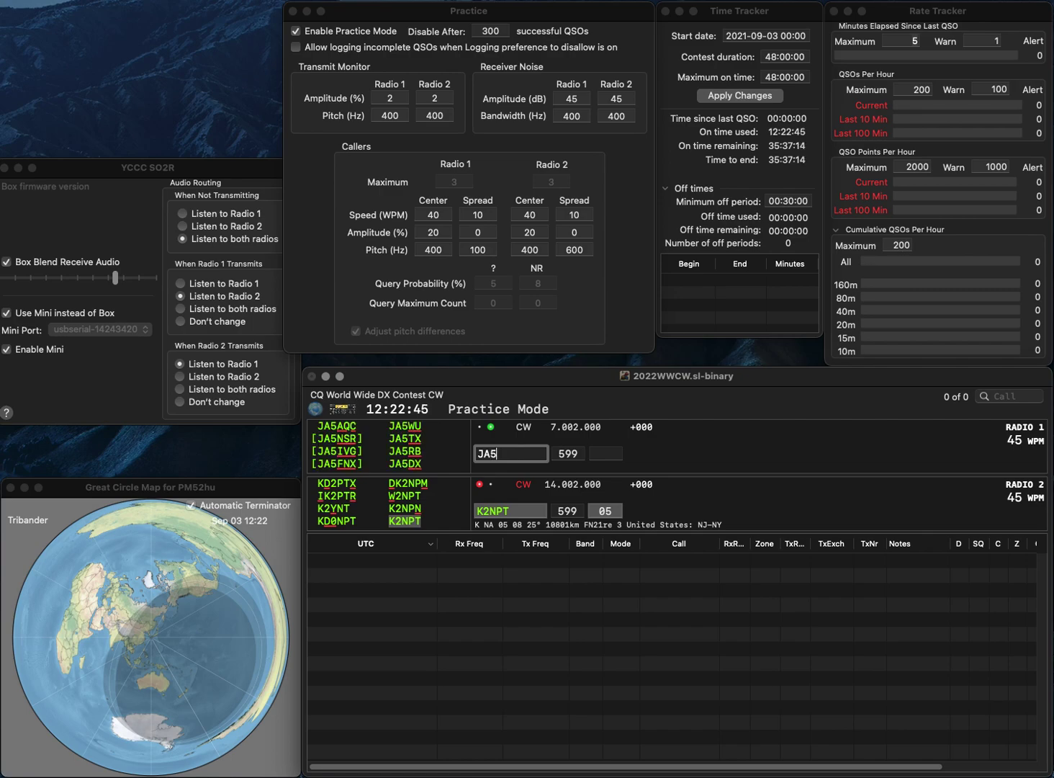
key("Down")
key("Tab")
key("Return")
key("Up")
key("Tab")
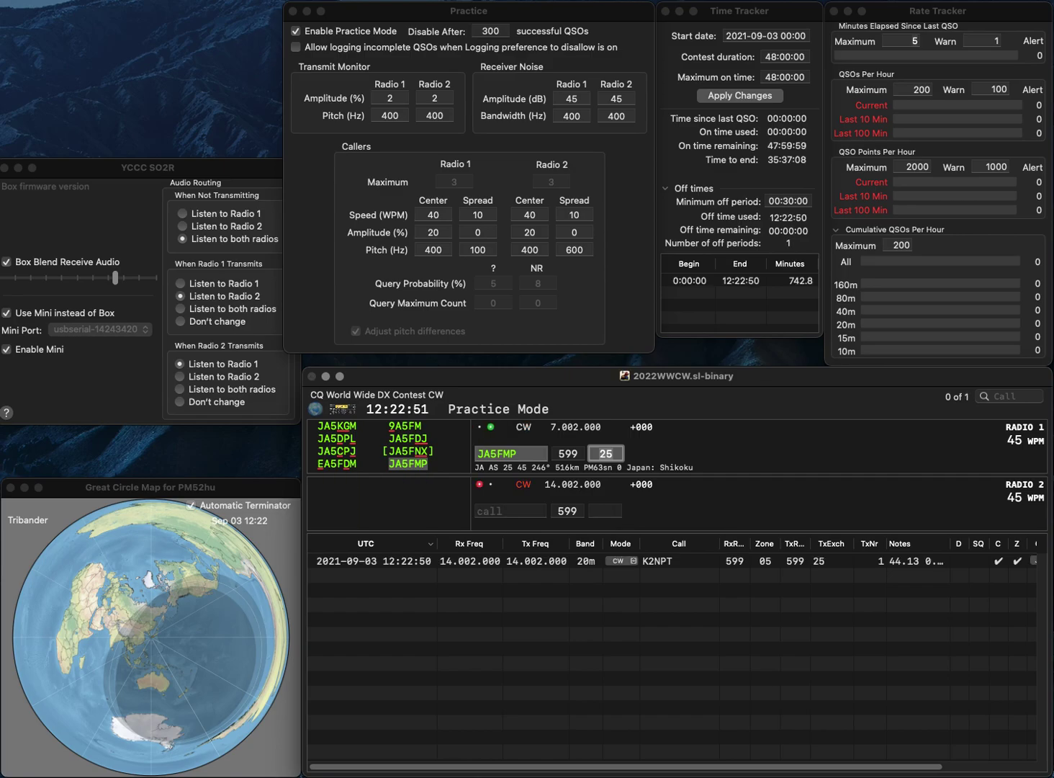
key("Return")
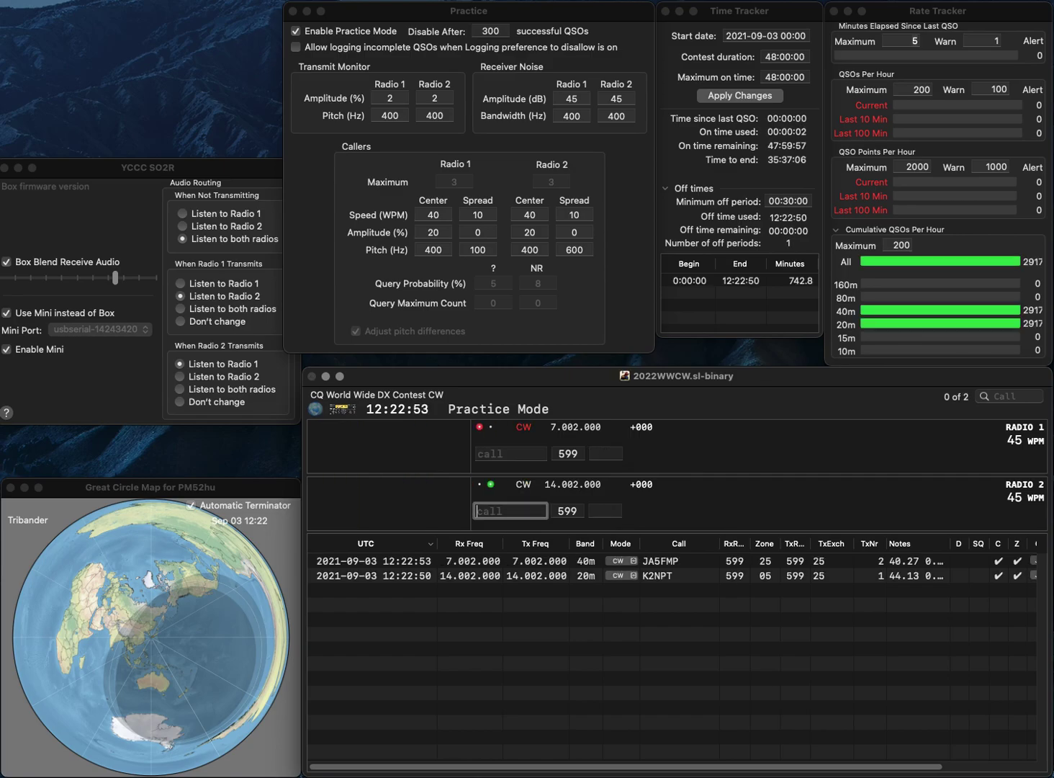
Step: Answer the partial call ON4 on Radio 2 and enter and answer DL1PT on Radio 1
type("ON4")
key("Return")
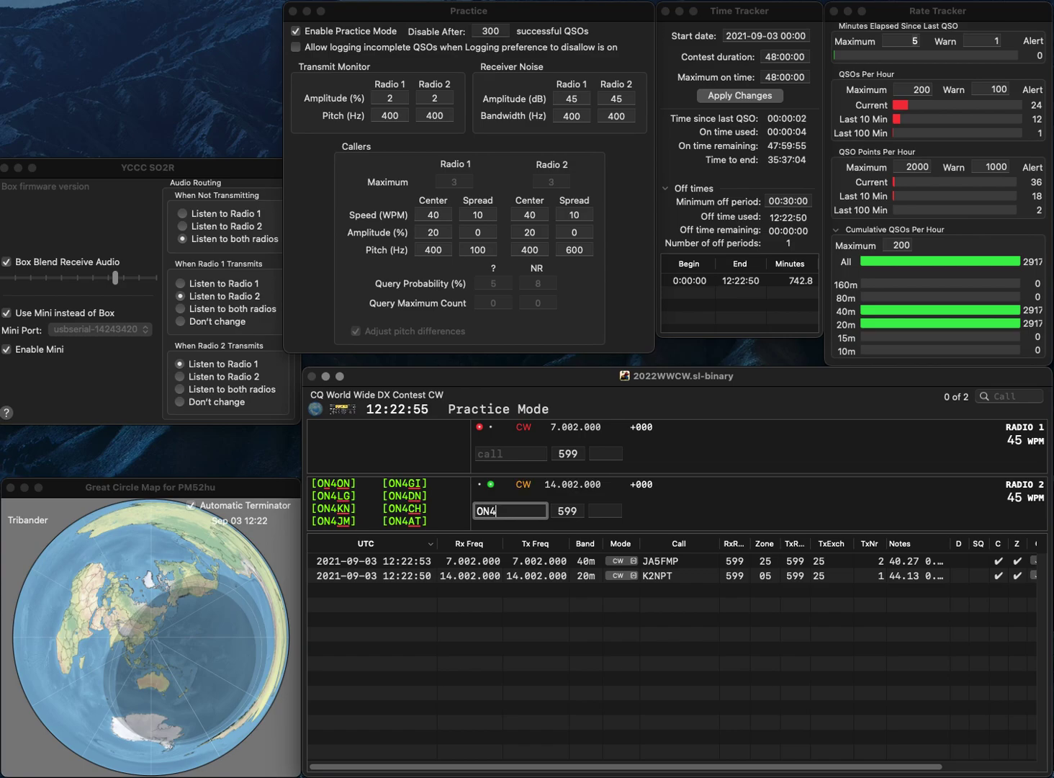
type("DL1")
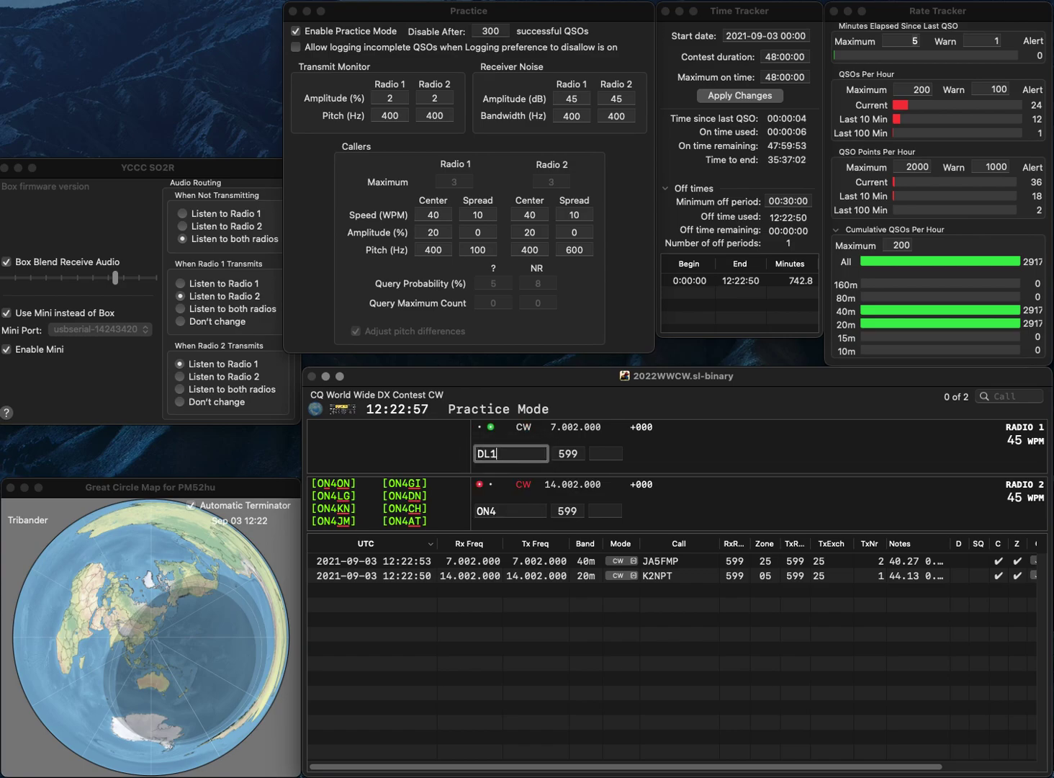
type("PT")
key("Return")
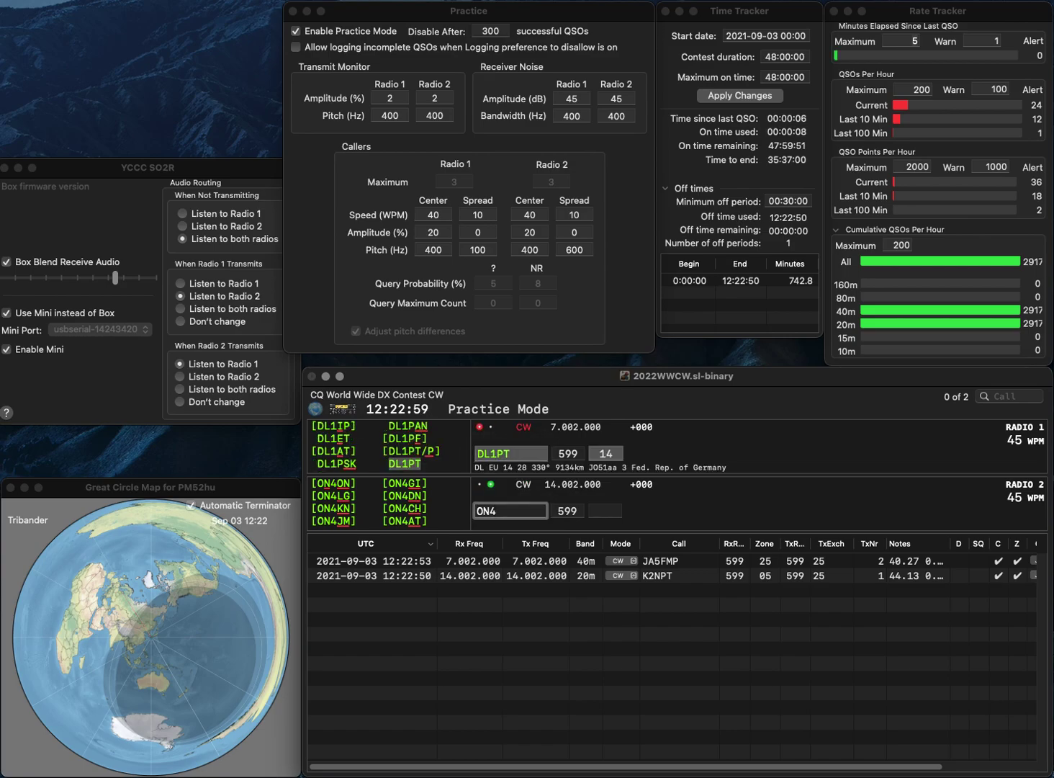
type("UP")
key("Return")
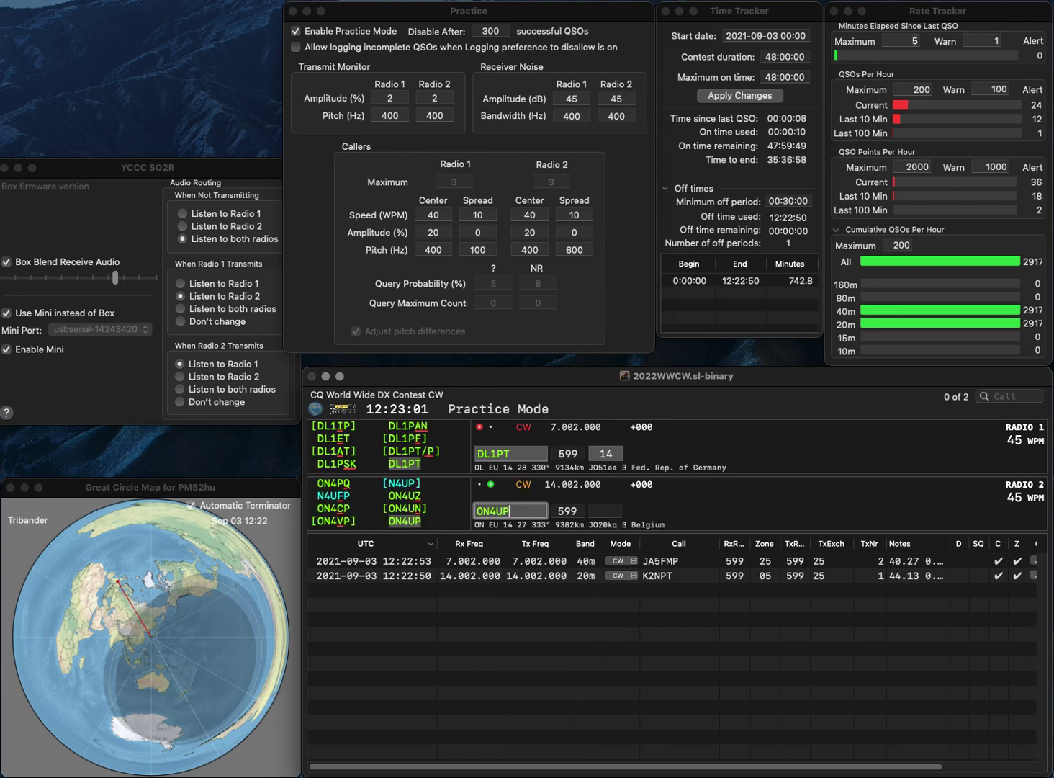
key("Return")
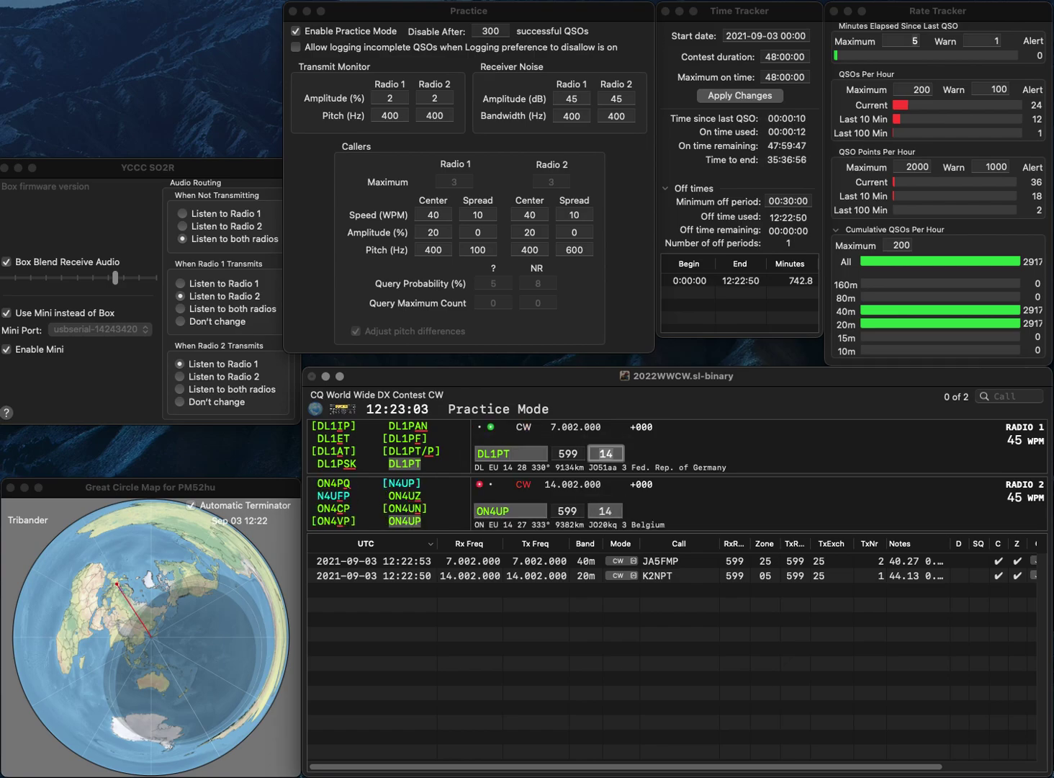
key("Return")
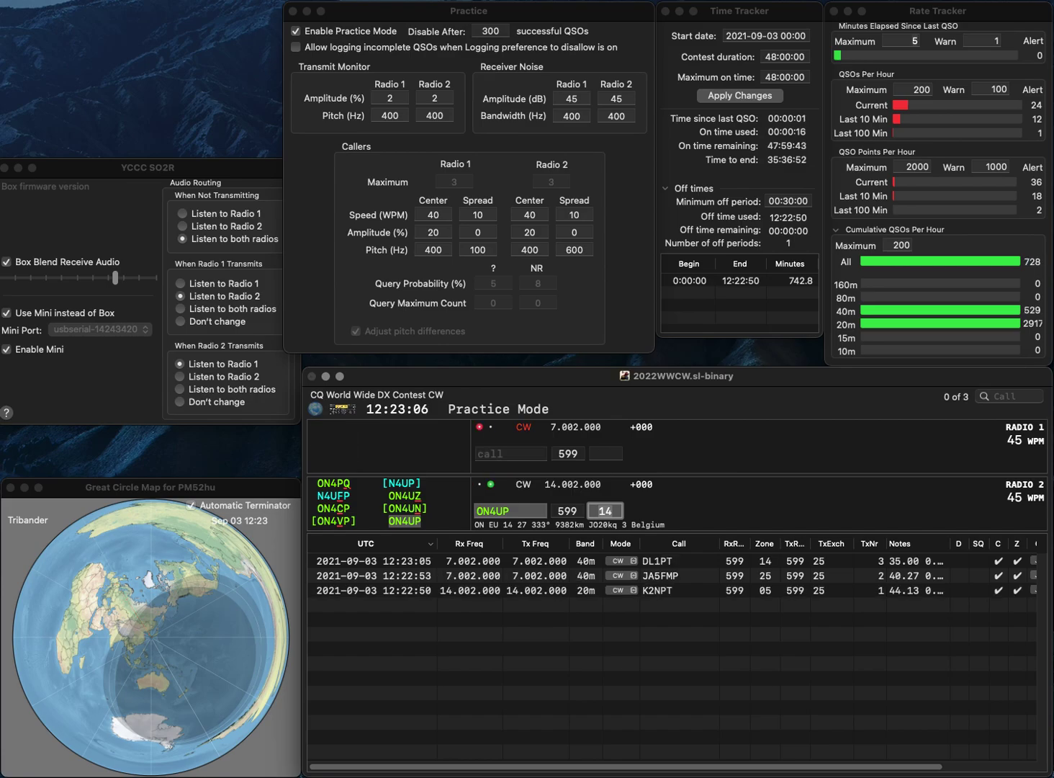
key("Return")
type("KC")
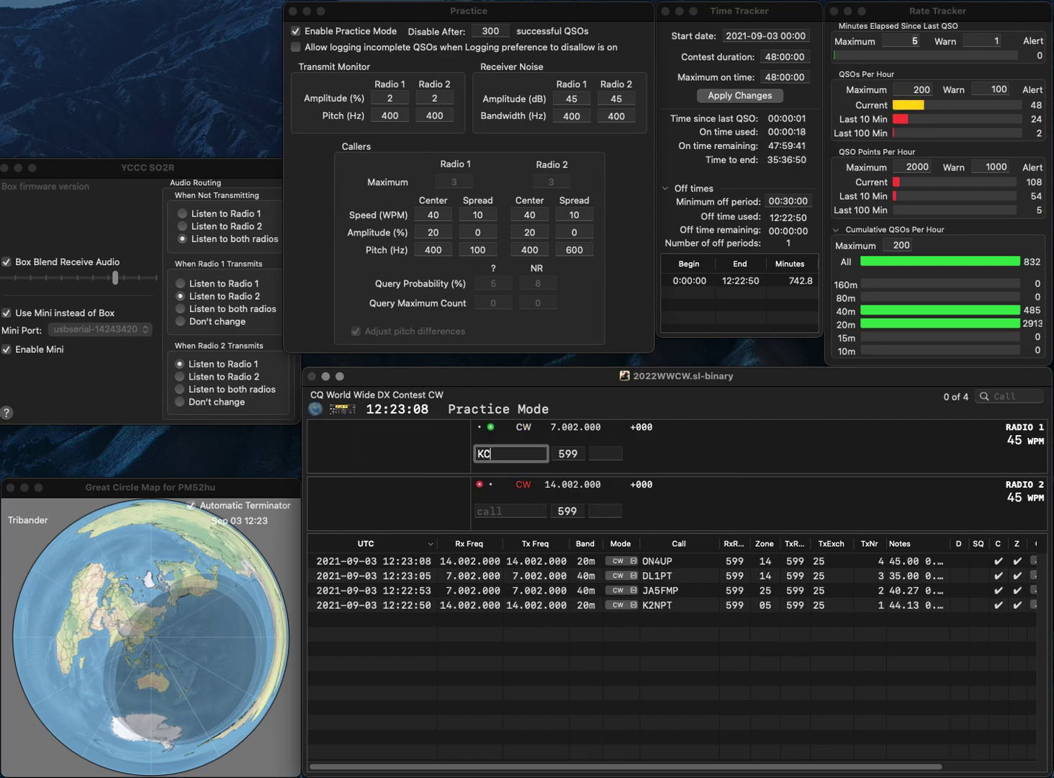
type("9QFH")
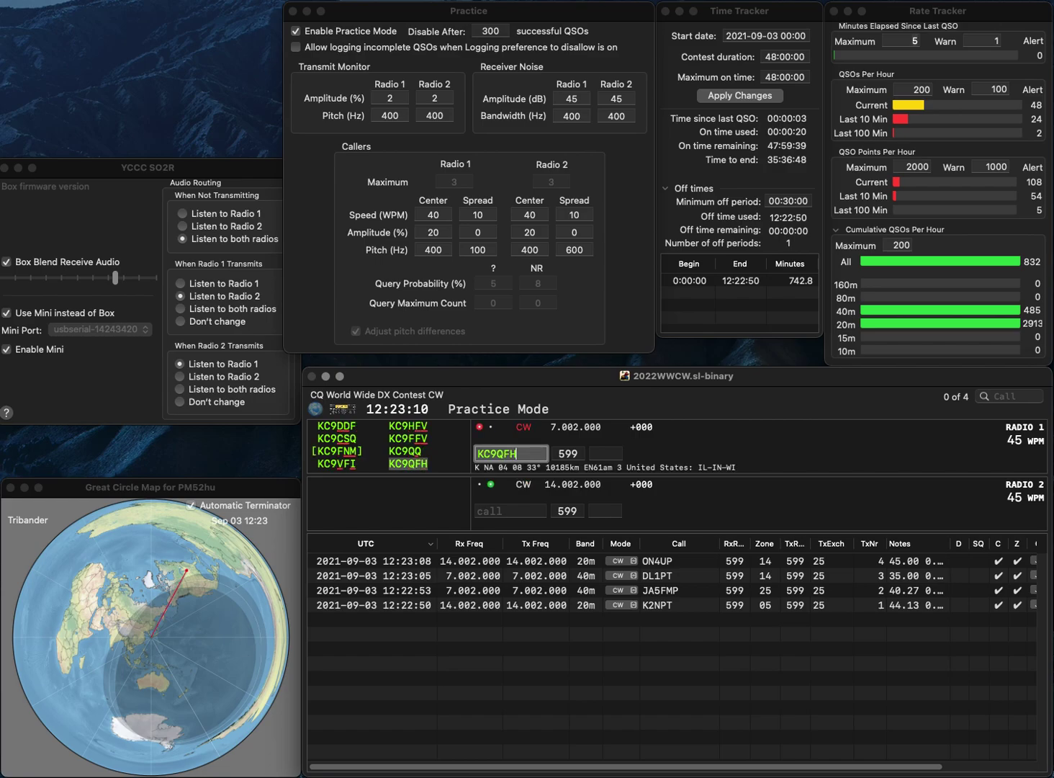
key("Return")
type("KA9VLC")
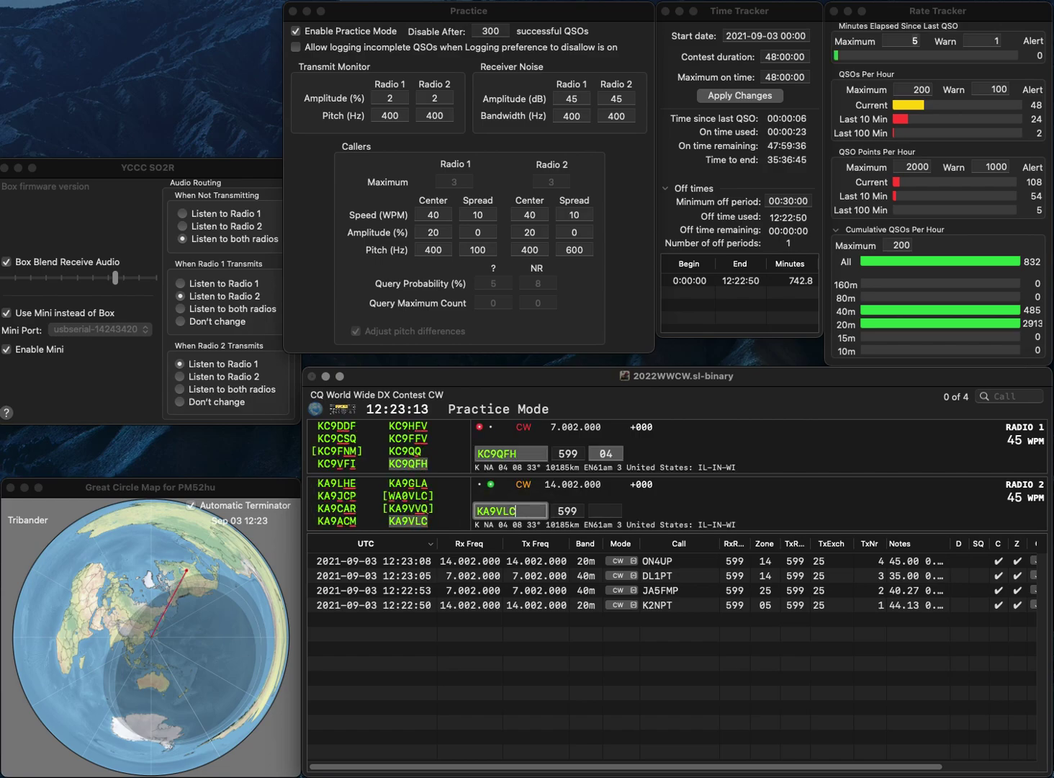
key("Return")
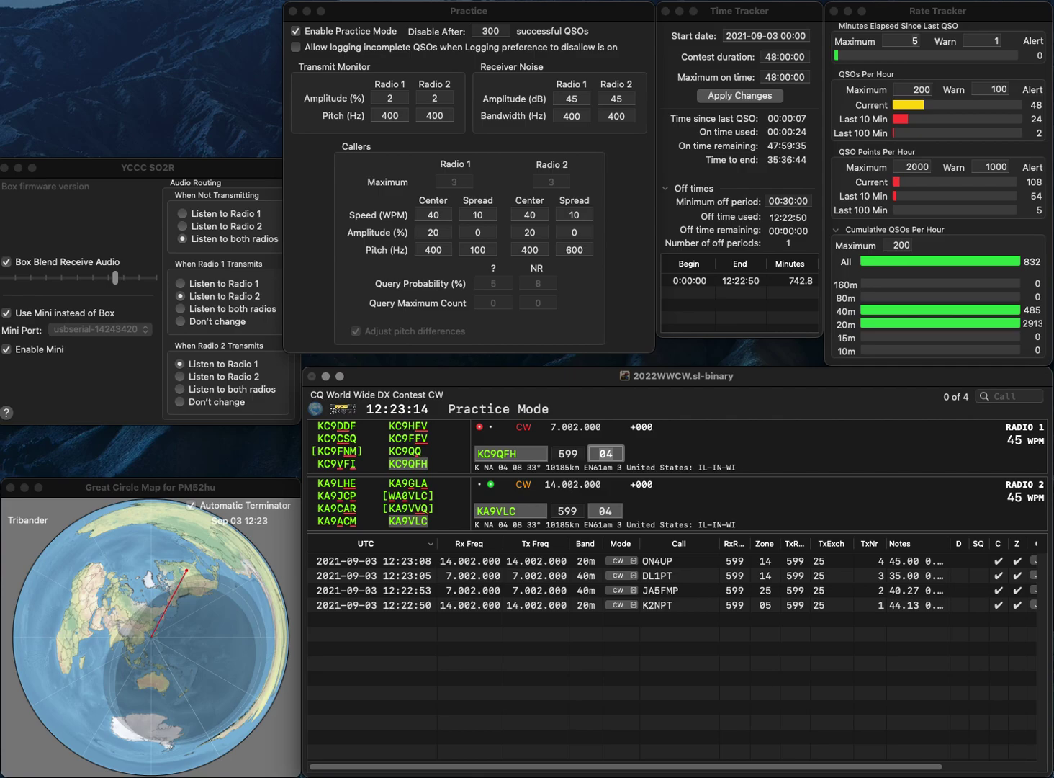
key("Return")
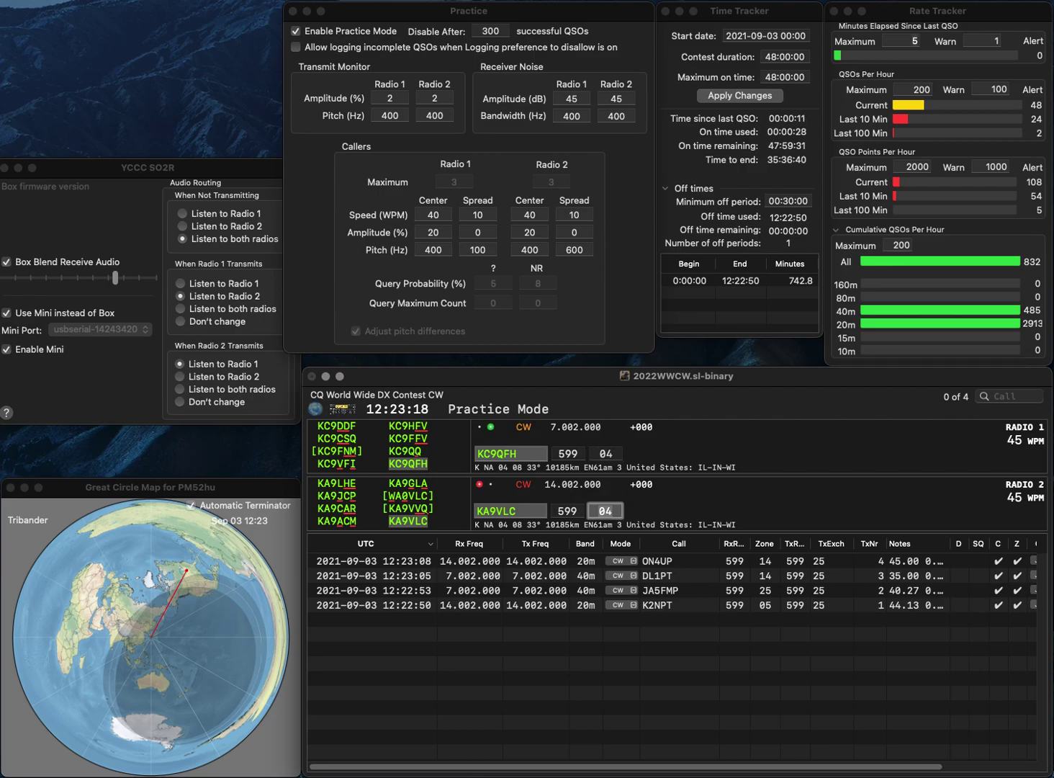
key("Return")
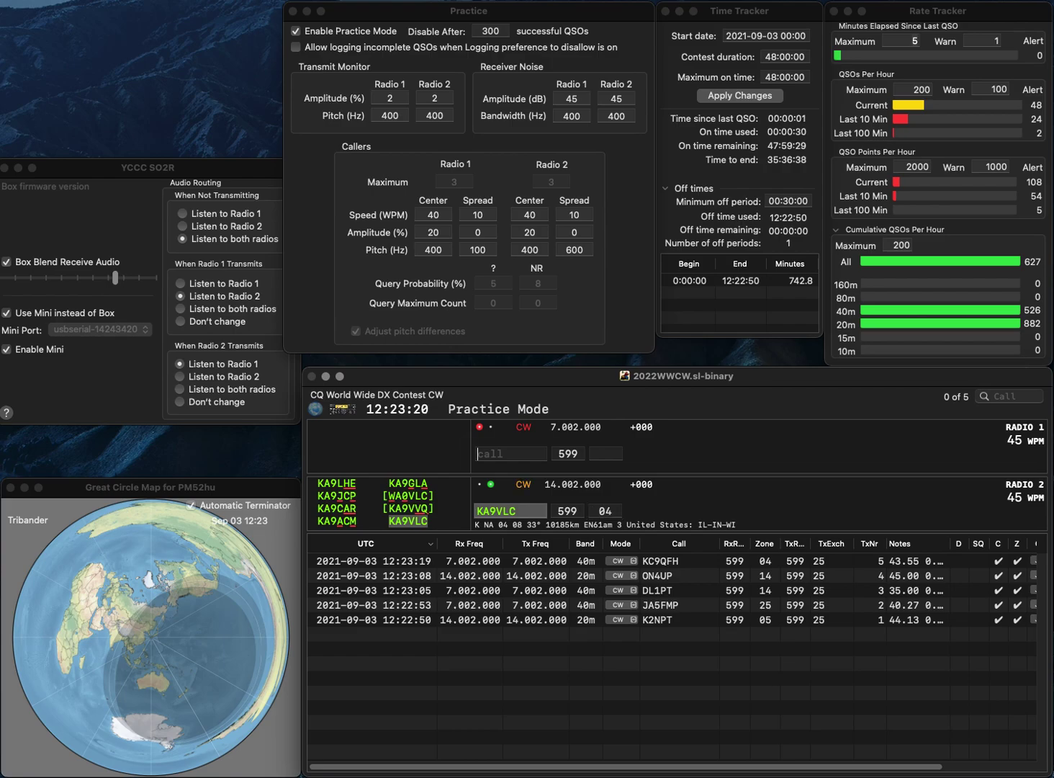
type("KG0EW")
key("Return")
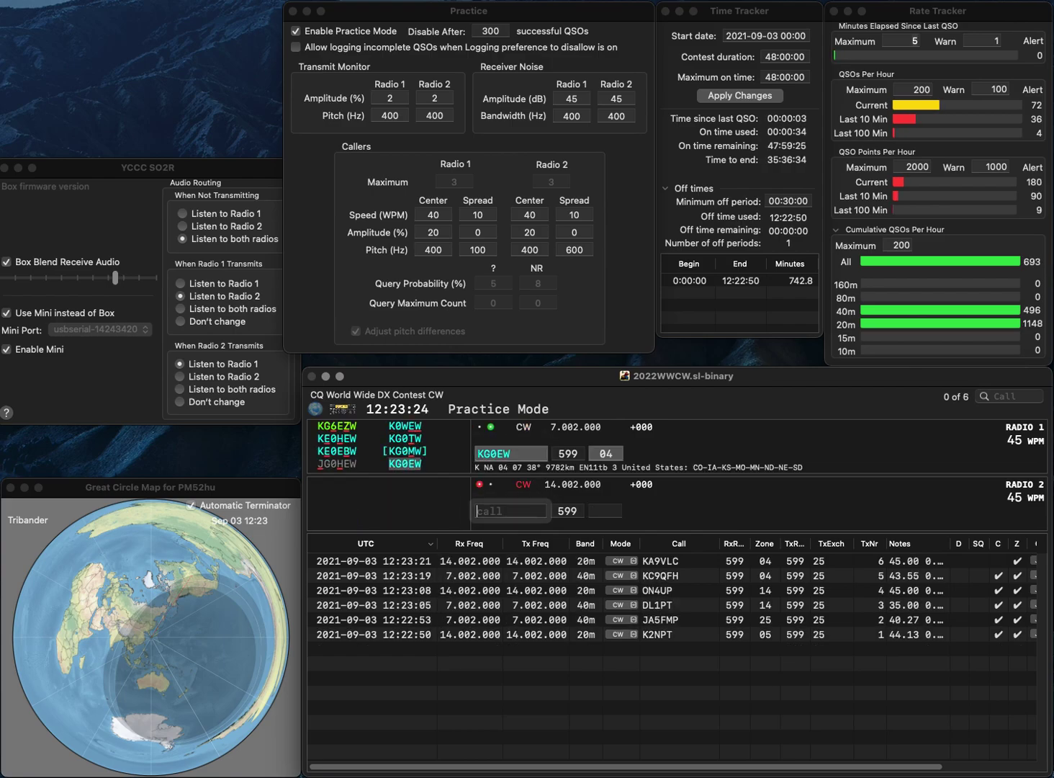
type("EU")
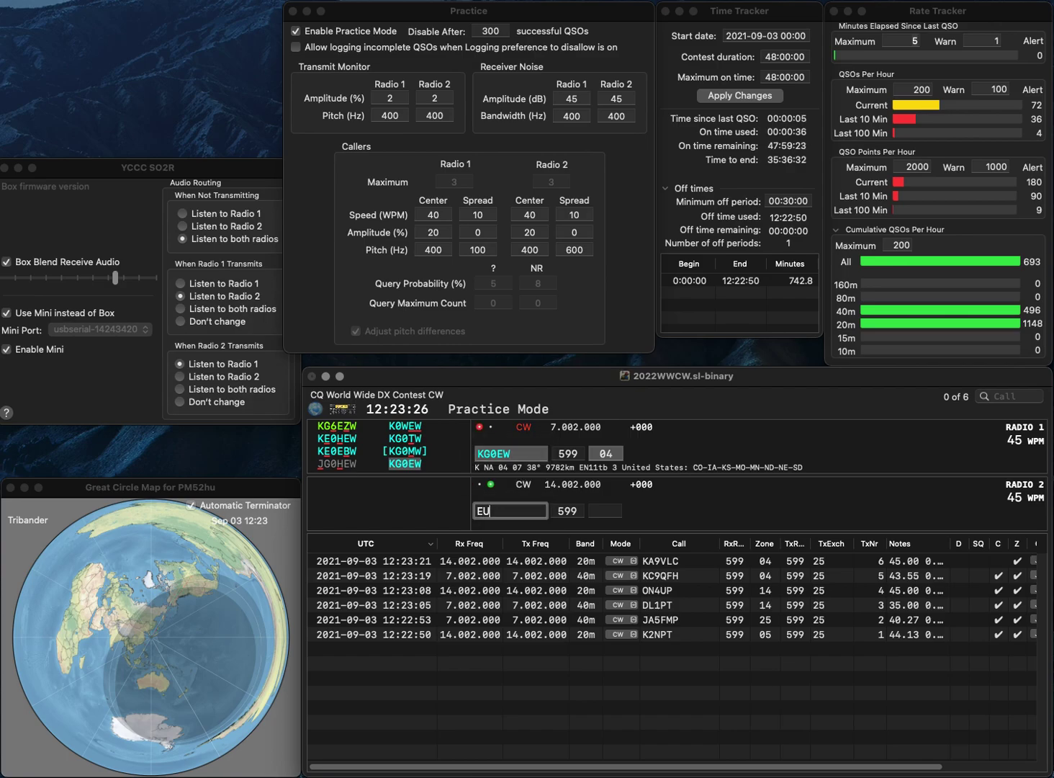
type("6RO")
key("Return")
key("space")
key("Return")
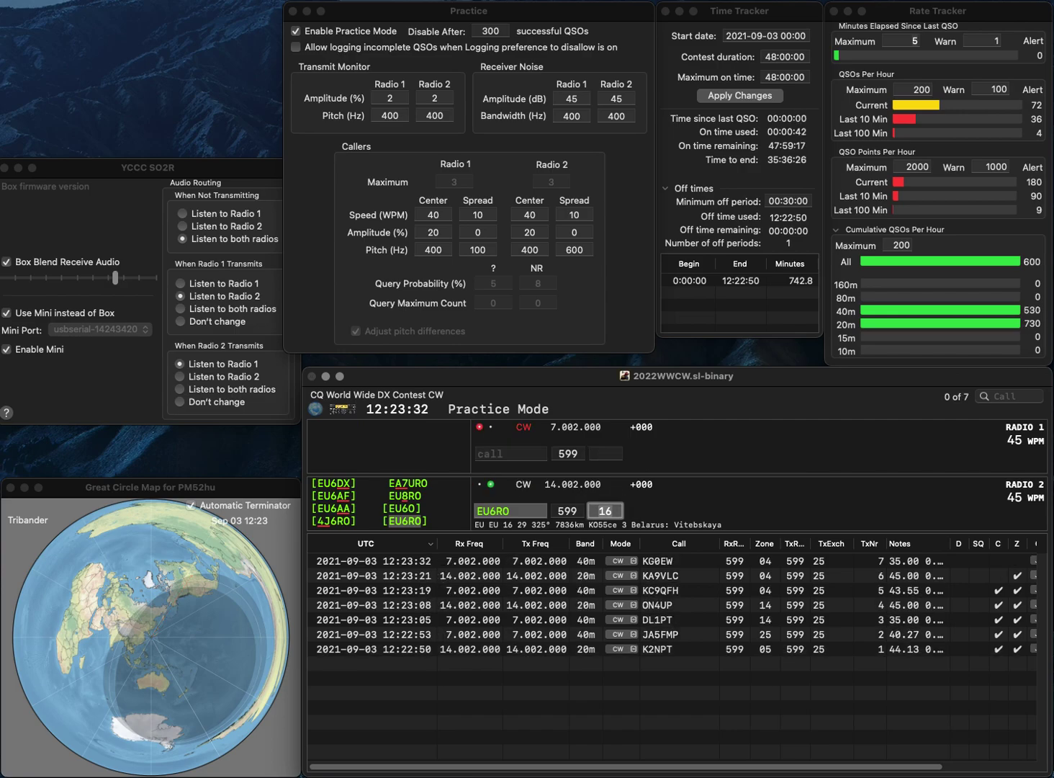
key("Return")
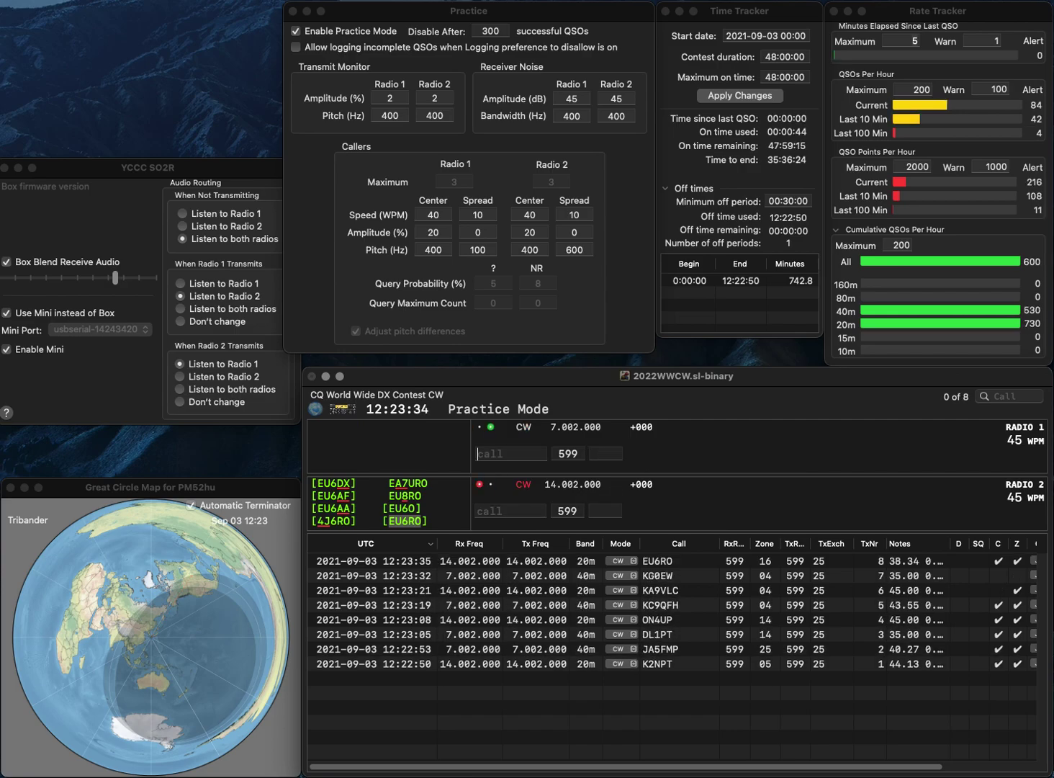
Step: Answer the partial calls 6CC on Radio 1 and AJ3 on Radio 2, and complete the Radio 1 call as SP6CC
type("6C")
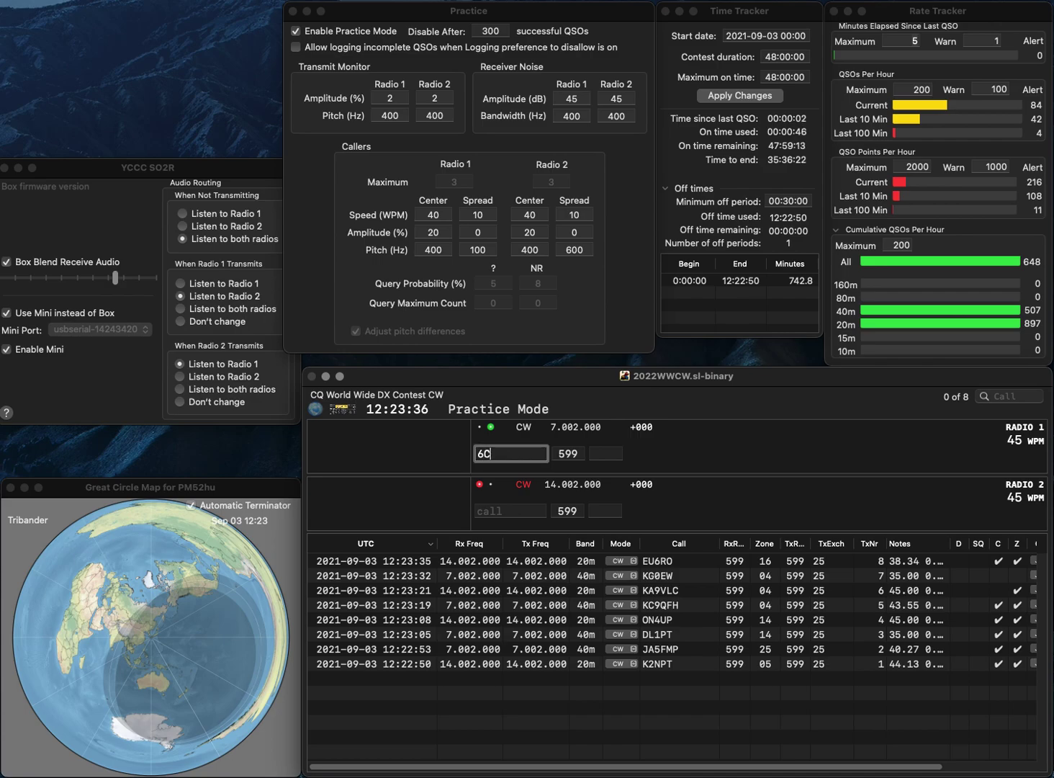
type("C")
key("Return")
type("AJ")
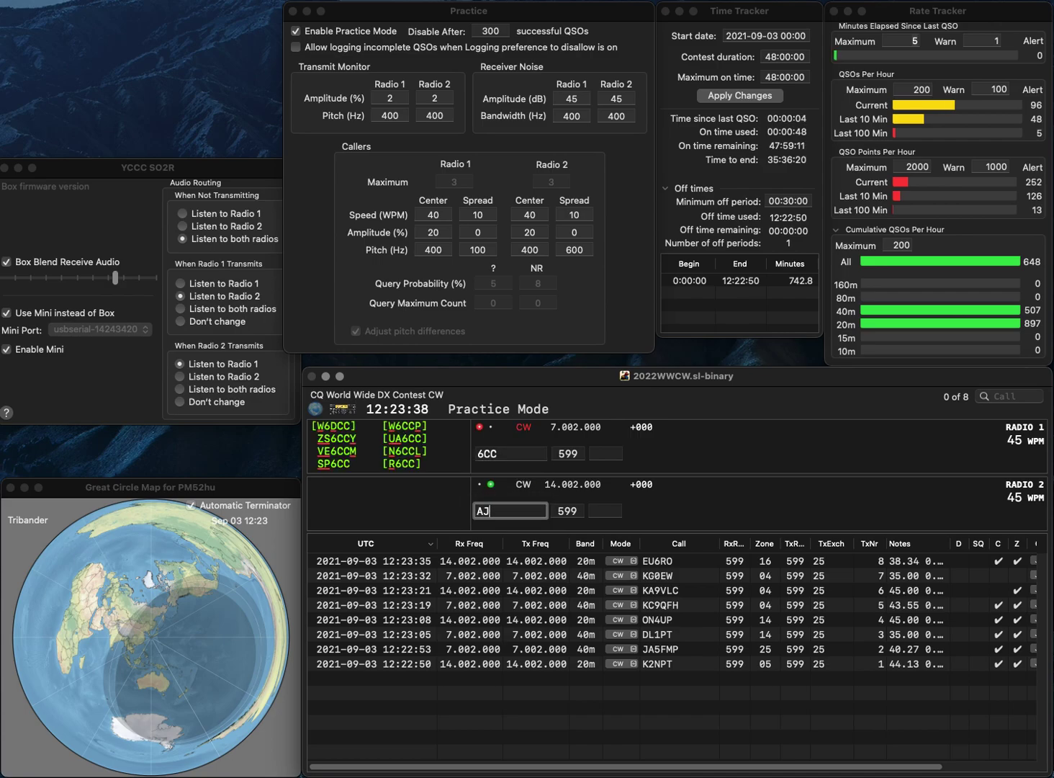
type("3")
key("Return")
type("SP")
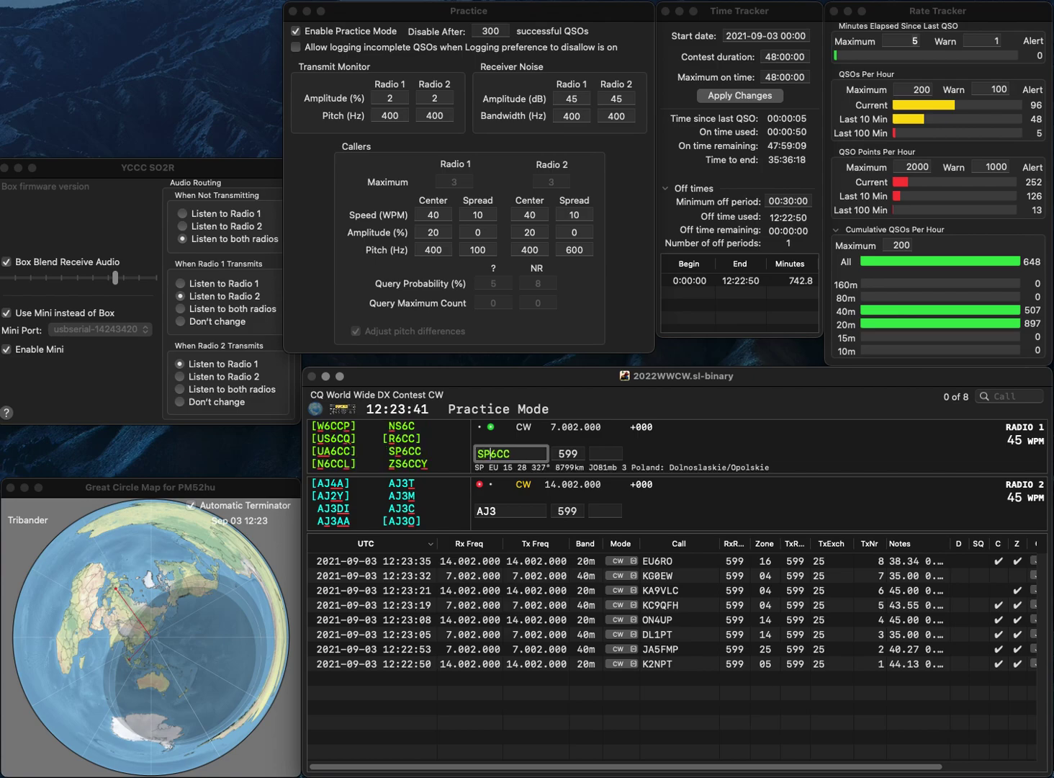
key("Return")
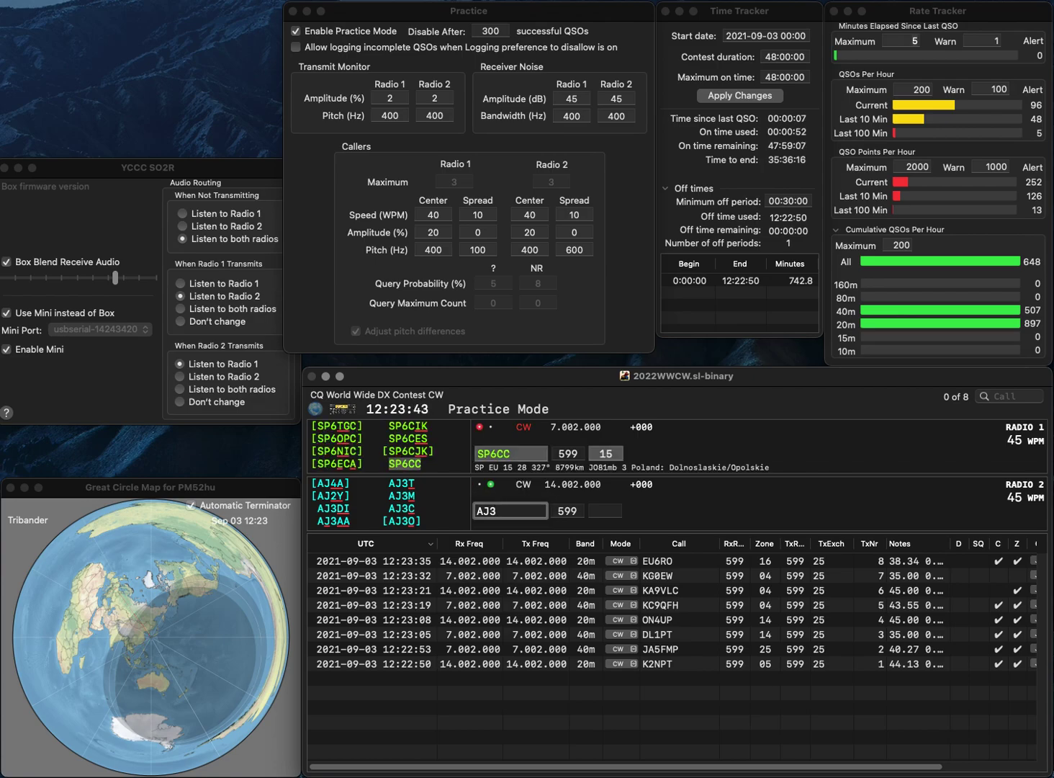
key("BackSpace")
type("4EN")
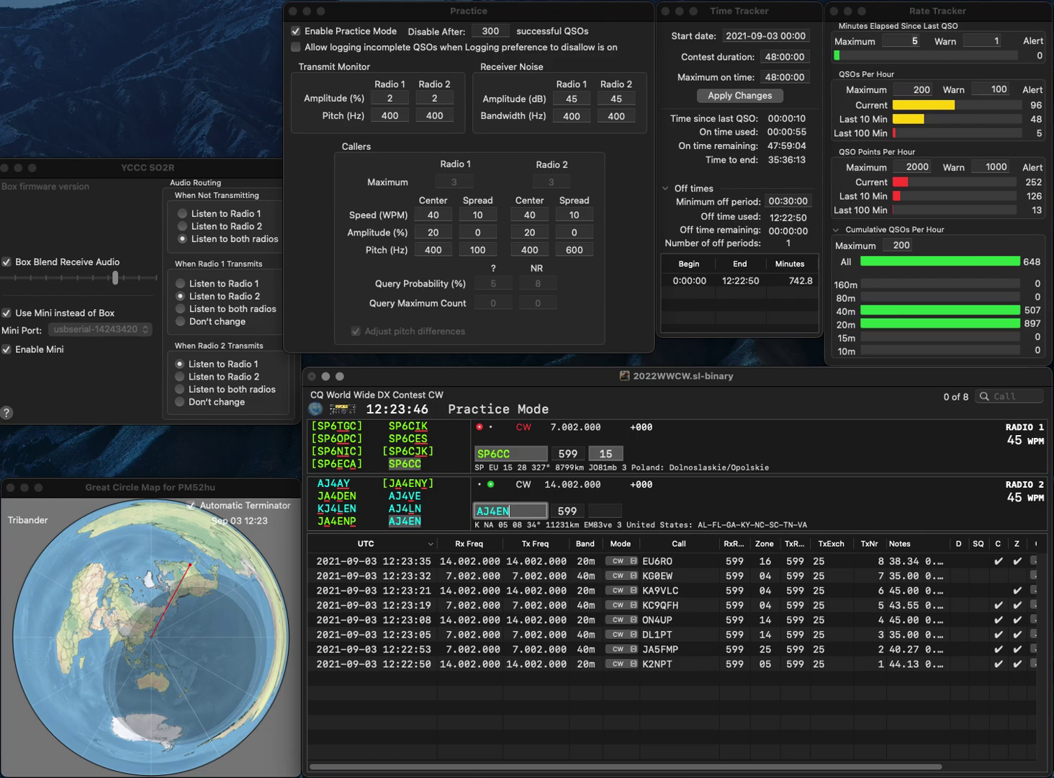
key("Return")
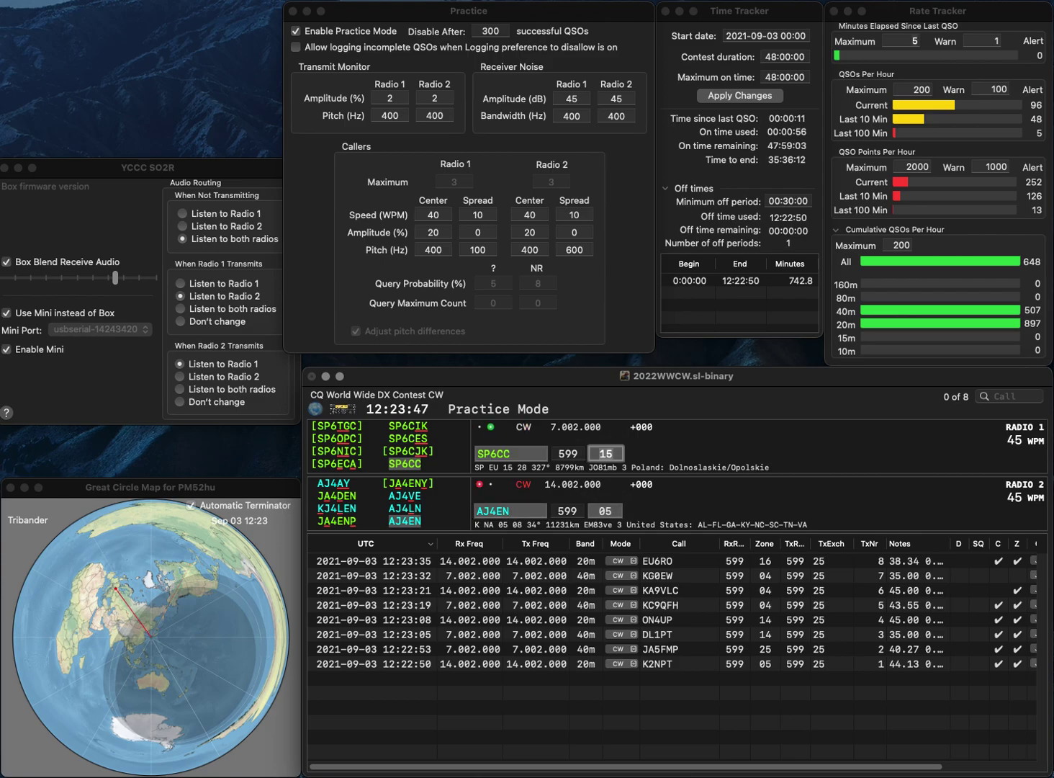
key("Return")
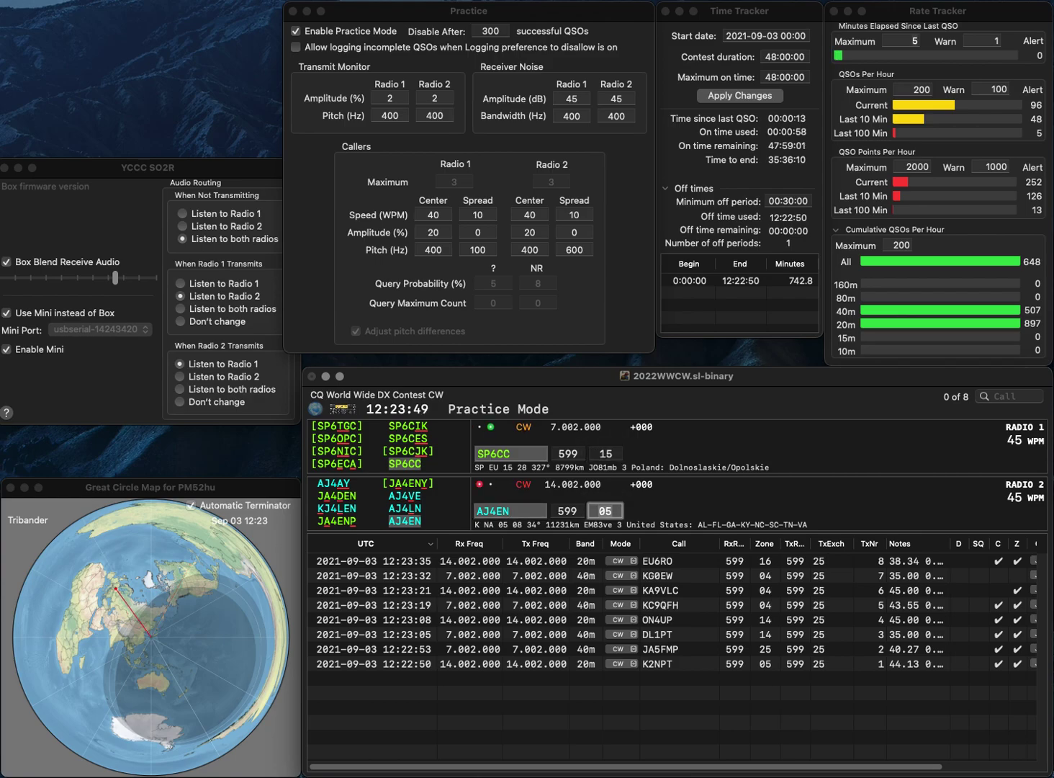
key("Return")
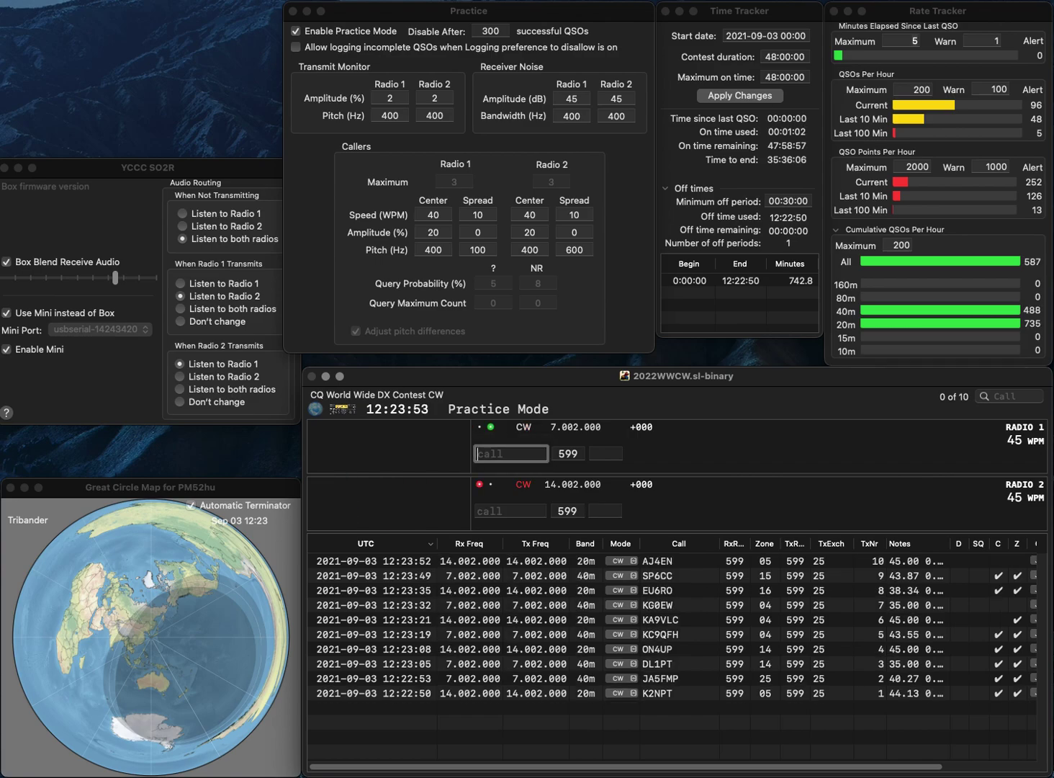
type("AC6BW")
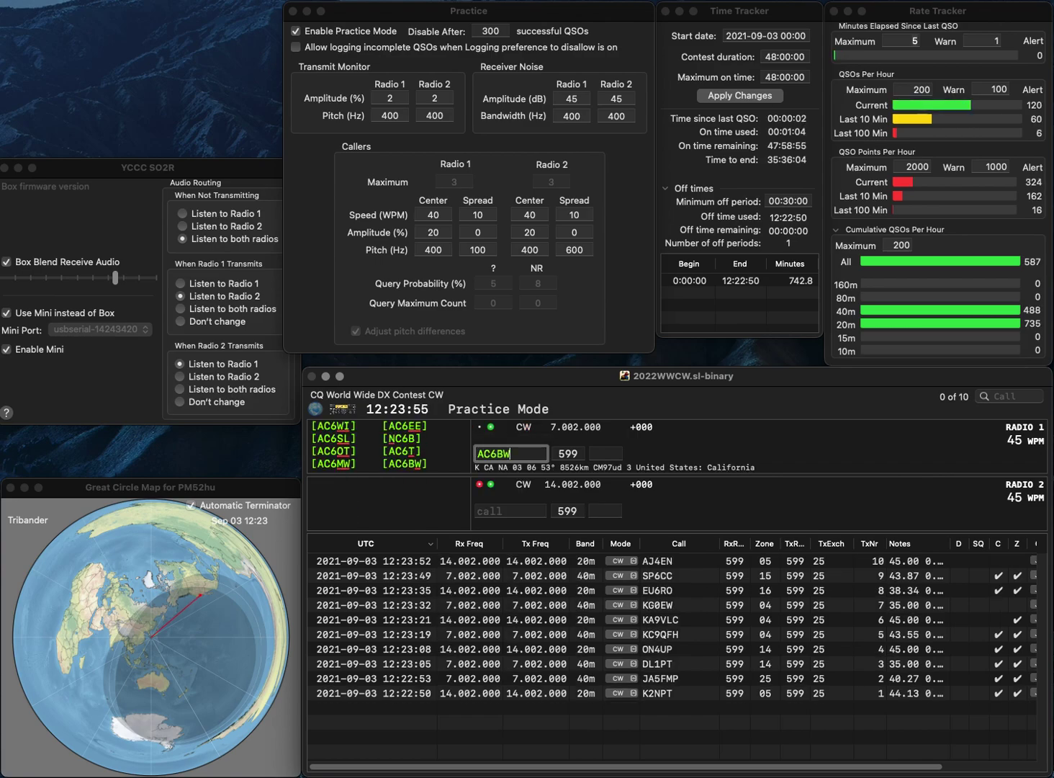
key("Return")
type("9HFK")
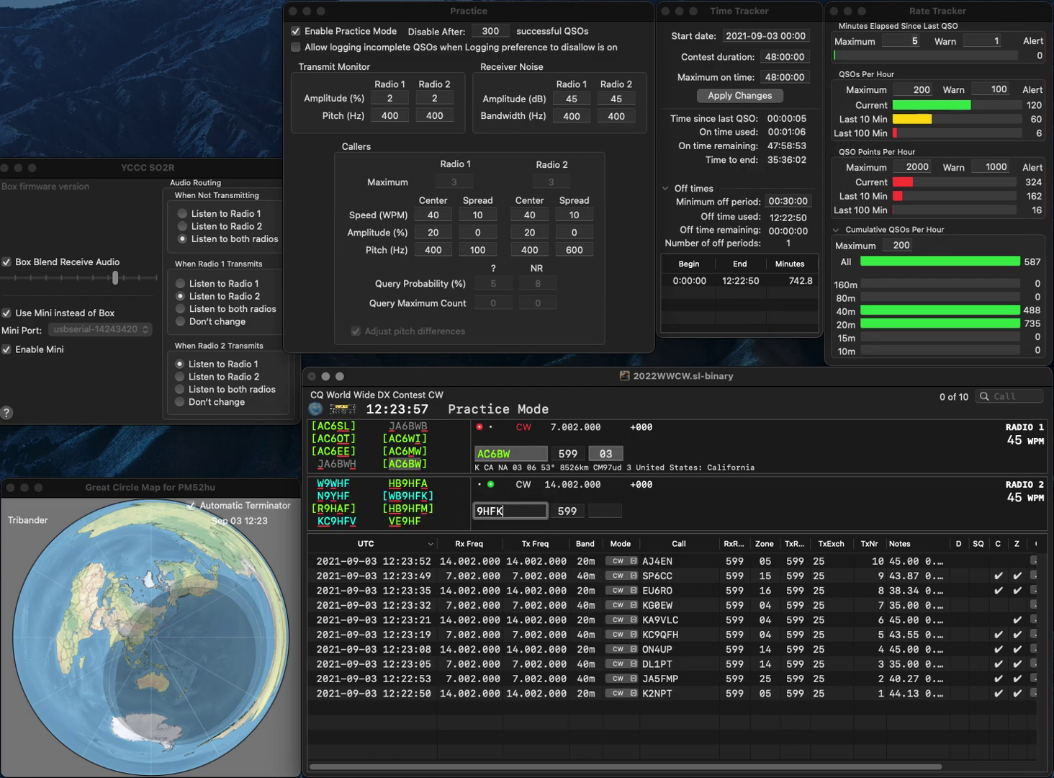
key("Home")
type("WB")
key("Return")
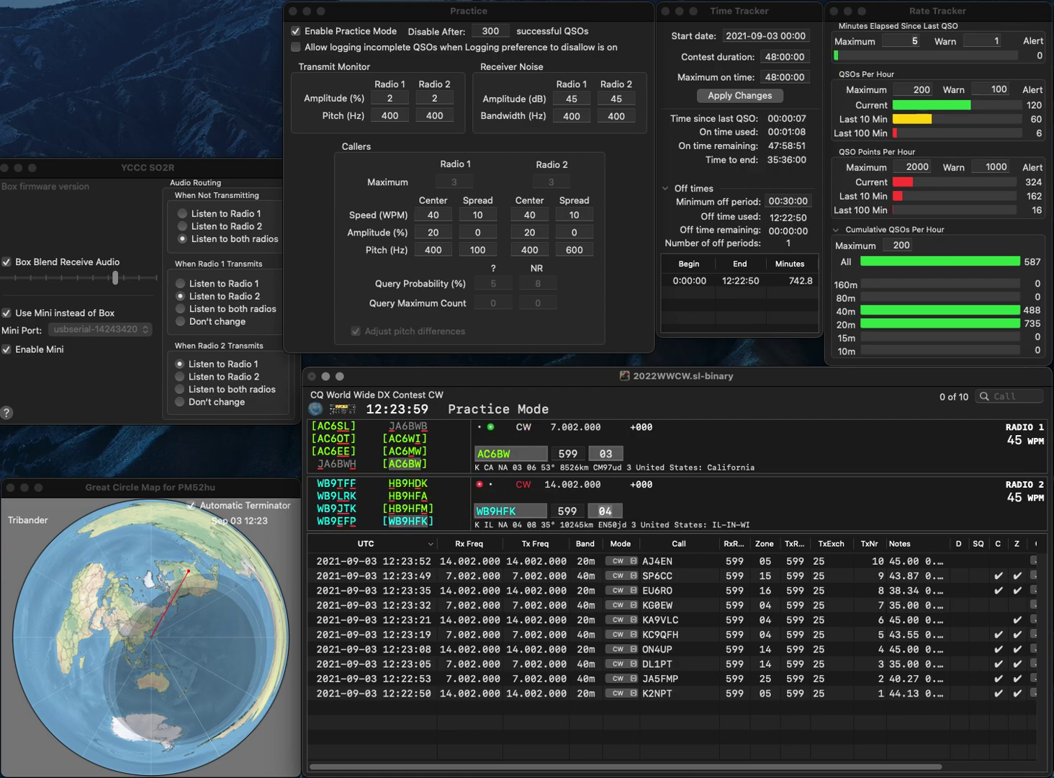
key("backslash")
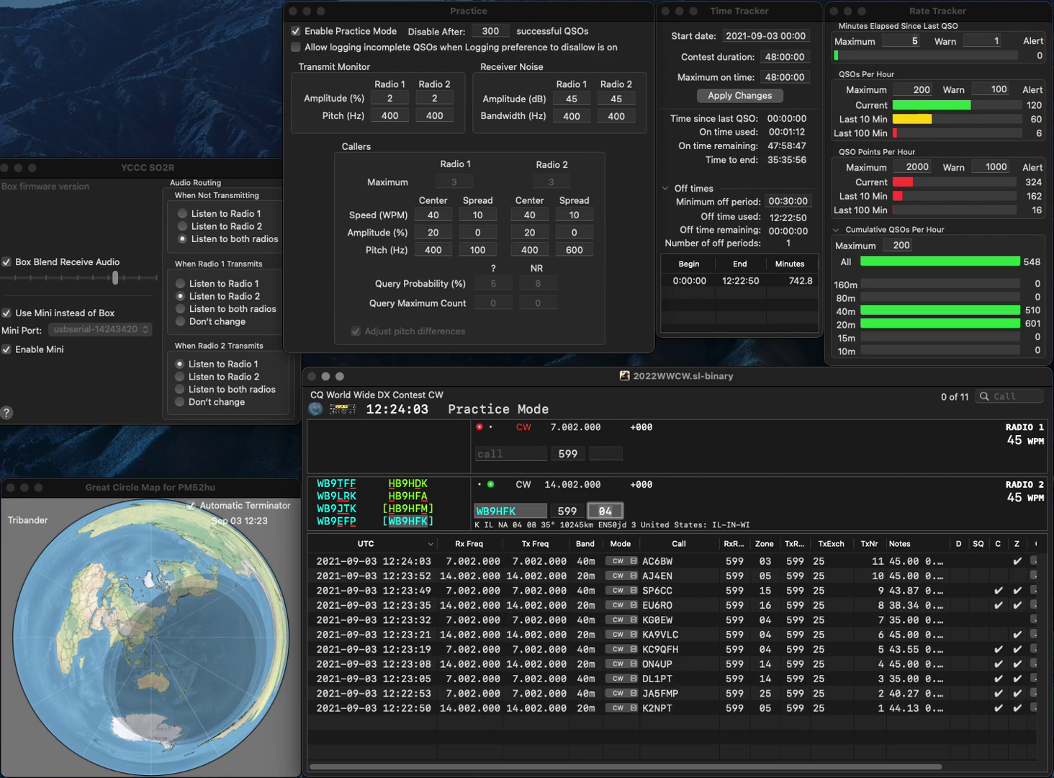
key("Return")
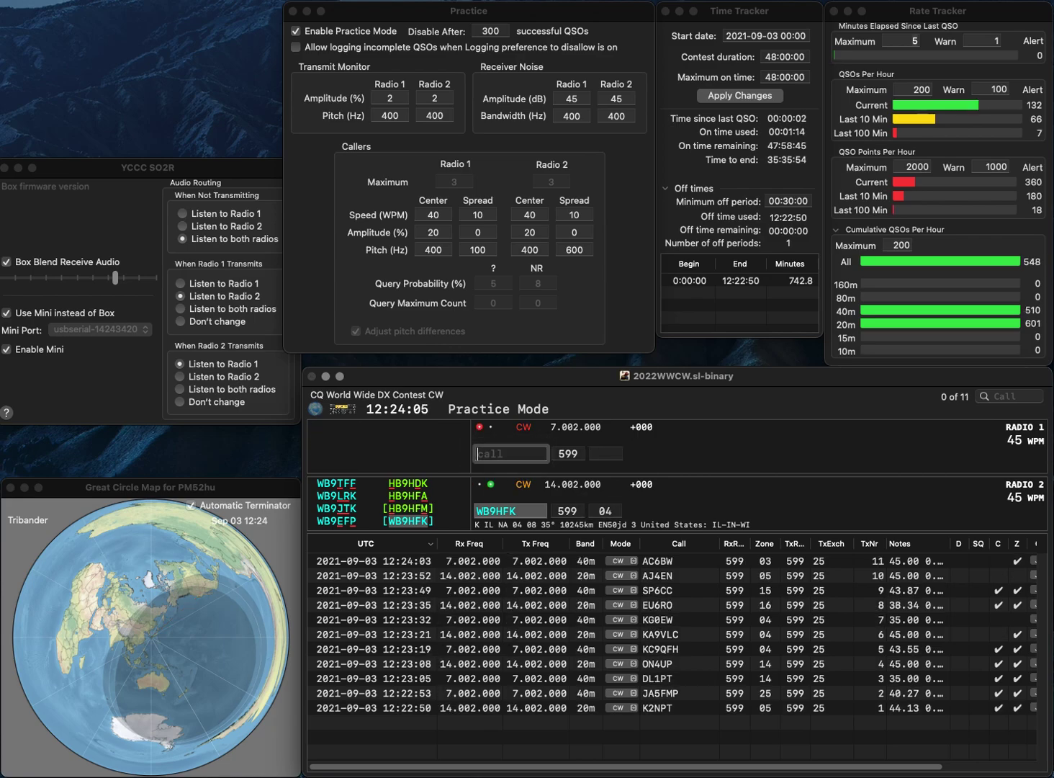
Step: Enter and answer the calls R0CAR on Radio 1 and A4AY on Radio 2
type("R0")
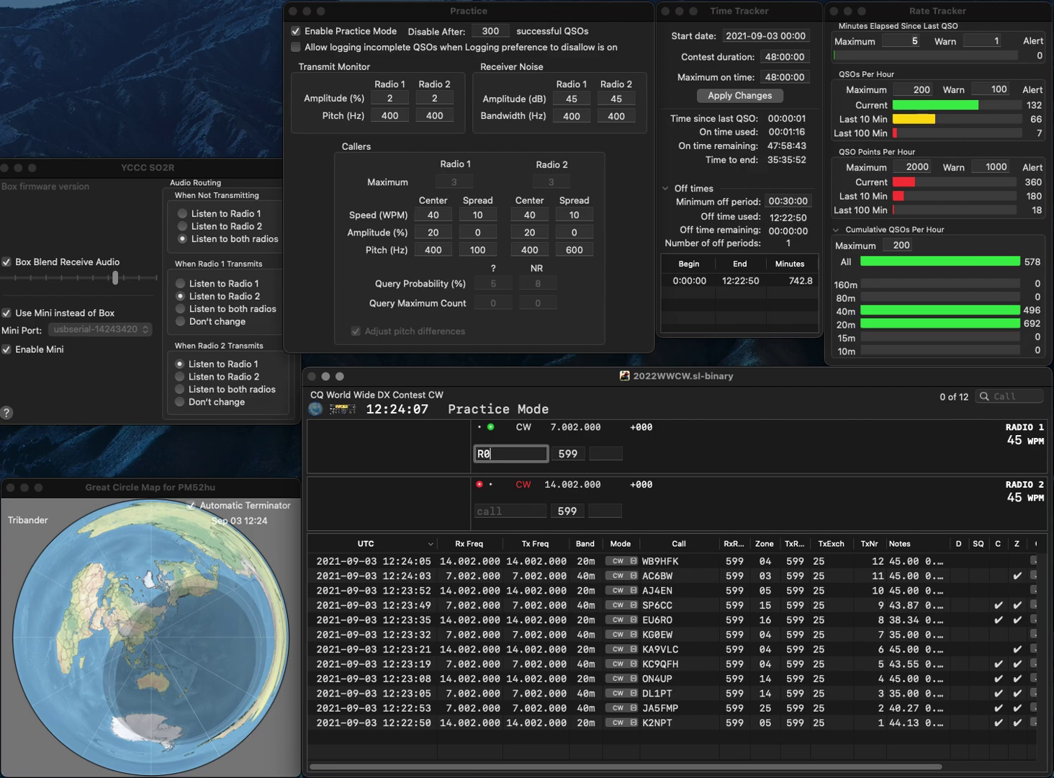
type("CAR")
key("Return")
type("4AY")
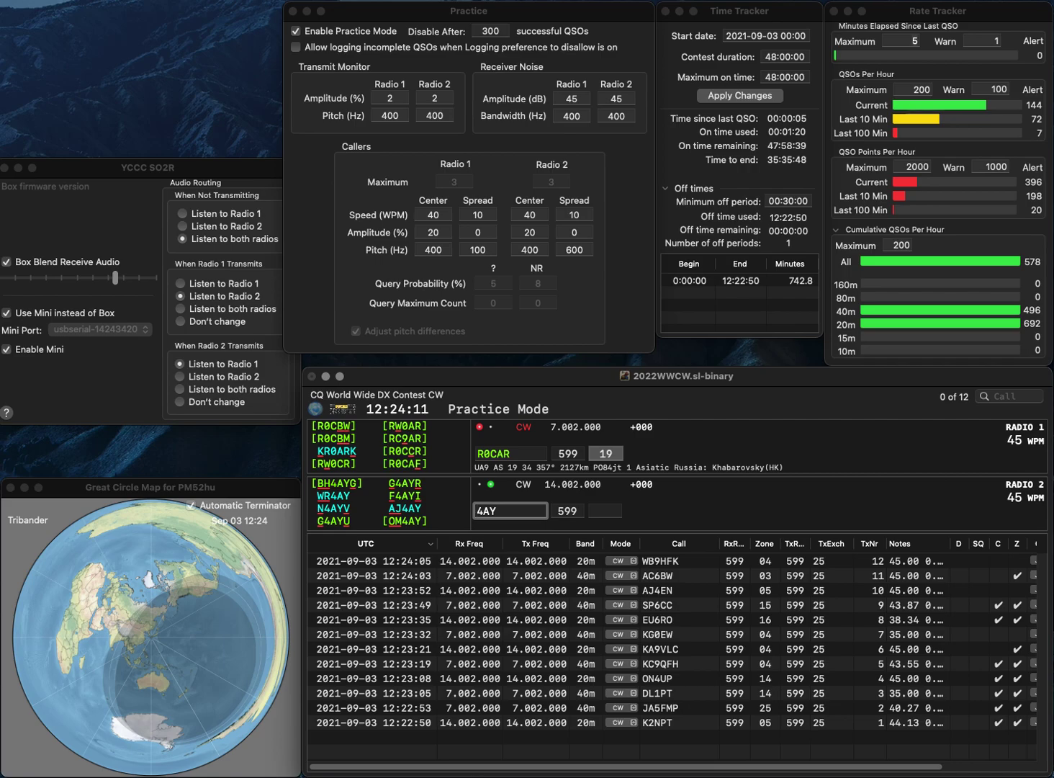
type("A")
key("Return")
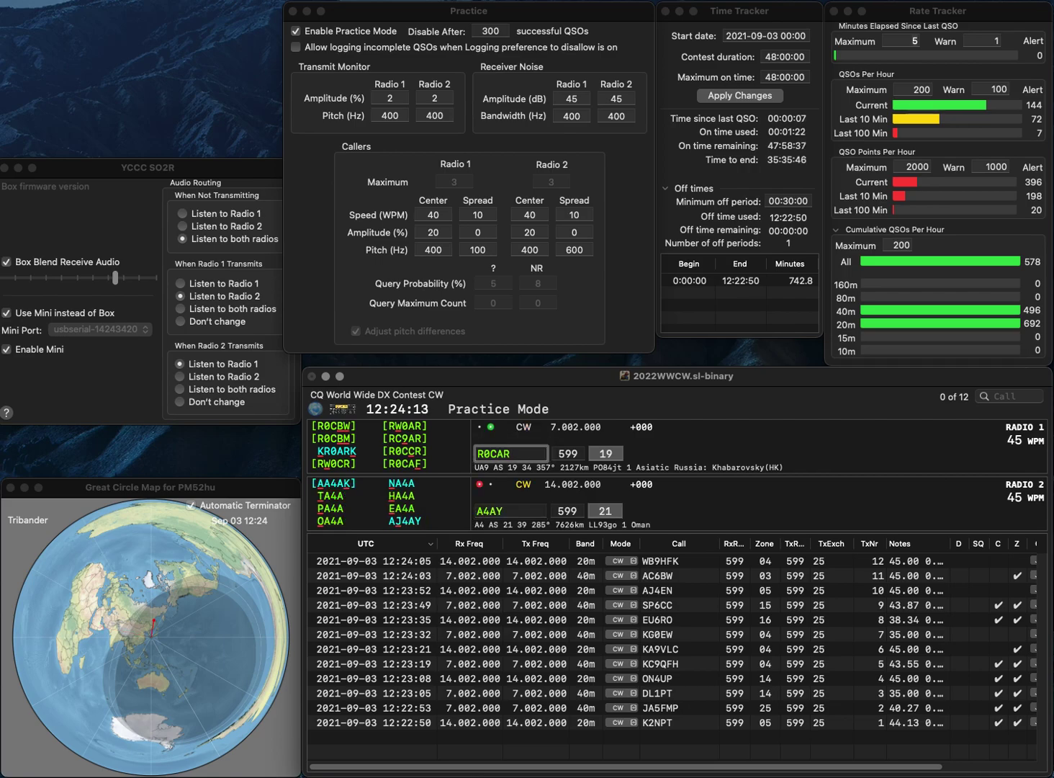
key("BackSpace")
type("F")
key("Return")
key("BackSpace")
type("R")
key("BackSpace")
type("WA")
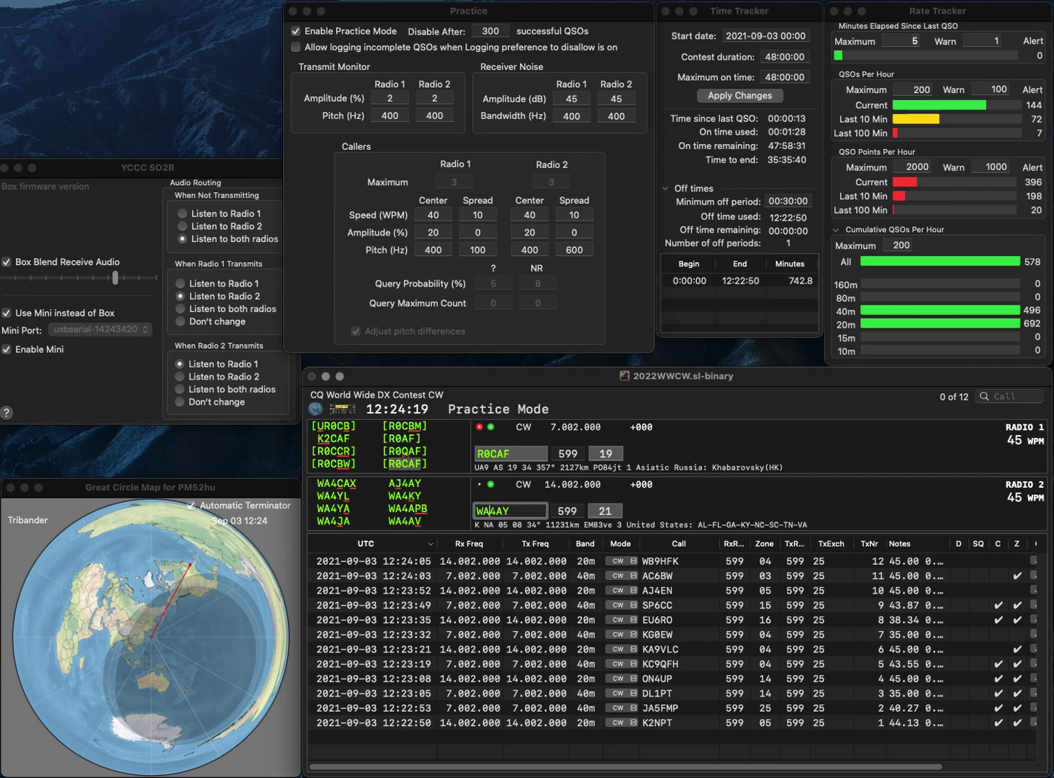
key("Return")
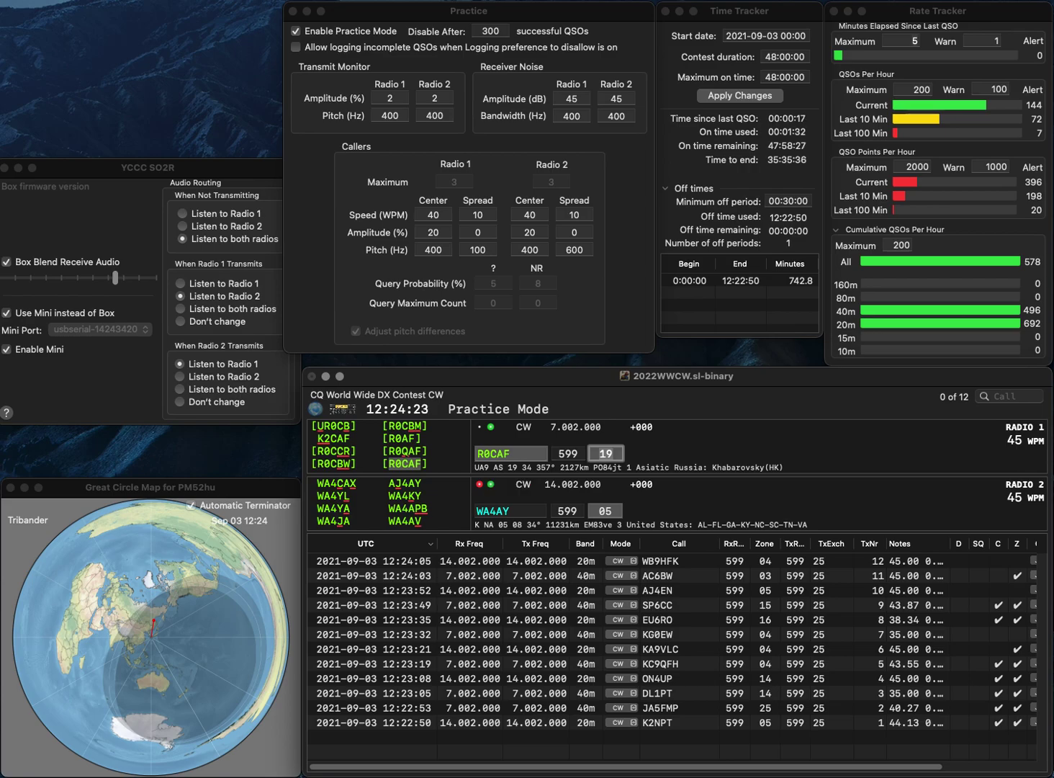
key("Return")
type("R")
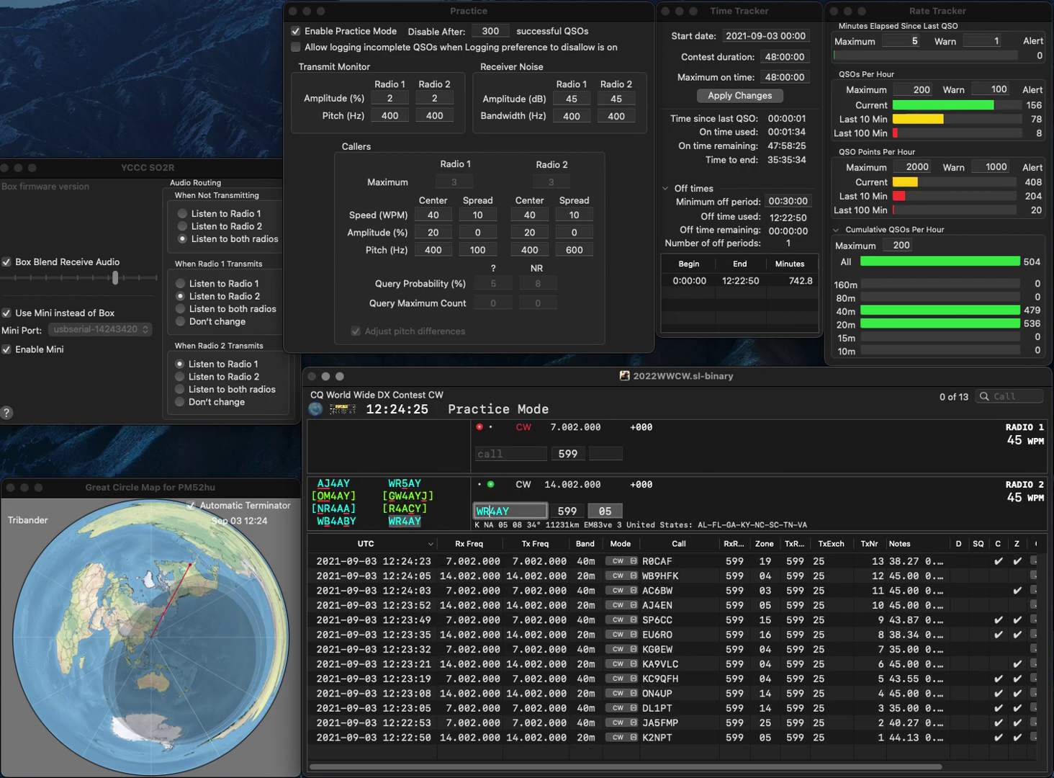
key("Return")
Step: Enter and answer the call 9H1MT on Radio 1 and log the WR4AY contact on Radio 2
type("9")
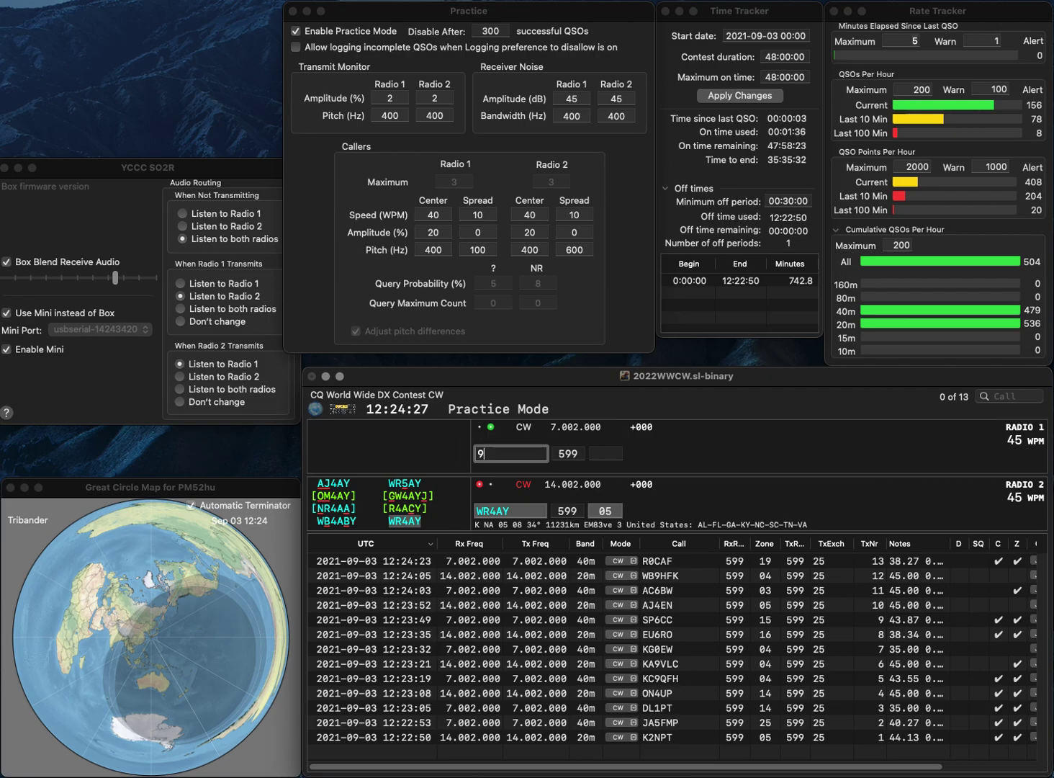
type("H1MT")
key("Return")
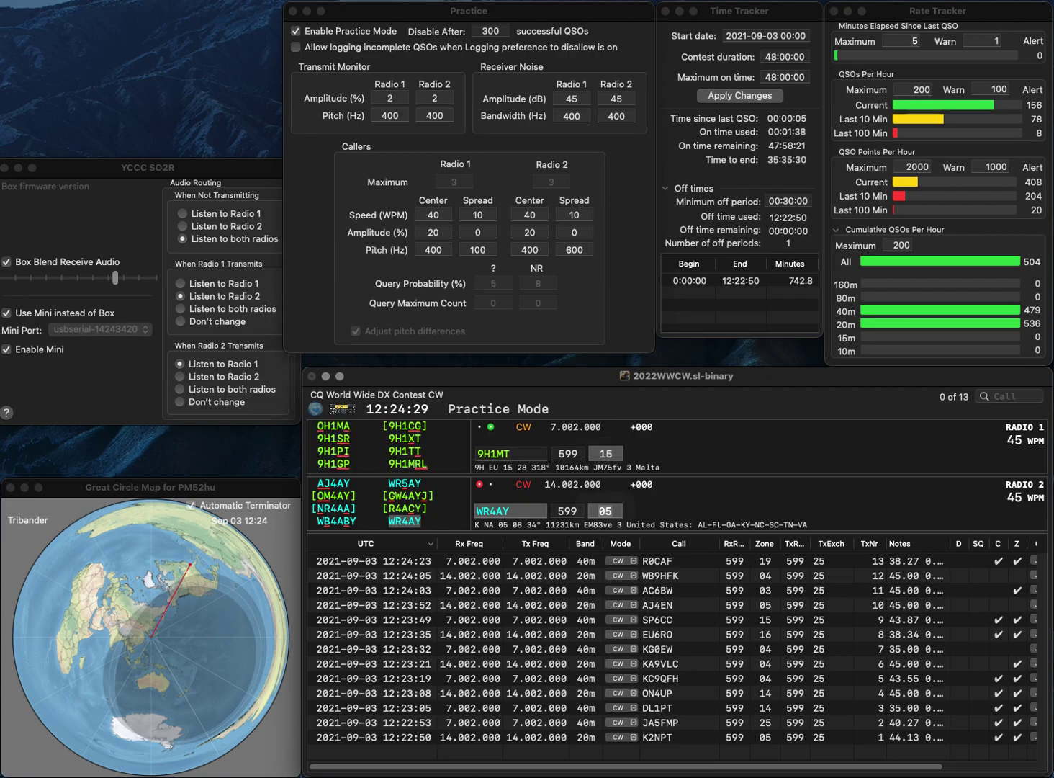
key("Return")
Step: Correct the Radio 1 call to 9H1TT and resend the exchange
key("Tab")
key("Left")
key("BackSpace")
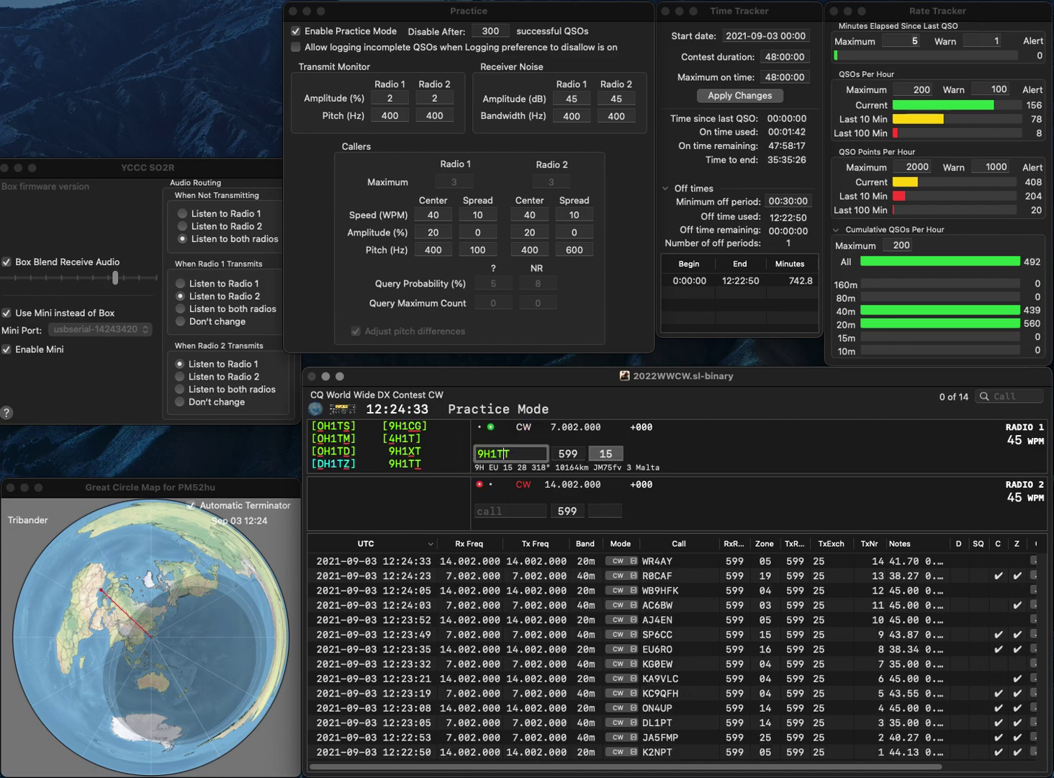
type("T")
key("Return")
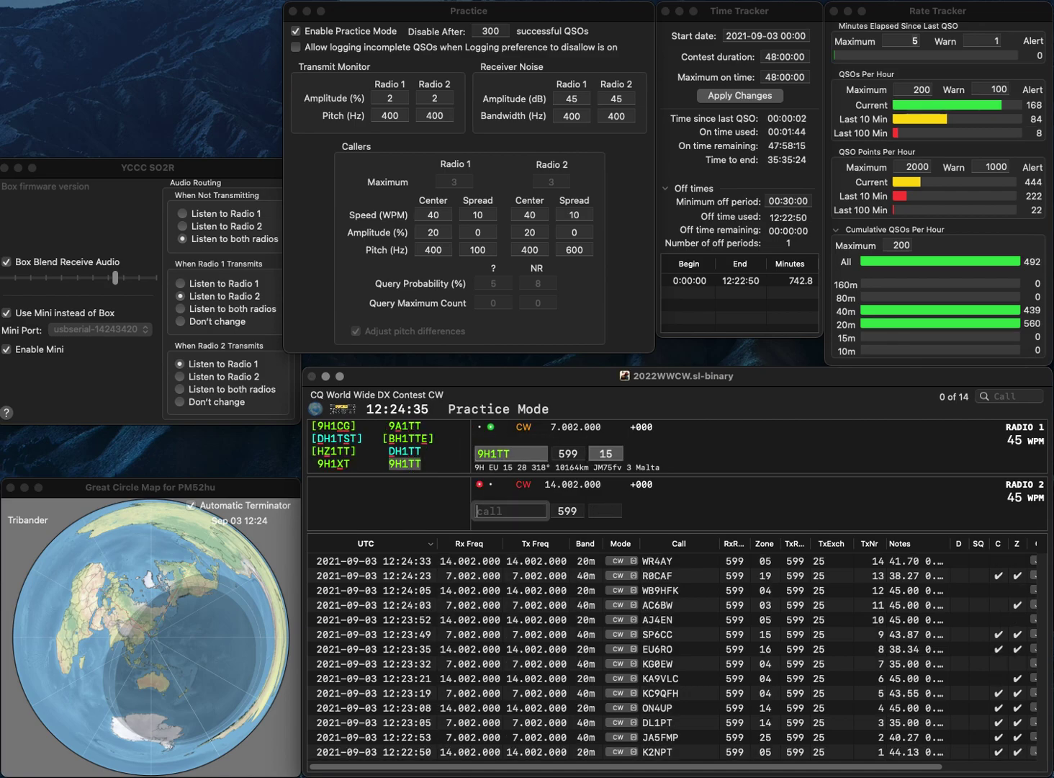
Step: Enter the partly copied call DAHZL on Radio 2 and log the 9H1TT contact on Radio 1
type("DAHZL")
key("Return")
key("Return")
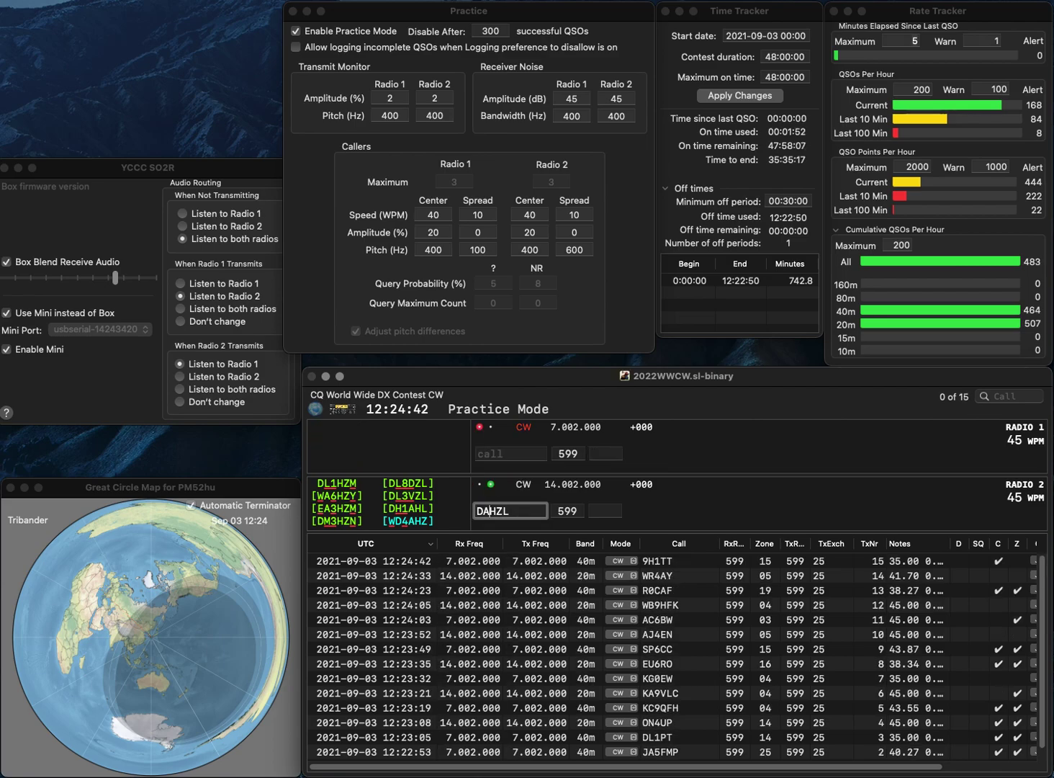
Step: Correct the Radio 2 call to KA8HQL and send the exchange
type("7")
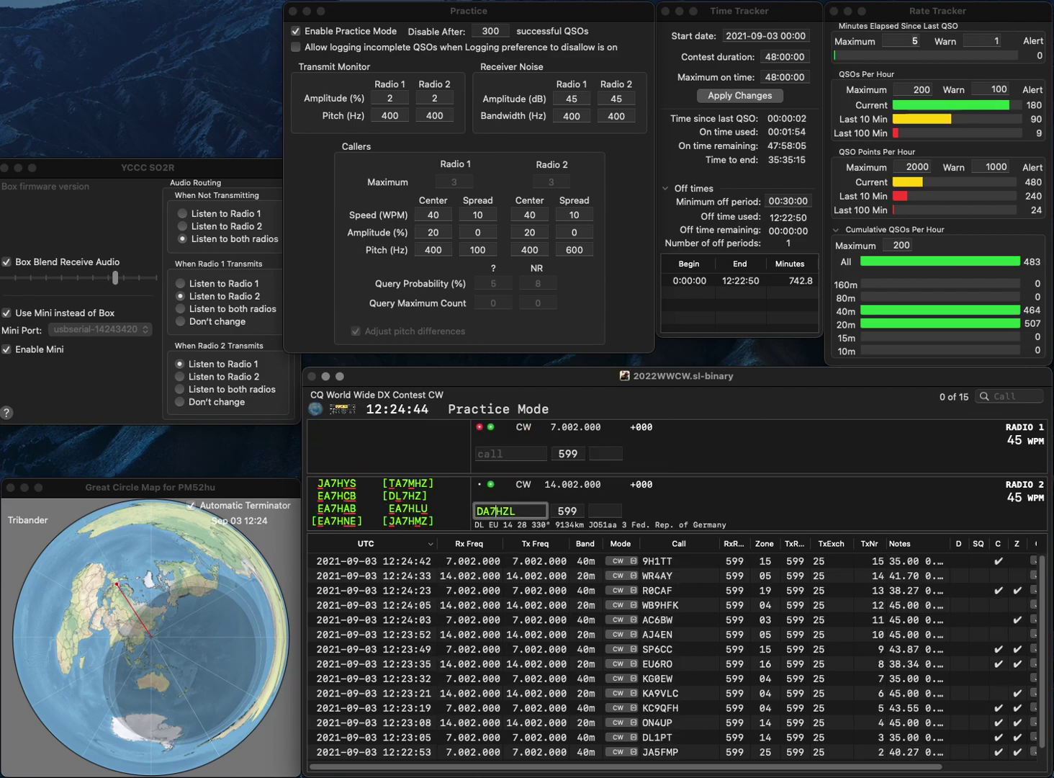
key("BackSpace")
type("Q")
key("Left")
key("Left")
key("Left")
key("Left")
key("BackSpace")
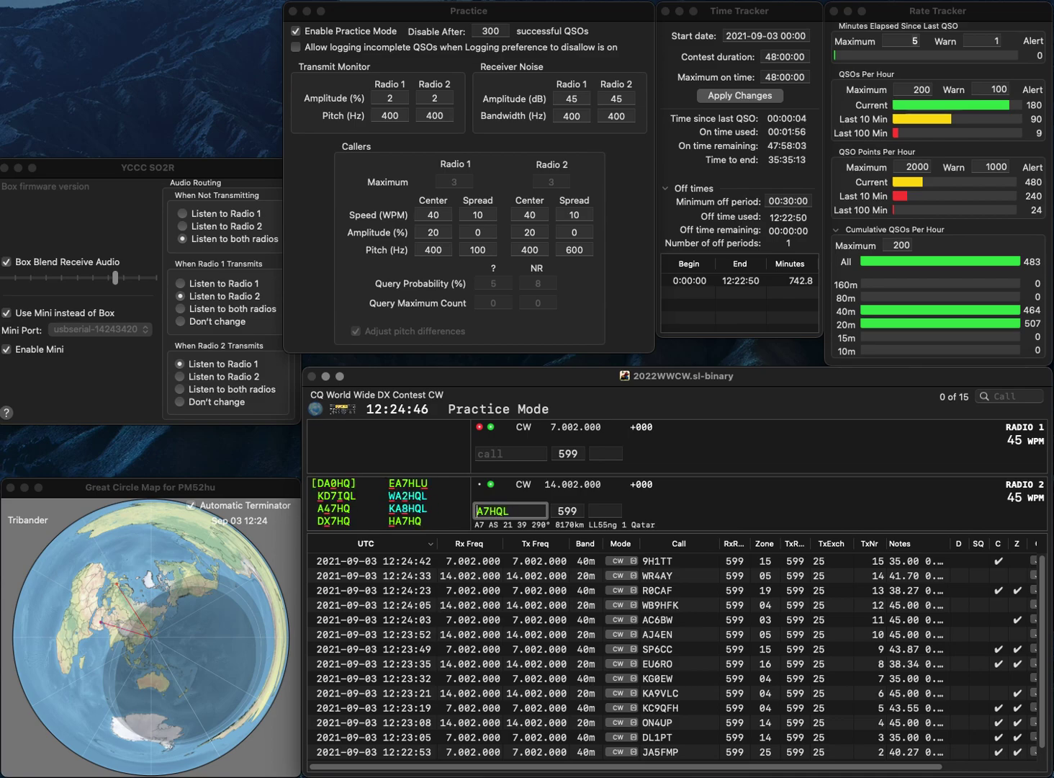
type("K")
key("Delete")
type("8")
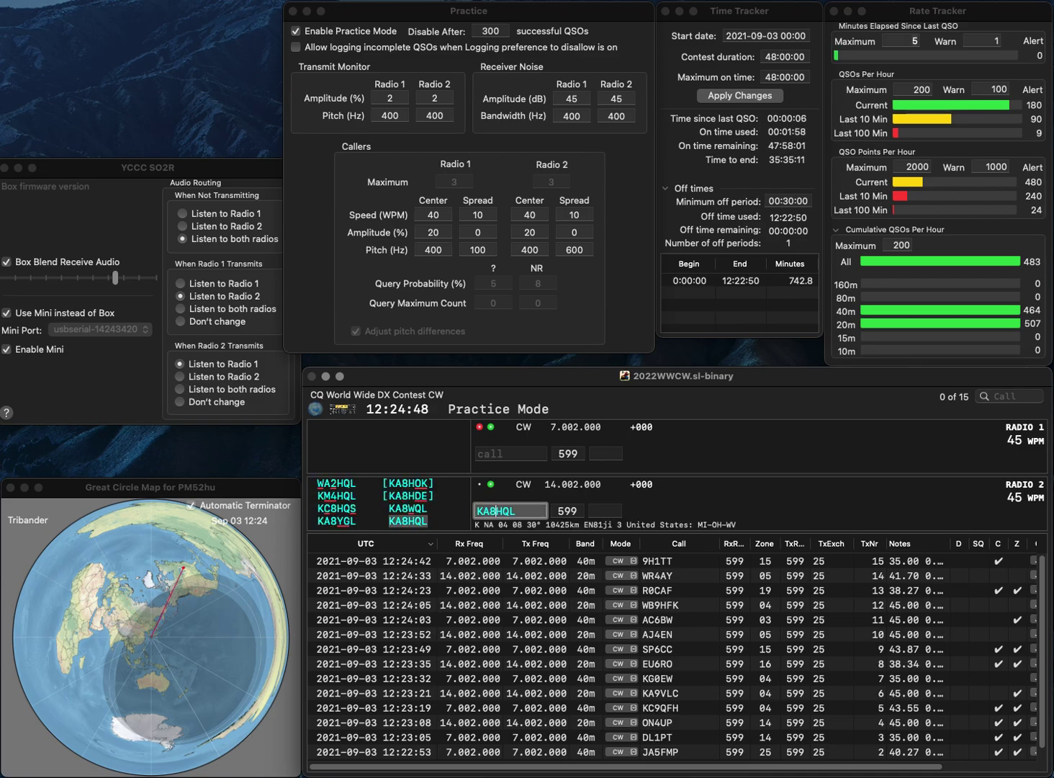
key("Return")
type("9A")
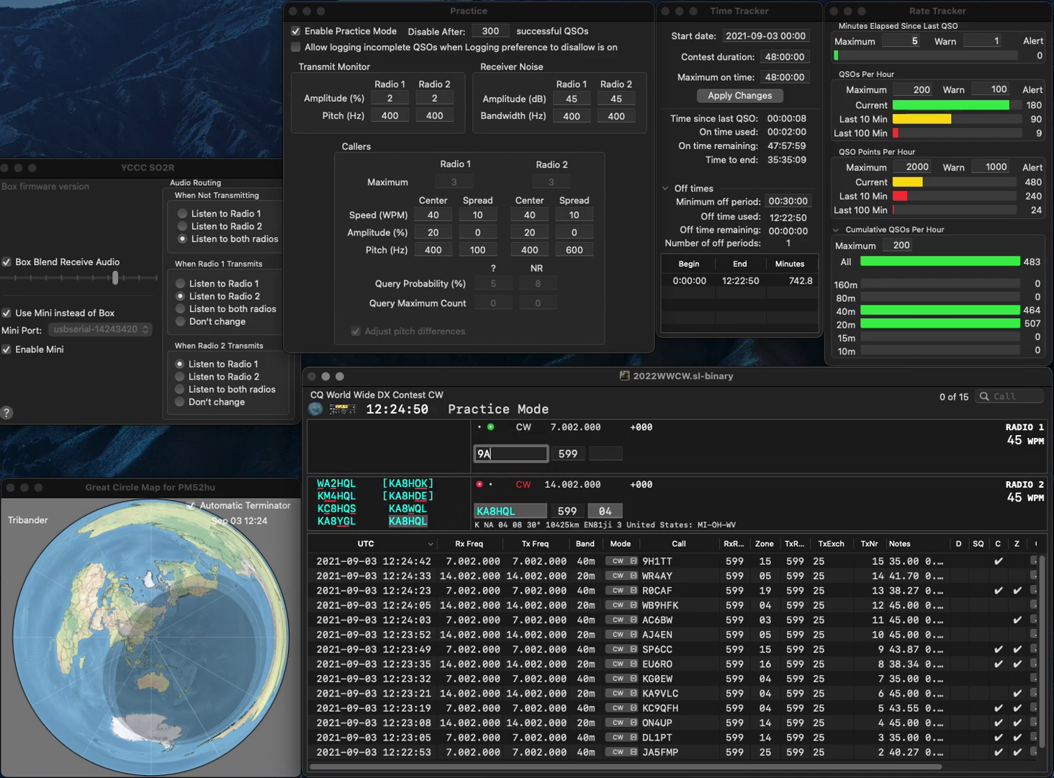
type("2F")
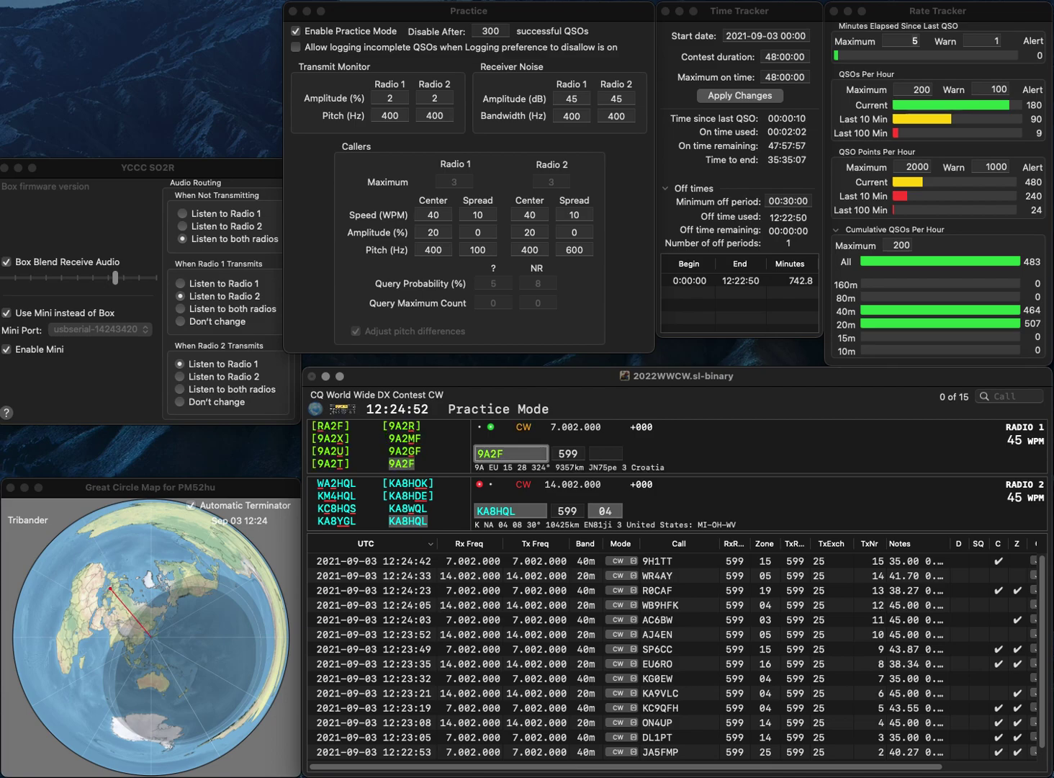
key("Return")
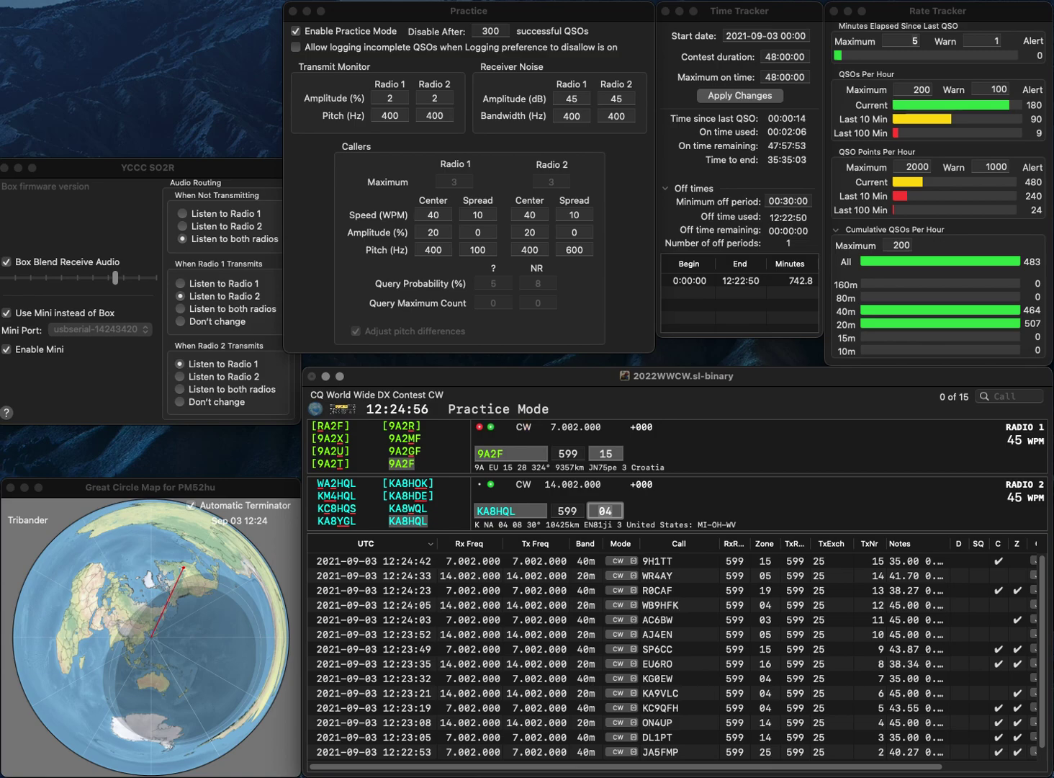
key("Return")
key("Return")
type("LX1ER")
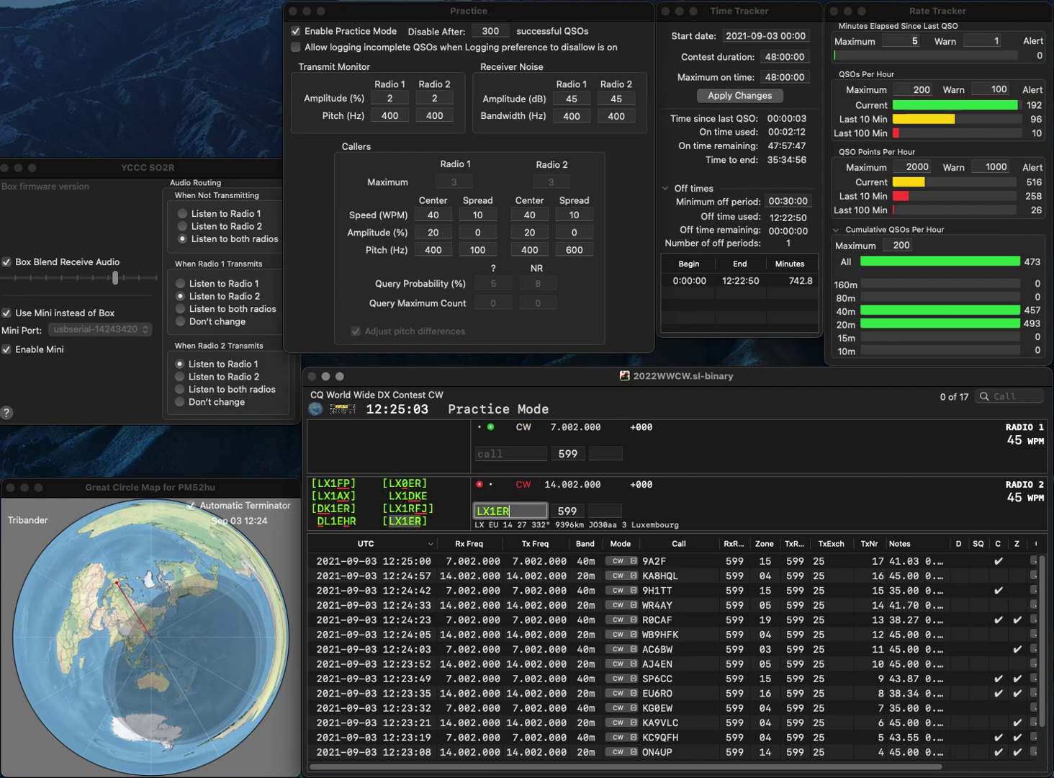
key("Return")
type("AA0AW")
key("Return")
key("space")
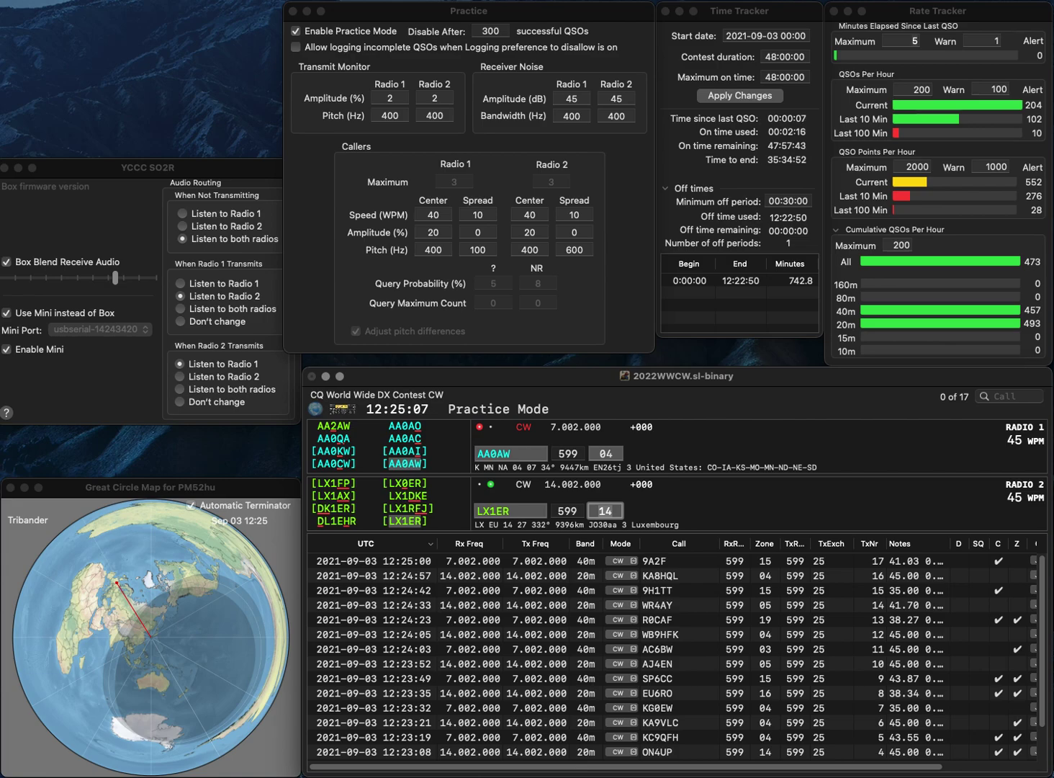
key("Return")
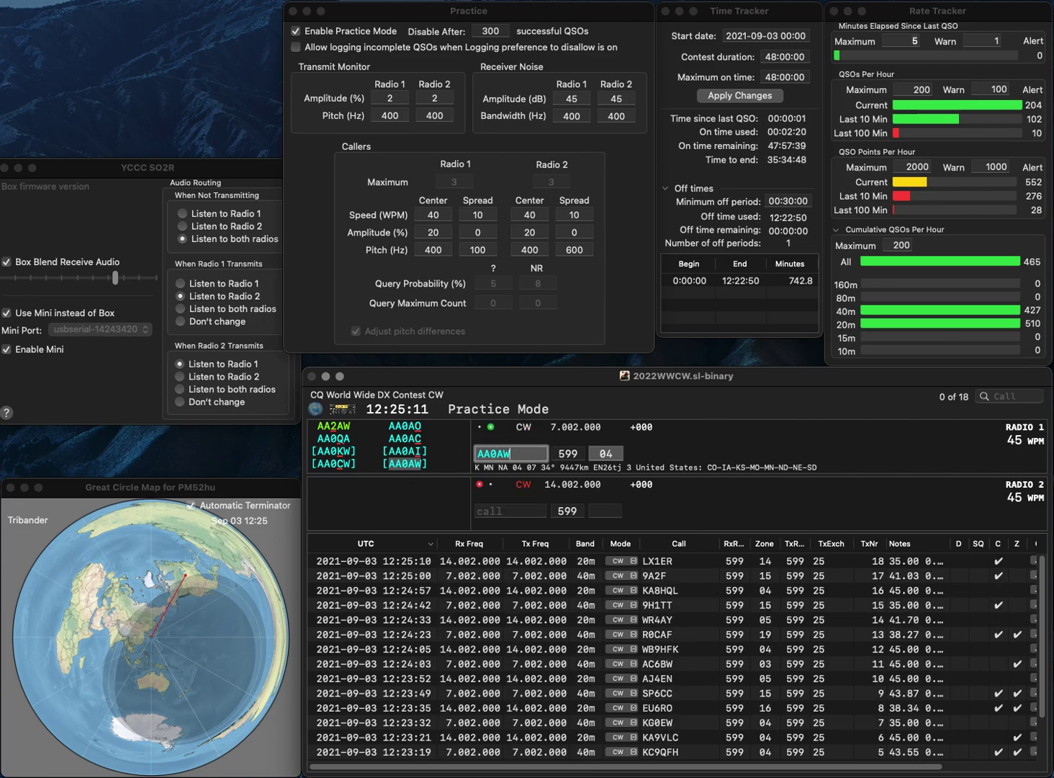
key("Return")
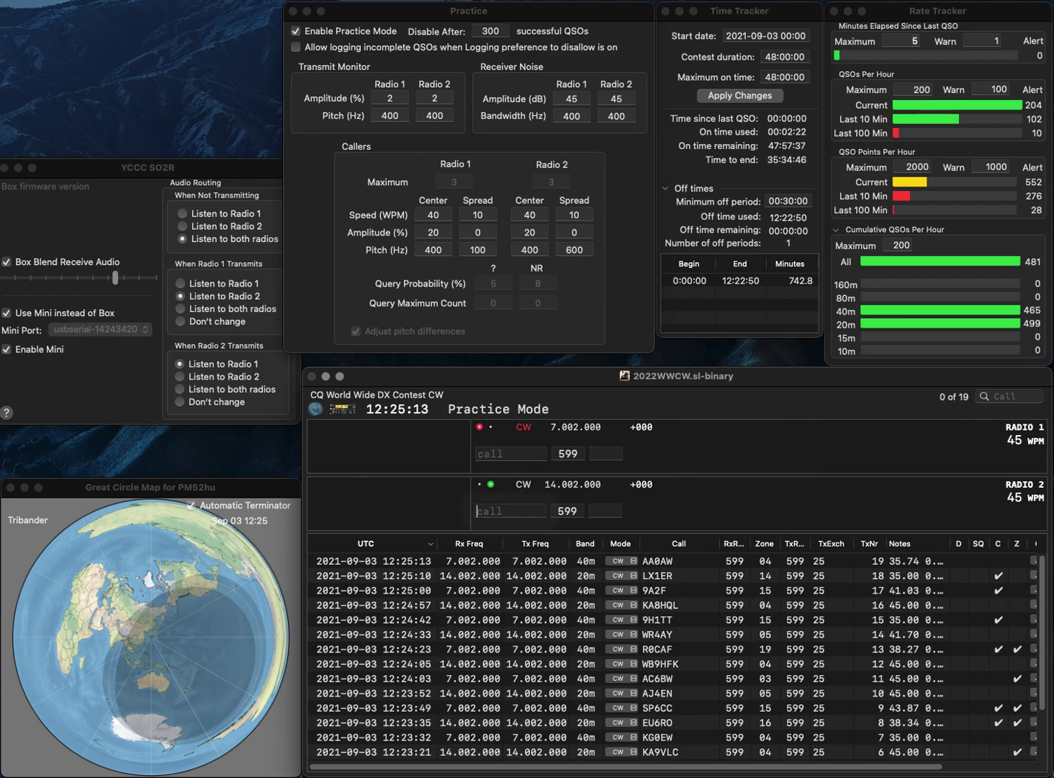
Step: Enter and answer the calls BW7PYT on Radio 2 and JI1F on Radio 1
type("BW7PYT")
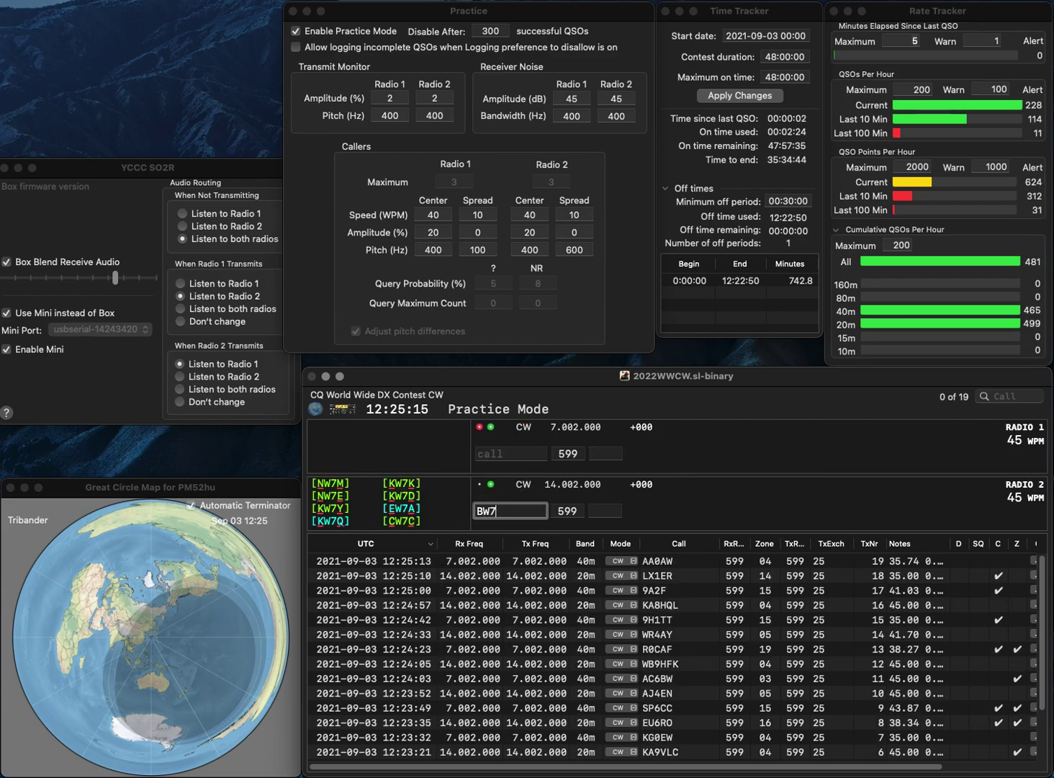
key("Return")
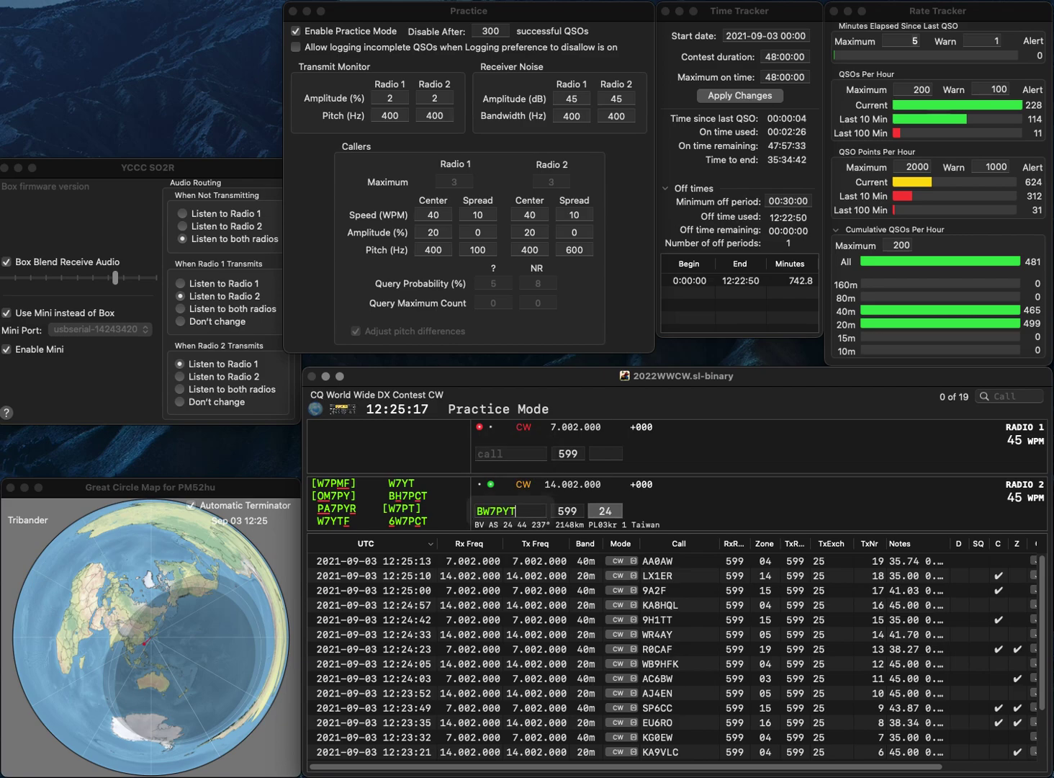
type("JI1F")
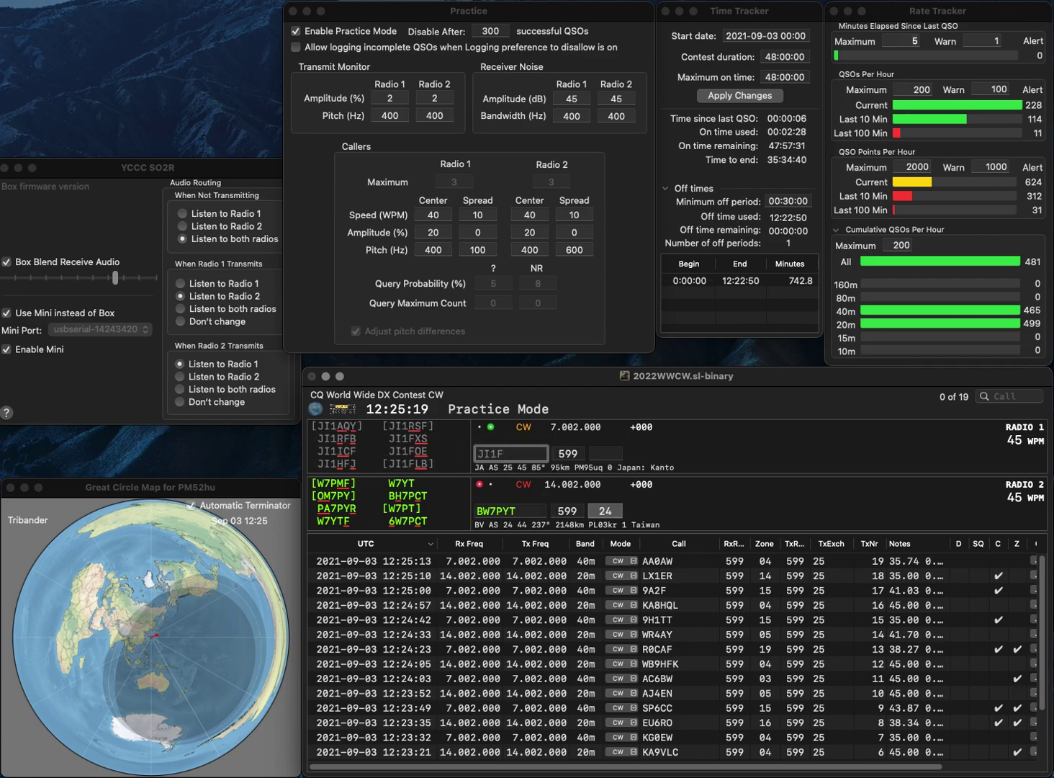
key("Return")
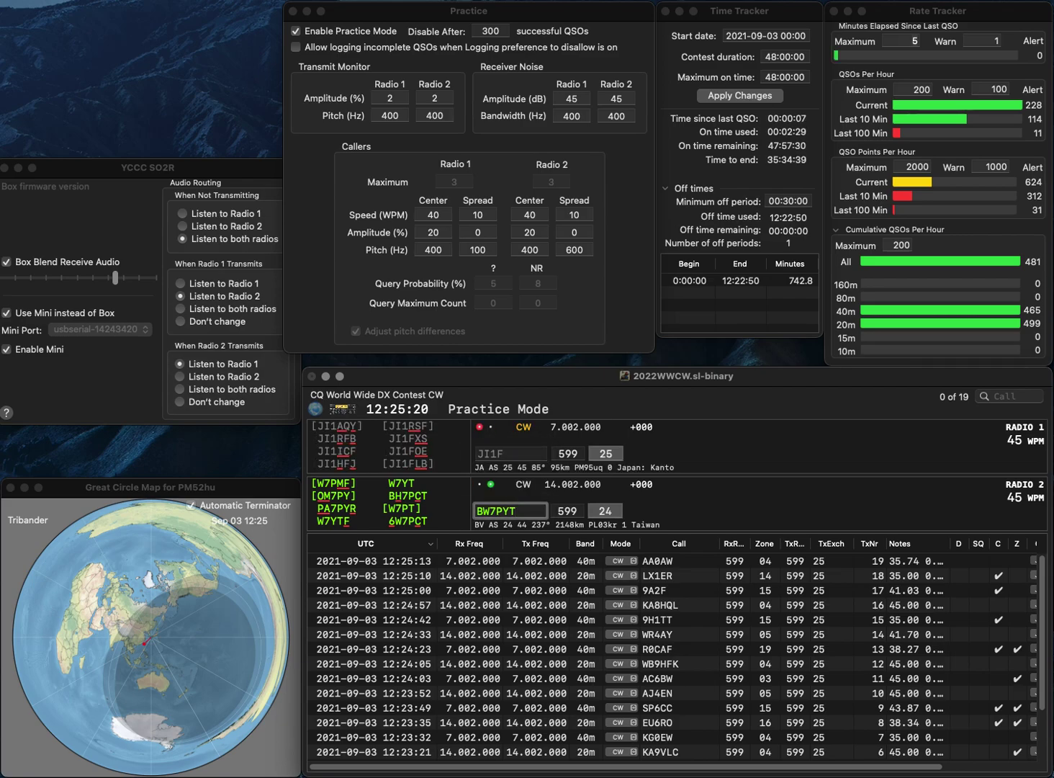
key("super+Left")
key("Delete")
type("6")
key("Left")
key("Left")
key("Delete")
type("C")
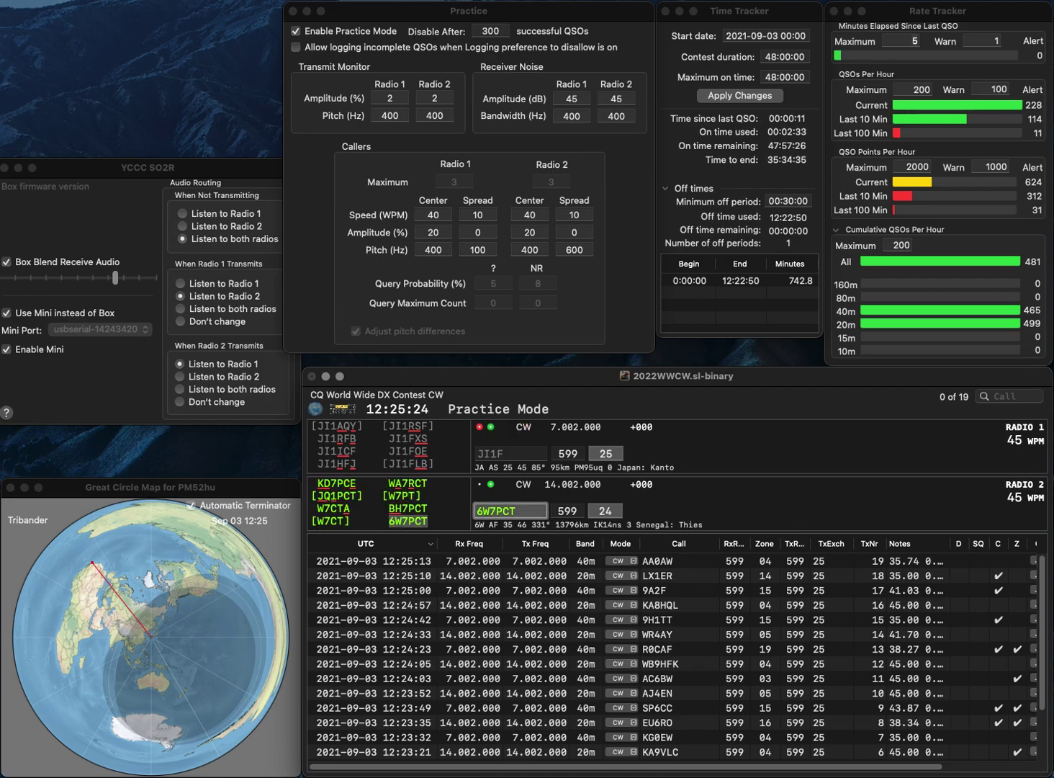
key("Return")
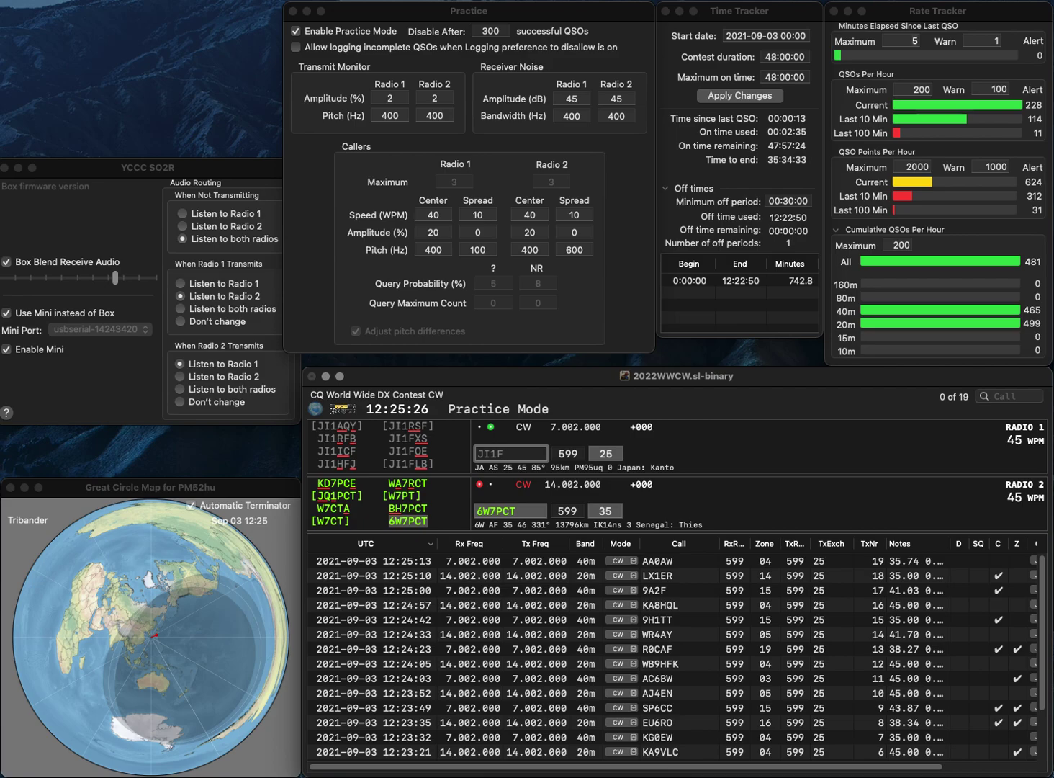
key("BackSpace")
type("H")
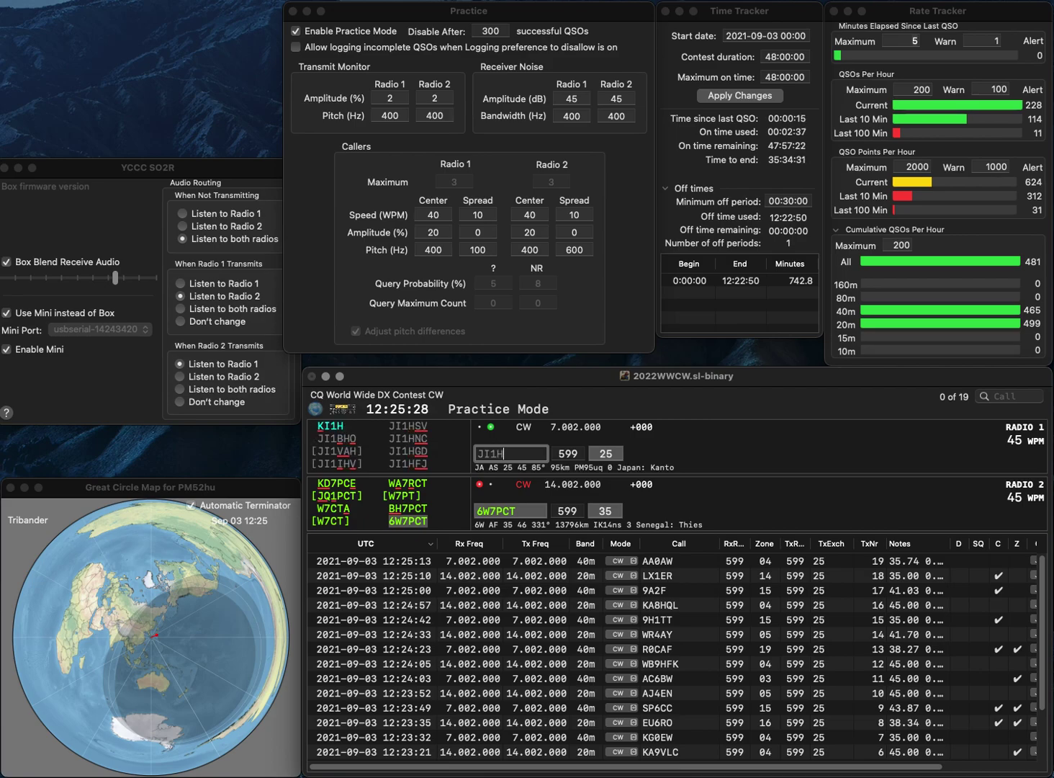
type("SV")
key("Return")
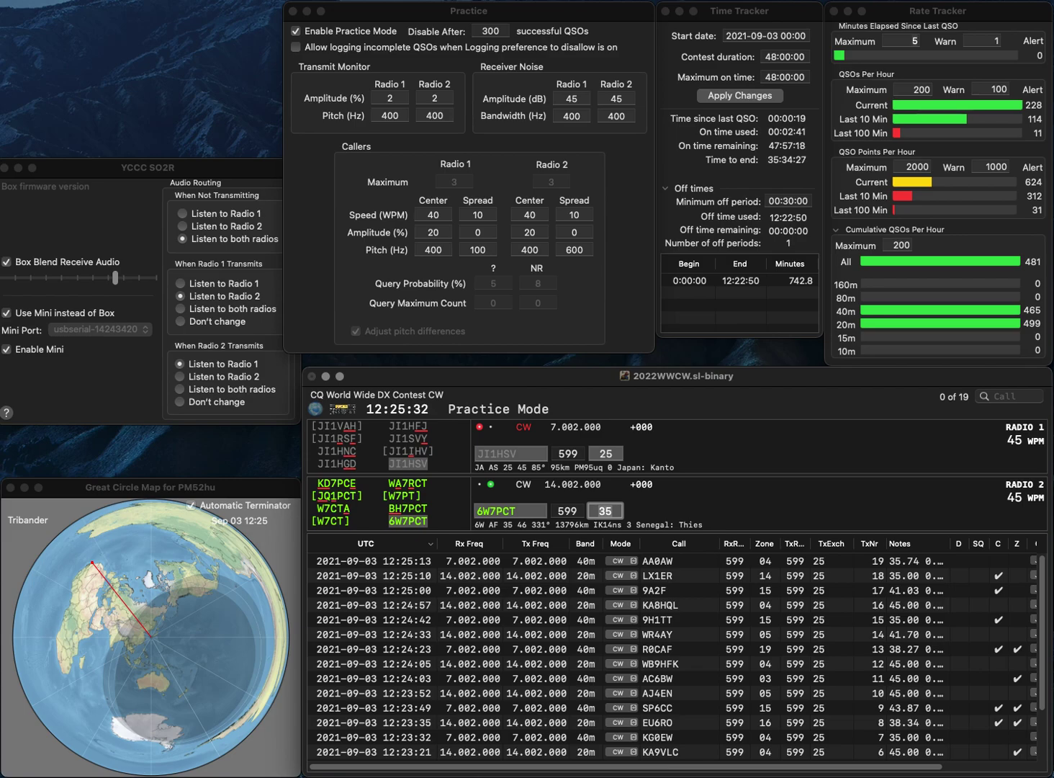
key("Return")
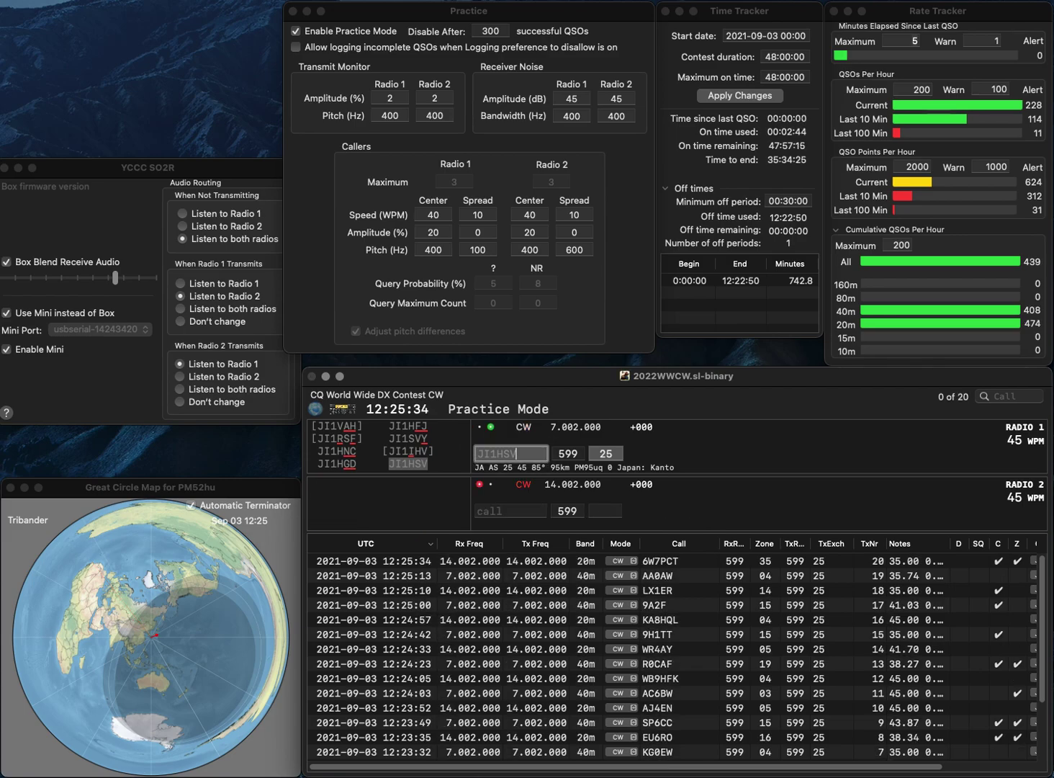
key("Tab")
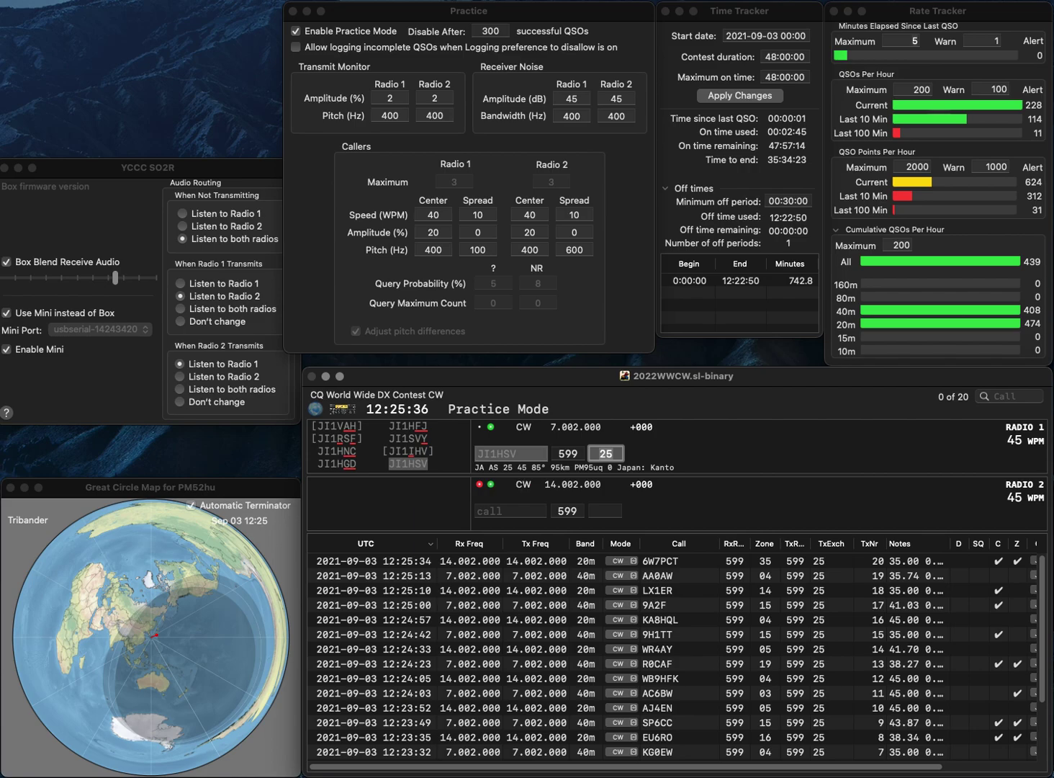
key("Return")
type("SV2JVJ")
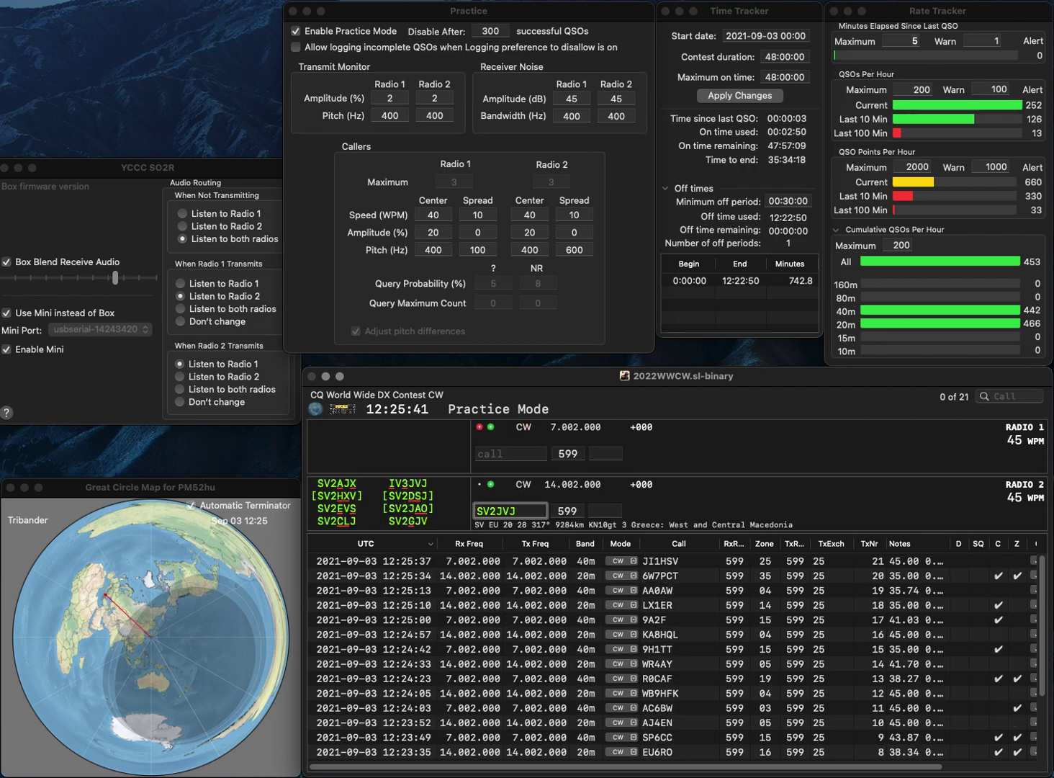
key("Tab")
key("Return")
type("KU4YW")
key("Return")
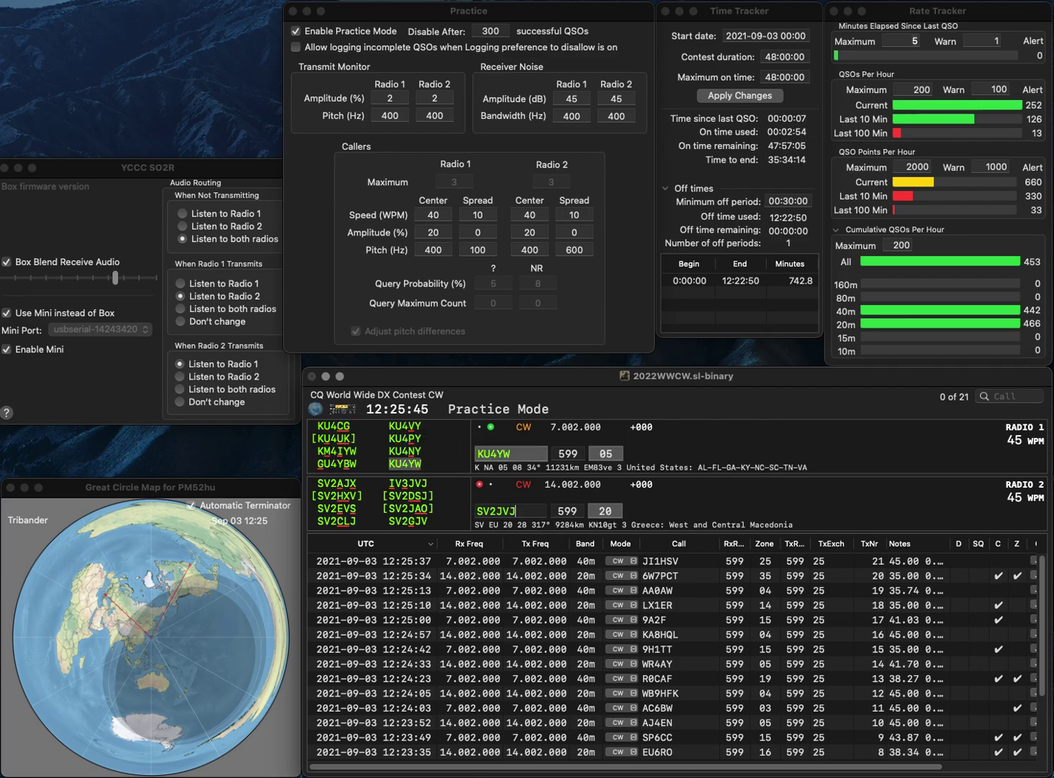
key("BackSpace")
type("3")
key("BackSpace")
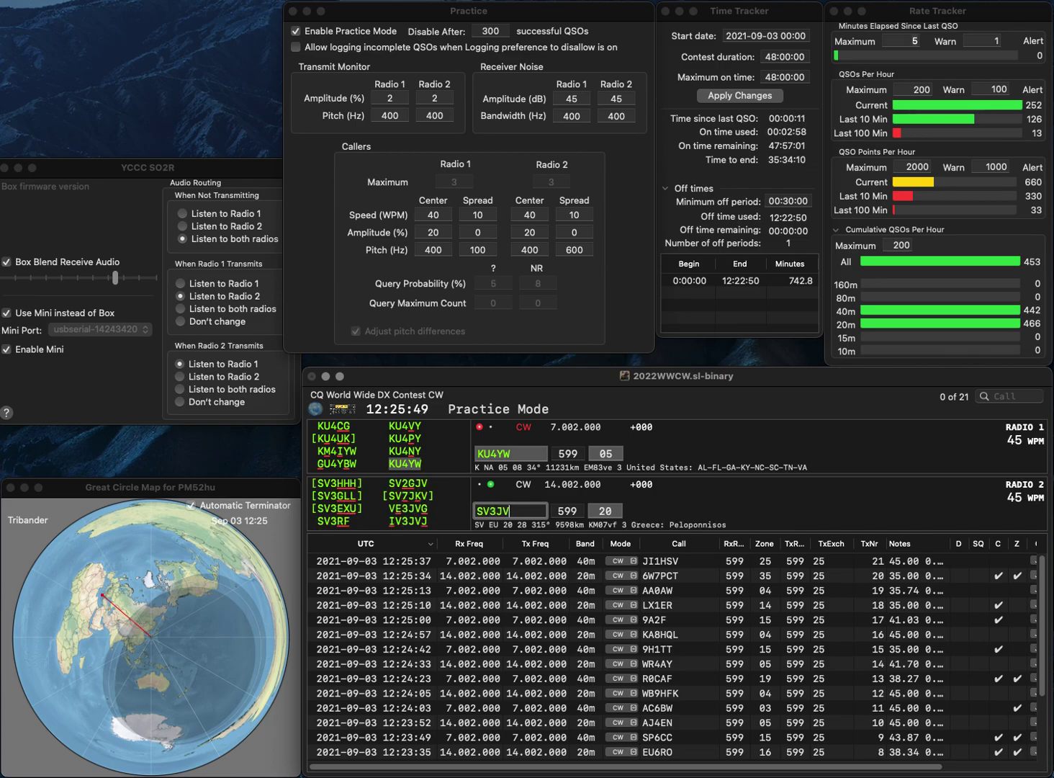
key("Home")
key("Delete")
type("I")
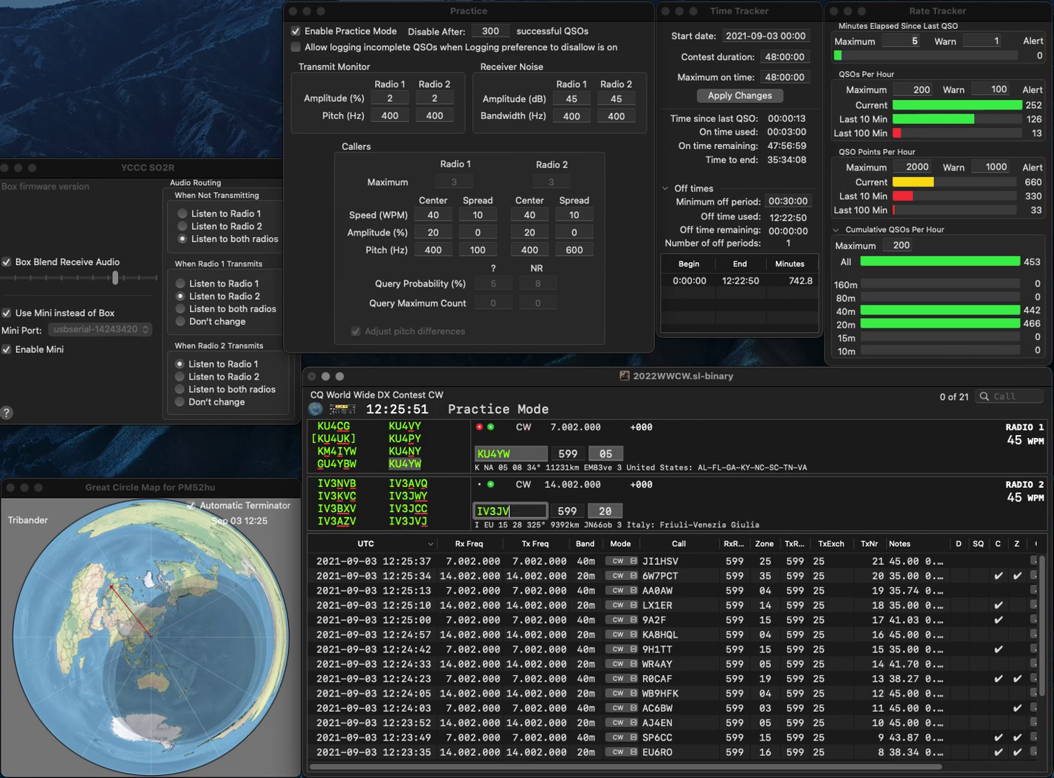
key("End")
type("J")
key("Return")
key("Return")
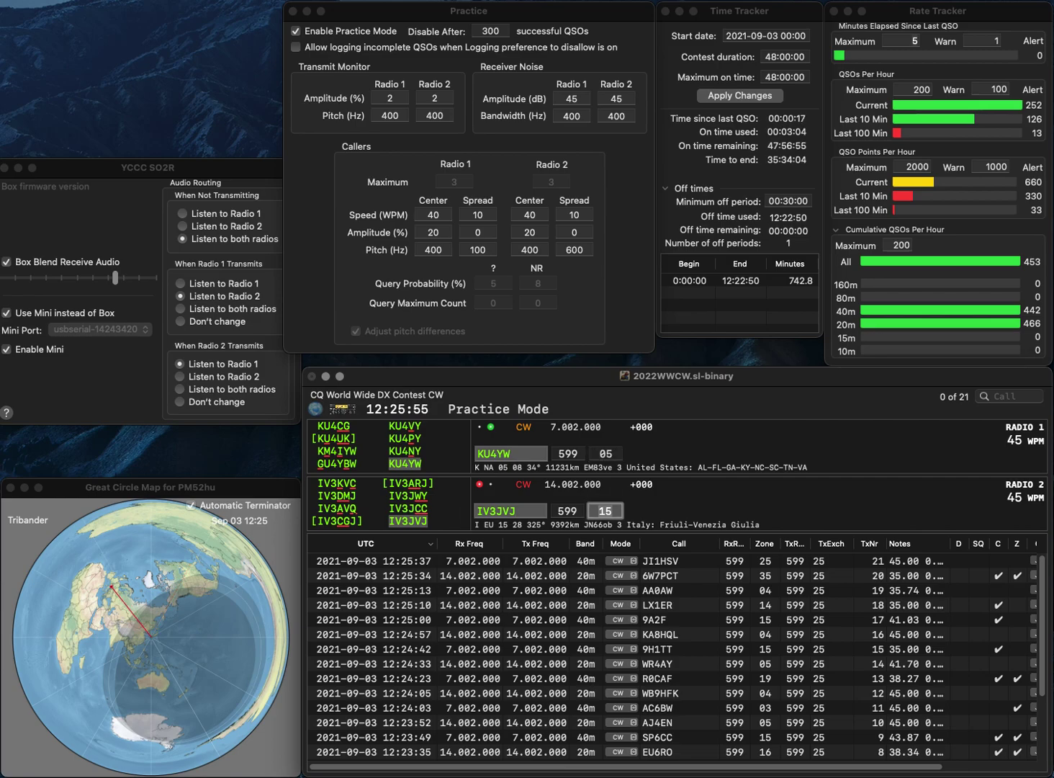
key("Return")
Step: Enter and answer the calls N7R on Radio 1 and UT7HA on Radio 2
type("N7R")
key("Return")
type("THA")
type("U")
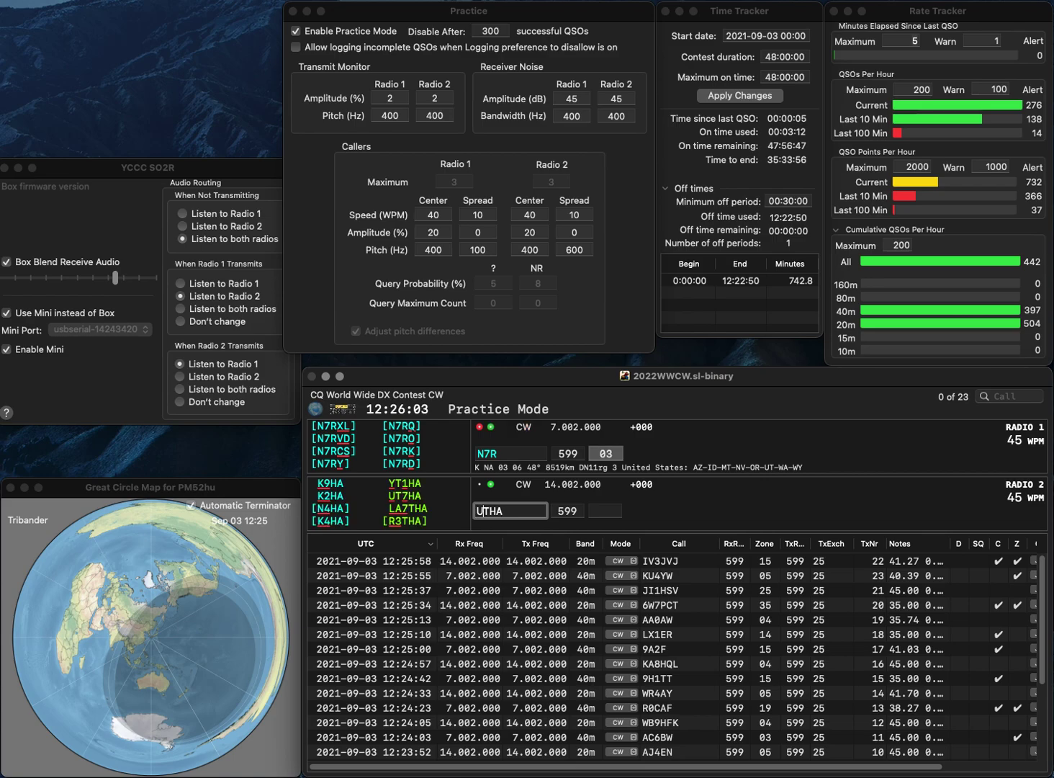
key("Right")
key("Return")
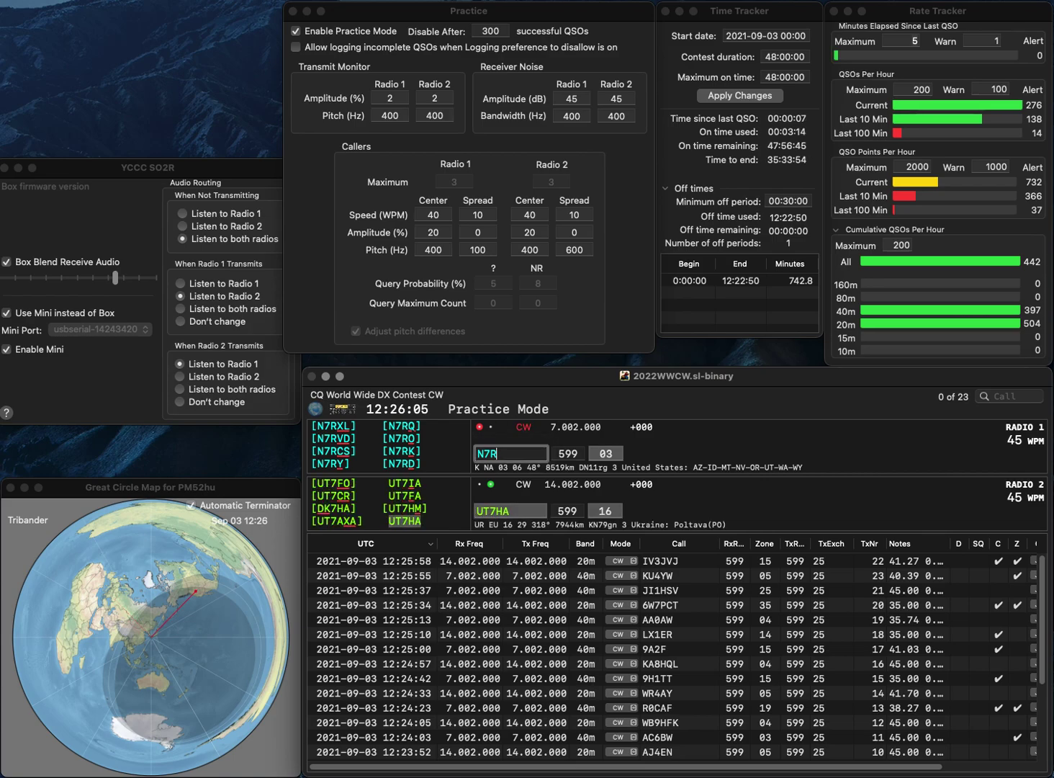
Step: Correct the Radio 1 call to N7ELD and resend the exchange
key("BackSpace")
type("ELD")
key("Return")
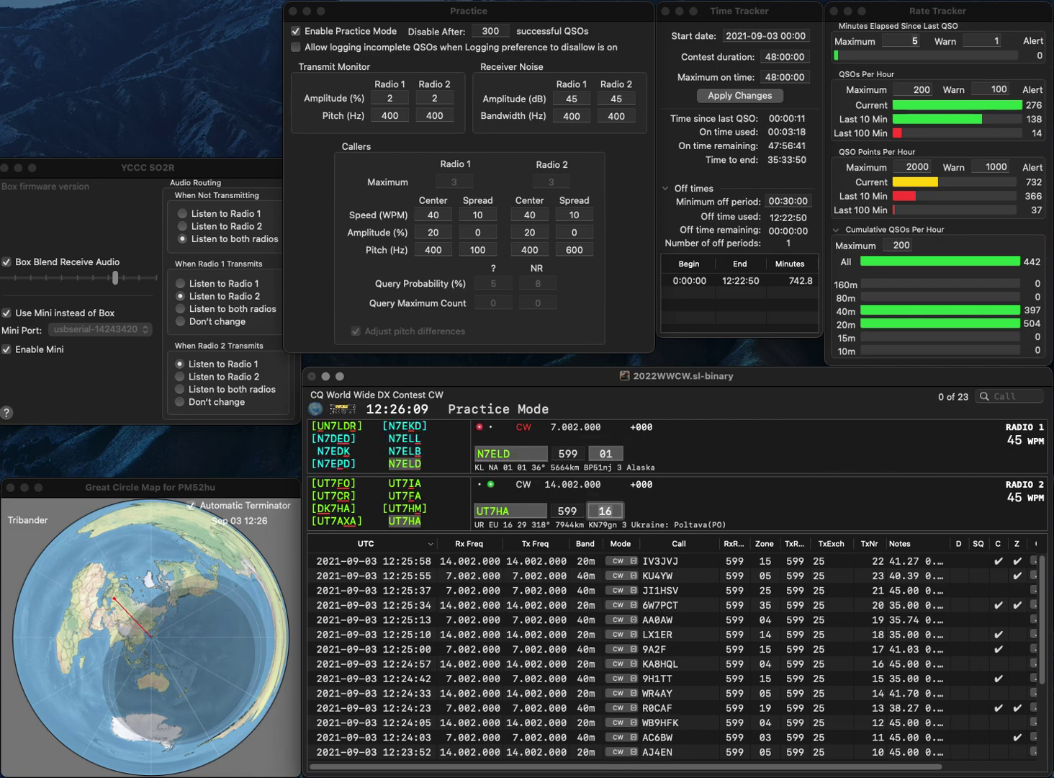
key("Return")
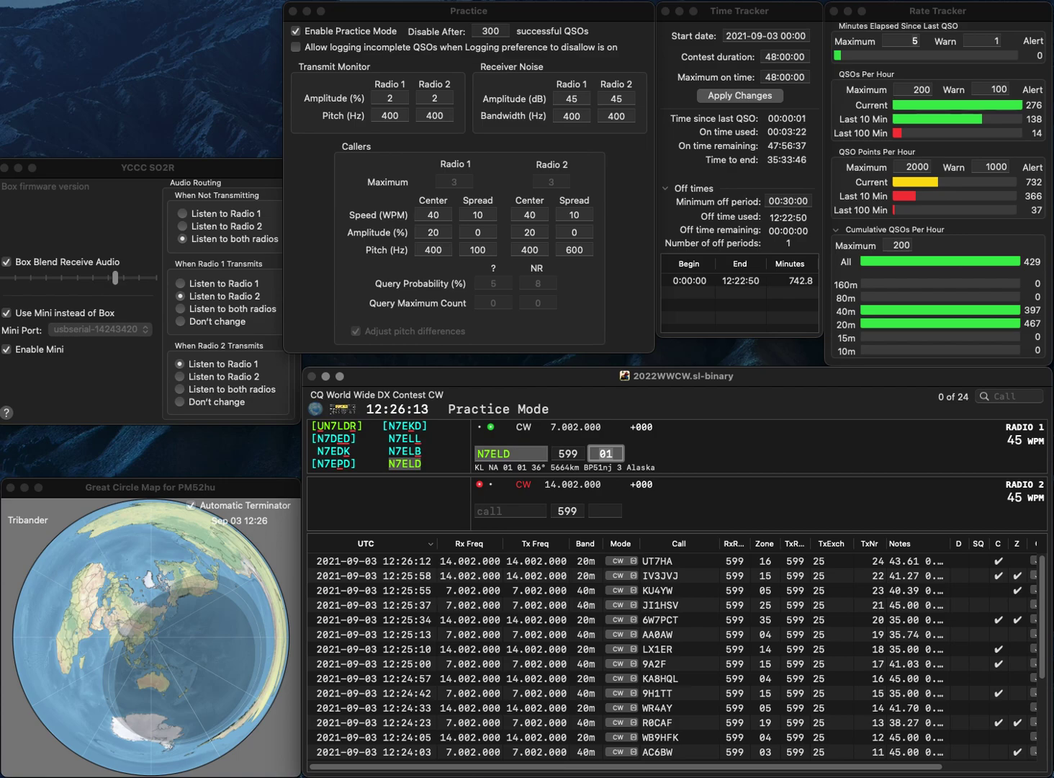
key("Return")
Step: Enter and answer the calls IZ2EWR on Radio 2 and VE3NYZ on Radio 1, and log both contacts
type("IZ2EWR")
key("Return")
type("VENYZ")
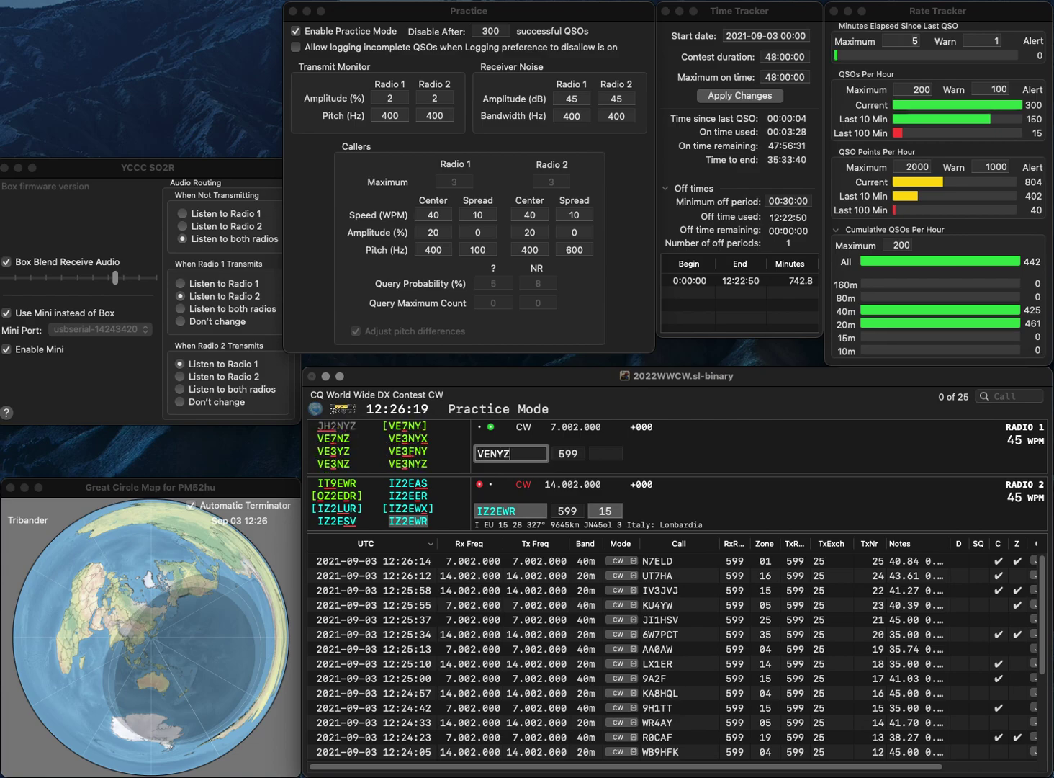
key("Home")
key("Delete")
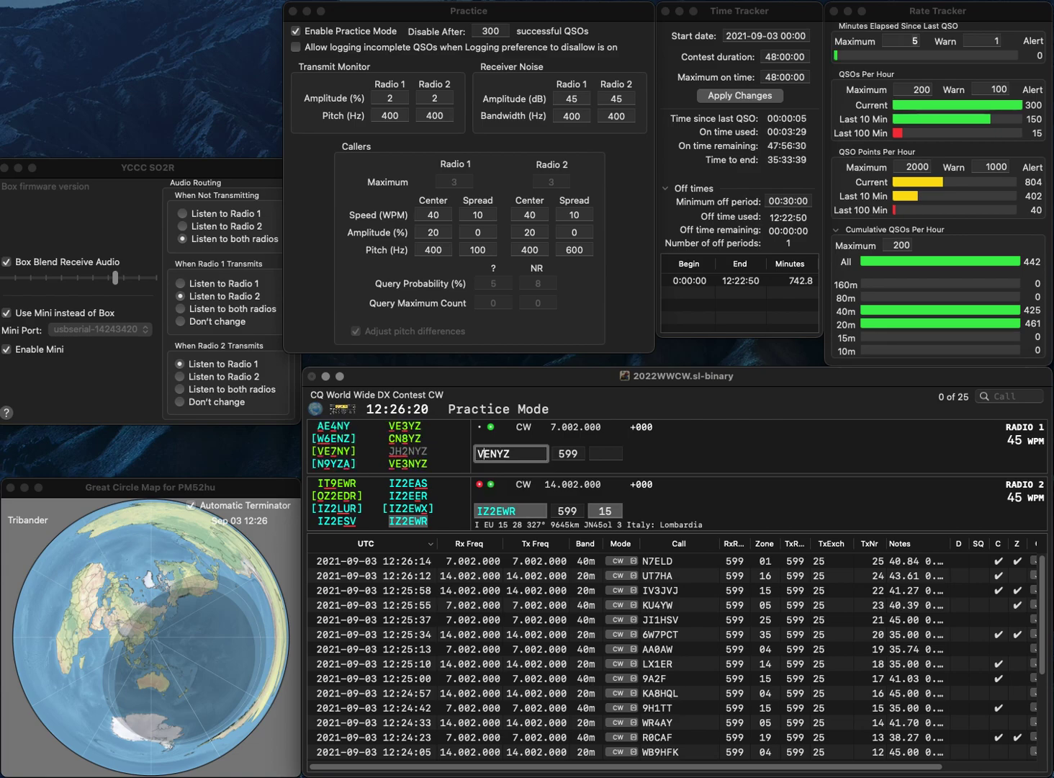
type("3")
key("Return")
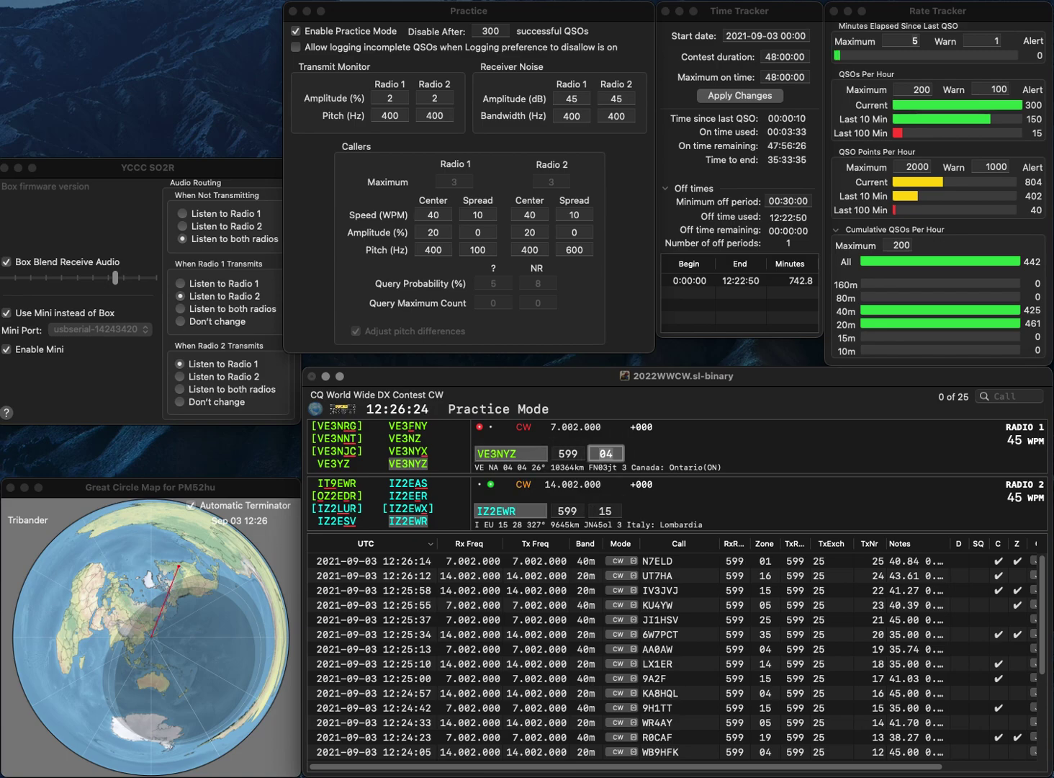
key("Return")
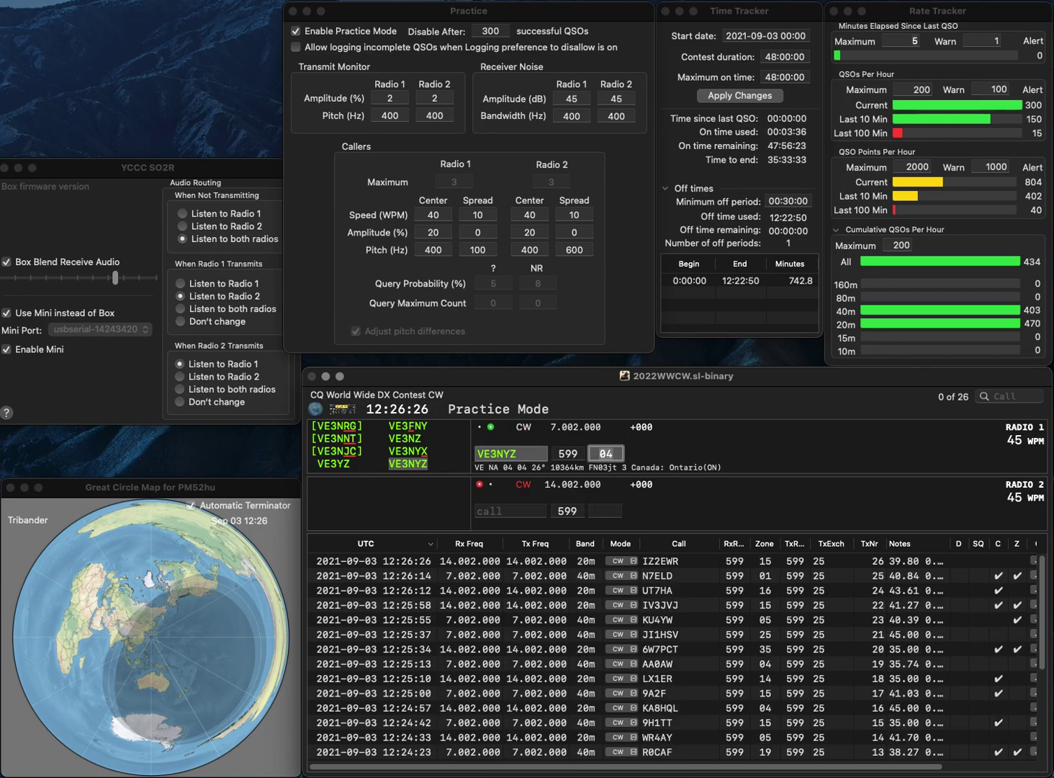
key("Return")
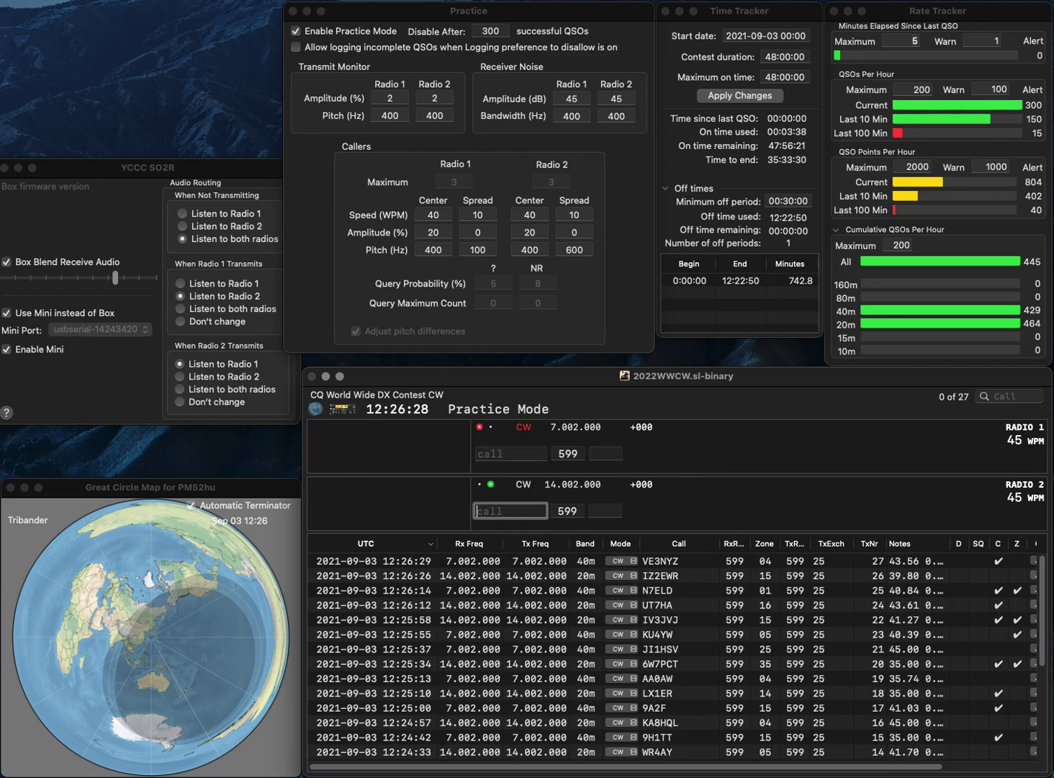
Step: Enter and answer the calls W0HD on Radio 2 and OK2PF on Radio 1
type("W0")
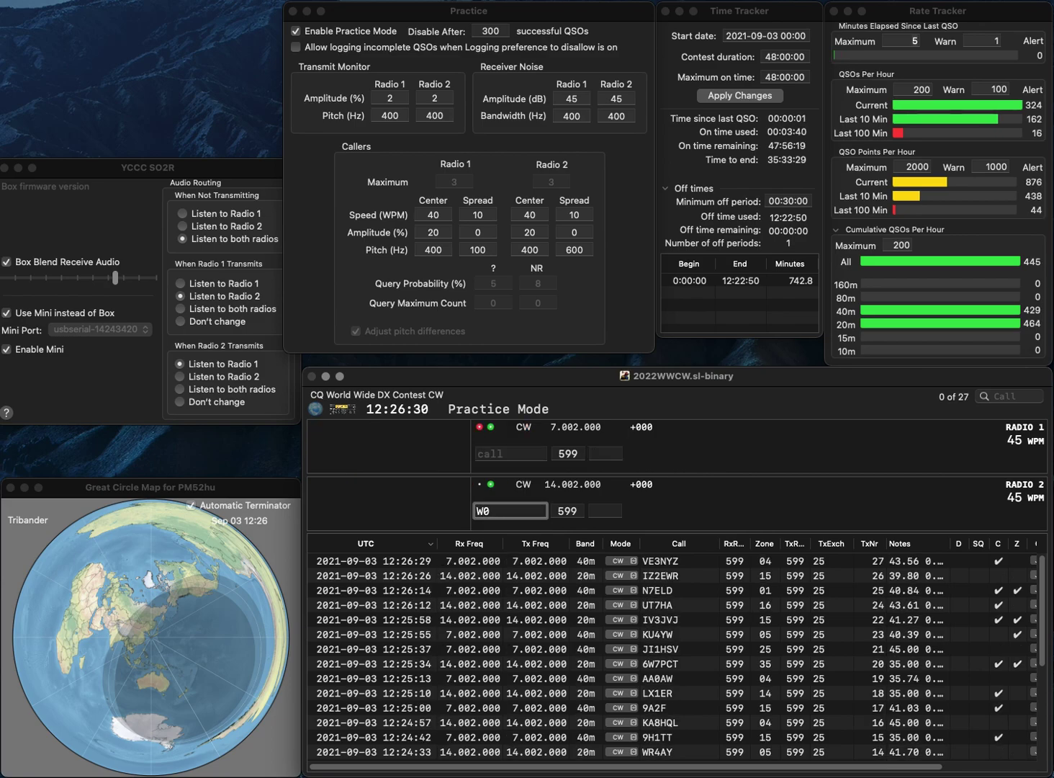
type("HD")
key("Return")
type("OK")
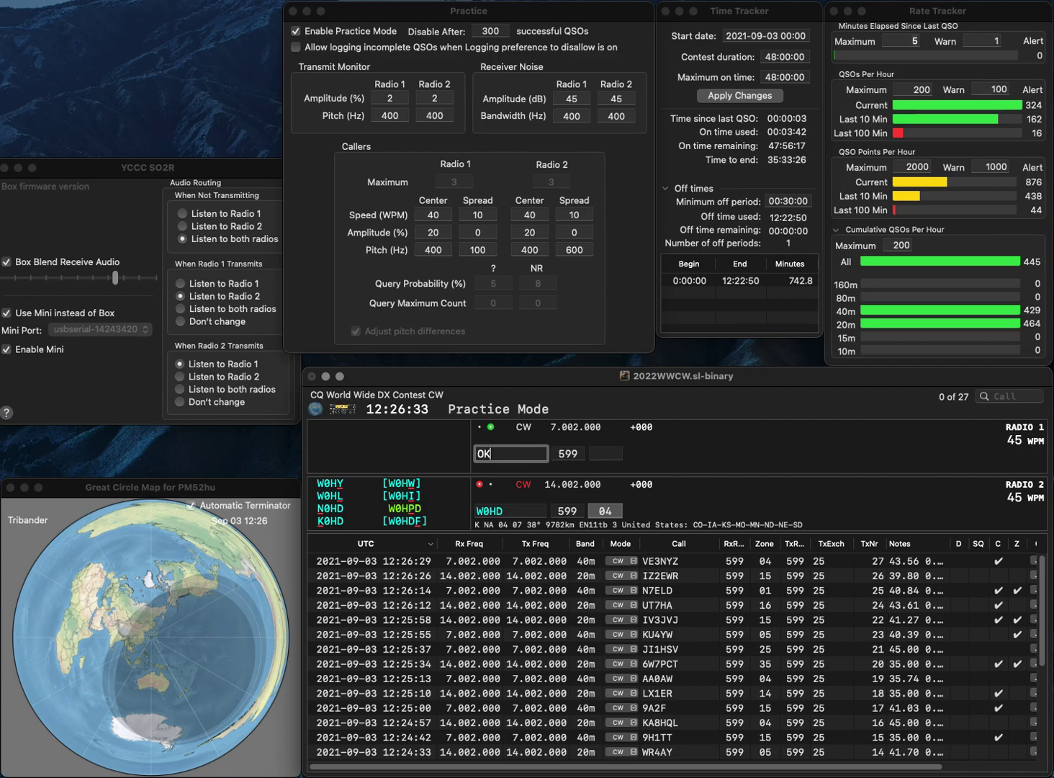
type("2PF")
key("Return")
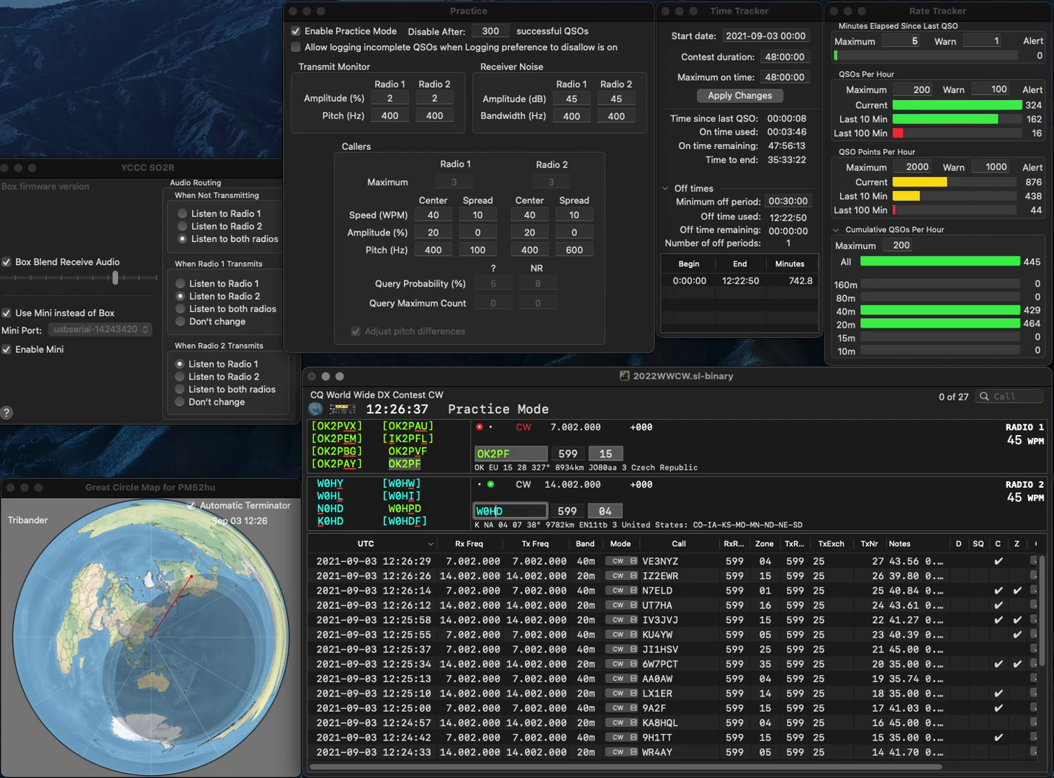
Step: Correct the Radio 2 call to W0SD and log the contacts on both radios
key("BackSpace")
type("S")
key("Return")
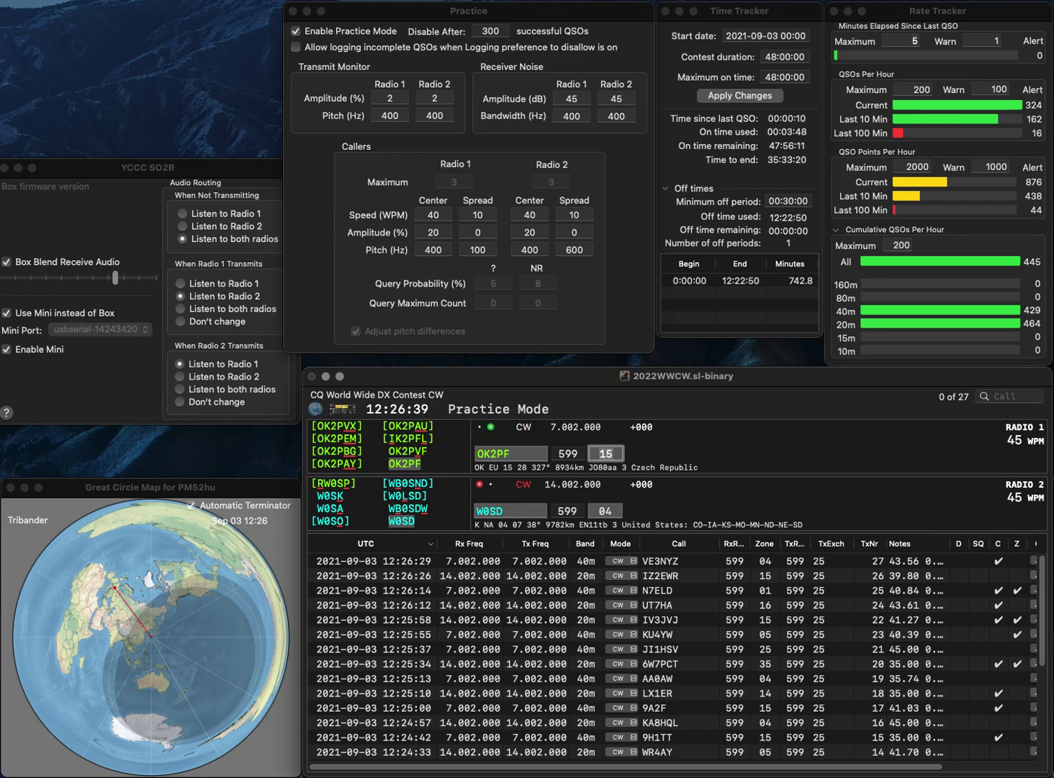
key("Return")
key("Tab")
key("Return")
Step: Enter and send the partial call MBRDL on Radio 1 and the call U1FEB on Radio 2
type("MBRDL")
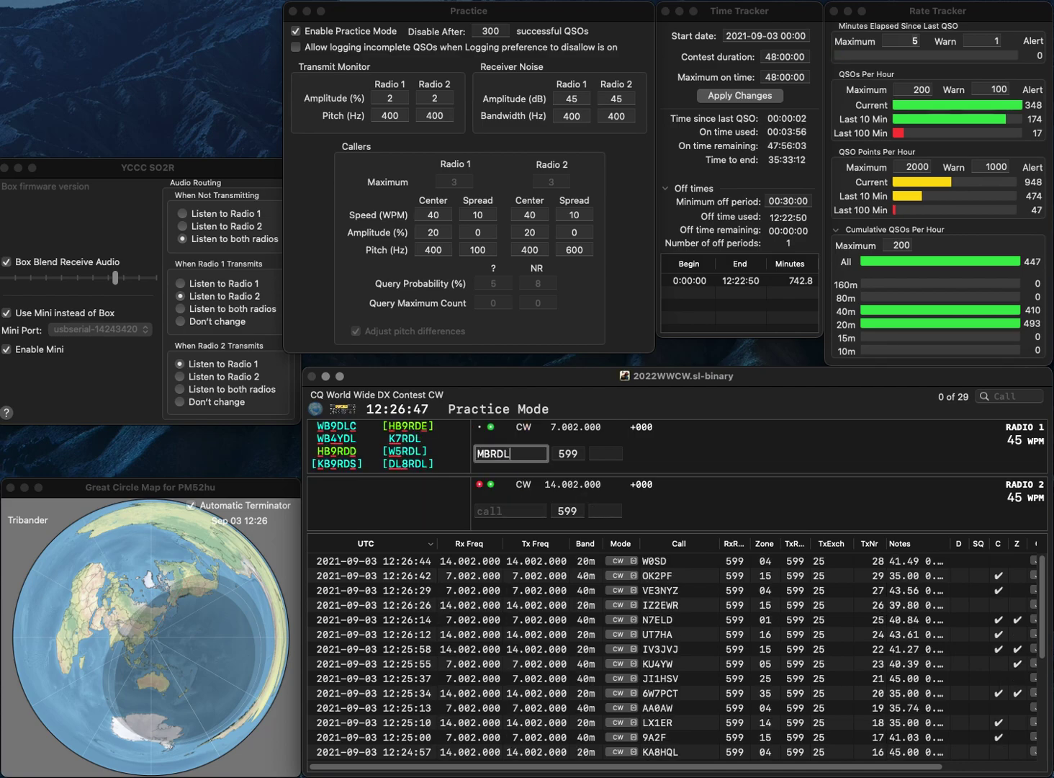
key("Return")
type("U1")
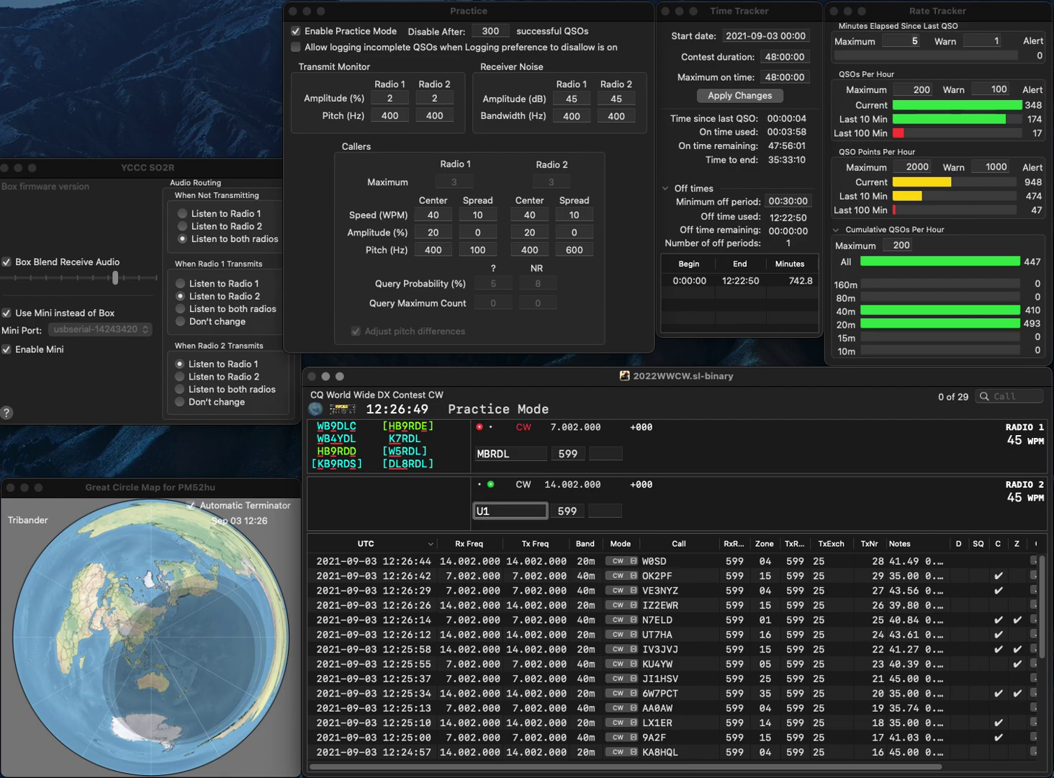
type("FEB")
key("Return")
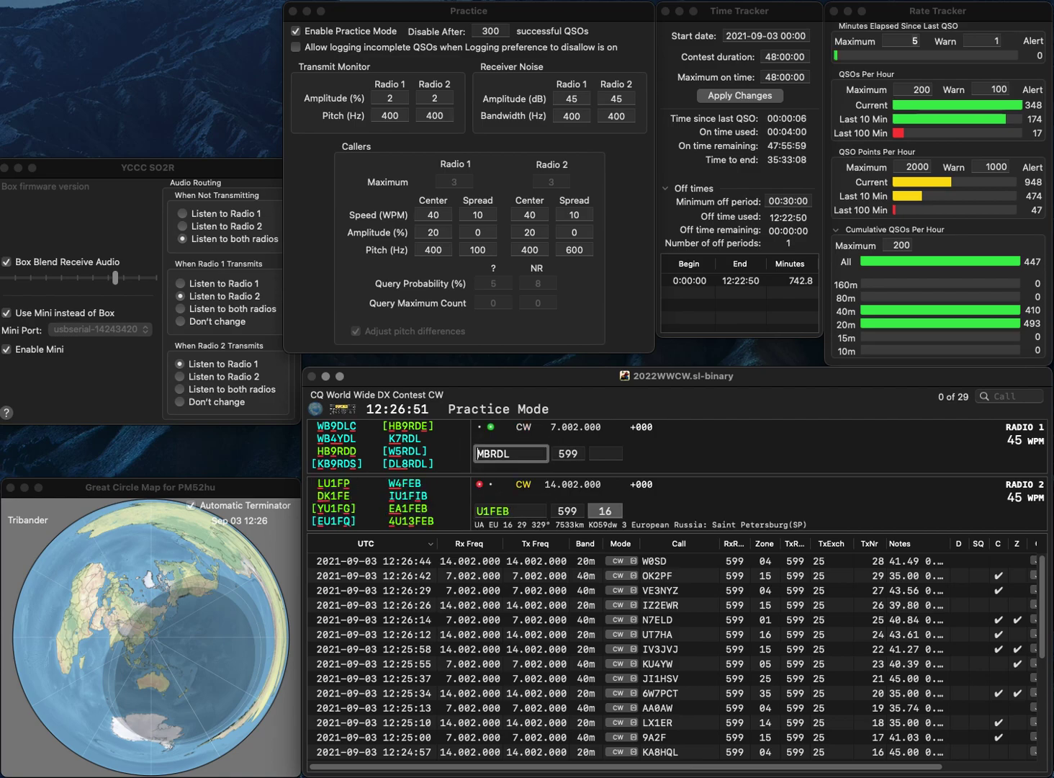
Step: Change the Radio 1 call to GB6RDL and answer the caller
key("BackSpace")
type("B")
key("BackSpace")
type("GB")
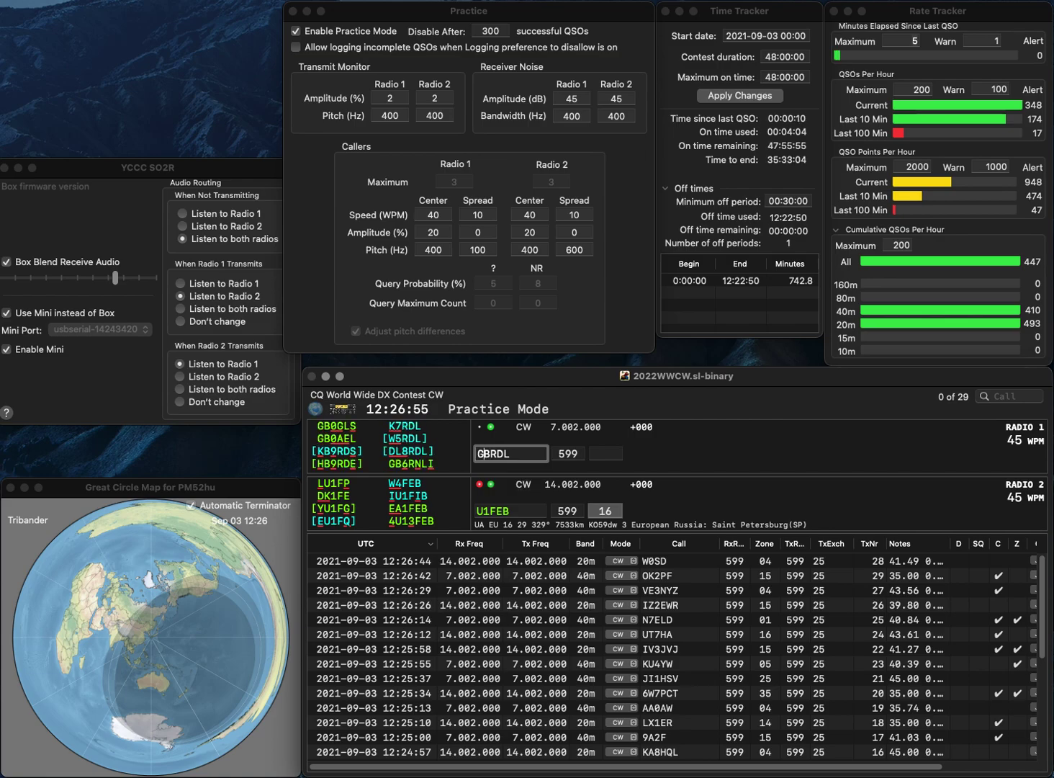
type("6")
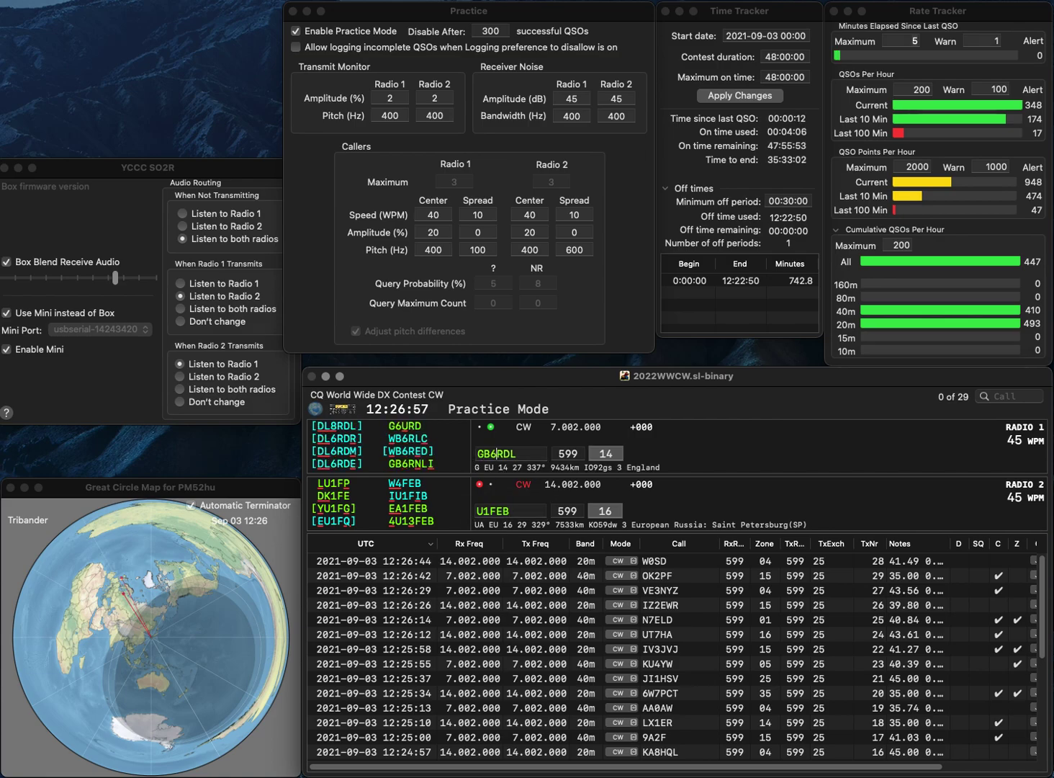
key("Return")
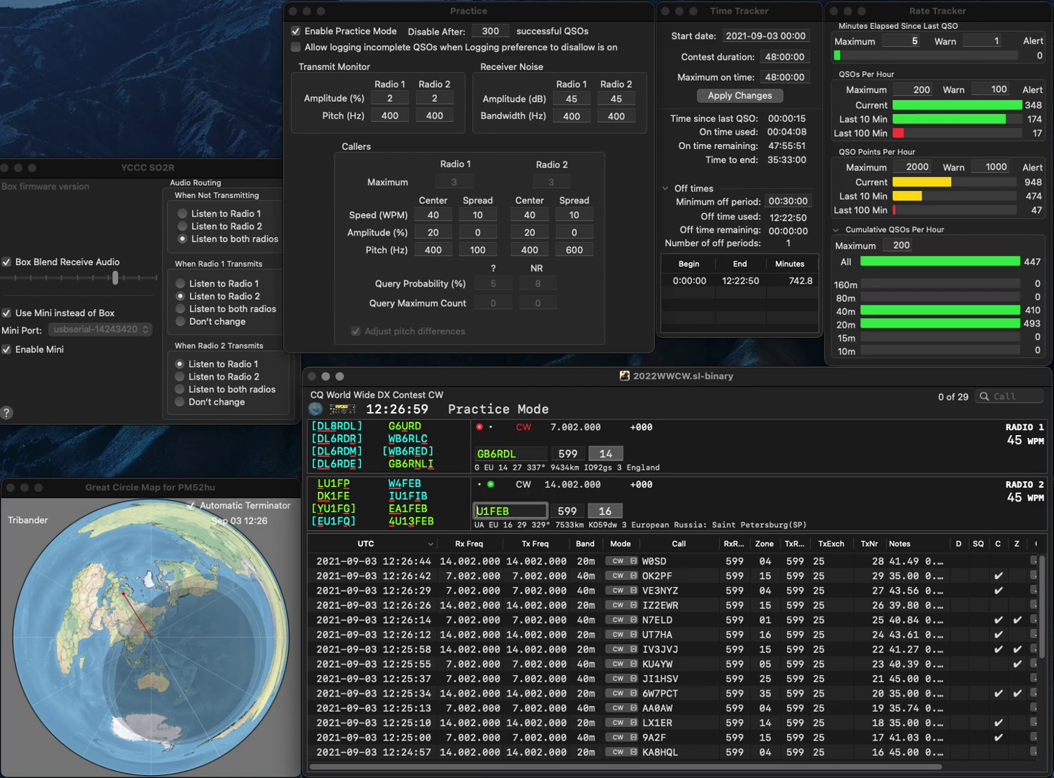
Step: Correct the Radio 2 call to 4U13FEB and resend the exchange
type("4U2")
key("Right")
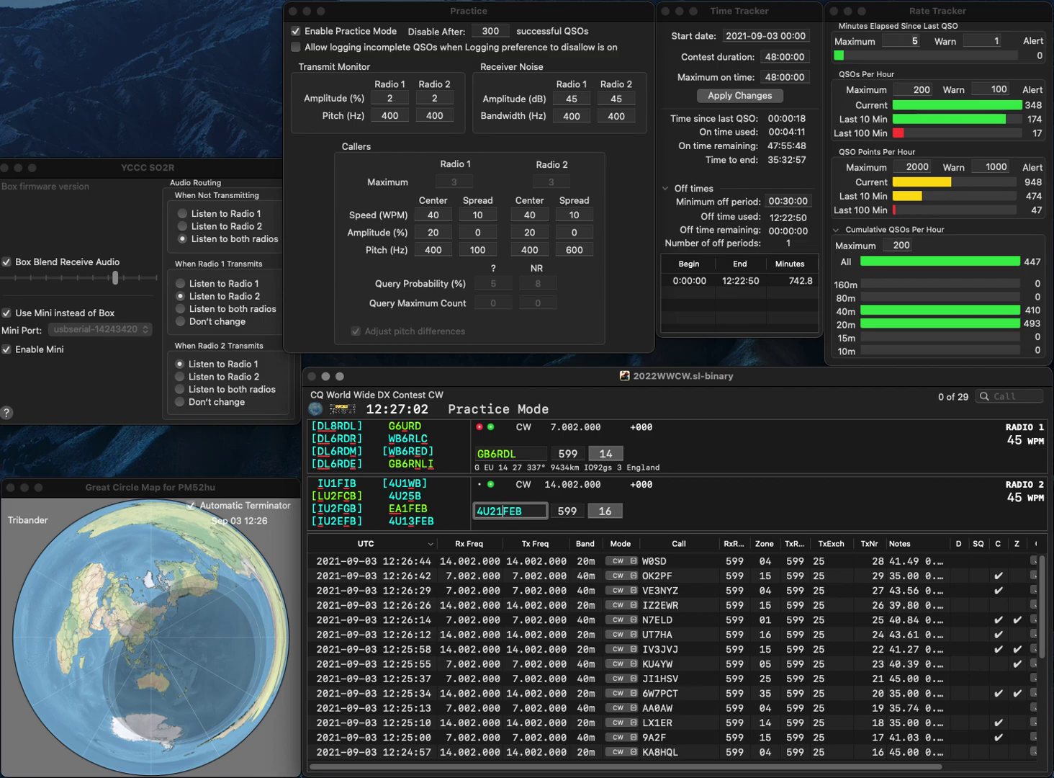
key("BackSpace")
key("BackSpace")
type("13")
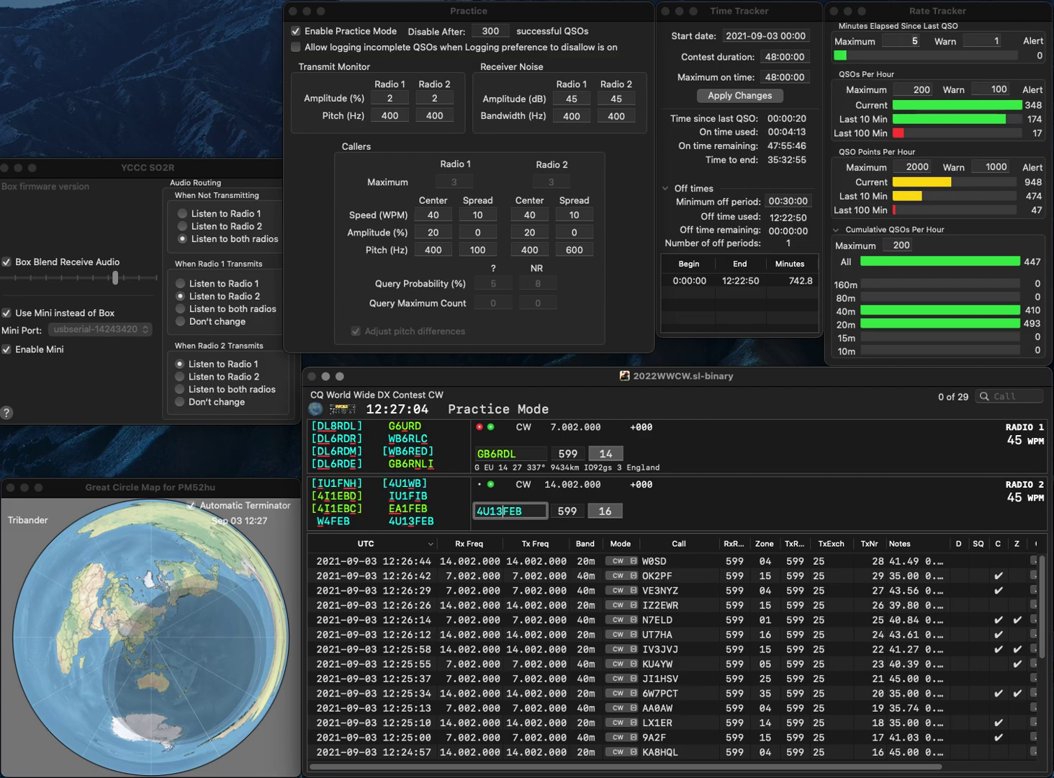
key("Return")
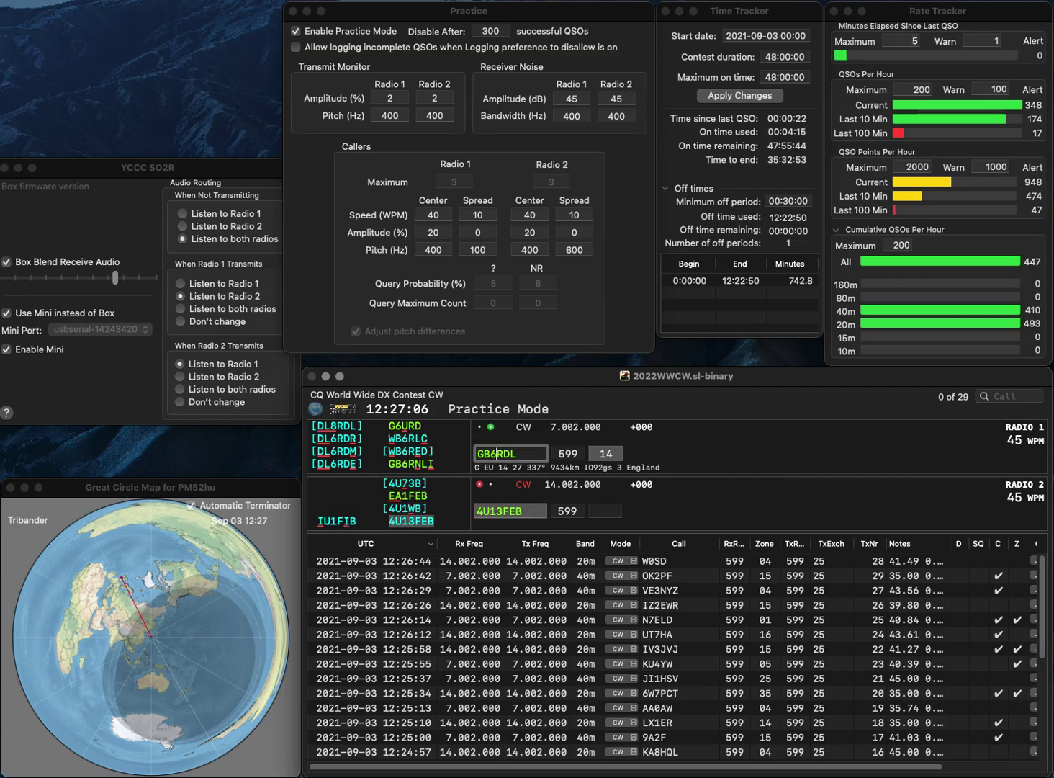
Step: Change the Radio 1 call to GB6RNIL and log the 4U13FEB contact on Radio 2
key("Right")
key("Delete")
type("NI")
key("Return")
key("Return")
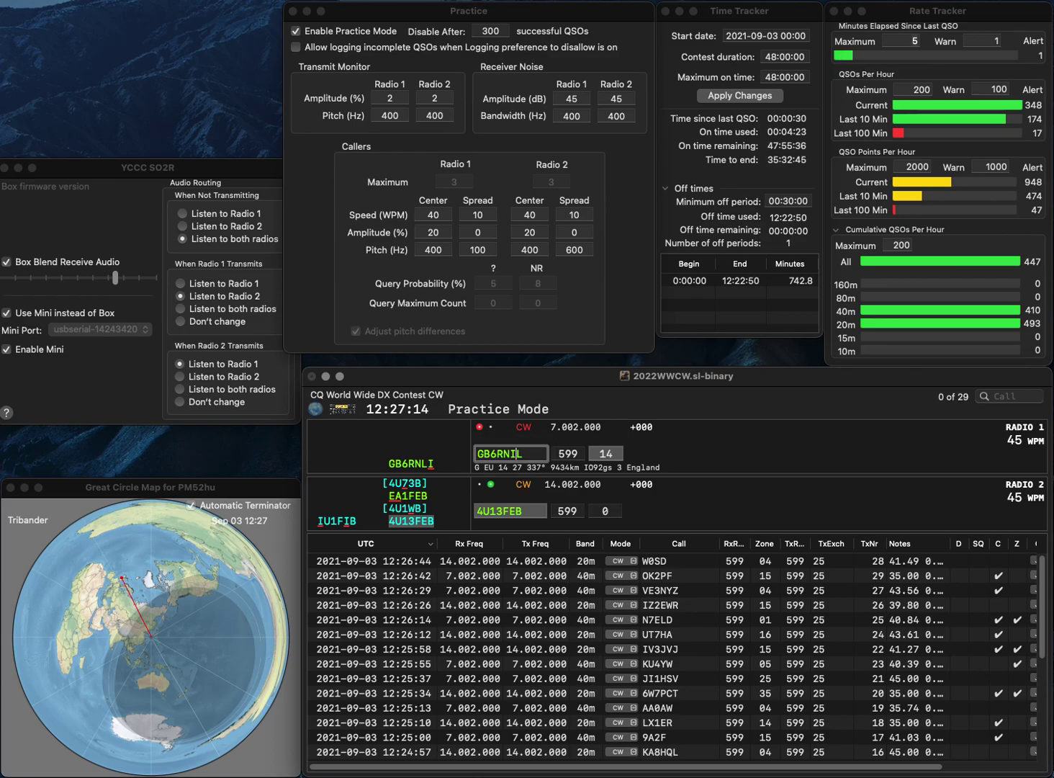
Step: Correct the Radio 1 call to GB6RNLI and resend the exchange
type("L")
key("BackSpace")
key("BackSpace")
type("LI")
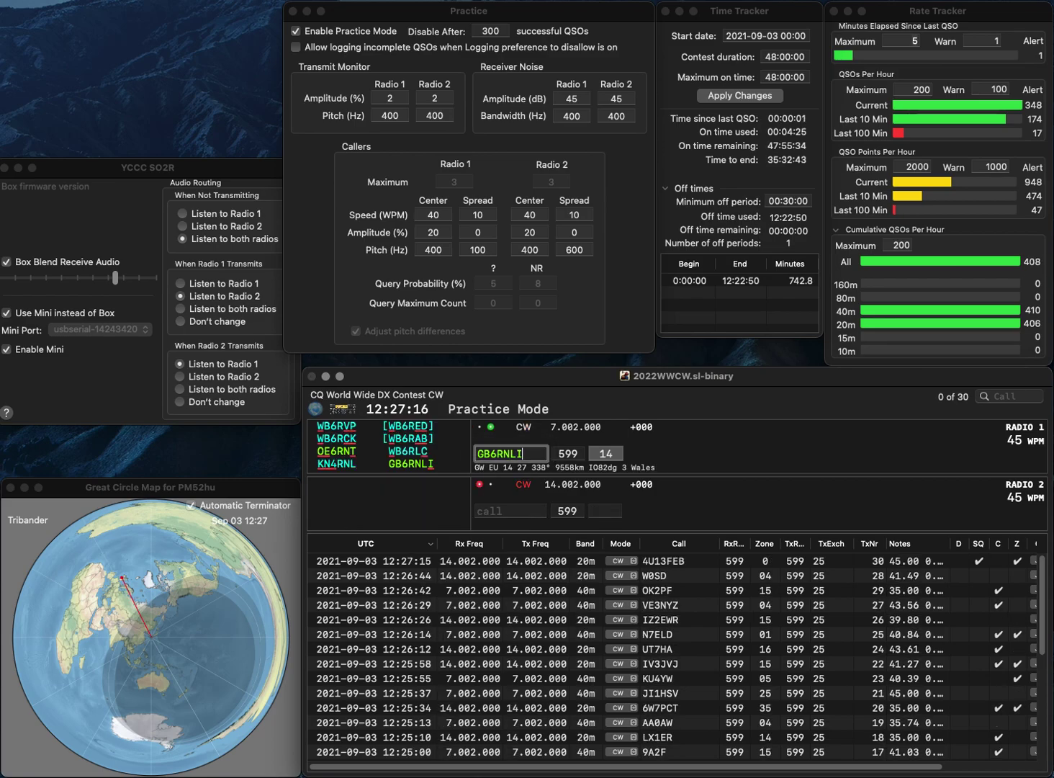
key("Return")
type("K7")
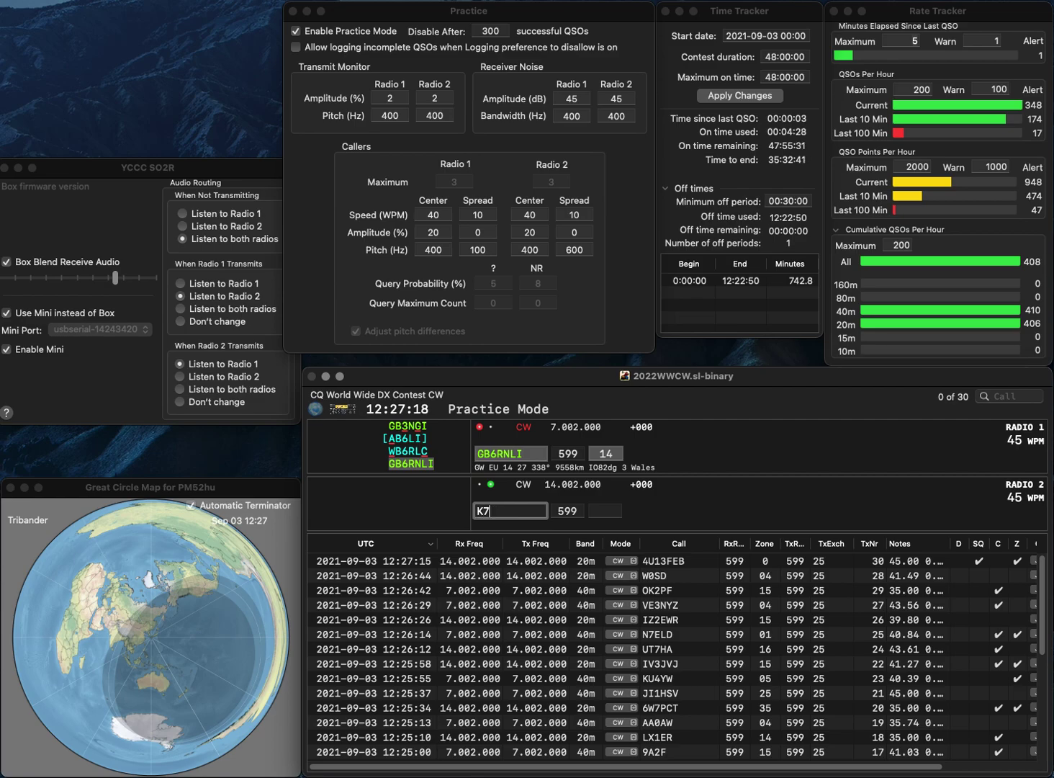
type("MOA")
key("Return")
key("Return")
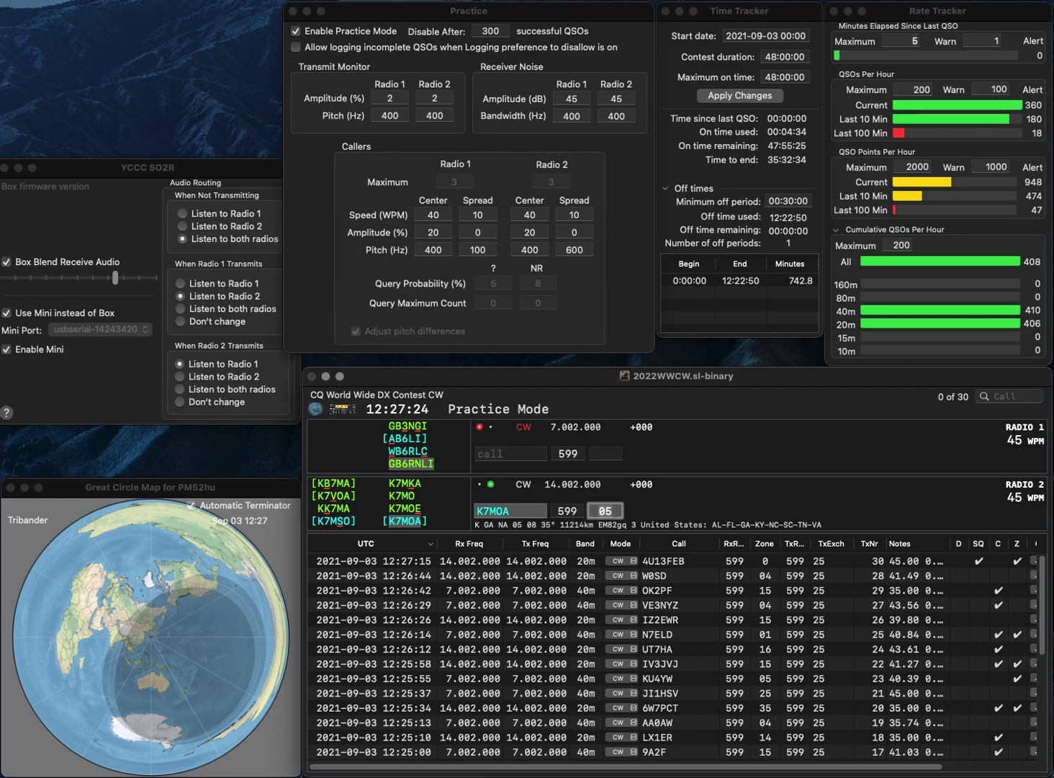
key("Return")
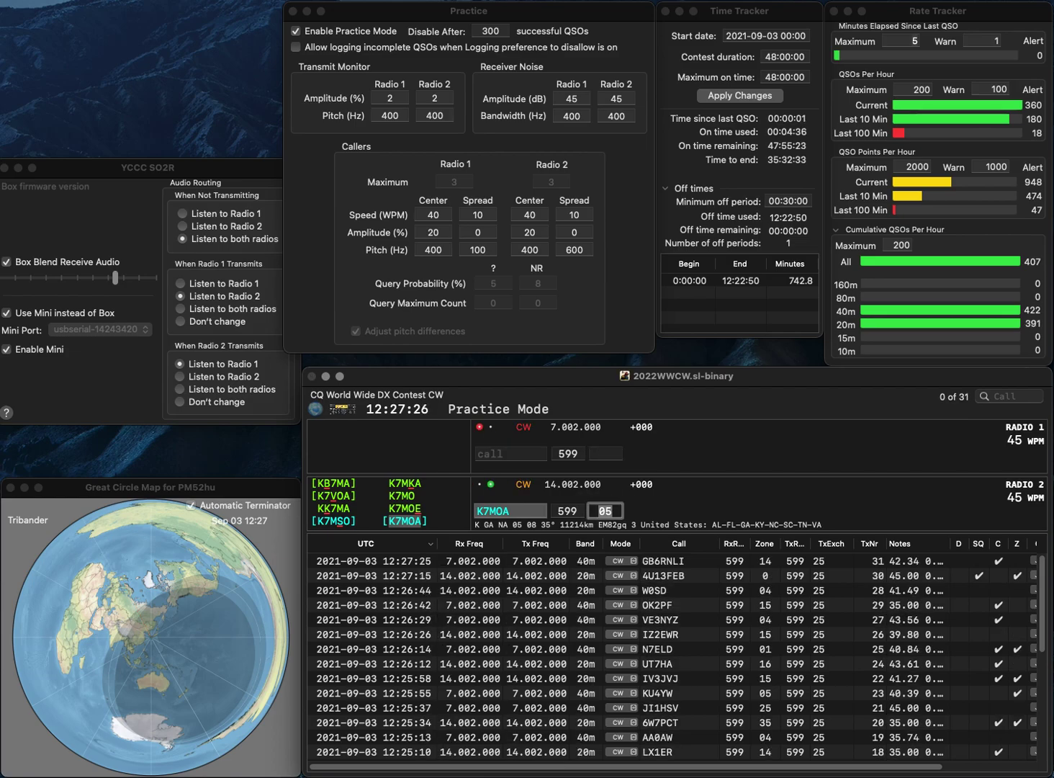
type("KAU")
key("Return")
type("LZ1PJ")
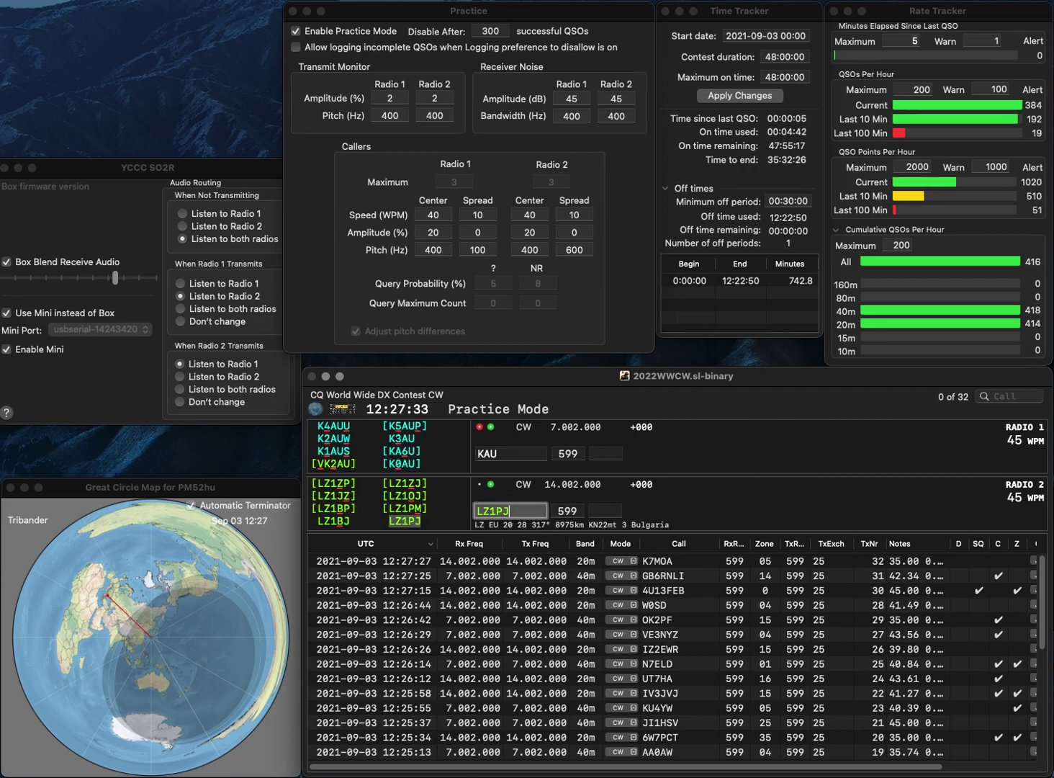
key("Return")
type("KE9")
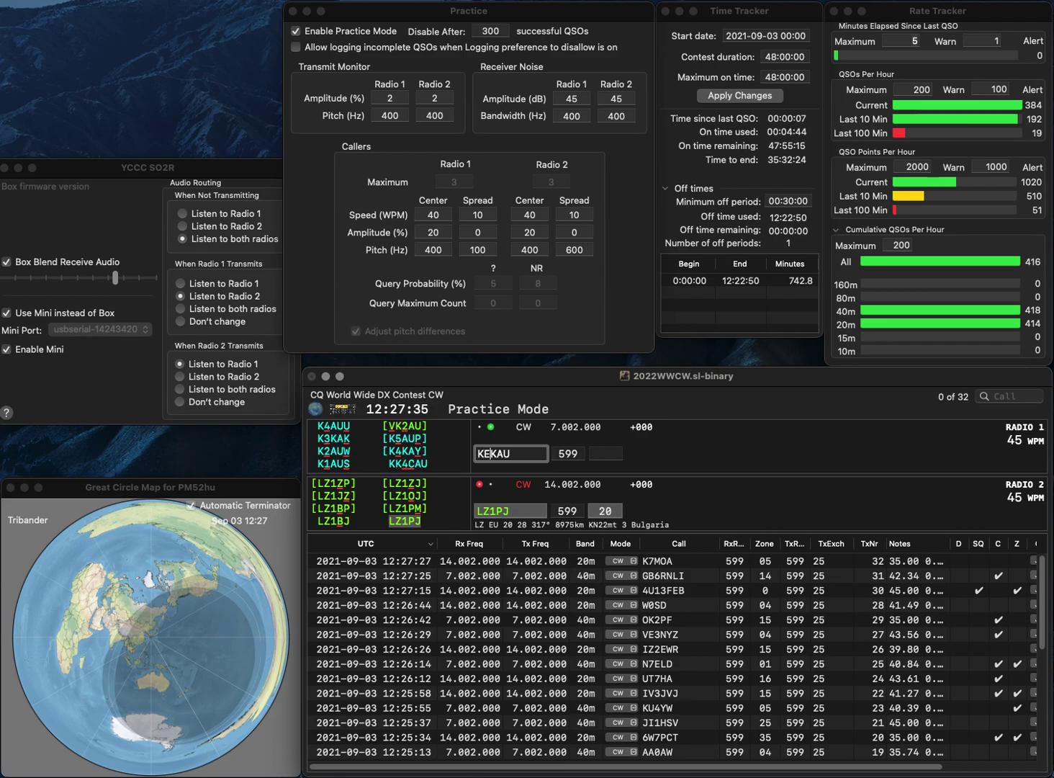
key("BackSpace")
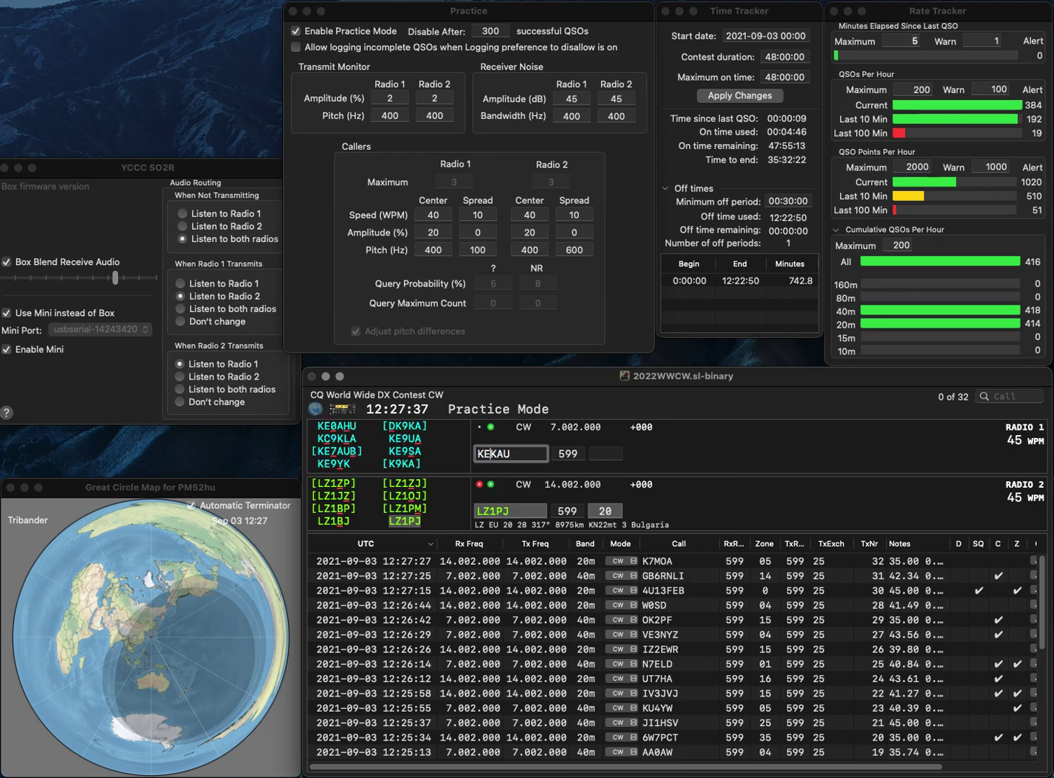
key("Return")
key("Return")
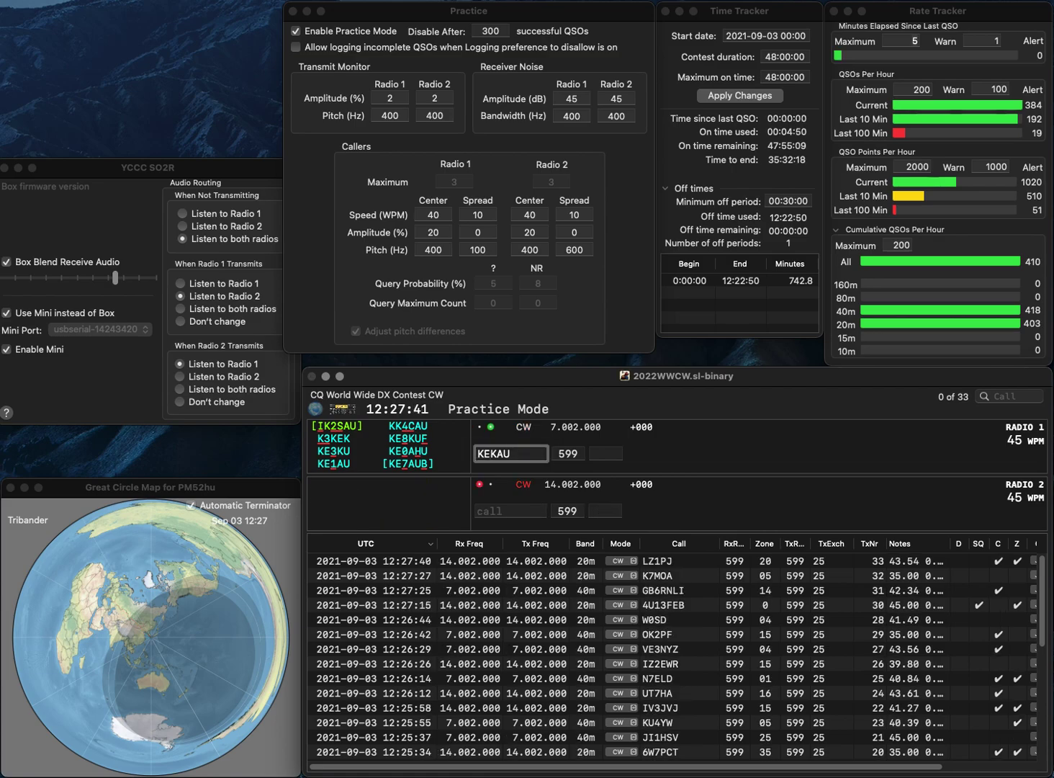
Step: Correct the Radio 1 call to KE8RU and send the exchange
type("8")
key("Delete")
key("Delete")
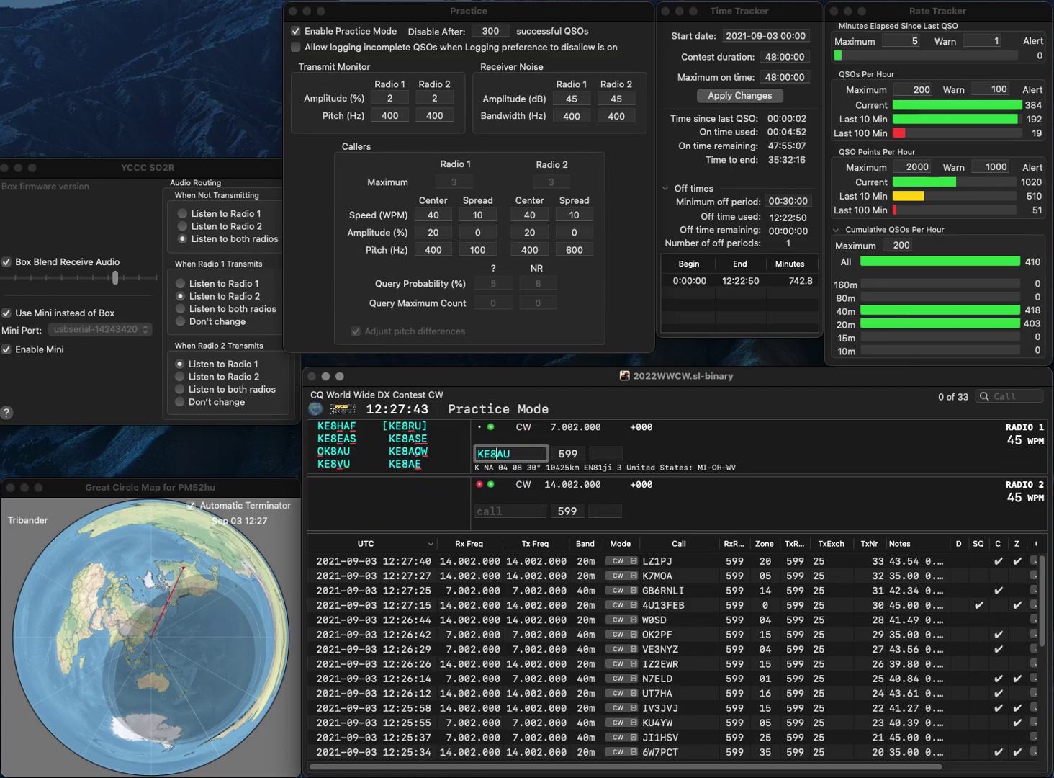
type("R")
key("Return")
Step: Enter the call RU9CK/7 on Radio 2 and answer it
type("9CKX")
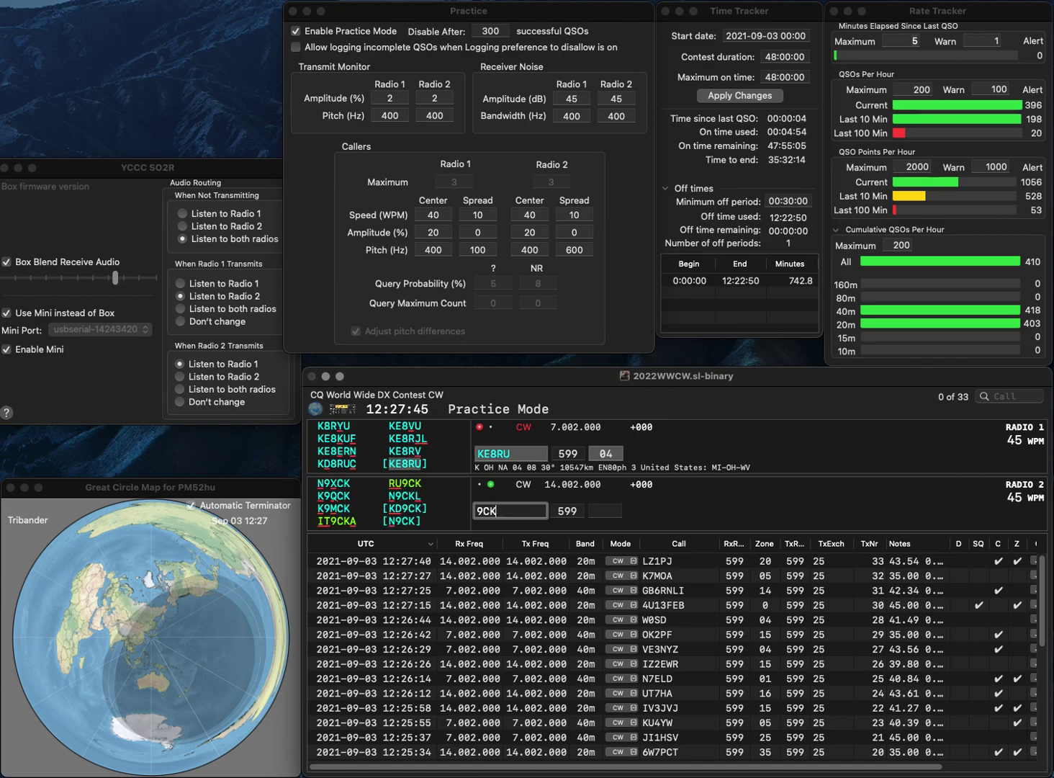
key("BackSpace")
type("/7")
key("Home")
type("RU")
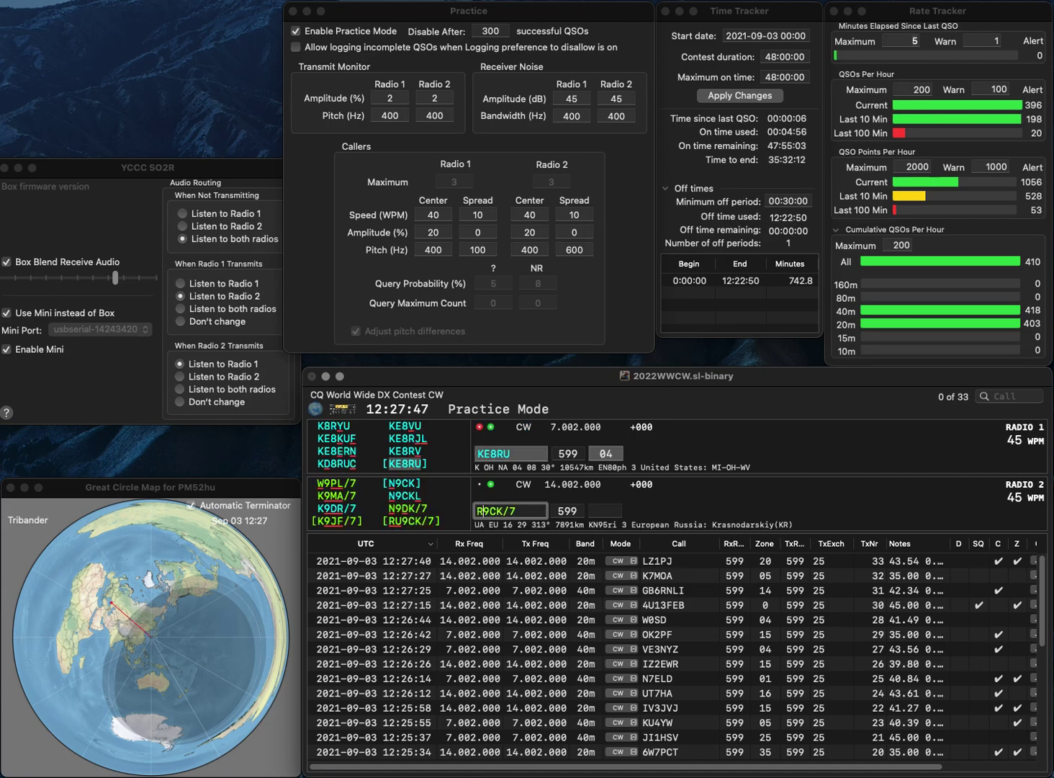
key("Return")
key("Tab")
key("Return")
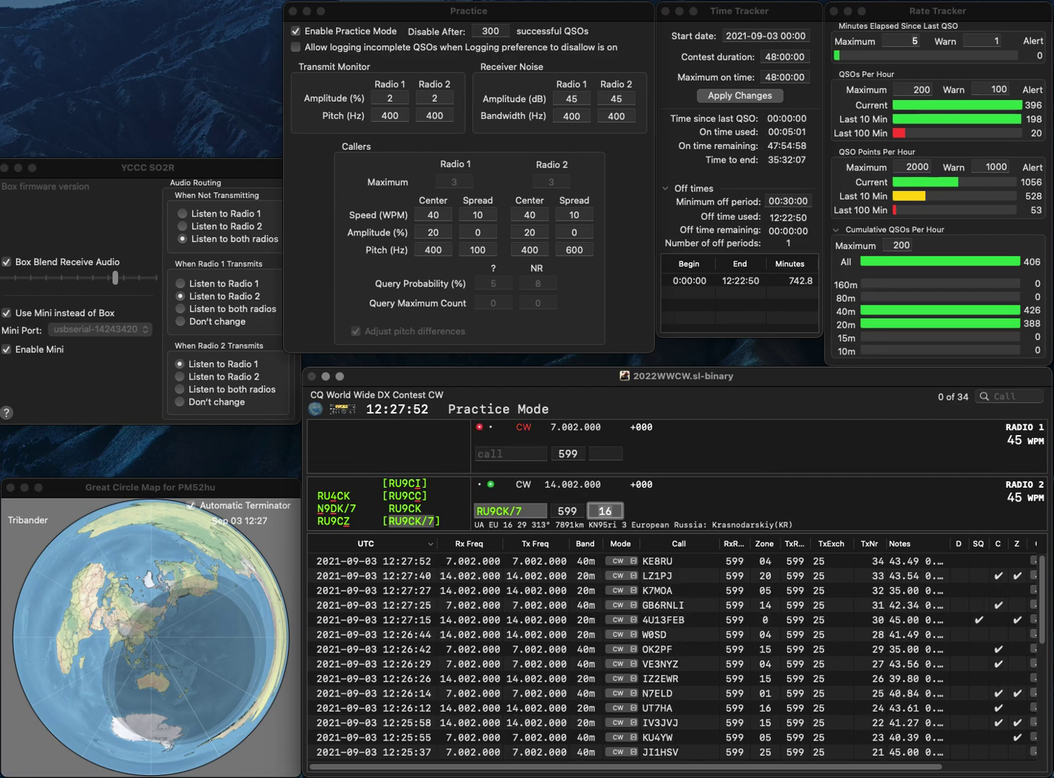
key("Return")
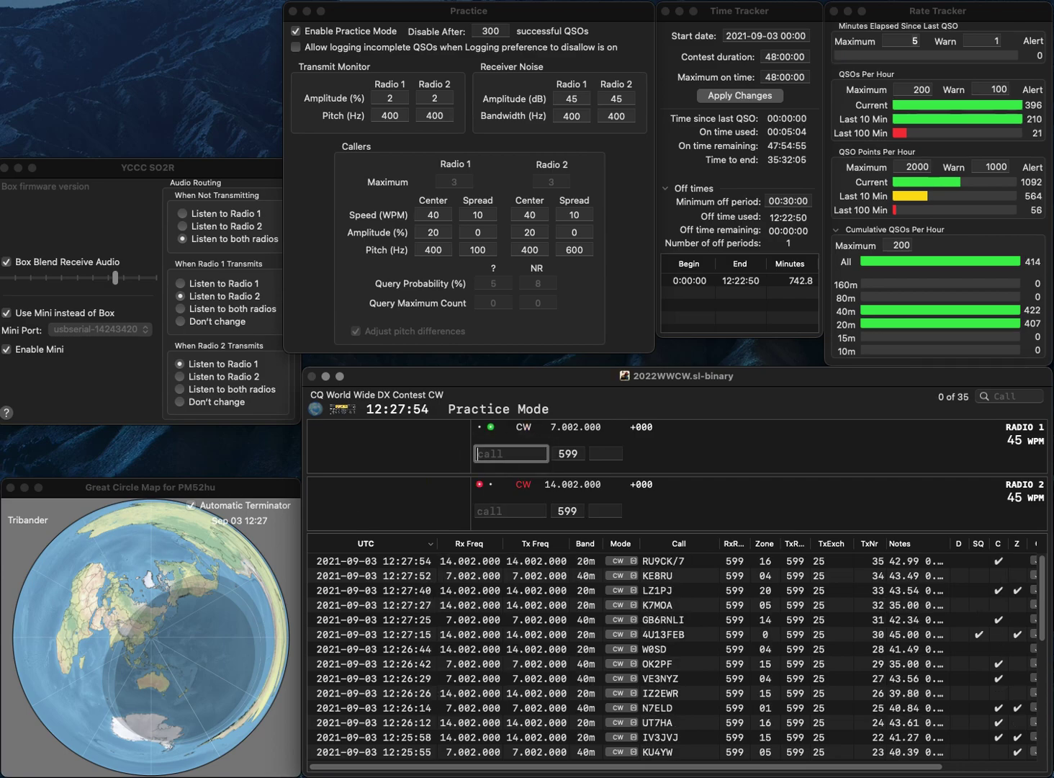
Step: Enter the call HI8ILK on Radio 1 and send the exchange
type("HI8I")
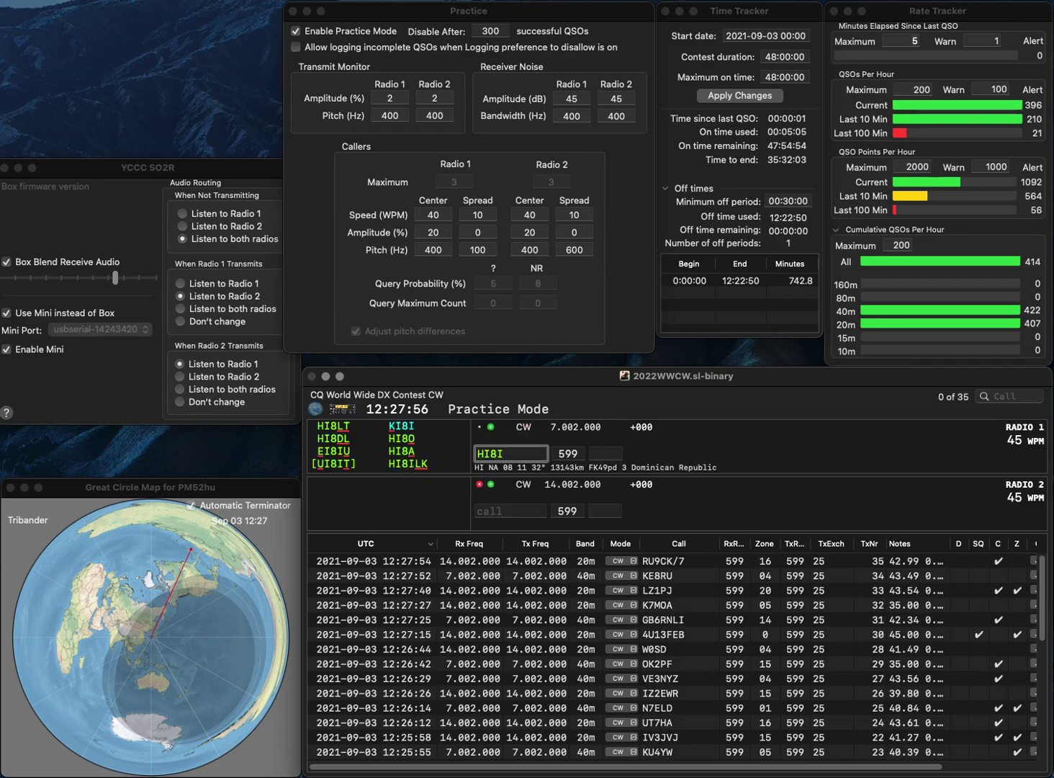
type("LK")
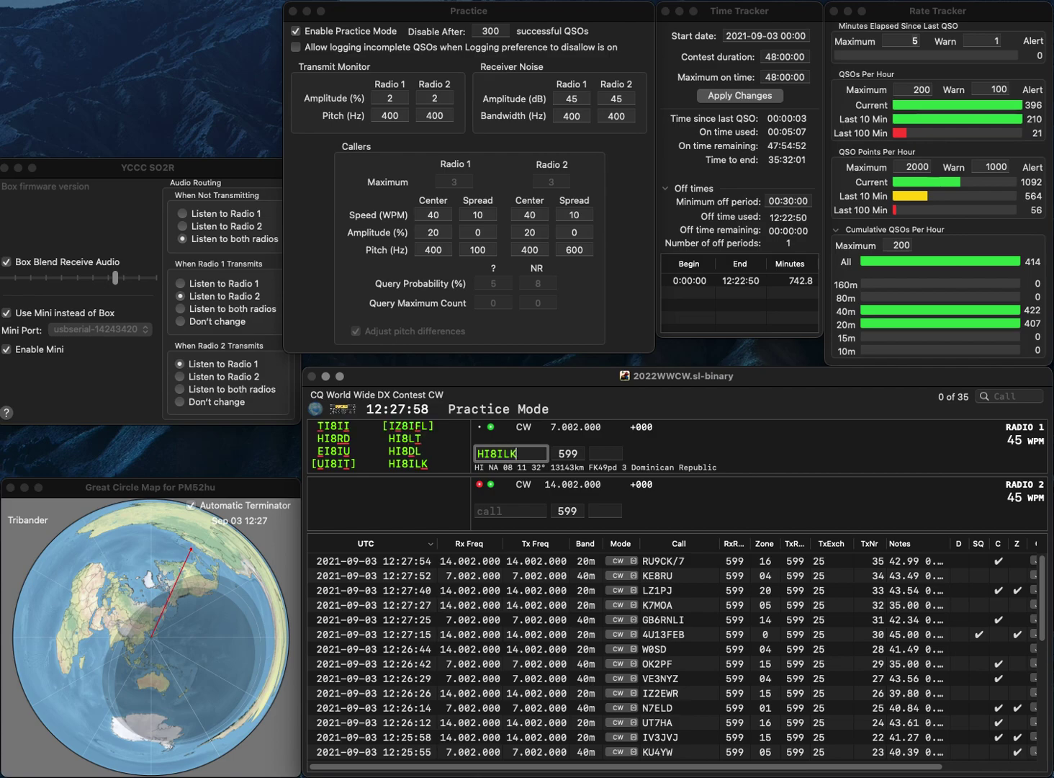
key("Return")
Step: Answer DL1EMY on Radio 2 and log the contacts with HI8ILK on Radio 1 and DL1EMY on Radio 2
type("D")
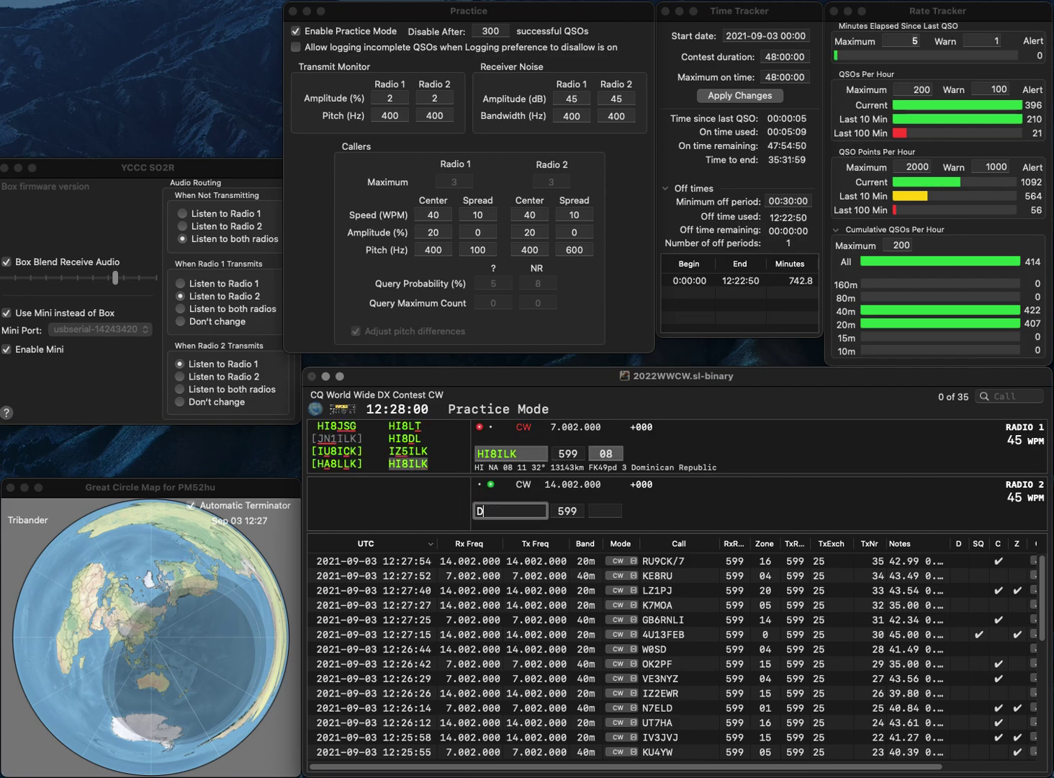
type("L1EM")
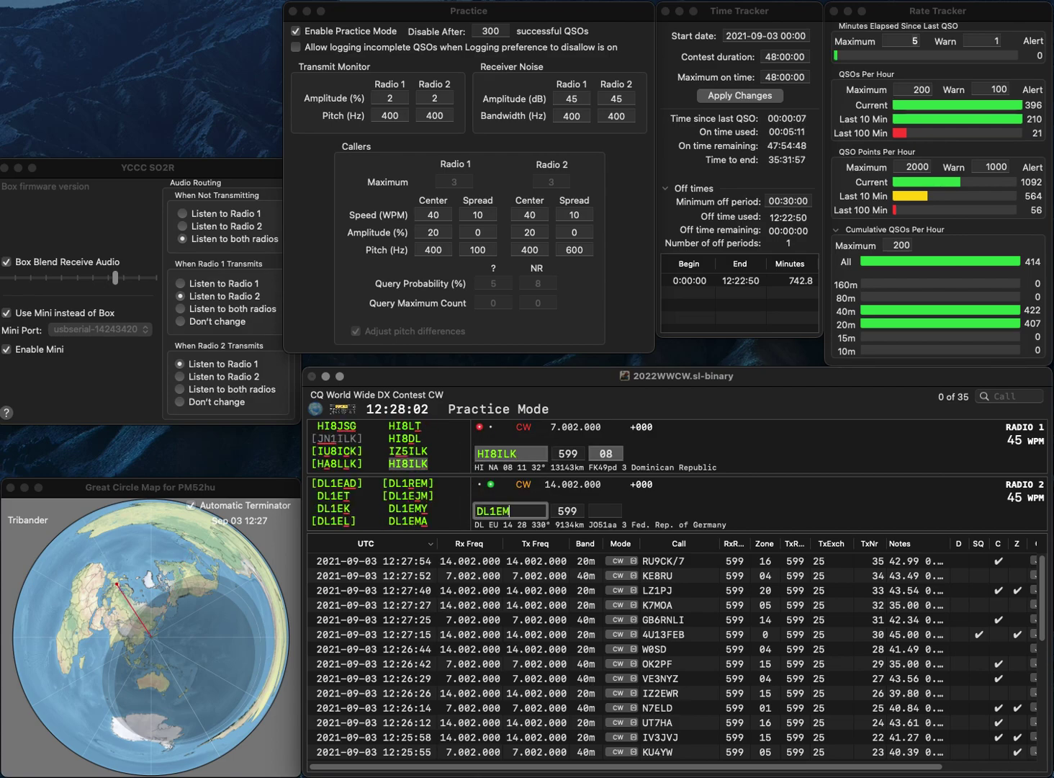
type("Y")
key("Return")
key("Return")
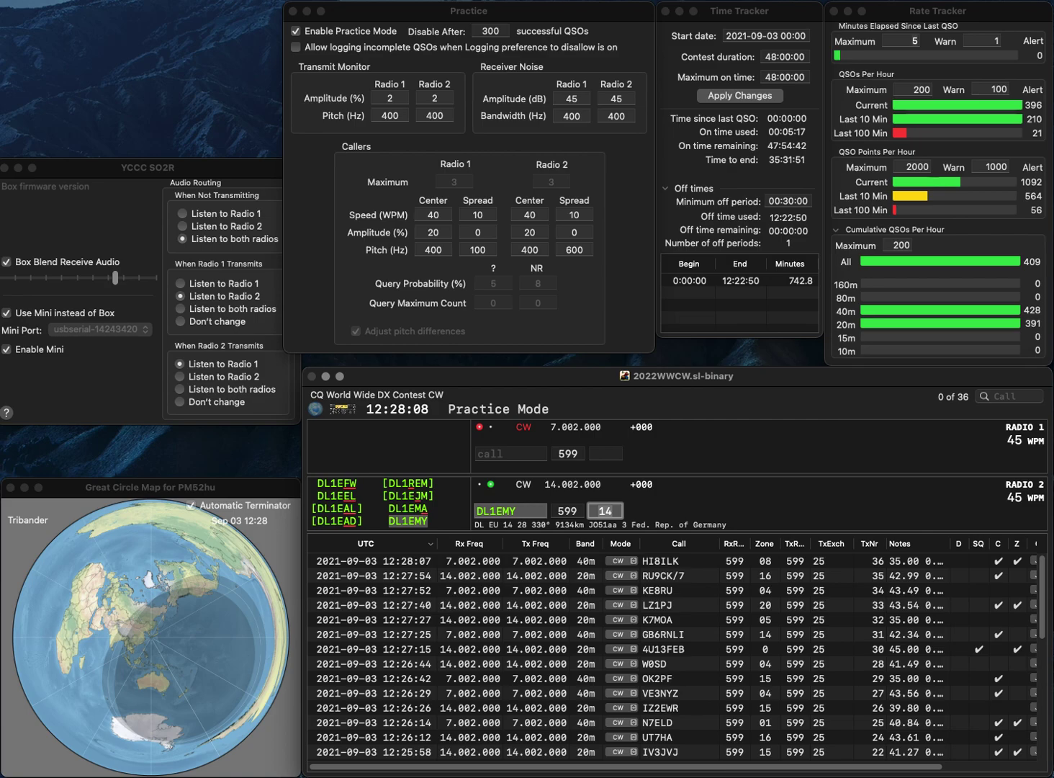
key("Return")
Step: Enter the call GI4JTF on Radio 1 and answer it
type("GIJTF")
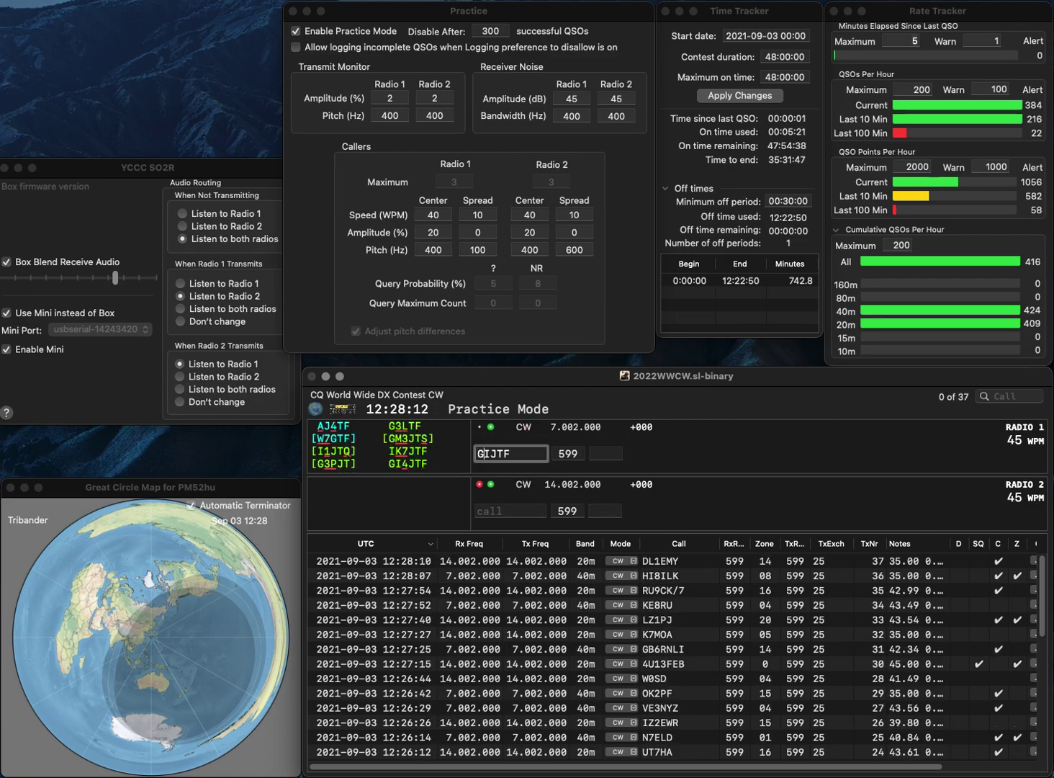
type("4")
key("Up")
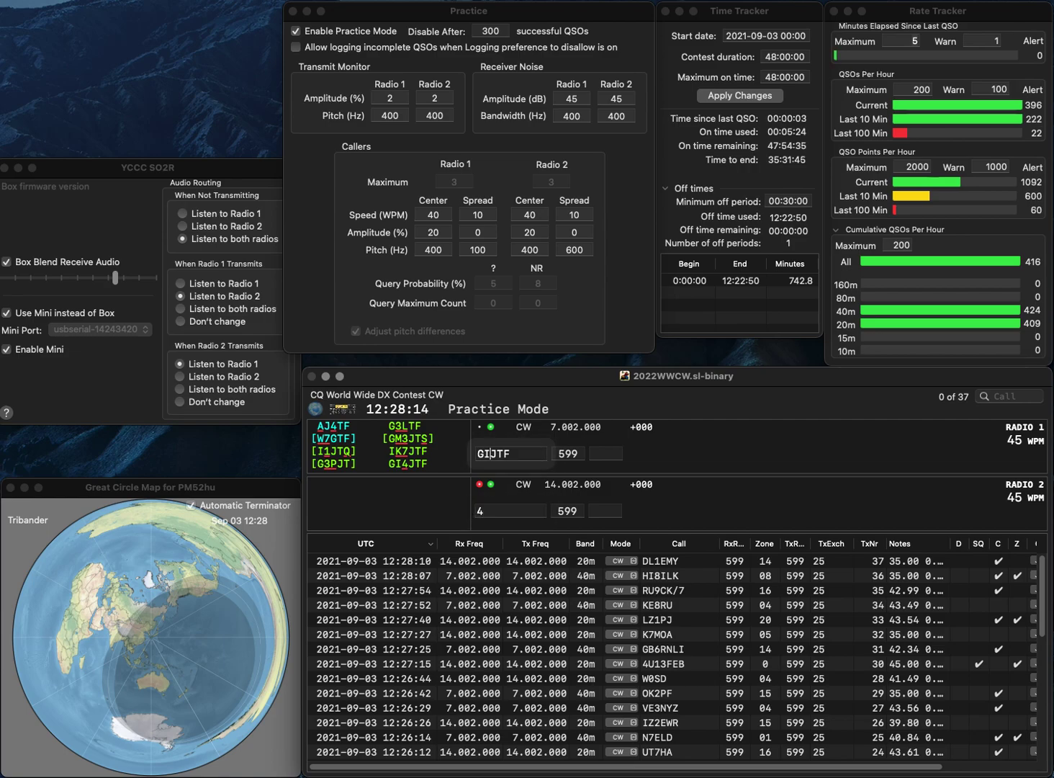
type("4")
key("Return")
Step: Enter the call N6RVI on Radio 2, filling in its missing prefix and suffix letters
key("Up")
key("Down")
type("6")
type("VI")
key("Left")
key("Left")
key("Left")
key("BackSpace")
type("N")
key("Right")
type("R")
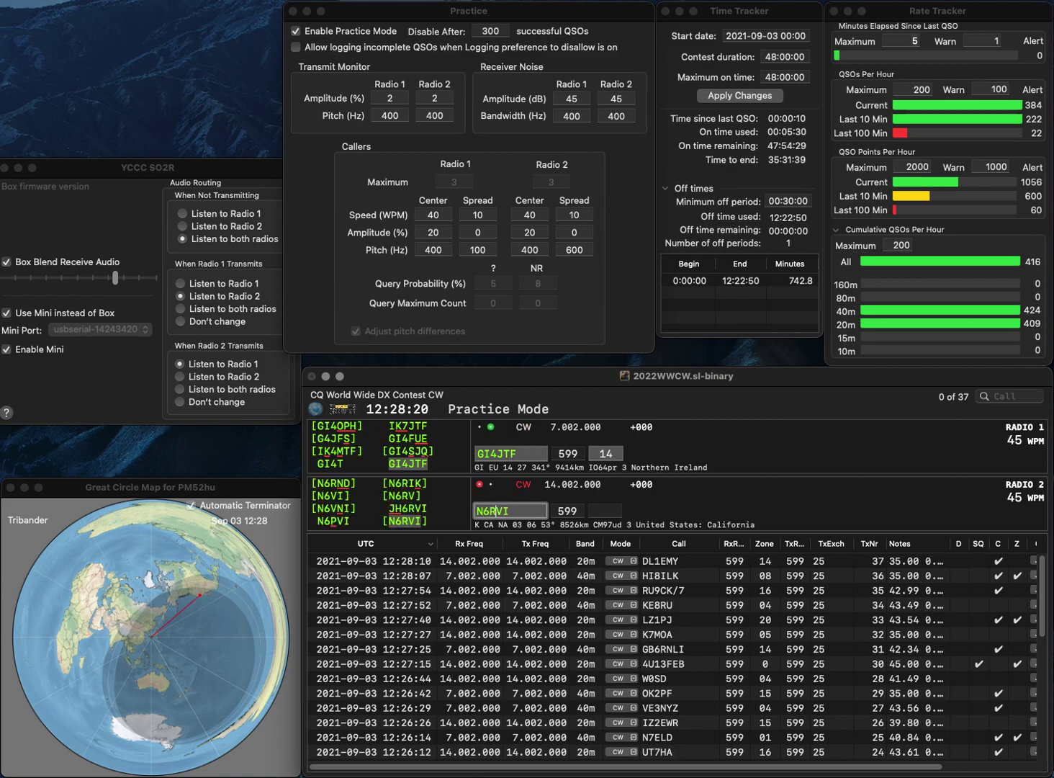
key("Tab")
key("Return")
key("Tab")
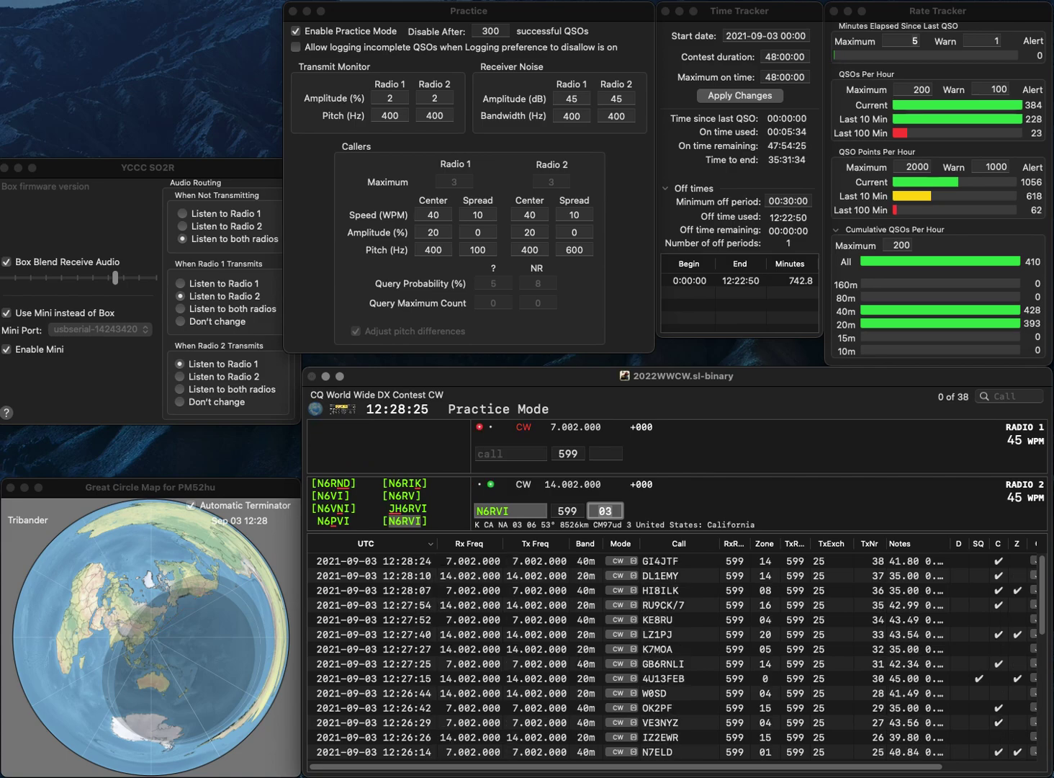
key("Return")
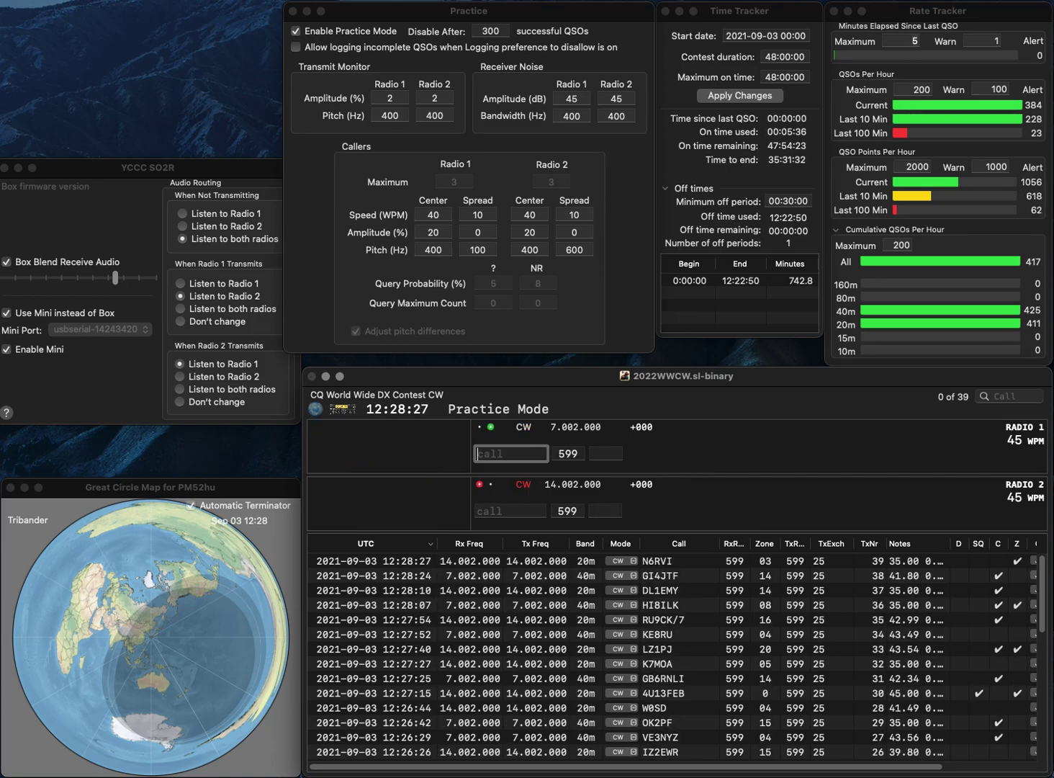
type("KP6")
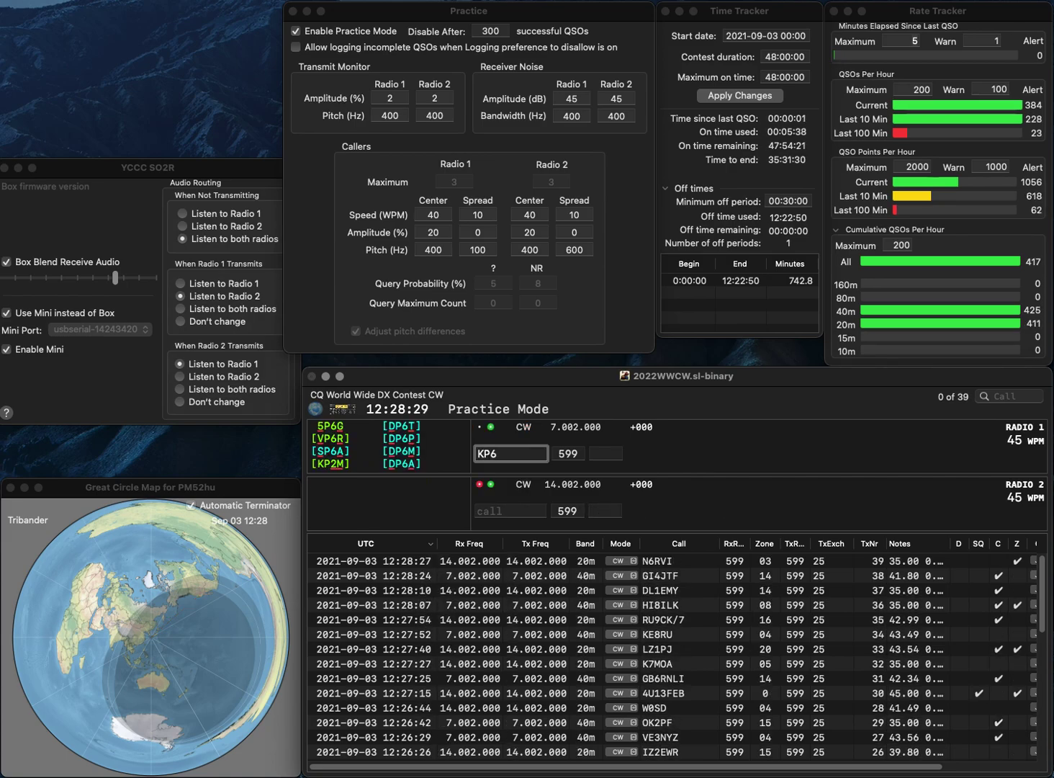
type("YW")
key("Return")
Step: Enter the partial call 7ZZ on Radio 2 and send it
type("4")
key("BackSpace")
type("7ZZ")
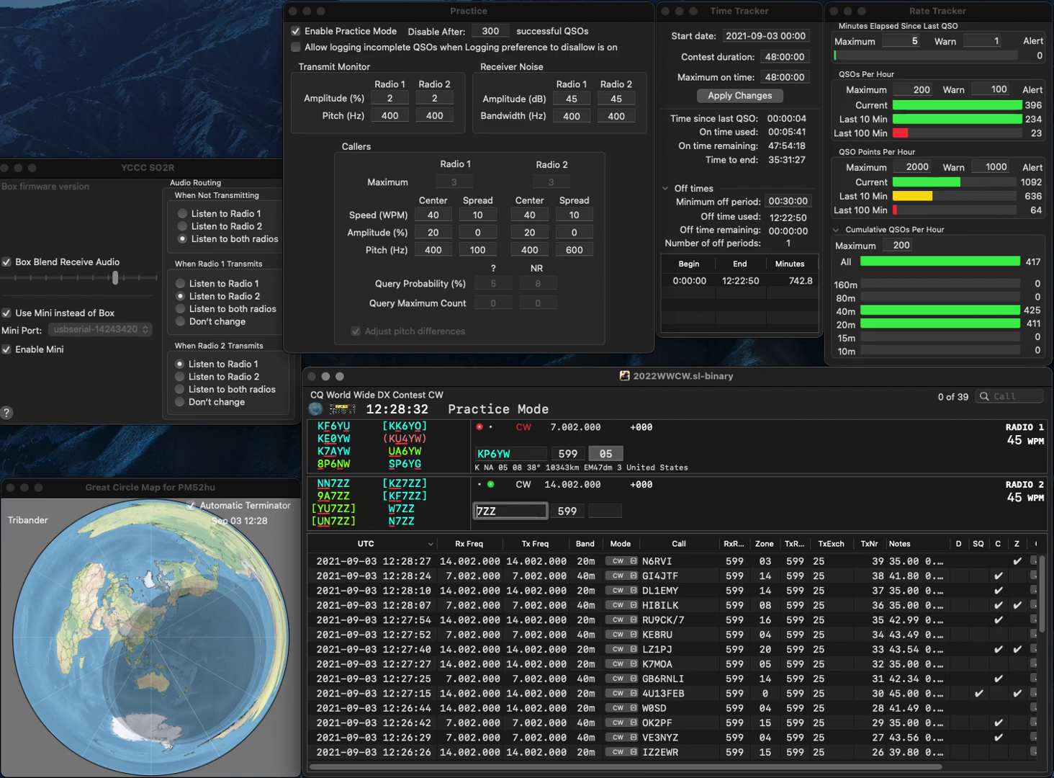
key("Return")
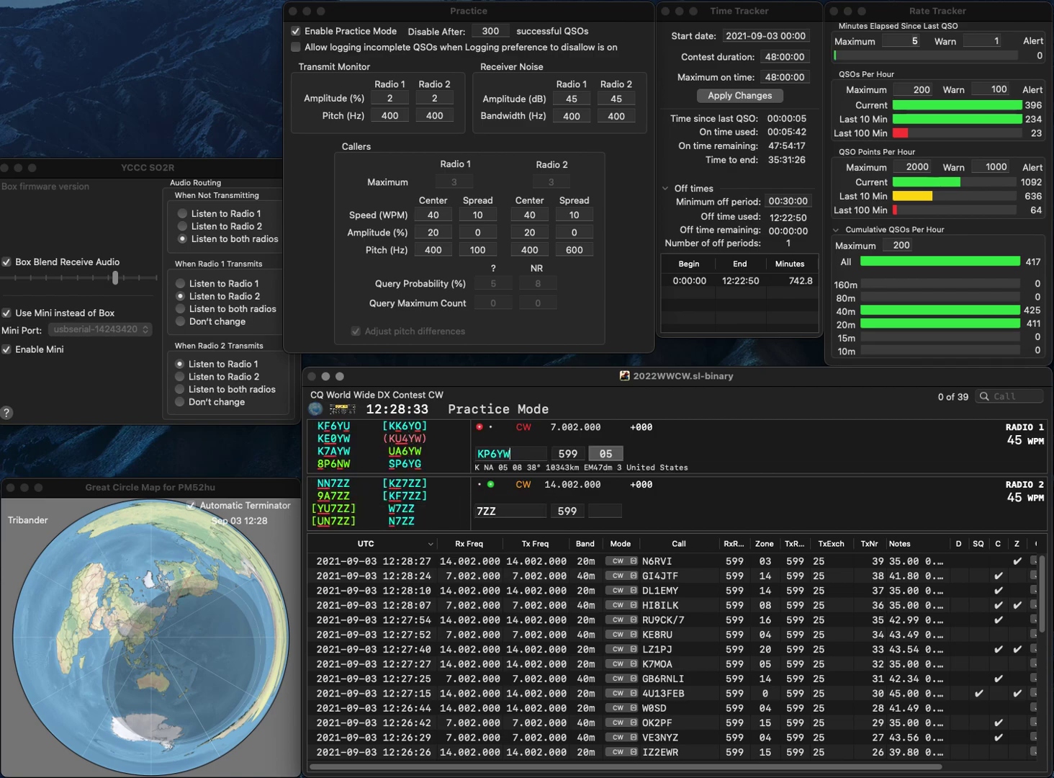
key("BackSpace")
type("L")
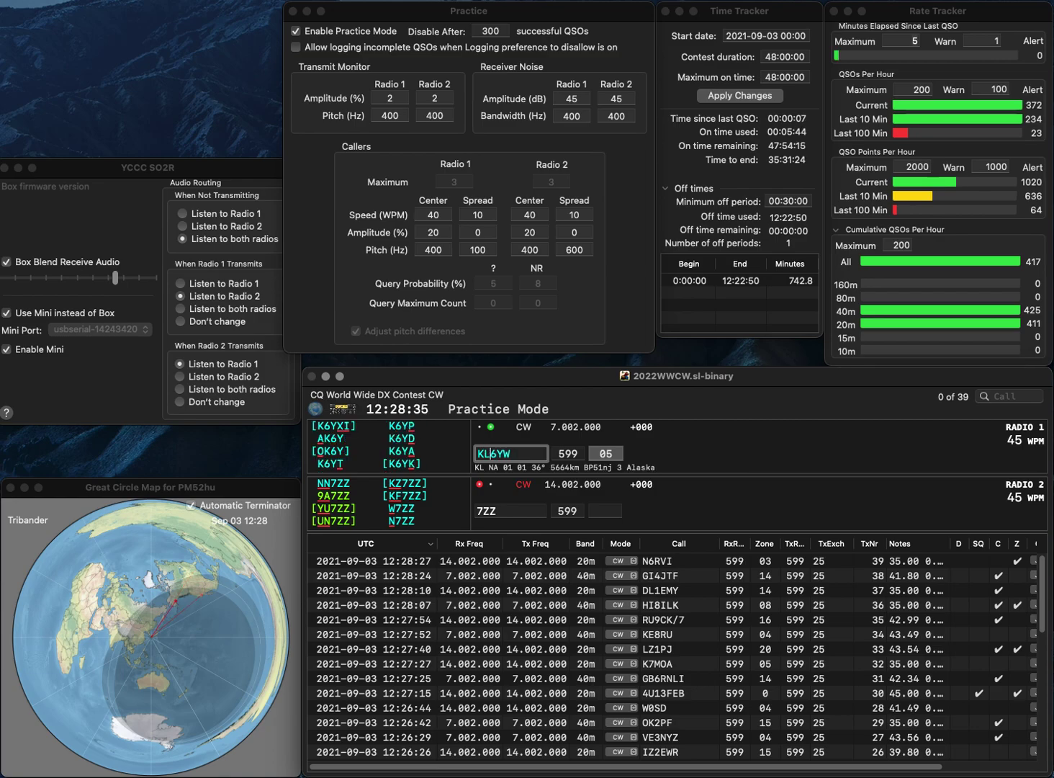
key("Delete")
type("7")
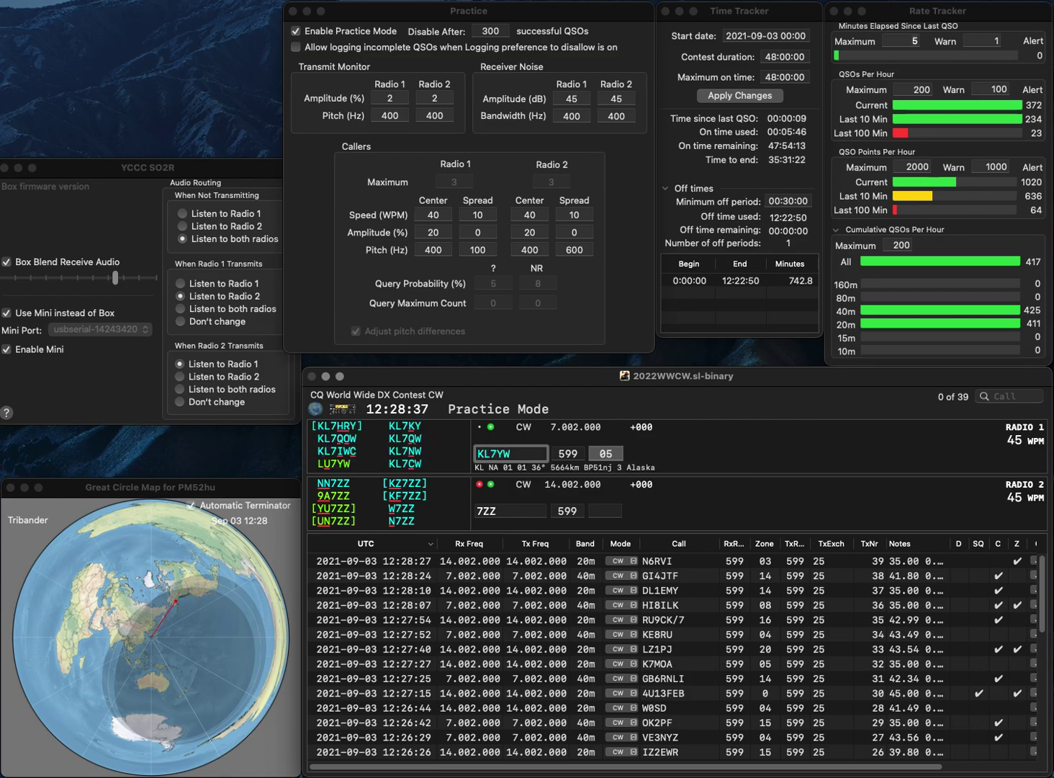
key("Delete")
type("C")
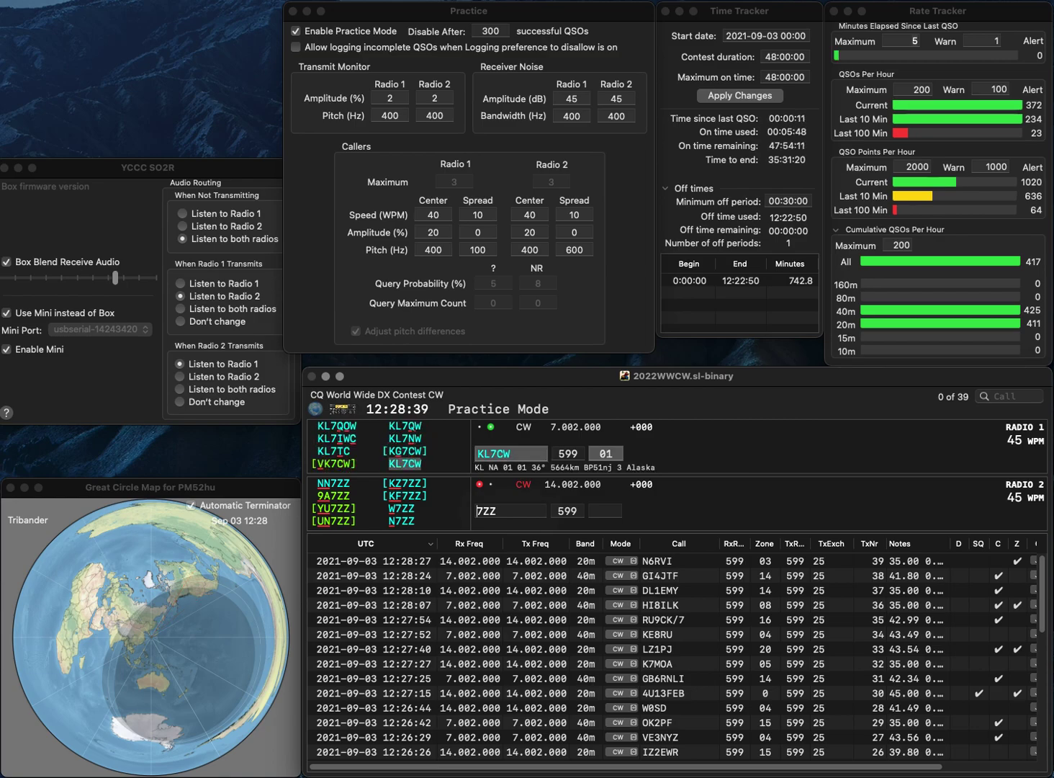
key("Return")
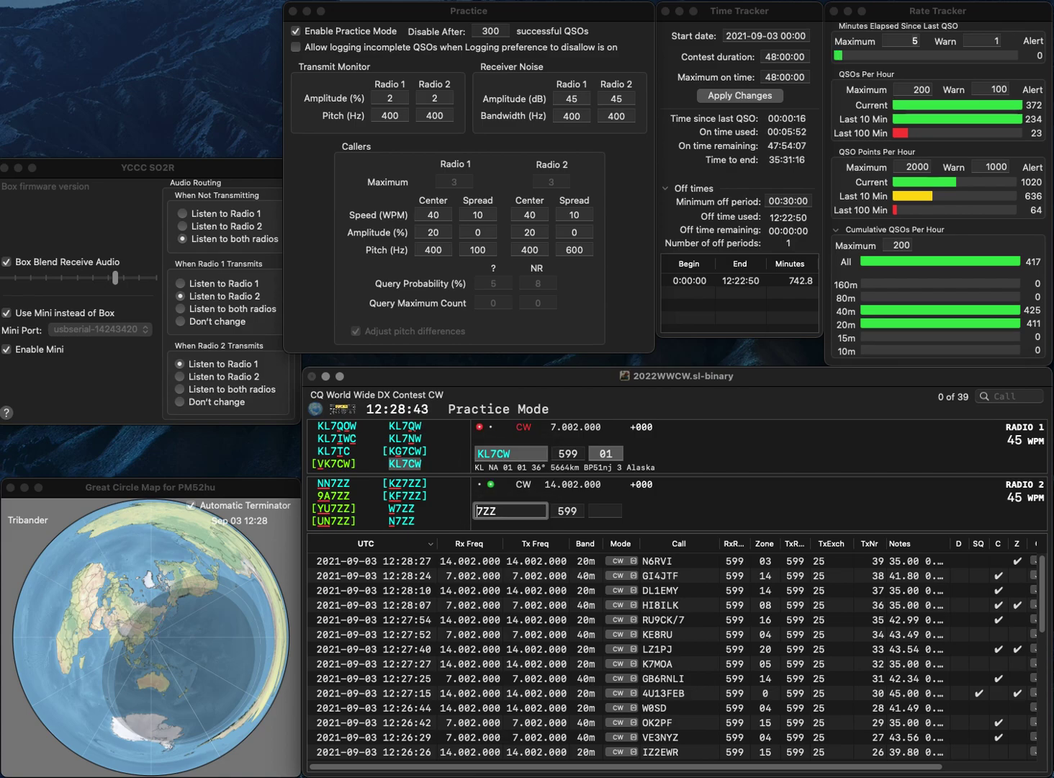
Step: Correct the Radio 2 call to R4ZZ and answer it
key("Delete")
type("R4")
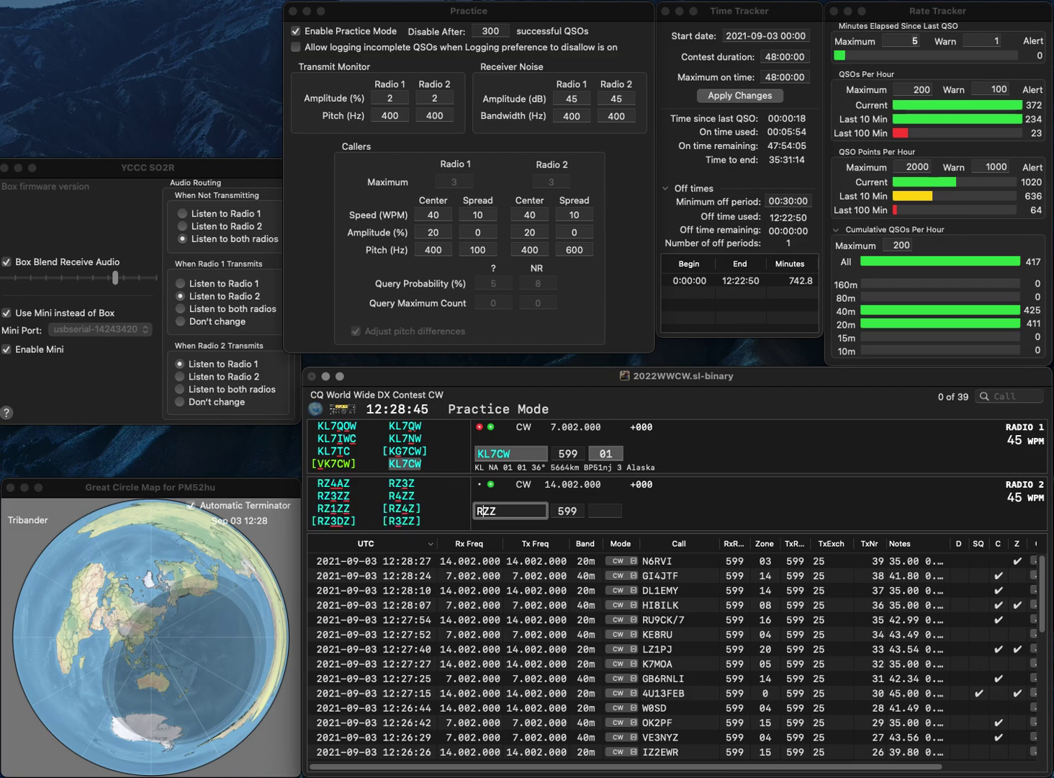
key("Return")
key("Return")
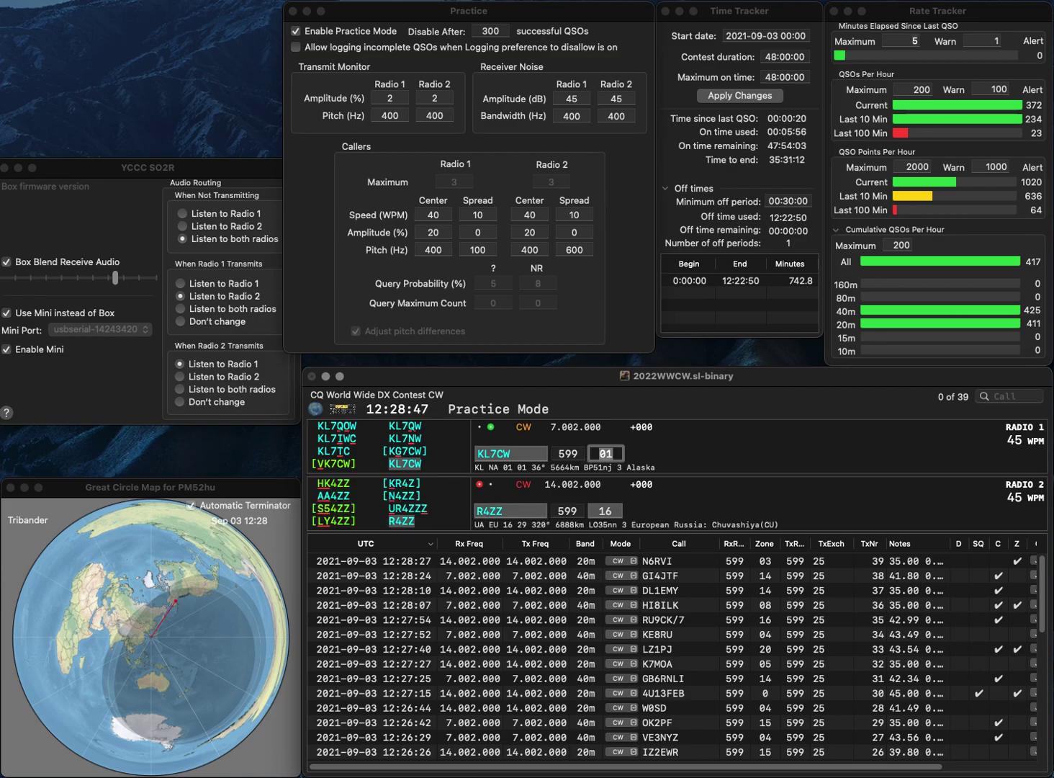
key("space")
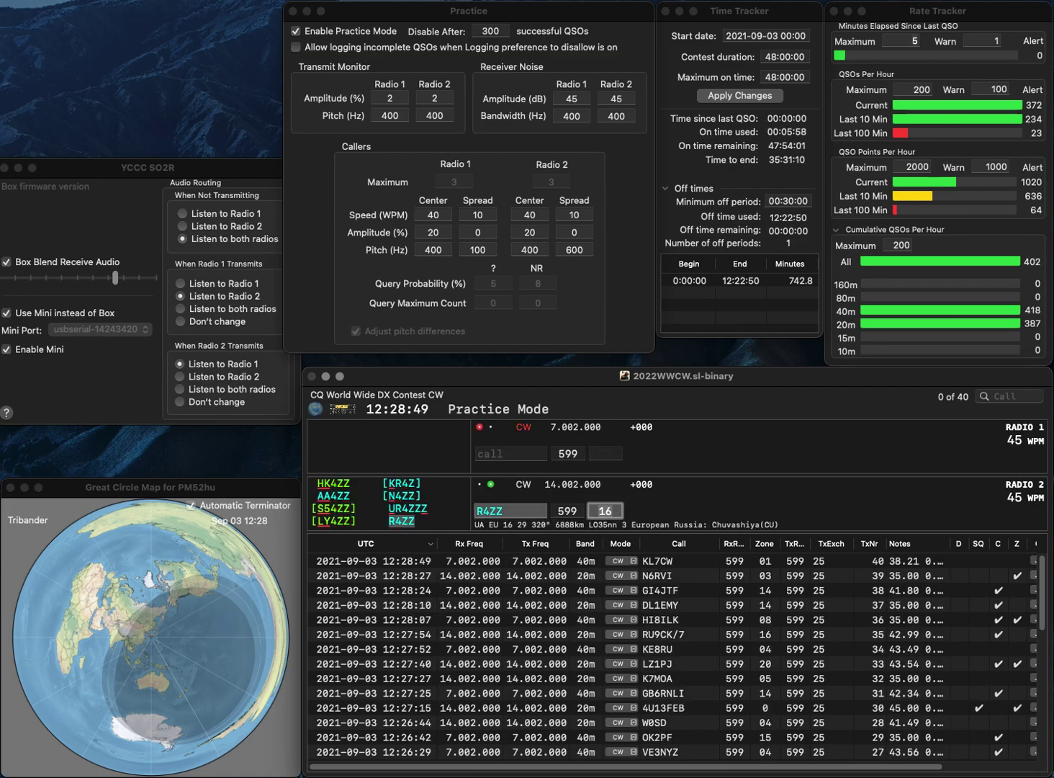
key("Return")
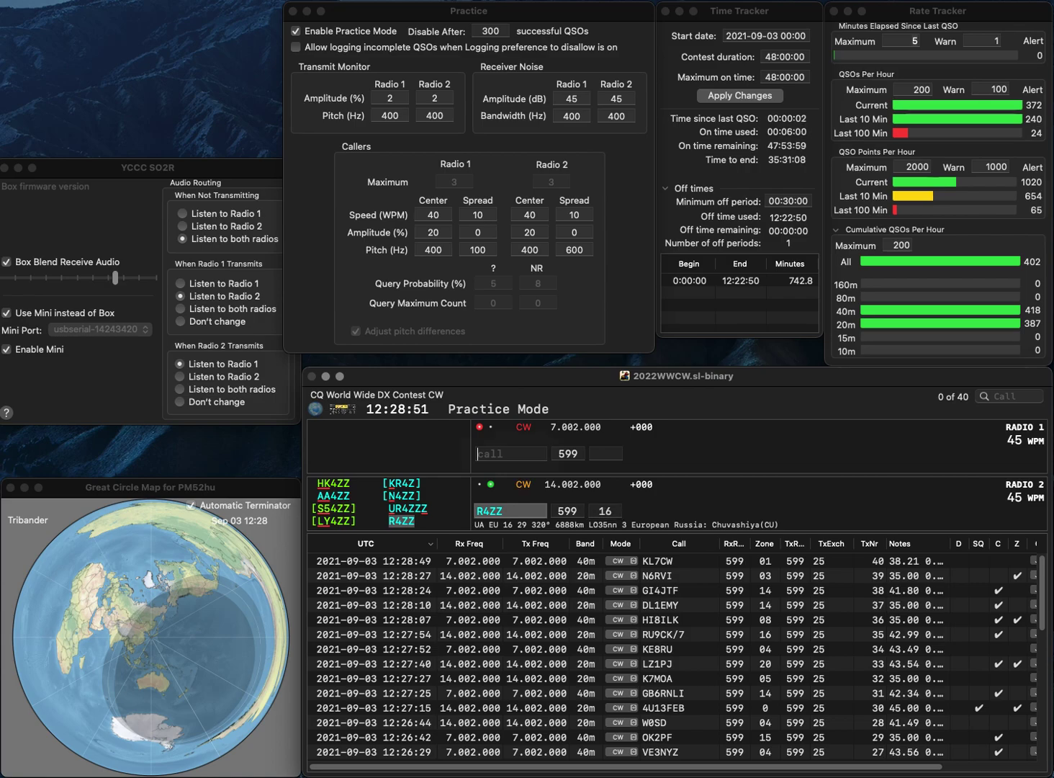
type("K")
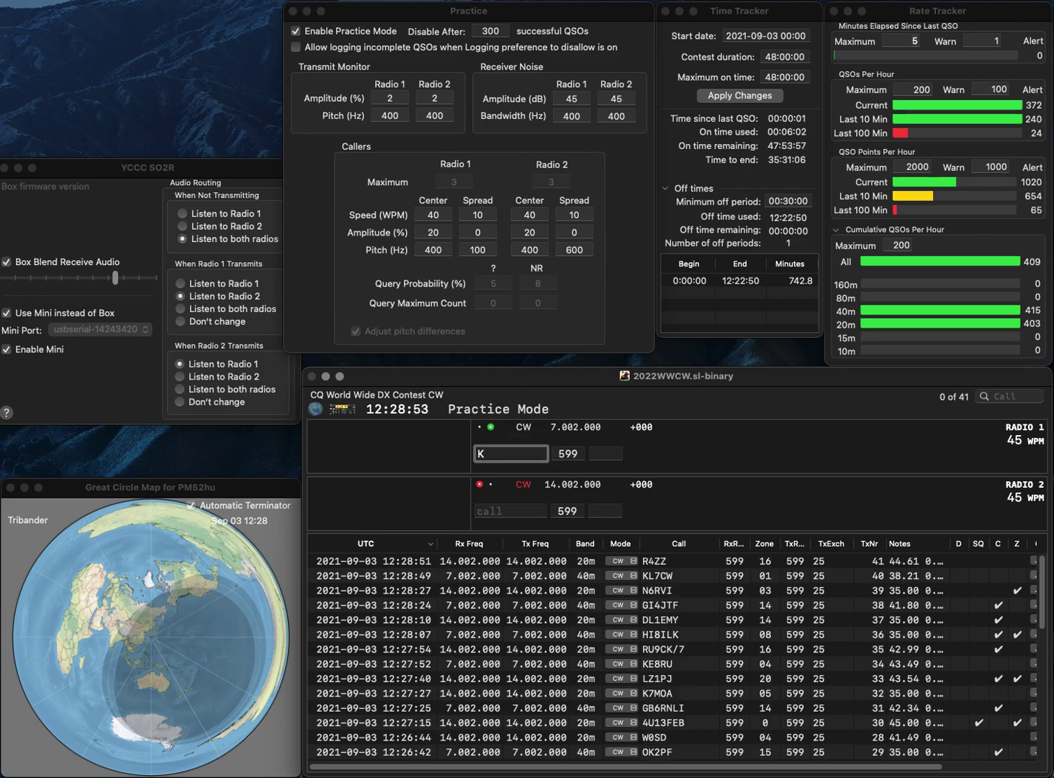
type("0UU")
key("Return")
type("N0IF")
key("Return")
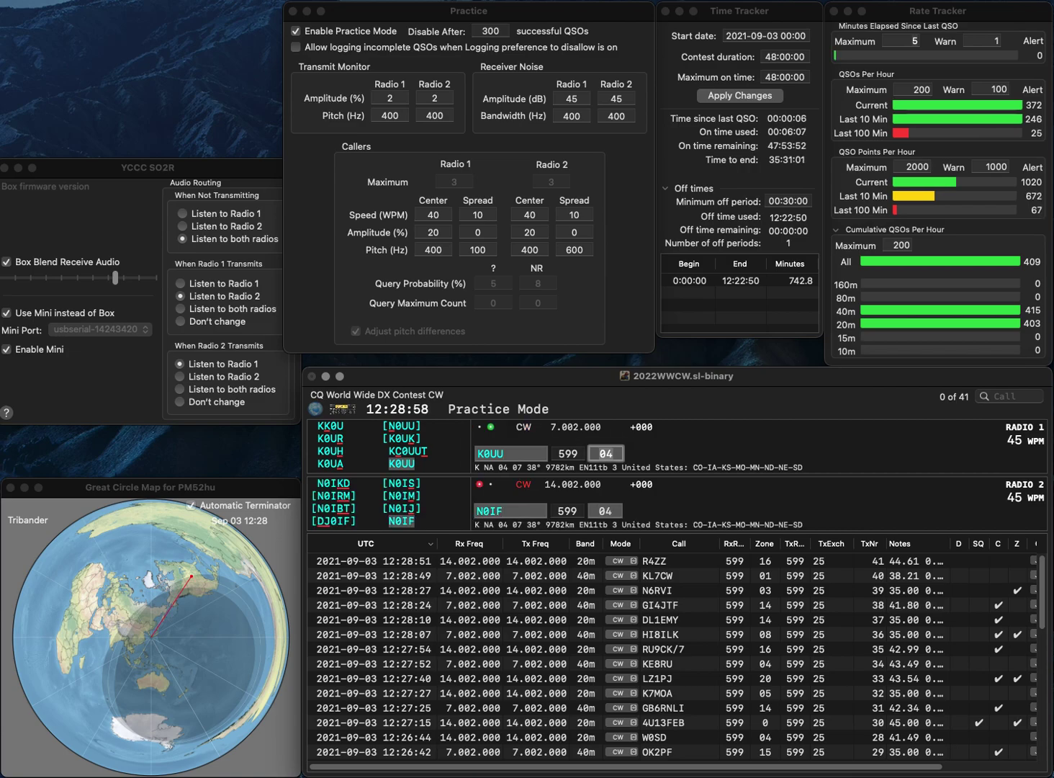
key("Return")
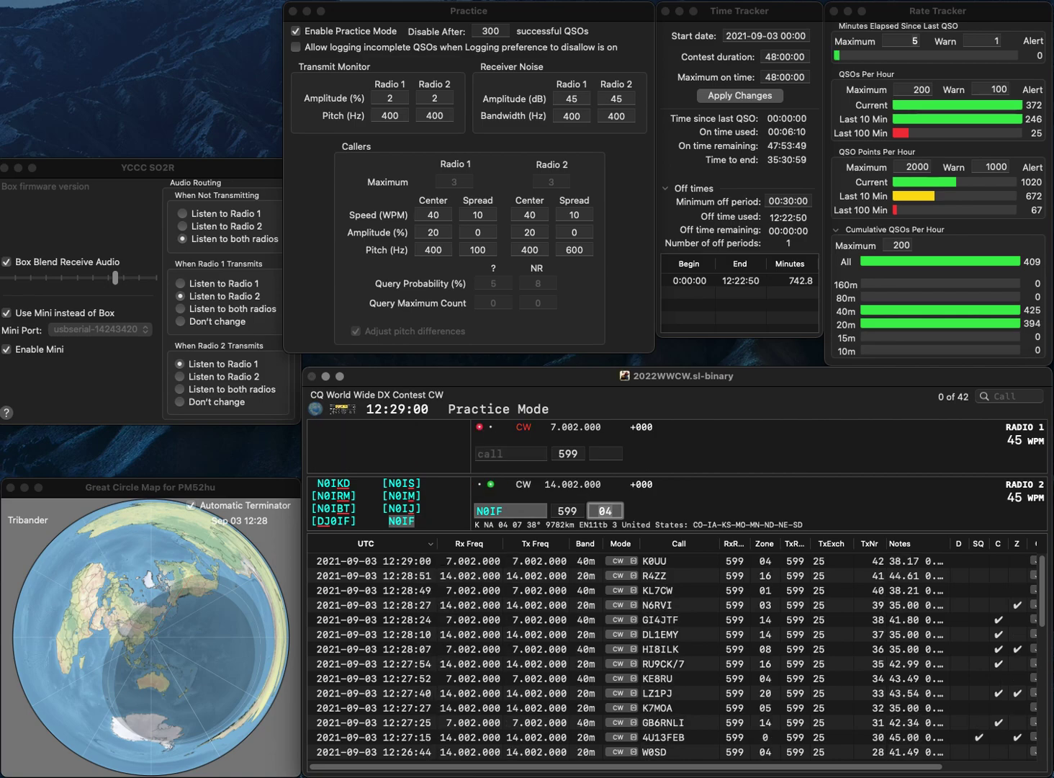
key("Return")
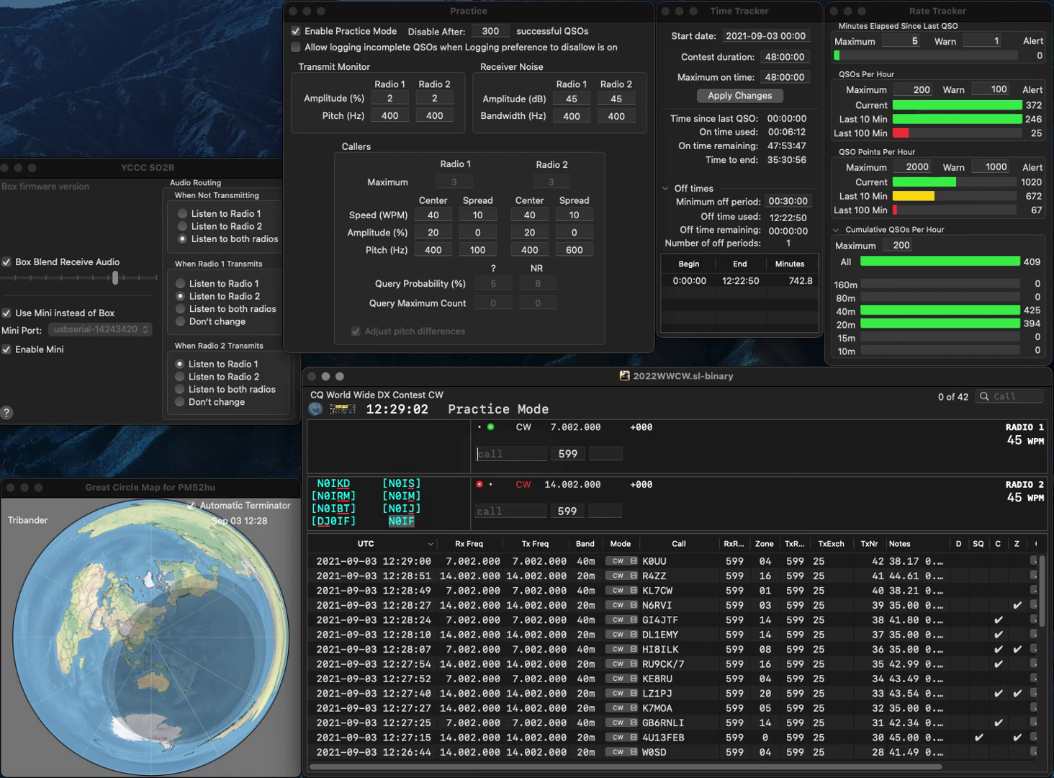
type("YU5")
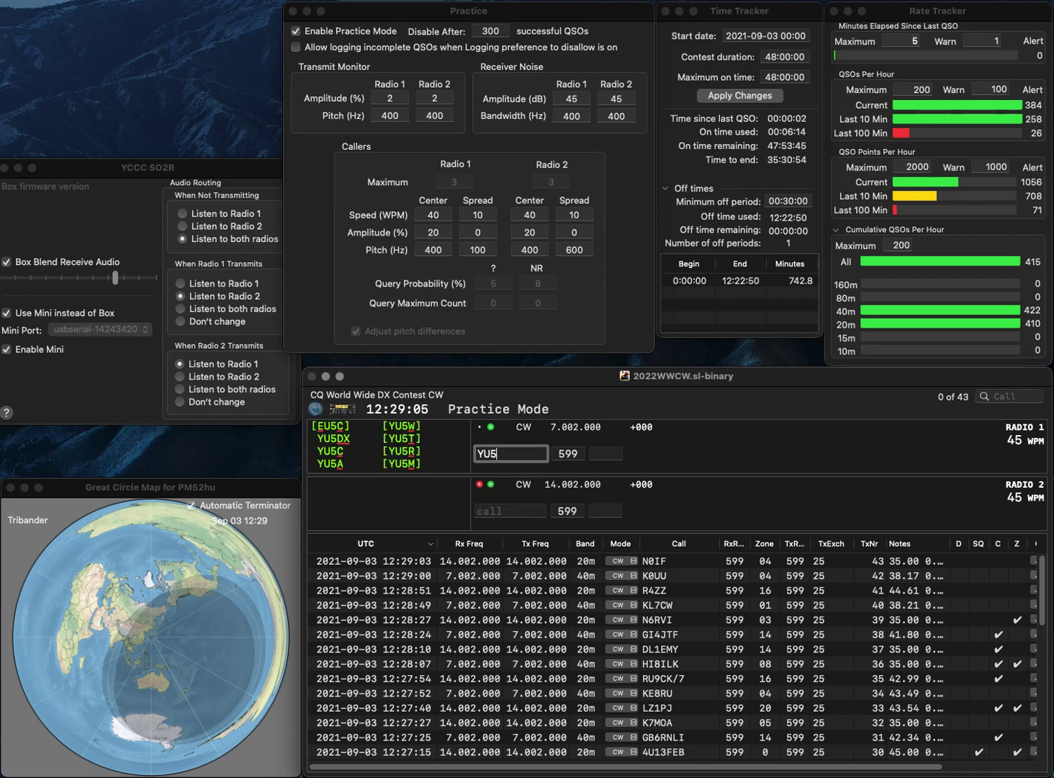
key("Return")
type("YB6MYO")
key("Return")
Step: Change the Radio 1 partial call to YV5 and resend it
key("backslash")
type("M")
key("Right")
key("Delete")
type("V")
key("Right")
key("Delete")
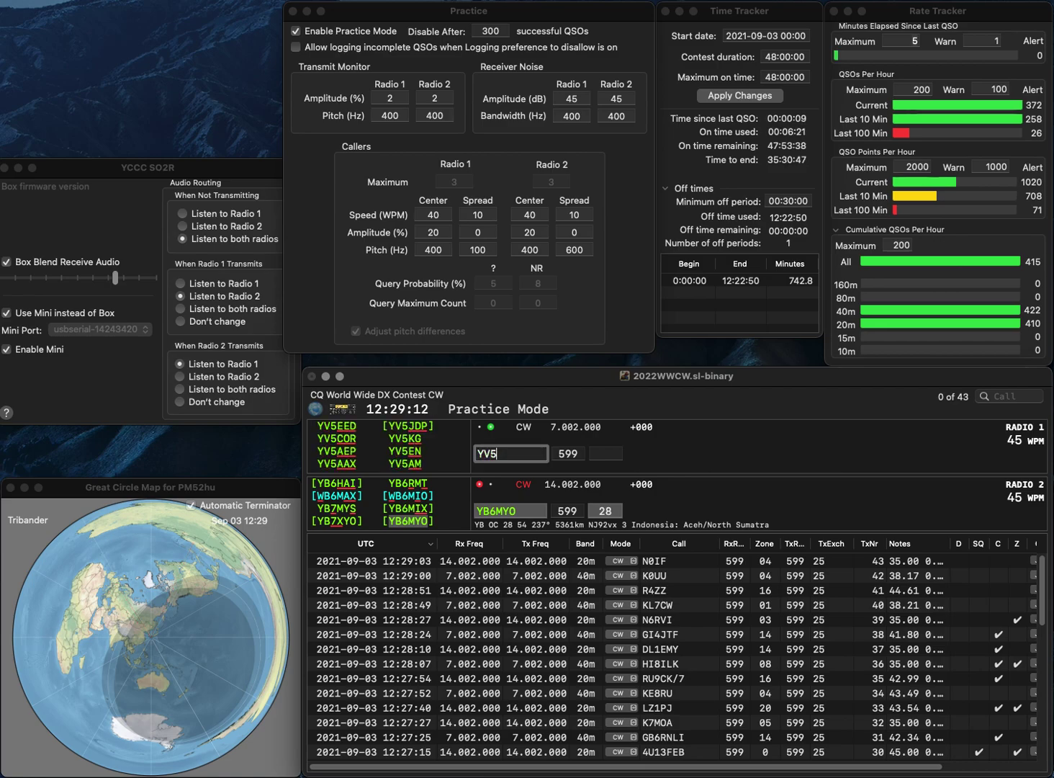
key("Return")
Step: Log the YB6MYO contact on Radio 2
key("backslash")
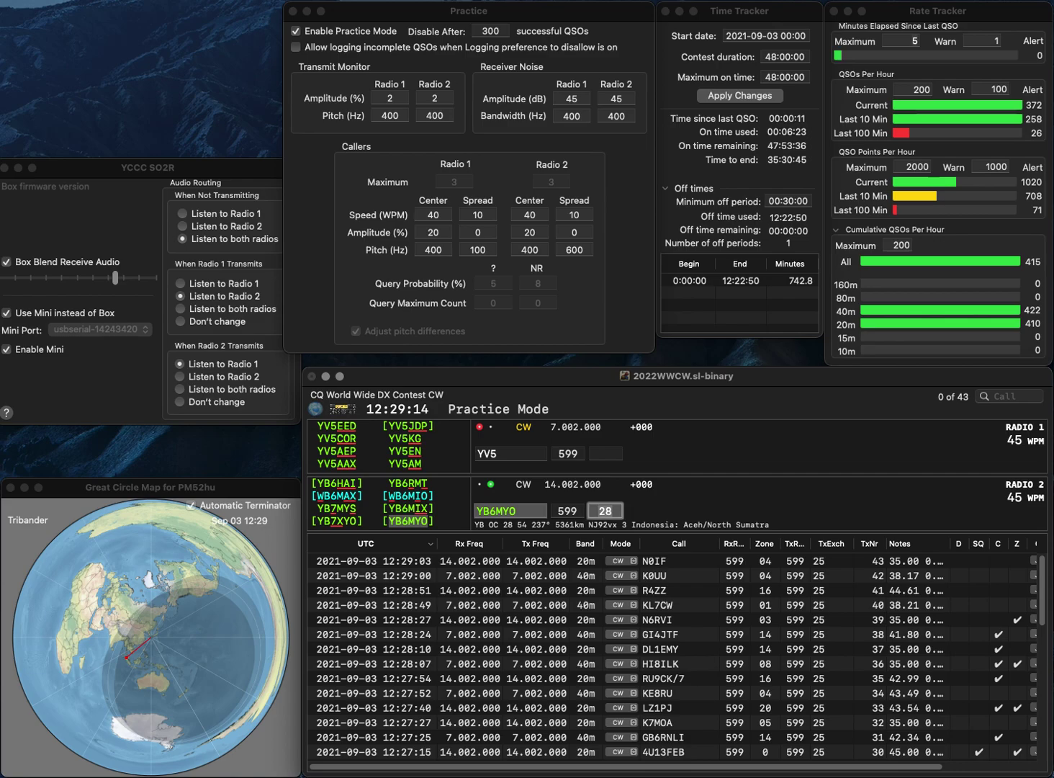
key("Return")
key("Return")
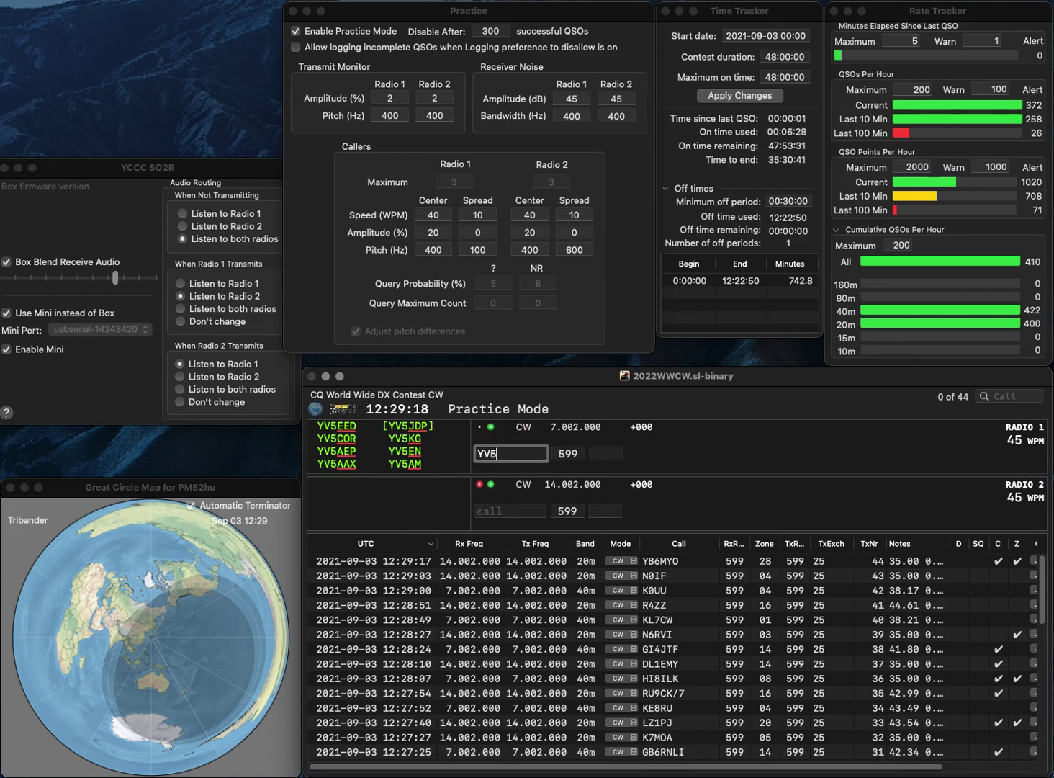
type("GPA")
key("Return")
key("backslash")
type("RSN3")
key("Return")
key("backslash")
key("space")
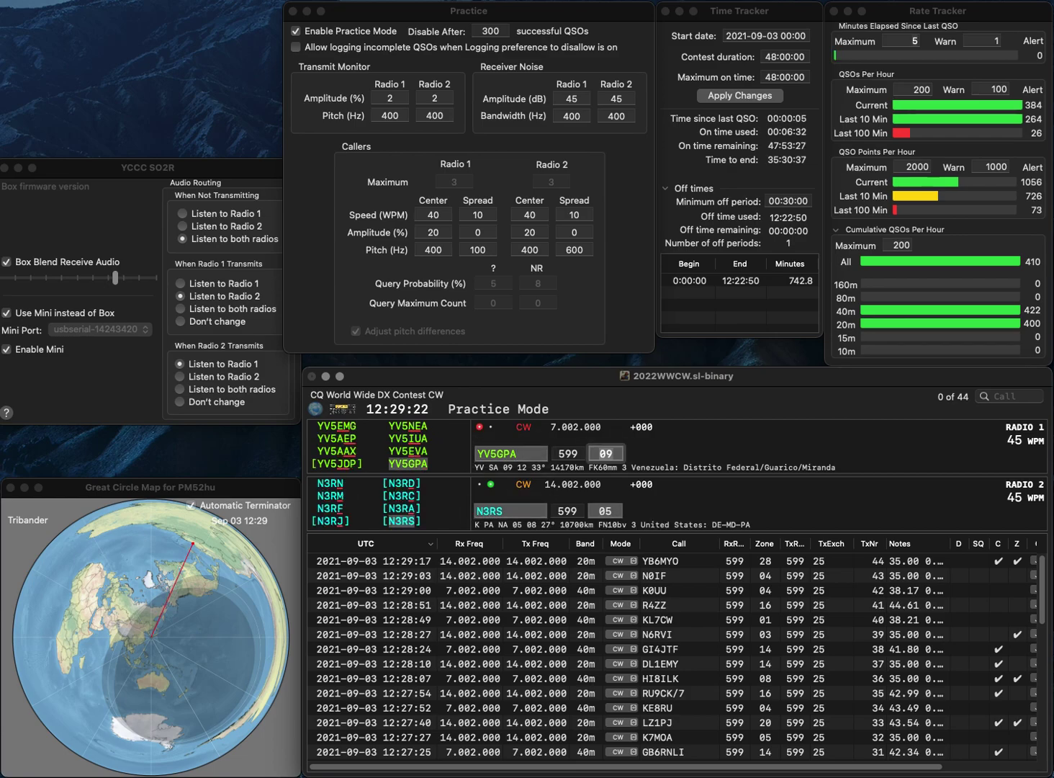
key("Return")
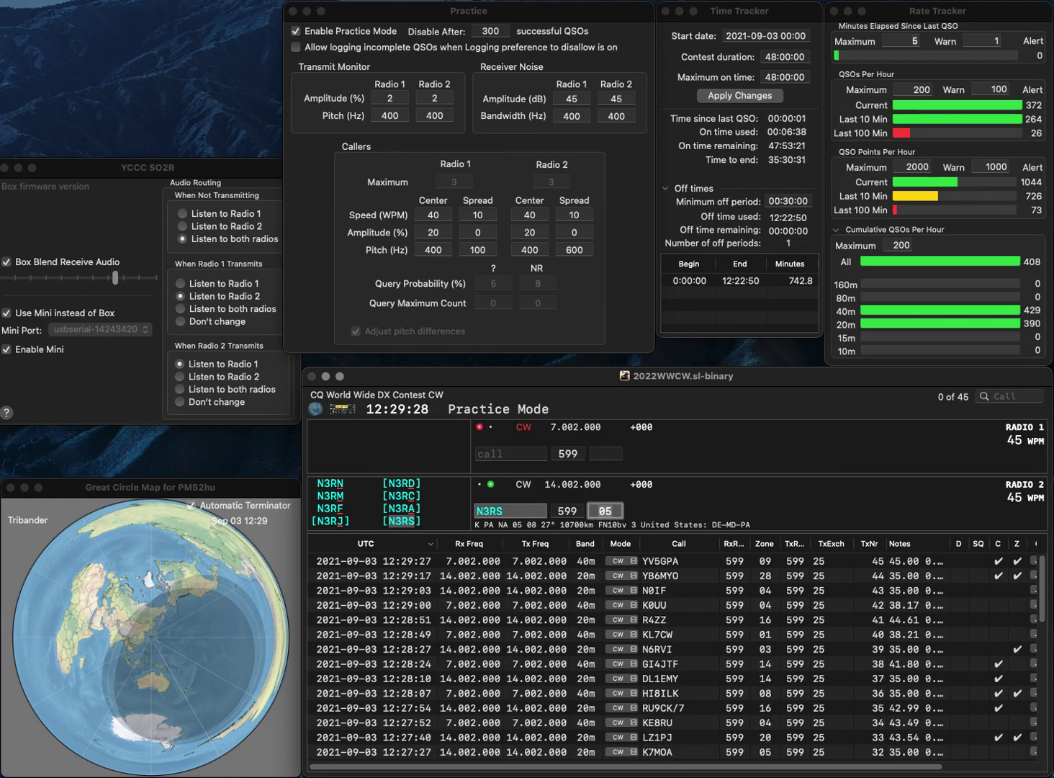
key("Return")
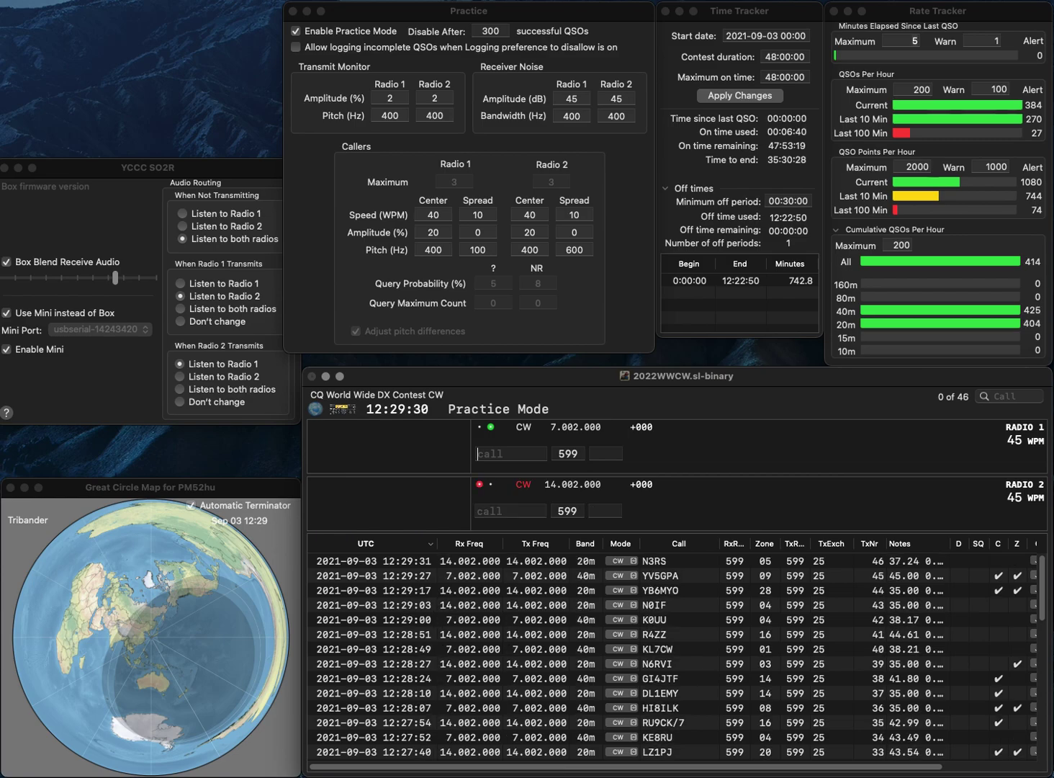
Step: Enter the call F8EHJ on Radio 1 and send the exchange
type("F")
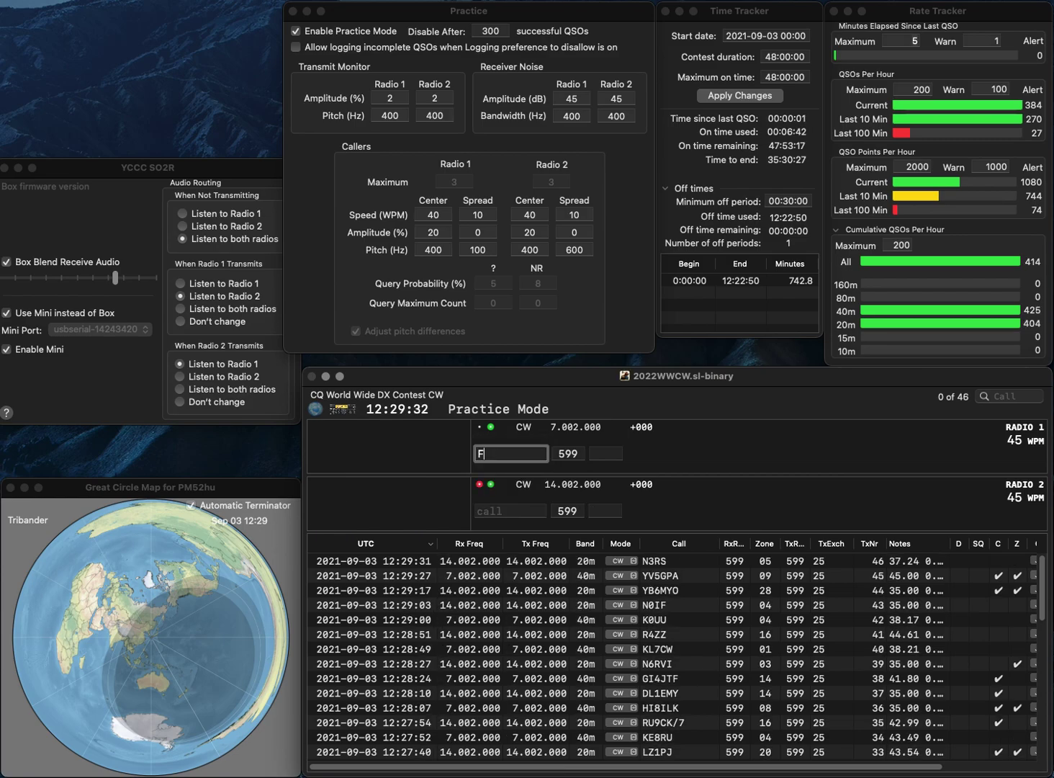
type("8EHJ")
key("Return")
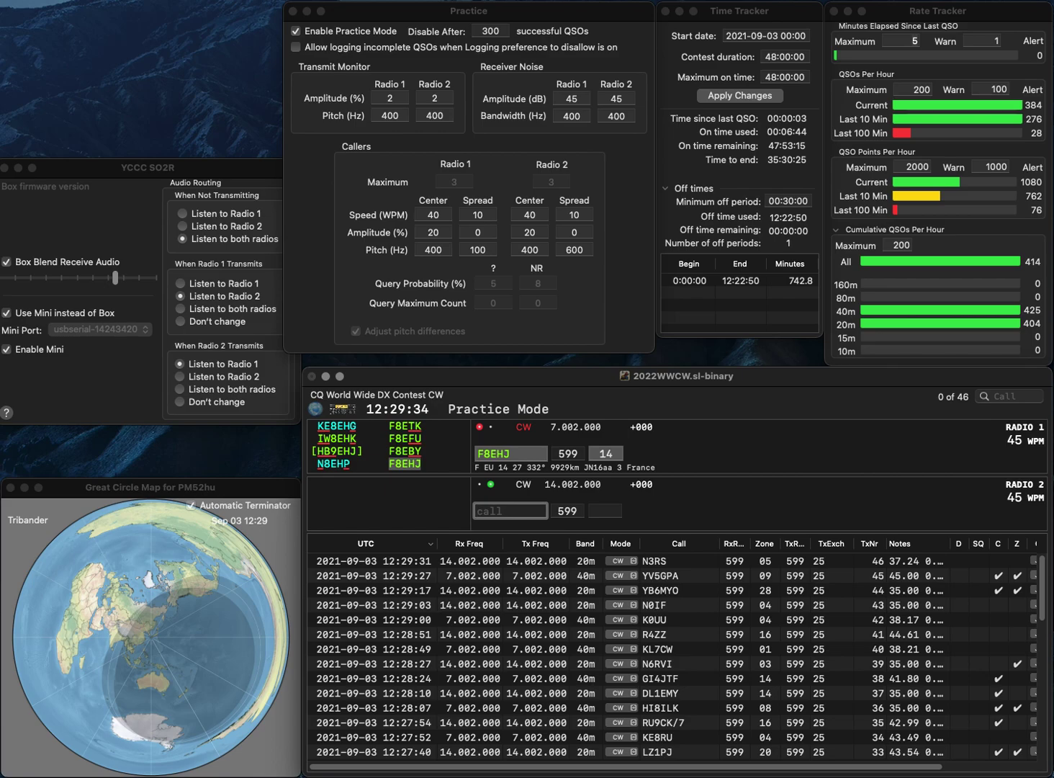
Step: Enter the partial call 5BKI on Radio 2 and send it
type("HBKI")
key("Left")
key("Left")
key("Left")
key("BackSpace")
type("5")
key("Return")
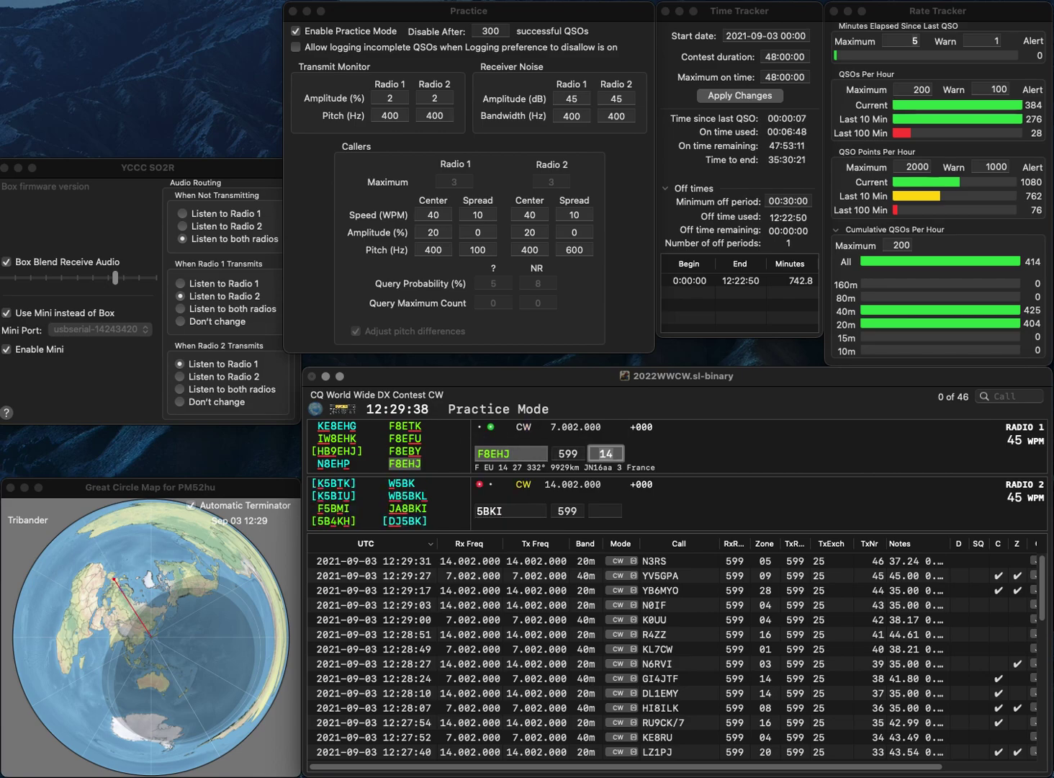
key("Return")
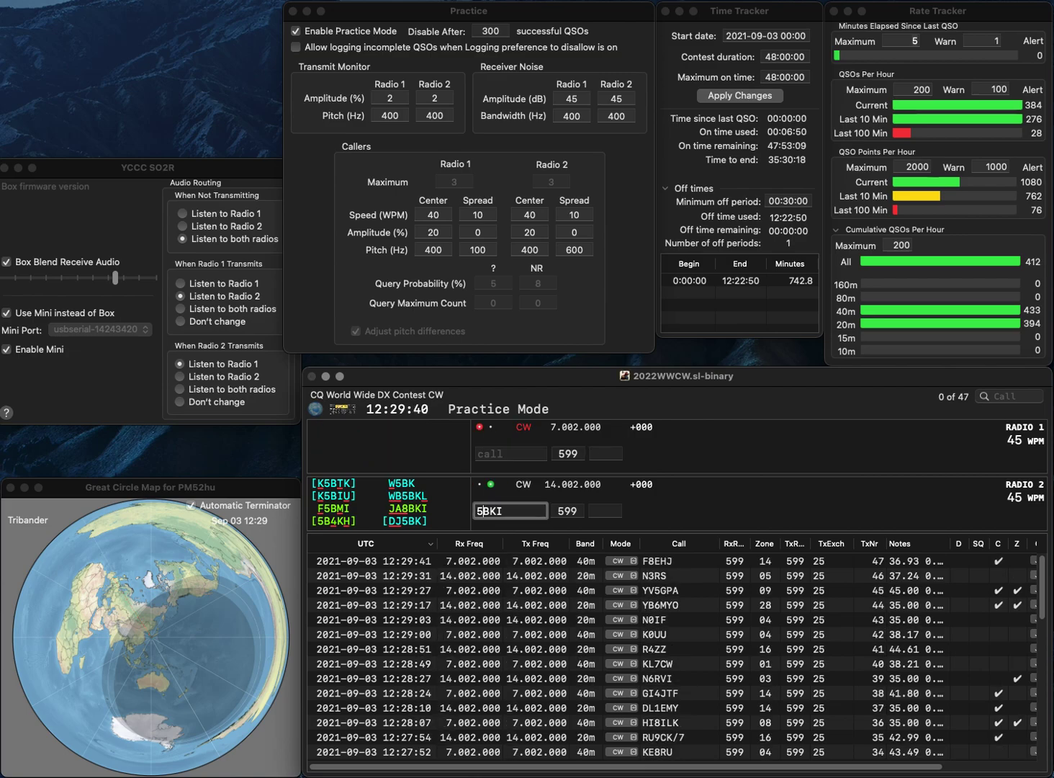
type("KIYO5B")
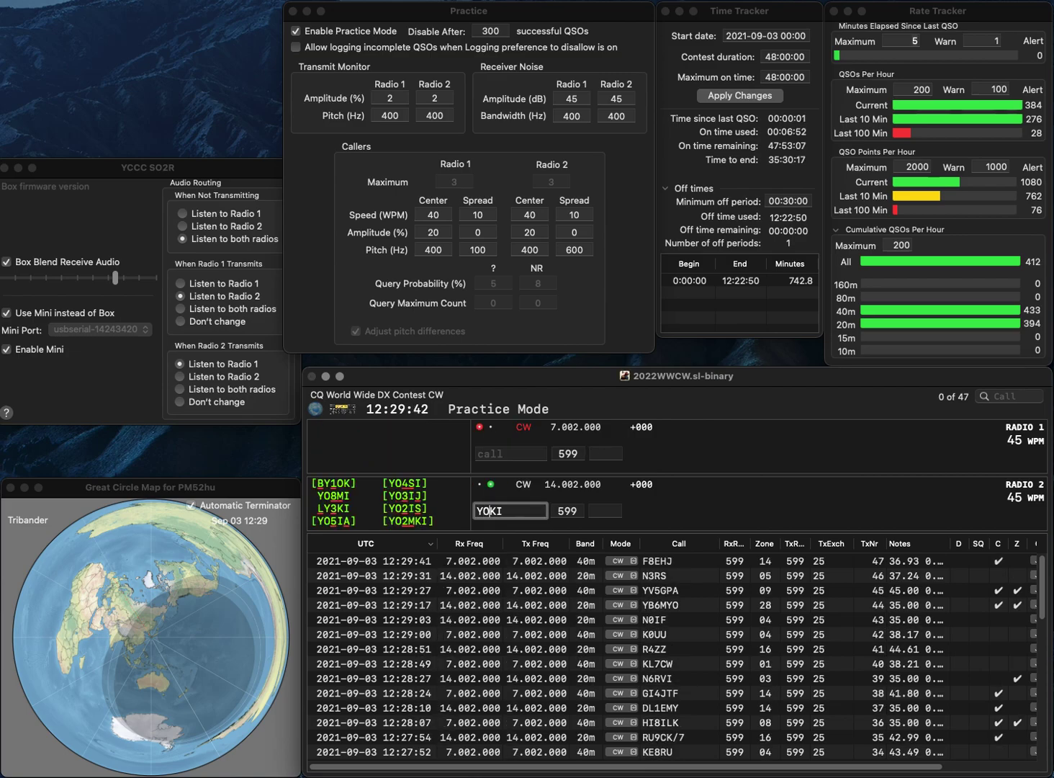
type("X")
key("Return")
type("2V")
type("SP")
key("Return")
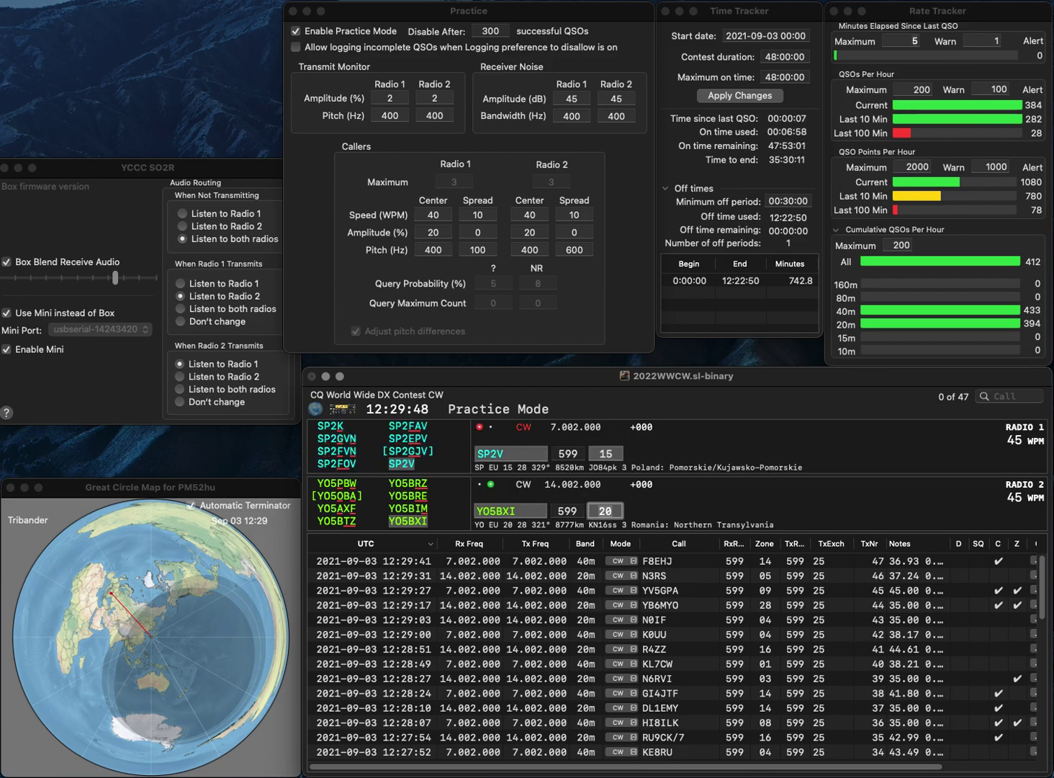
key("Return")
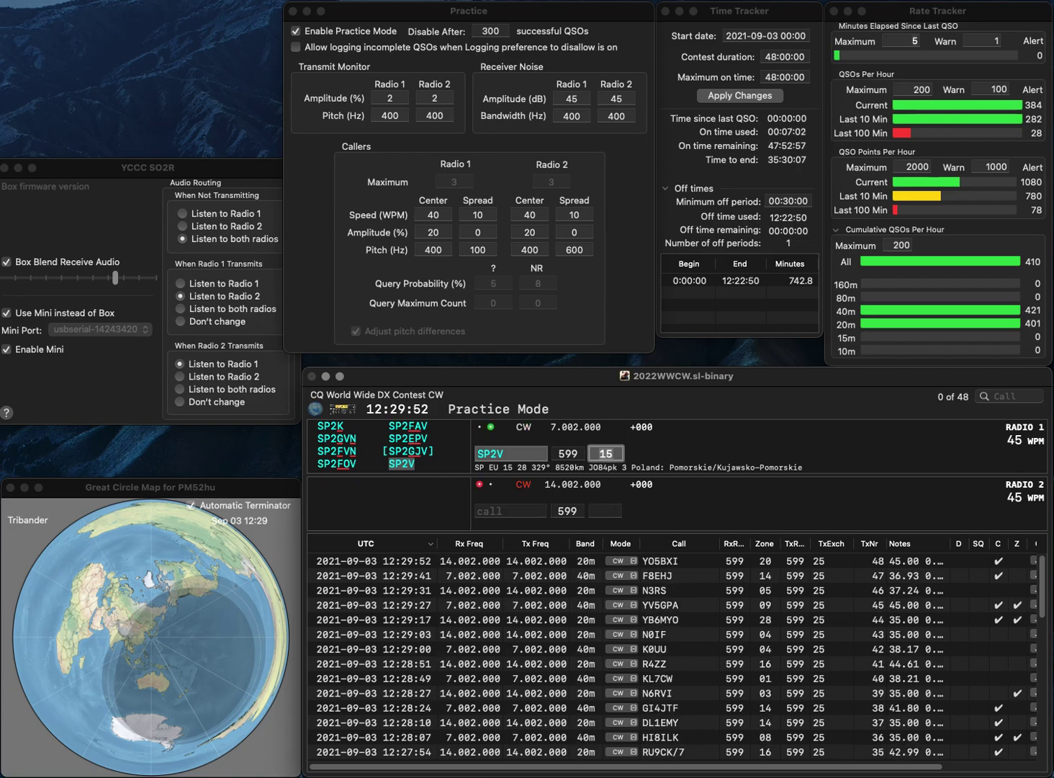
key("Return")
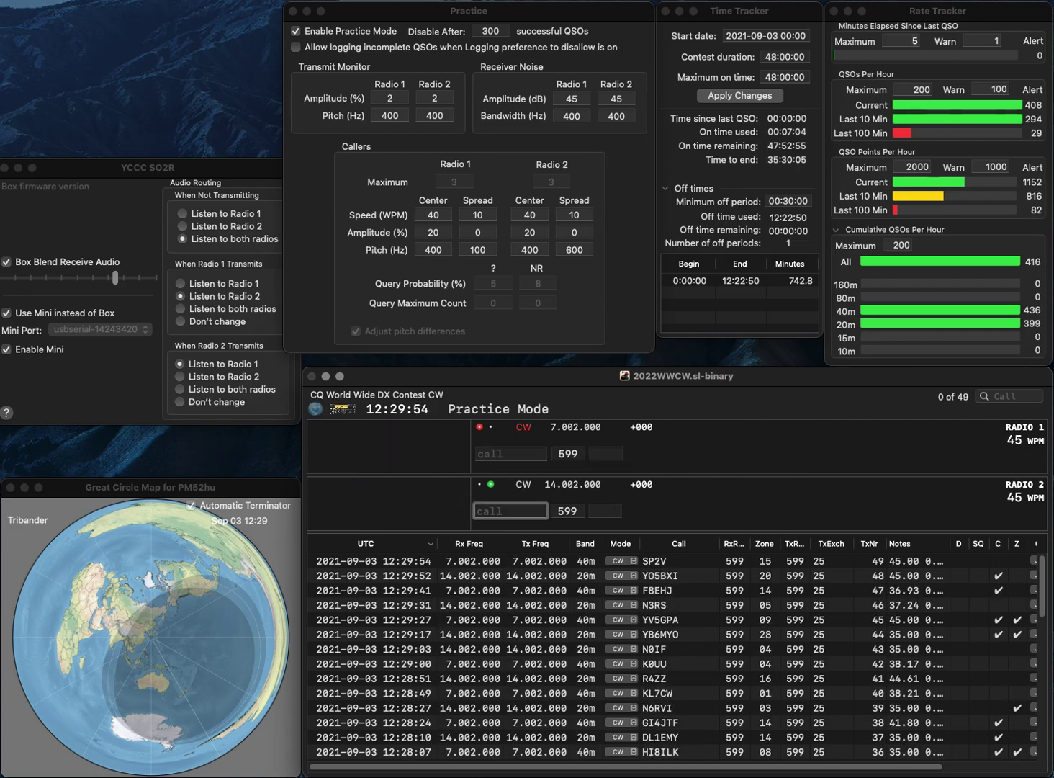
Step: Enter the call ZL1DST on Radio 2, correct it to 7L1DST and send the exchange
type("L1DST")
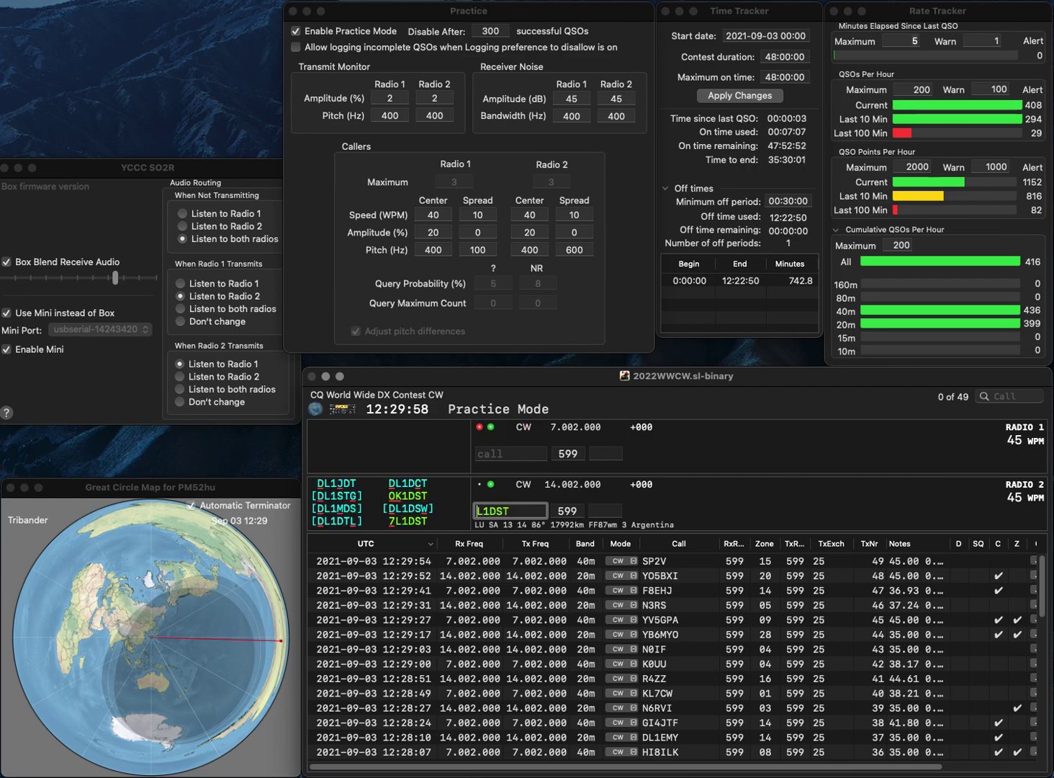
key("Home")
type("Z")
key("Return")
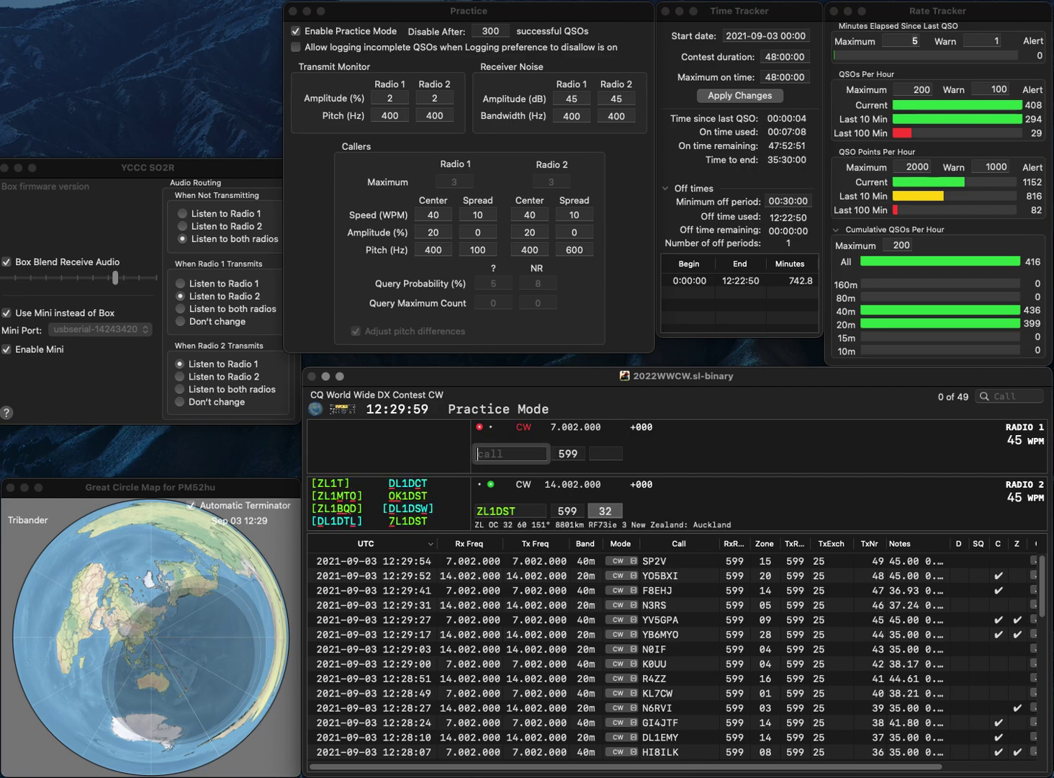
key("Down")
key("BackSpace")
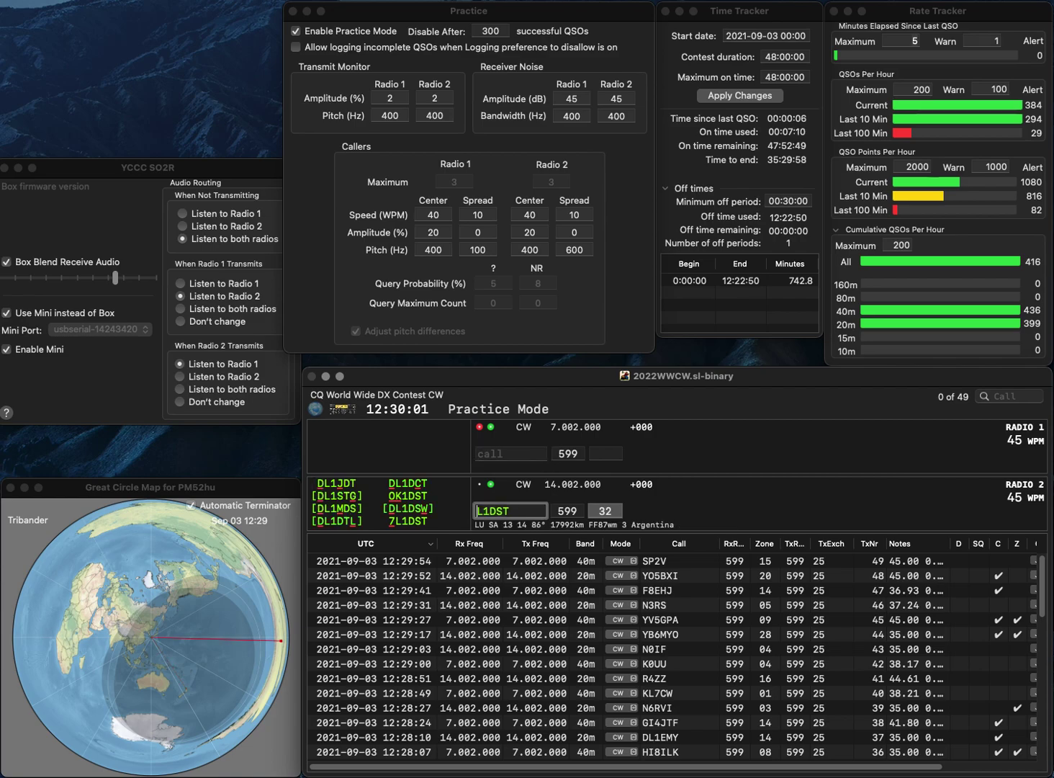
type("7")
key("Return")
Step: Answer LW2EKY on Radio 1 and log the contacts with 7L1DST on Radio 2 and LW2EKY on Radio 1
type("EKY")
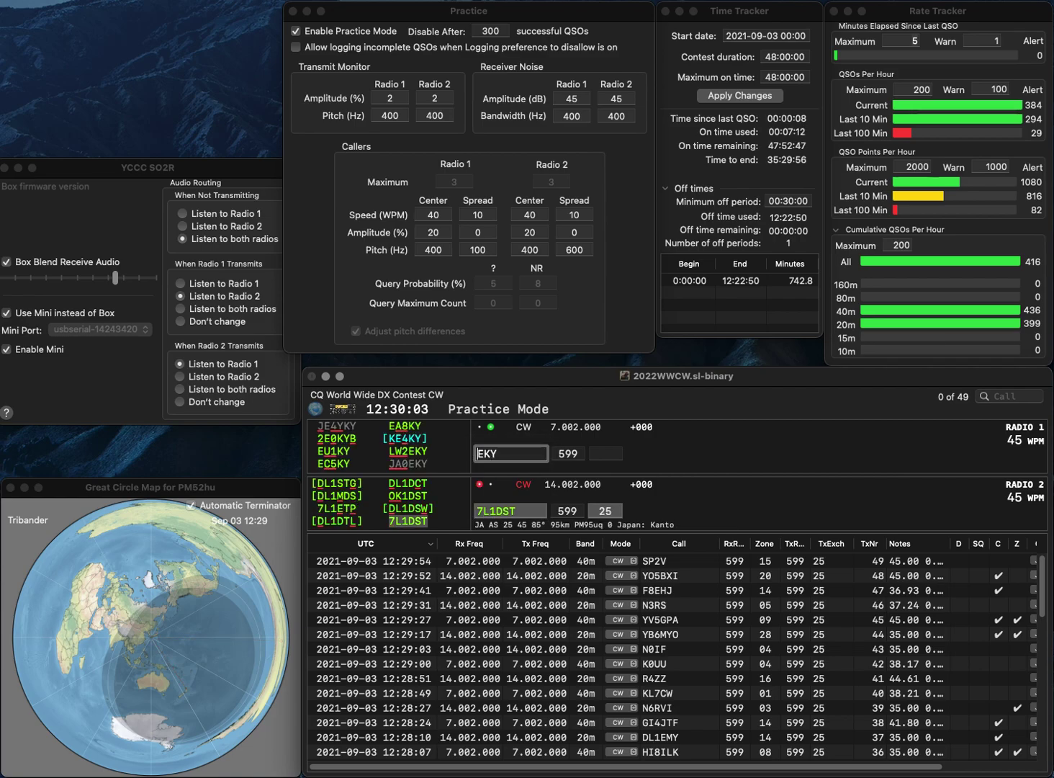
key("Home")
type("LW2")
key("Return")
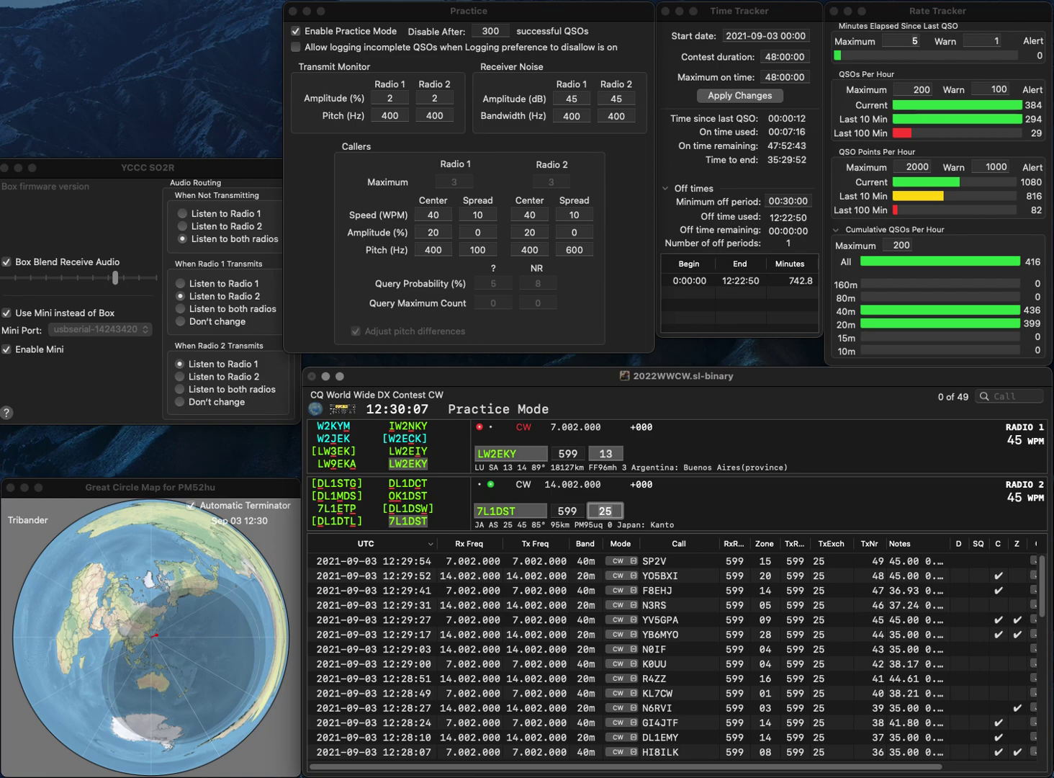
key("Return")
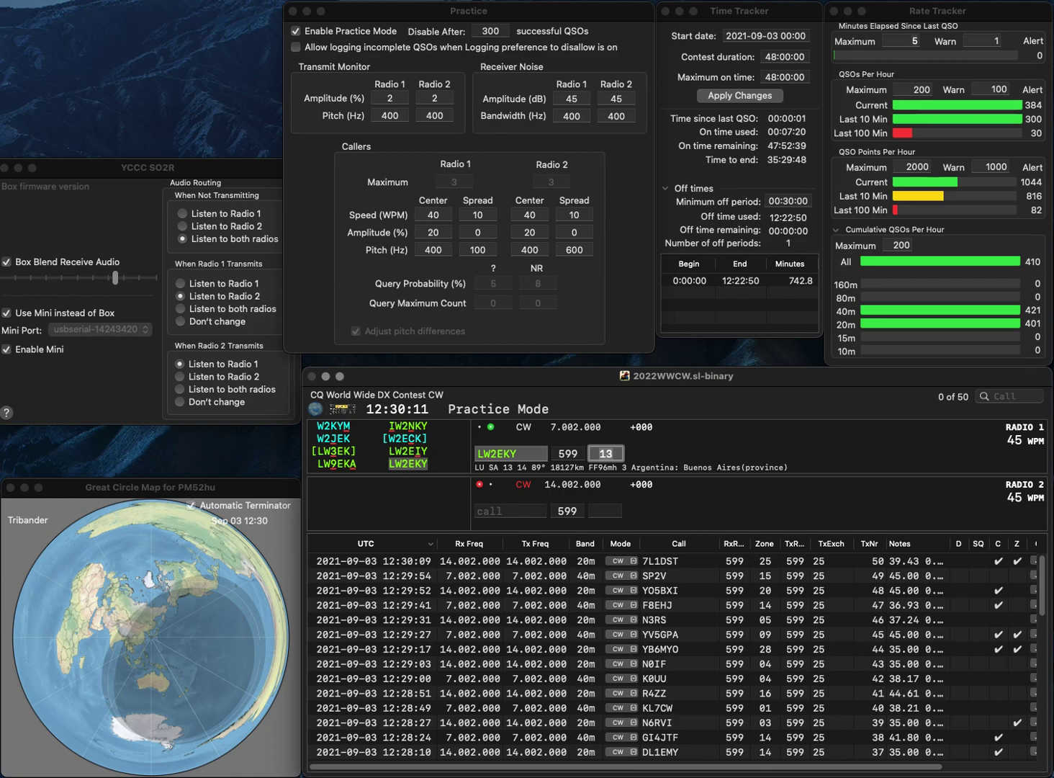
key("Return")
Step: Enter the call ED8H on Radio 2 and send the exchange
type("ED")
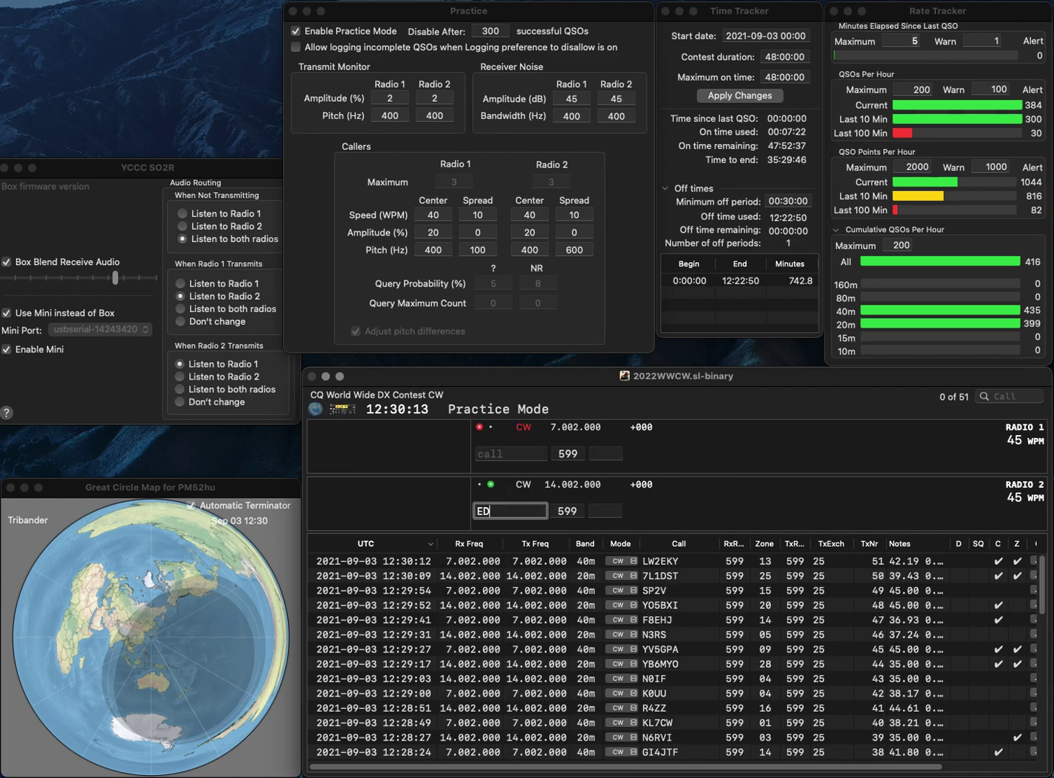
type("8H")
key("Return")
type("N7")
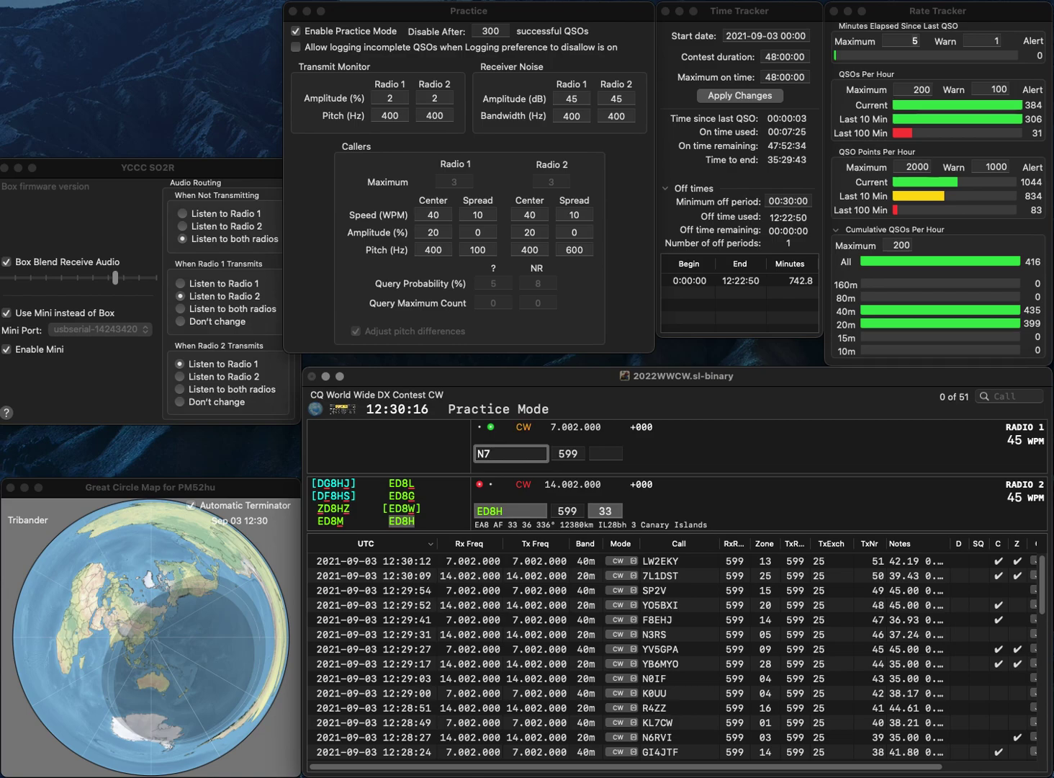
key("Return")
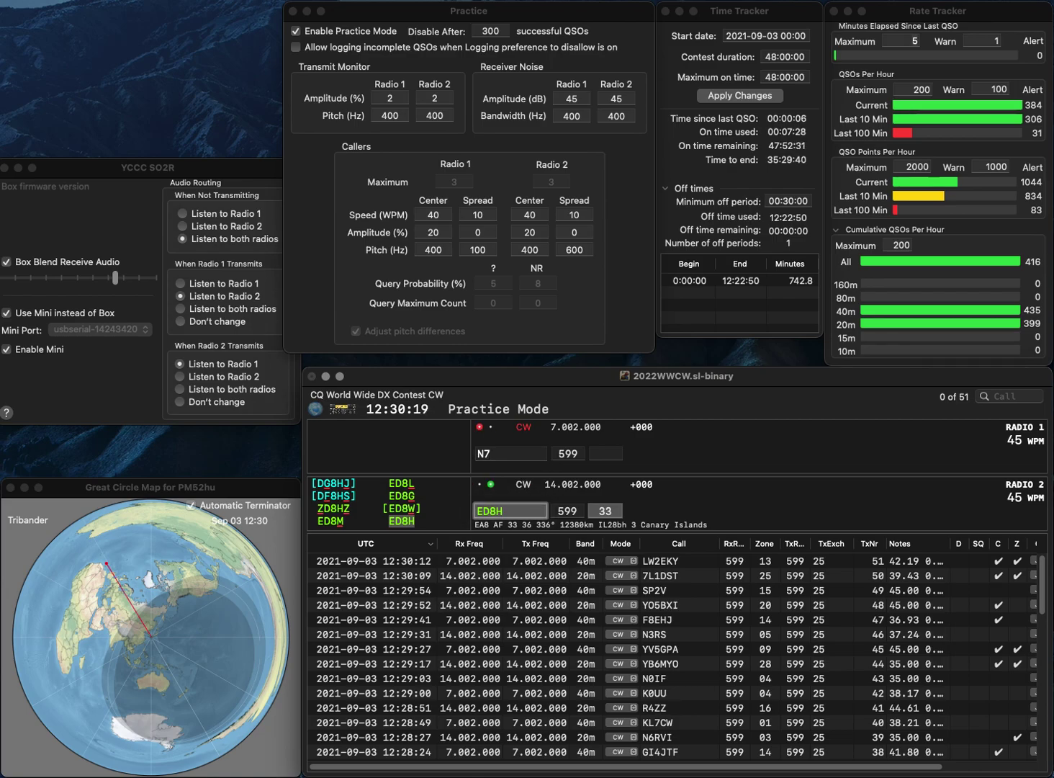
key("Return")
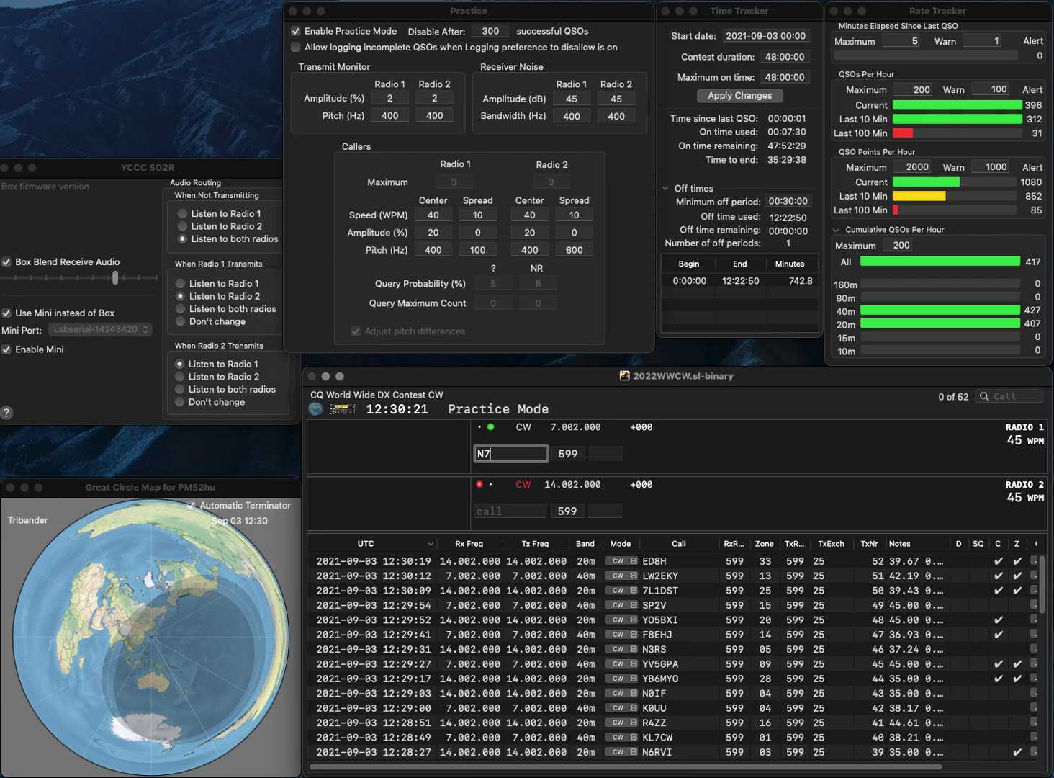
Step: Complete the Radio 1 call as N7GP with its exchange and send the partial call L7F on Radio 2
type("GP")
key("Return")
type("NL7F")
key("Left")
key("Left")
key("Left")
key("BackSpace")
type("R")
key("BackSpace")
key("Return")
key("Tab")
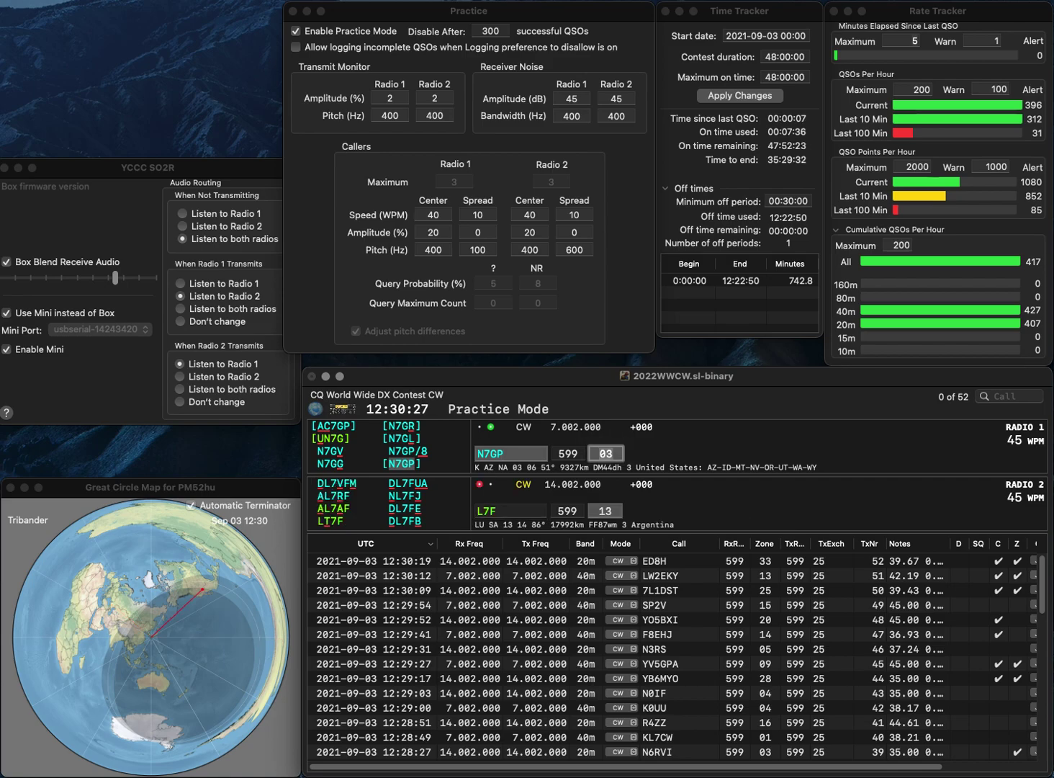
Step: Log N7GP on Radio 1, correct the Radio 2 call to NL8F and send the exchange
key("Return")
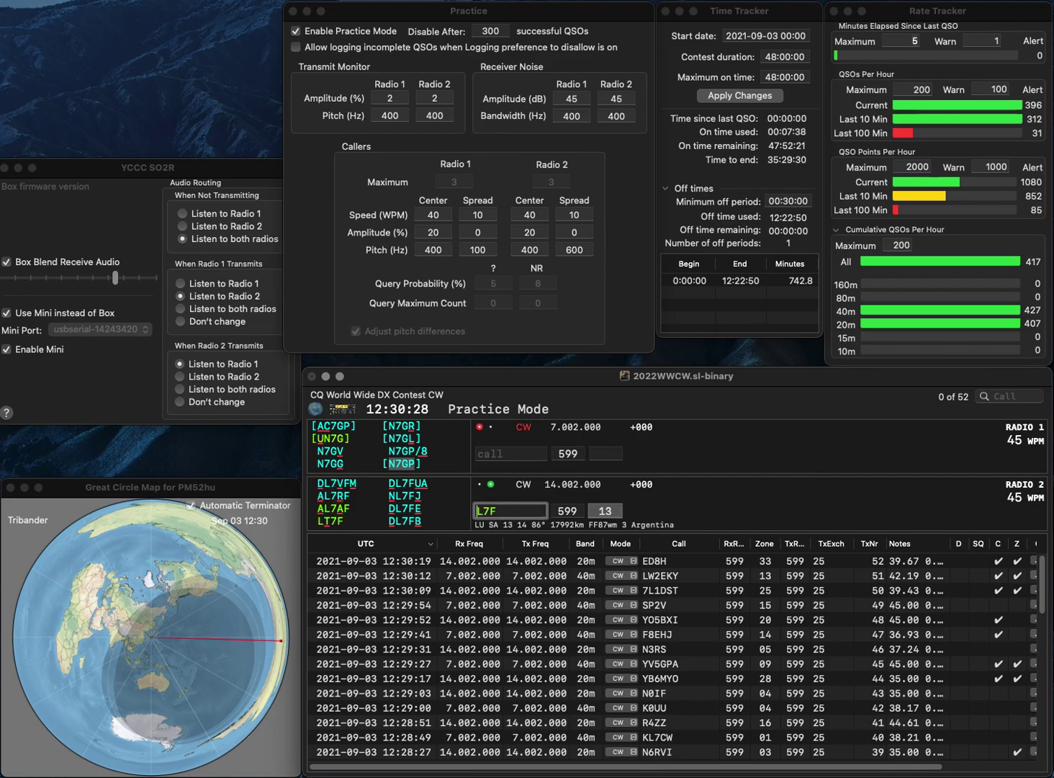
type("N")
key("Right")
key("Right")
key("BackSpace")
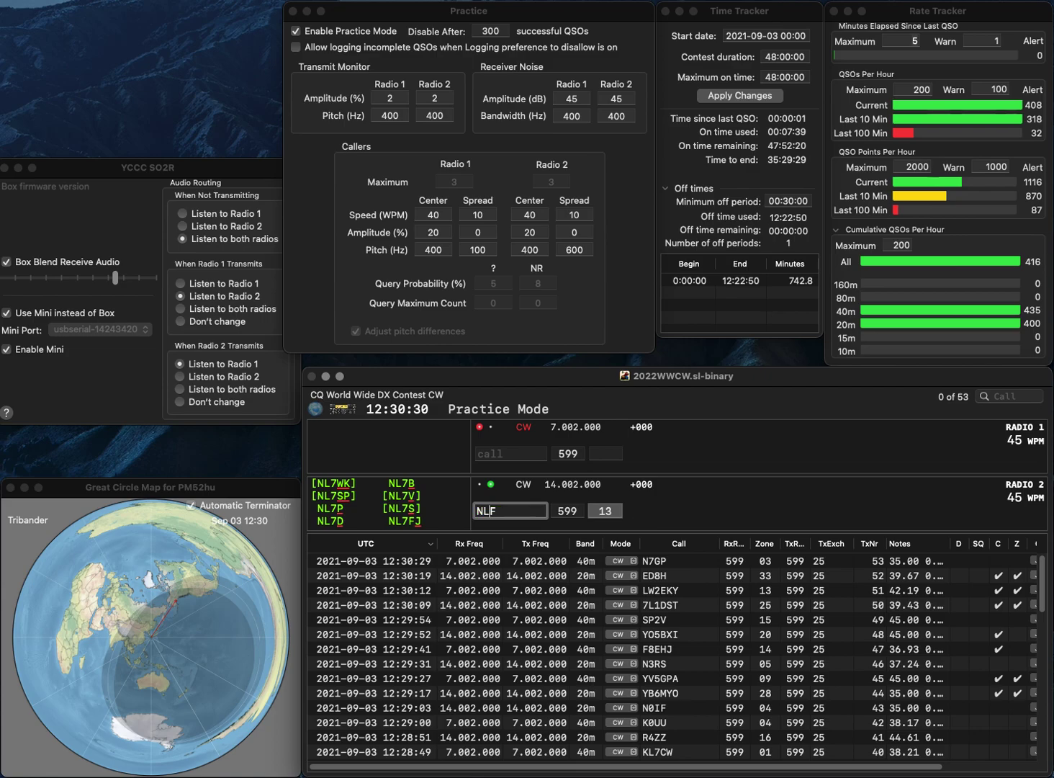
type("8")
key("Return")
type("N9GB")
key("Return")
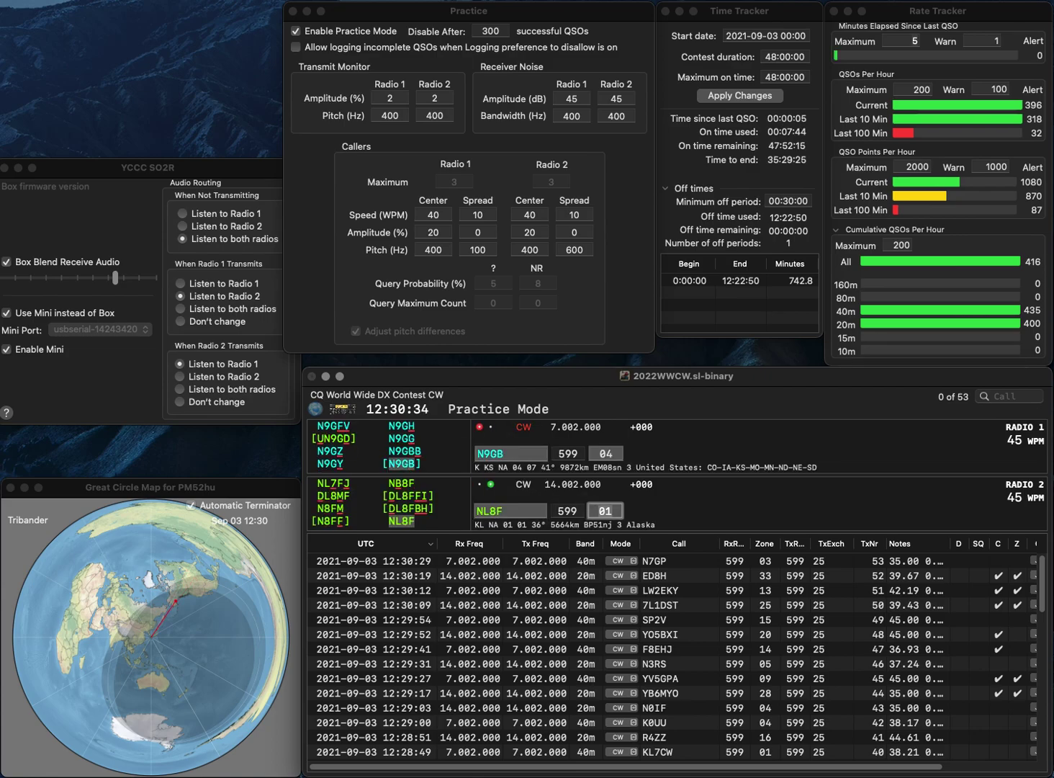
key("Return")
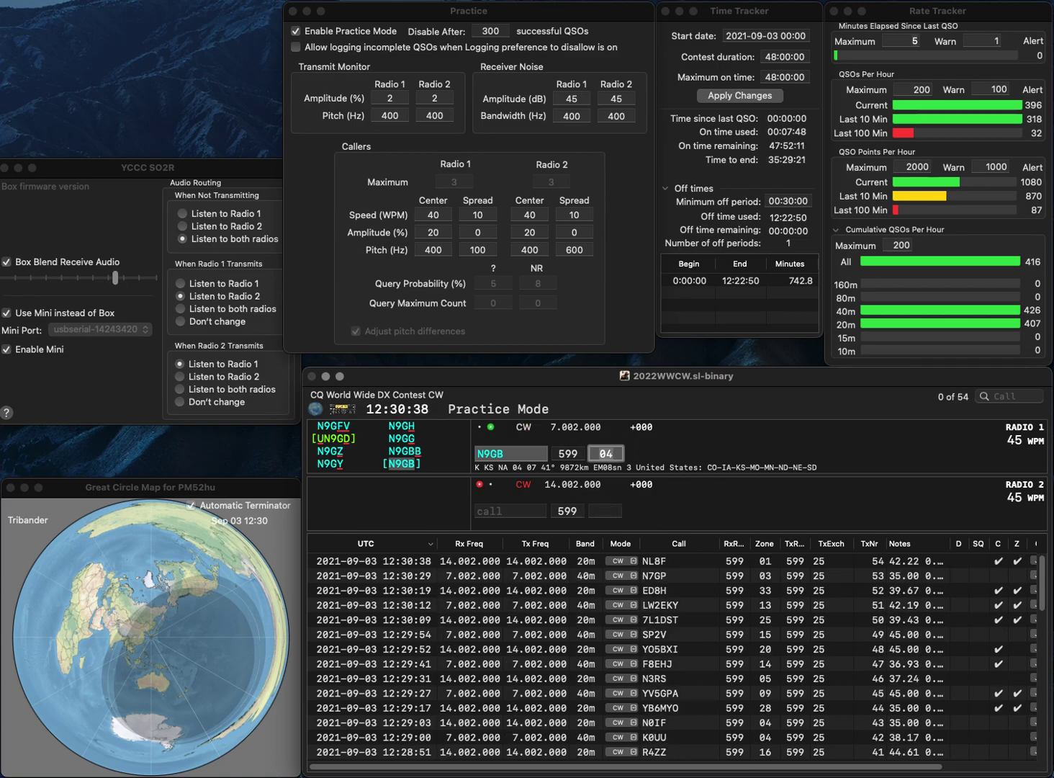
key("Return")
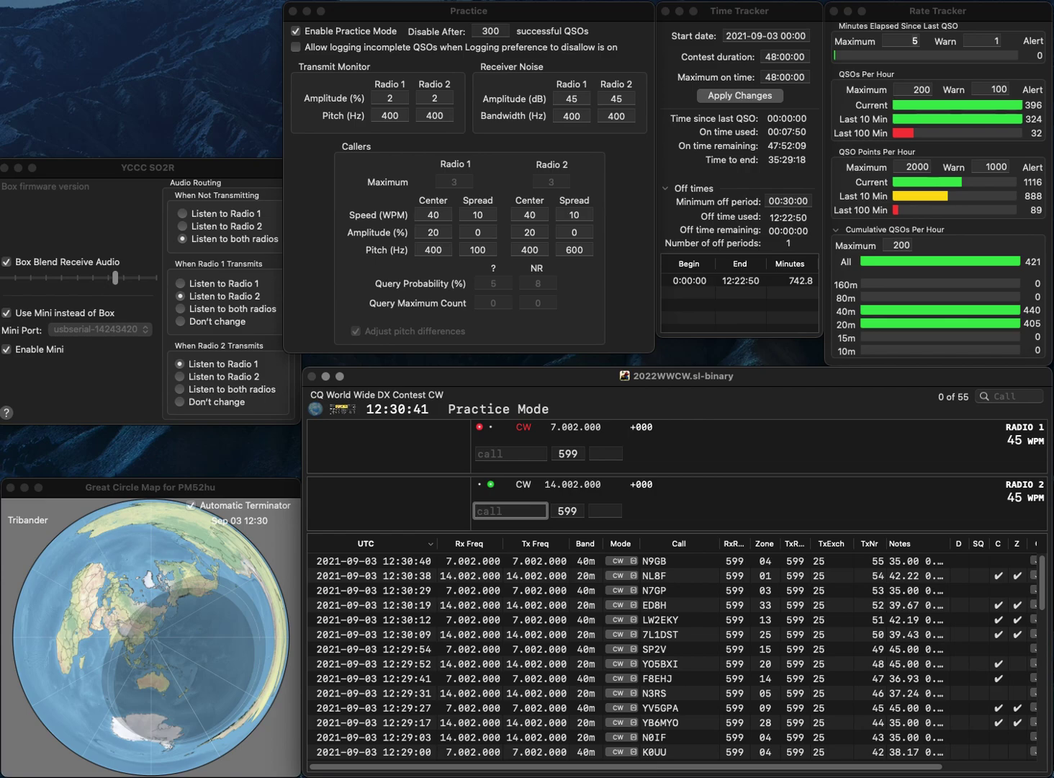
type("YU7QF")
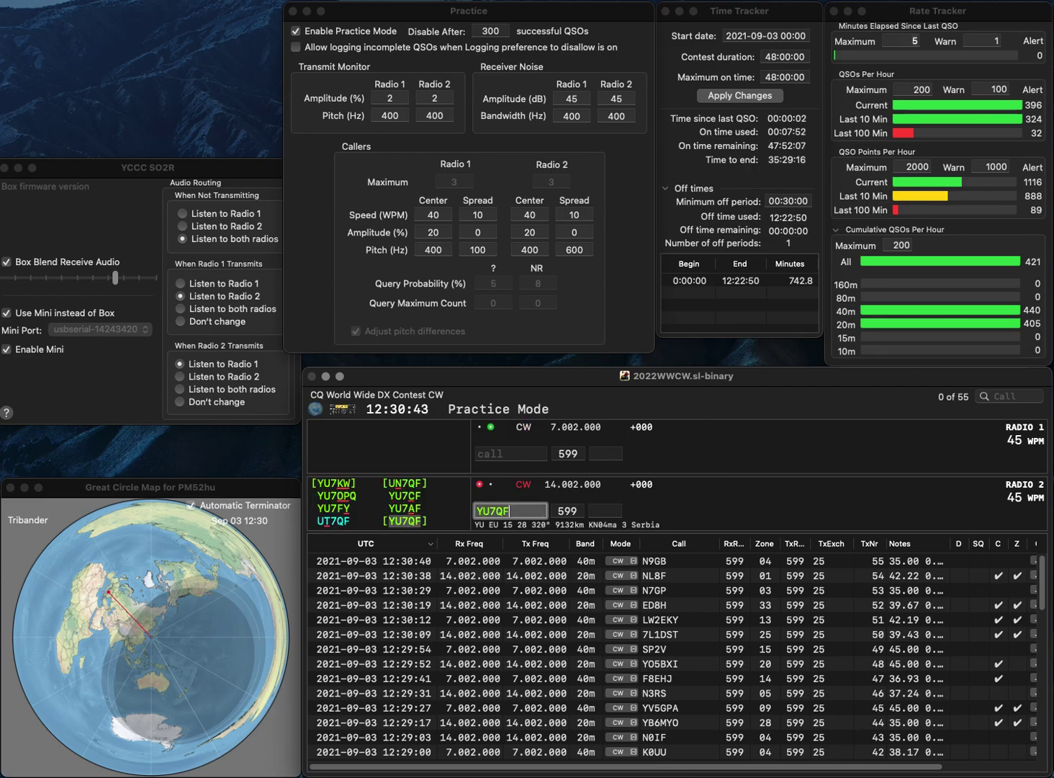
key("Return")
type("HL")
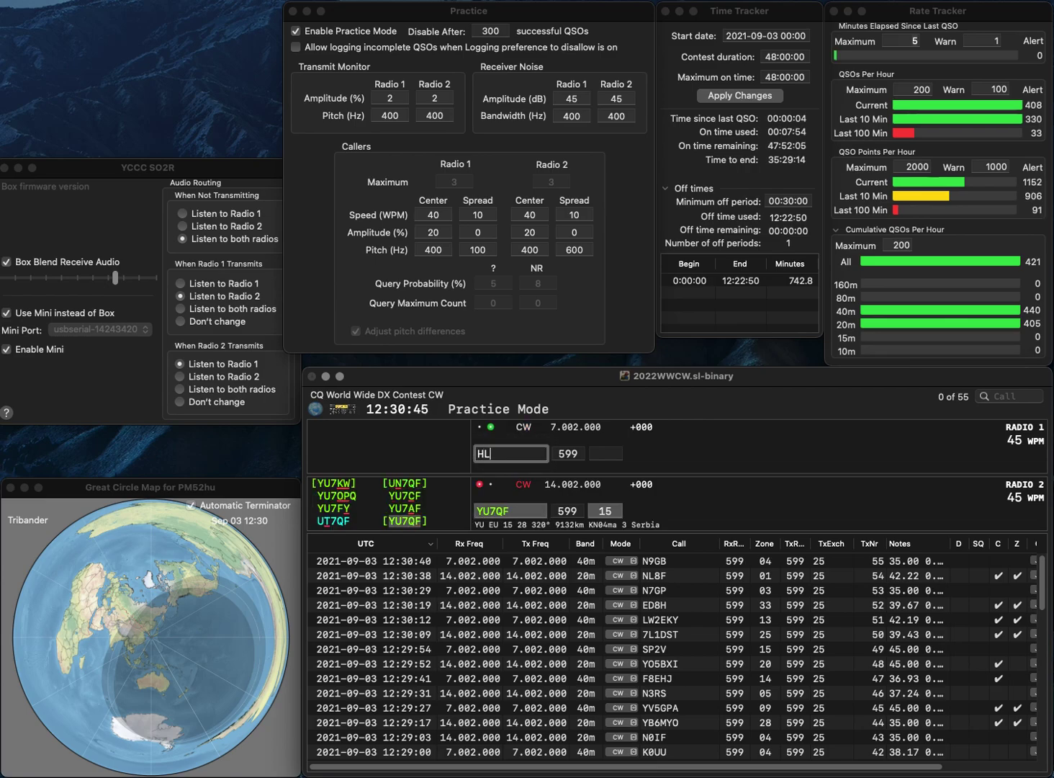
type("P")
type("O")
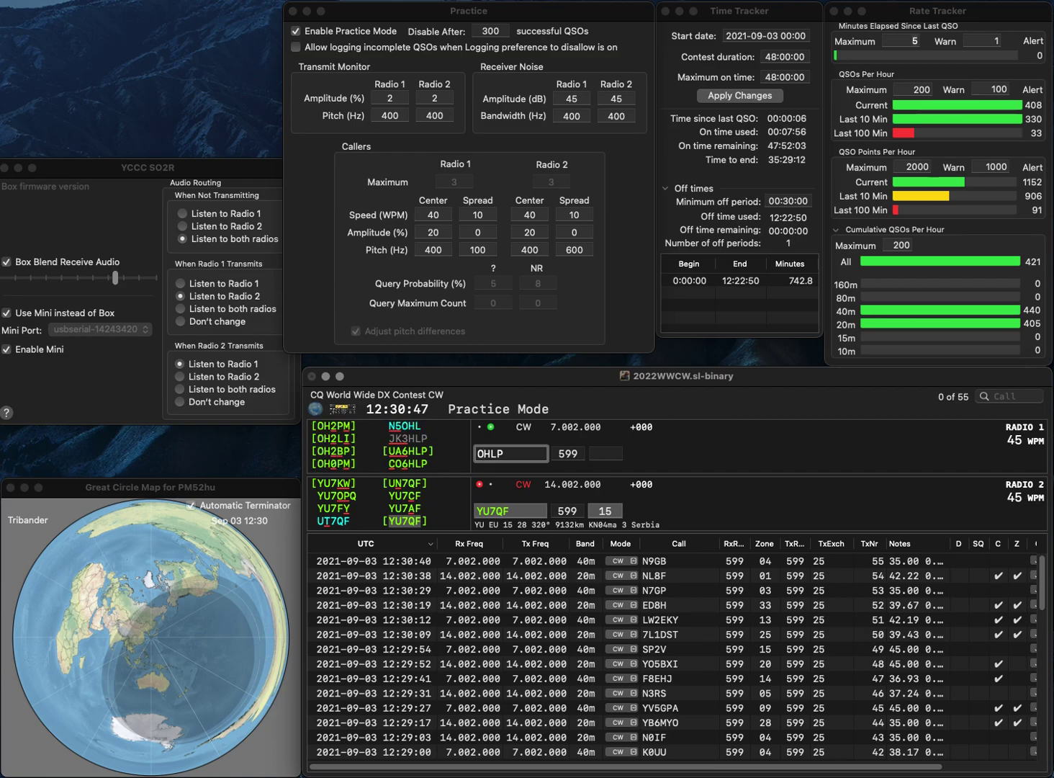
key("BackSpace")
key("BackSpace")
type("Y")
key("BackSpace")
type("PY")
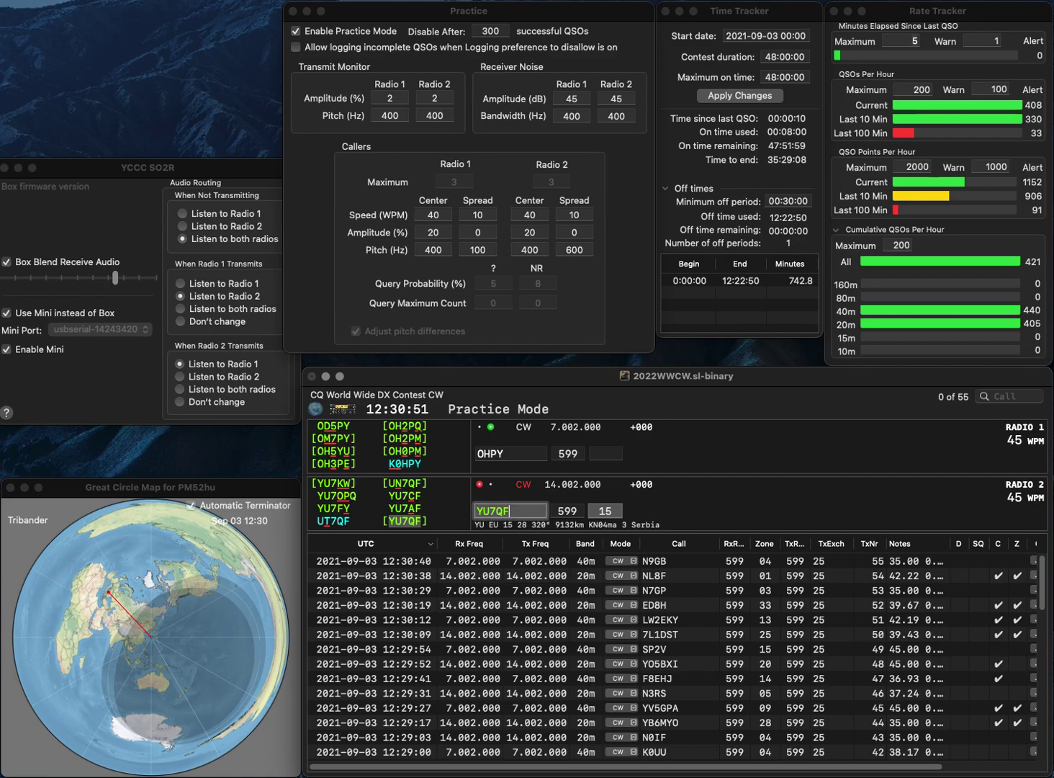
key("Return")
key("Down")
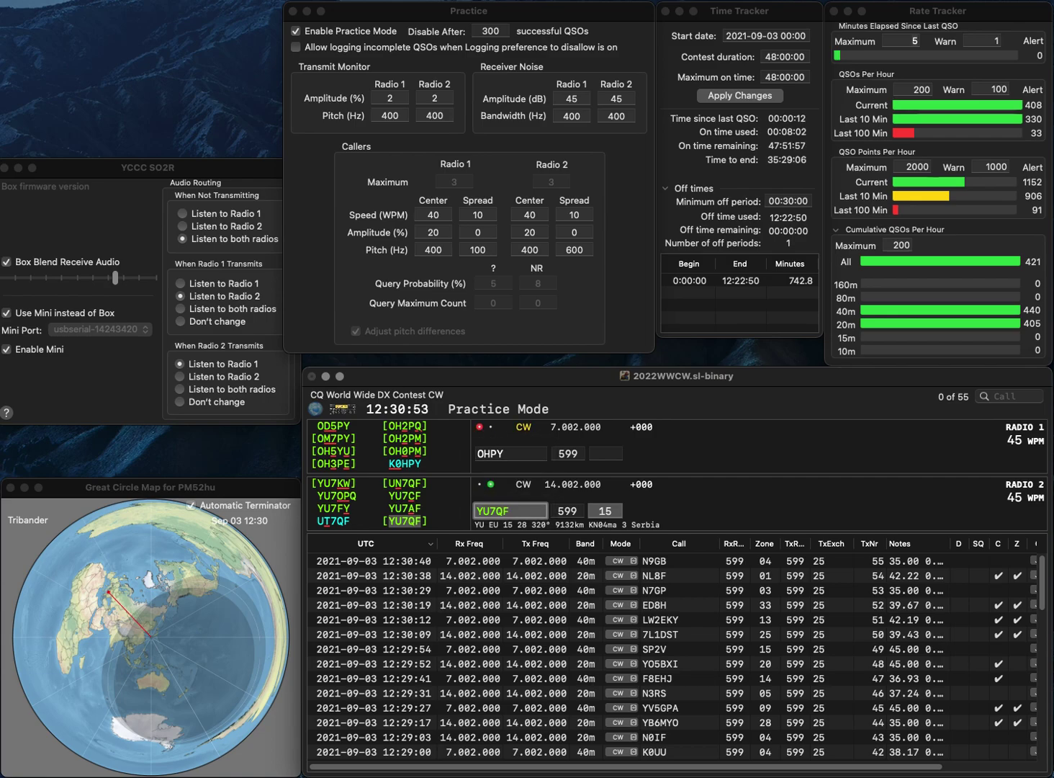
key("Up")
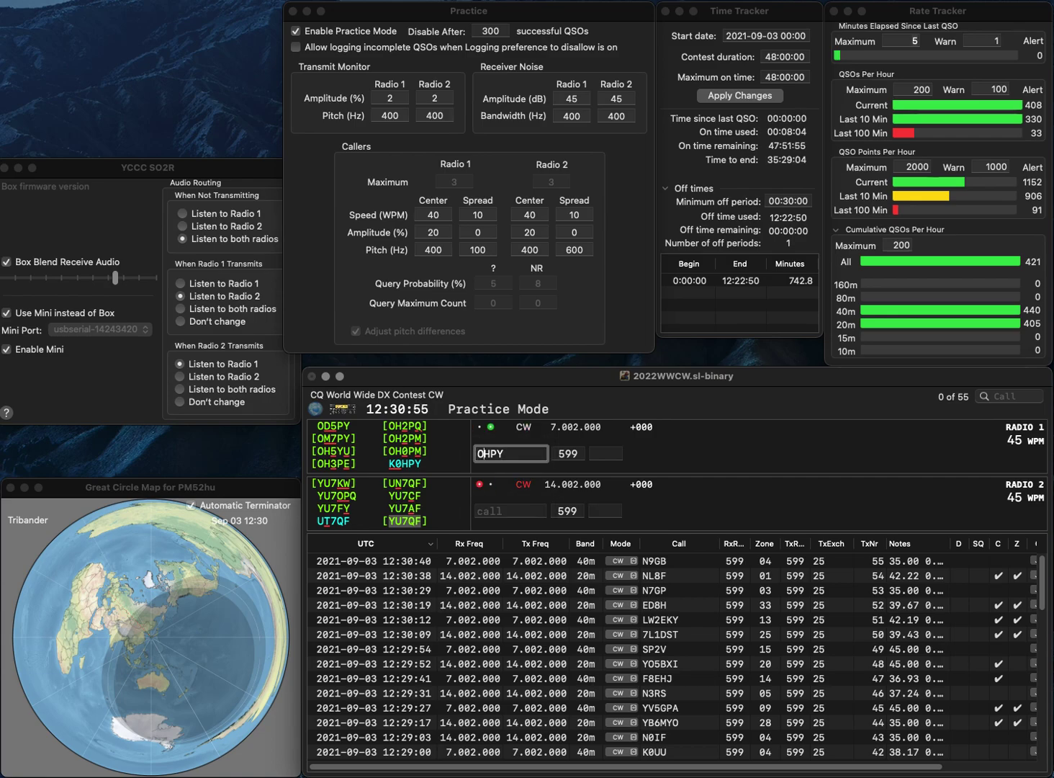
key("BackSpace")
type("D5")
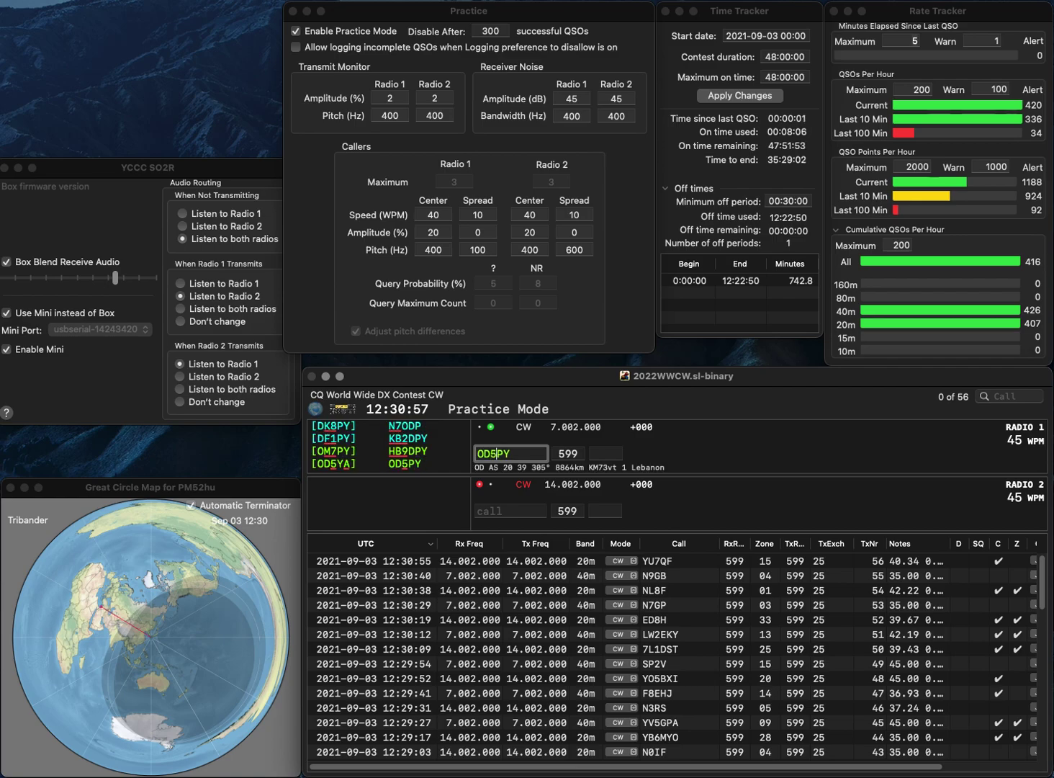
key("Return")
Step: Answer N9AGC on Radio 2 and log the contacts with OD5PY on Radio 1 and N9AGC on Radio 2
type("N9AGC")
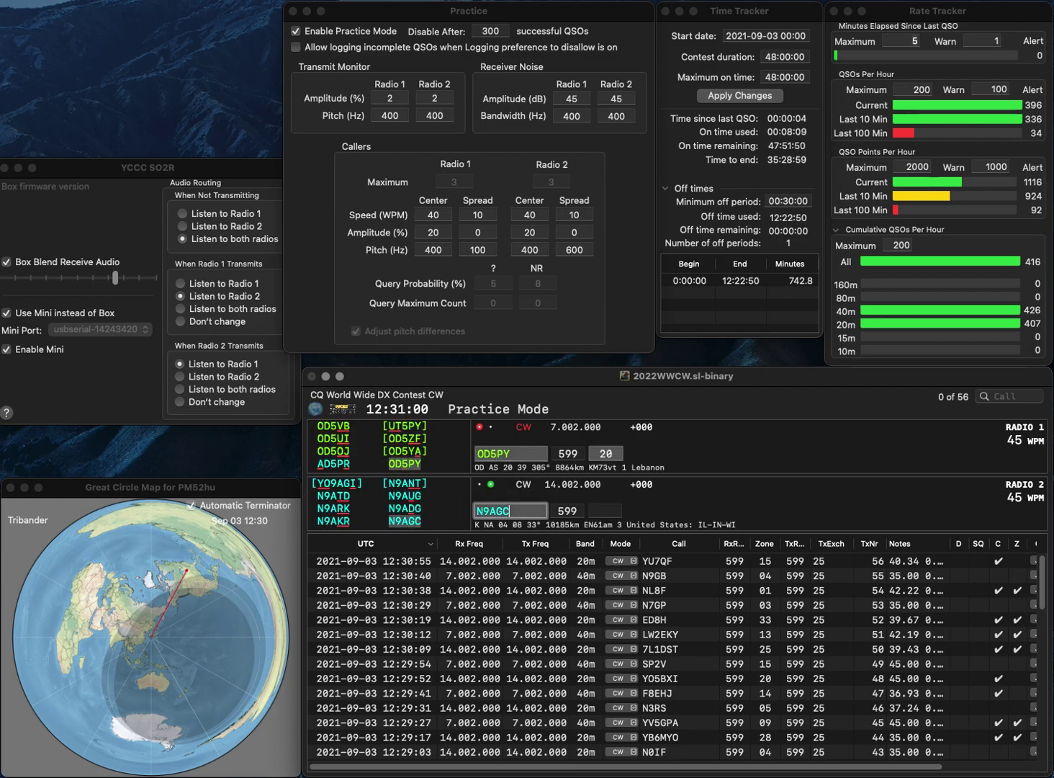
key("Return")
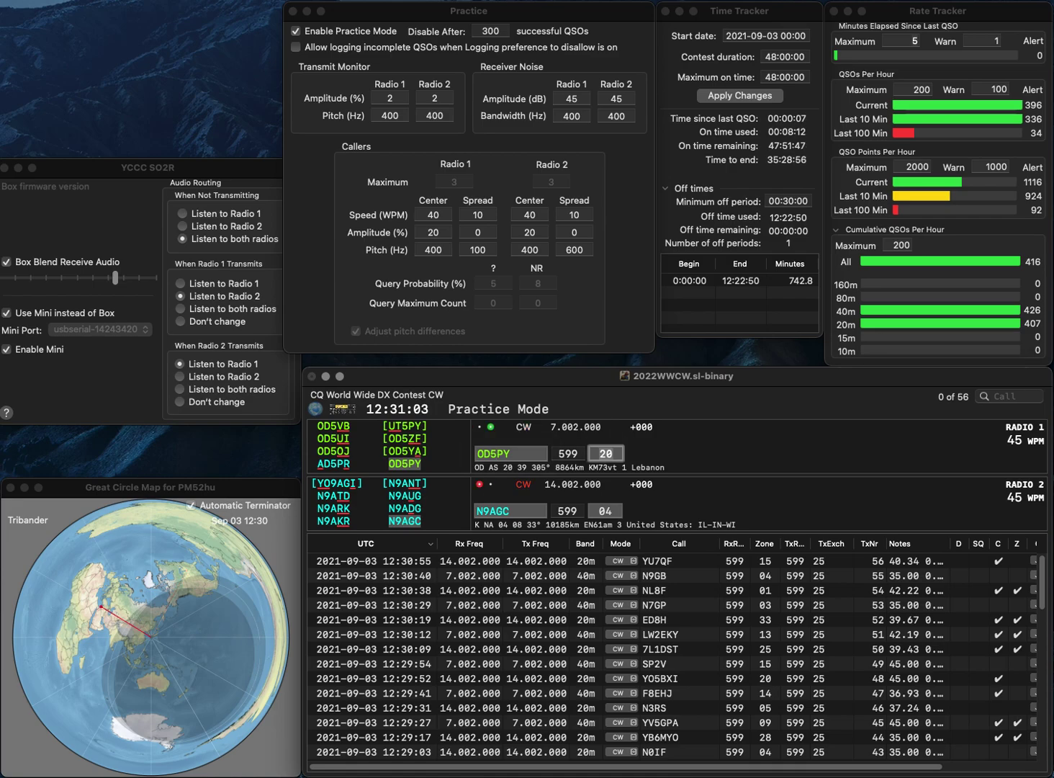
key("Return")
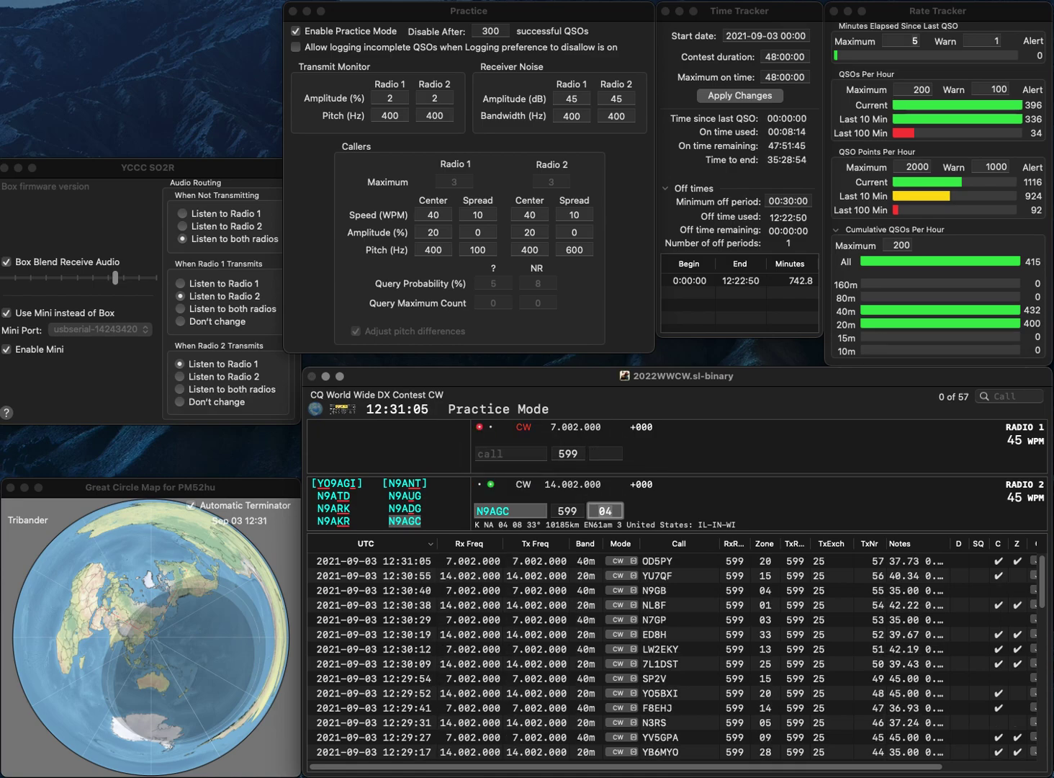
key("Return")
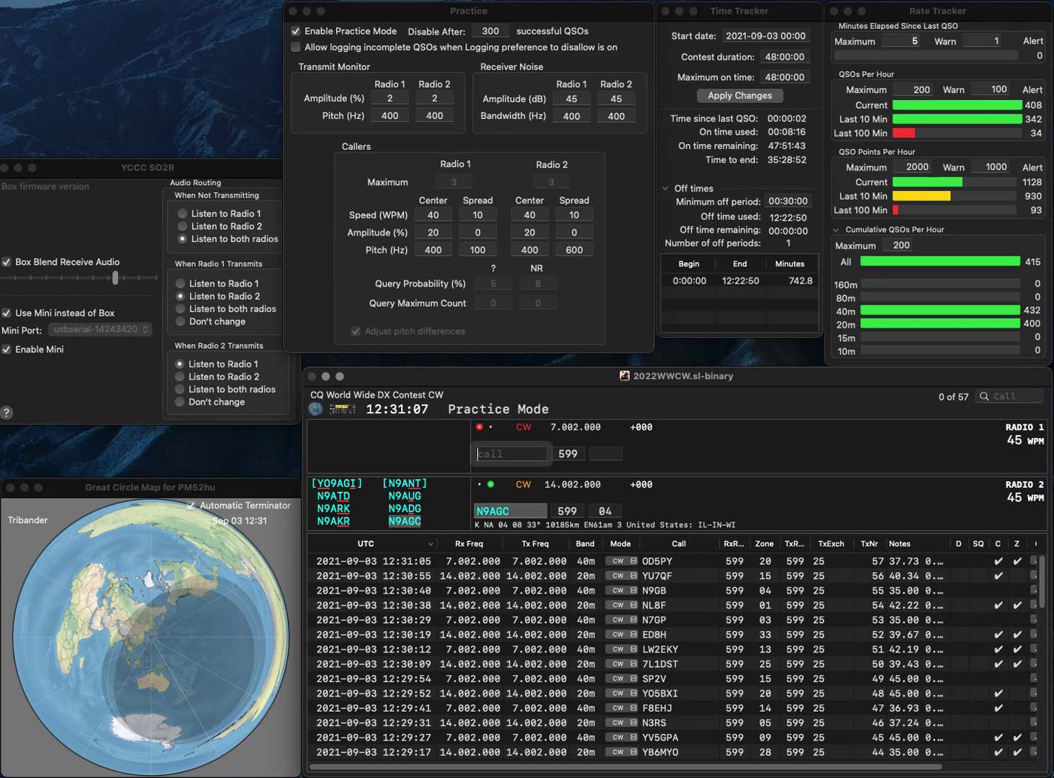
type("DL5ANS")
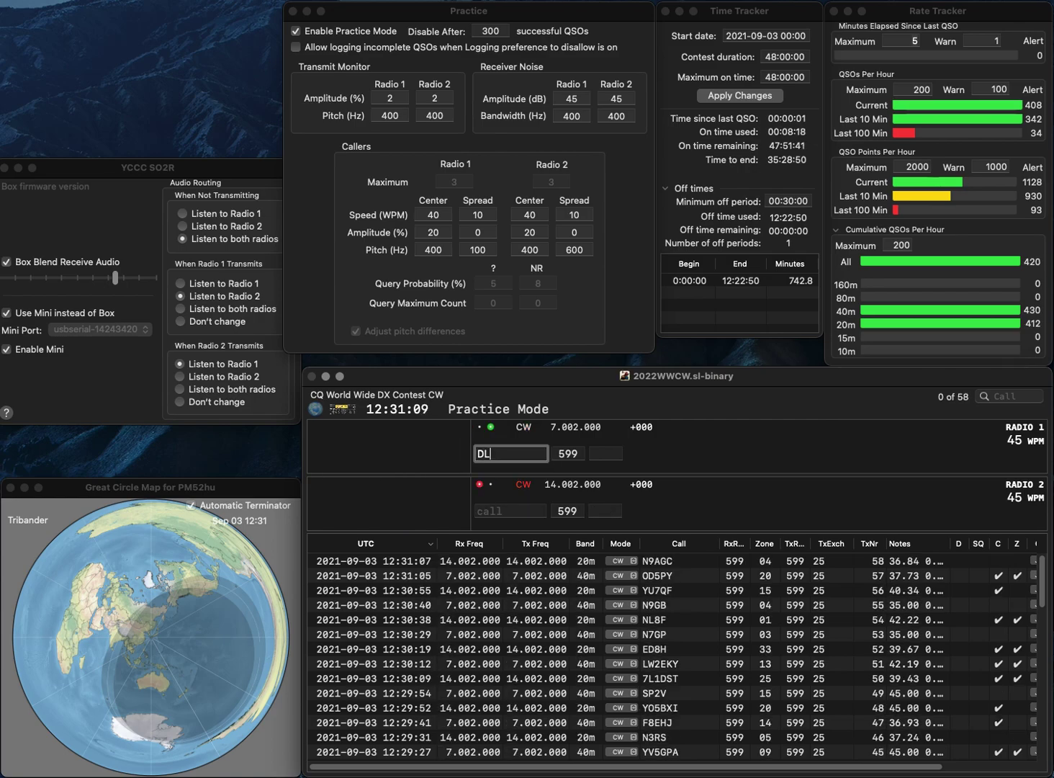
key("Return")
type("OK5SWL")
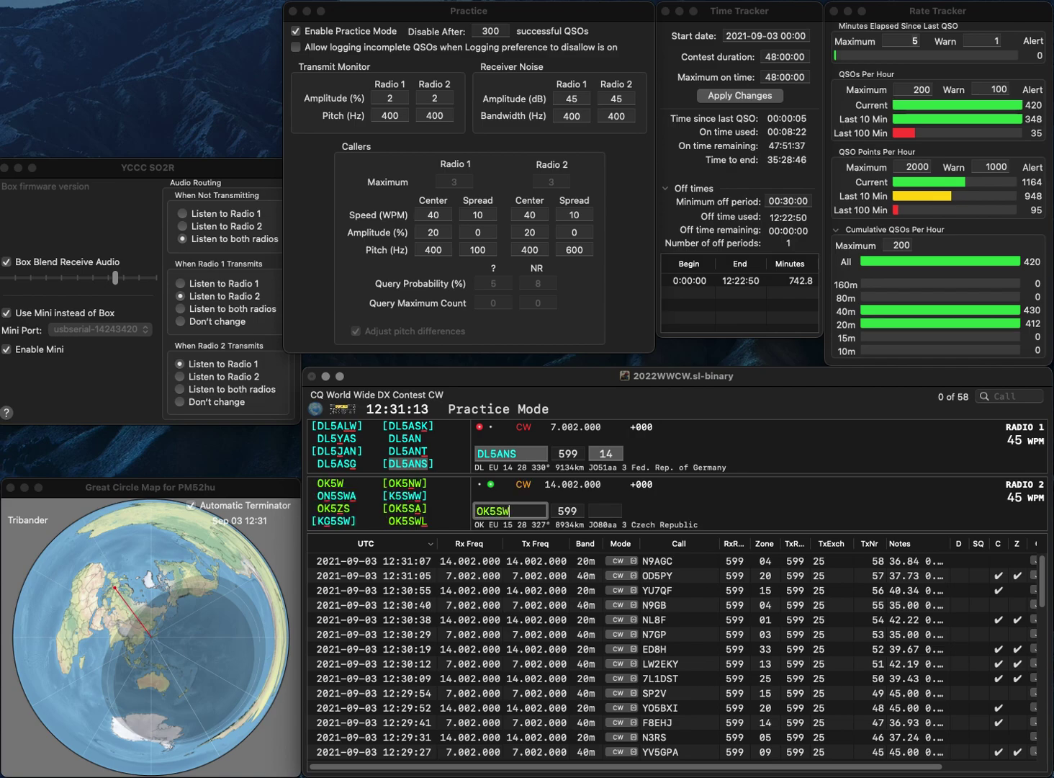
key("Return")
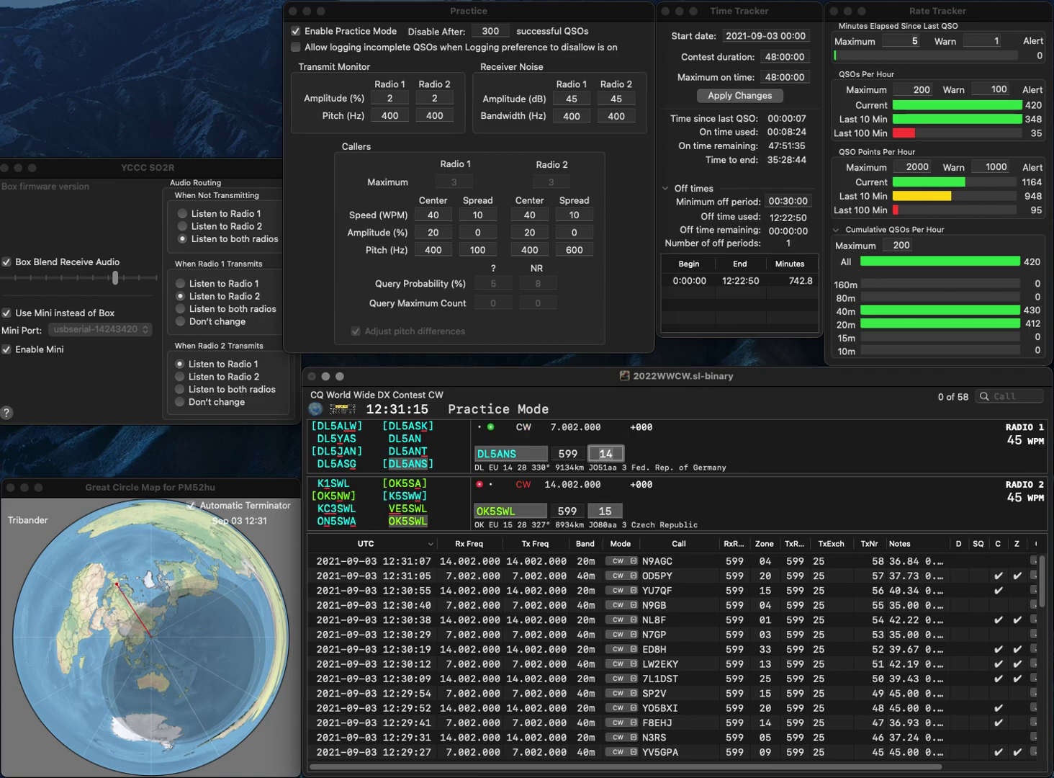
Step: Log DL5ANS on Radio 1 and OK5SWL on Radio 2, and send exchanges to AK2G on Radio 1 and NK4L on Radio 2
key("Return")
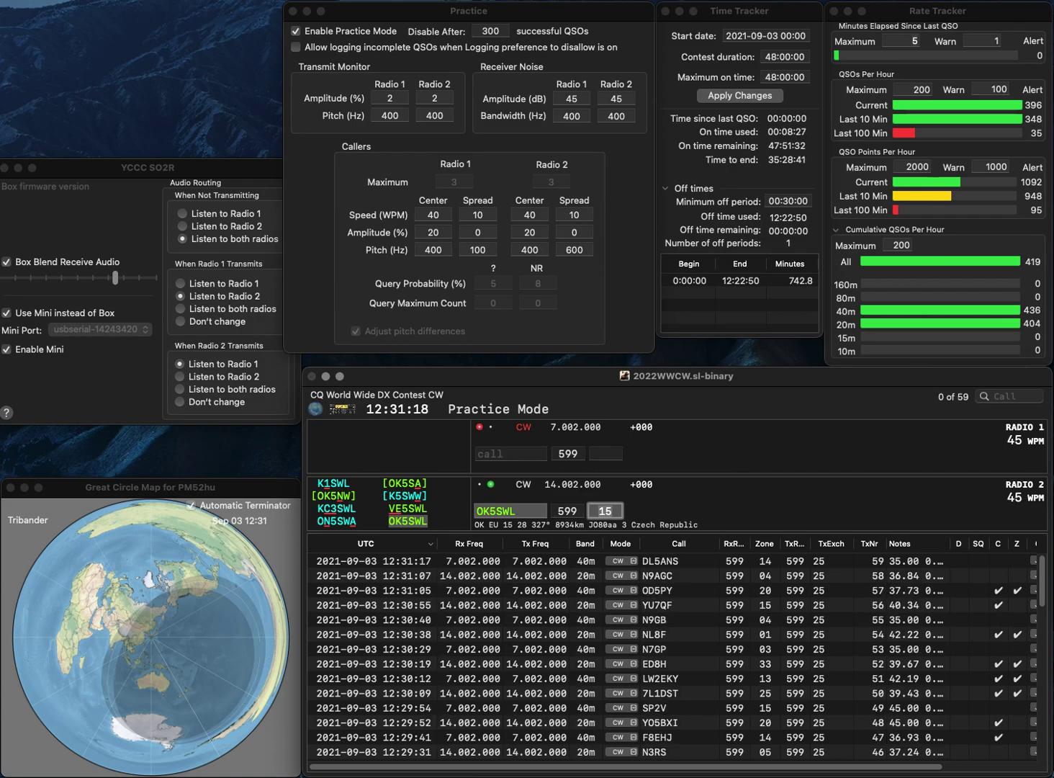
key("Return")
type("AK2G")
key("Return")
type("NK4L")
key("Return")
key("Tab")
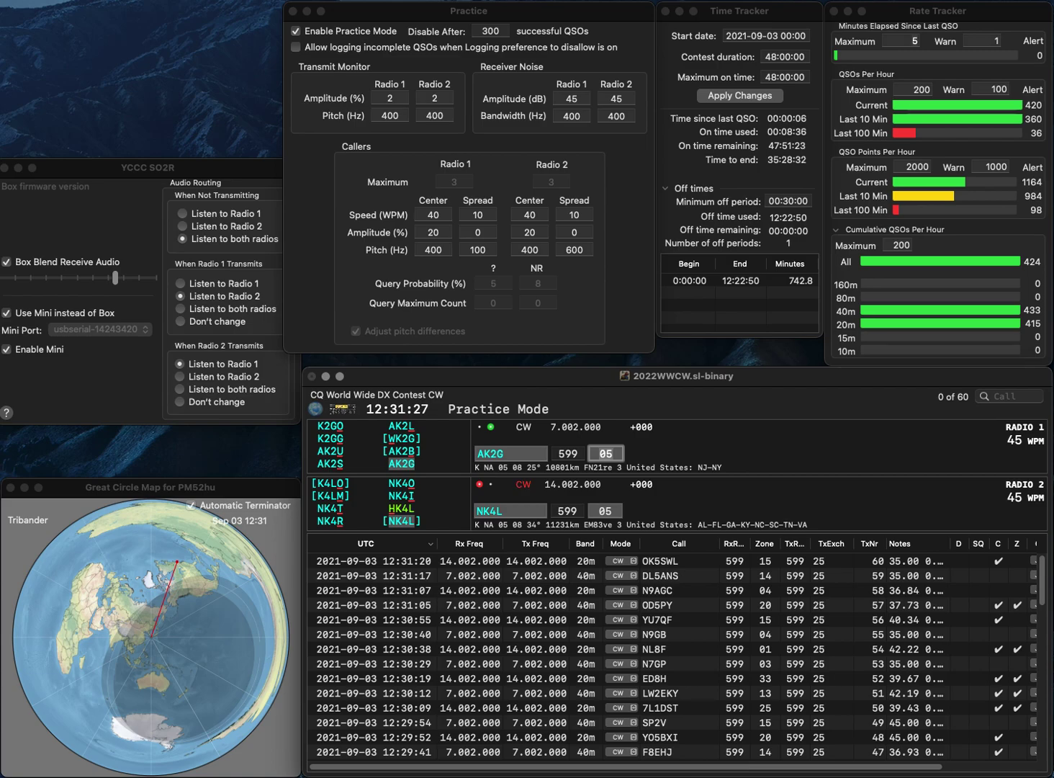
key("Return")
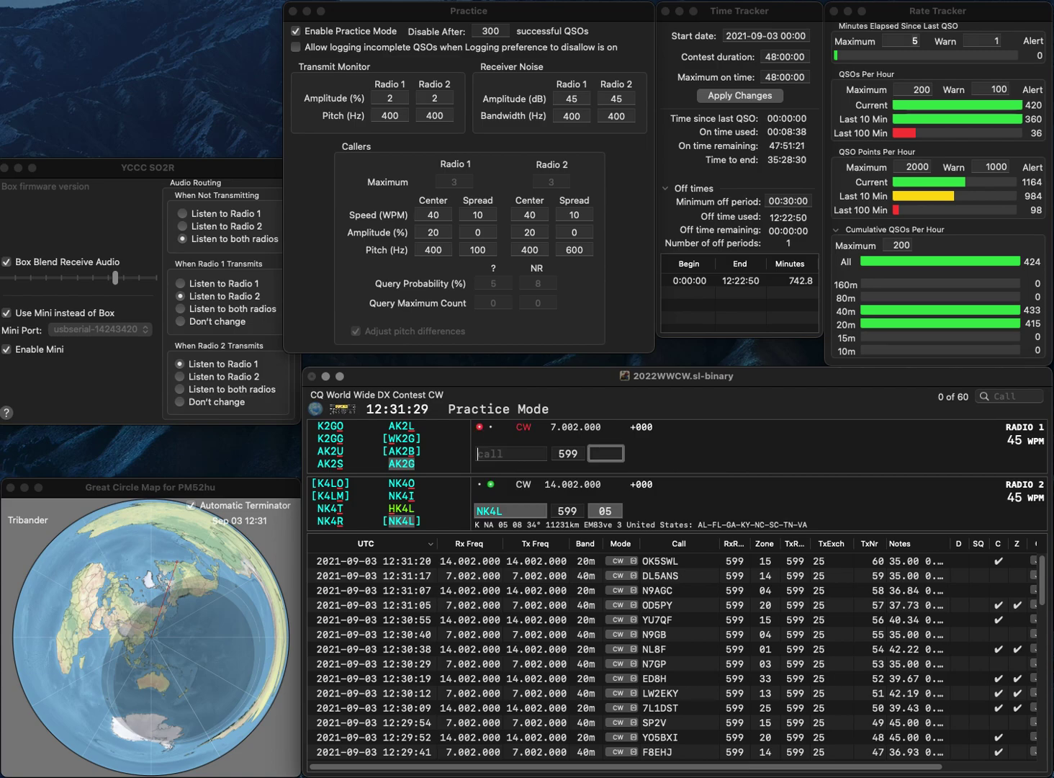
key("BackSpace")
type("3")
key("Return")
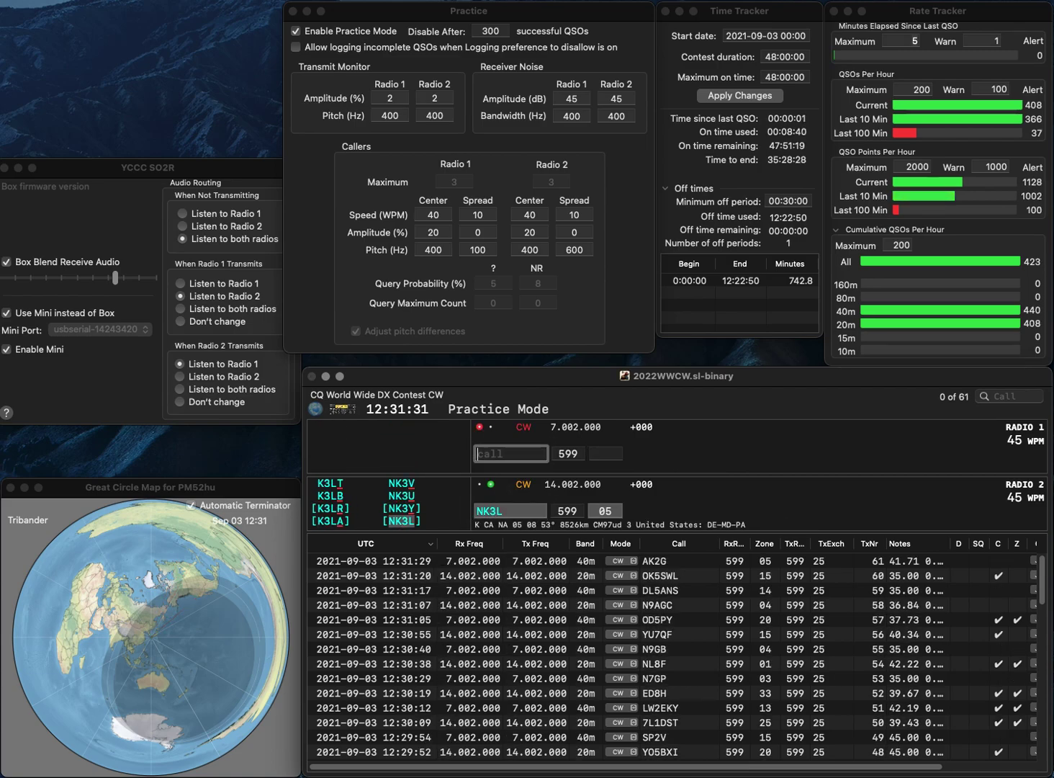
Step: Answer DM3G on Radio 1 with the exchange and log NK3L on Radio 2
type("DM3")
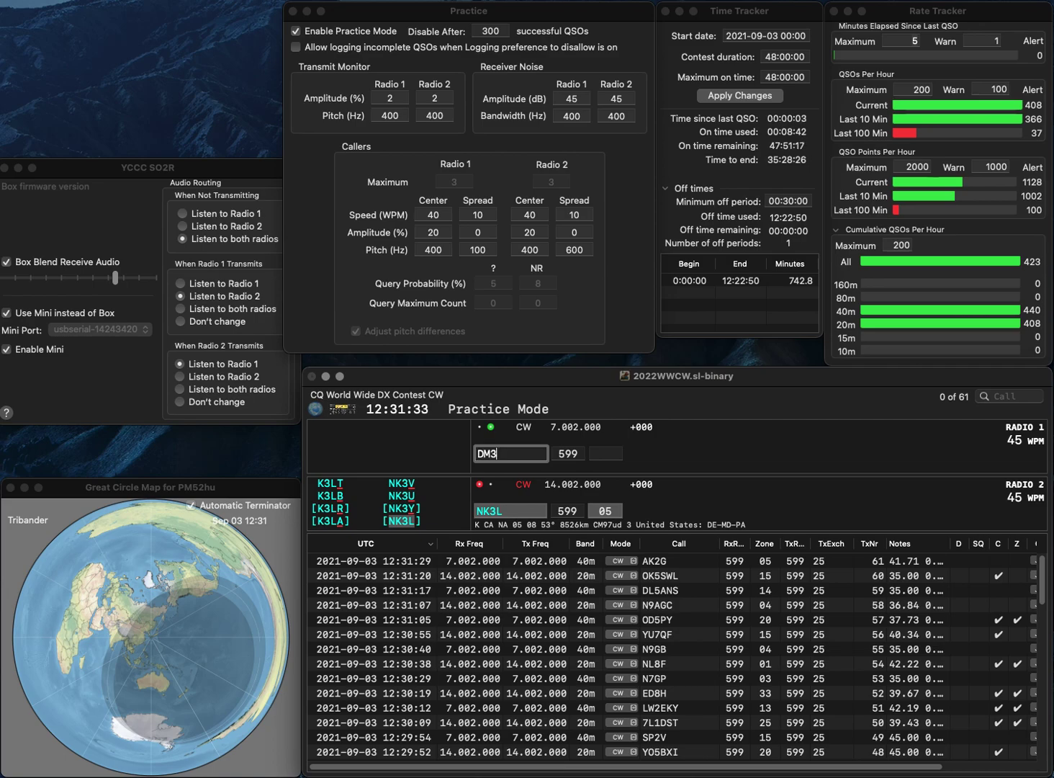
type("G")
key("Return")
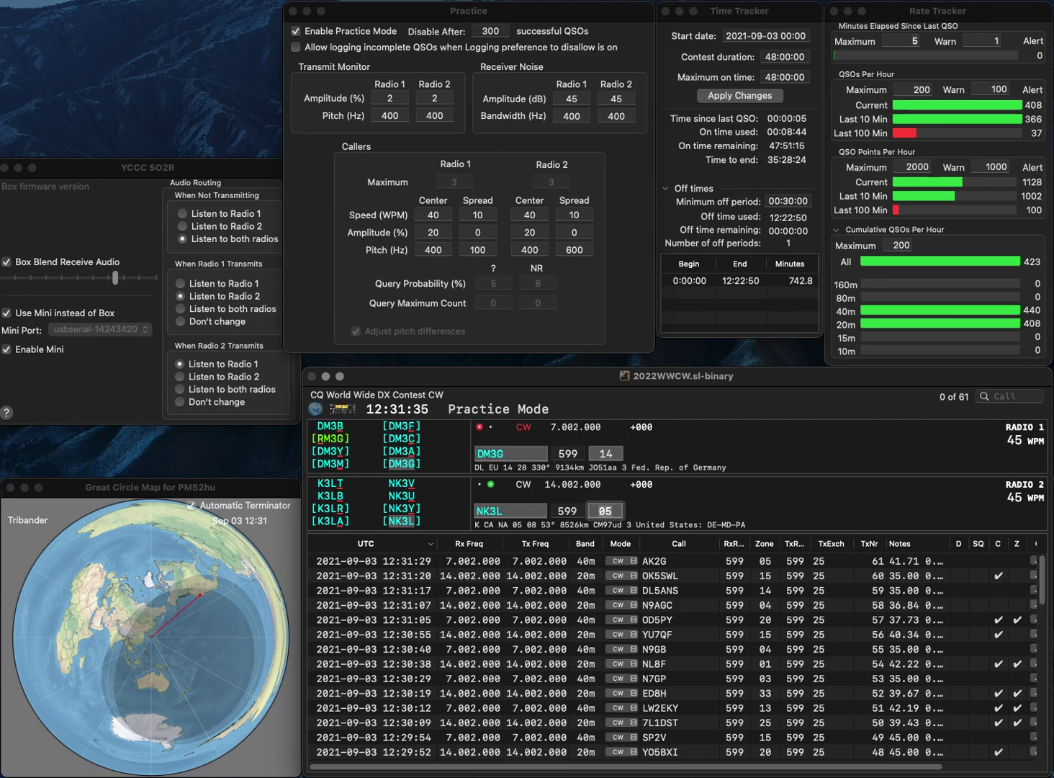
key("Return")
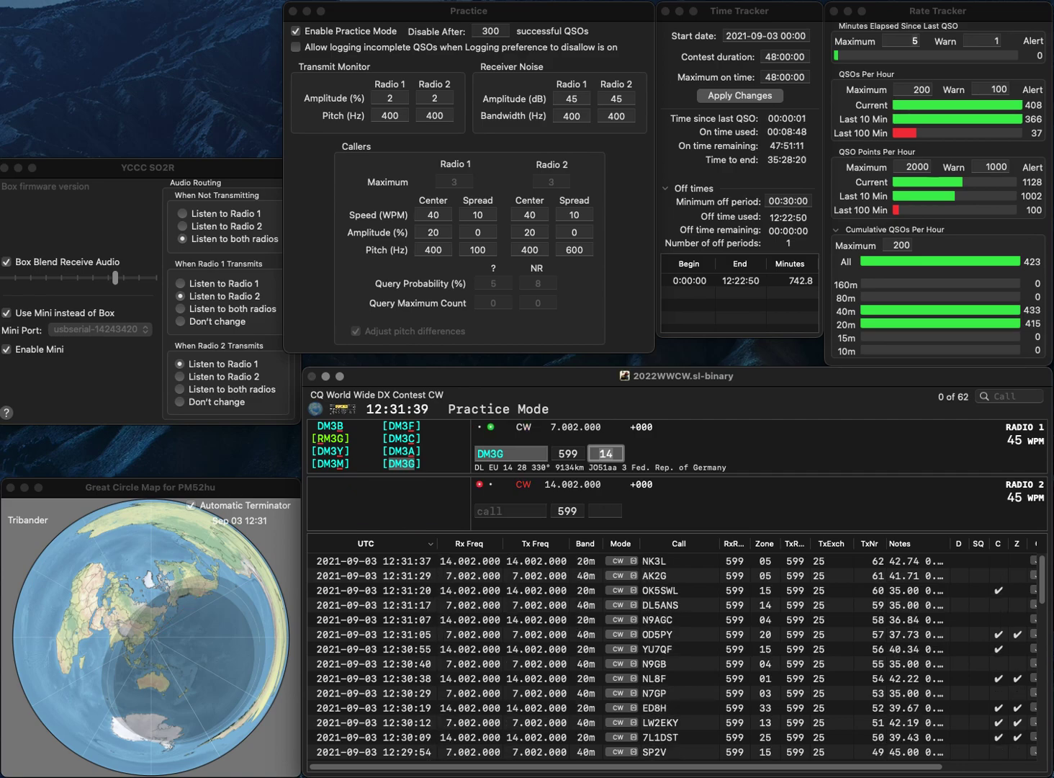
Step: Correct the last letter of the Radio 1 call to make it DM3C and send the corrected call
key("space")
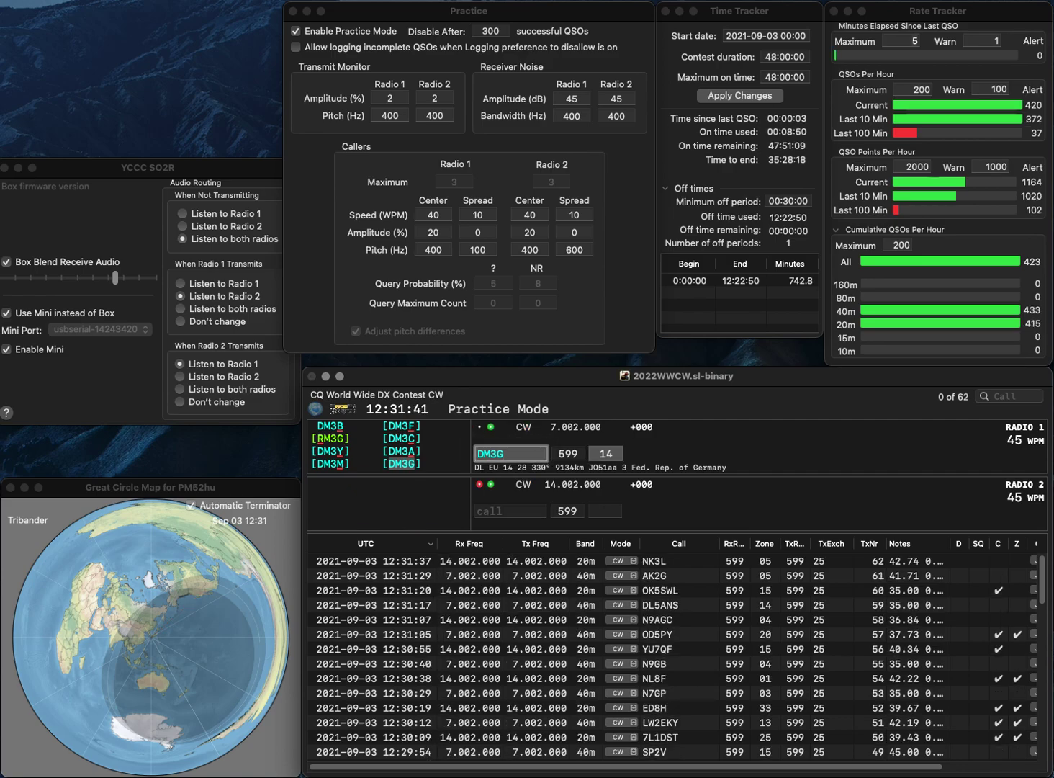
key("Down")
key("Up")
key("Return")
key("BackSpace")
type("C")
key("Return")
type("IZ8HUW")
key("Return")
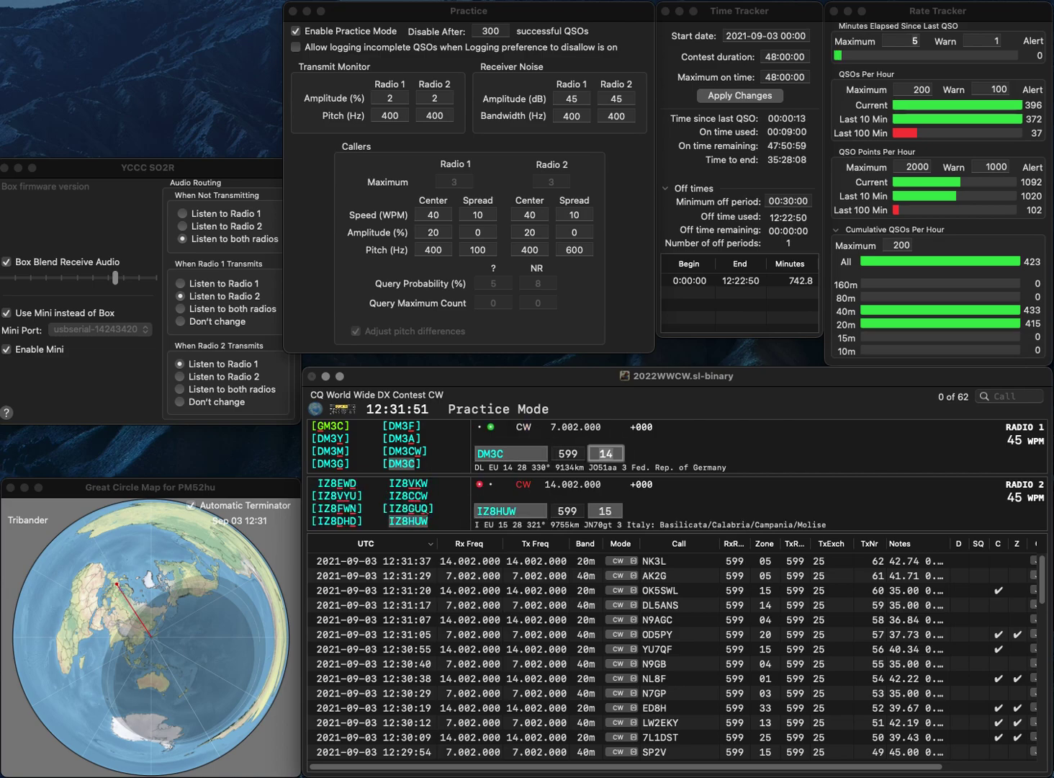
key("Return")
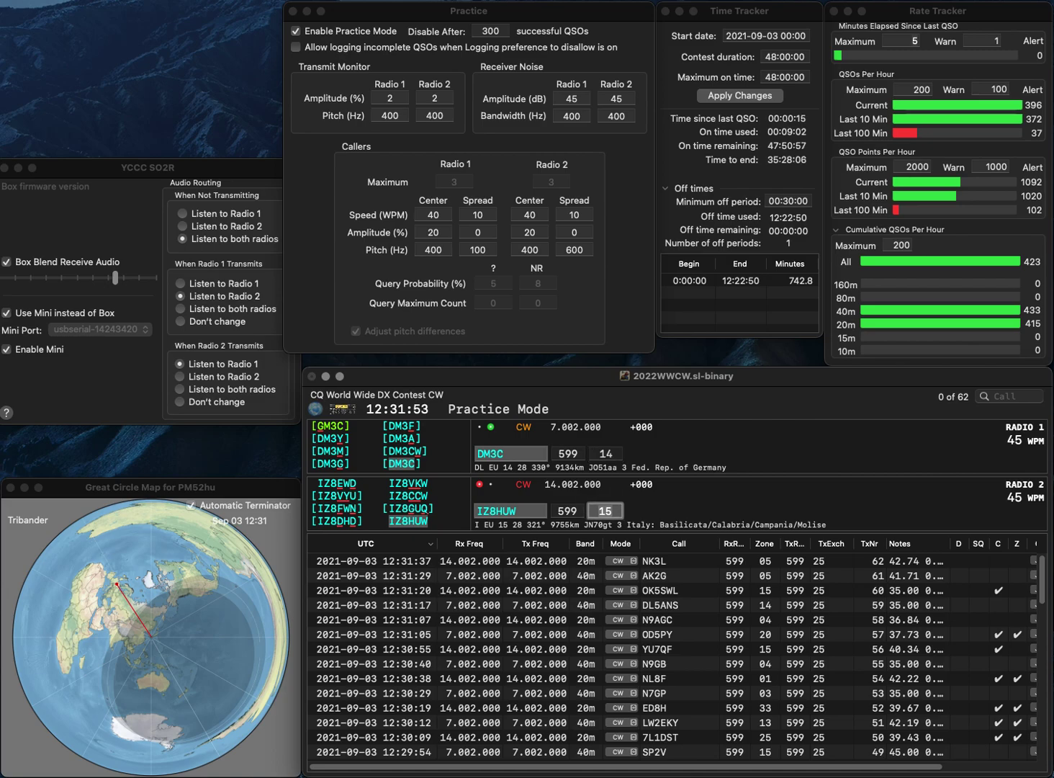
key("Return")
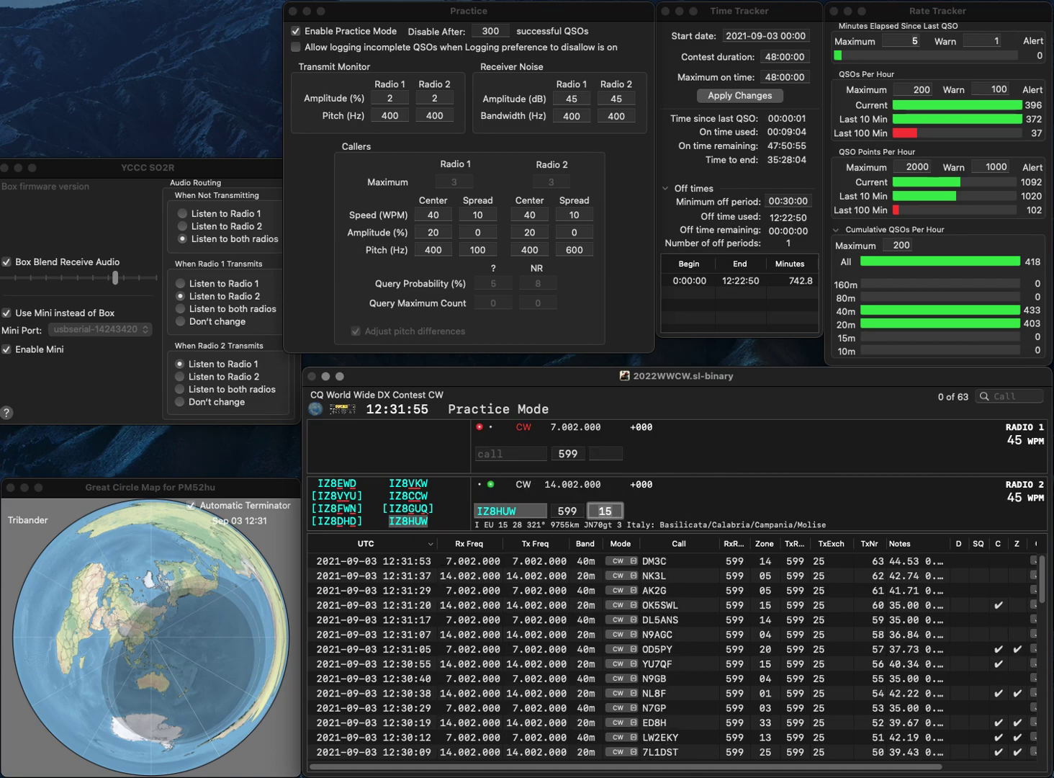
Step: Answer IO4X on Radio 1 with the exchange and send the partial call NHWA on Radio 2
type("IO4X")
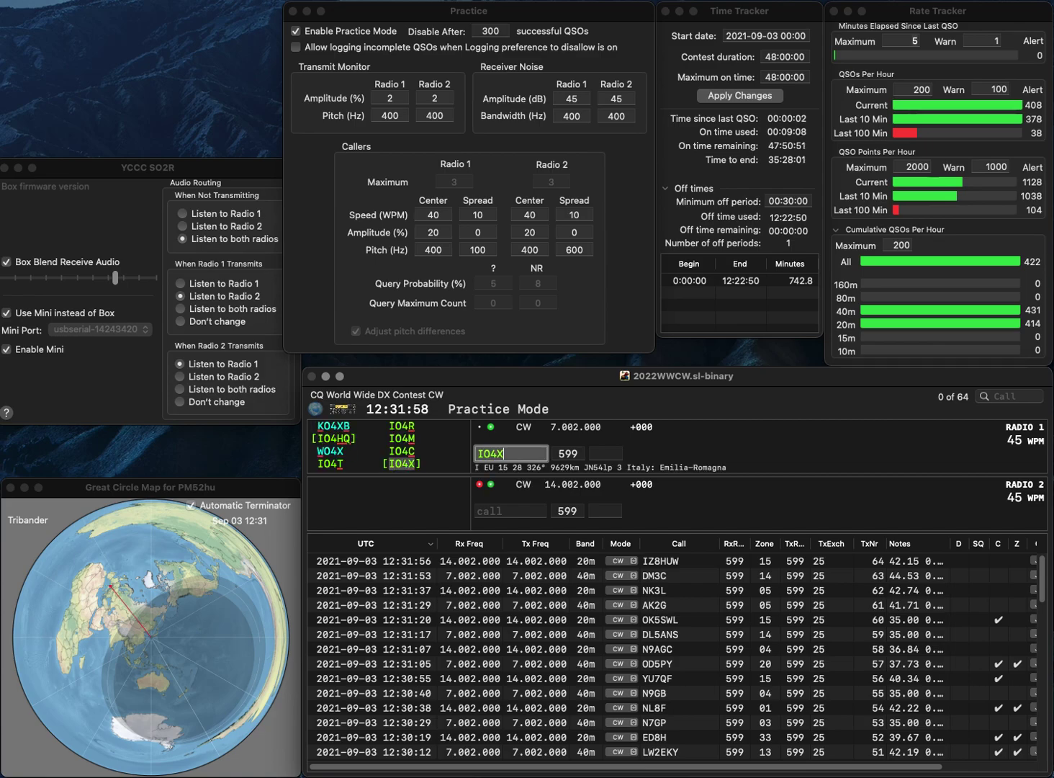
key("Return")
type("NHWA")
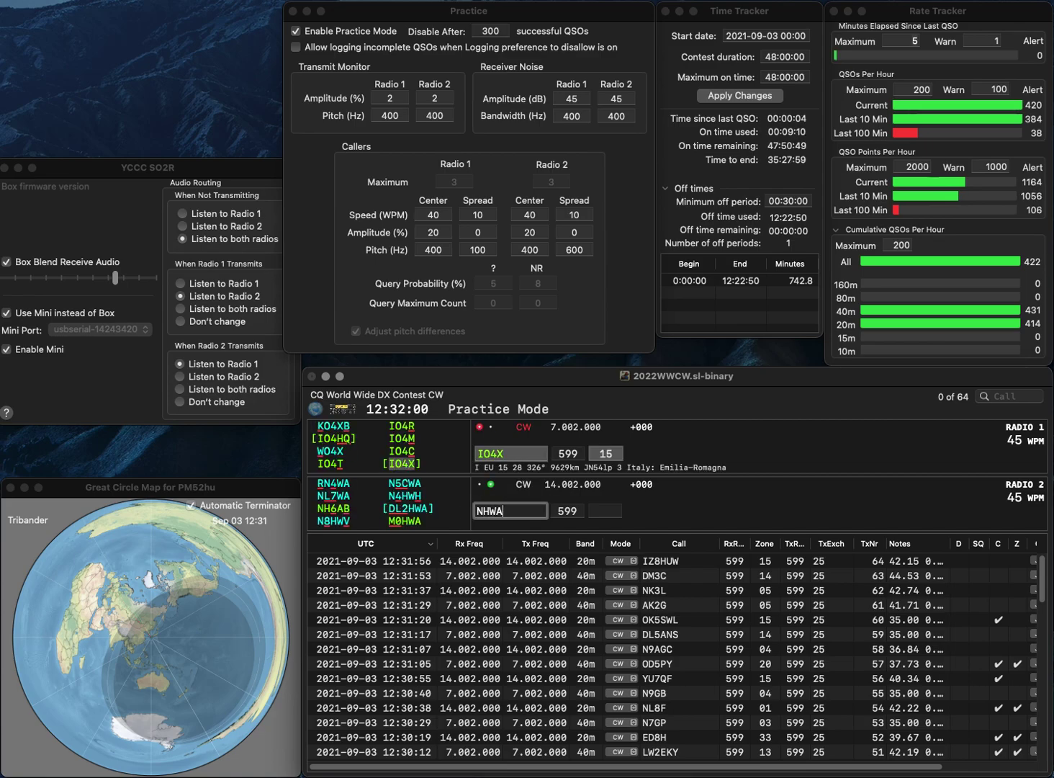
key("Return")
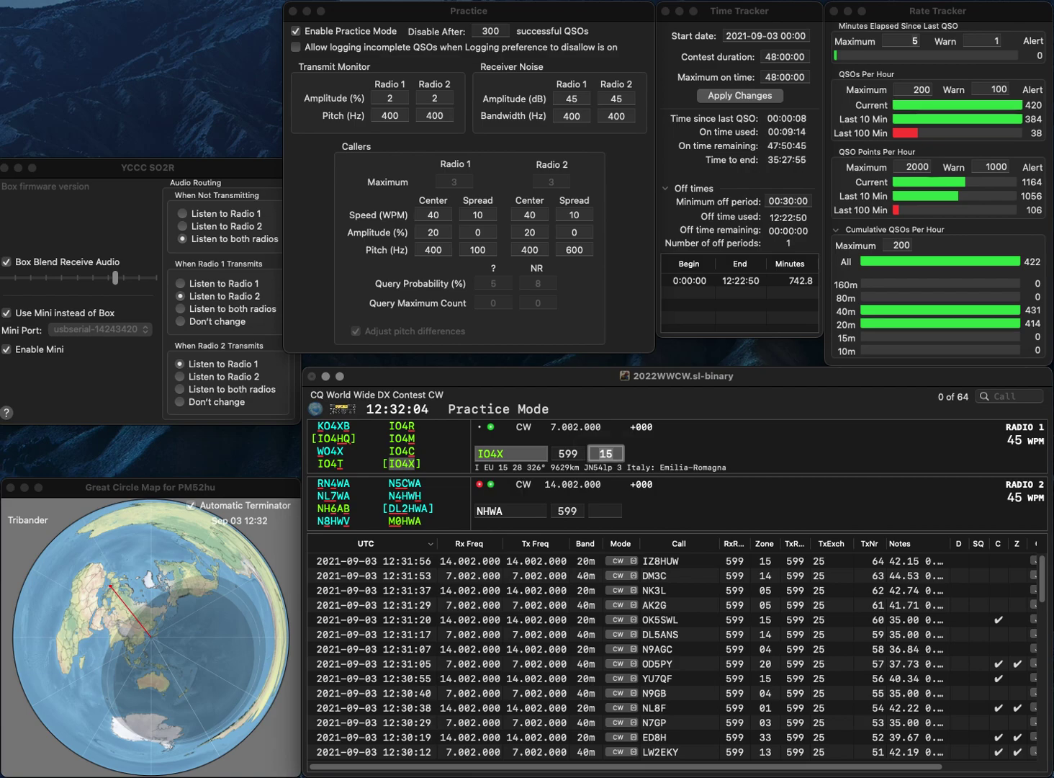
Step: Log IO4X on Radio 1, correct the Radio 2 call to N5CWA and send the exchange
key("Return")
key("Left")
key("BackSpace")
type("5C")
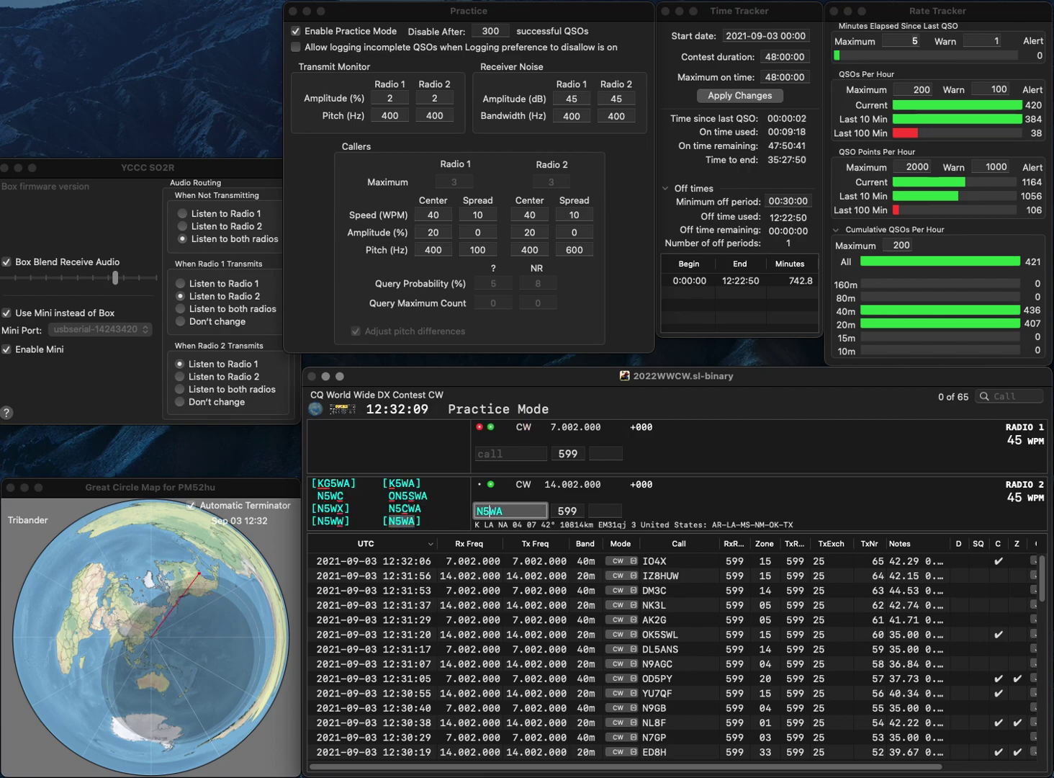
key("Return")
Step: Complete the Radio 1 call as F4GYM, send its exchange and log N5CWA on Radio 2
type("GY")
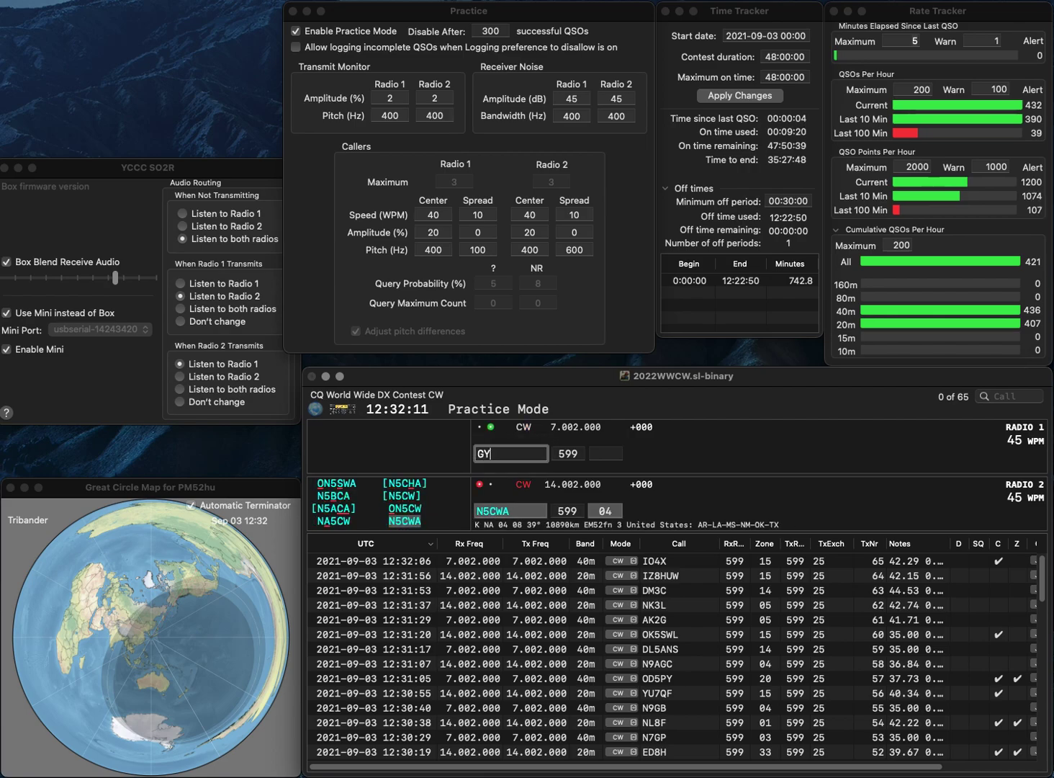
key("Left")
type("M")
type("F4")
key("Return")
key("Return")
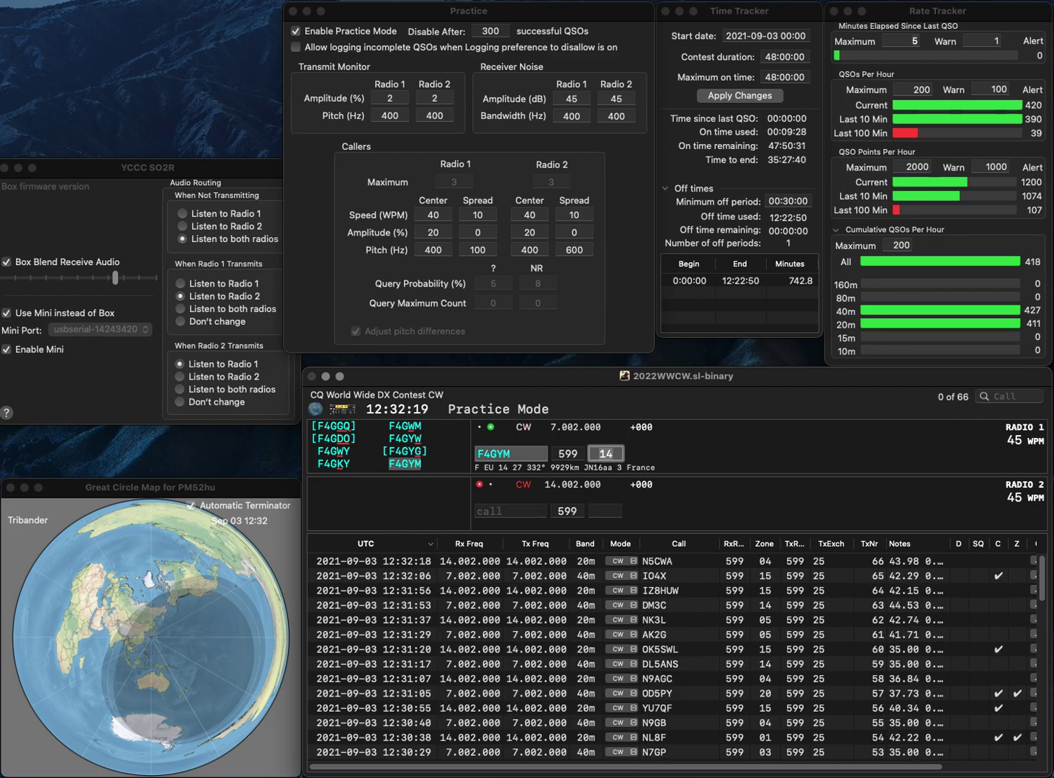
key("Return")
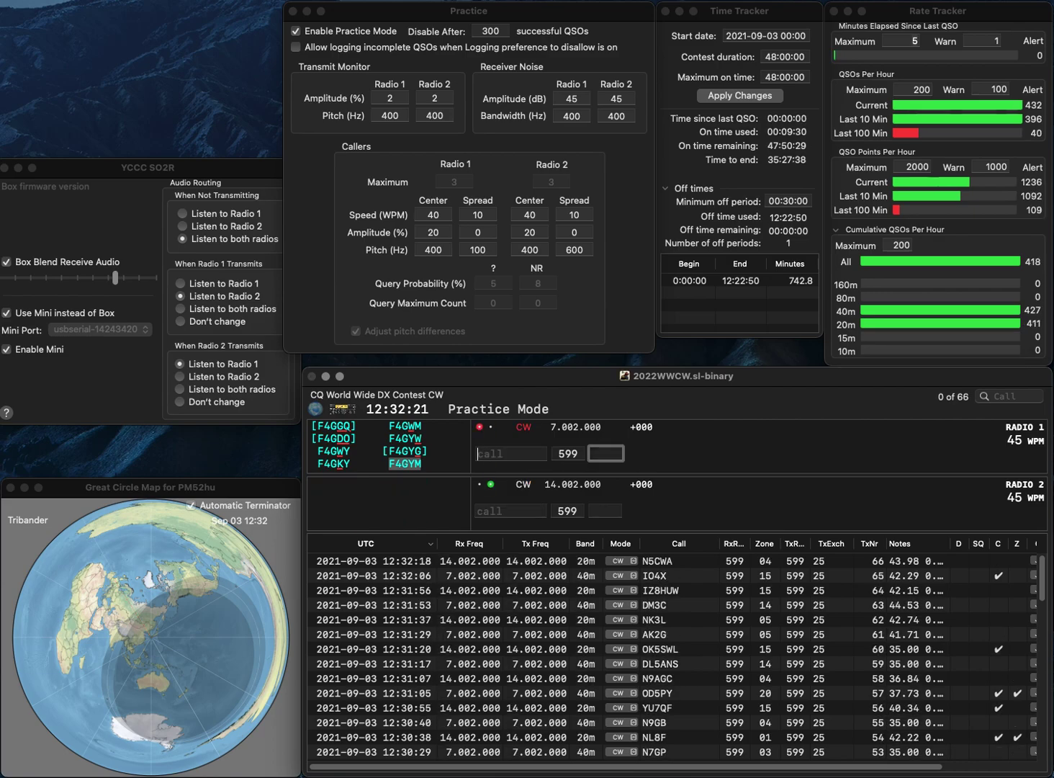
type("N3D")
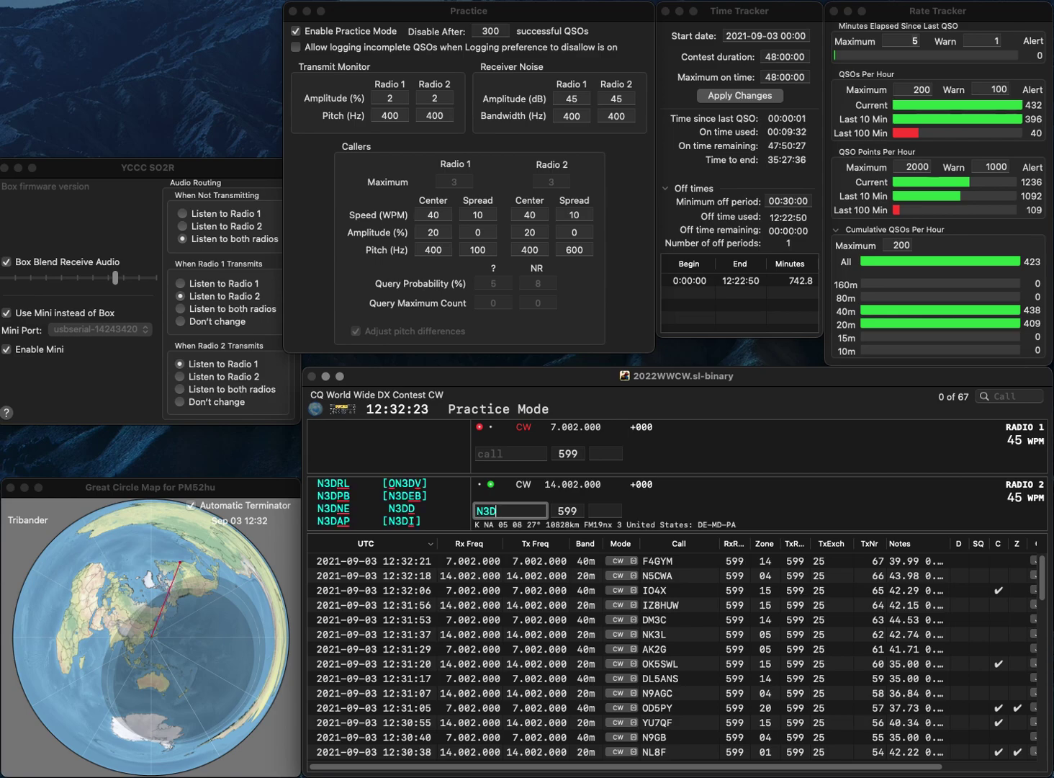
type("UE")
key("Return")
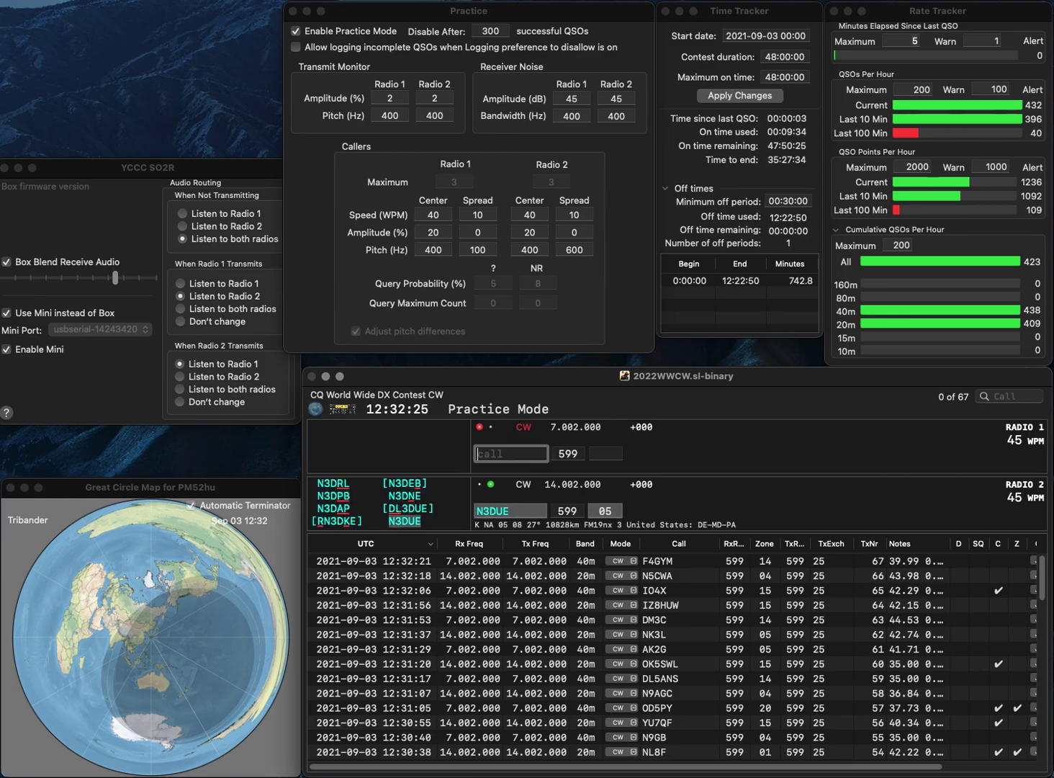
type("F5")
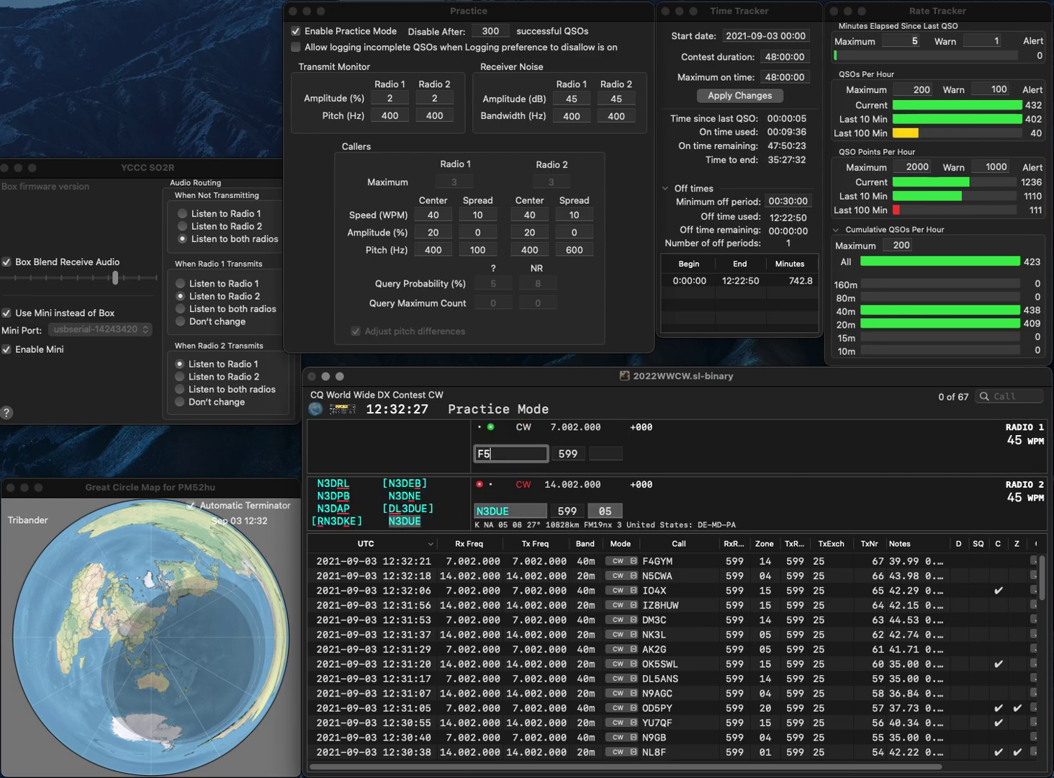
type("UB")
key("Return")
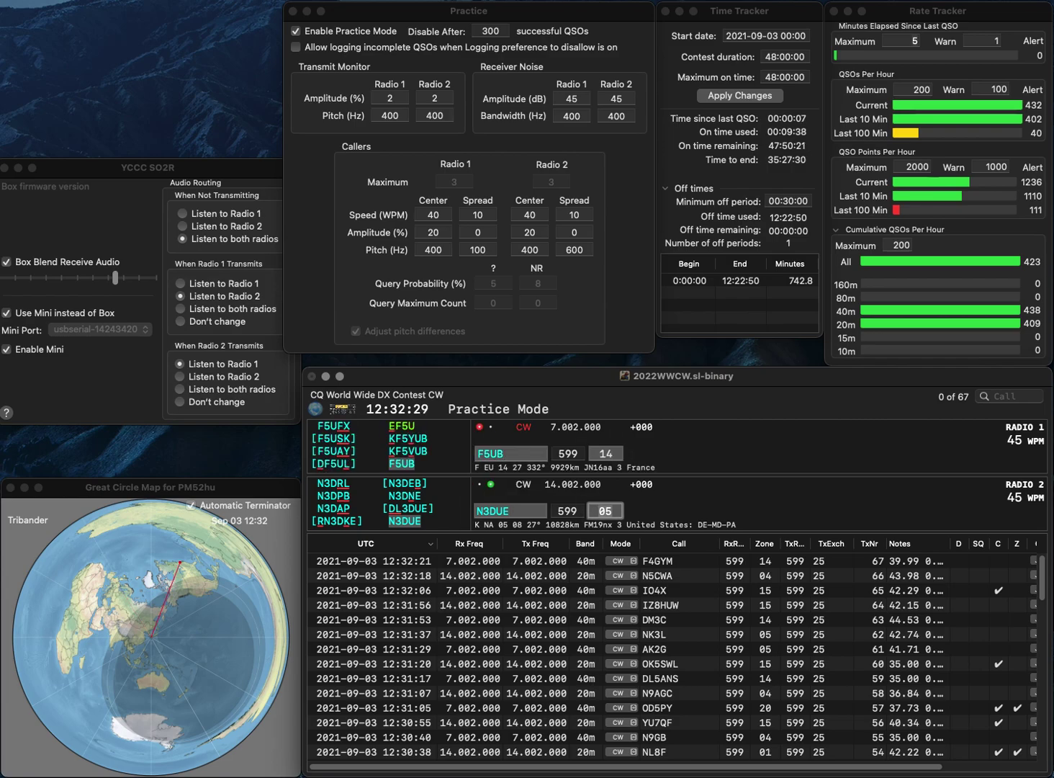
key("Return")
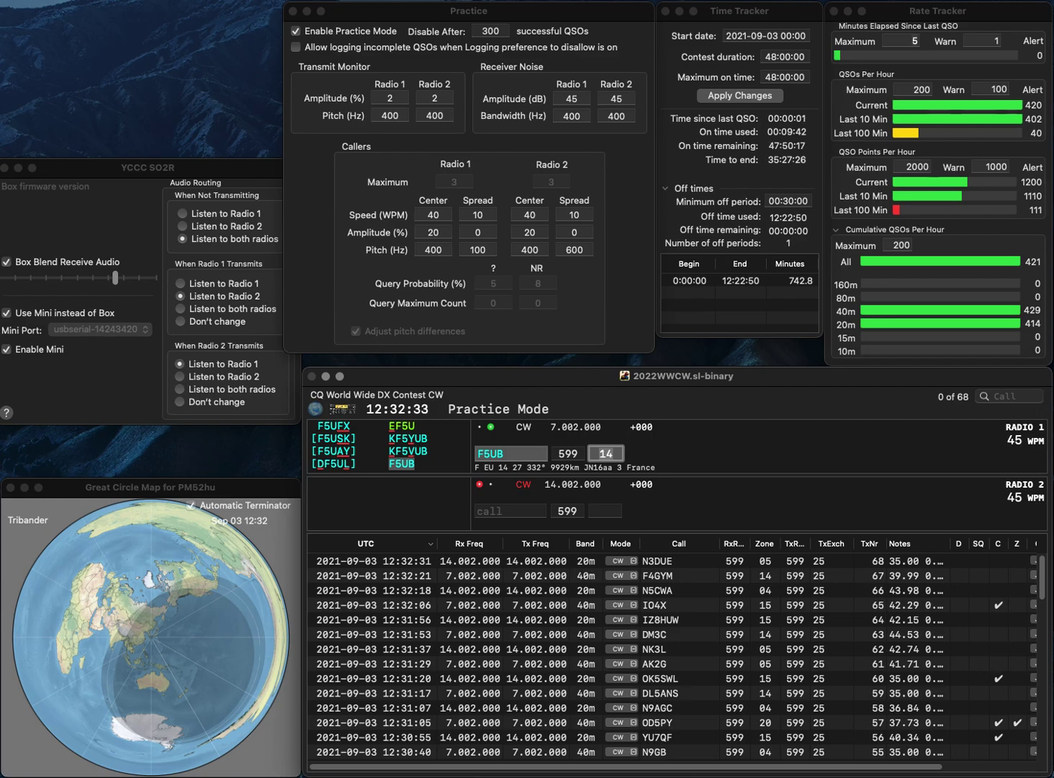
key("Return")
type("DL1OJ")
key("Return")
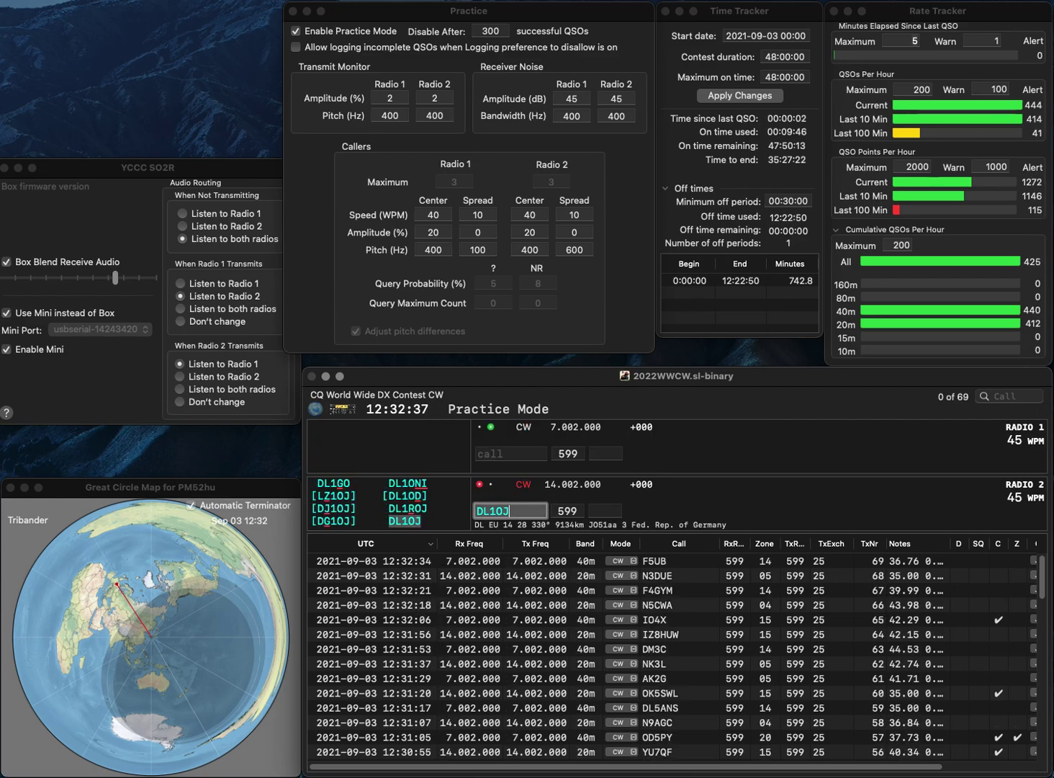
type("AK7MG")
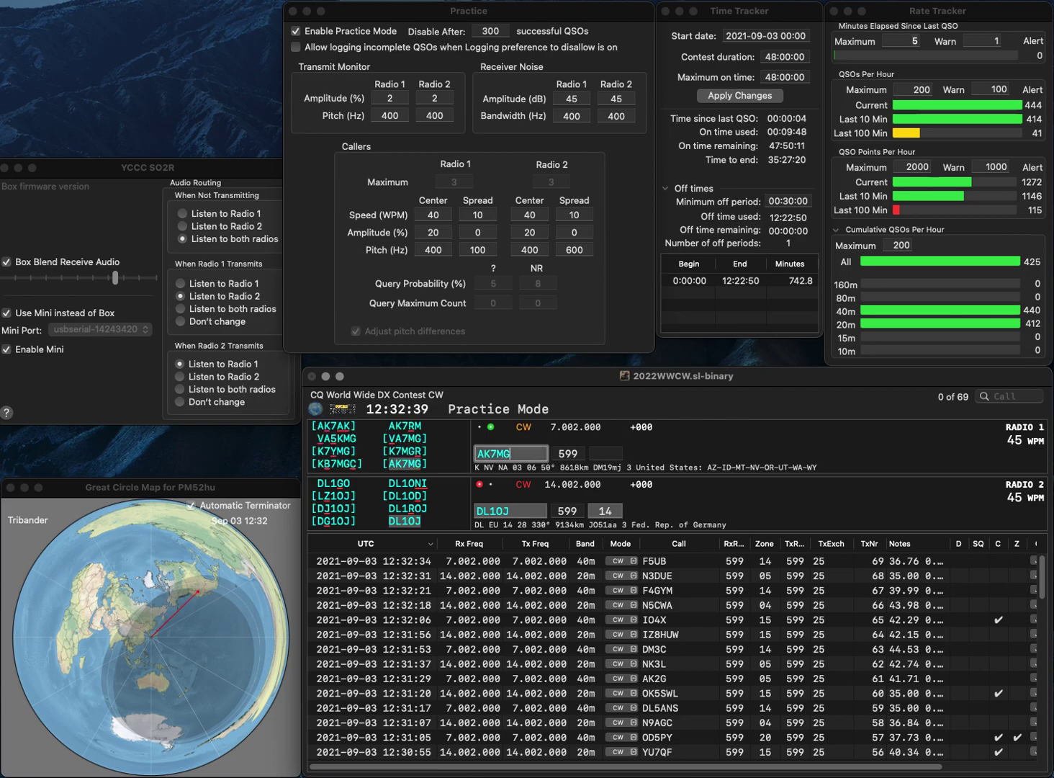
key("Return")
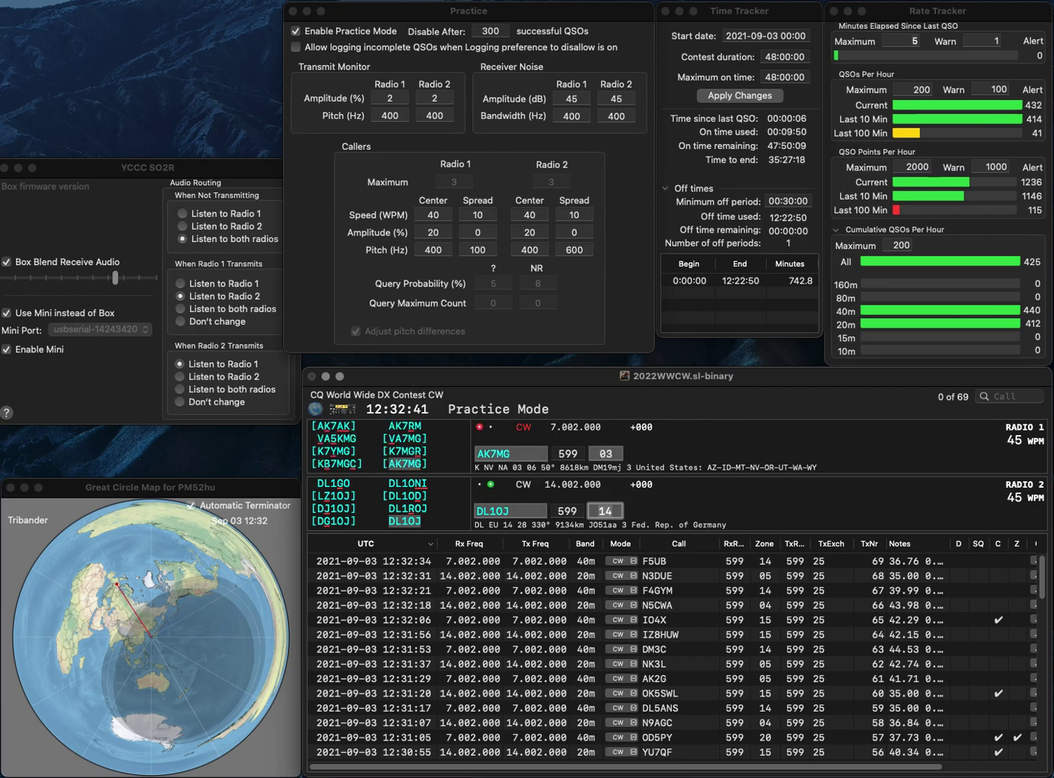
key("Return")
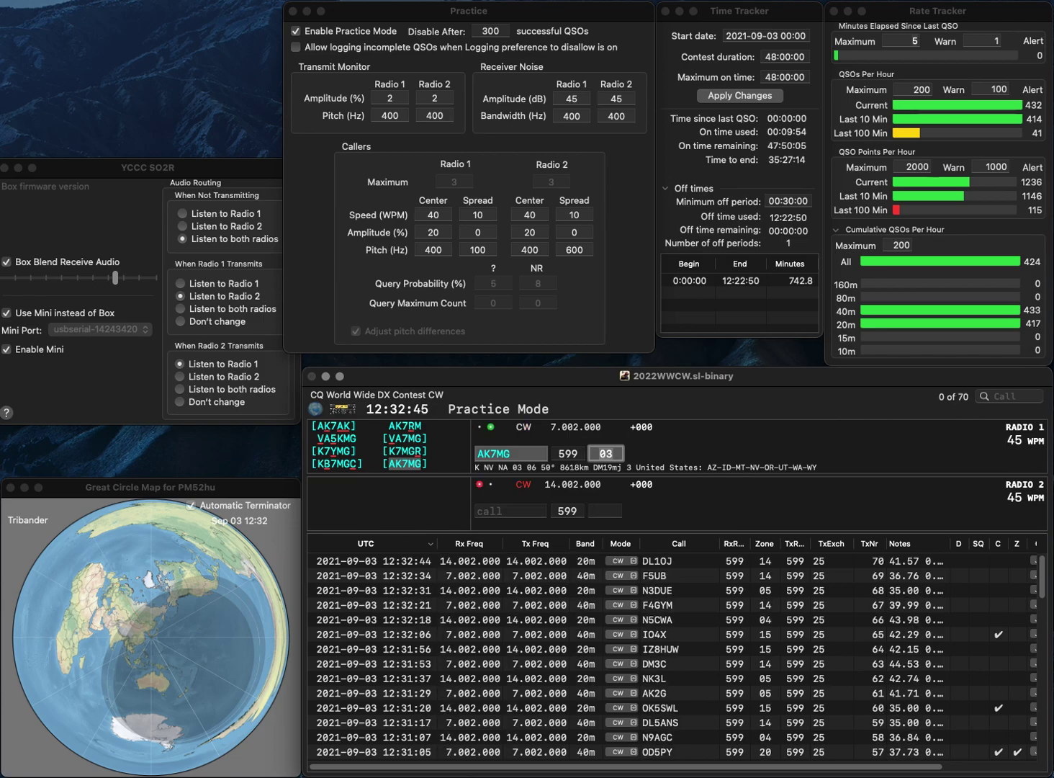
key("Return")
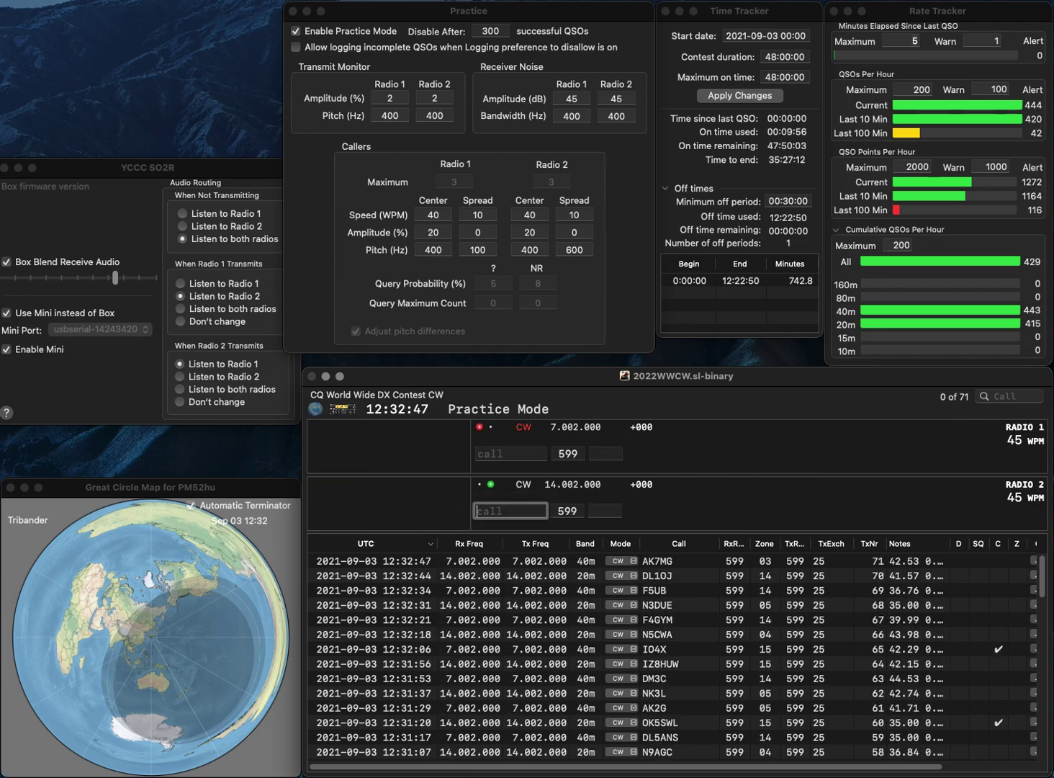
type("G")
key("BackSpace")
type("KK6OKU")
key("Return")
type("KN4TNT")
key("Return")
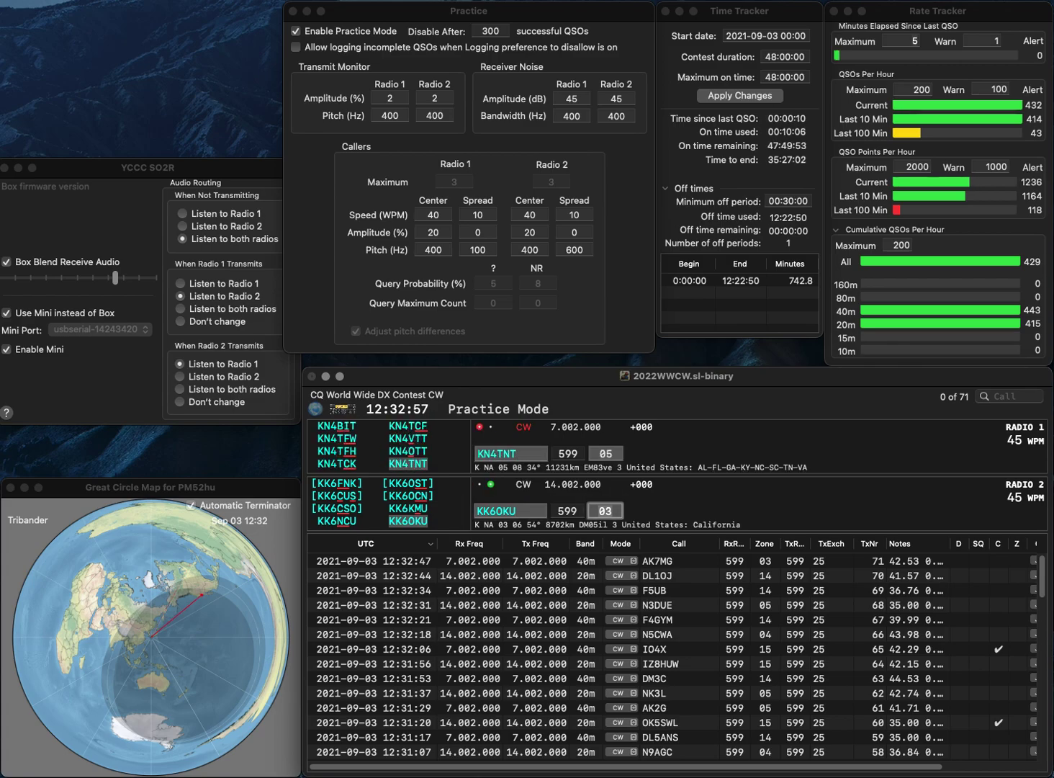
key("Return")
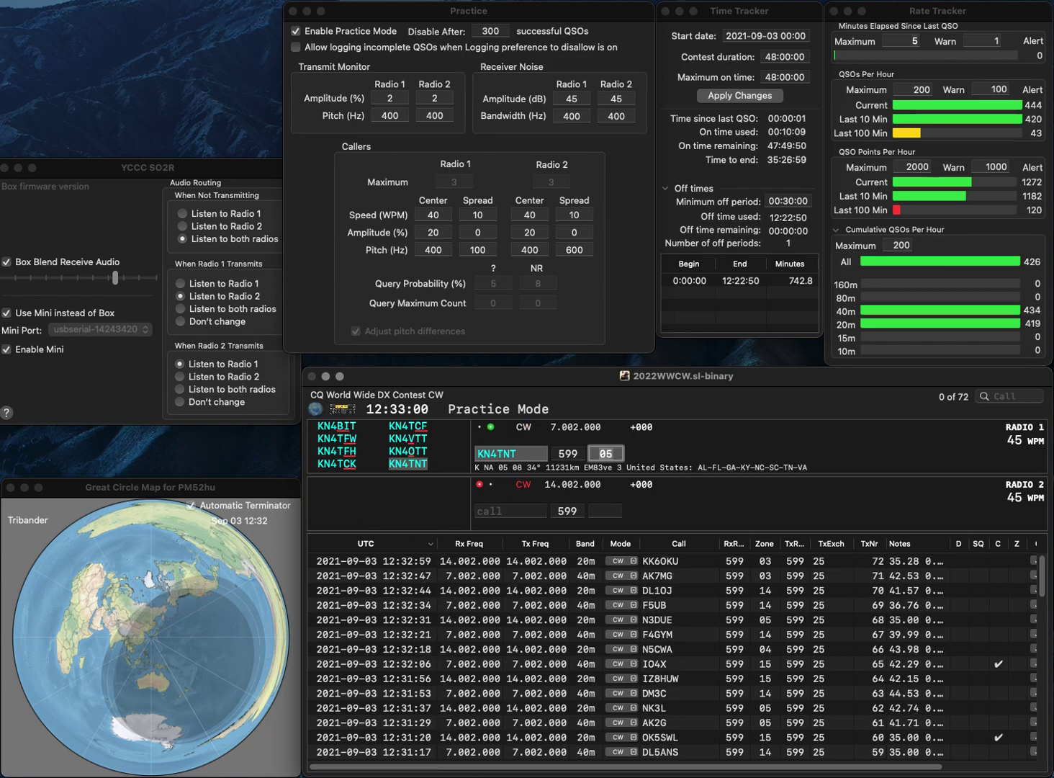
key("Return")
type("GB60ATG")
key("Return")
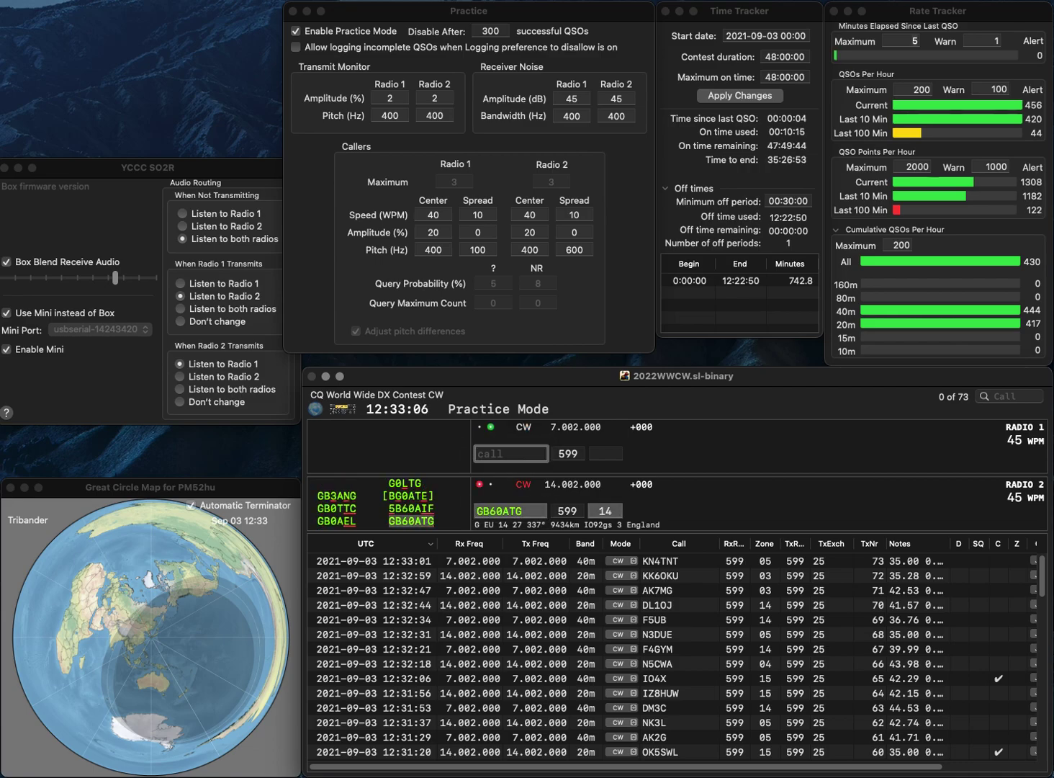
type("ON4OM")
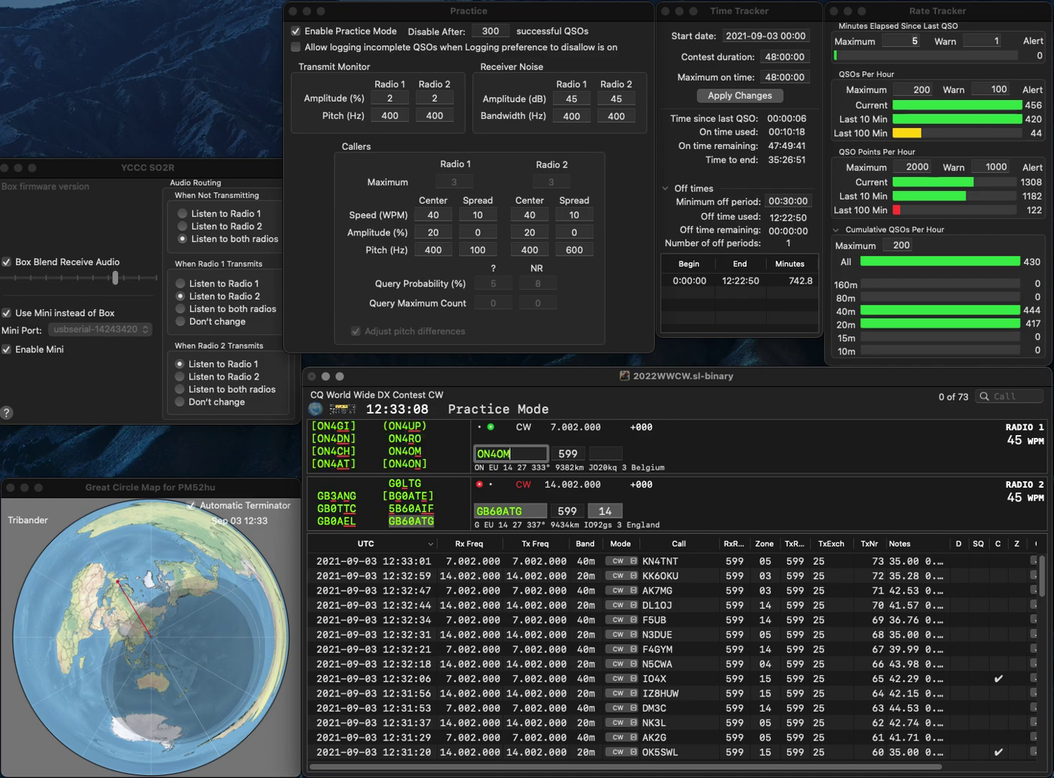
key("Return")
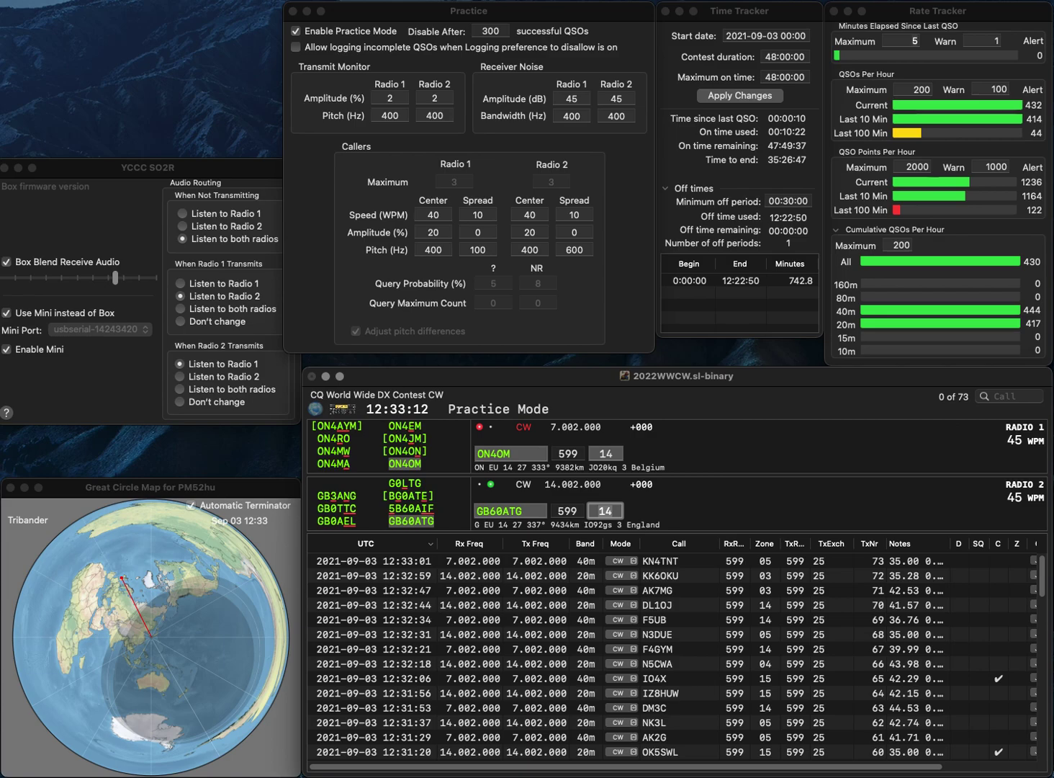
key("Return")
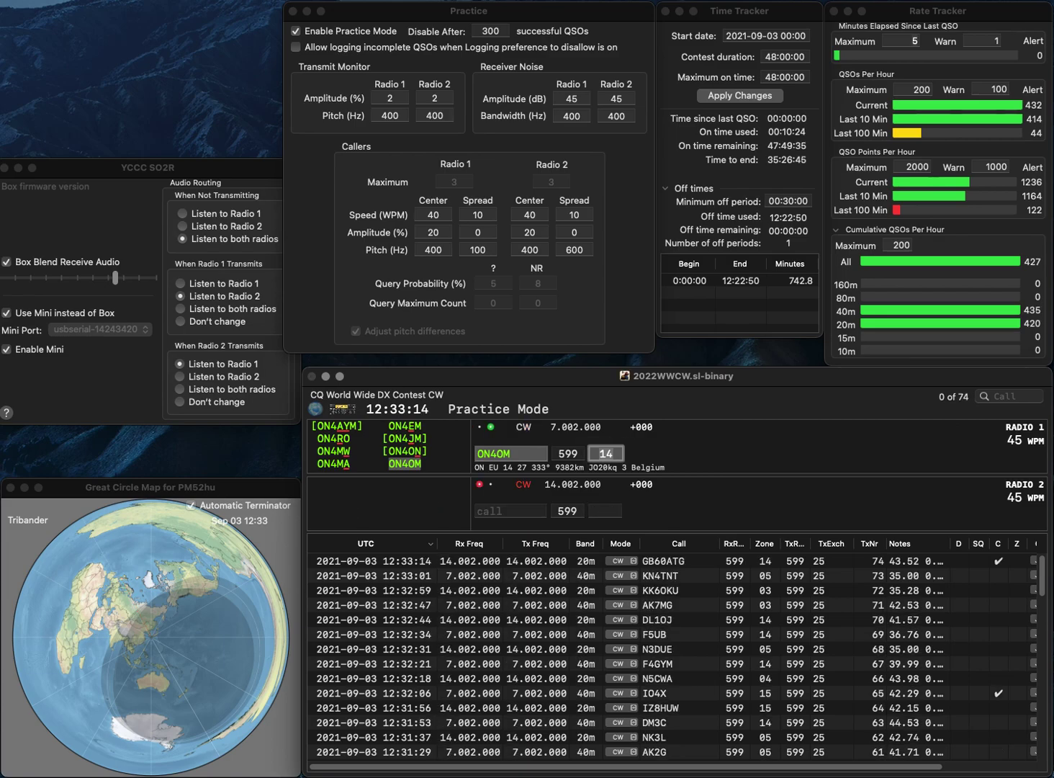
key("Return")
type("N4JKO")
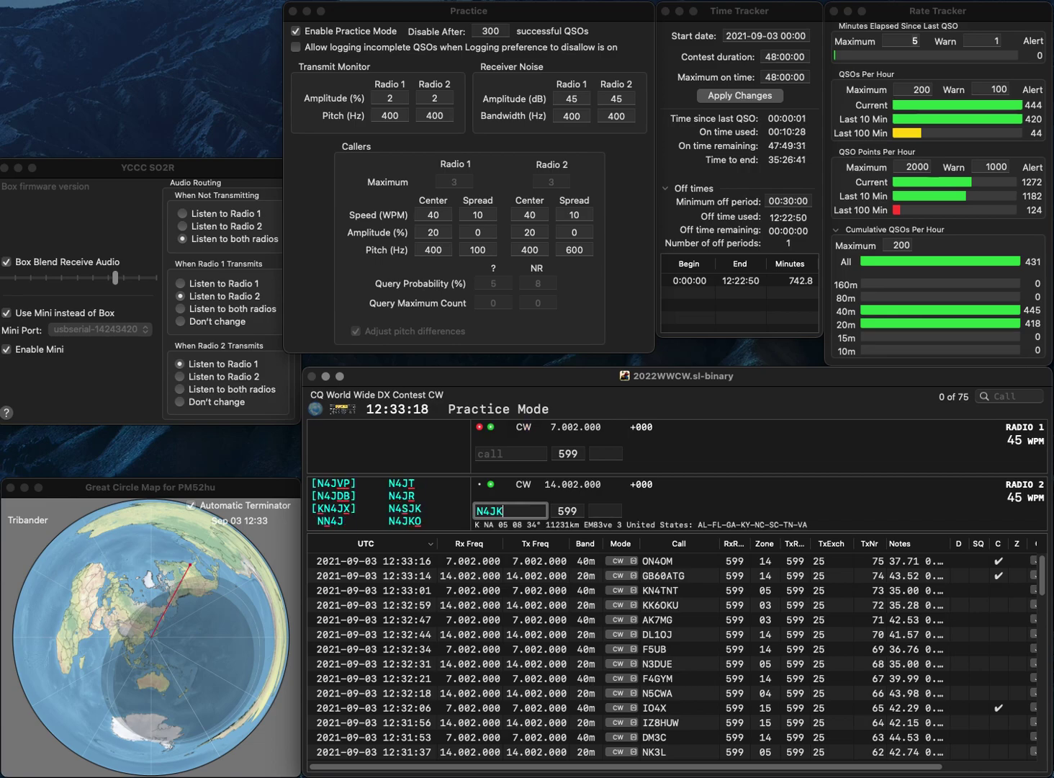
key("Return")
type("OK1DU")
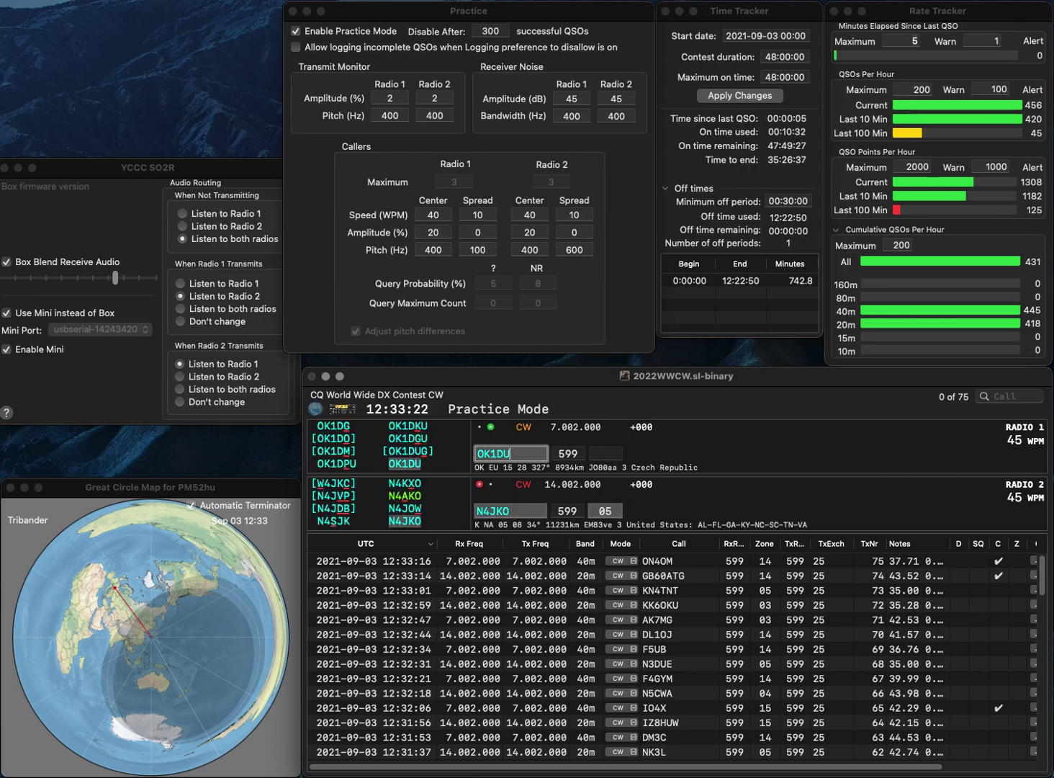
key("Return")
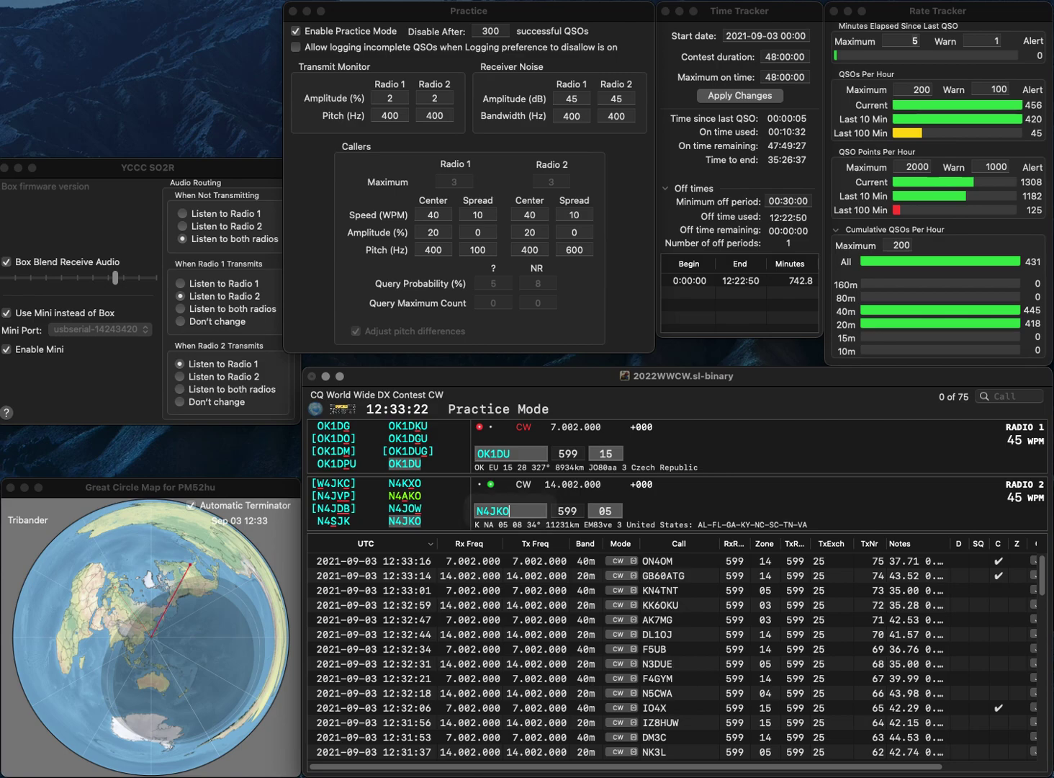
key("Return")
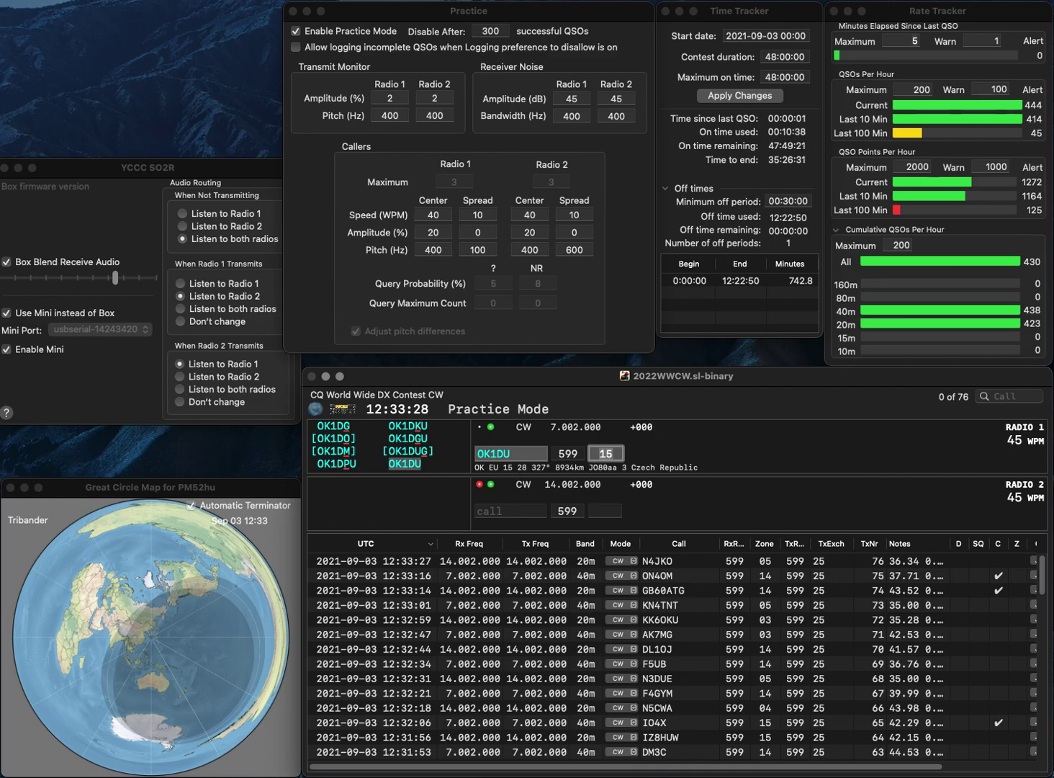
key("Return")
type("KN")
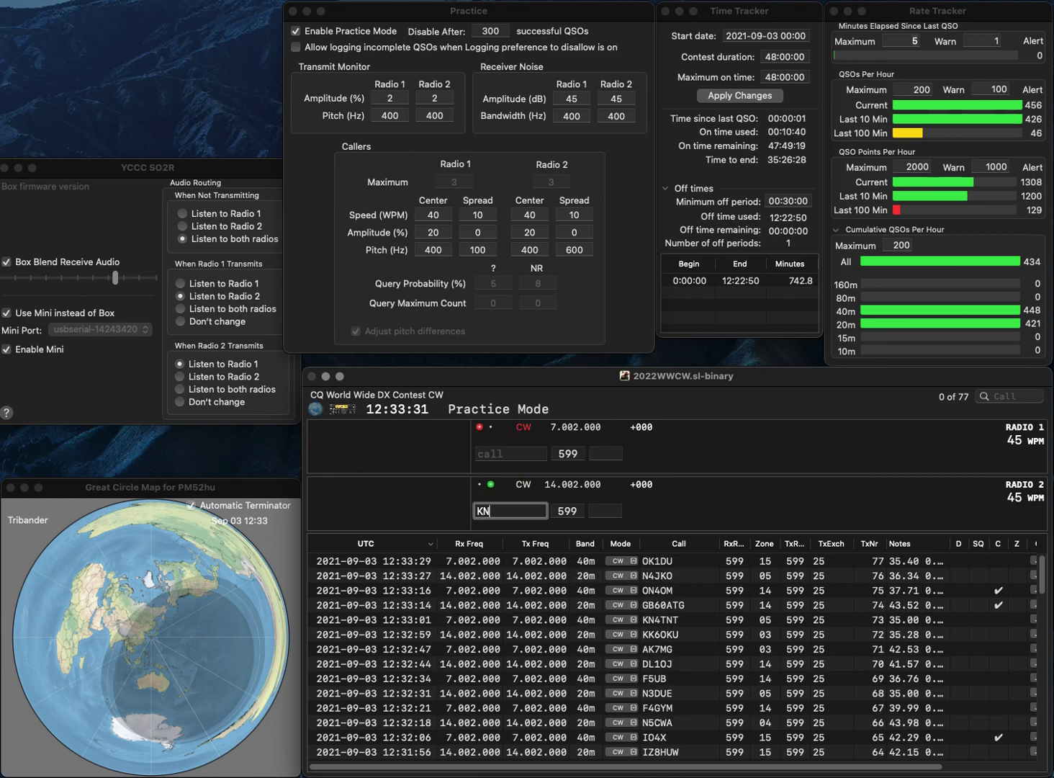
type("4UGB")
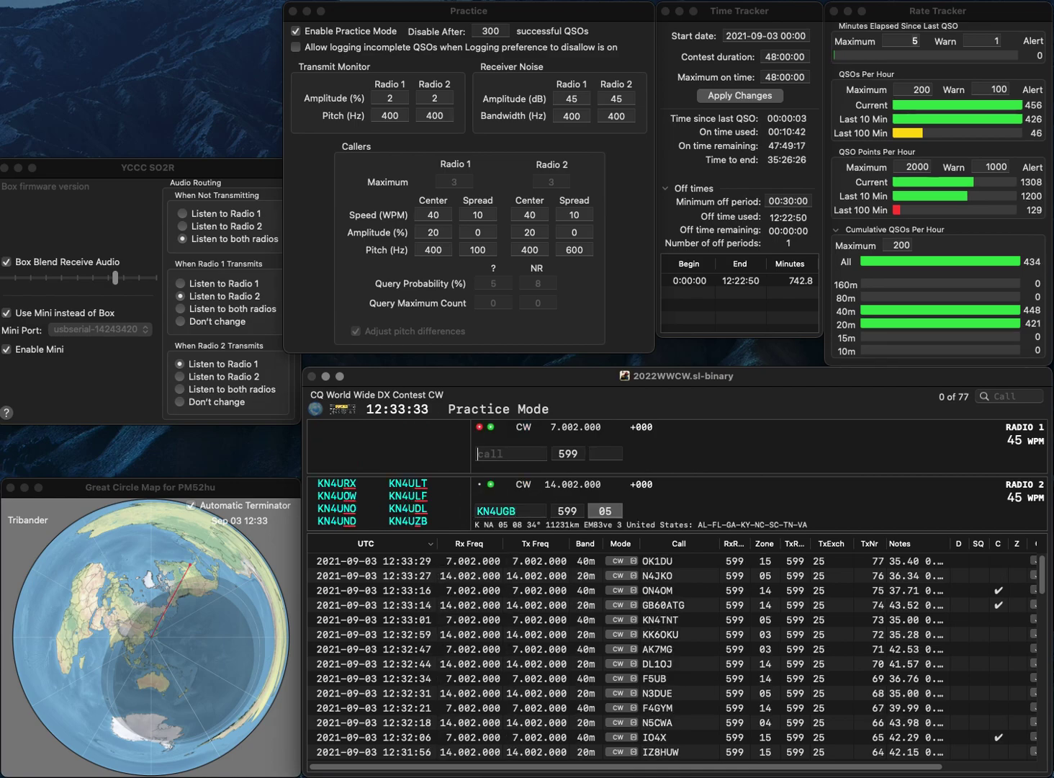
type("Z")
key("Return")
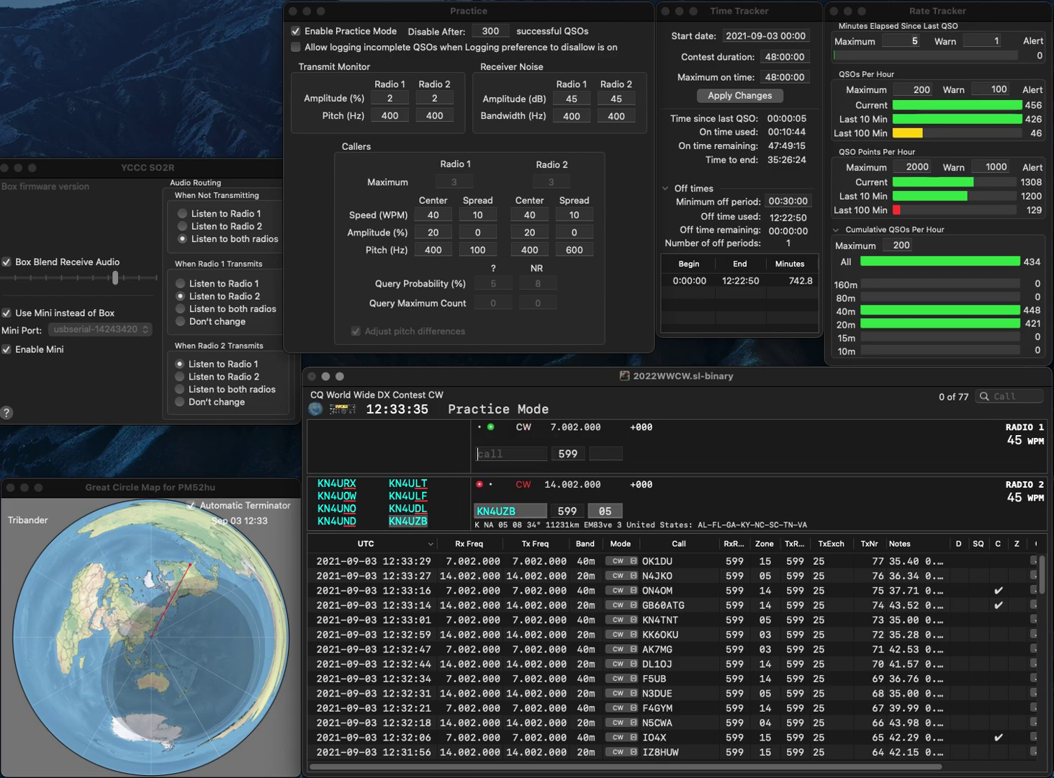
type("YJF")
key("Left")
key("Left")
key("Left")
type("W5")
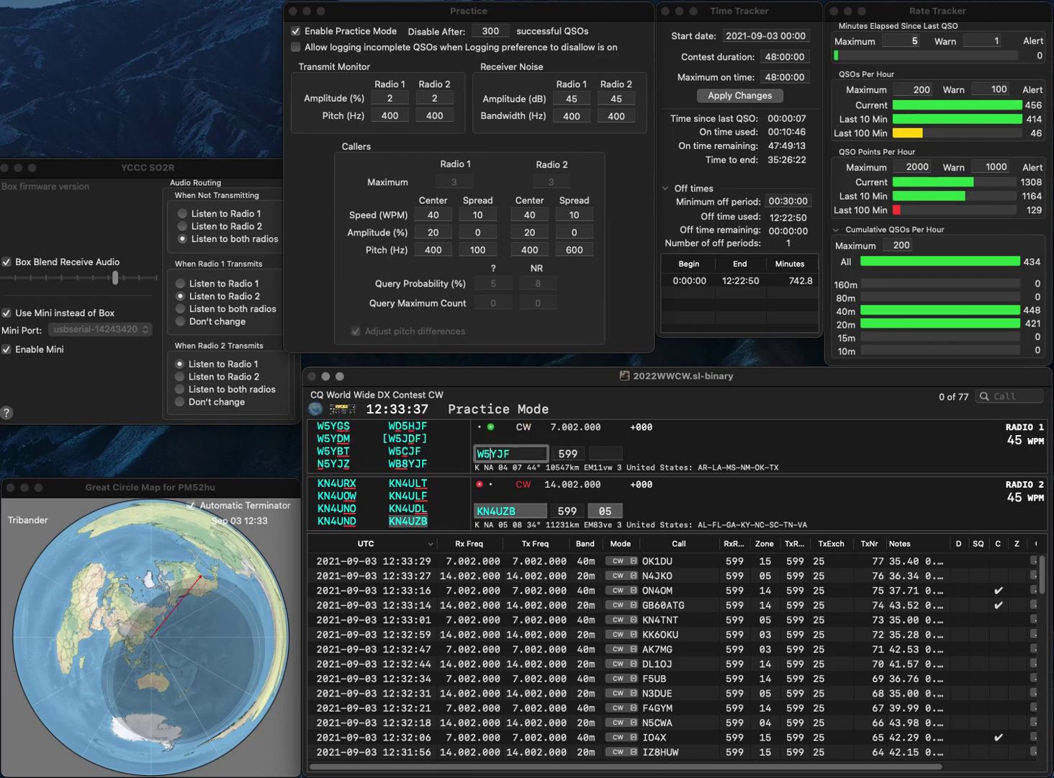
key("Return")
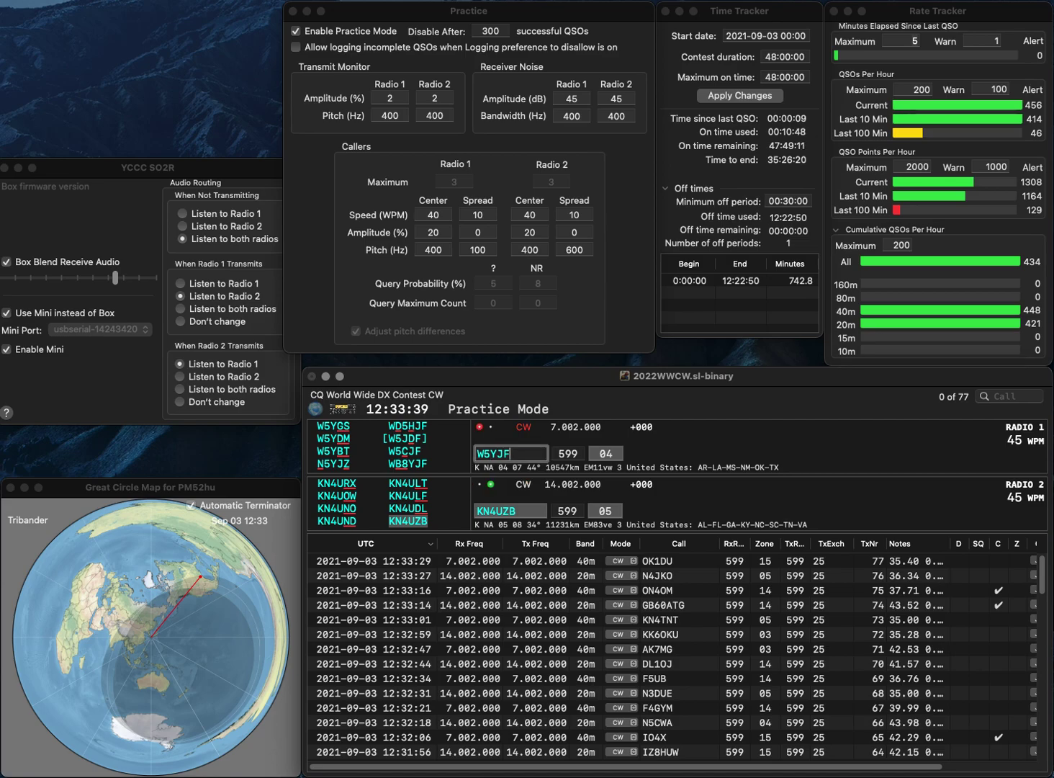
key("Down")
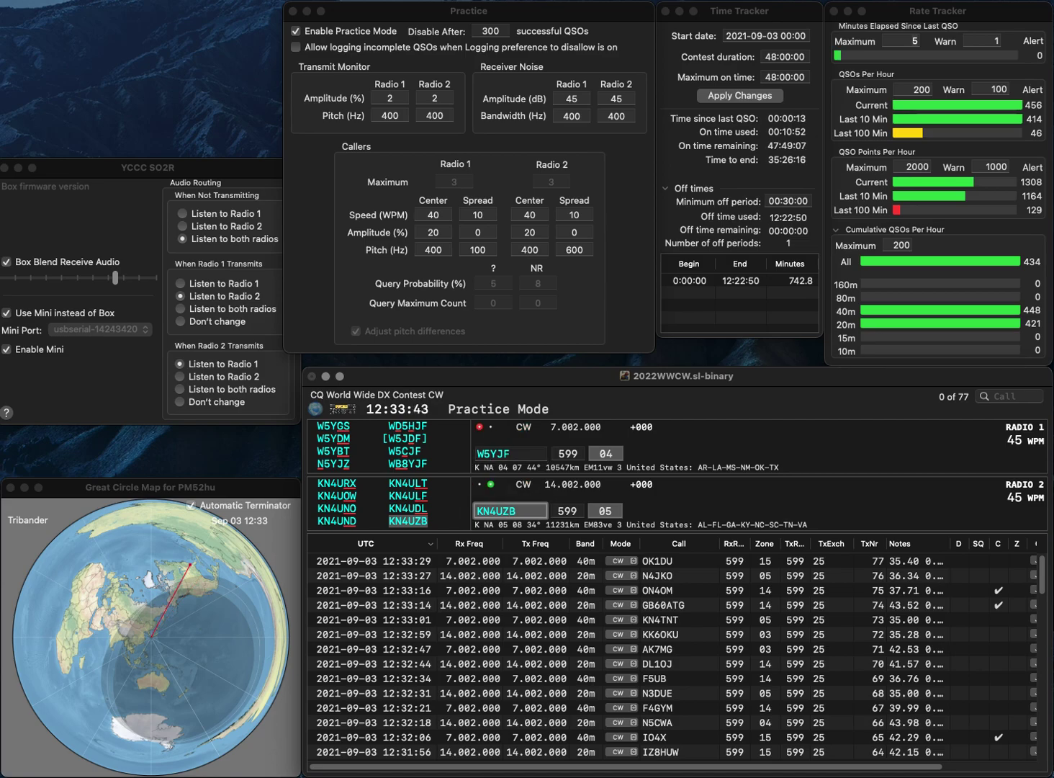
key("Return")
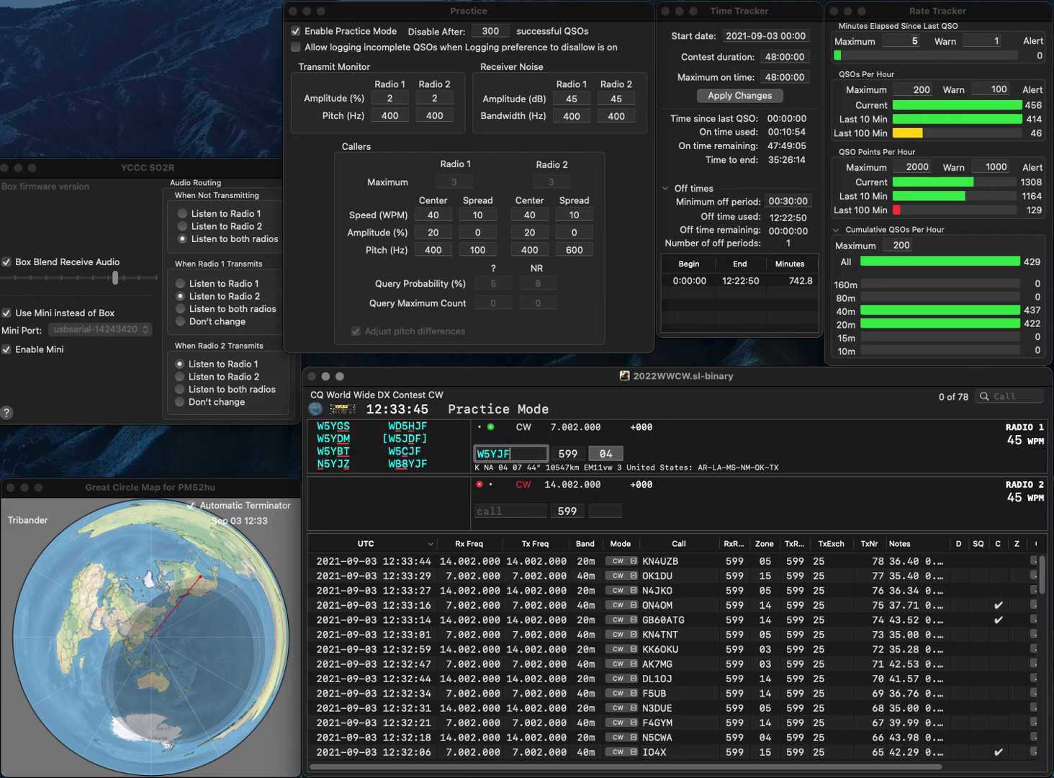
key("BackSpace")
type("C")
key("Return")
type("K5")
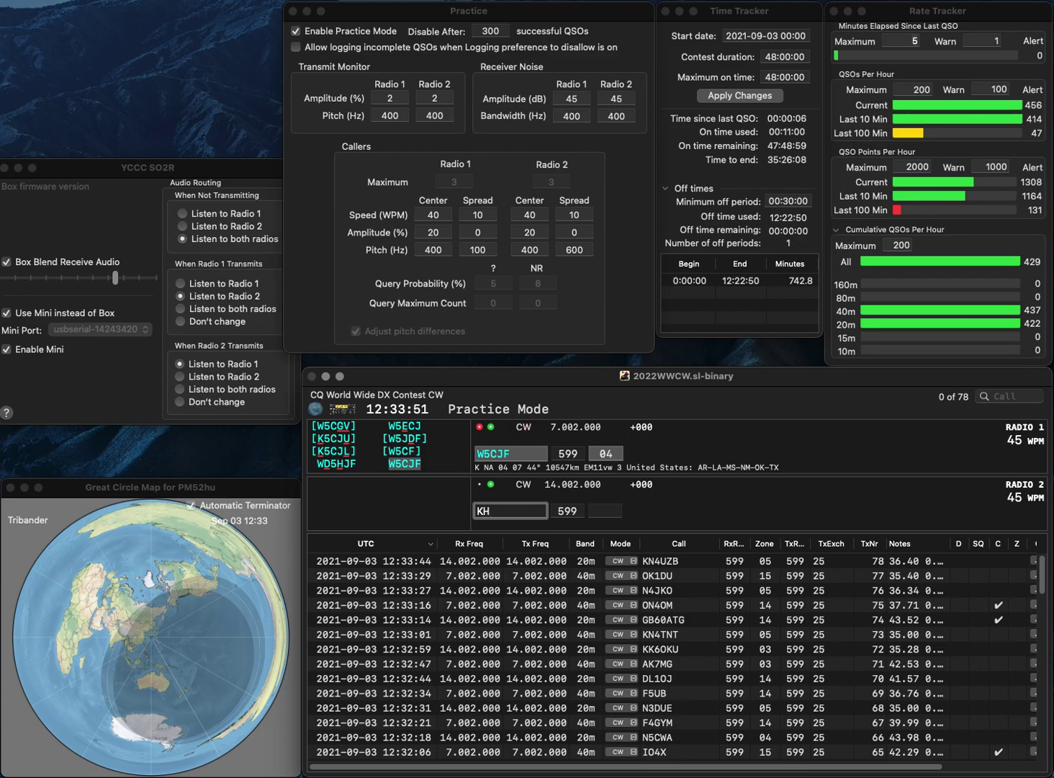
key("Up")
key("space")
key("Return")
key("Down")
key("BackSpace")
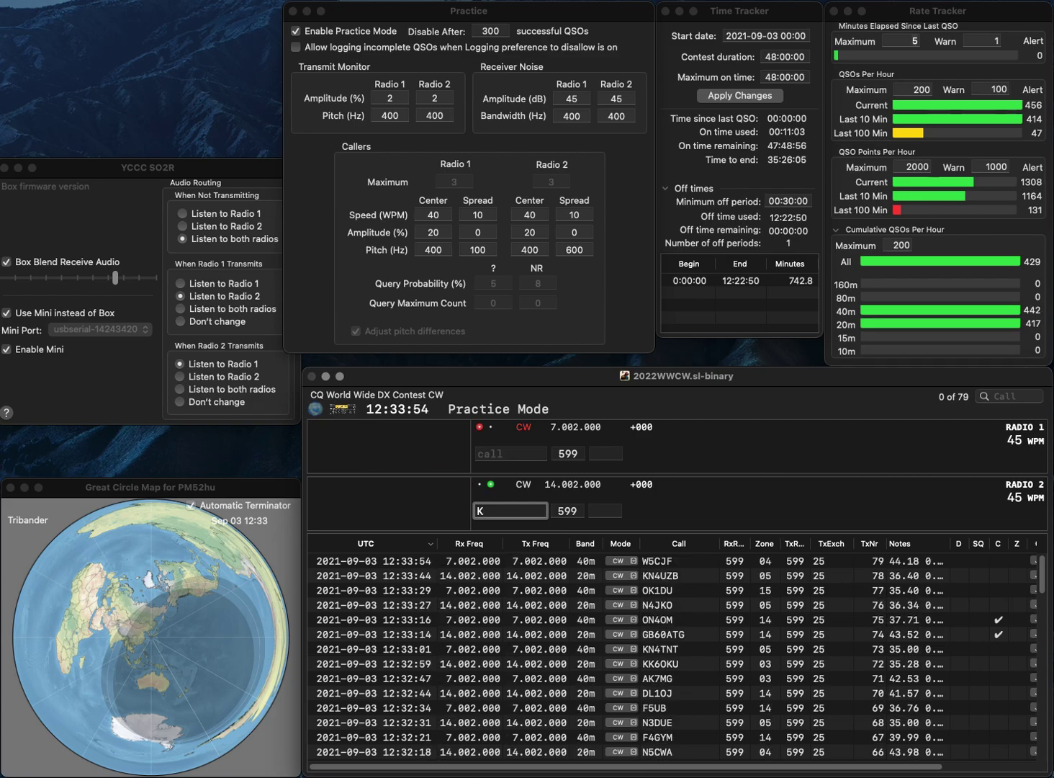
type("H3AE")
key("Return")
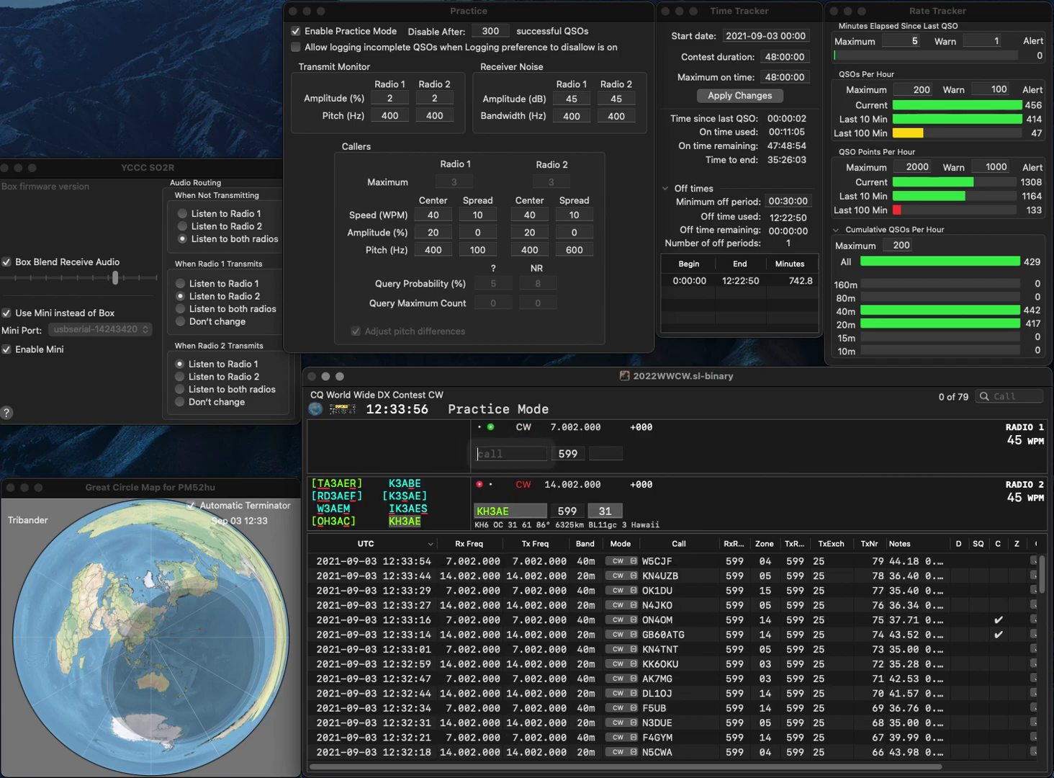
Step: Enter the partial call 4GT on Radio 1 and log KH3AE on Radio 2
type("GT")
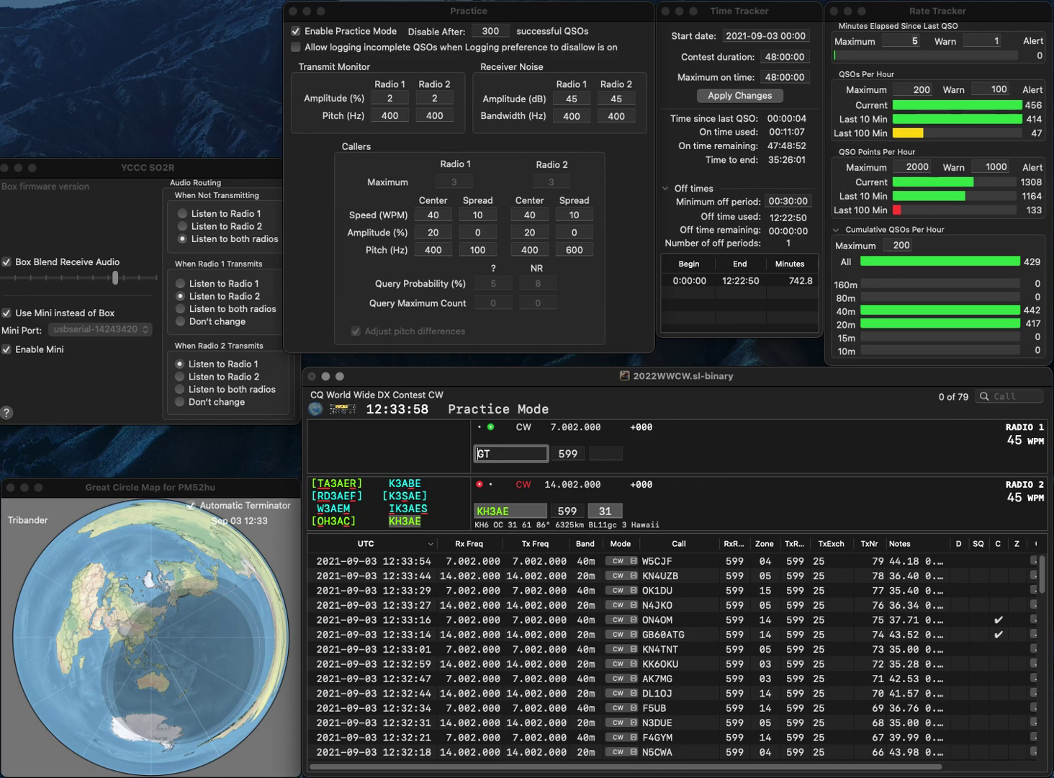
type("4")
key("Down")
key("Return")
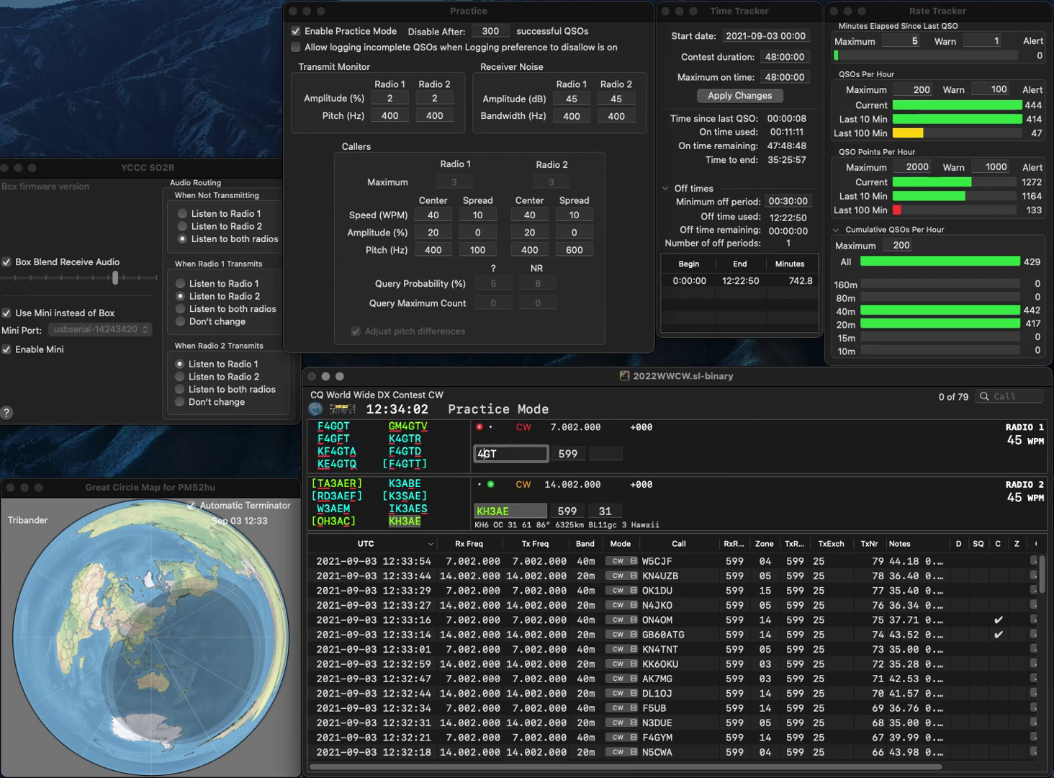
type("W")
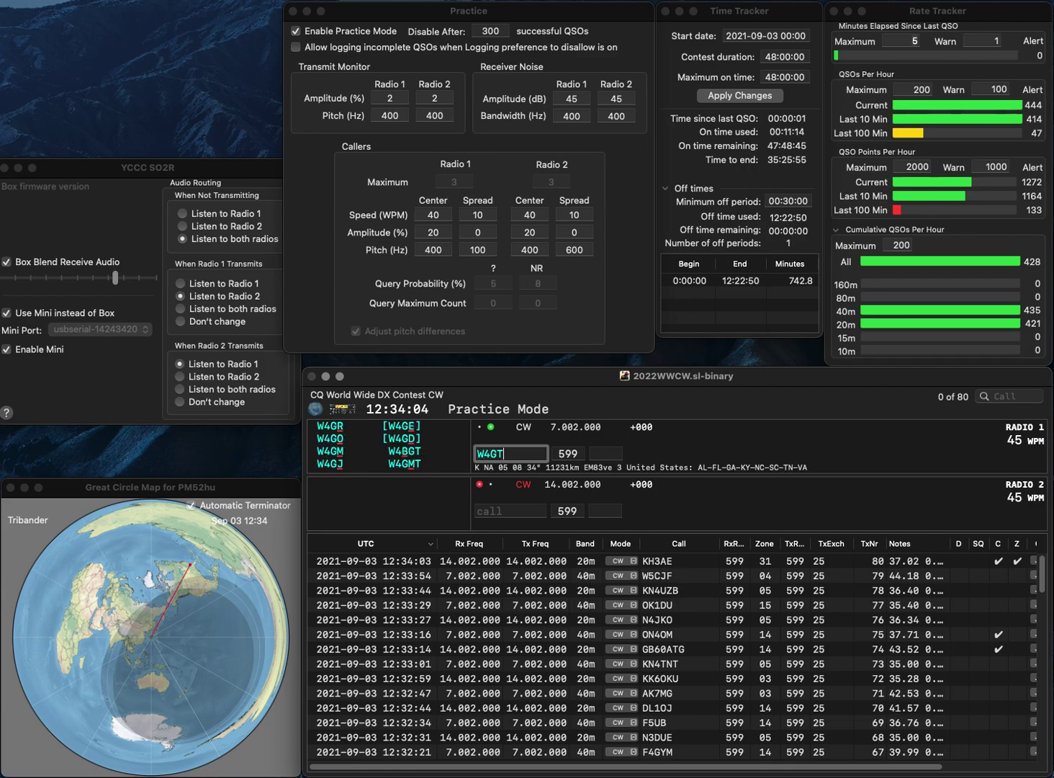
key("Left")
key("Left")
type("I")
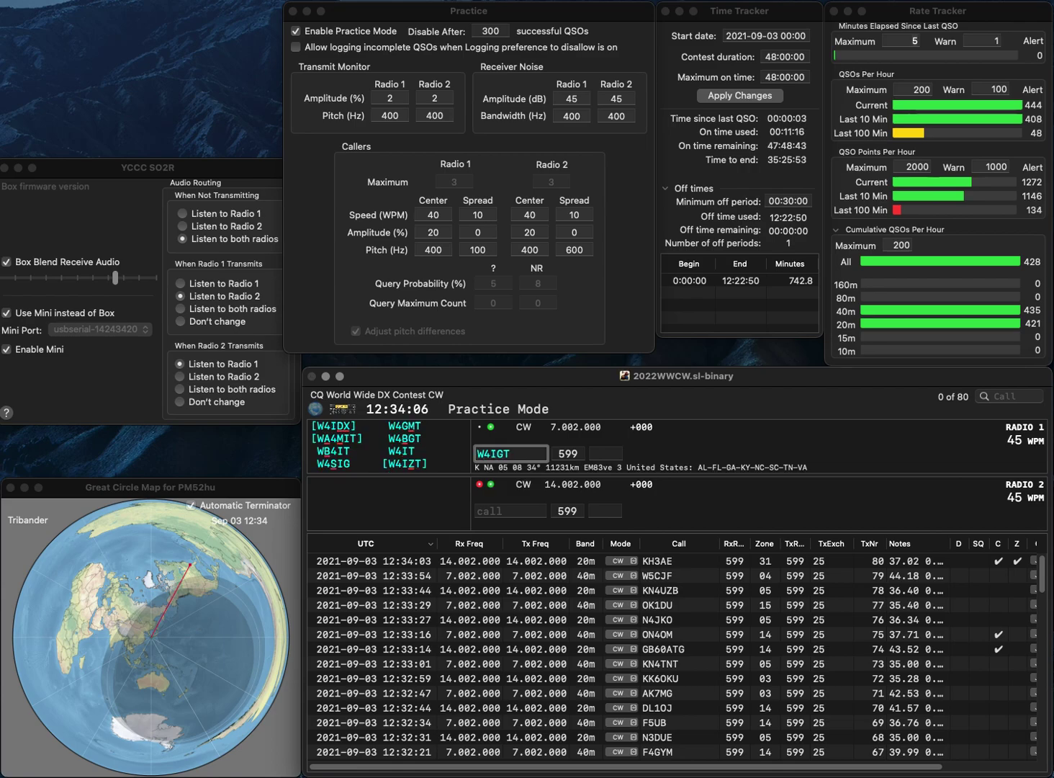
key("Delete")
type("Z")
key("Return")
type("F")
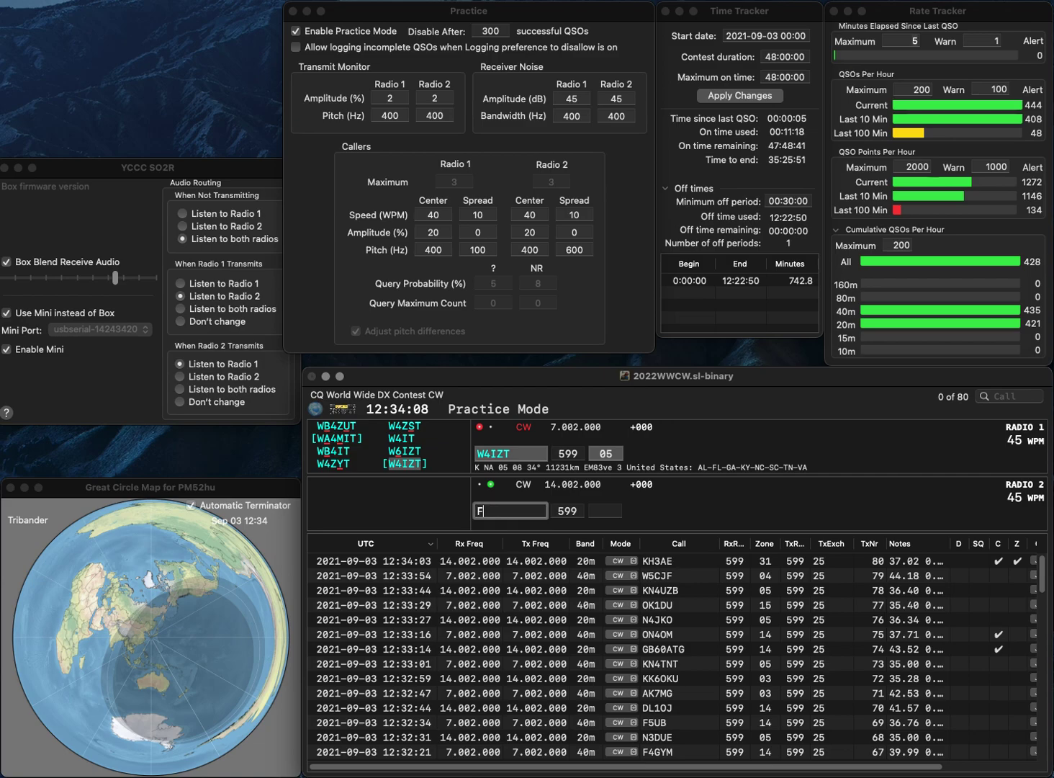
type("5DBT")
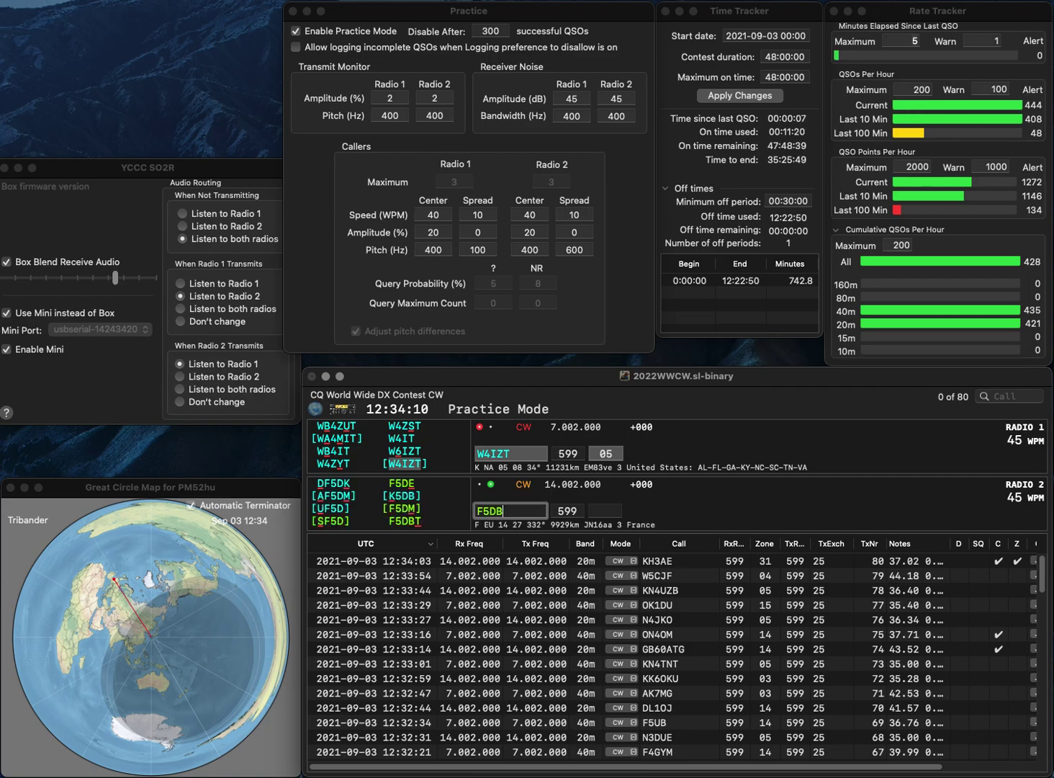
key("Return")
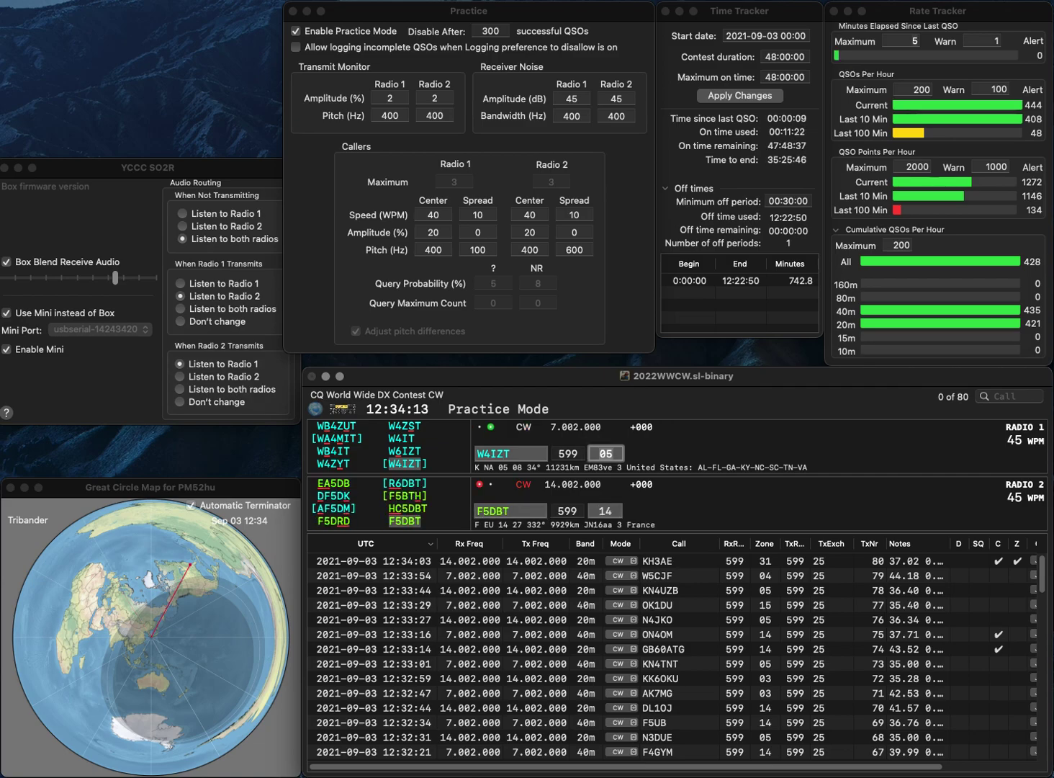
key("Return")
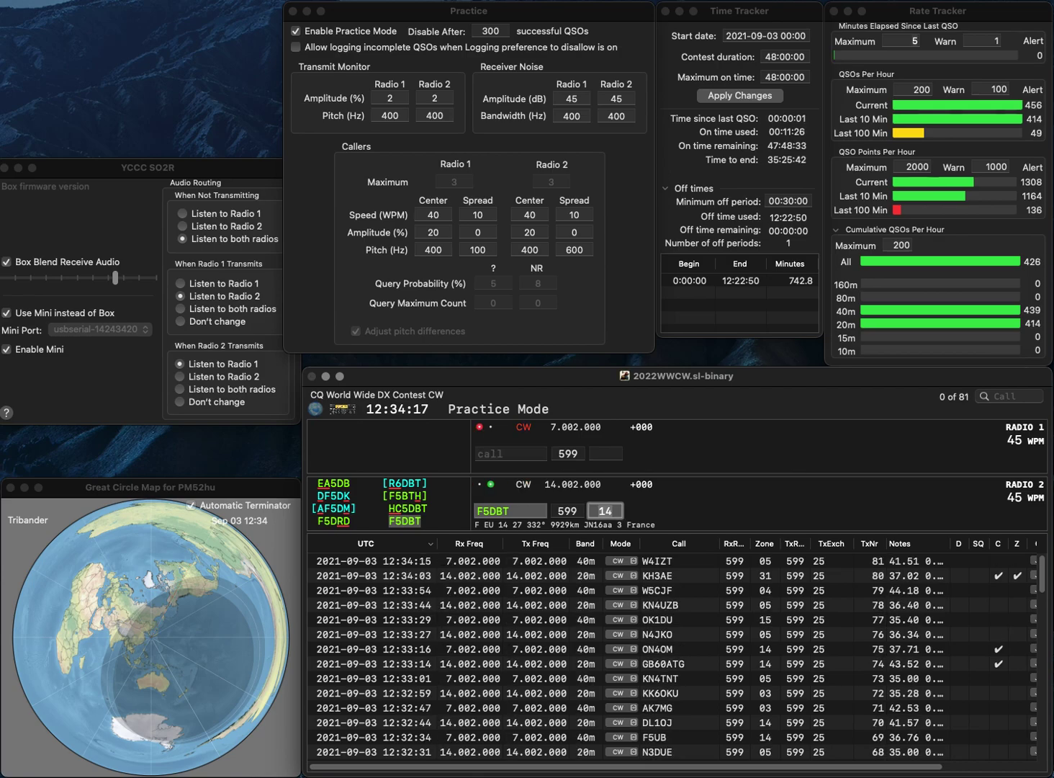
type("K3ODX")
key("Return")
Step: Log K3ODX on Radio 1 and send the exchange to K5FOZ on Radio 2
type("K5")
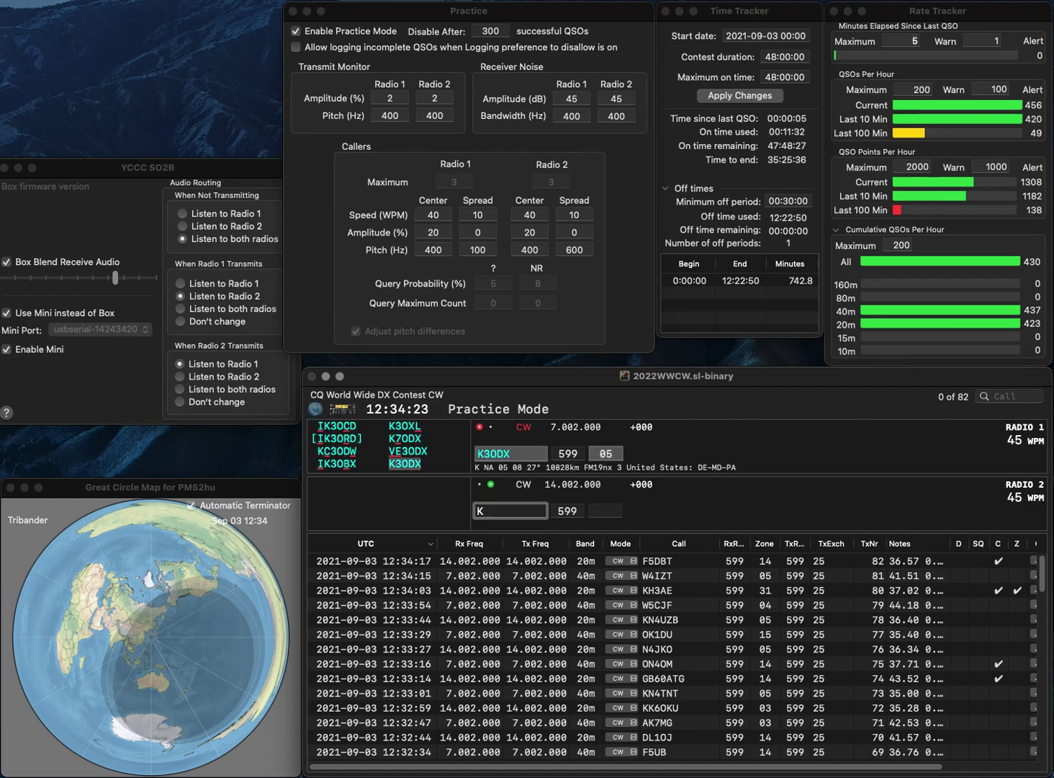
type("Z")
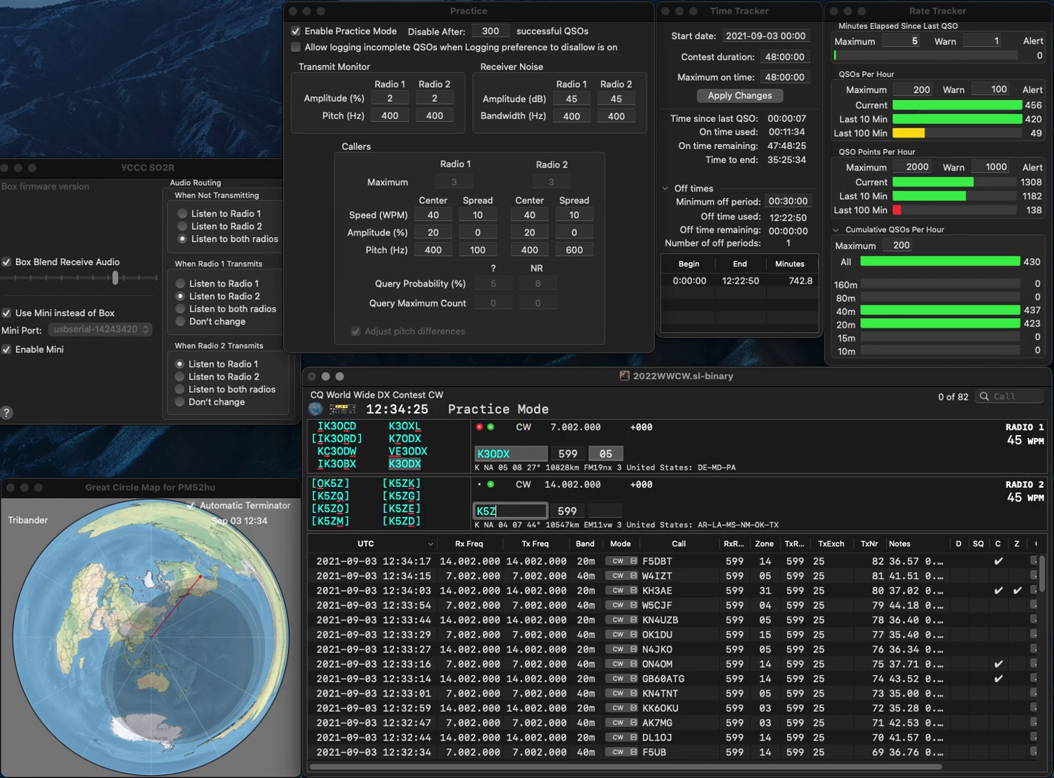
key("Return")
left_click(487, 511)
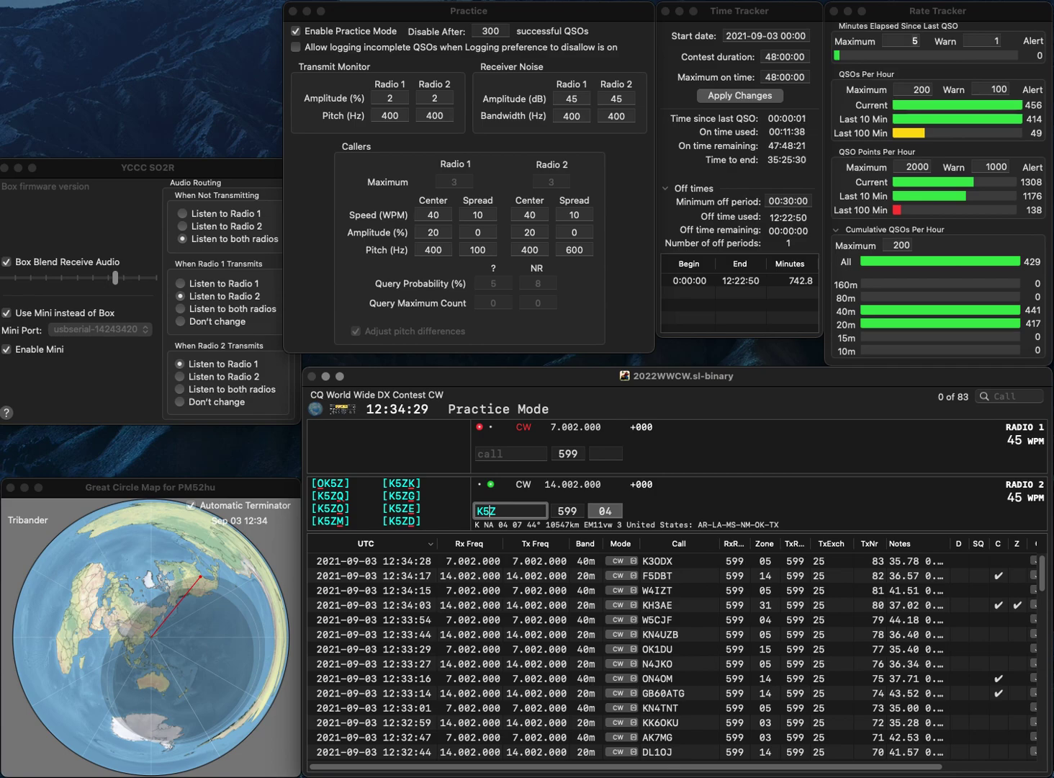
type("FO")
key("Return")
type("FE3")
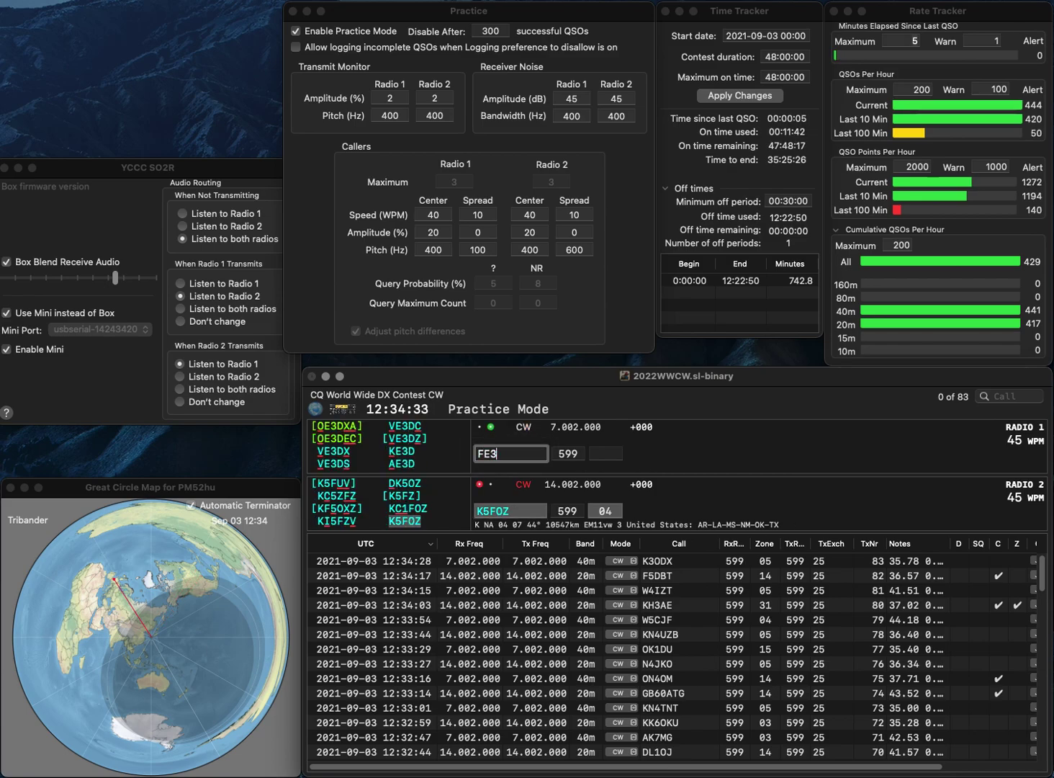
type("ADQ")
key("Home")
key("Delete")
type("V")
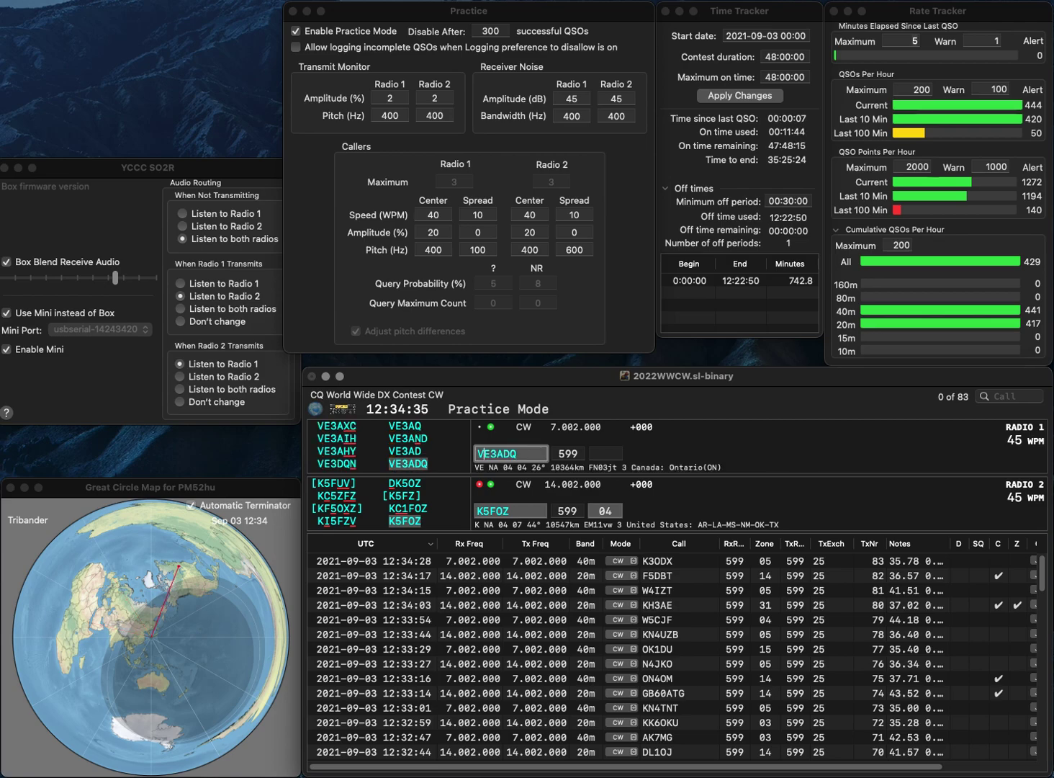
key("Return")
Step: Log K5FOZ on Radio 2 and VE3ADQ on Radio 1, and send the exchange to VA7MW on Radio 2
key("Return")
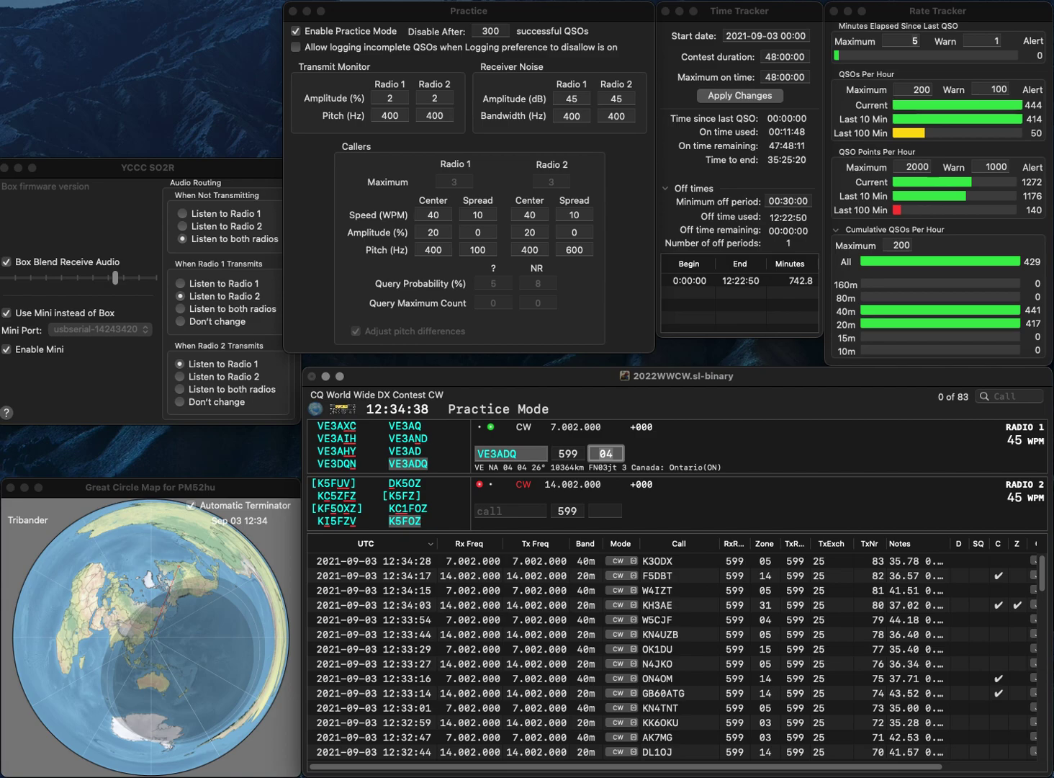
key("Return")
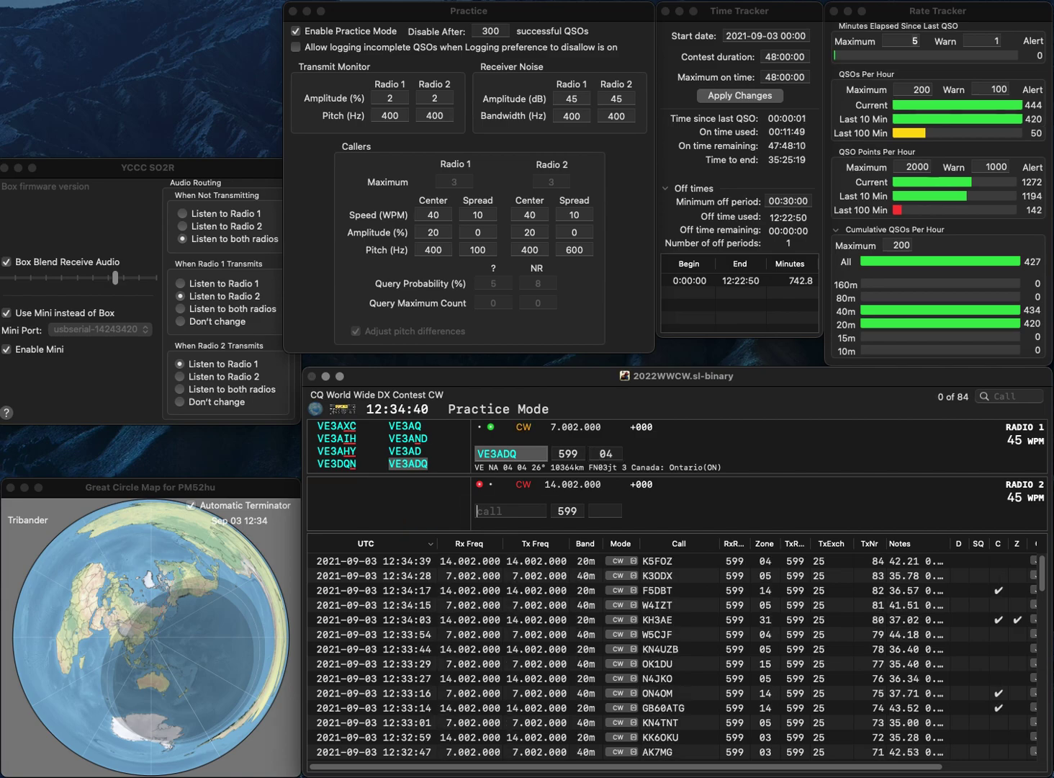
type("7MW")
key("Left")
key("Left")
key("Left")
type("V")
key("Return")
type("A")
key("Return")
type("D")
key("Down")
key("Tab")
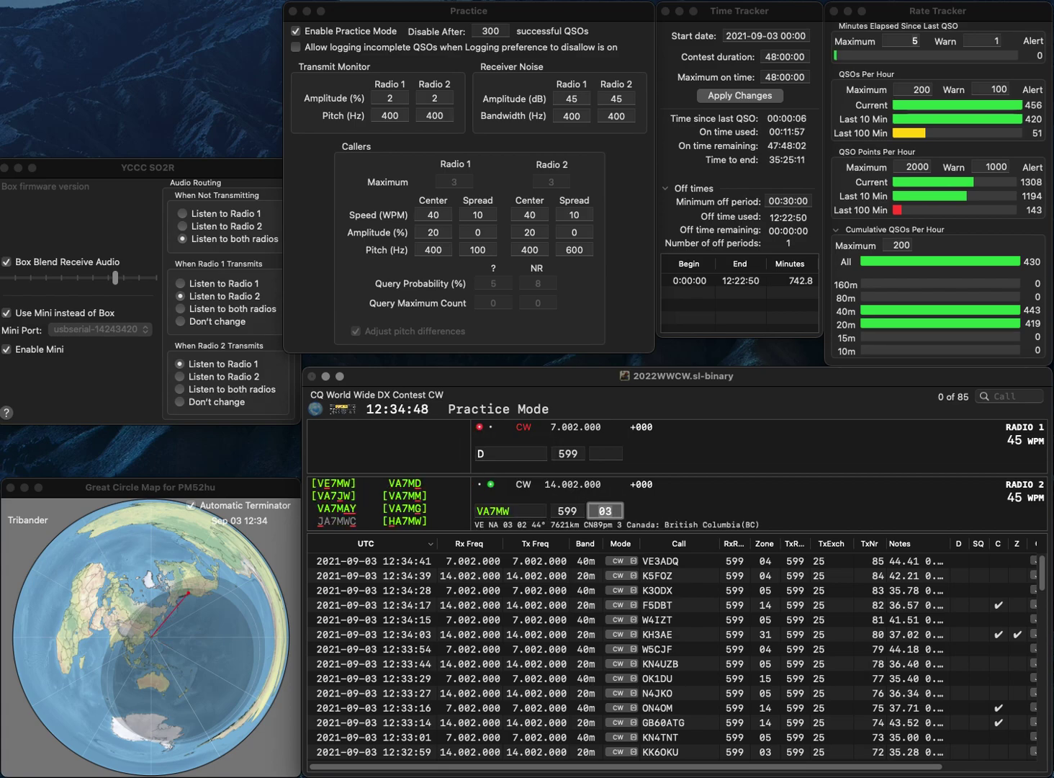
type("3")
key("Tab")
key("Left")
key("BackSpace")
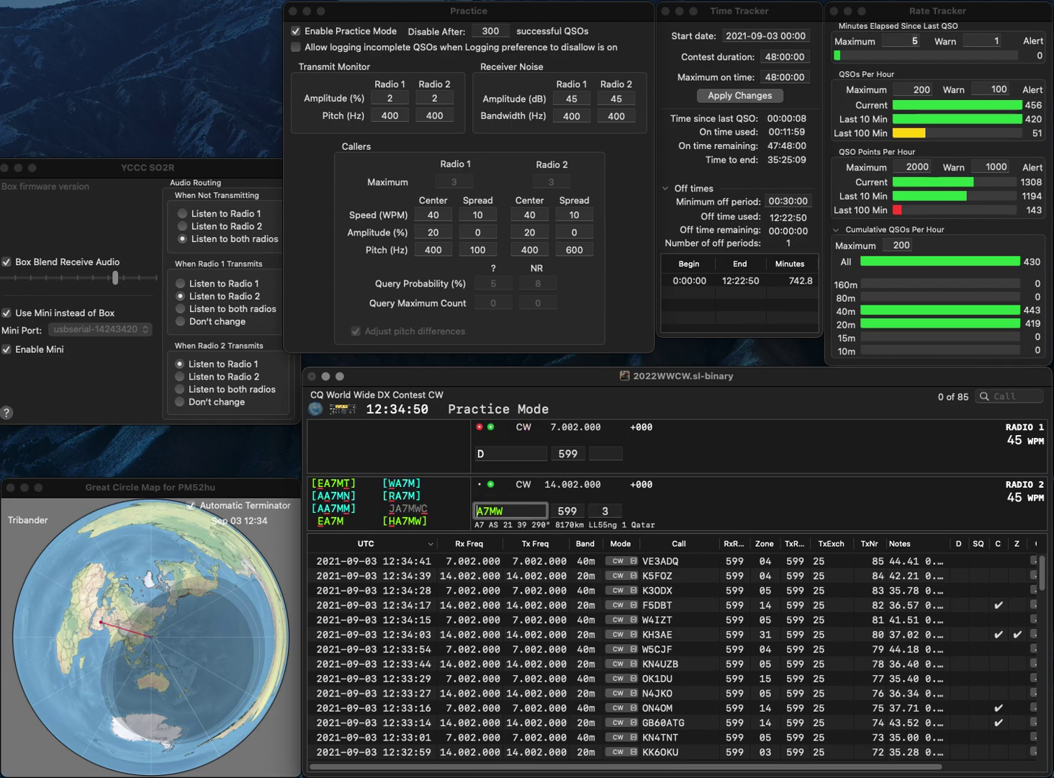
type("H")
key("Up")
key("Down")
key("Return")
key("Up")
type("D3SWS")
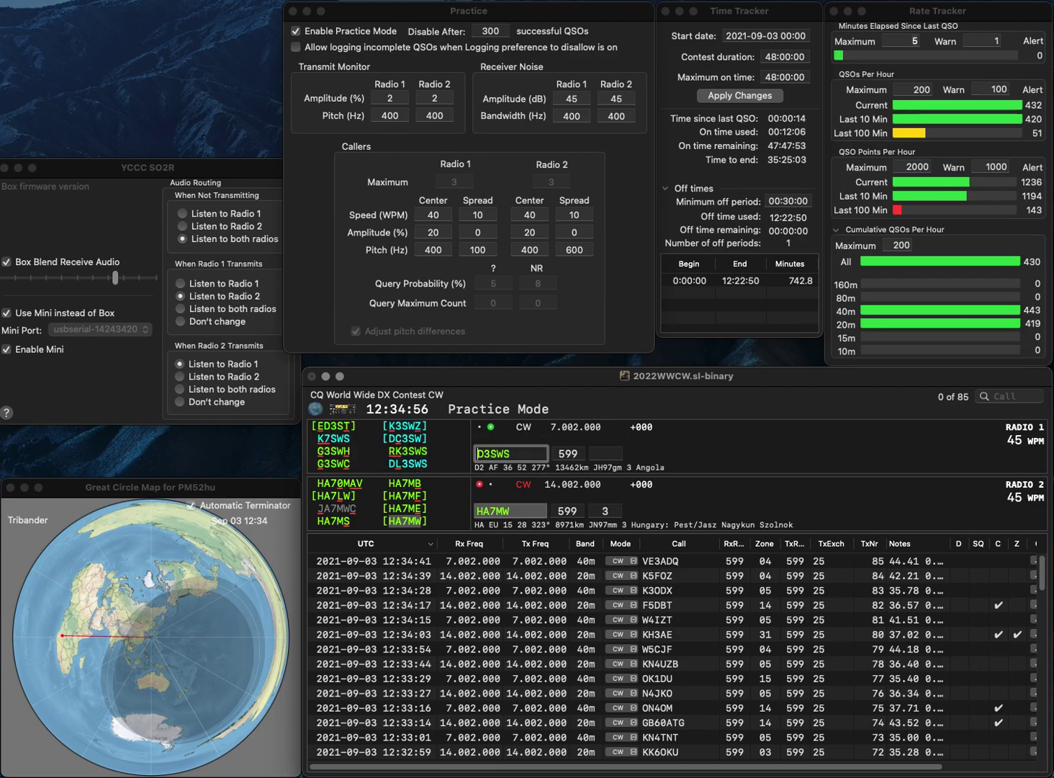
type("L")
key("Return")
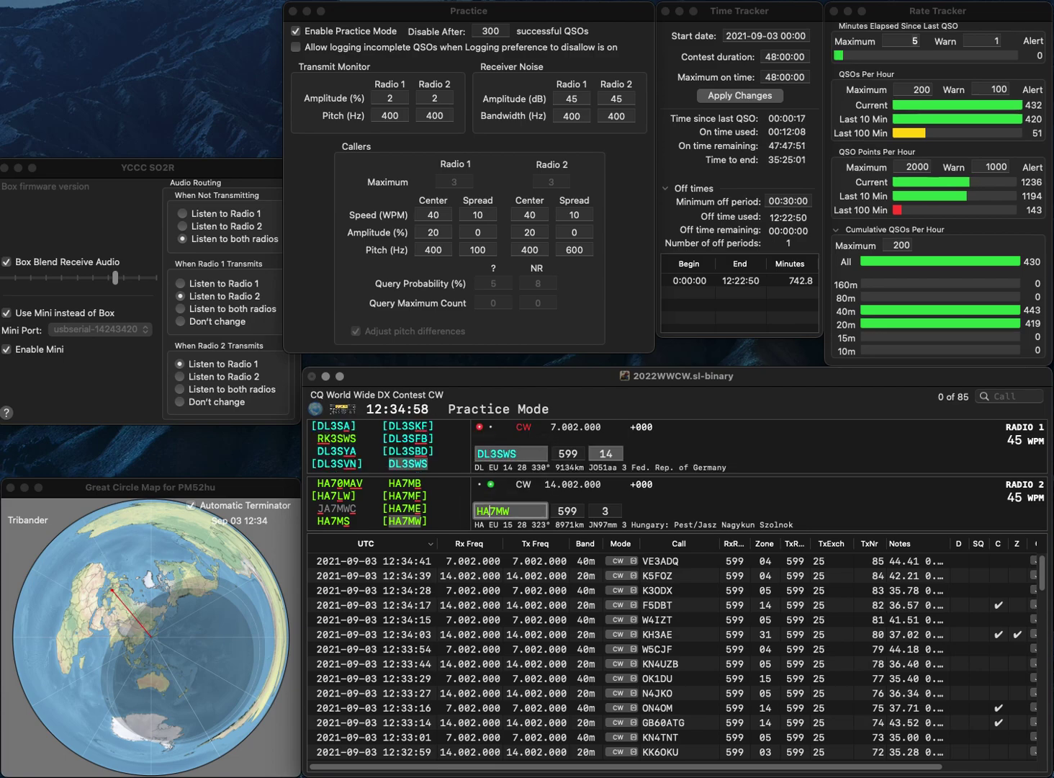
key("Return")
key("Up")
key("space")
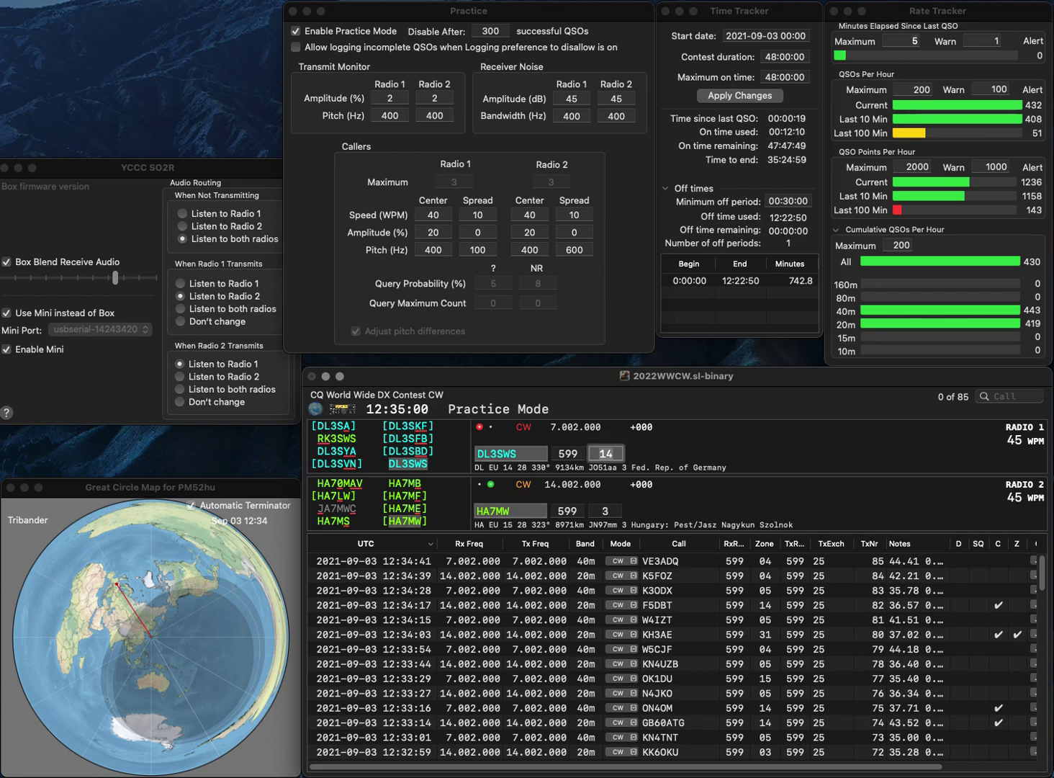
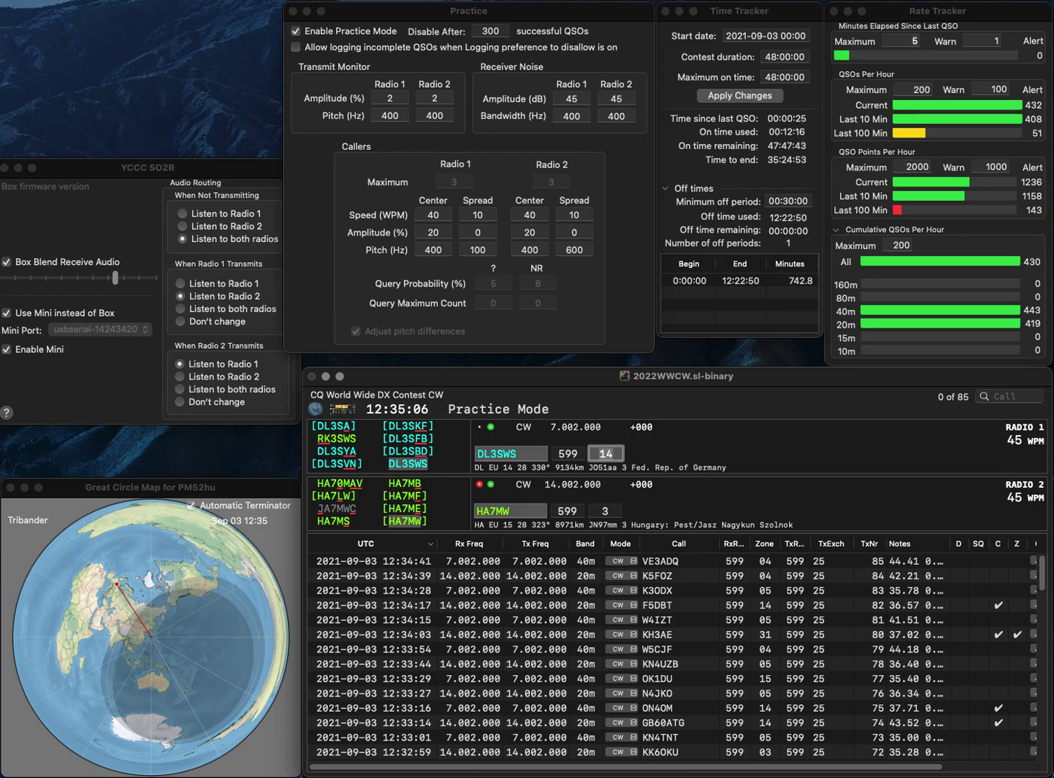
key("Return")
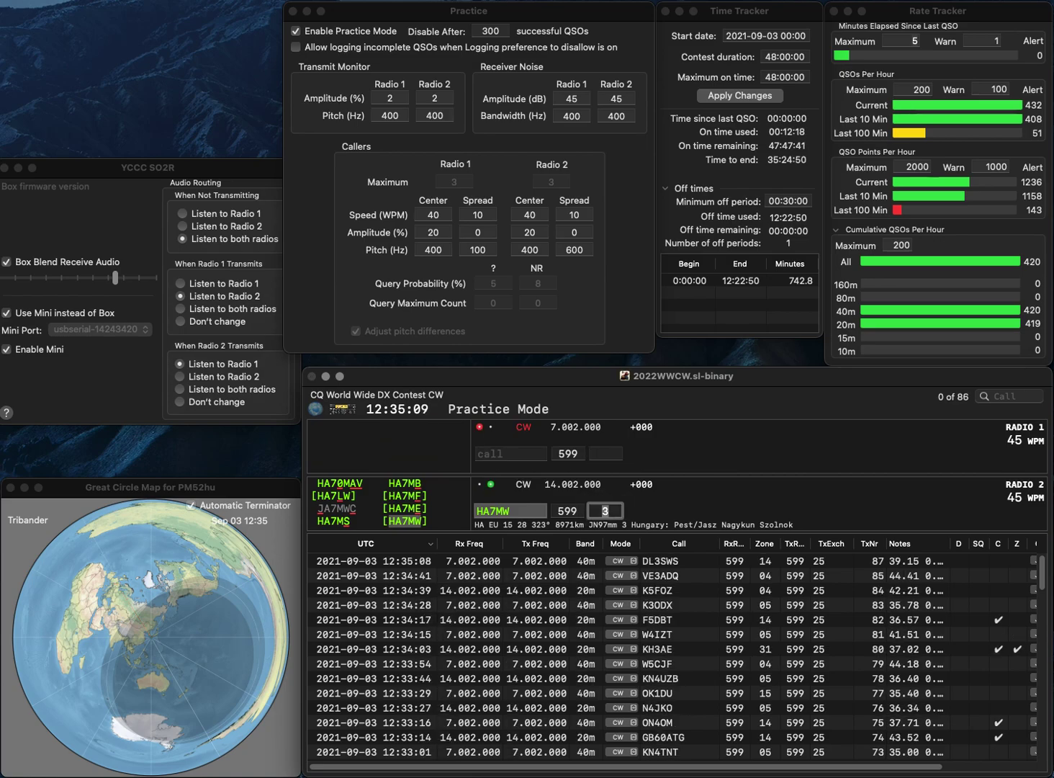
key("BackSpace")
type("5")
key("Return")
type("W4TCB")
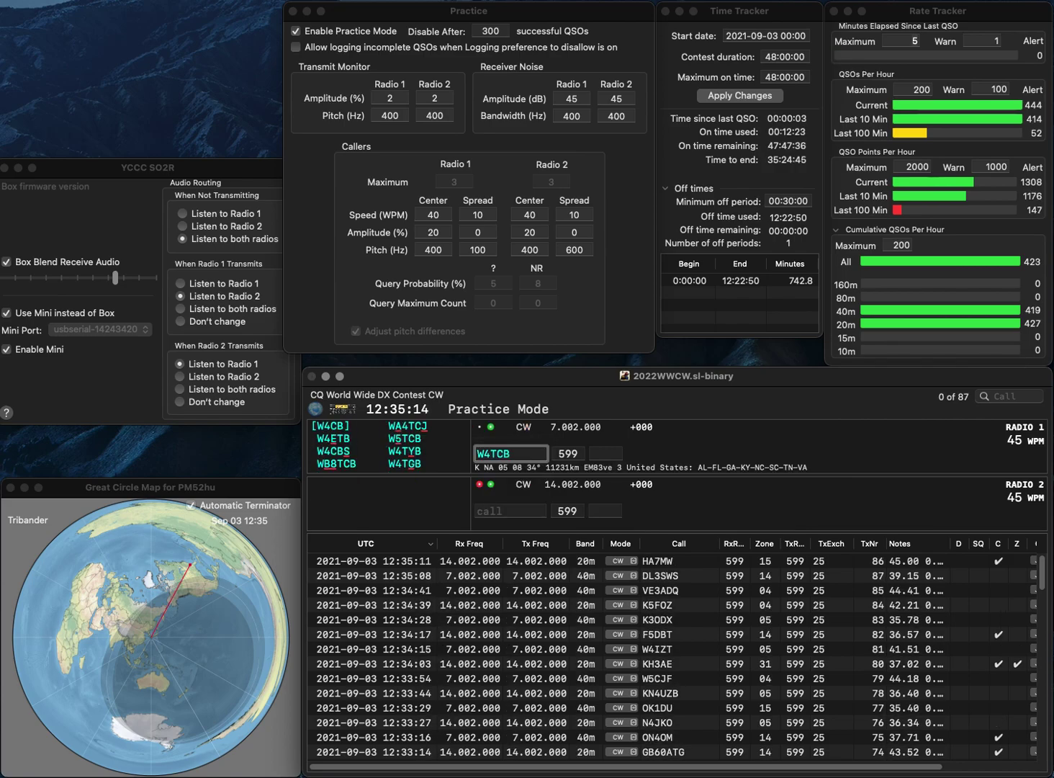
key("Return")
type("3FH")
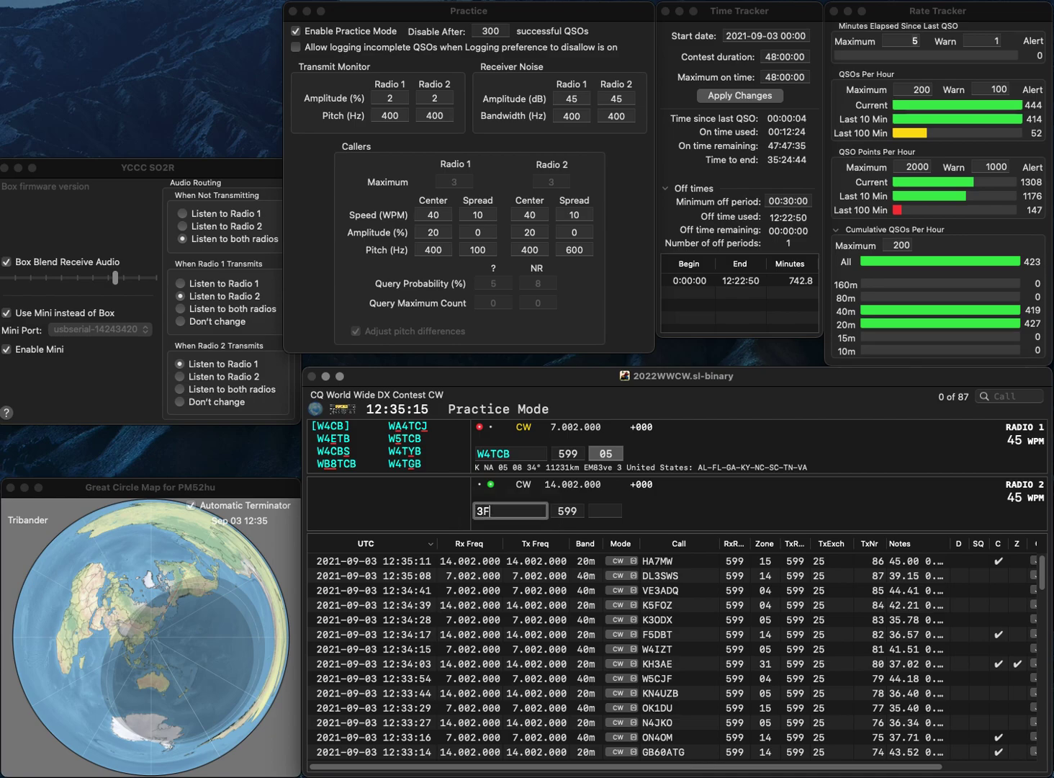
key("Home")
type("VE")
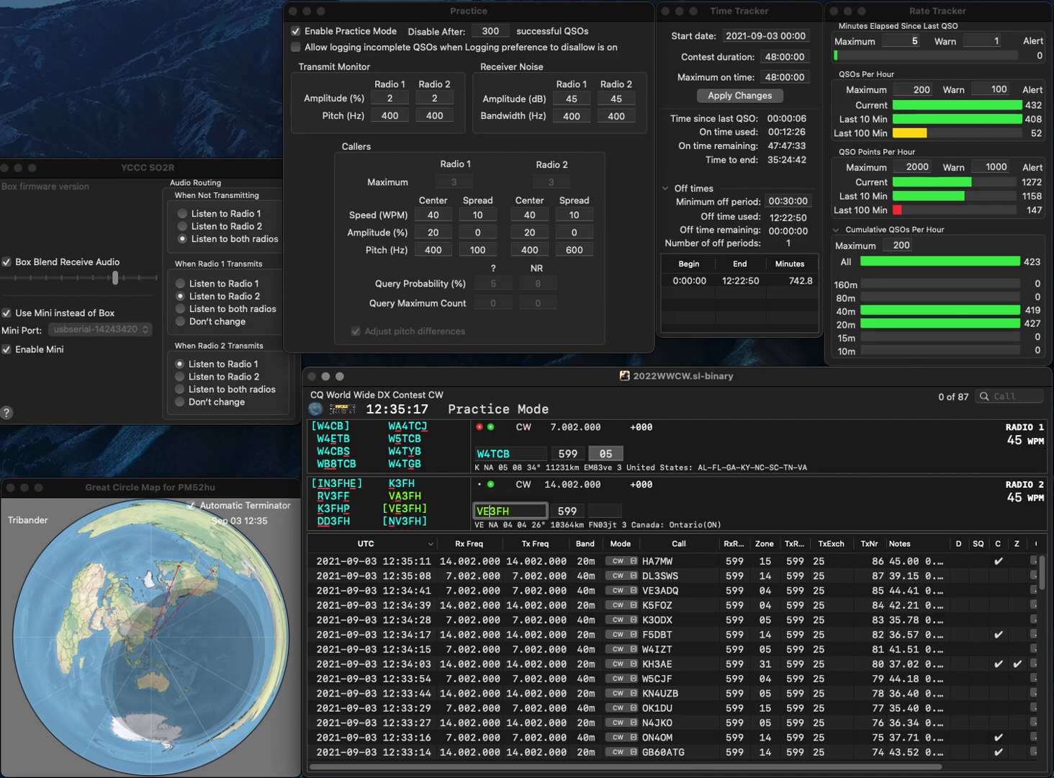
key("Return")
Step: Correct the Radio 1 call to W4TYB and resend the exchange
key("Left")
key("BackSpace")
type("Y")
key("Return")
key("space")
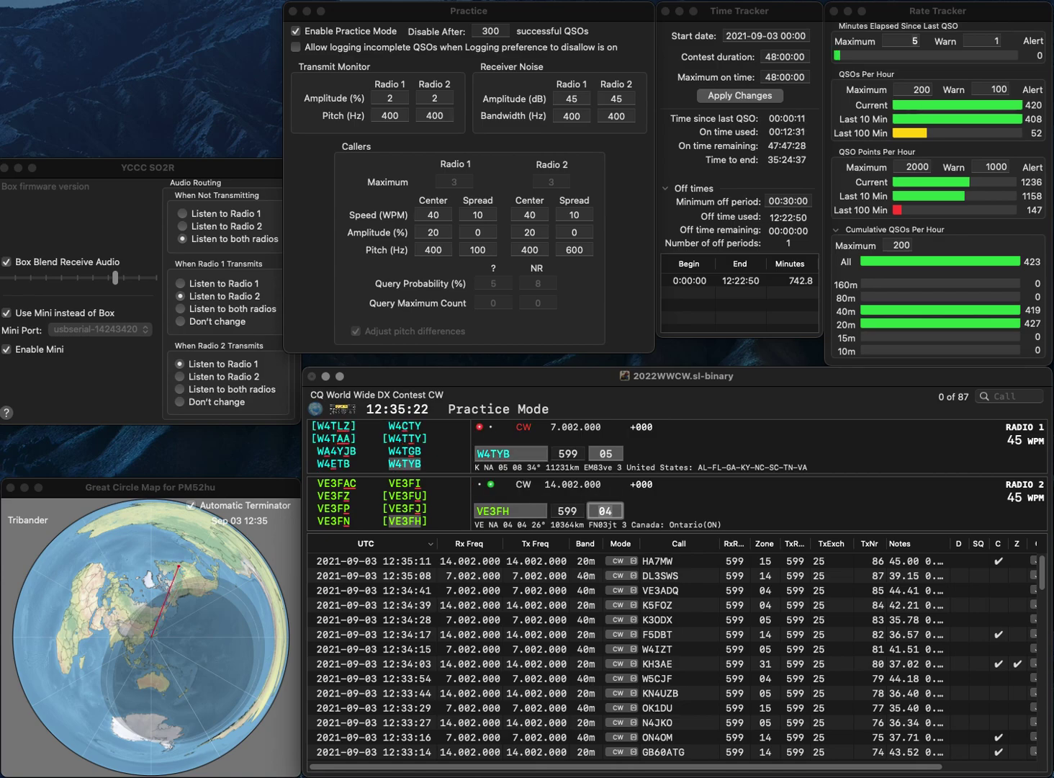
key("space")
key("Left")
key("Left")
key("Left")
key("BackSpace")
type("A")
key("Return")
Step: Log W4TYB on Radio 1 and VA3FH on Radio 2
key("space")
key("Return")
key("space")
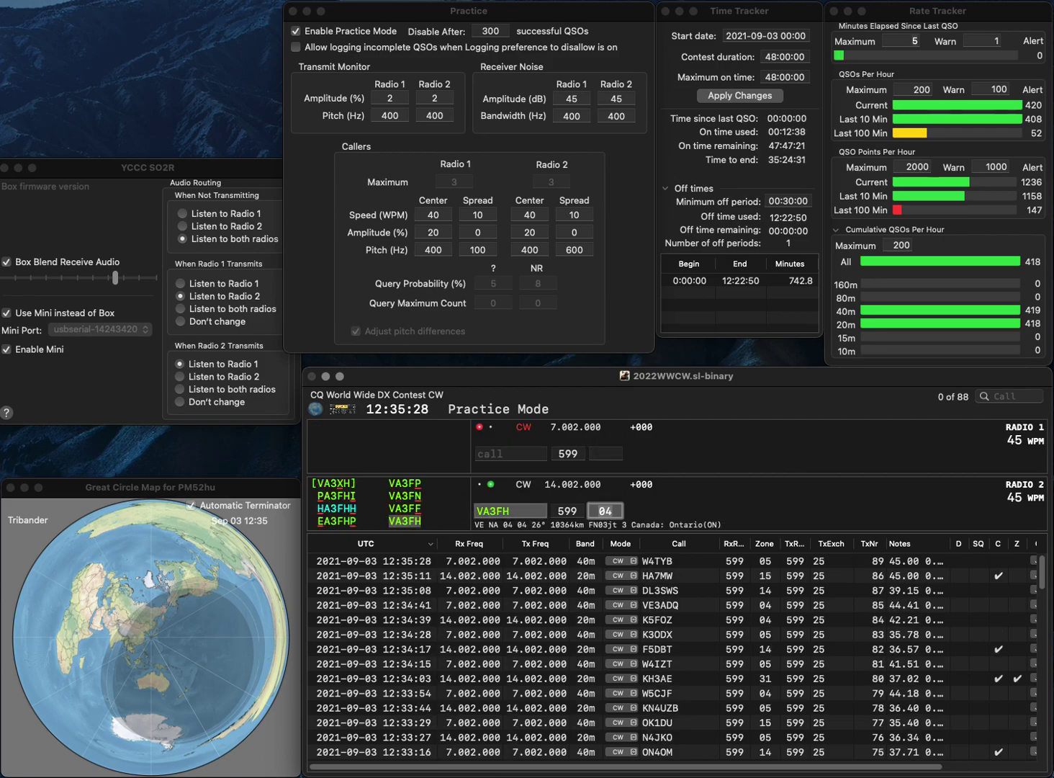
key("Return")
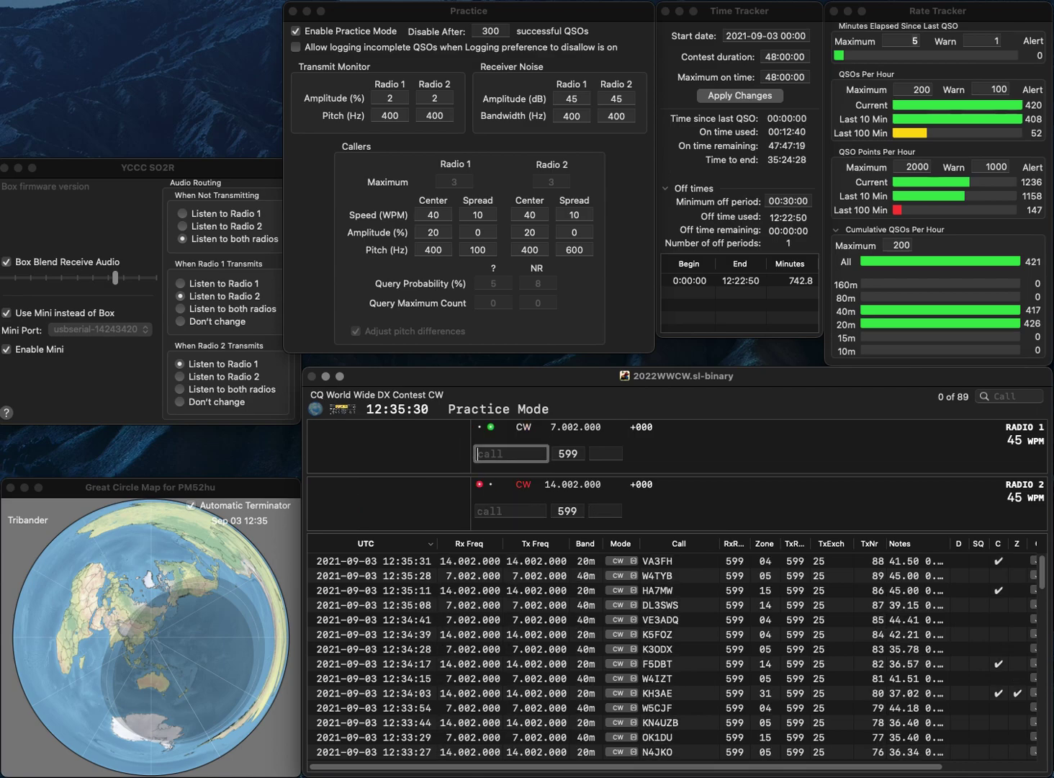
Step: Send the exchange to JE2EVX on Radio 1 and DL8DWL on Radio 2, and log both contacts
type("JE2EVX")
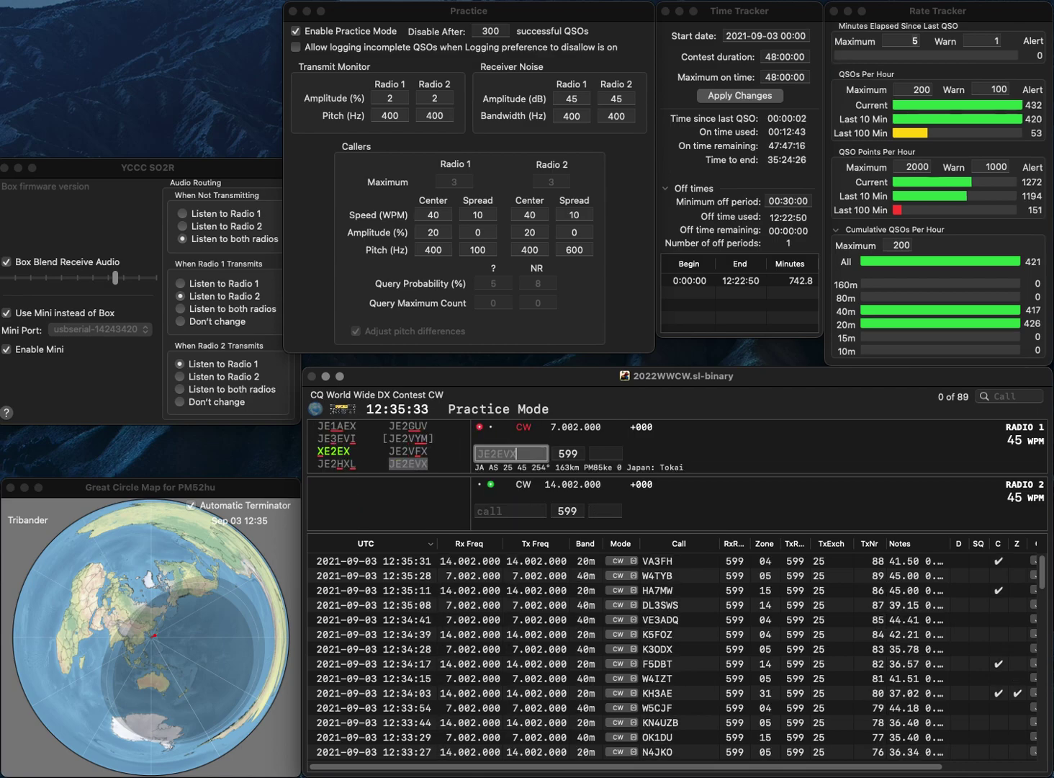
key("Return")
type("DL")
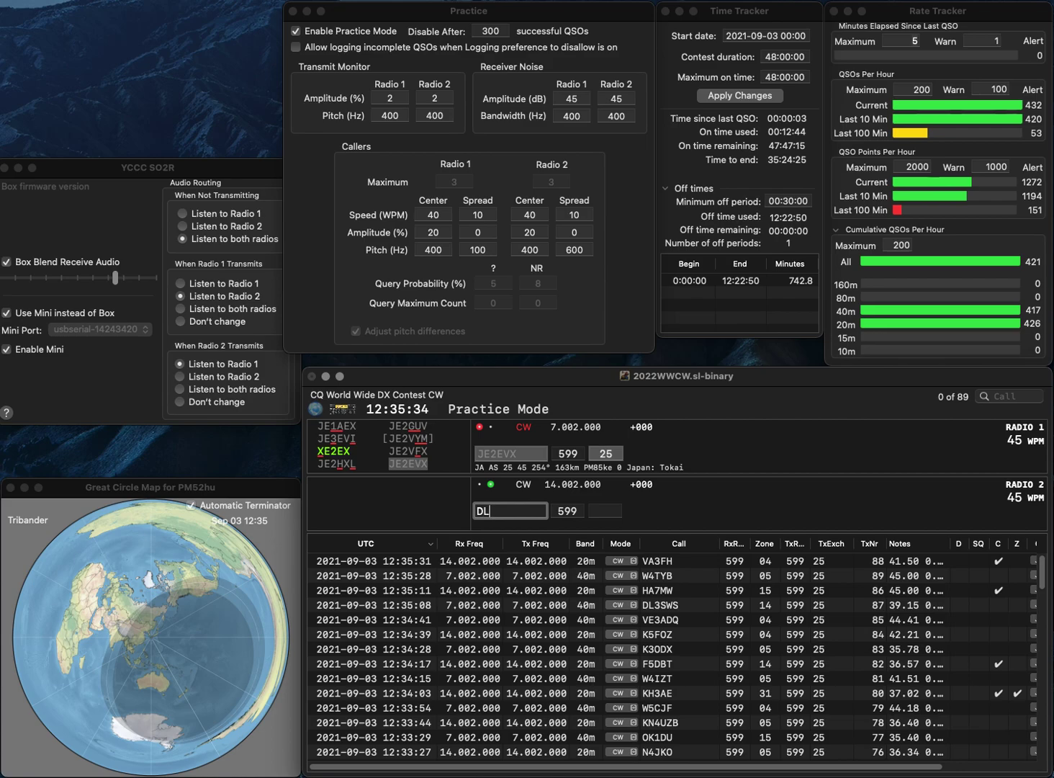
type("8DWL")
key("Return")
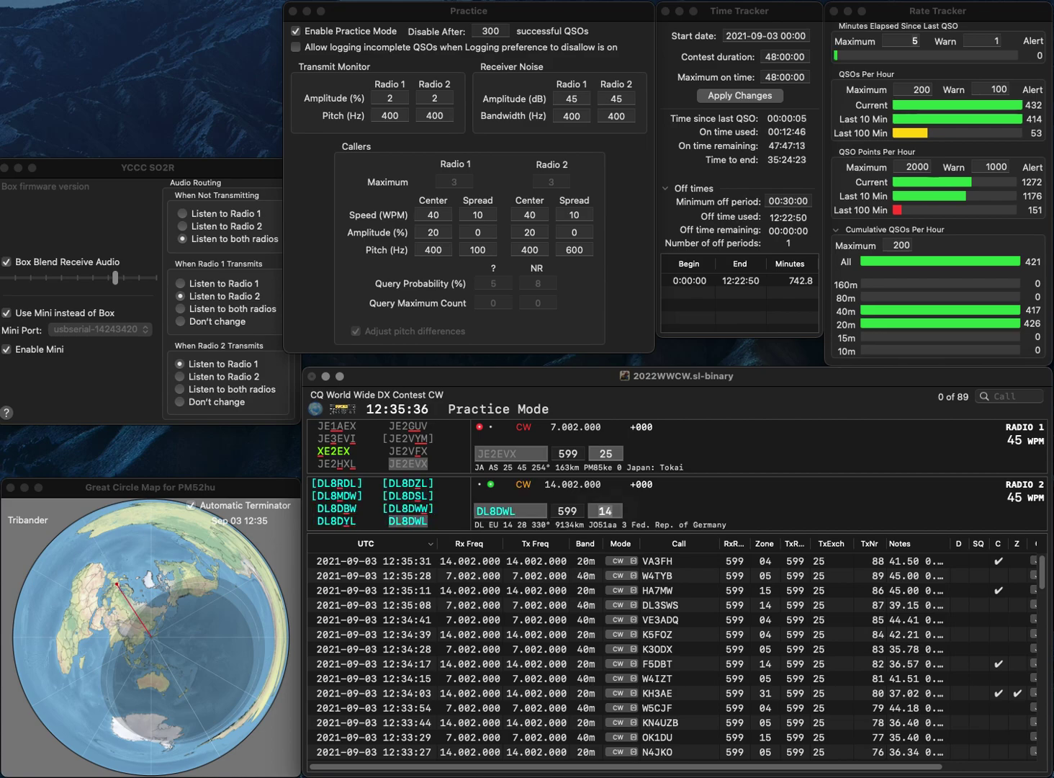
key("Return")
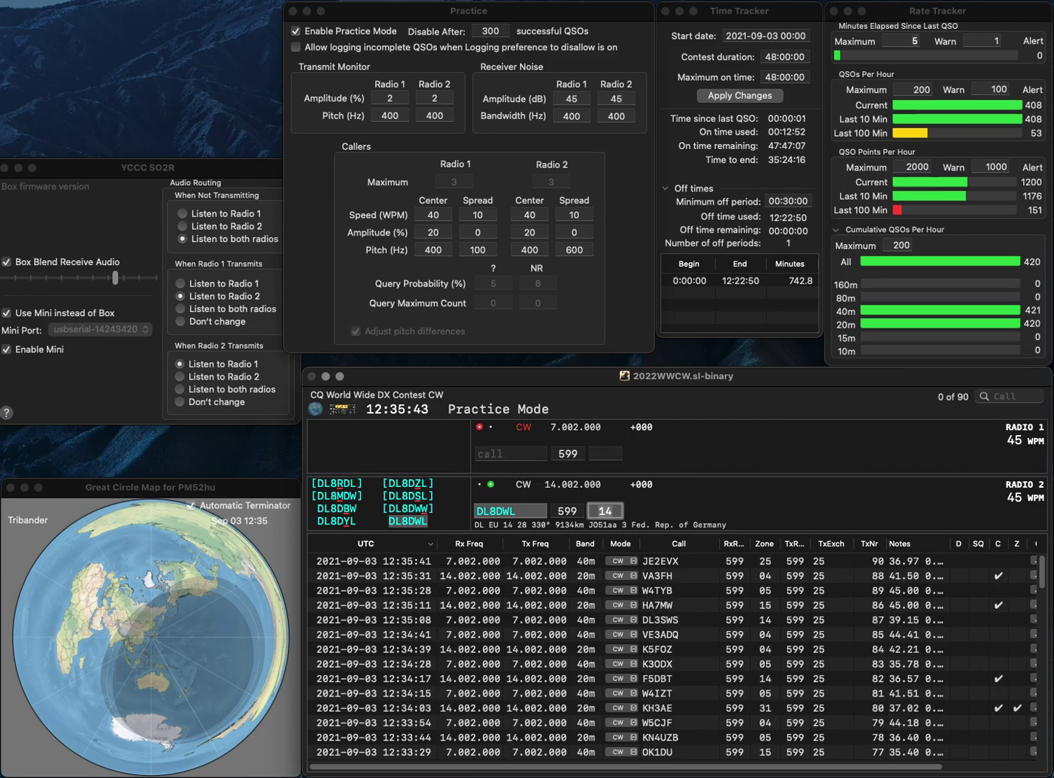
key("Return")
Step: Send the exchange to DF8JD on Radio 1 and IQ2XZ/8 on Radio 2, and log both contacts
type("DF8JD")
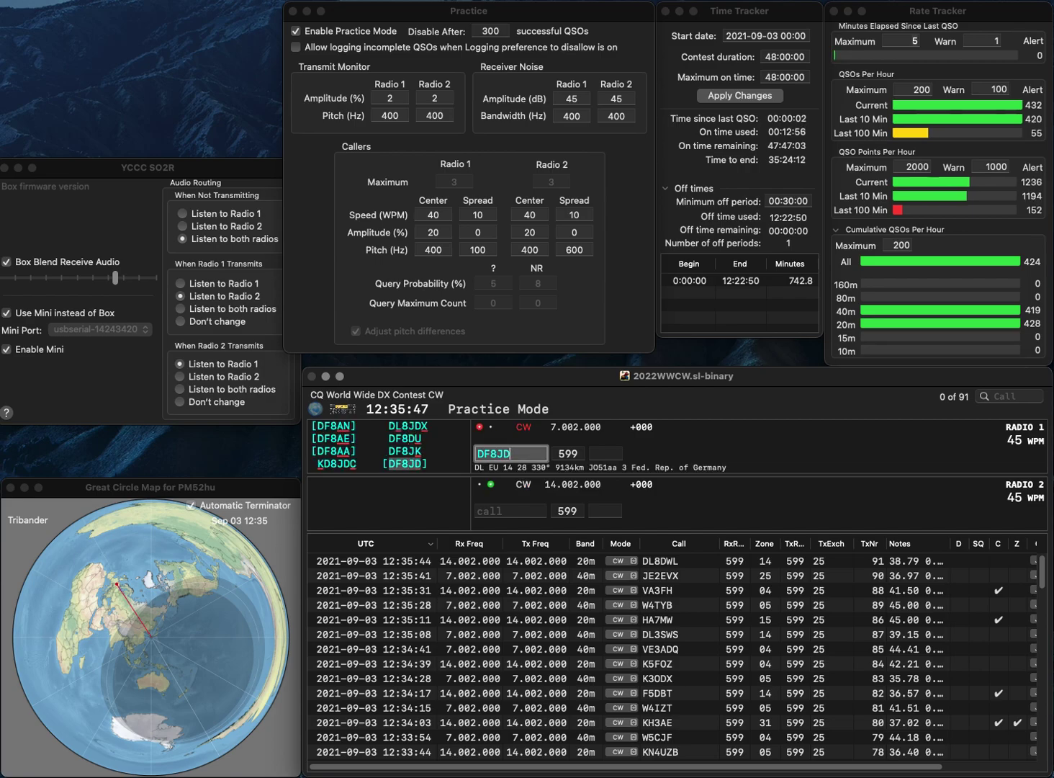
key("Return")
type("IQ2XZ/")
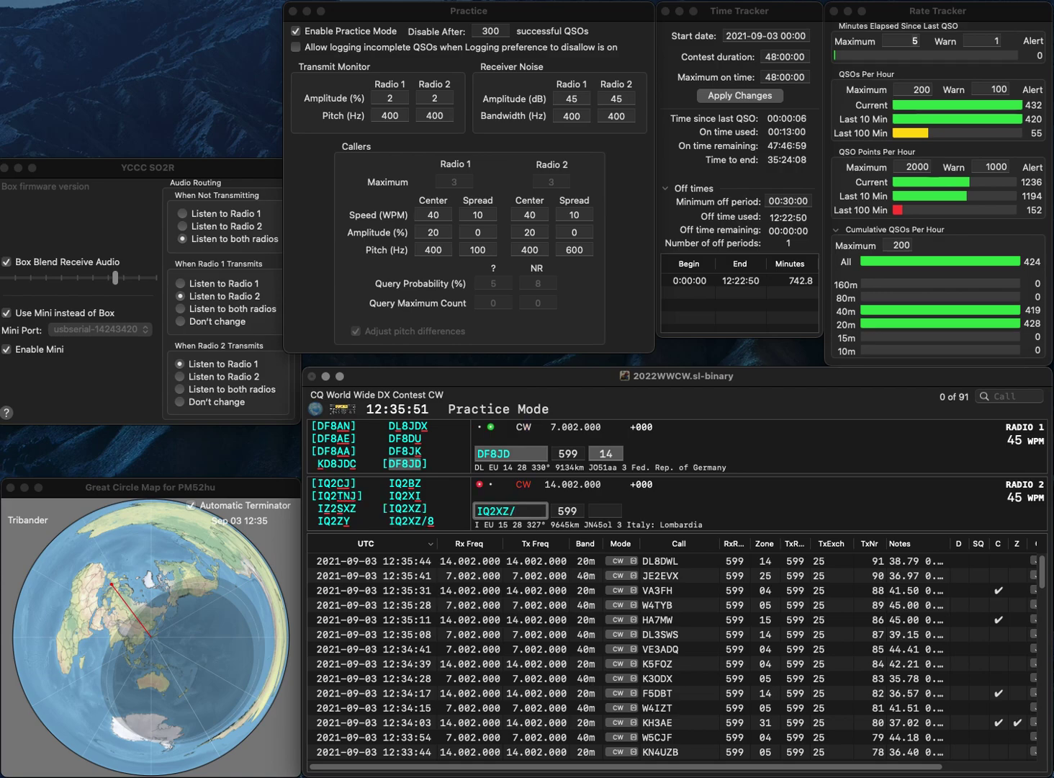
type("8")
key("Return")
key("Return")
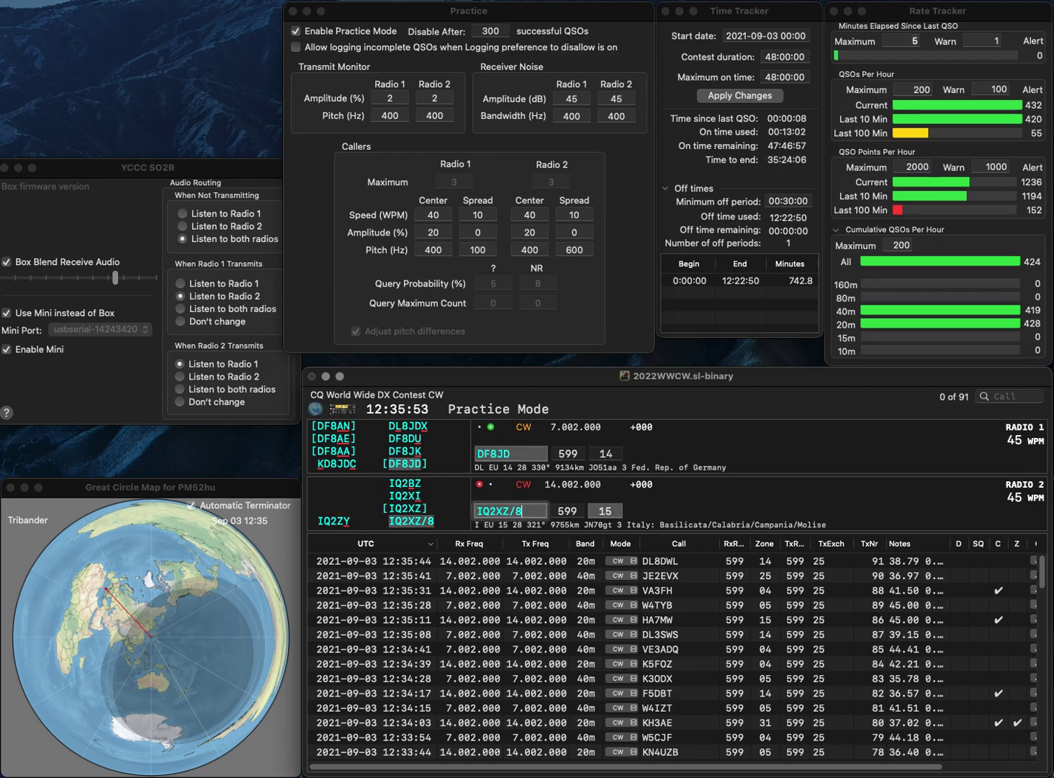
key("Tab")
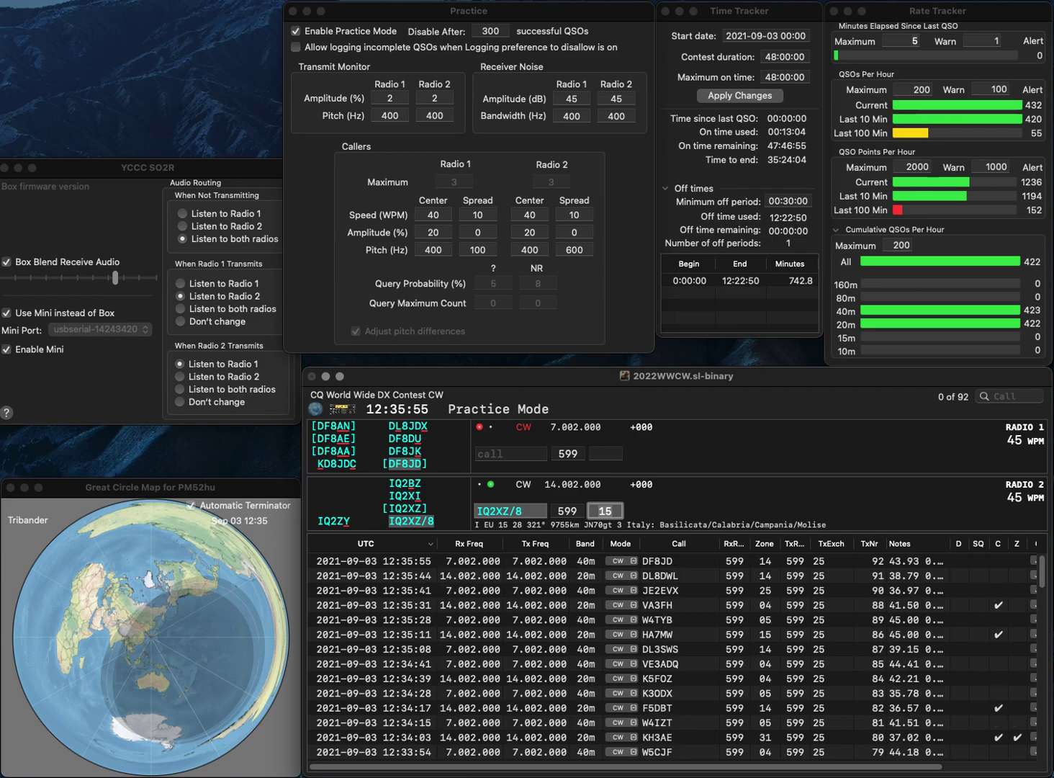
key("Return")
Step: Send the partial call 3PCB on Radio 1, and enter RV3TG on Radio 2 and send the exchange
type("3PCB")
key("Return")
type("V3TG")
key("Home")
type("R")
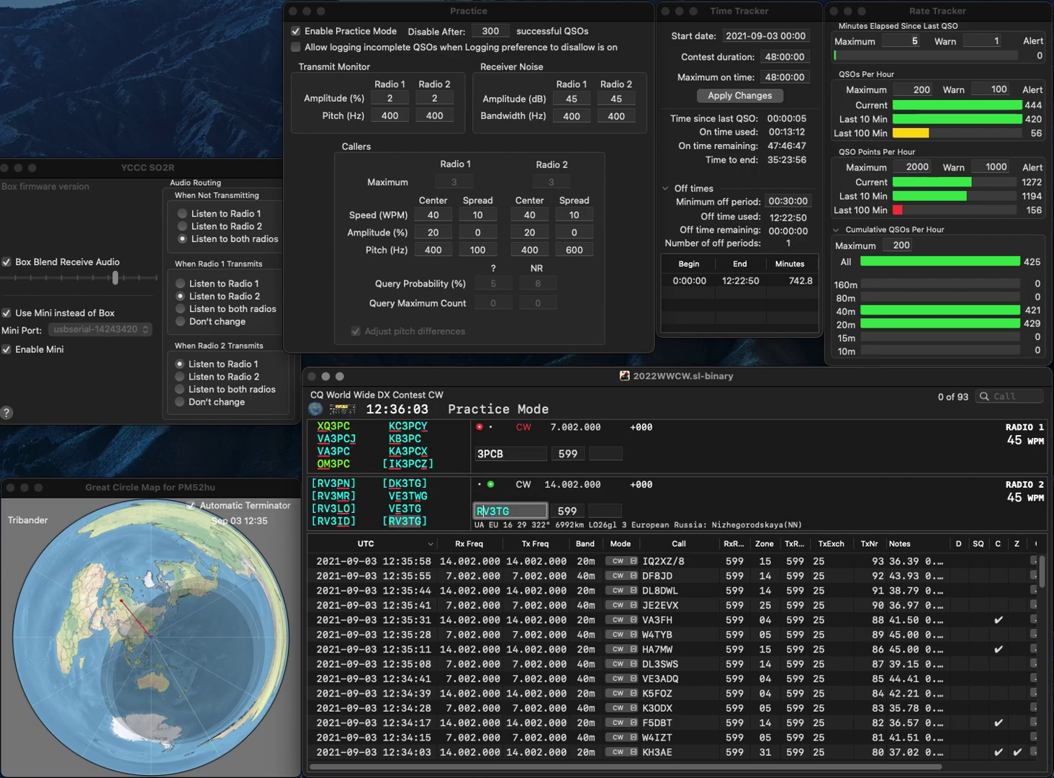
key("Return")
key("Home")
key("Delete")
type("PA2")
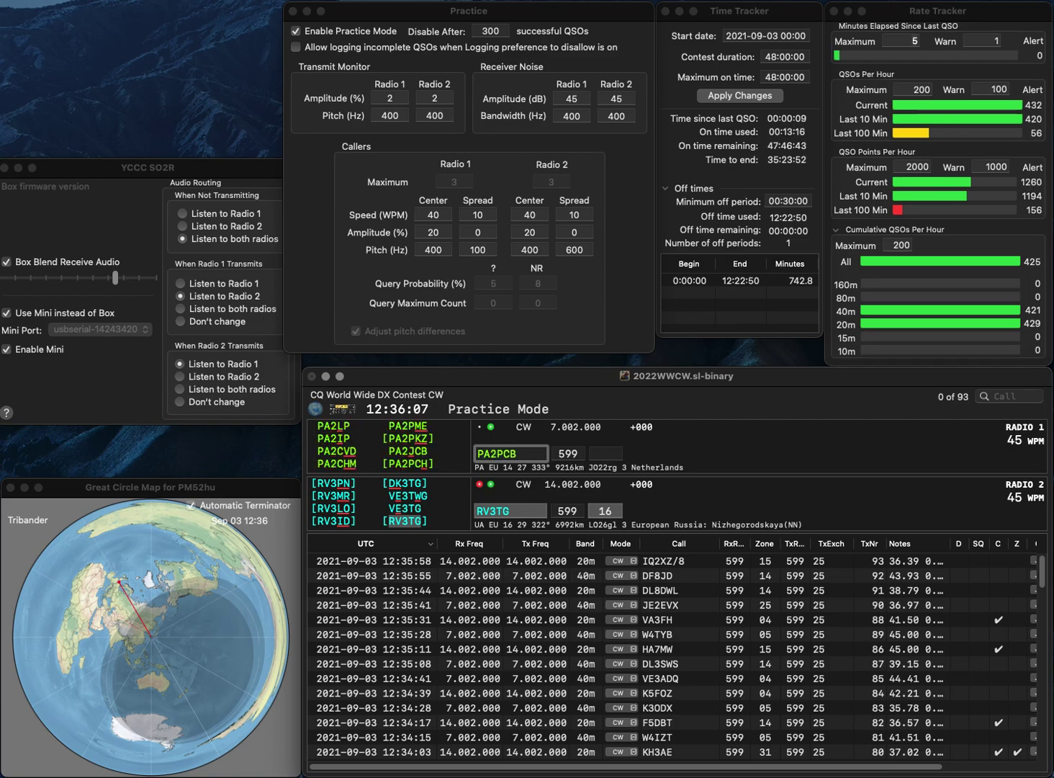
key("Delete")
type("J")
key("Return")
key("Return")
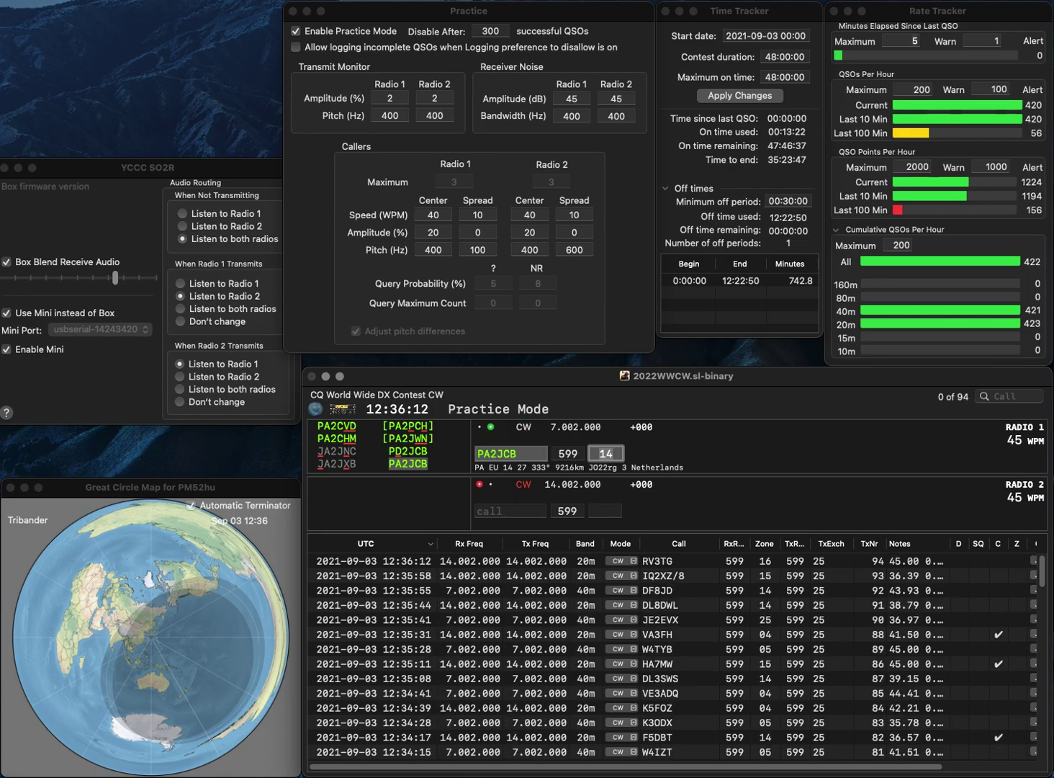
key("Return")
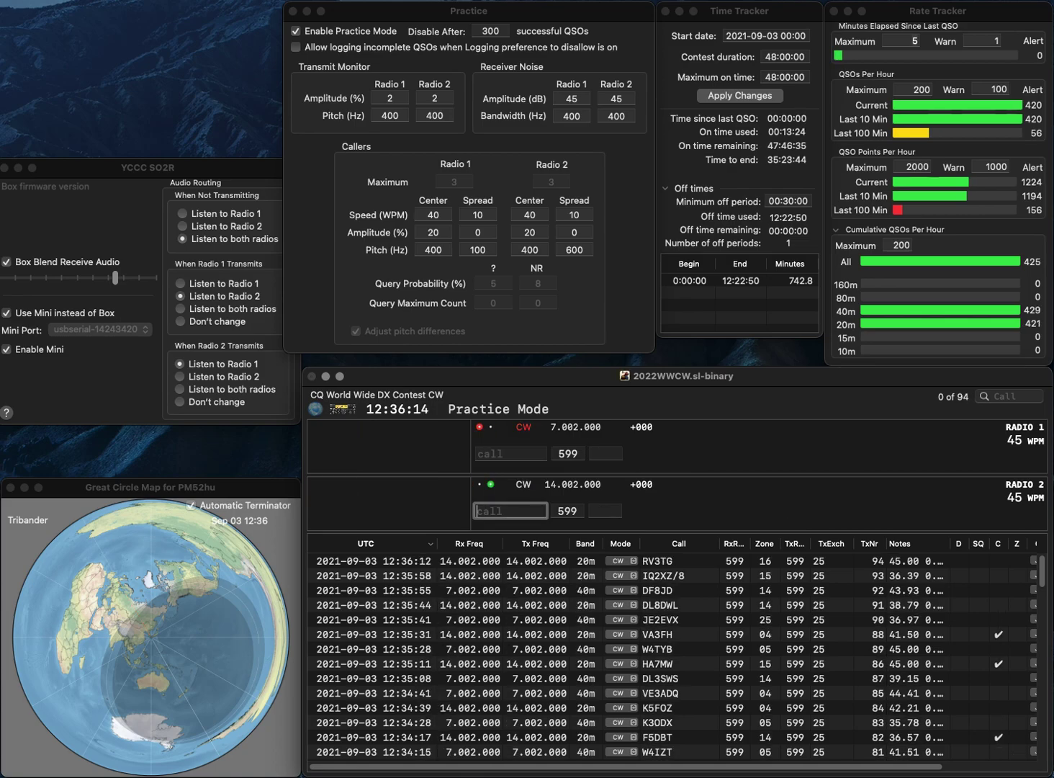
type("JQ")
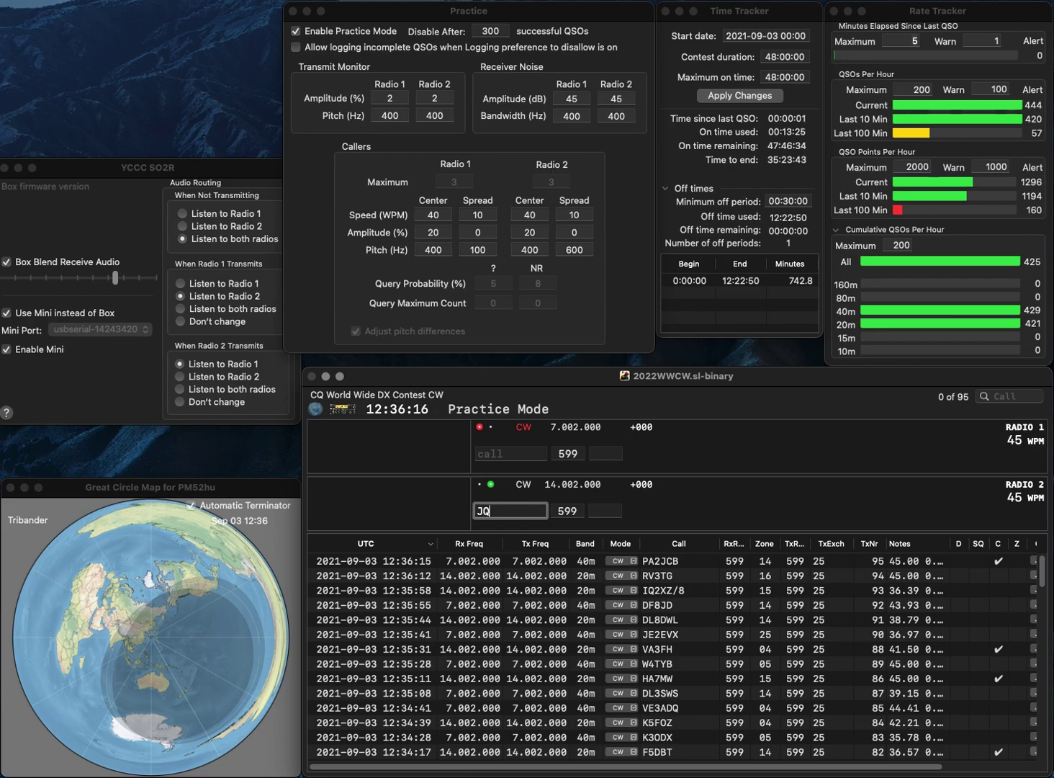
type("1QGM")
key("Return")
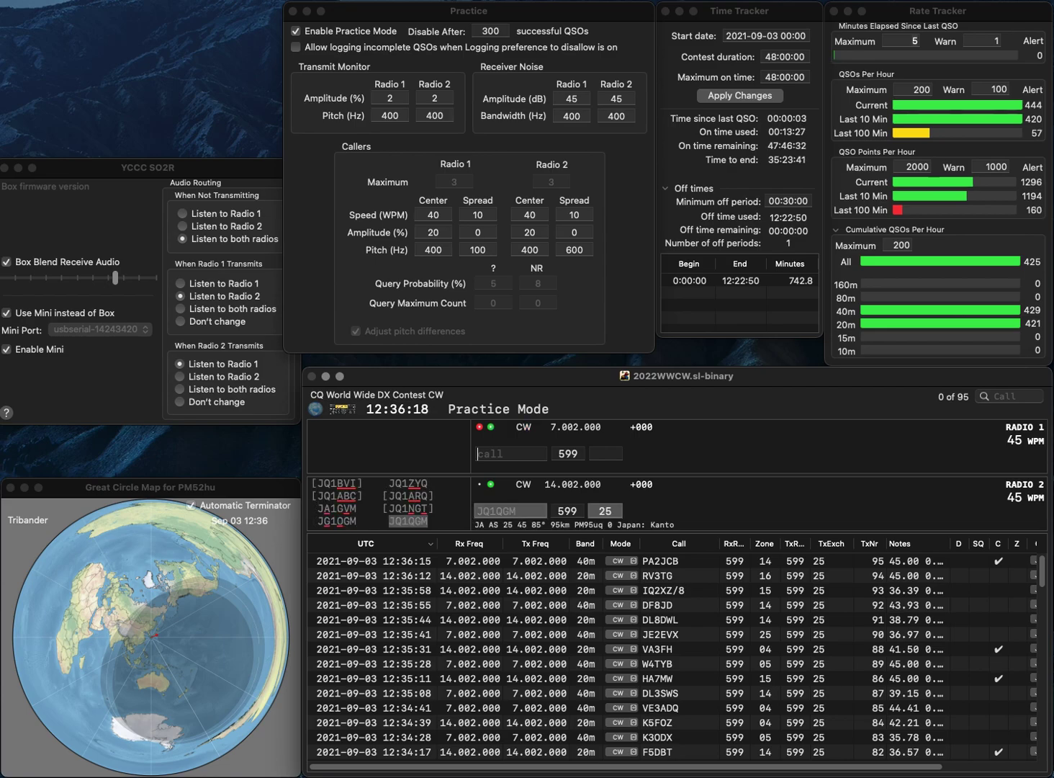
type("HB")
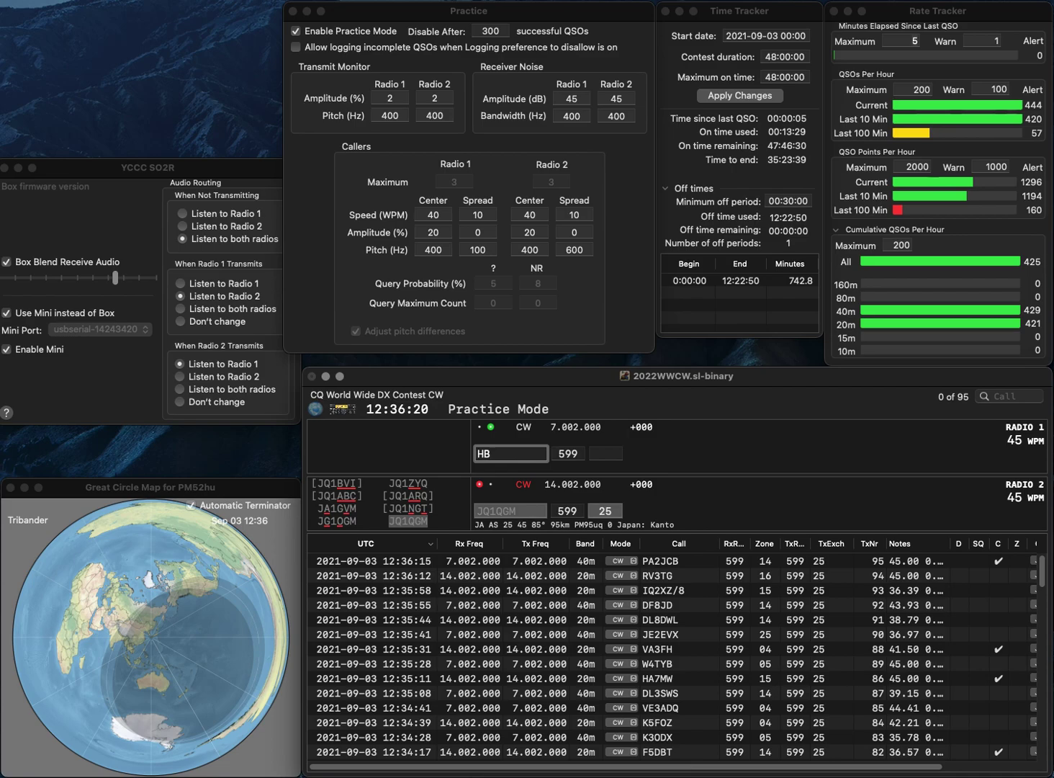
type("9CX")
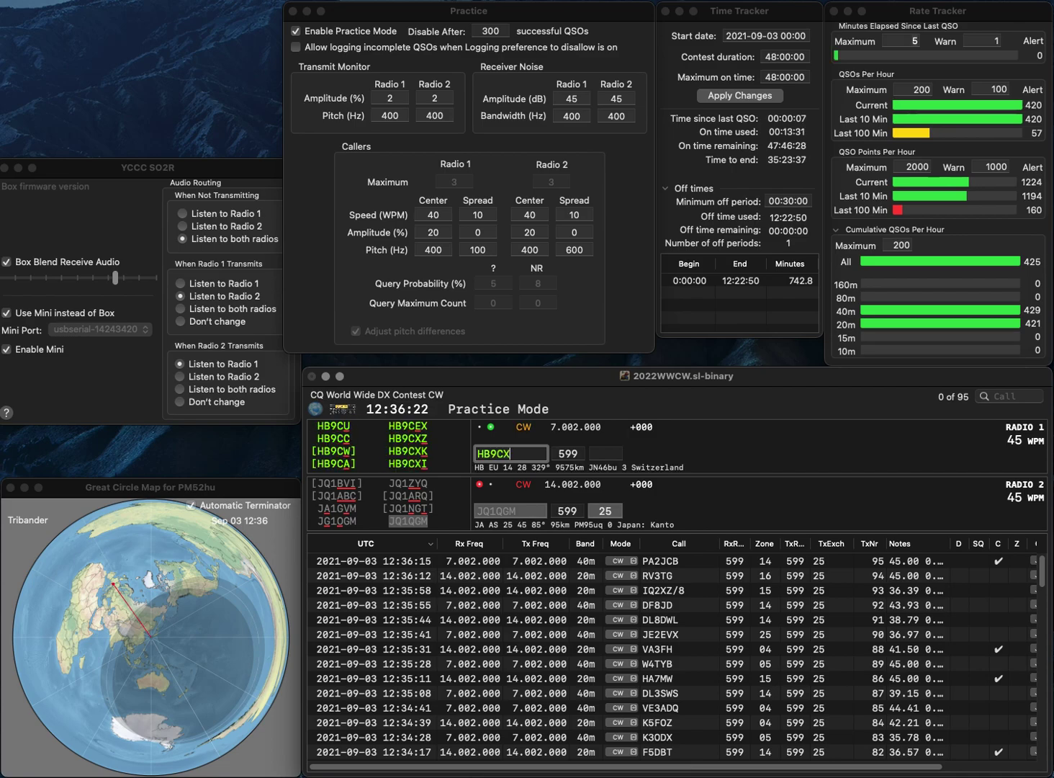
type("K")
key("Return")
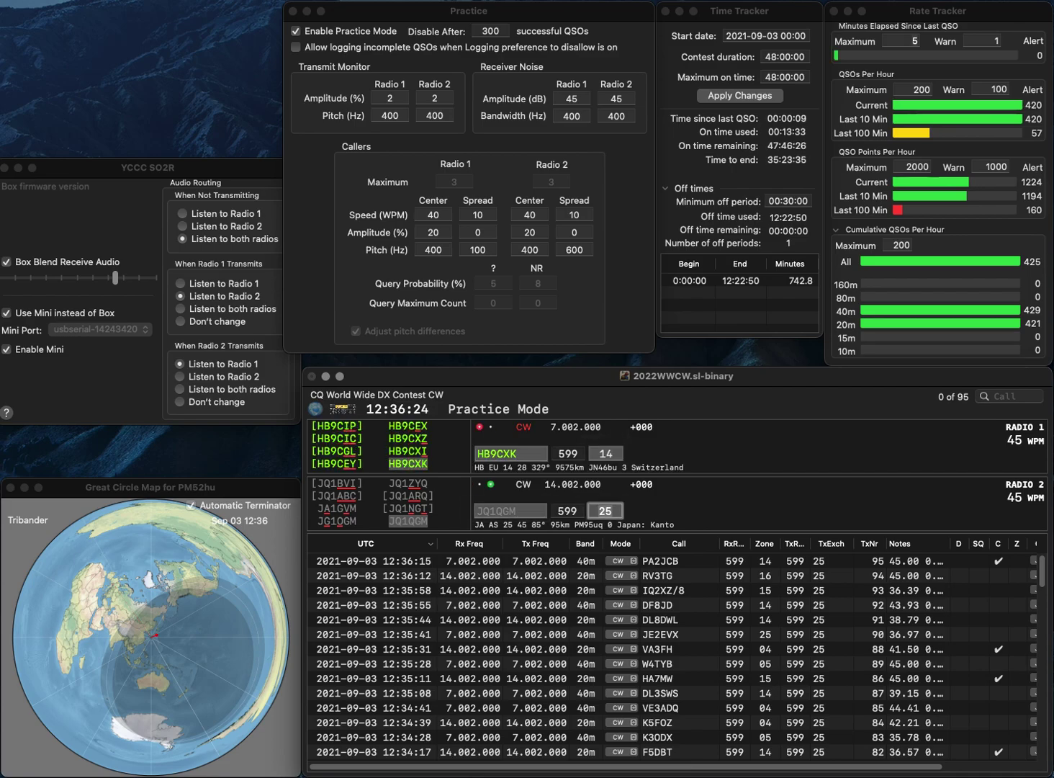
key("Return")
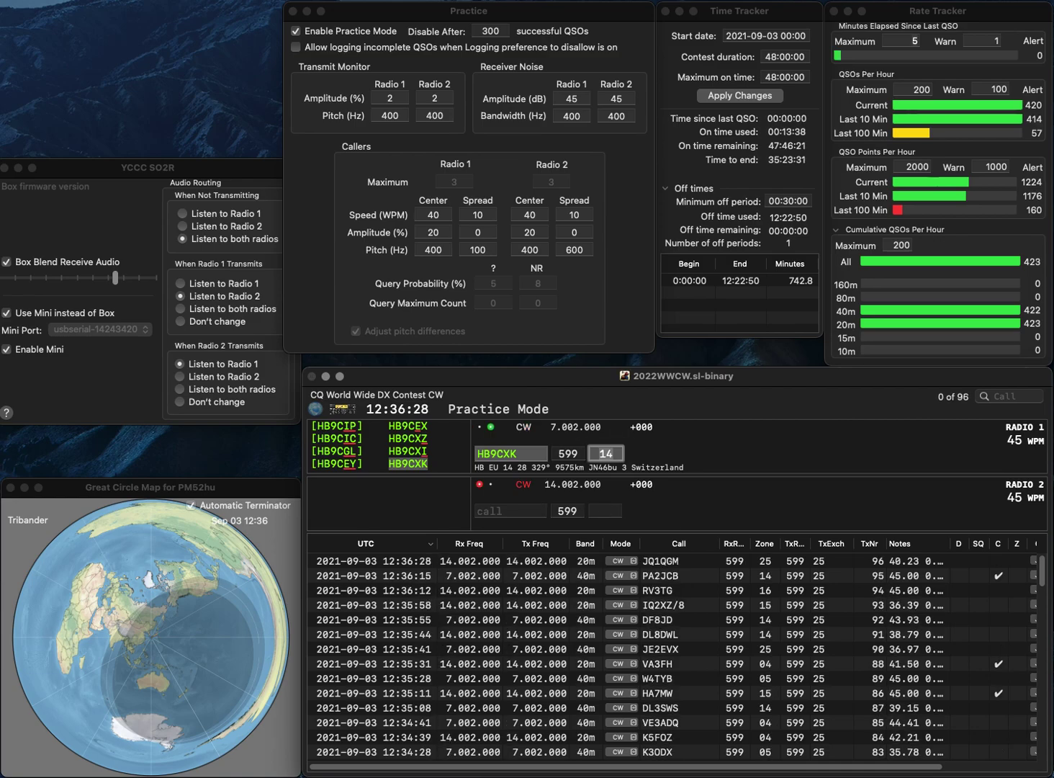
key("Return")
type("AE5NA")
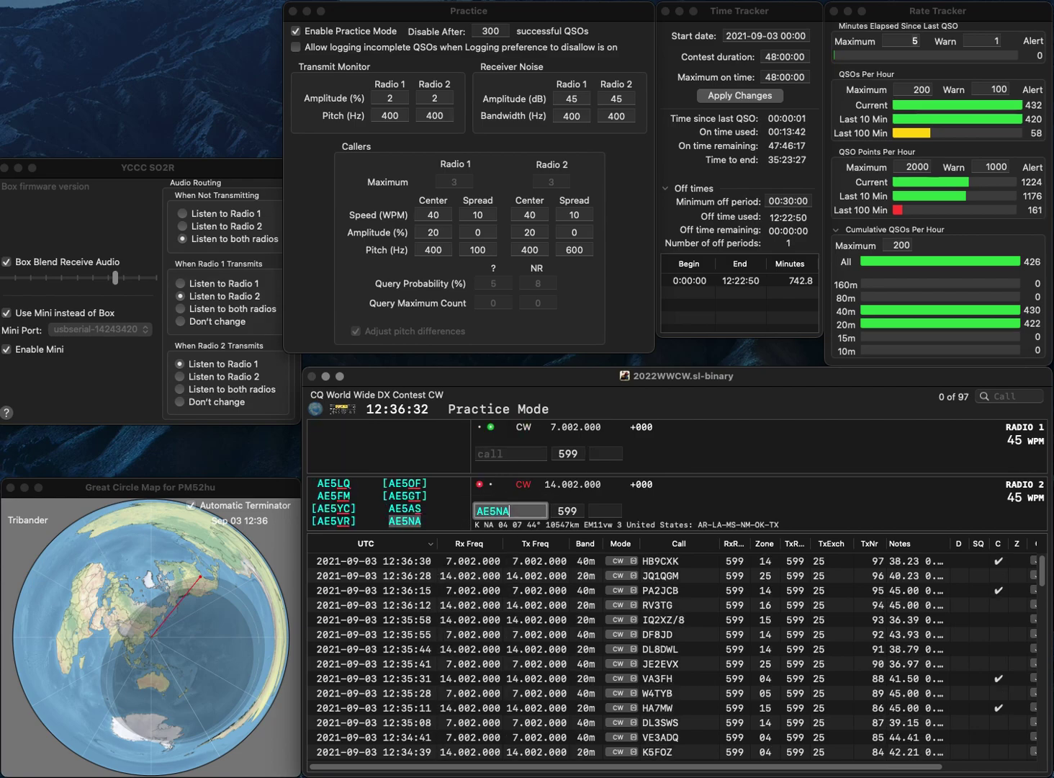
key("Return")
type("GU0UU")
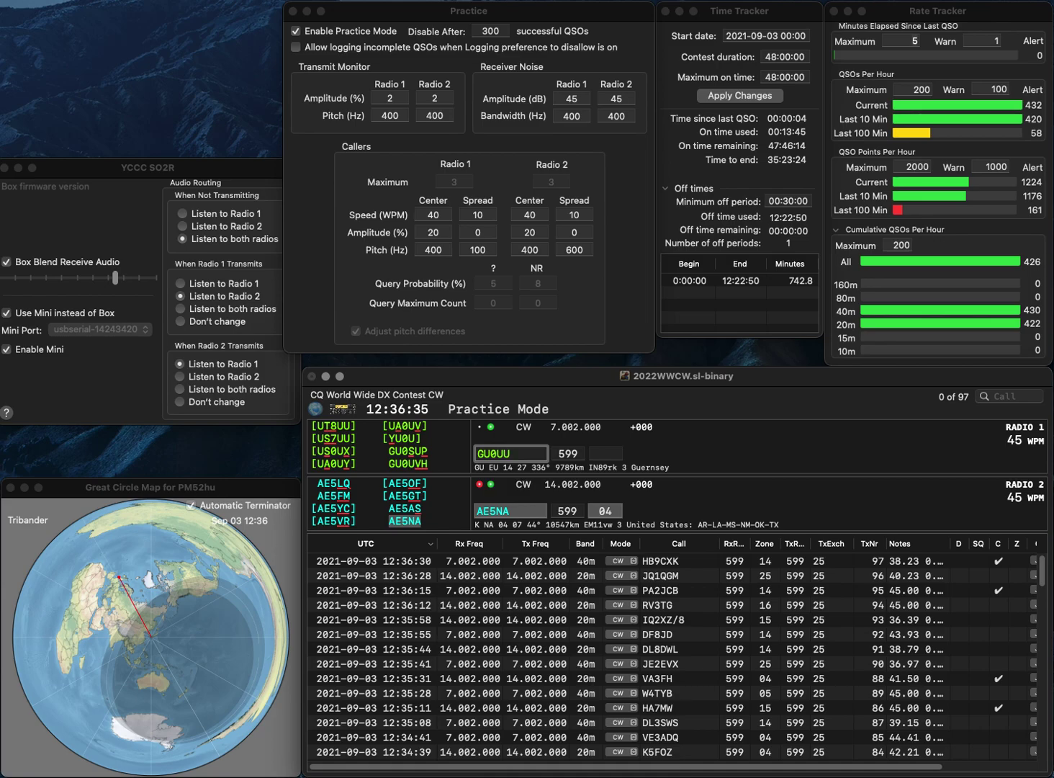
key("BackSpace")
type("V")
key("Return")
key("Return")
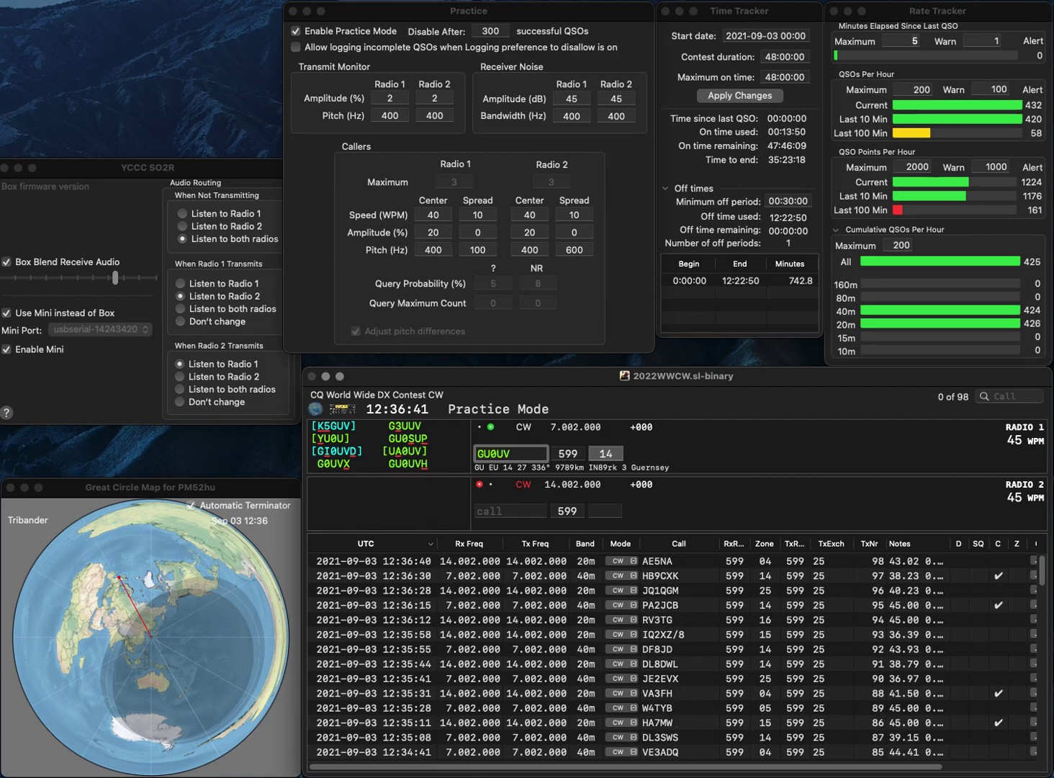
key("Right")
key("Right")
key("BackSpace")
type("H")
key("BackSpace")
type("VH")
key("Return")
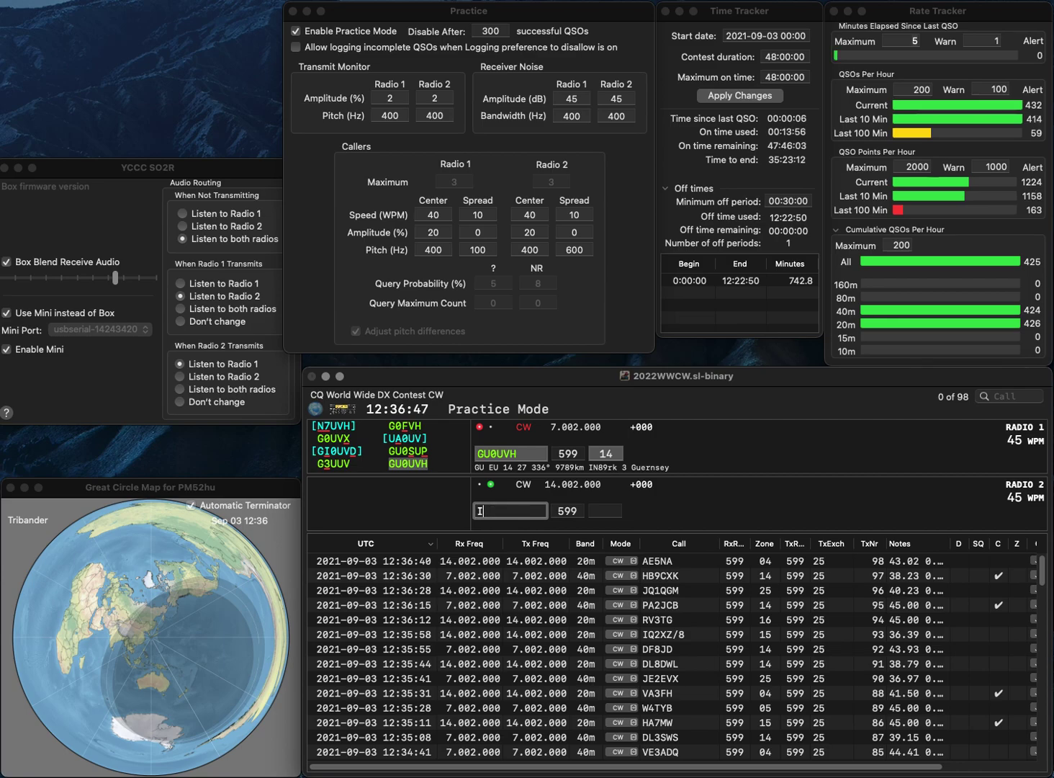
Step: Enter the call IK0CHU on Radio 2 and send the exchange
type("ICHU")
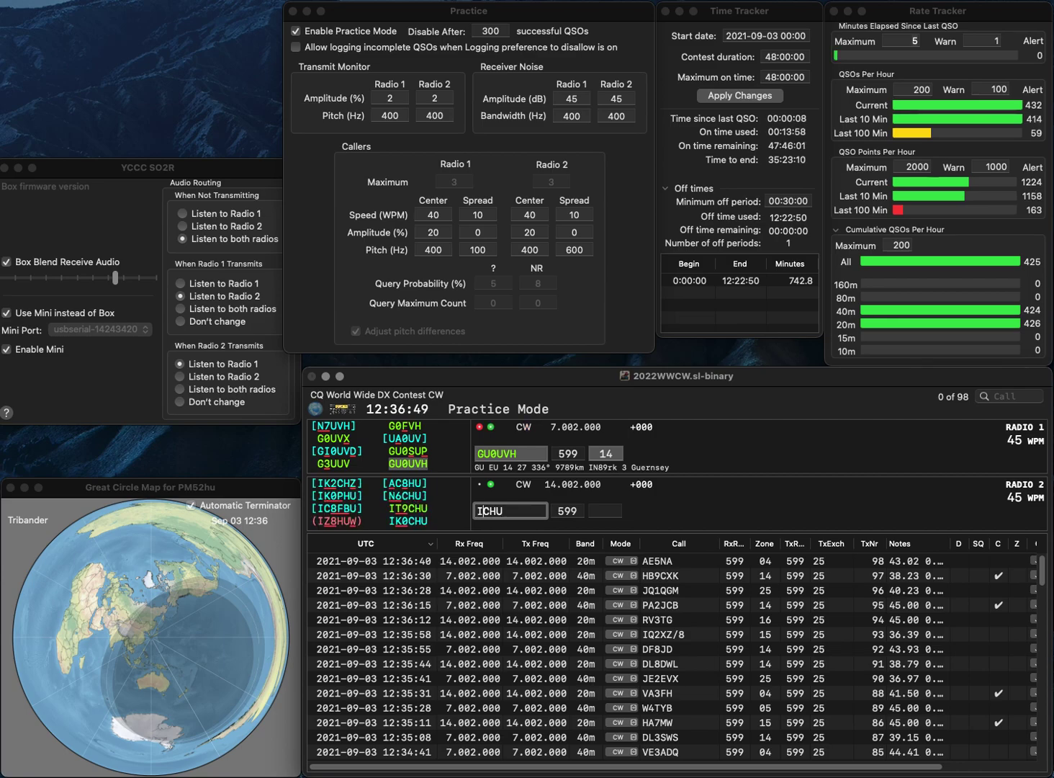
type("0")
key("Return")
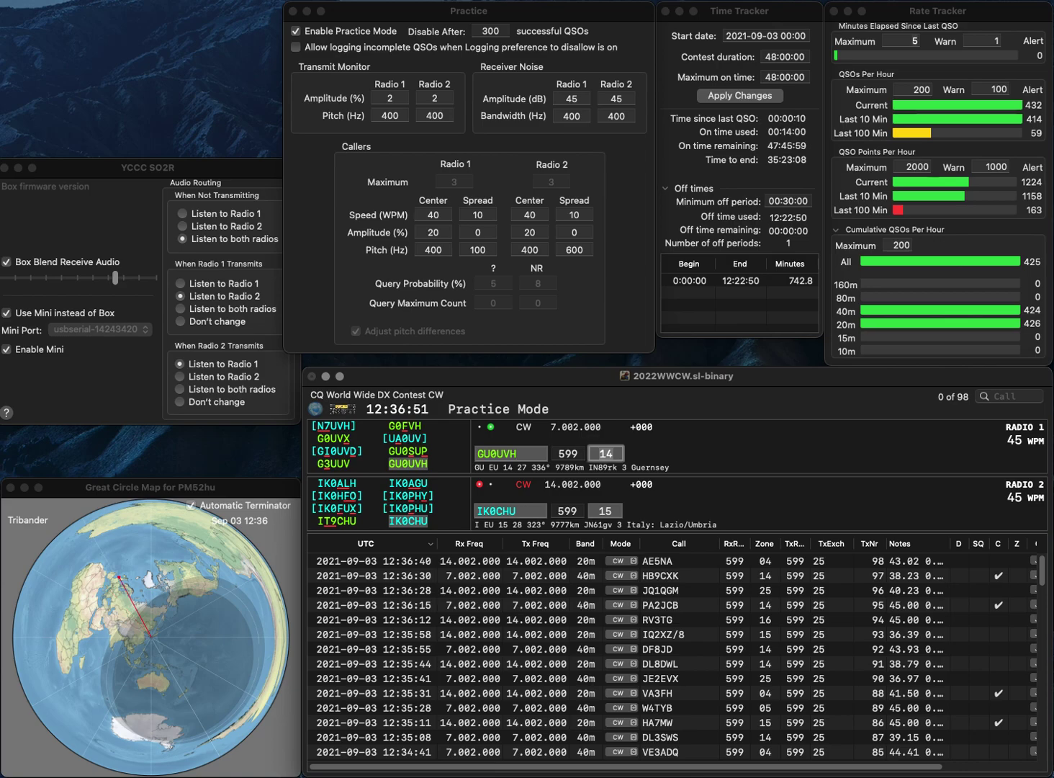
key("Down")
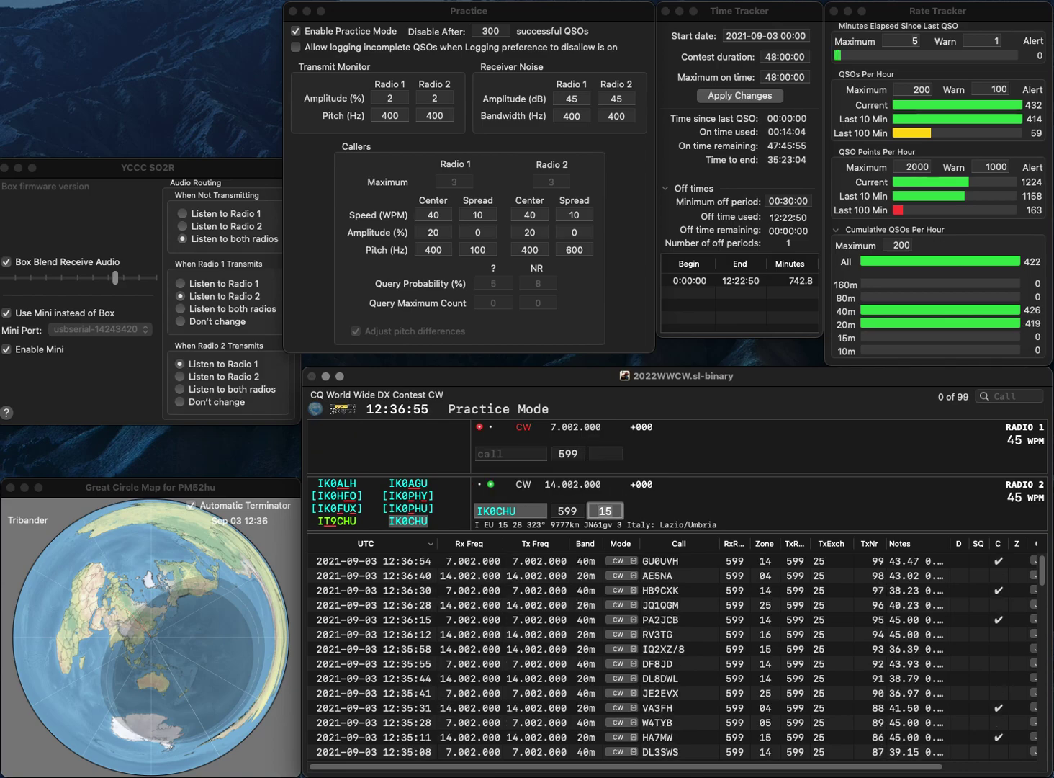
key("Return")
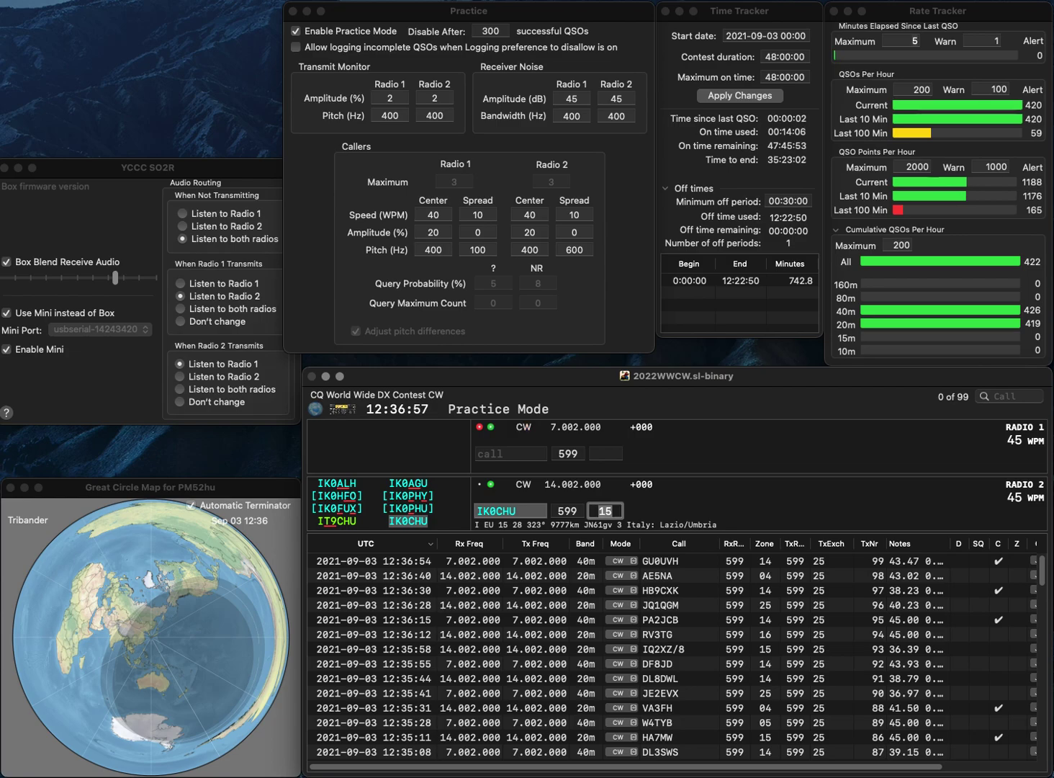
type("M0ABT")
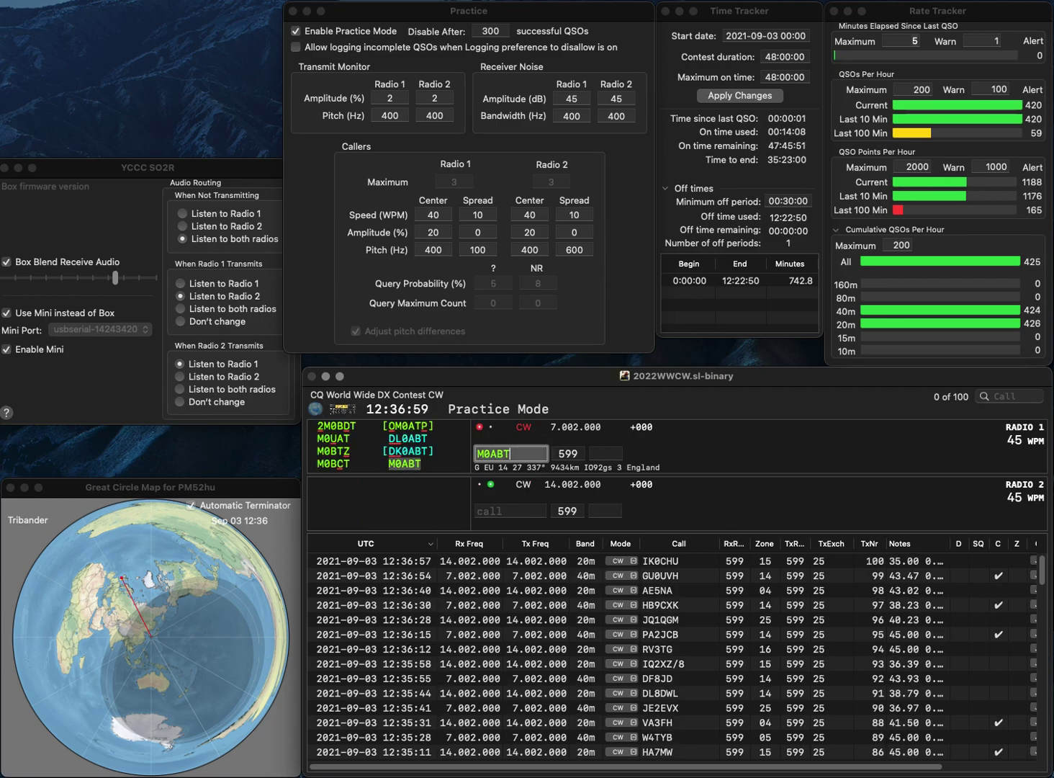
key("Return")
type("W1DV")
key("Return")
key("Tab")
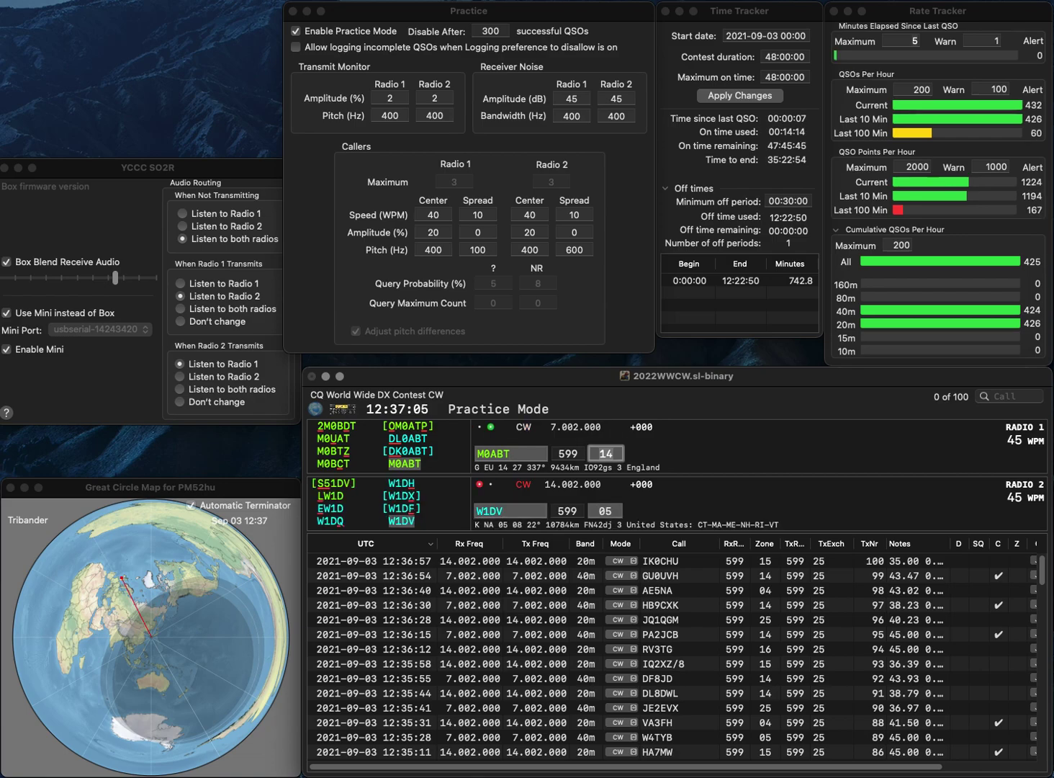
key("Return")
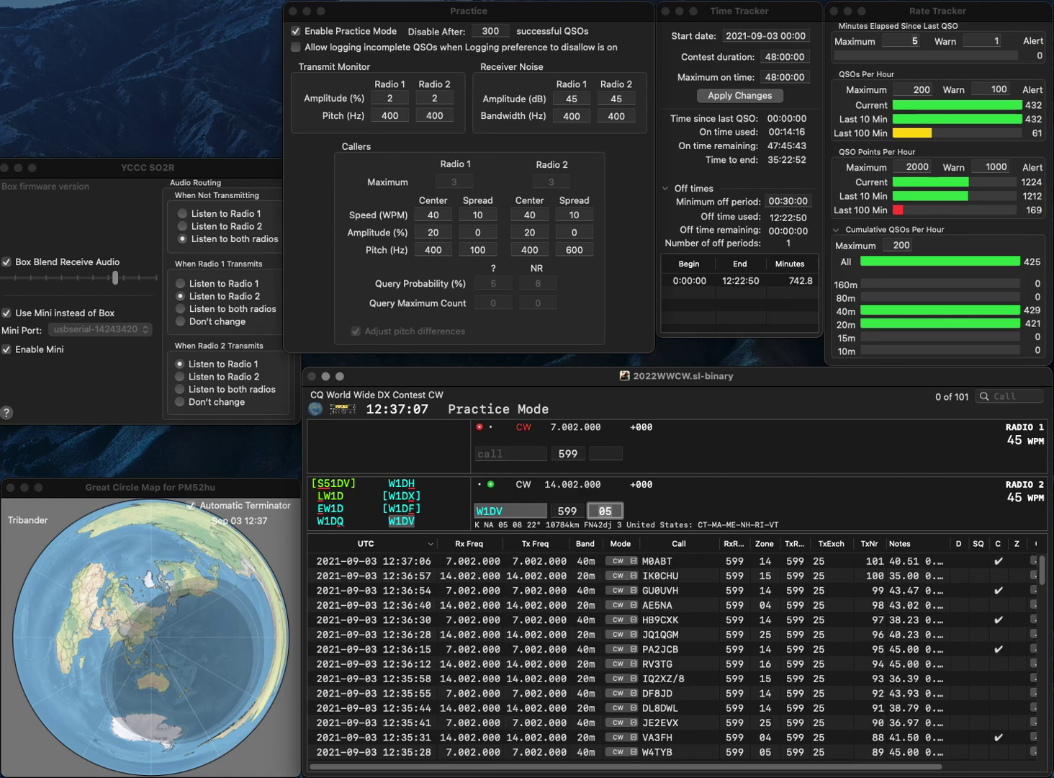
key("Return")
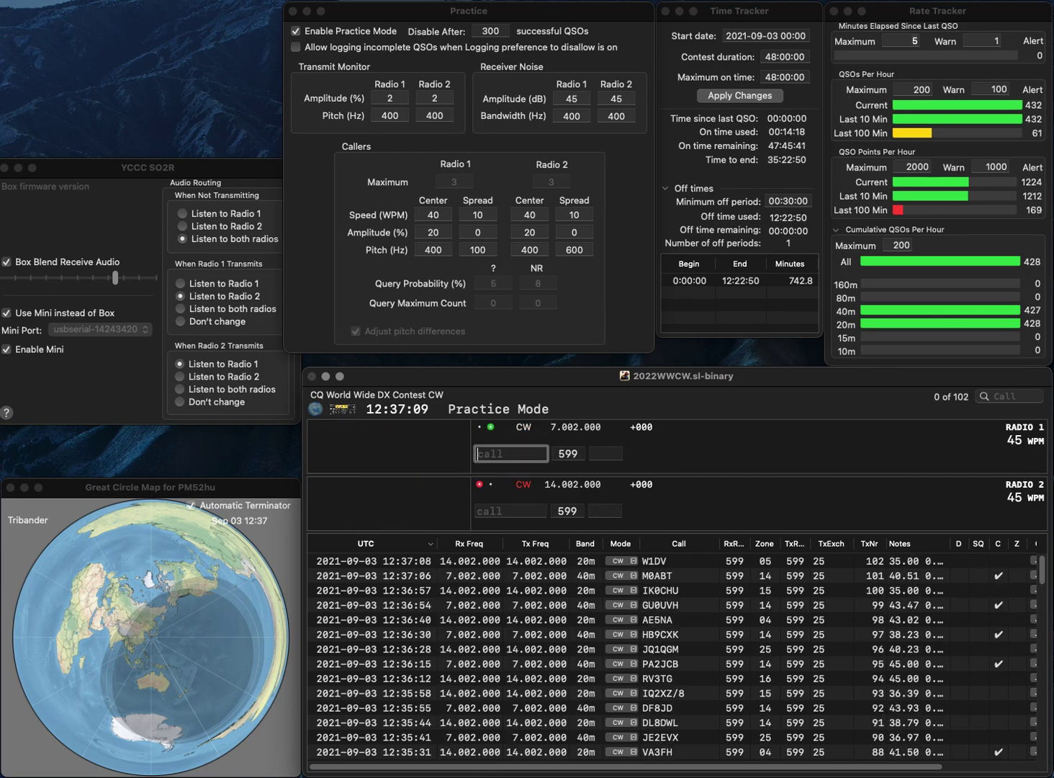
type("IK0VVP")
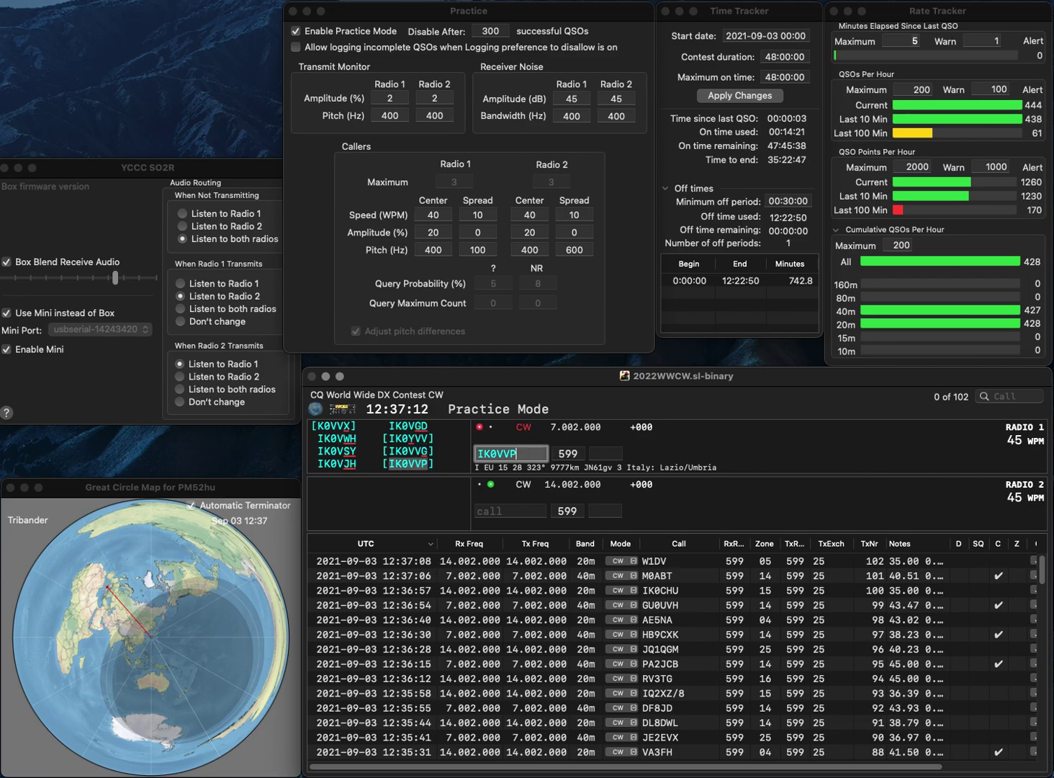
key("Return")
type("9")
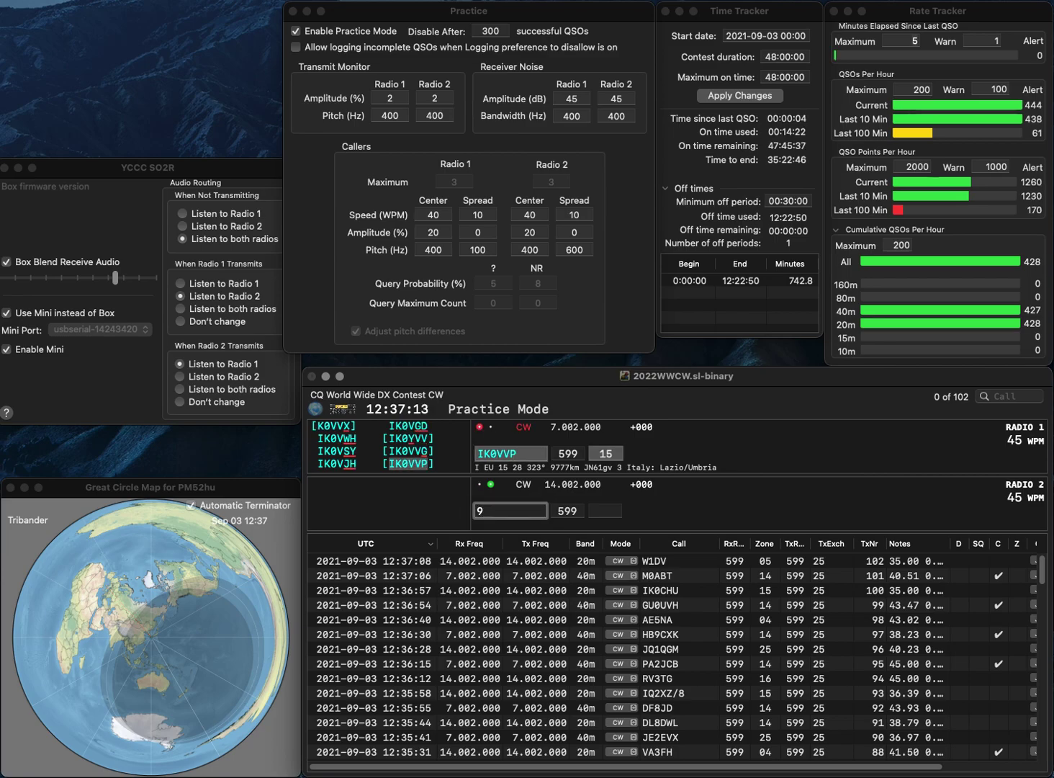
type("DLM")
key("BackSpace")
type("R")
key("Left")
key("Left")
key("BackSpace")
type("G0")
key("Return")
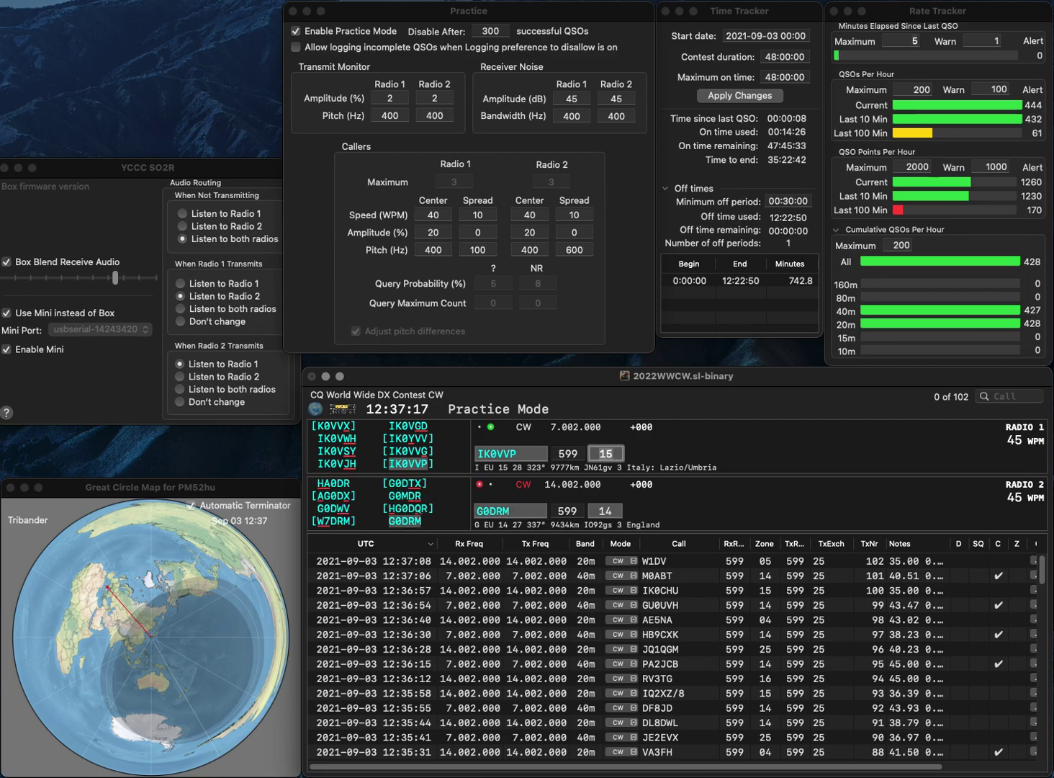
key("Return")
key("Tab")
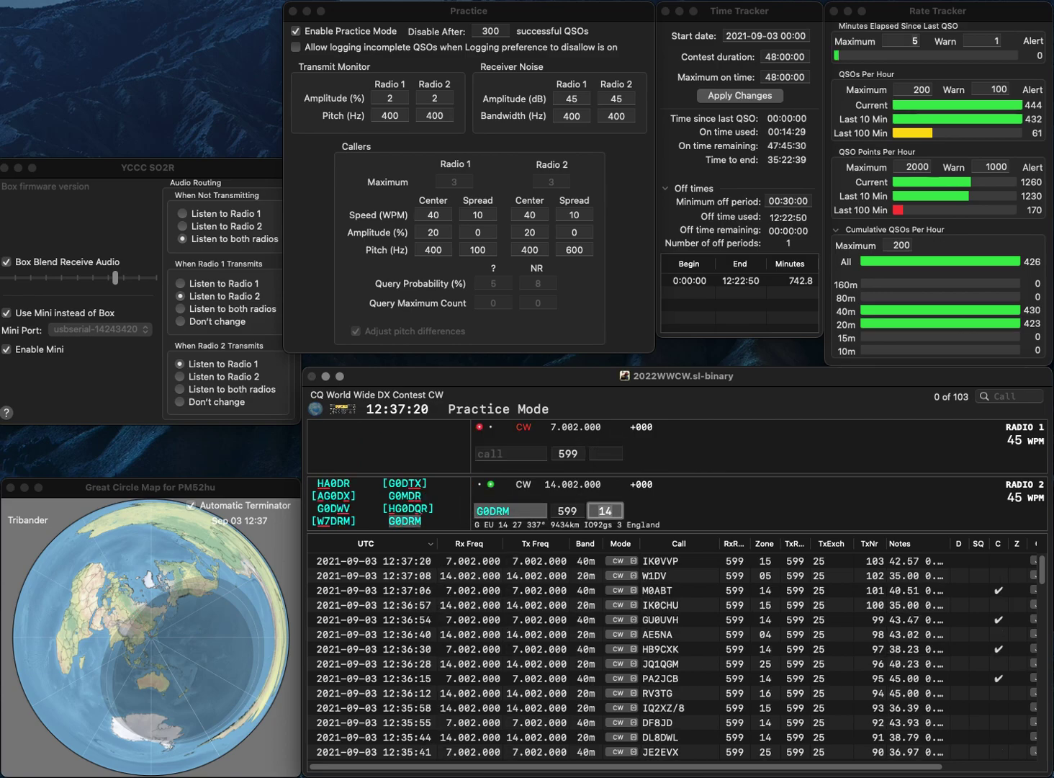
key("Return")
Step: Answer ES4F on Radio 1 and VP8LP on Radio 2, sending each the exchange
type("ES4F")
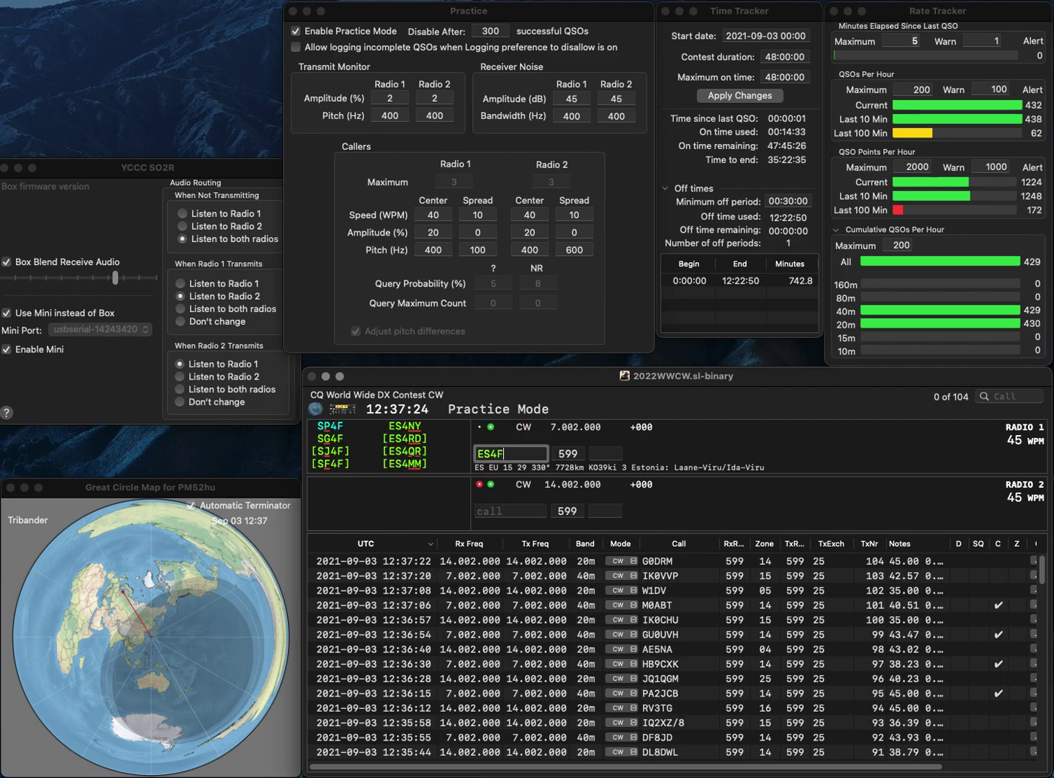
key("Return")
type("VP8LP")
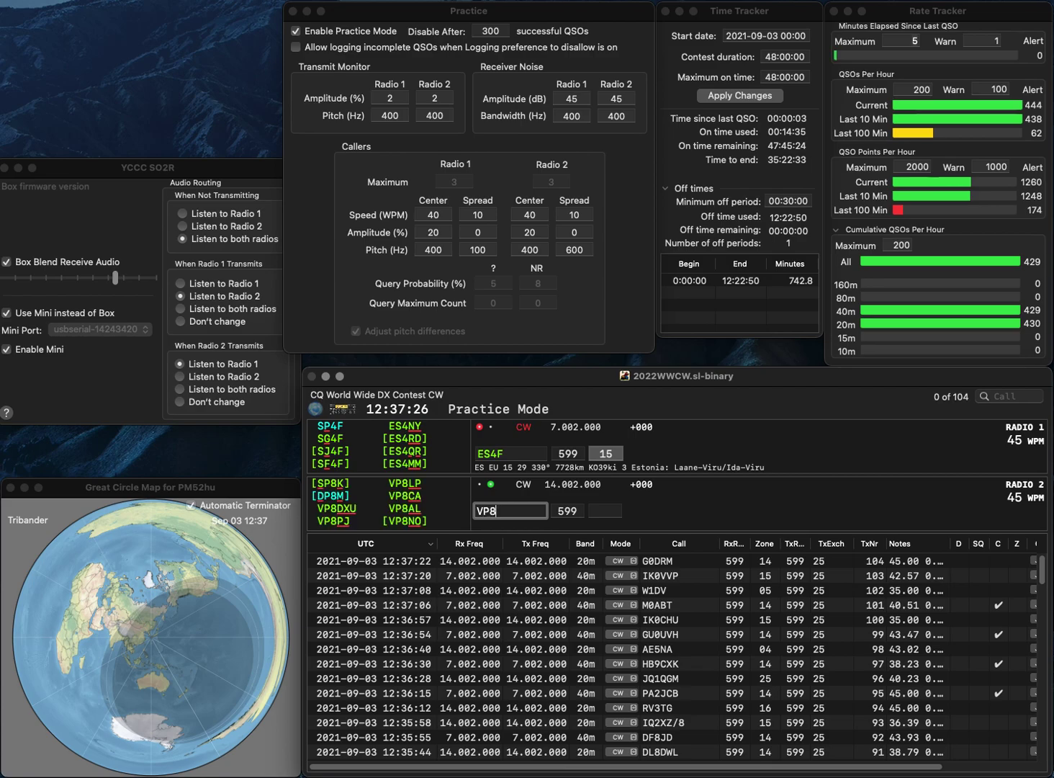
key("Return")
key("Left")
key("Left")
key("BackSpace")
type("I")
key("Right")
key("Right")
key("BackSpace")
type("L")
key("Return")
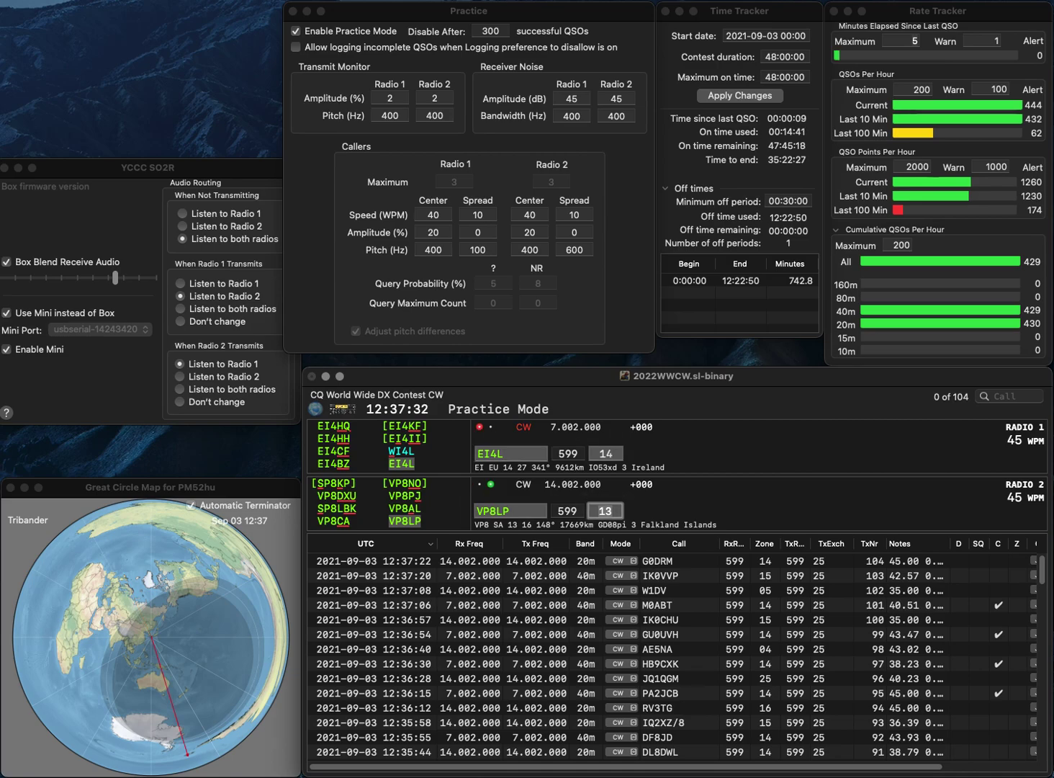
key("Return")
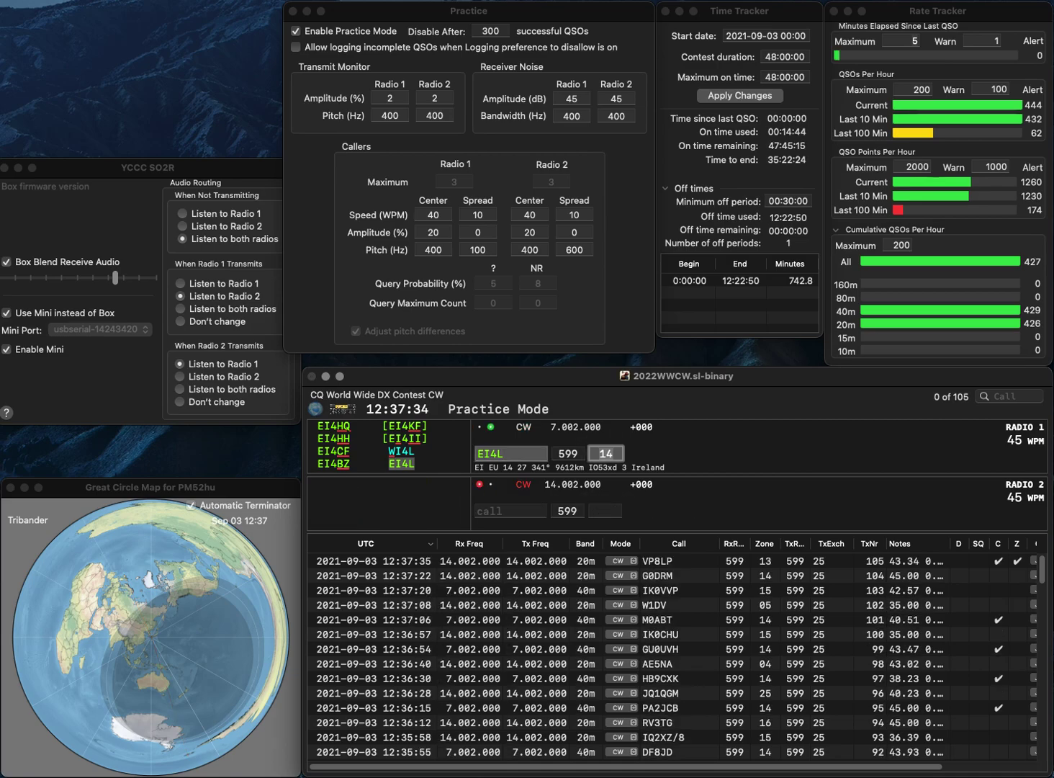
key("Return")
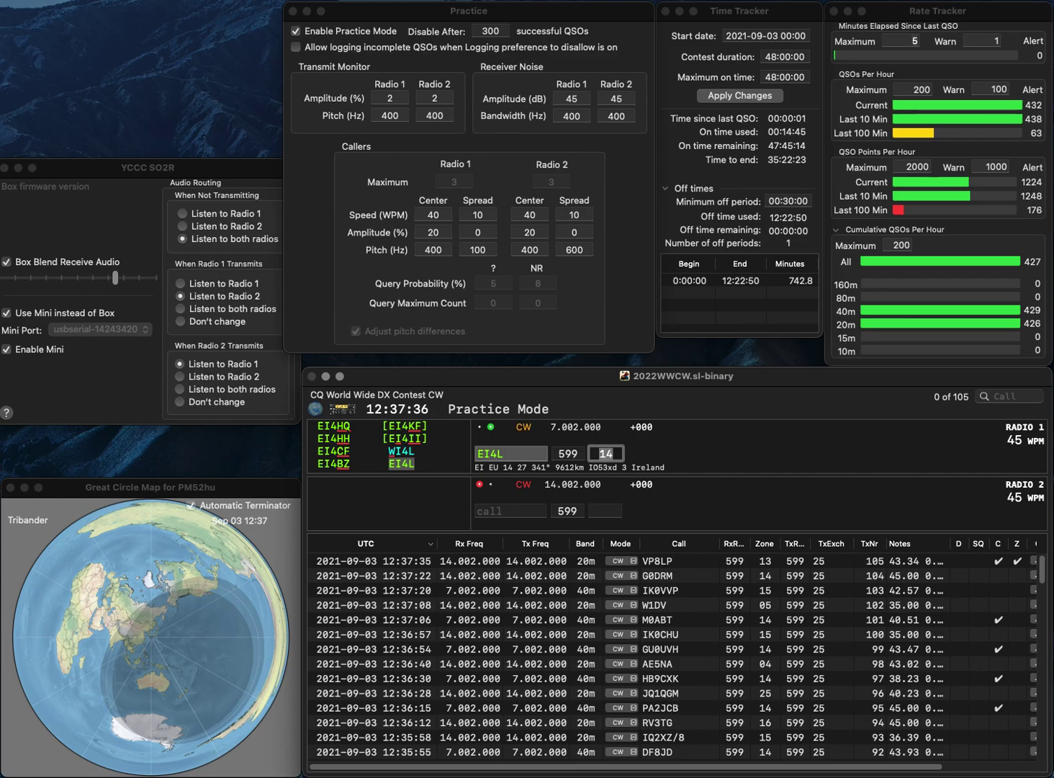
type("KD0JGO")
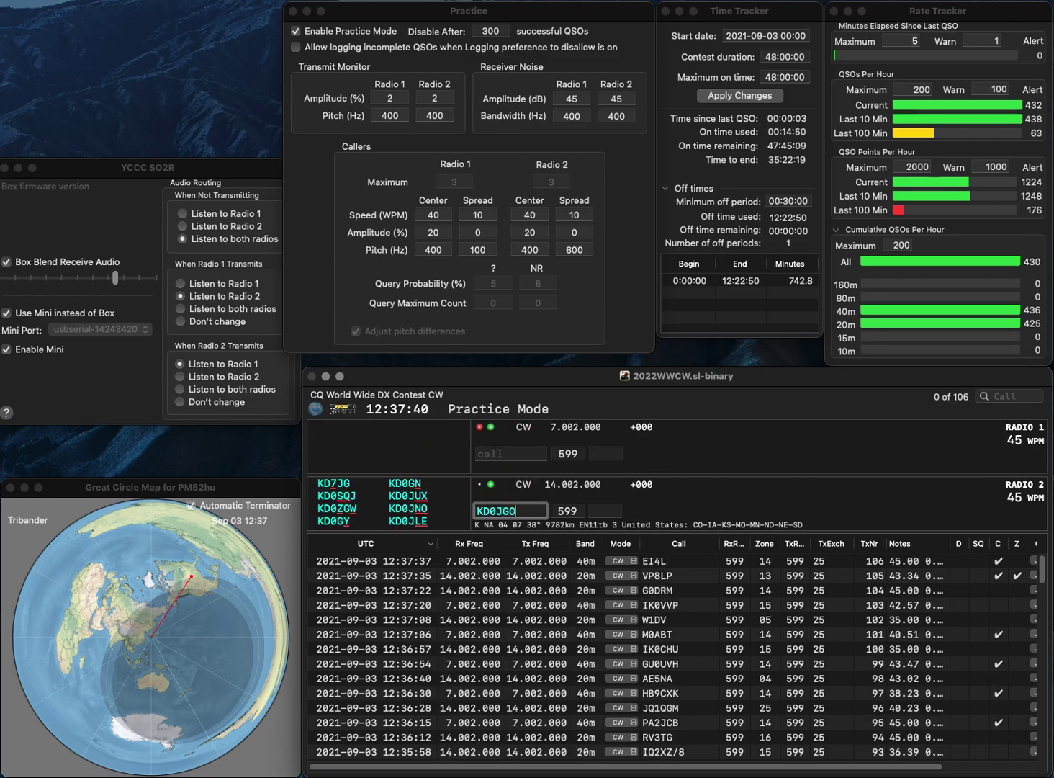
key("BackSpace")
key("BackSpace")
type("NO")
key("Return")
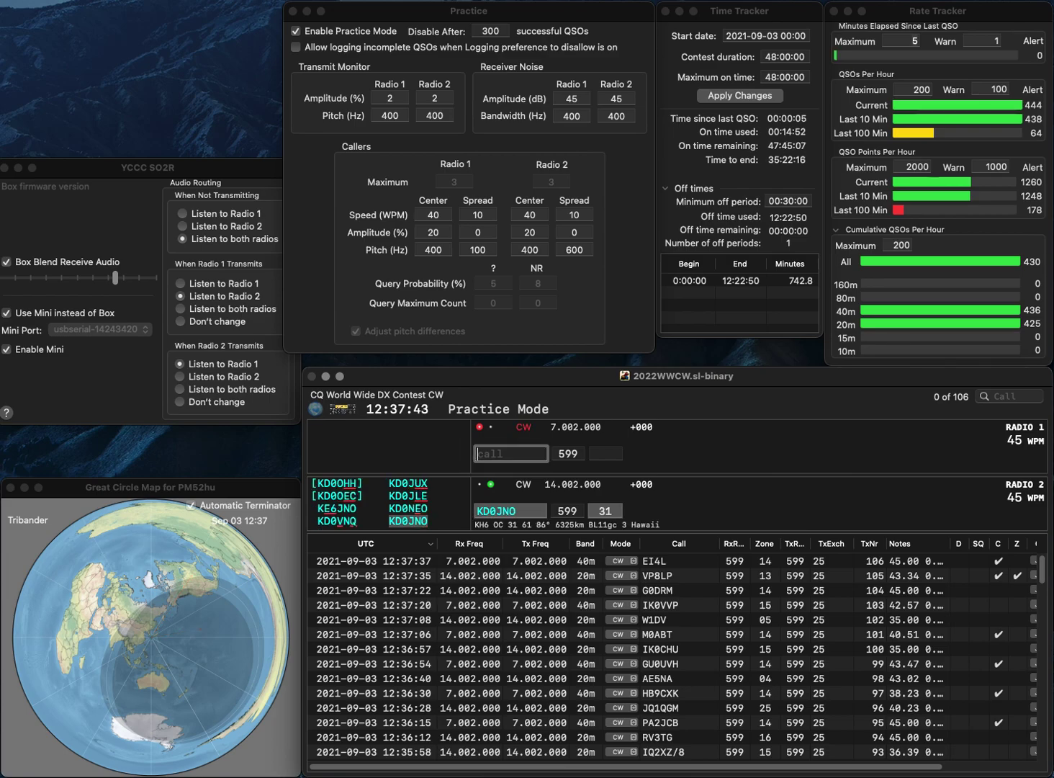
type("9A2OS")
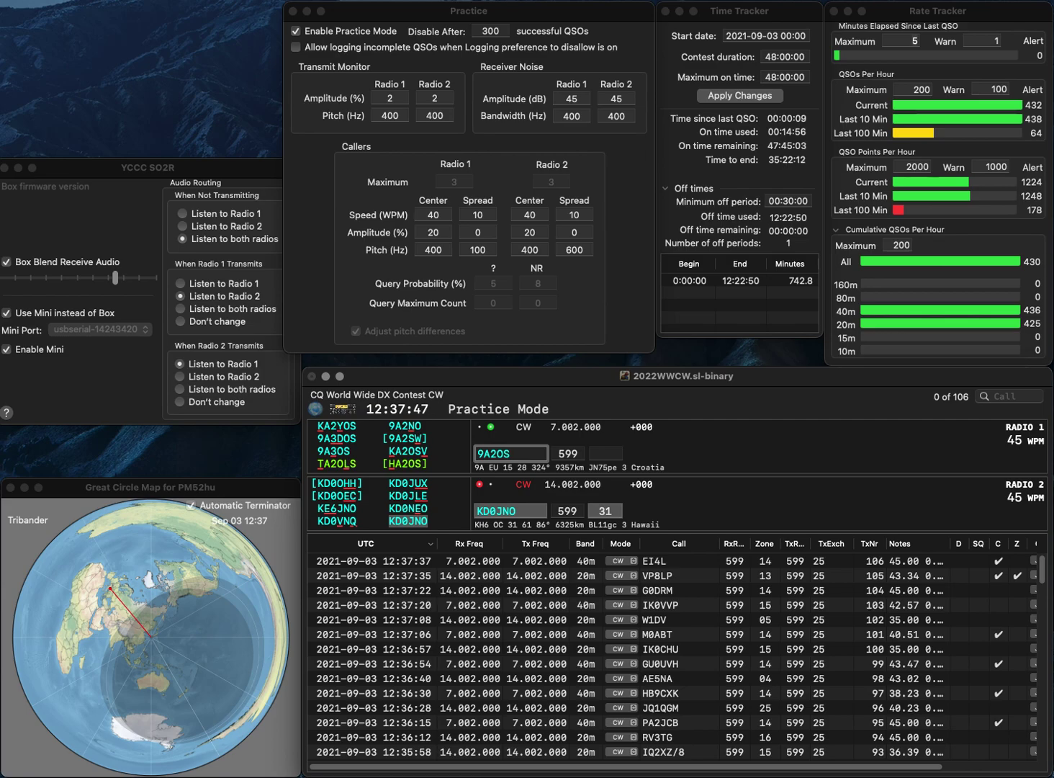
key("BackSpace")
key("Return")
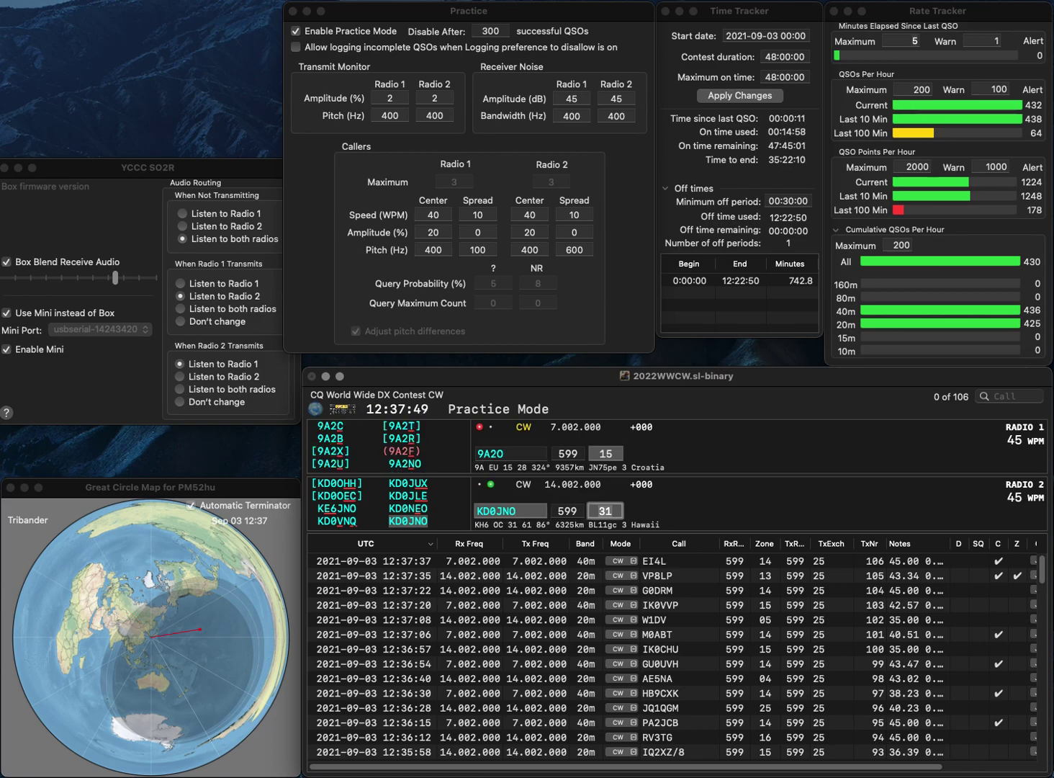
key("Return")
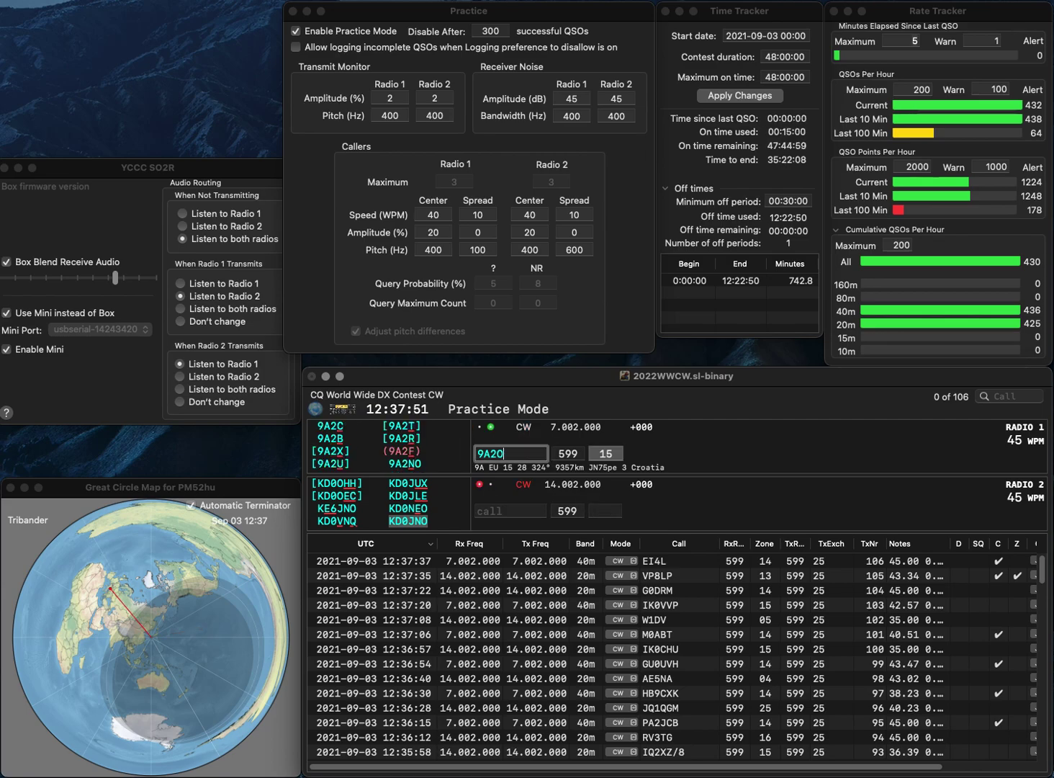
key("BackSpace")
key("BackSpace")
type("3OS")
key("Return")
Step: Answer VA3TBN on Radio 2, then log the 9A3OS and VA3TBN contacts
type("VA")
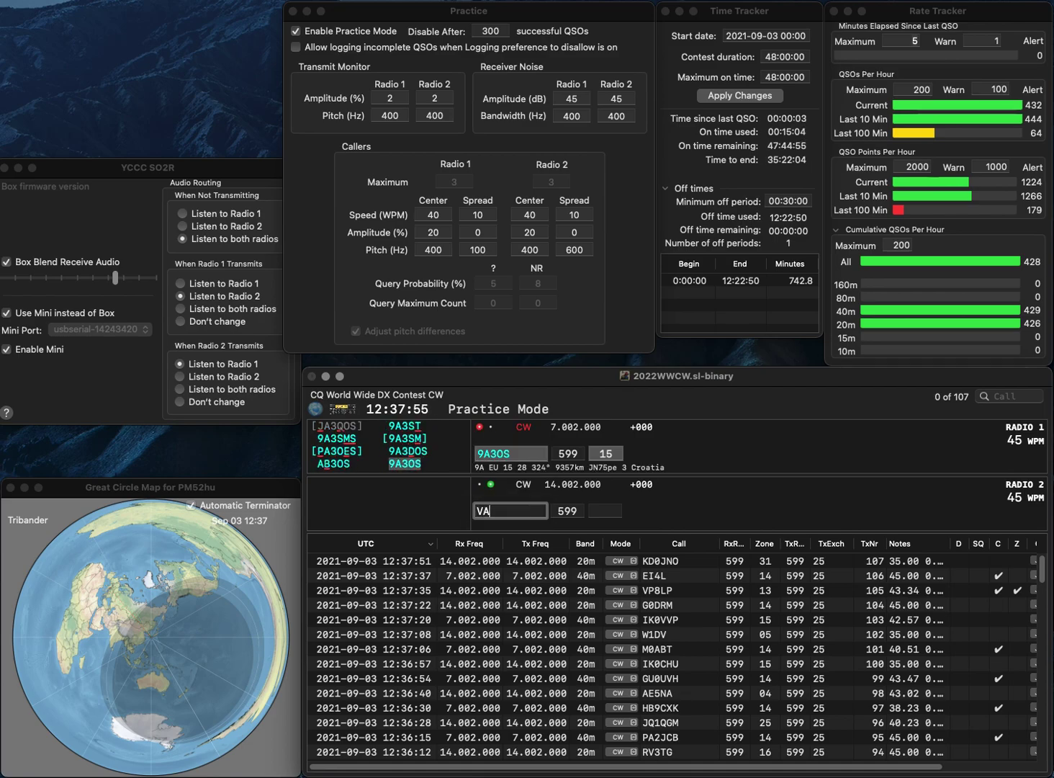
type("3TBN")
key("Return")
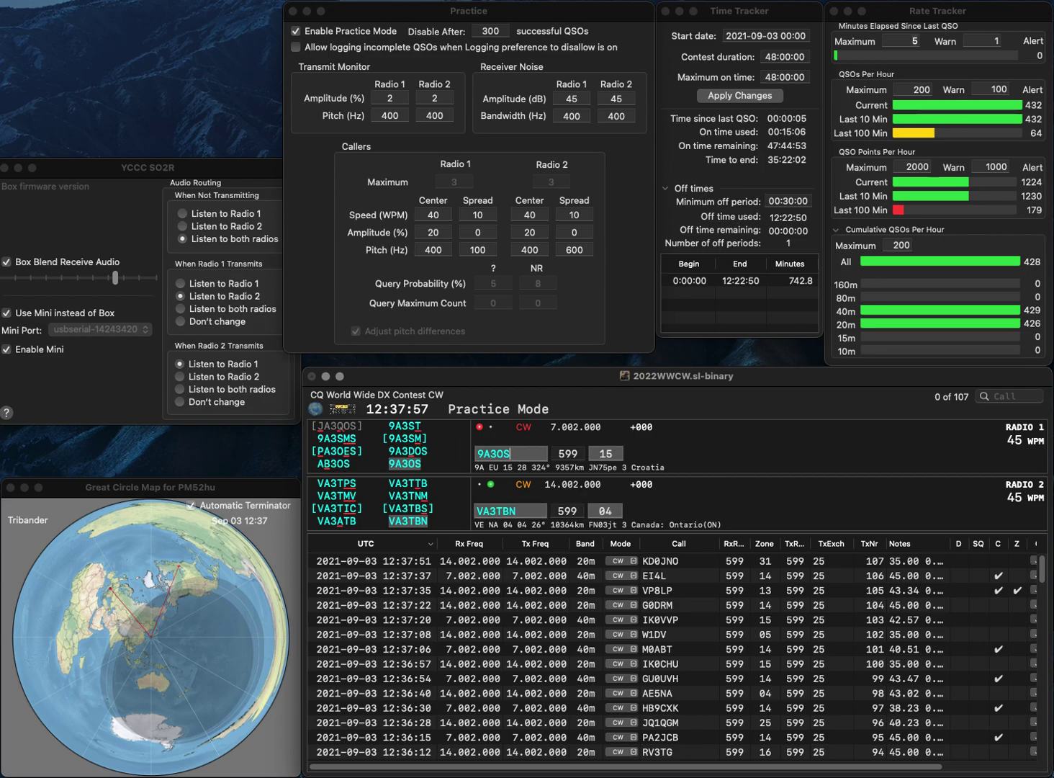
key("Tab")
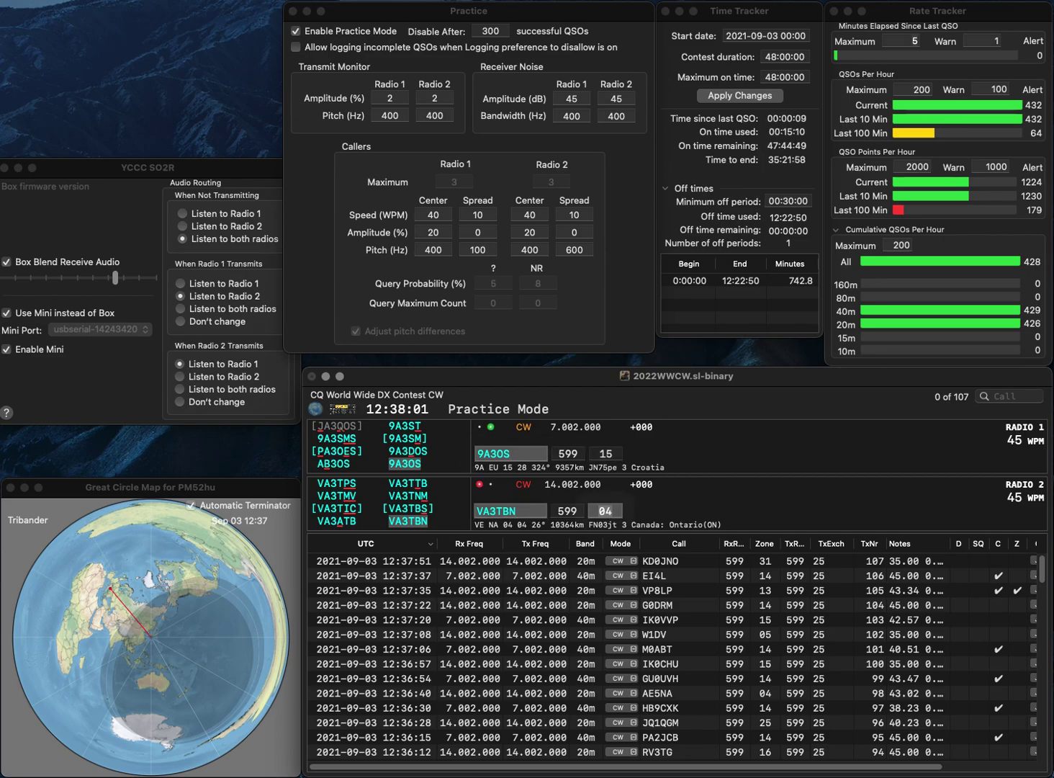
key("Return")
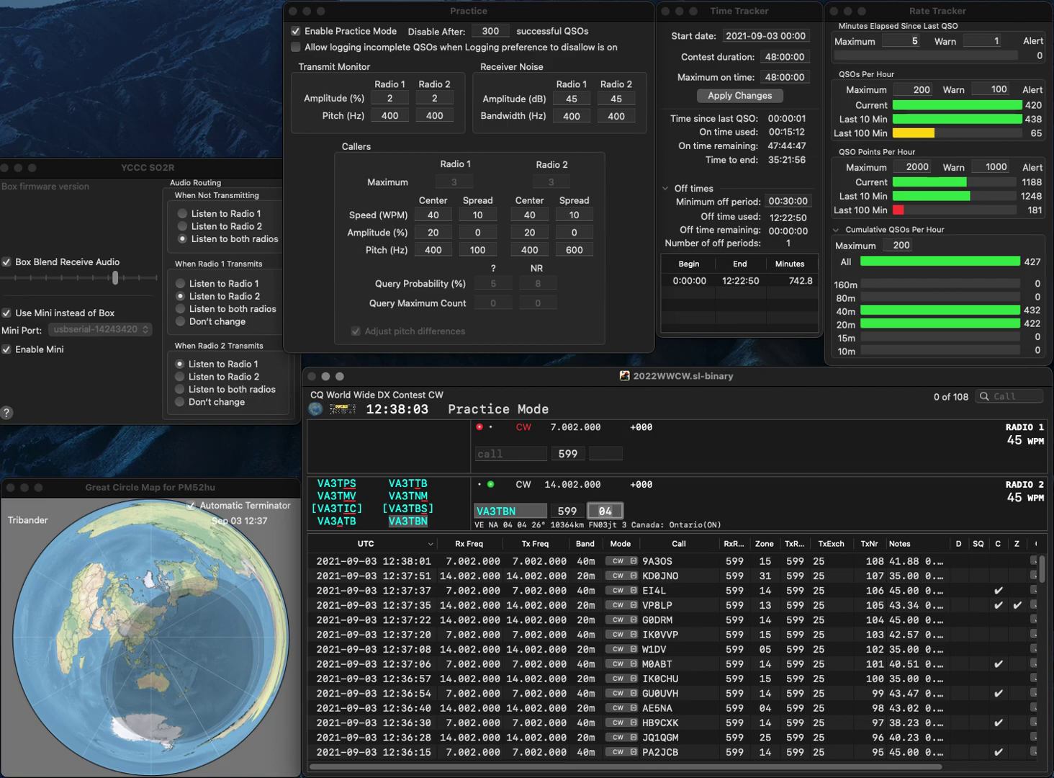
key("Return")
Step: Answer OA4/XQ3SA on Radio 1 and K4KUS on Radio 2, then log both contacts
type("OA4/XQ3SA")
key("Return")
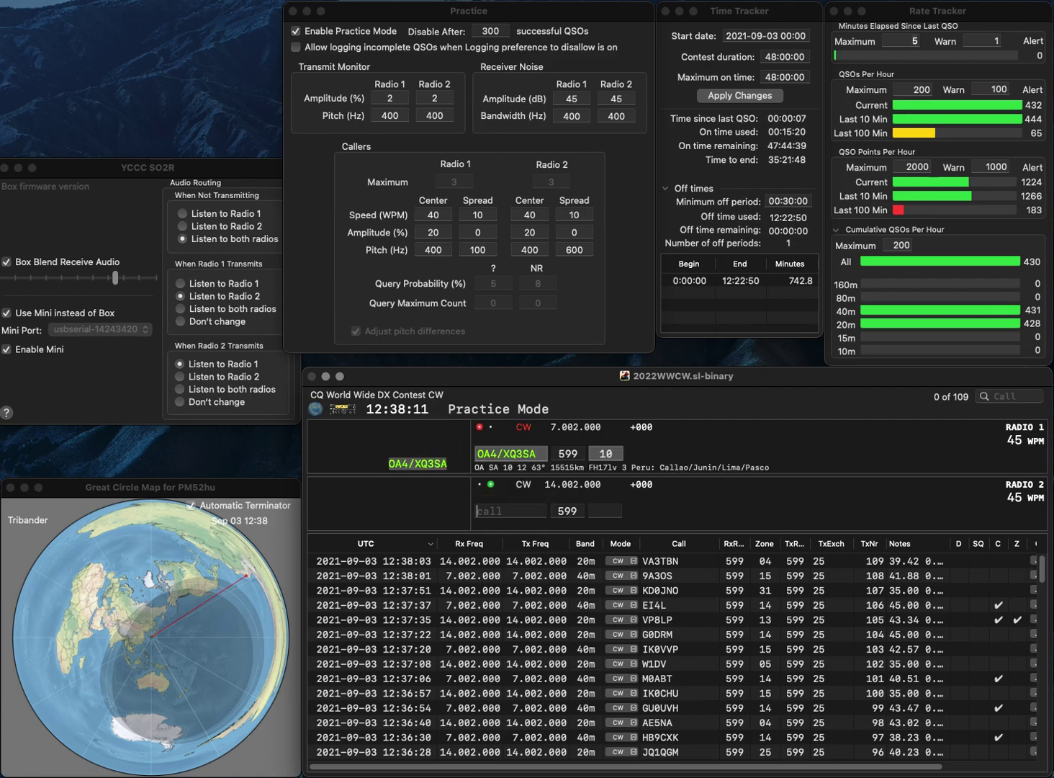
type("K4KUS")
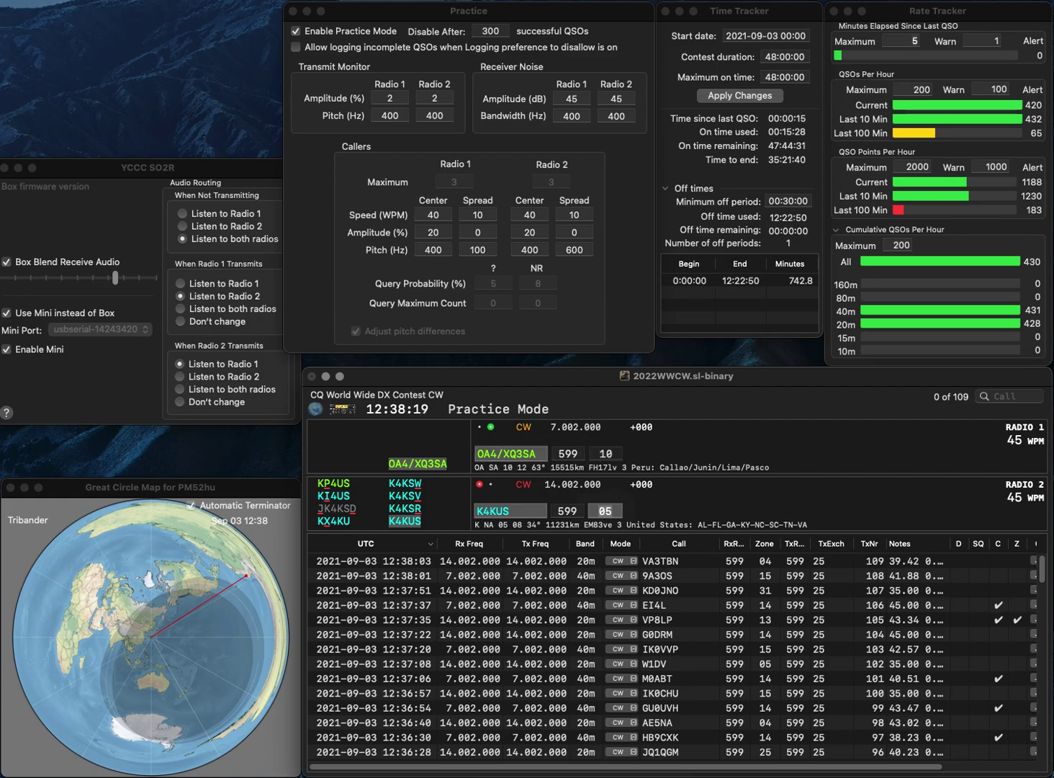
key("Return")
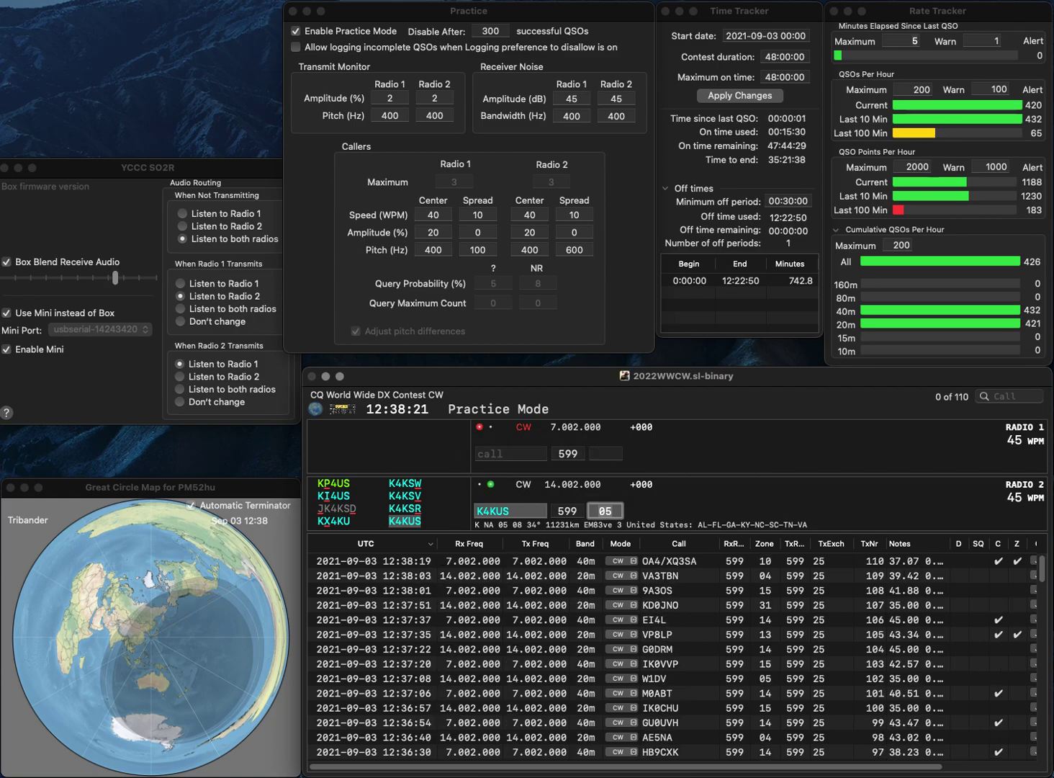
key("Return")
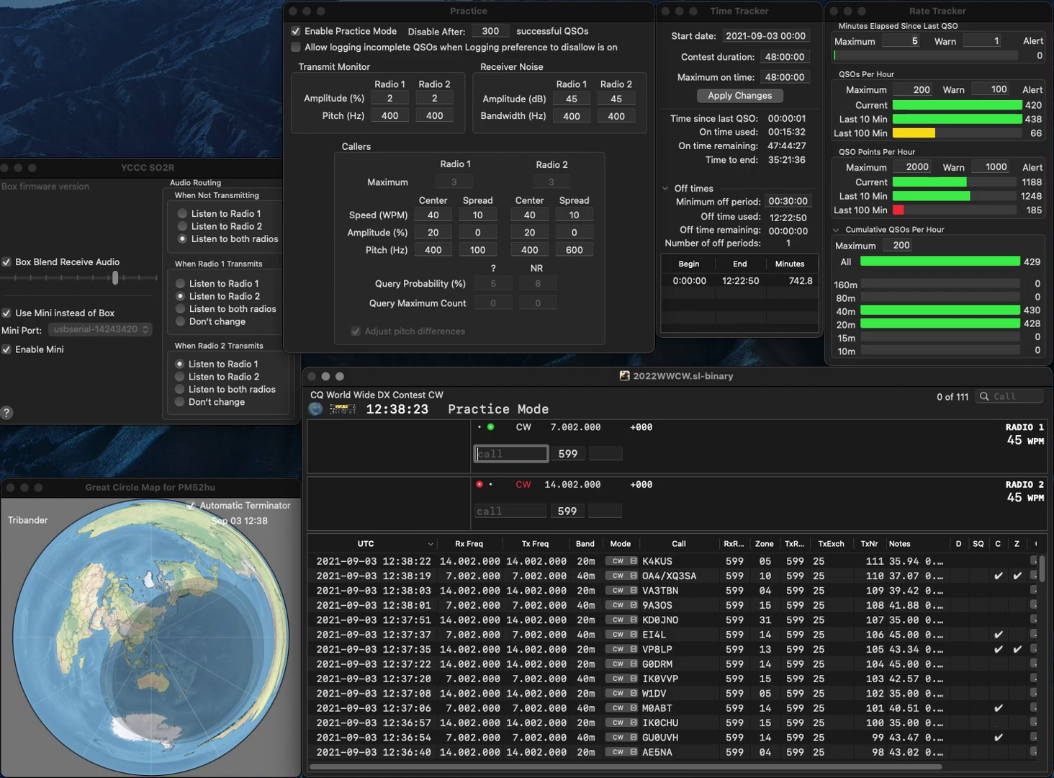
type("HB9FBM")
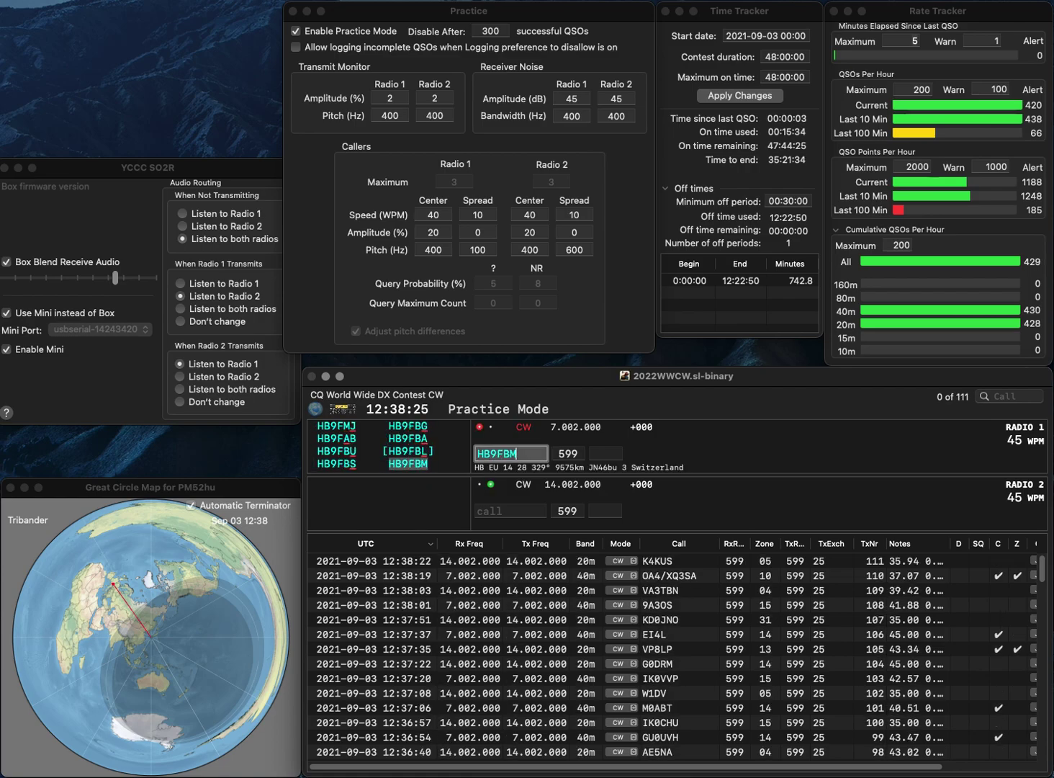
key("Return")
type("9A1AA")
key("Return")
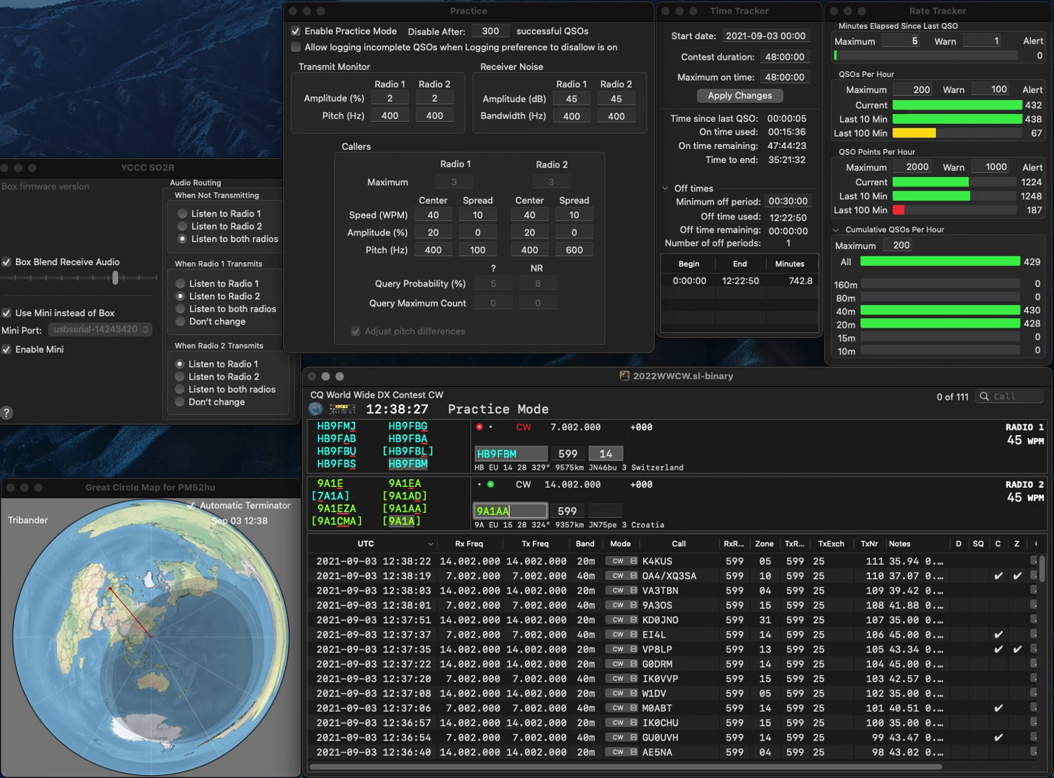
key("Tab")
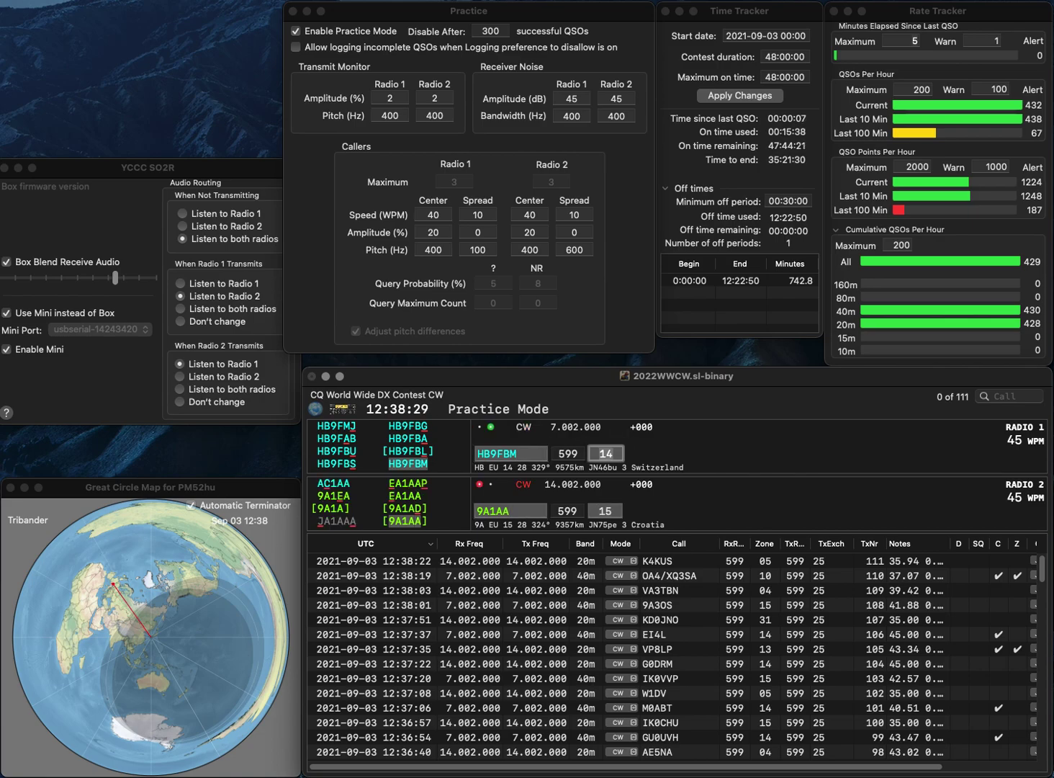
key("Return")
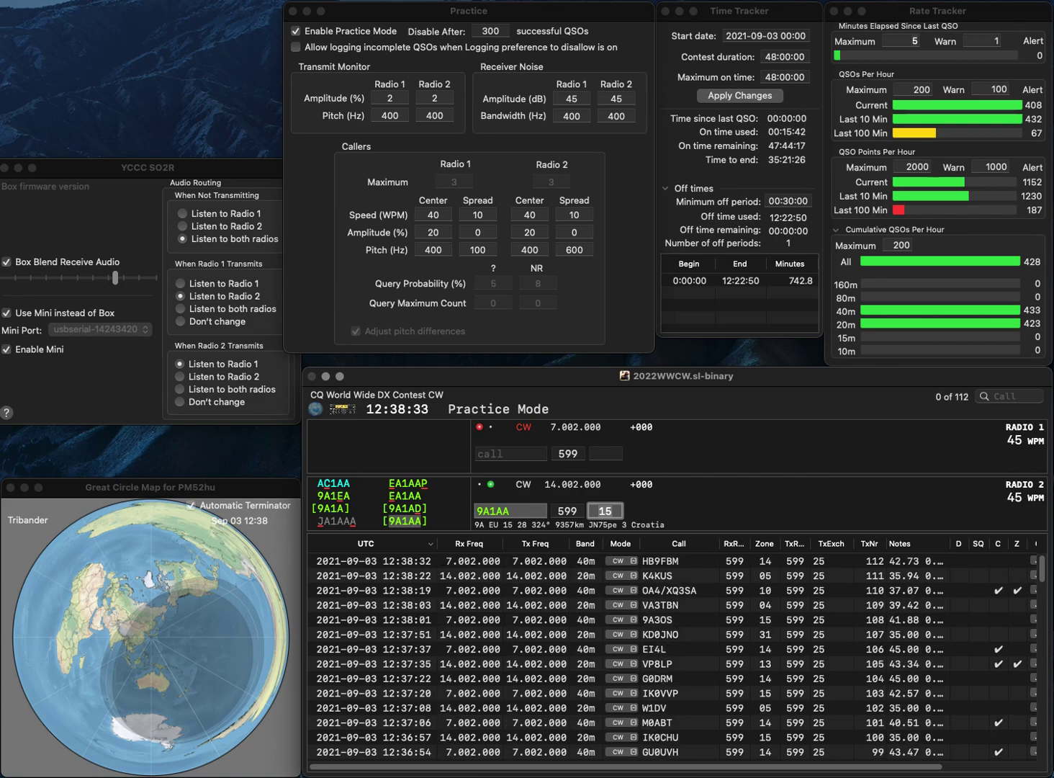
key("Return")
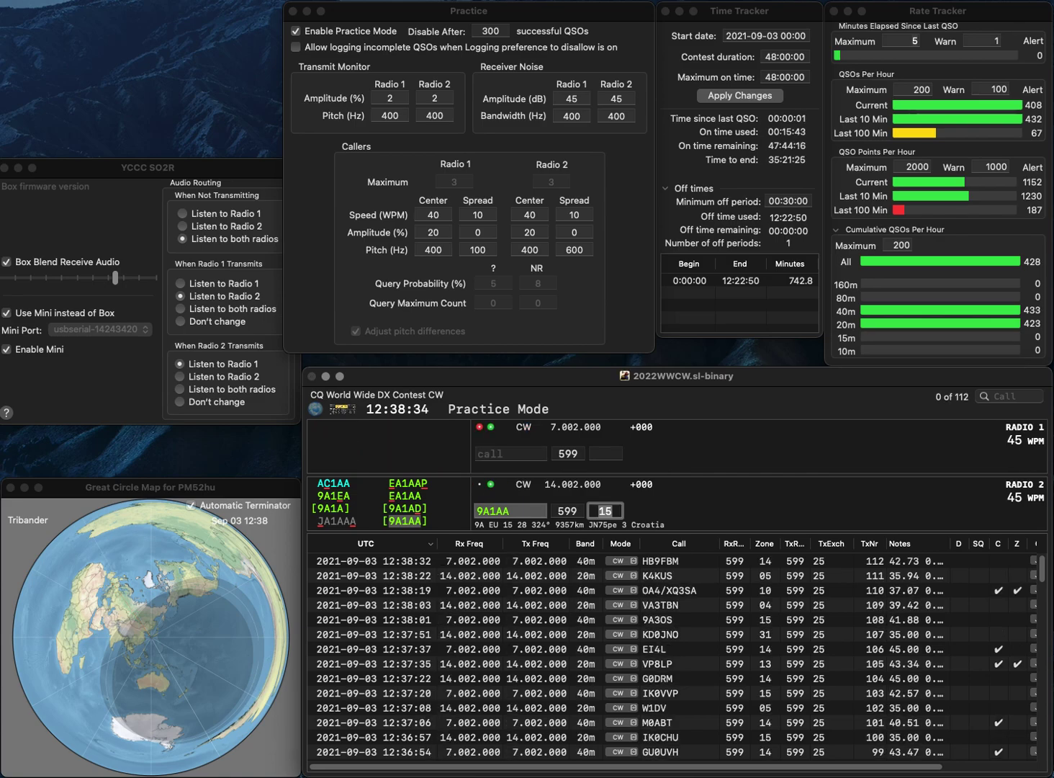
type("ZM2")
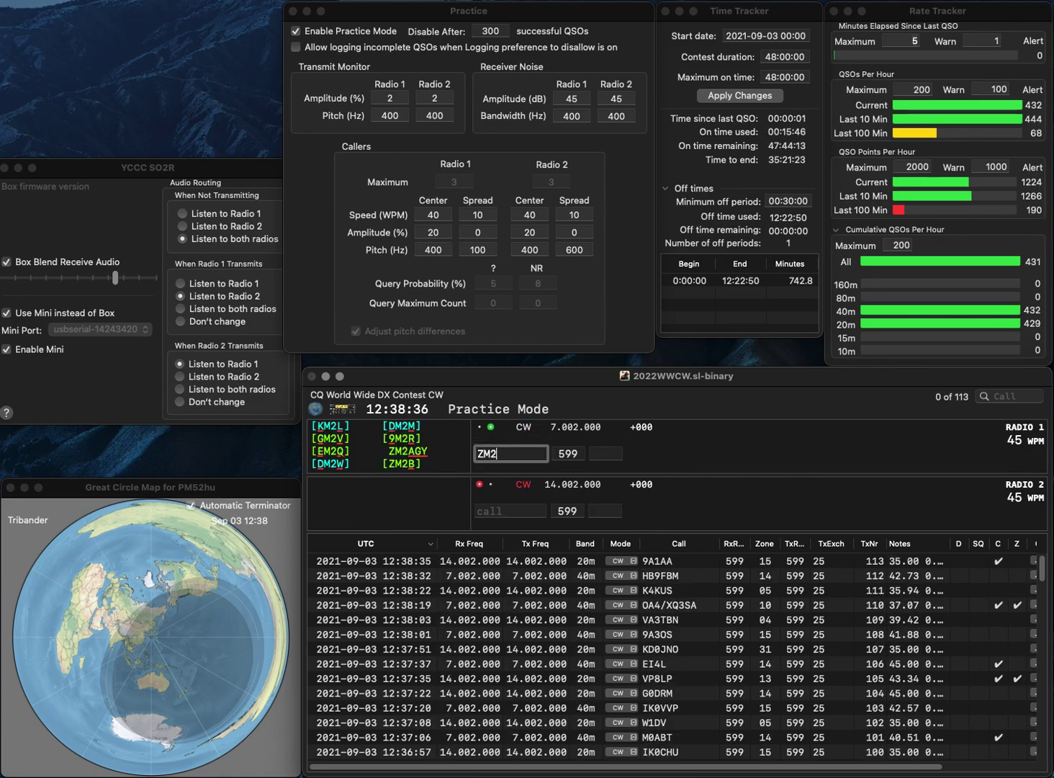
type("AGY")
key("Return")
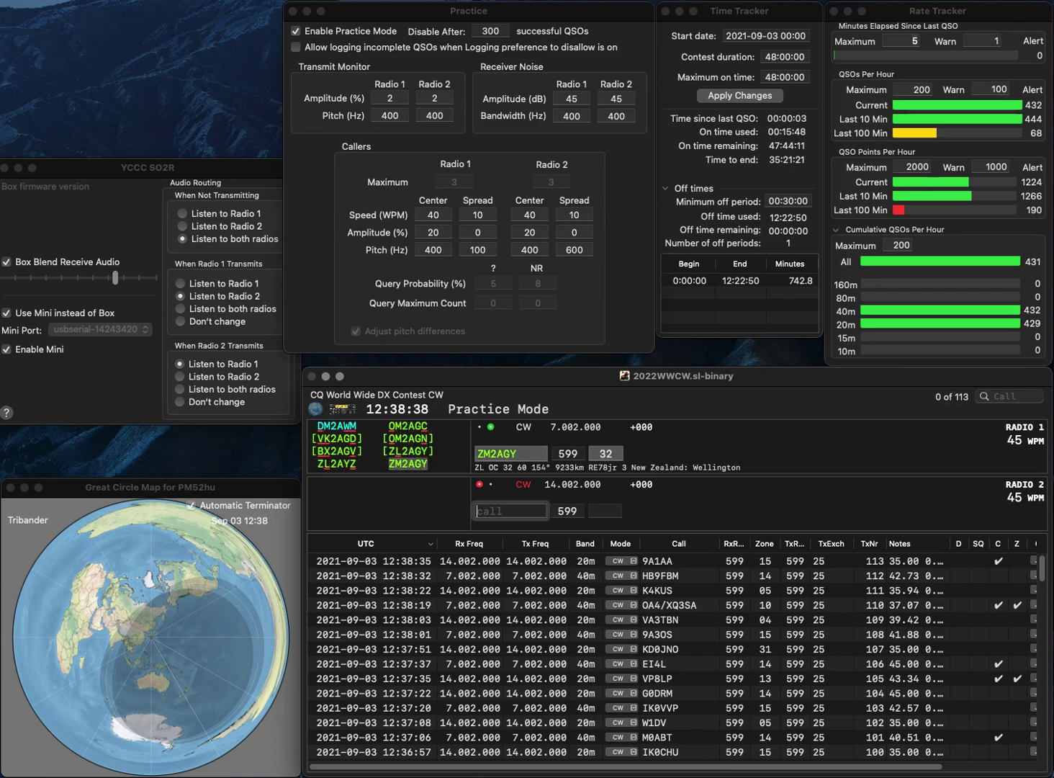
type("DL1RTL")
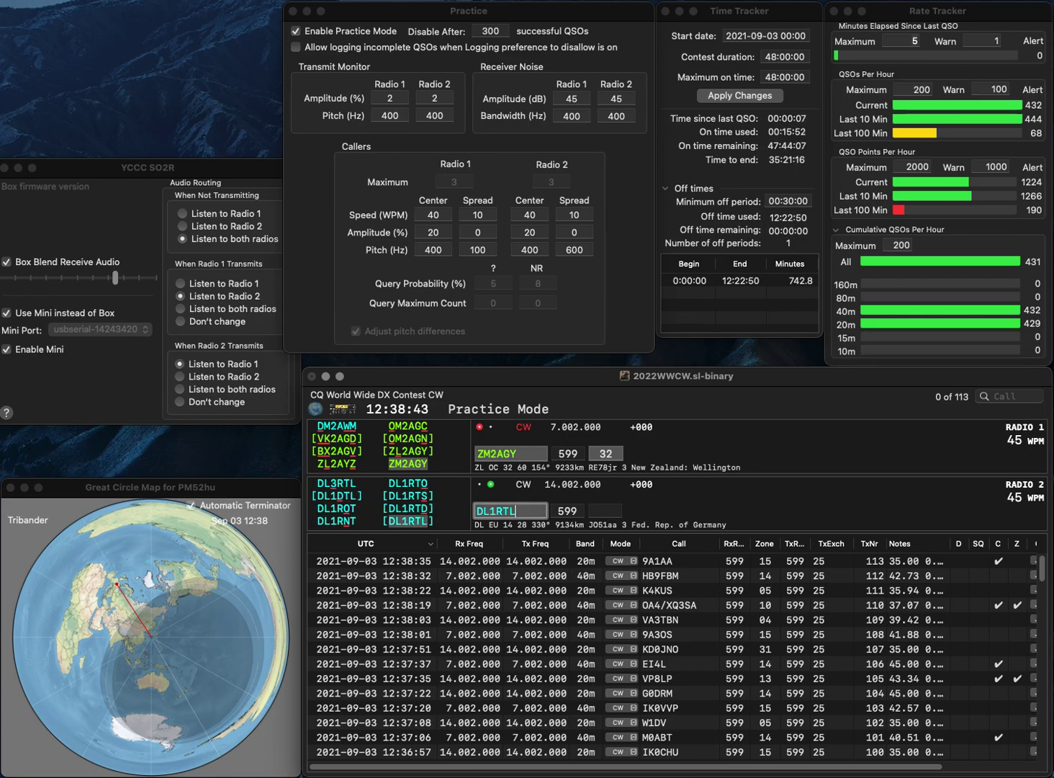
key("Return")
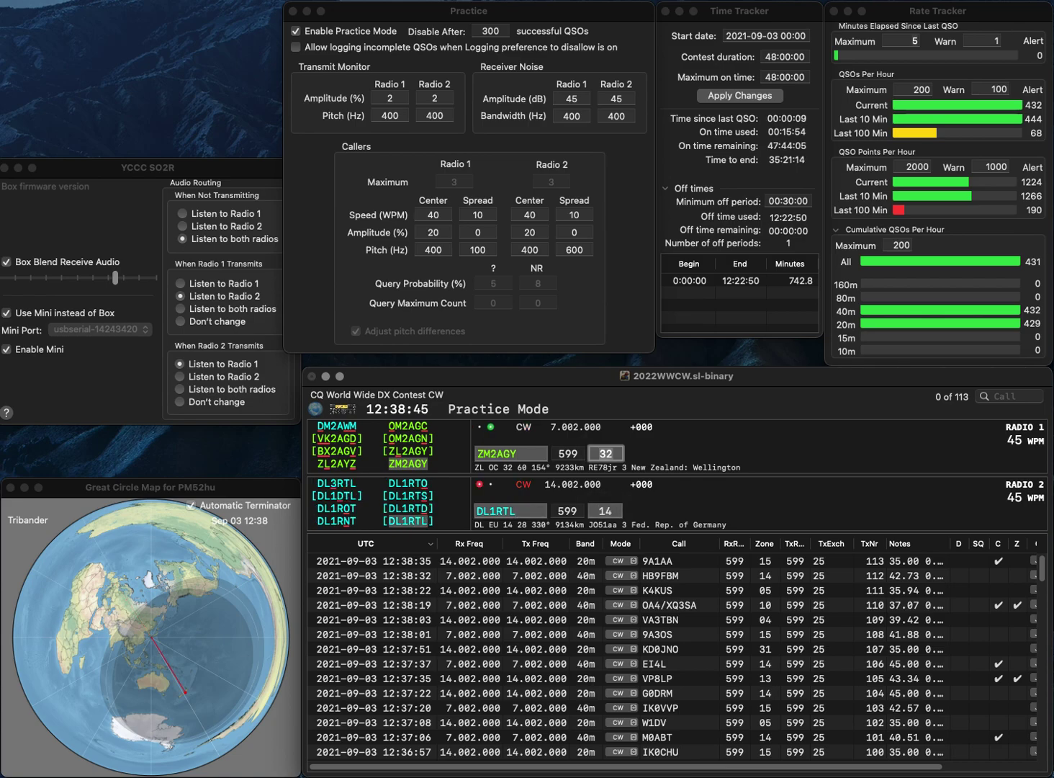
key("Return")
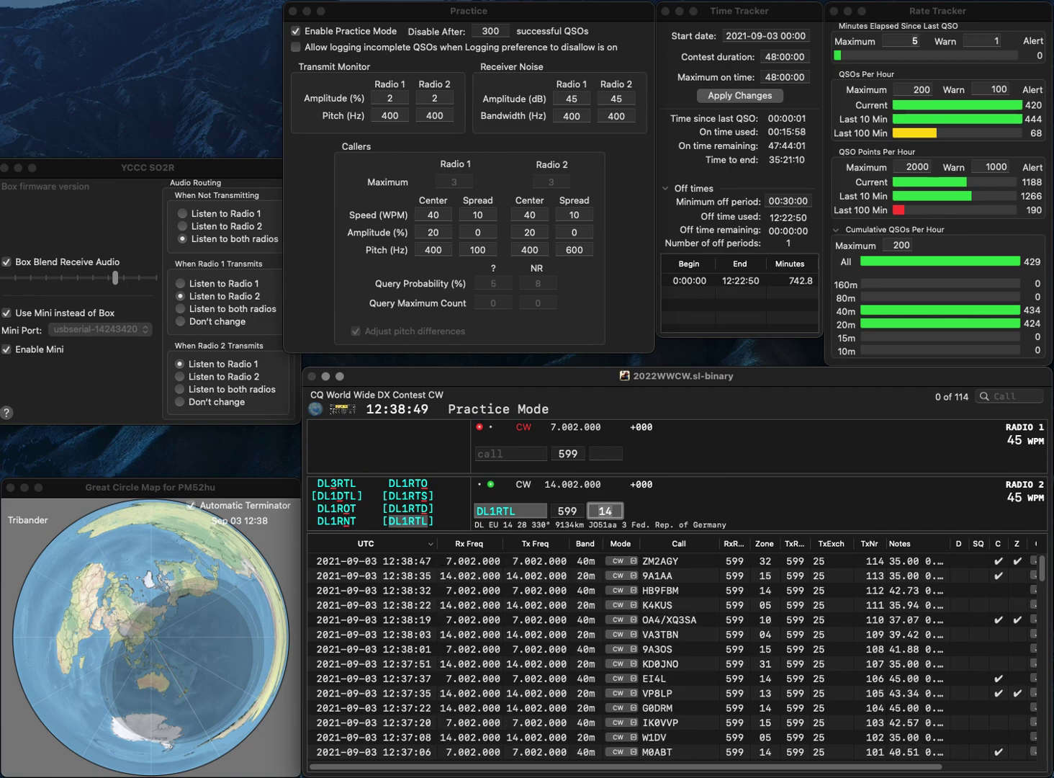
key("Return")
Step: Enter the suffix 5BF on Radio 1, complete the call sign as RA5BF and send the exchange
type("5BF")
key("Left")
key("Left")
key("Left")
type("RA")
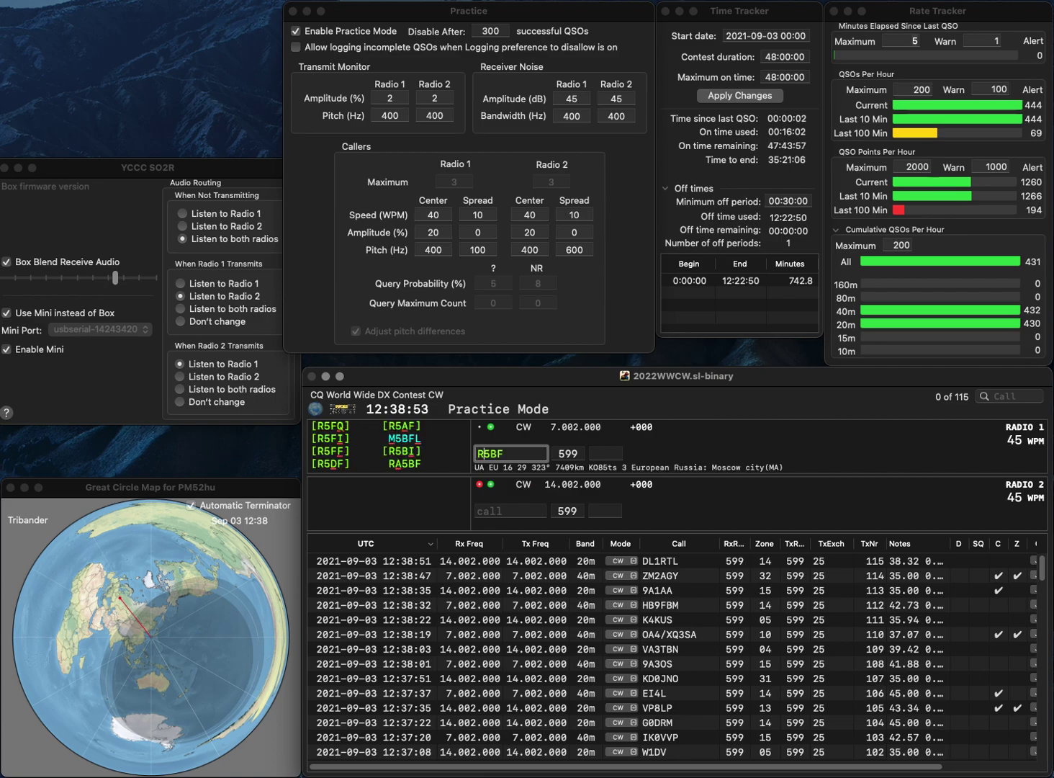
key("Return")
type("M7RU")
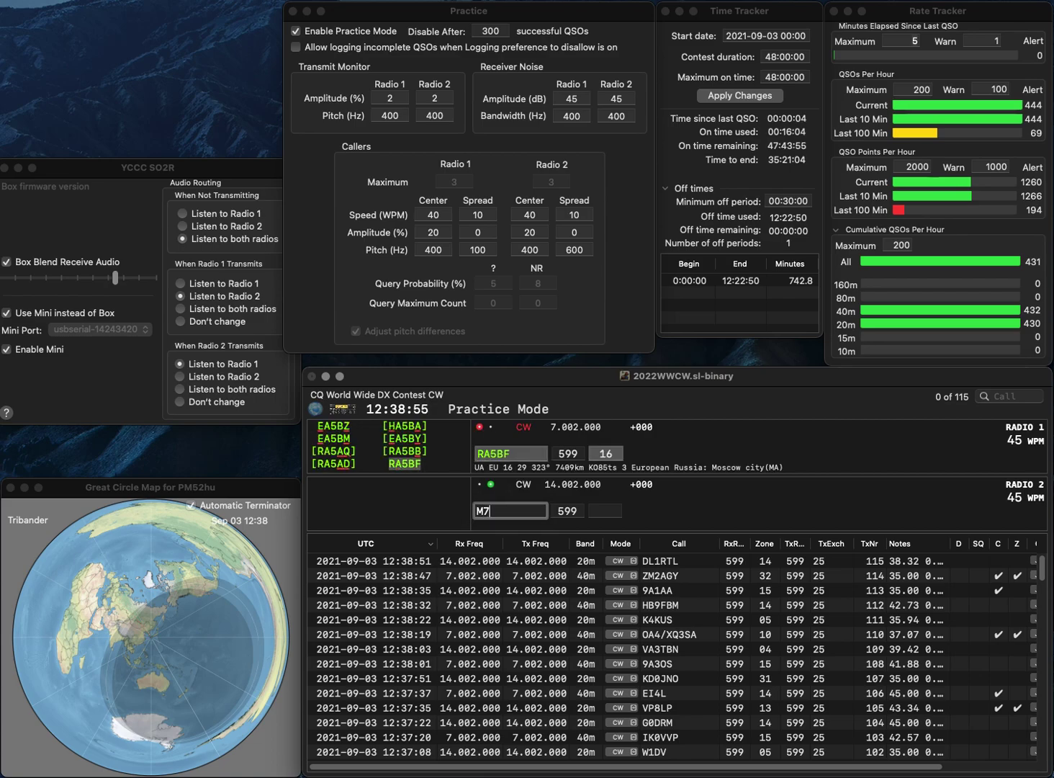
key("Home")
type("O")
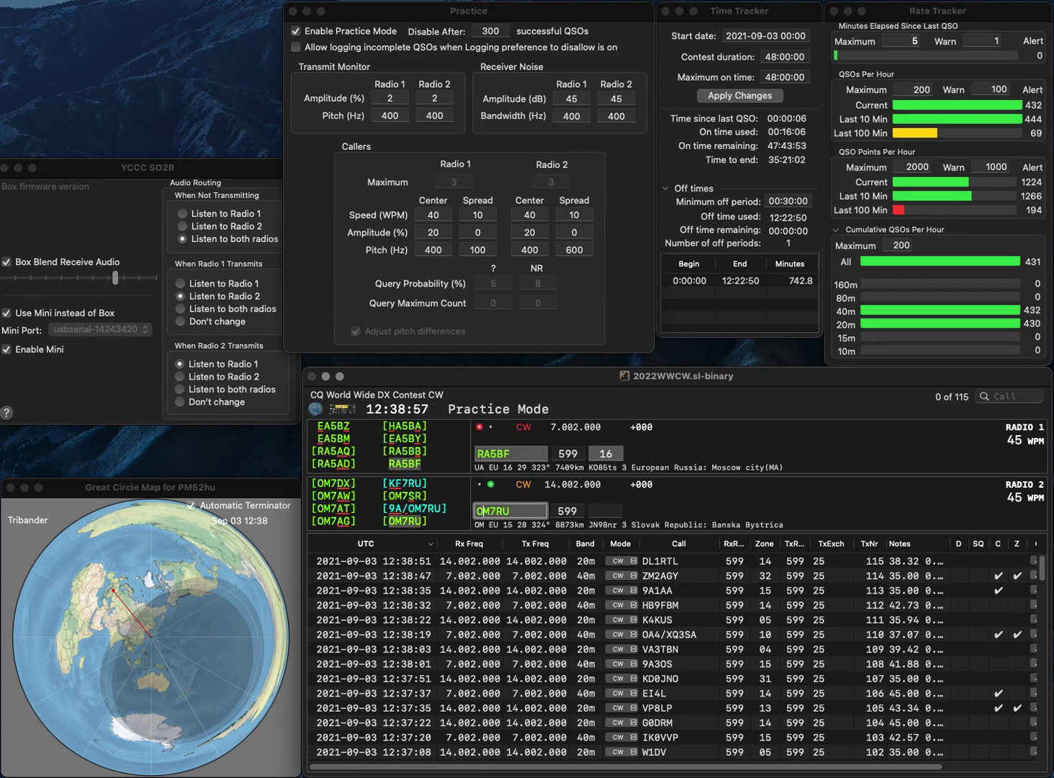
key("Return")
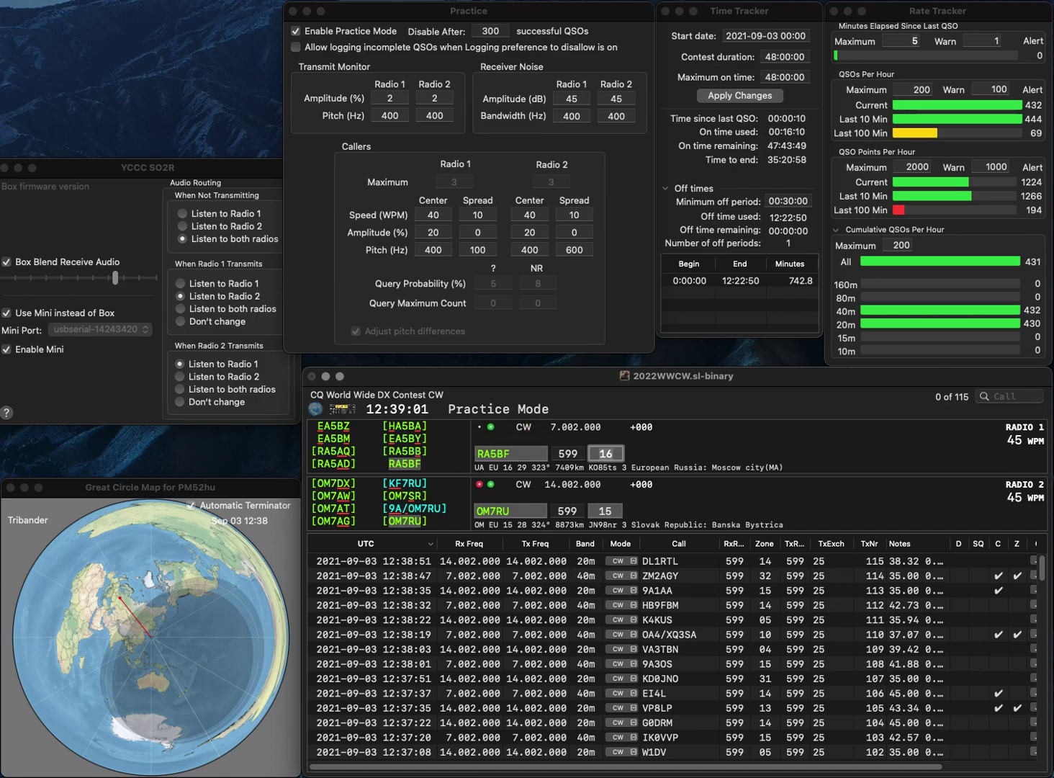
key("Return")
key("Return")
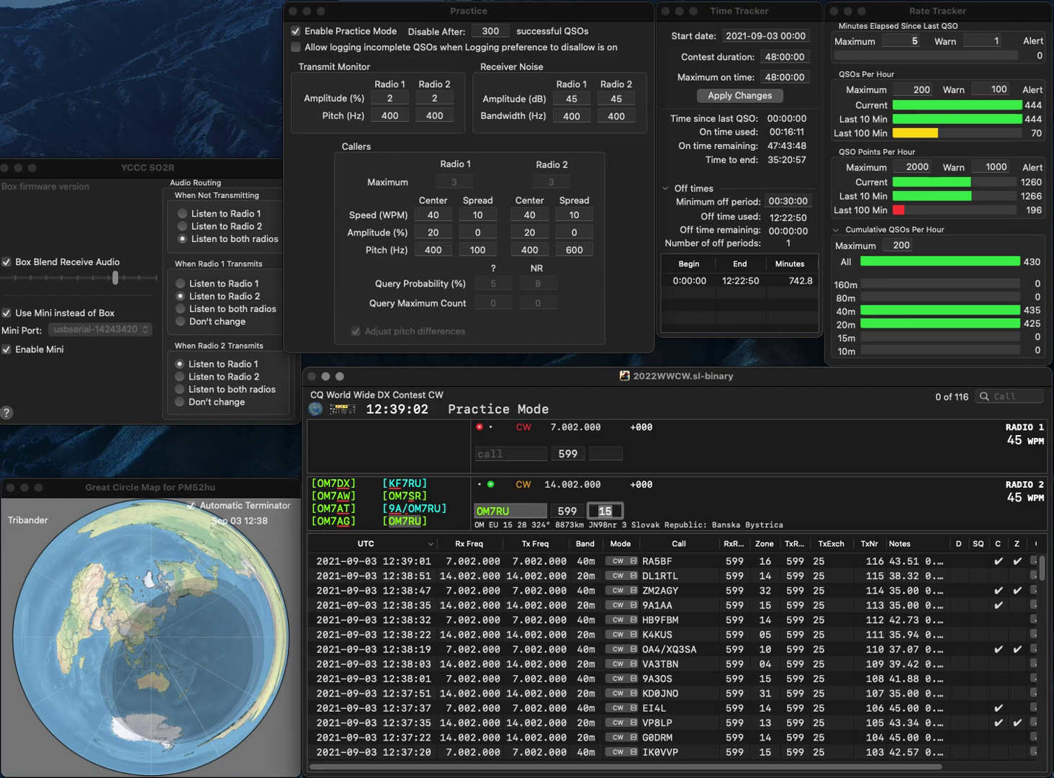
Step: Enter the call sign ES5KO on Radio 1 and send its exchange
type("ES5KO")
key("Left")
key("Left")
type("5")
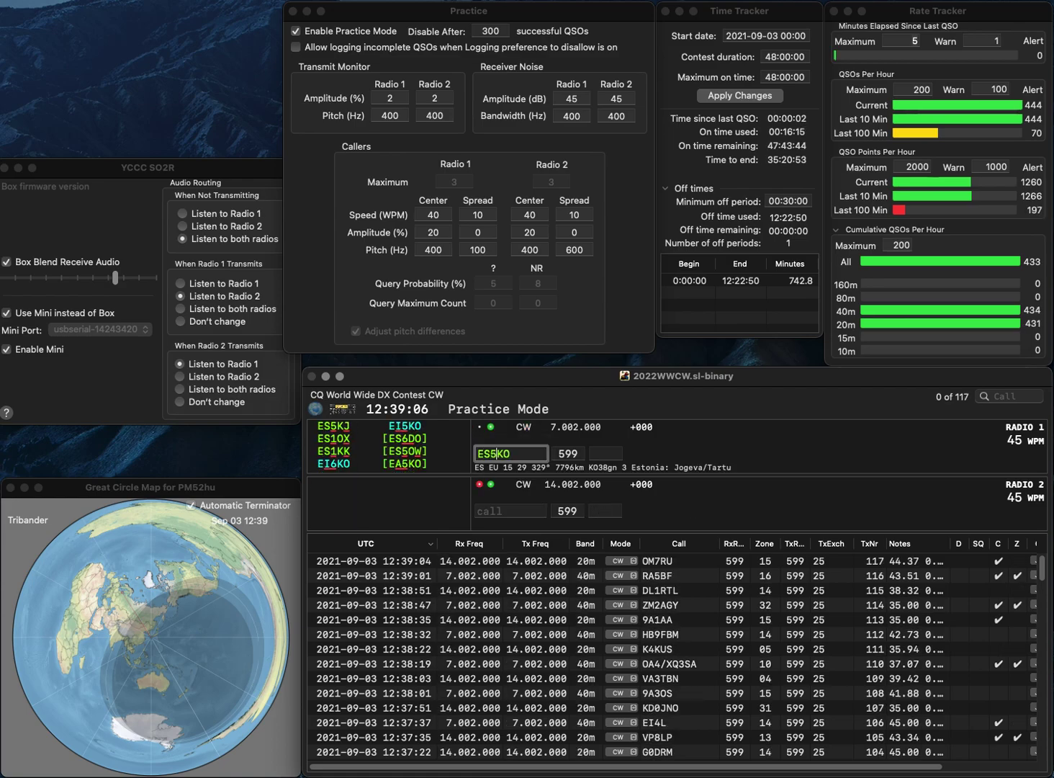
key("Return")
type("9A")
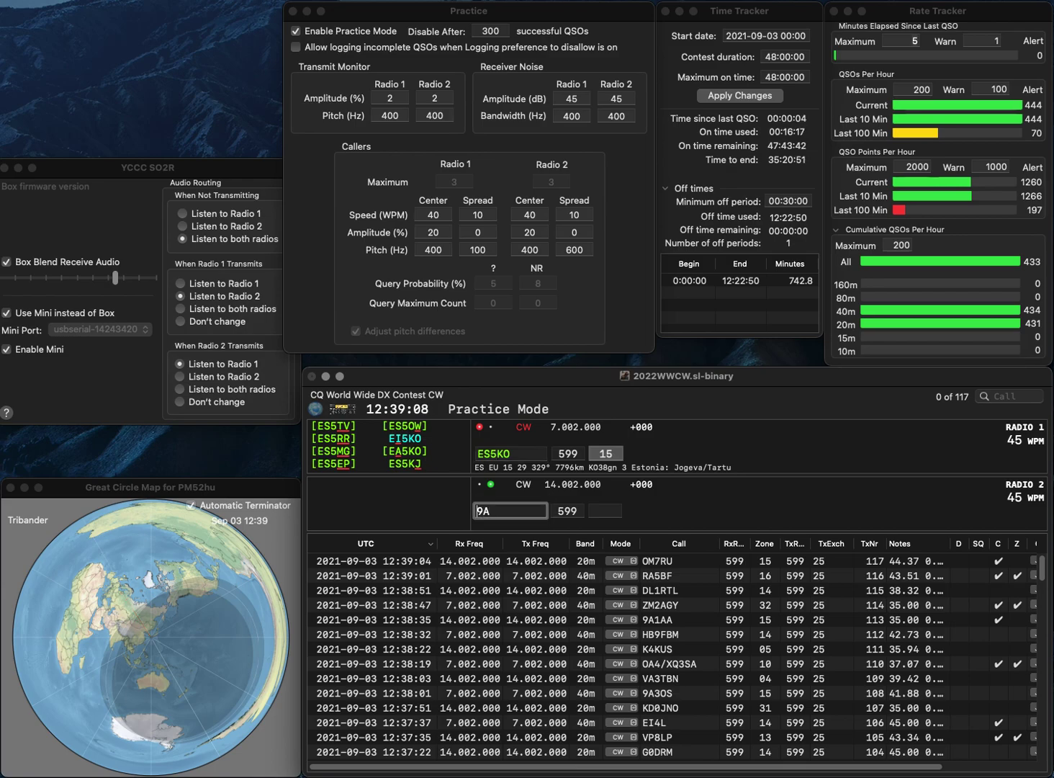
key("Left")
key("Left")
type("HA")
key("Return")
key("Left")
key("Left")
key("Left")
key("BackSpace")
type("I")
key("Return")
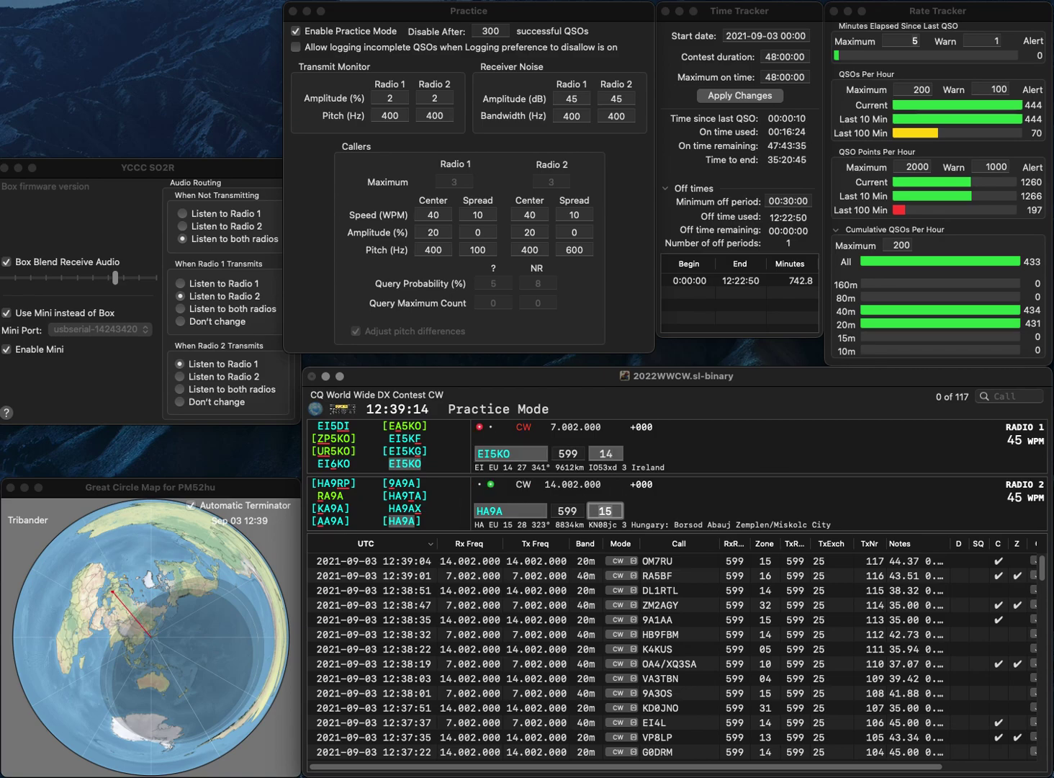
Step: Correct the Radio 2 call sign to HG9A and resend the exchange
key("Tab")
key("Left")
key("Left")
key("BackSpace")
type("G")
key("Return")
key("Tab")
key("Tab")
key("Return")
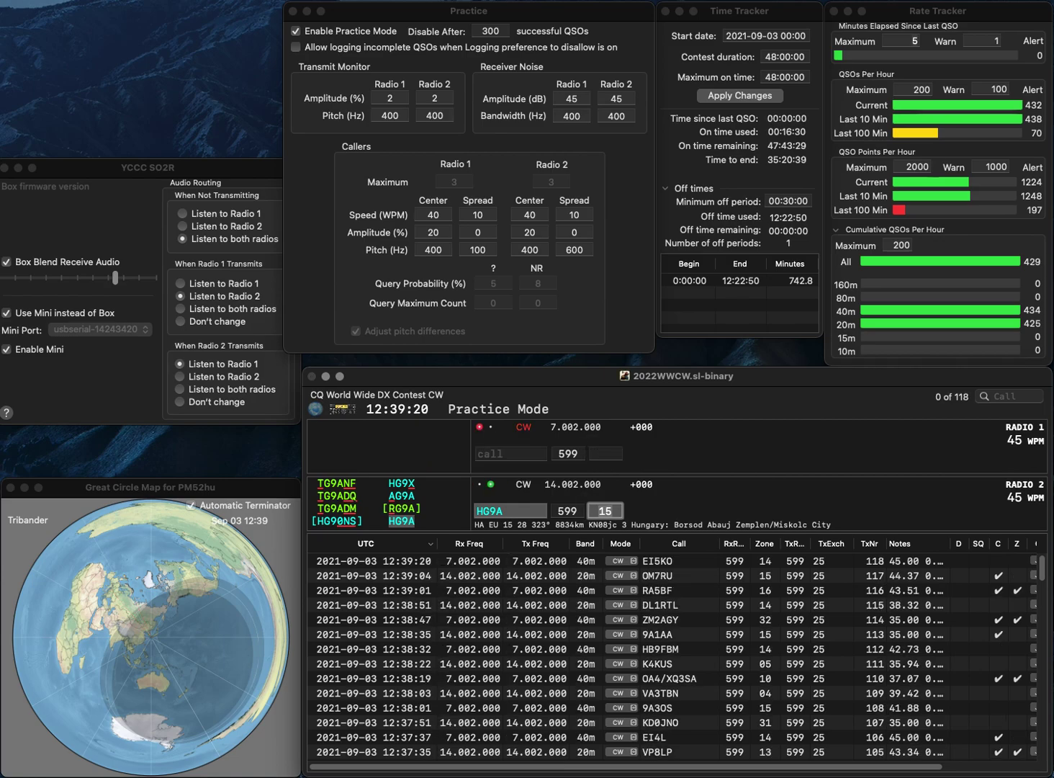
key("Return")
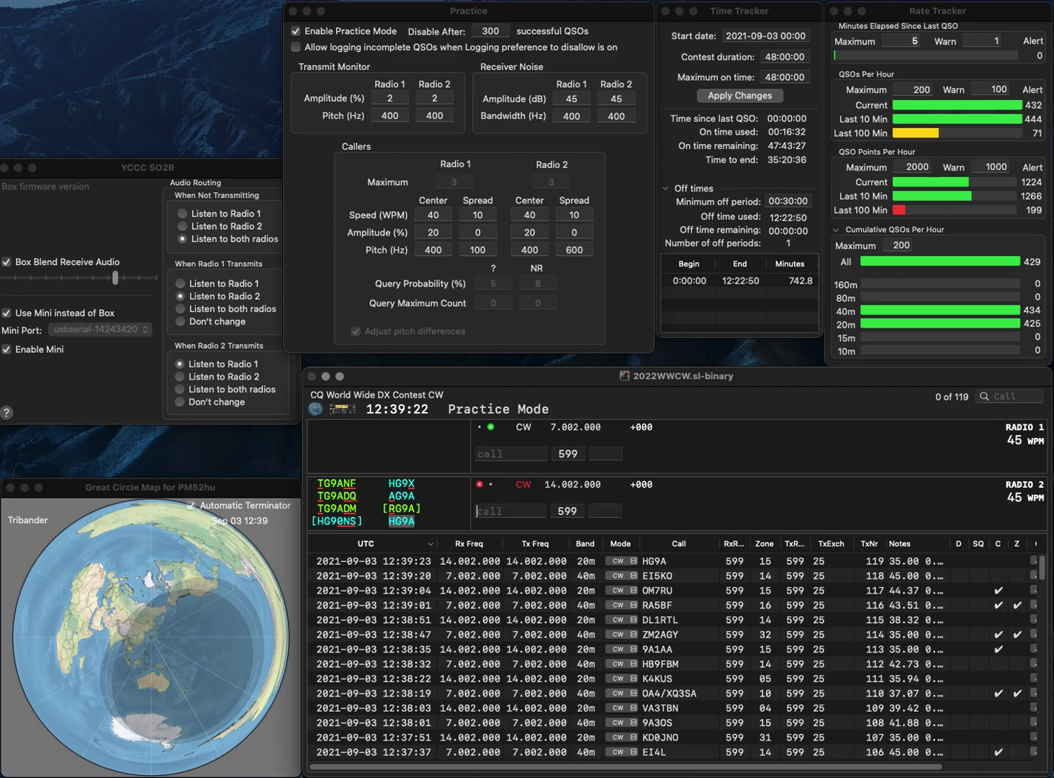
Step: Enter the call sign N5ZJJ on Radio 1 and send its exchange
type("NJ")
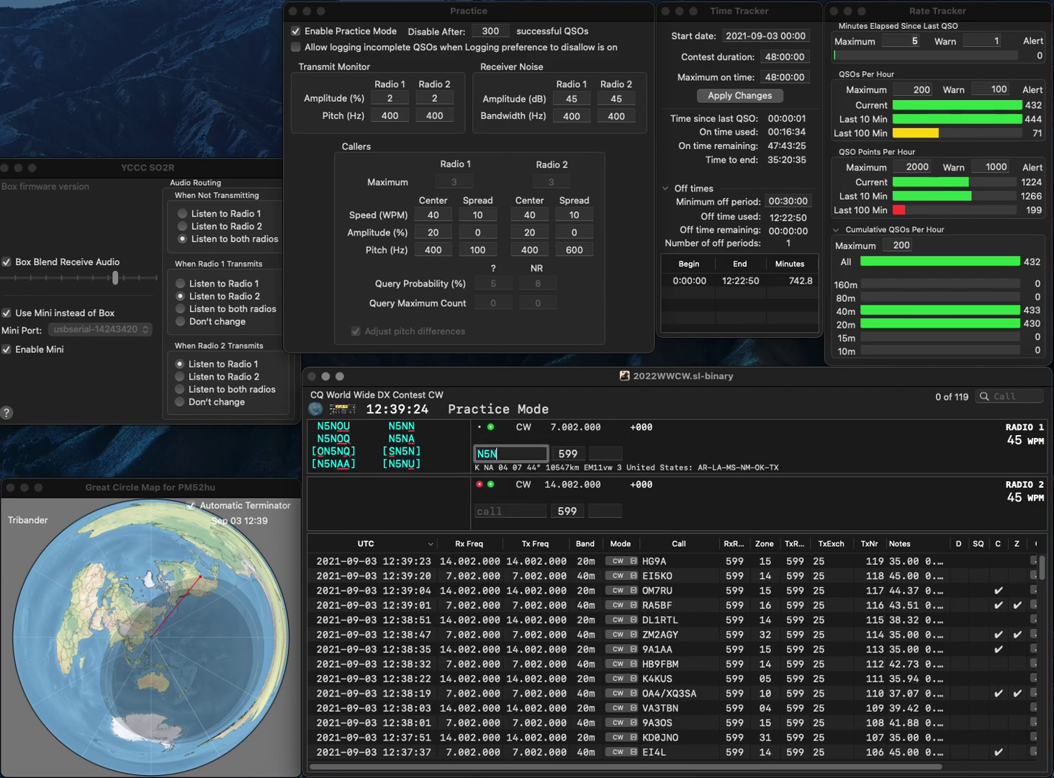
key("BackSpace")
type("ZJJ")
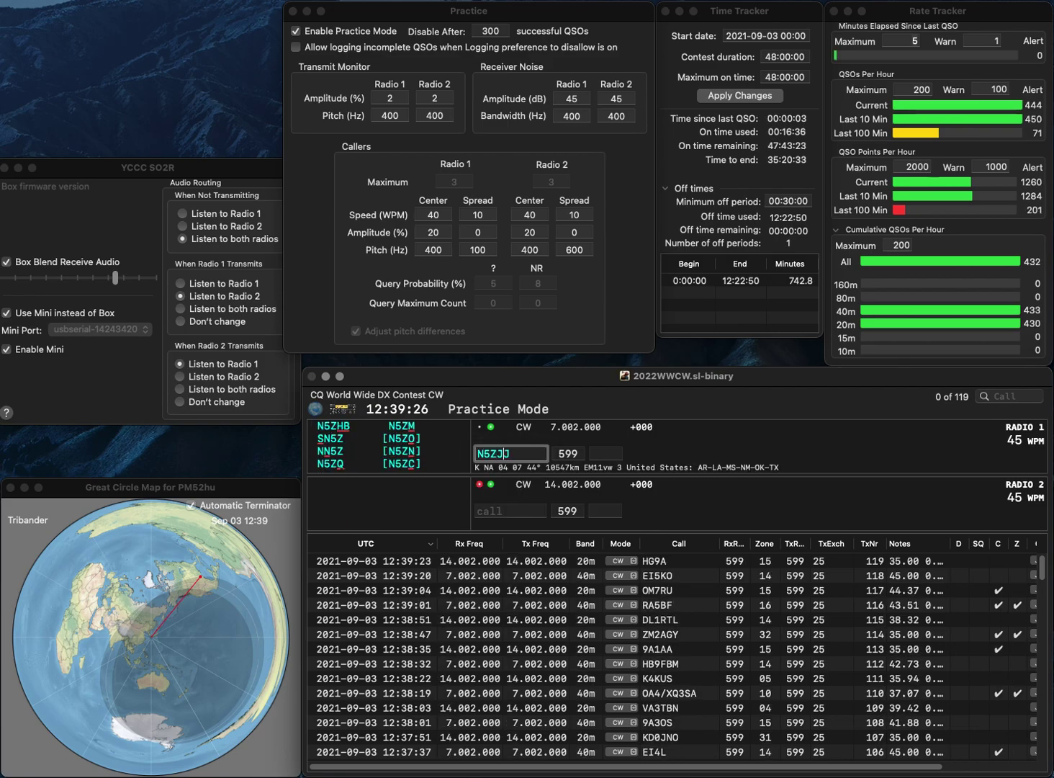
key("Return")
key("Down")
key("Up")
key("Return")
type("JA")
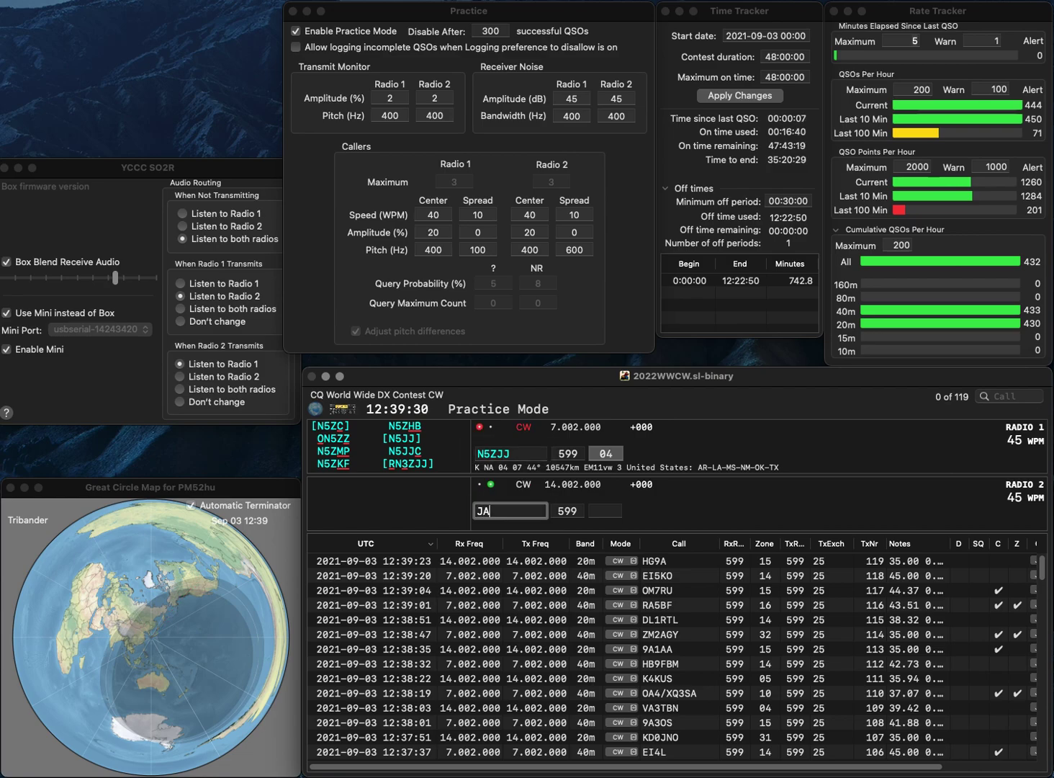
type("1HVP")
key("Left")
key("Left")
key("BackSpace")
type("S")
key("Return")
type("N")
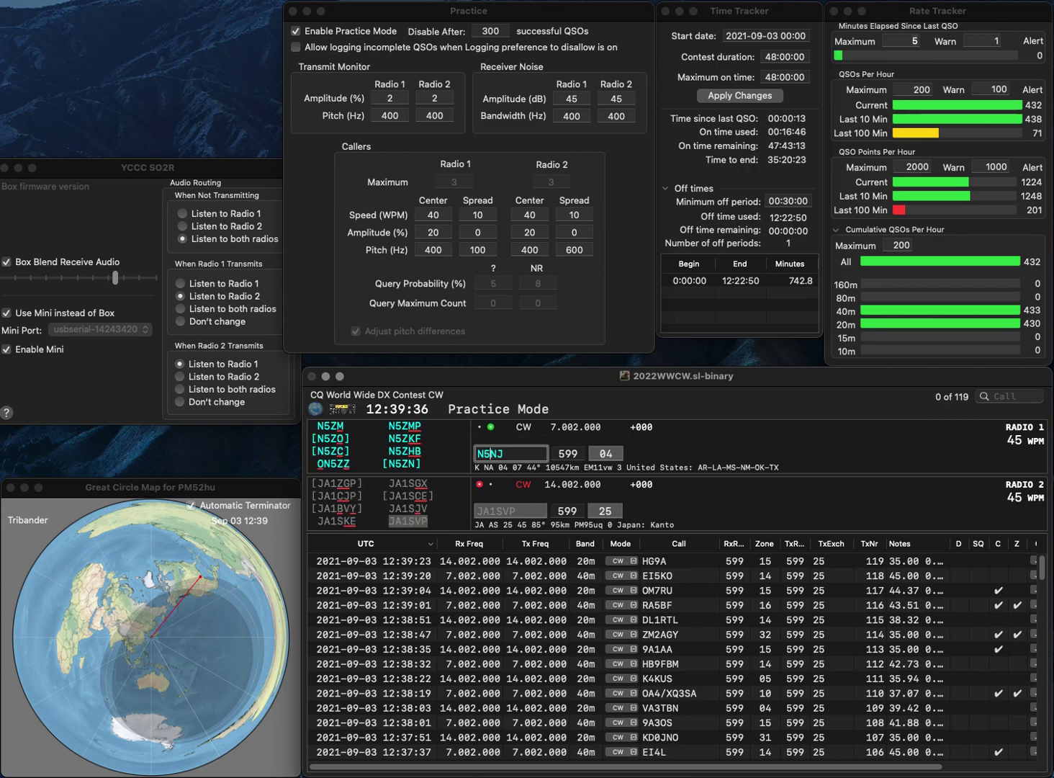
key("Left")
key("BackSpace")
key("BackSpace")
type("7")
key("Return")
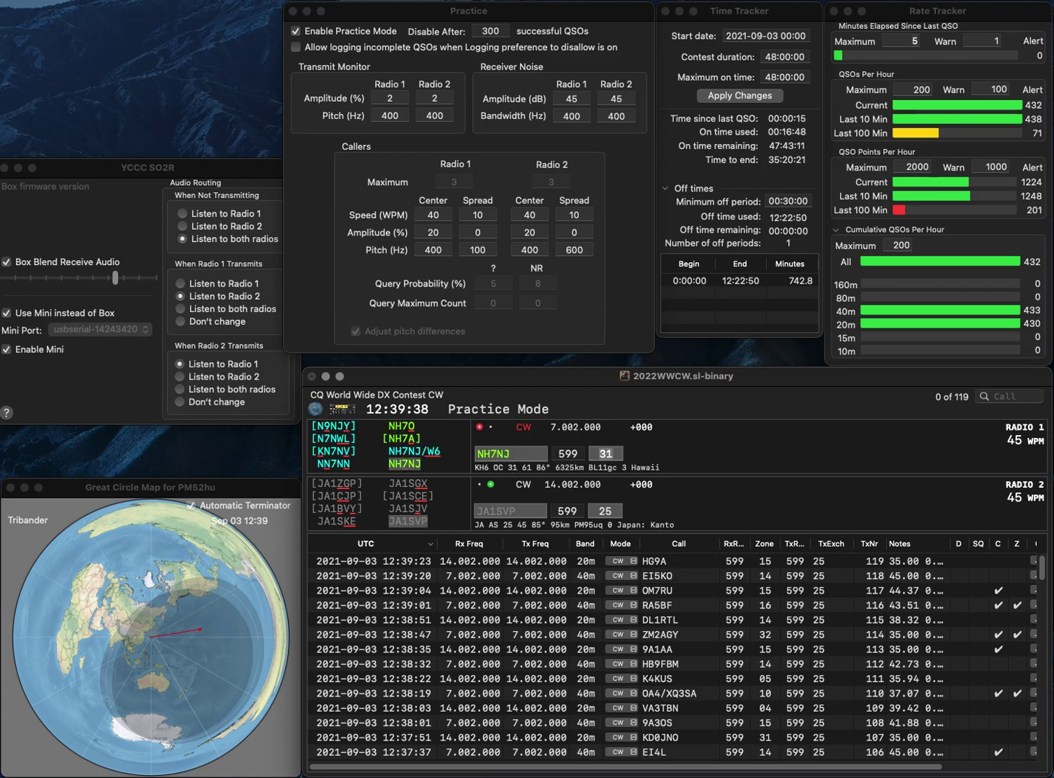
key("Return")
key("Tab")
key("Tab")
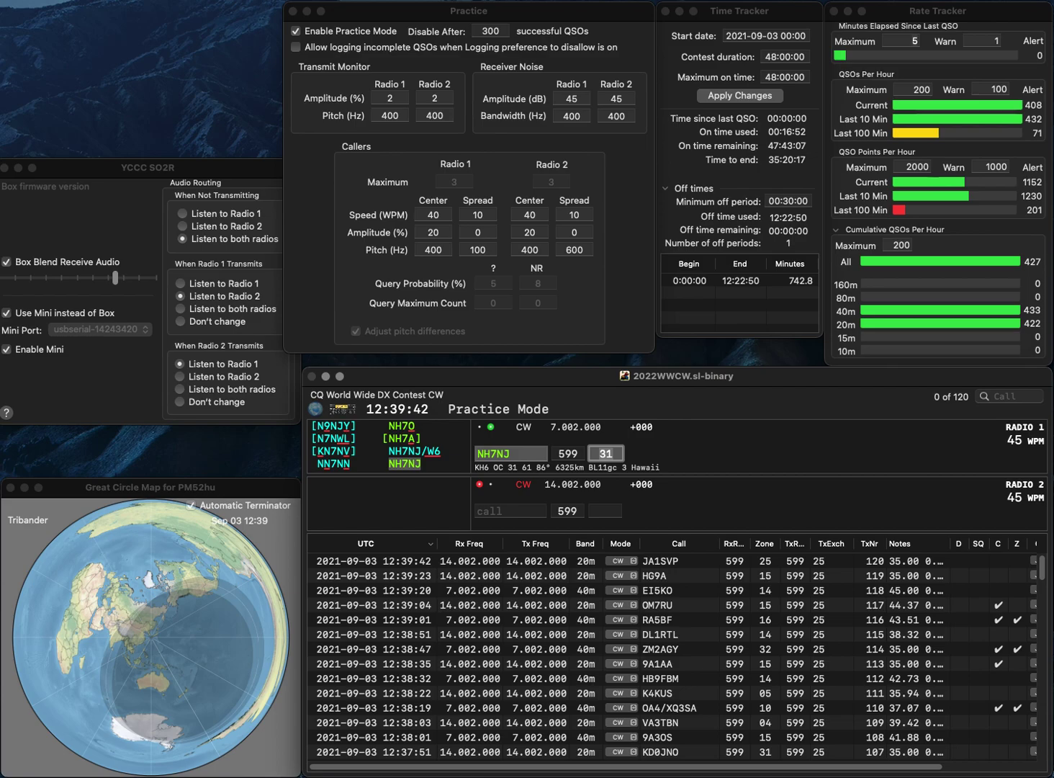
key("Return")
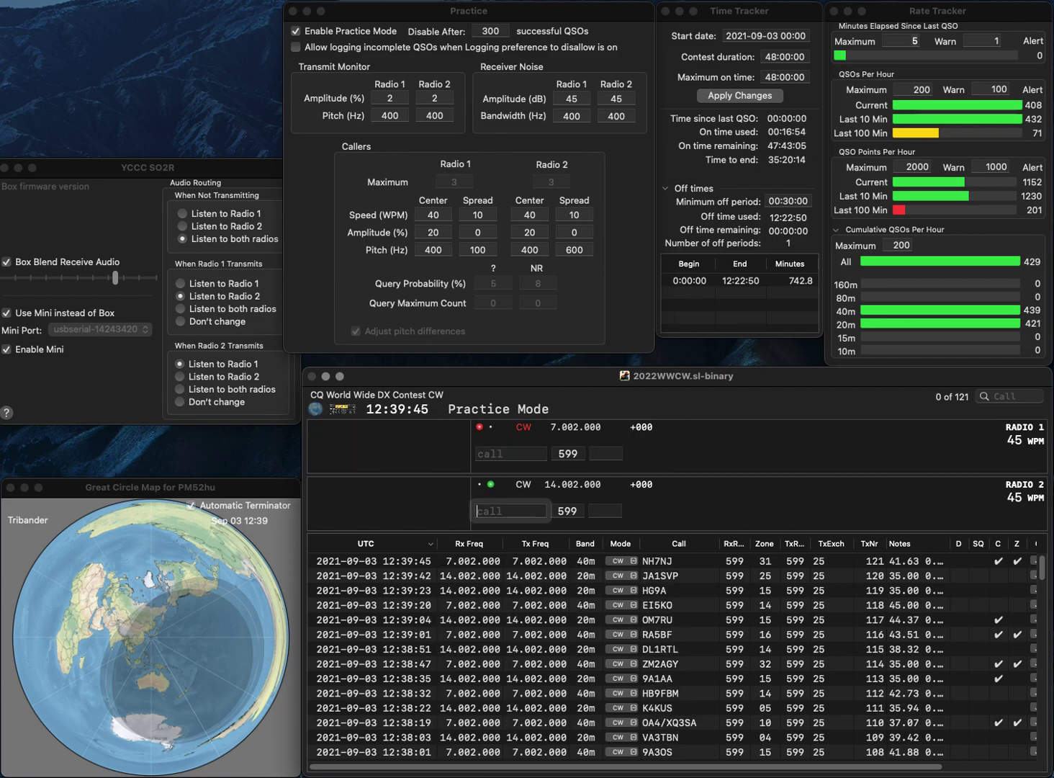
type("SM6X")
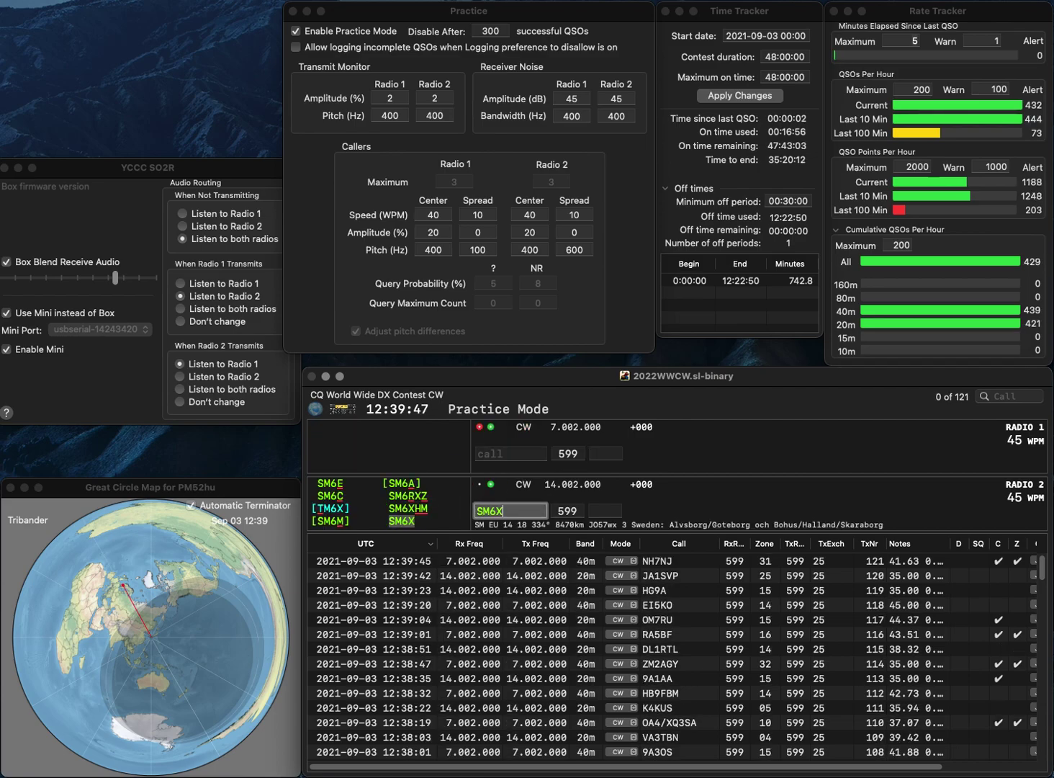
key("Return")
type("OE8HPW")
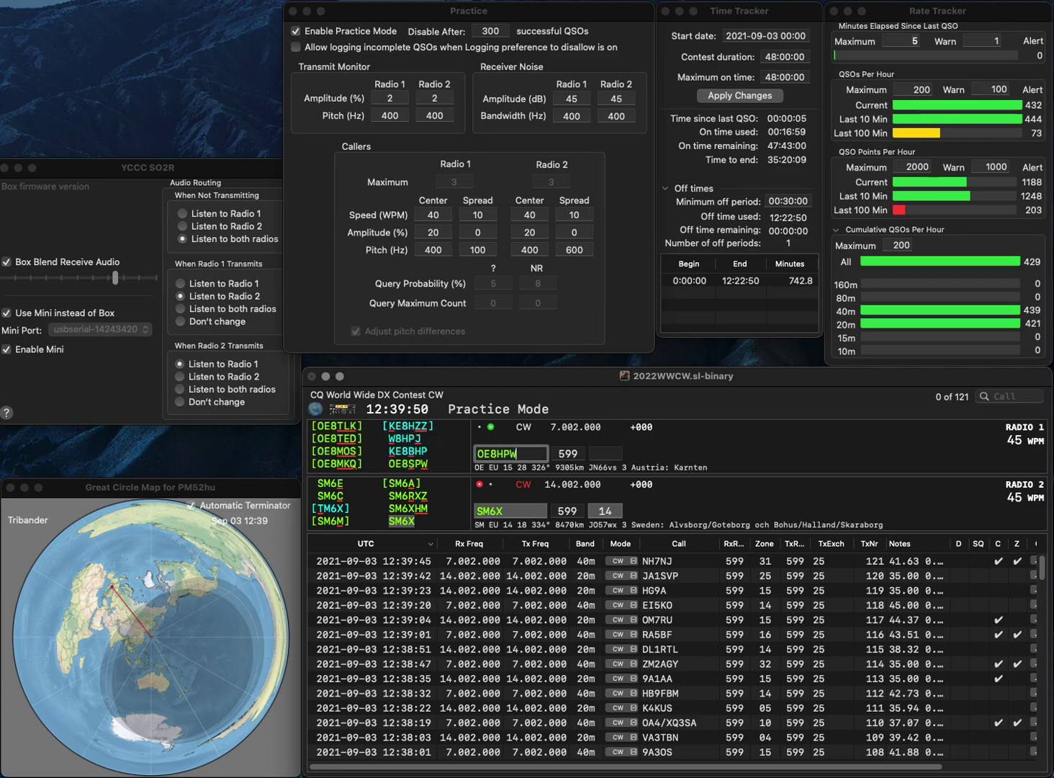
key("Return")
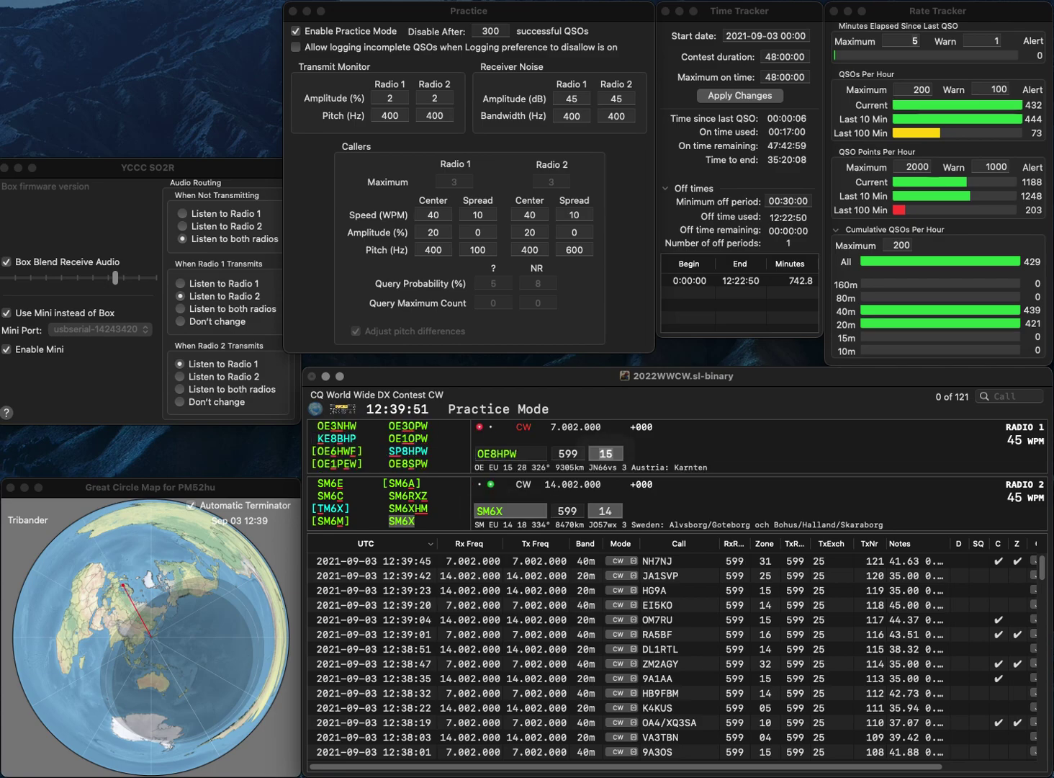
Step: Correct the Radio 1 call sign to OE8SPW, resend the exchange, and log the SM6X contact on Radio 2
key("BackSpace")
type("S")
key("Return")
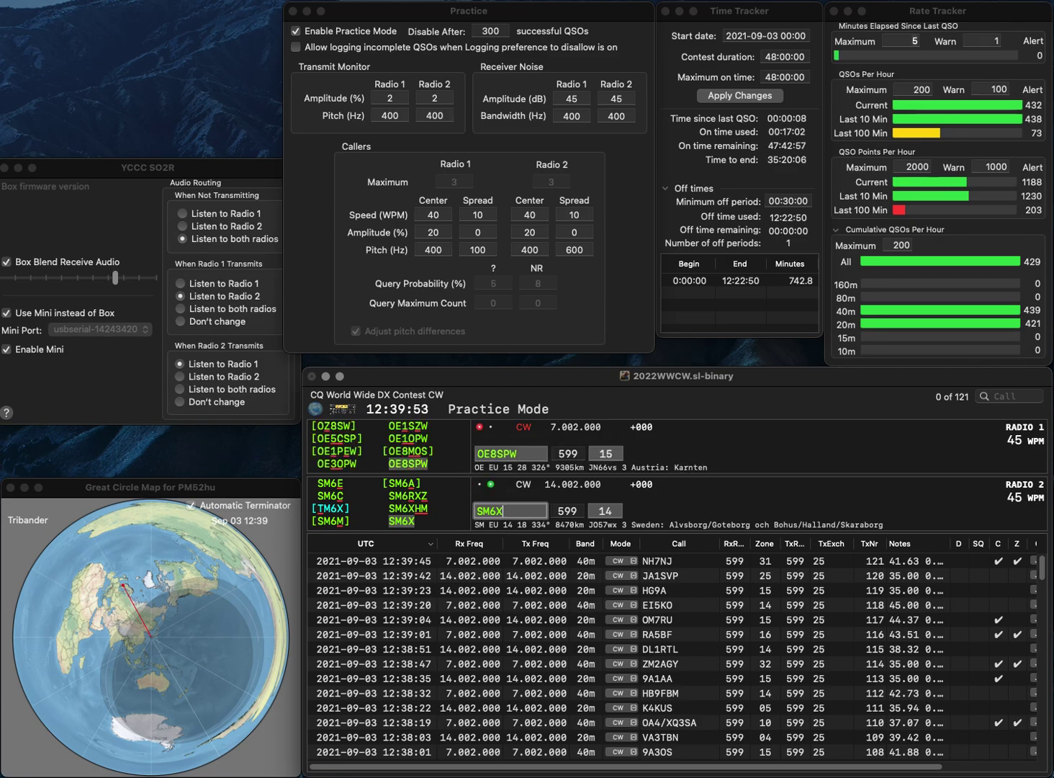
key("Return")
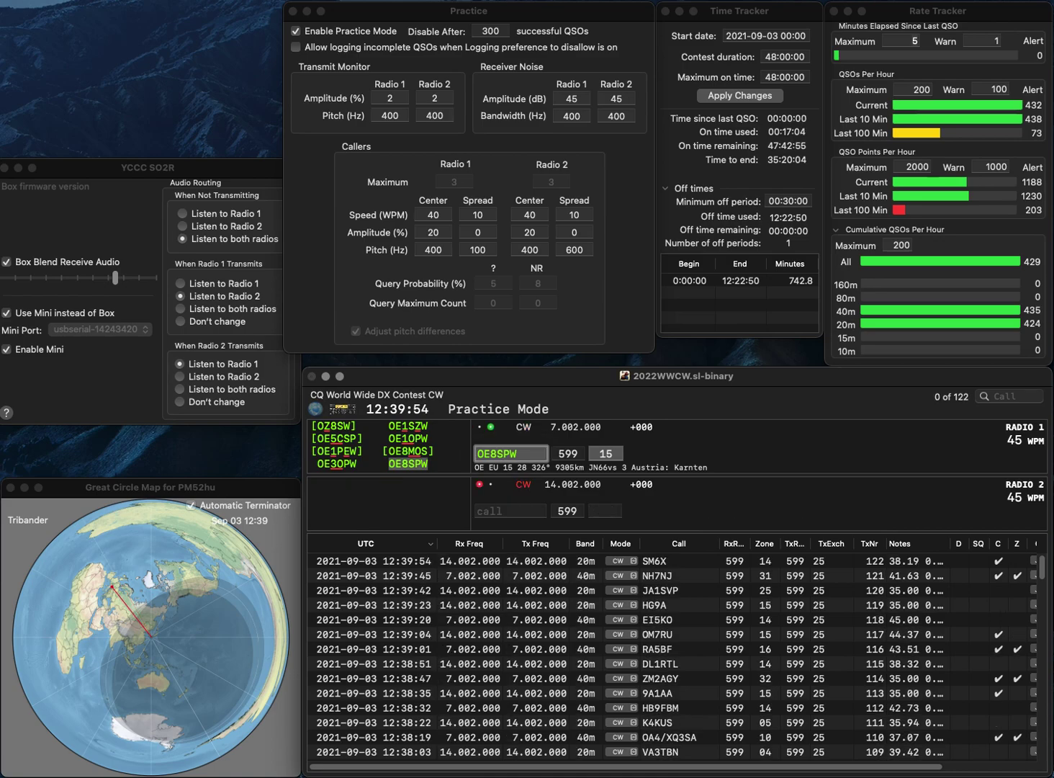
key("Return")
type("IO2B")
key("BackSpace")
key("BackSpace")
key("Return")
key("space")
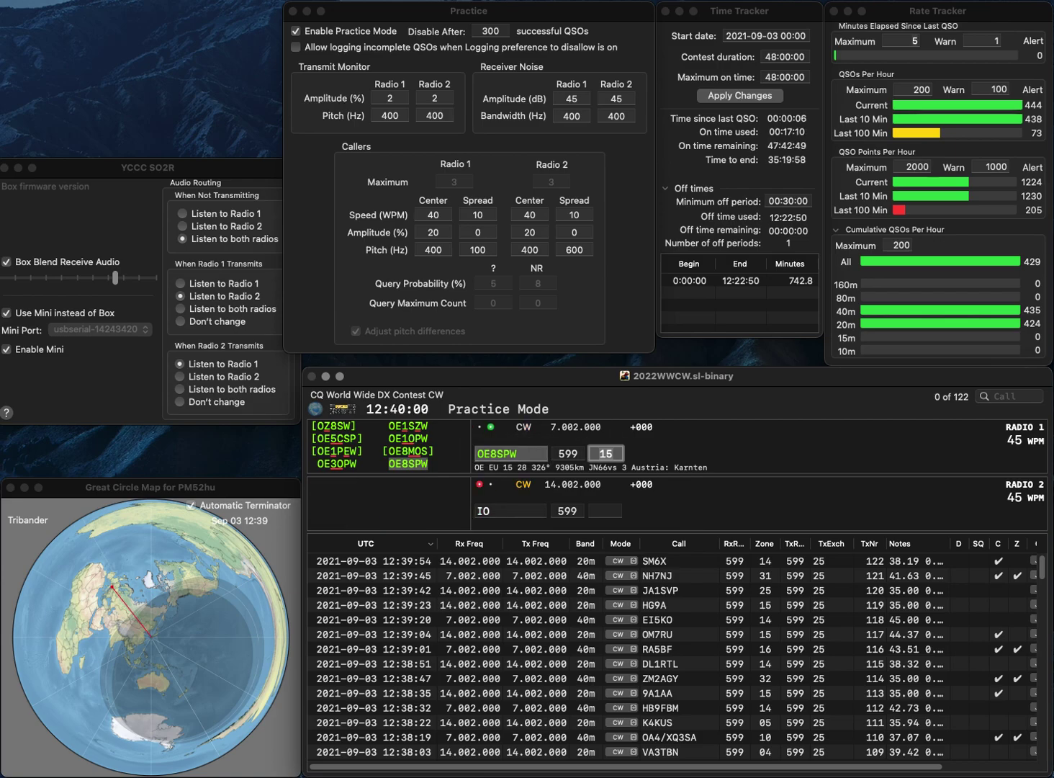
key("Return")
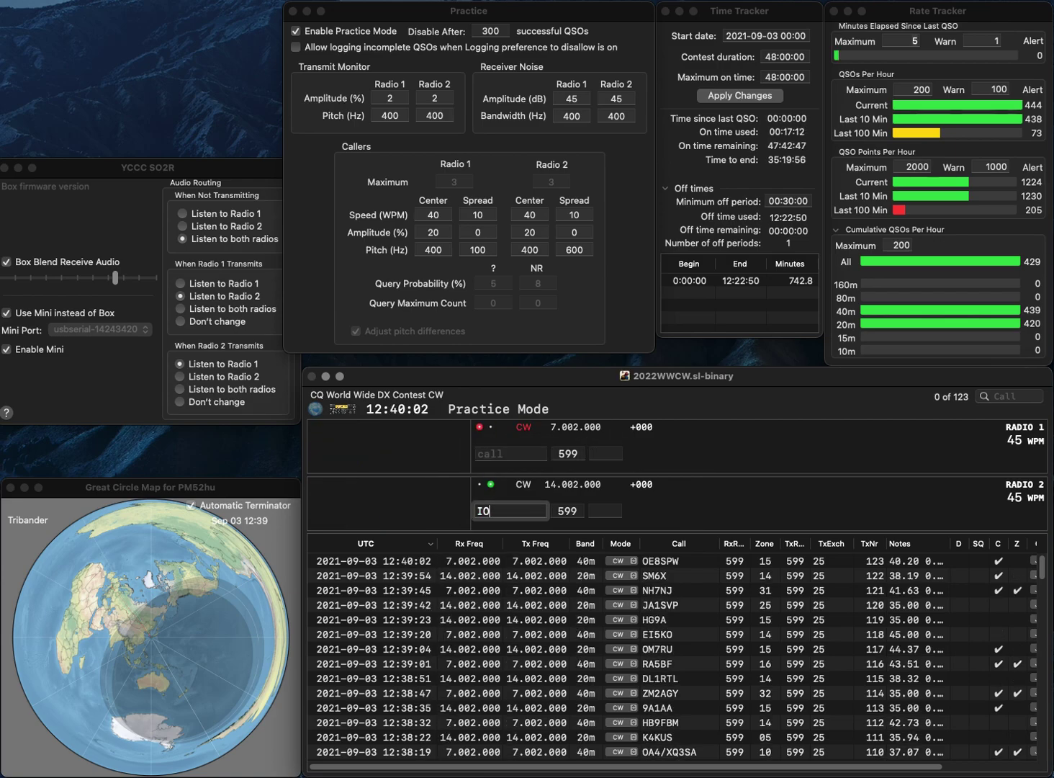
Step: Change the partial call on Radio 2 to IZ3BGL and send the exchange
key("BackSpace")
type("Z3B")
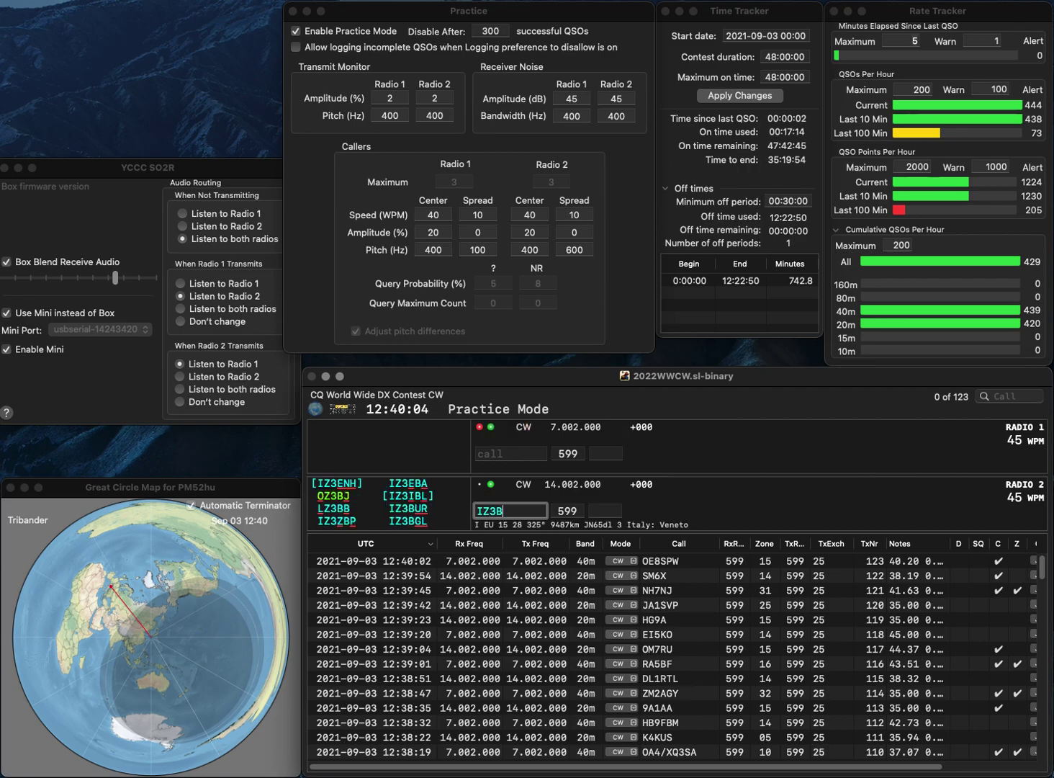
type("GL")
key("Return")
type("2KOI")
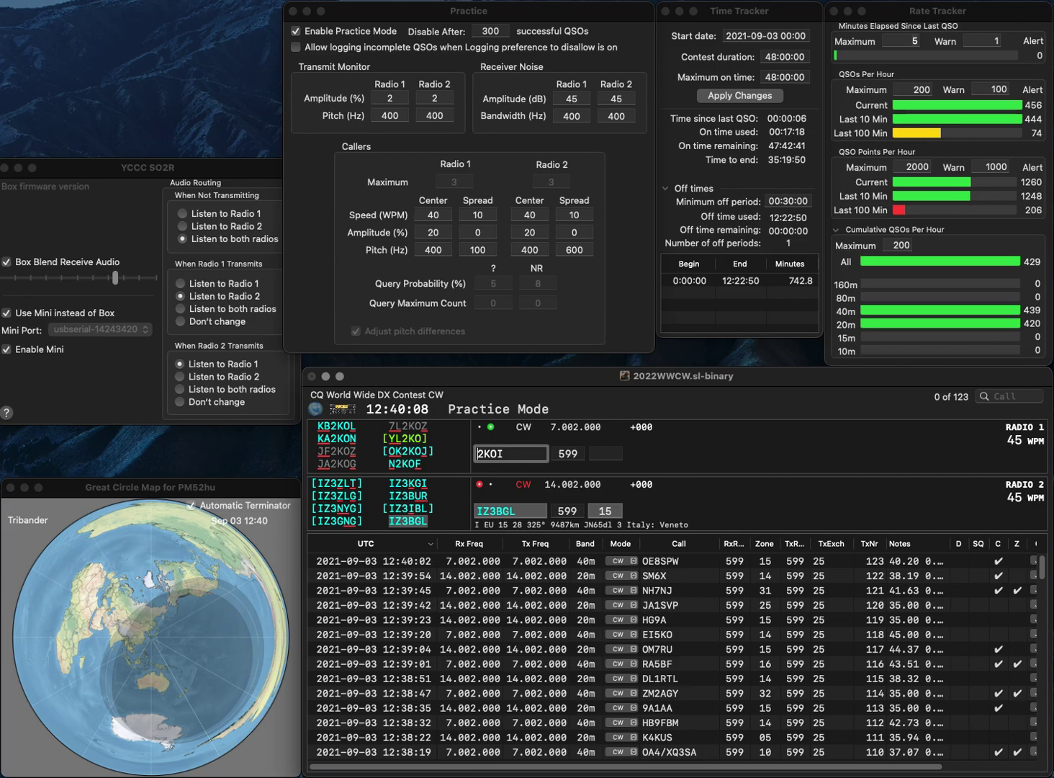
key("Return")
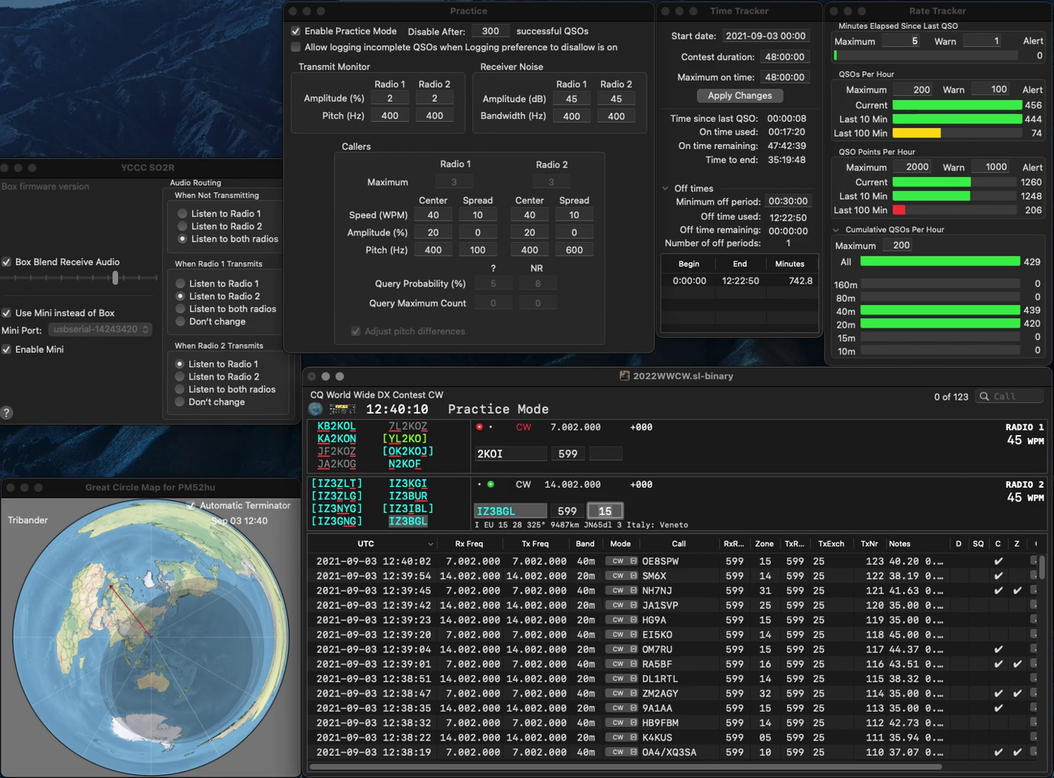
key("Return")
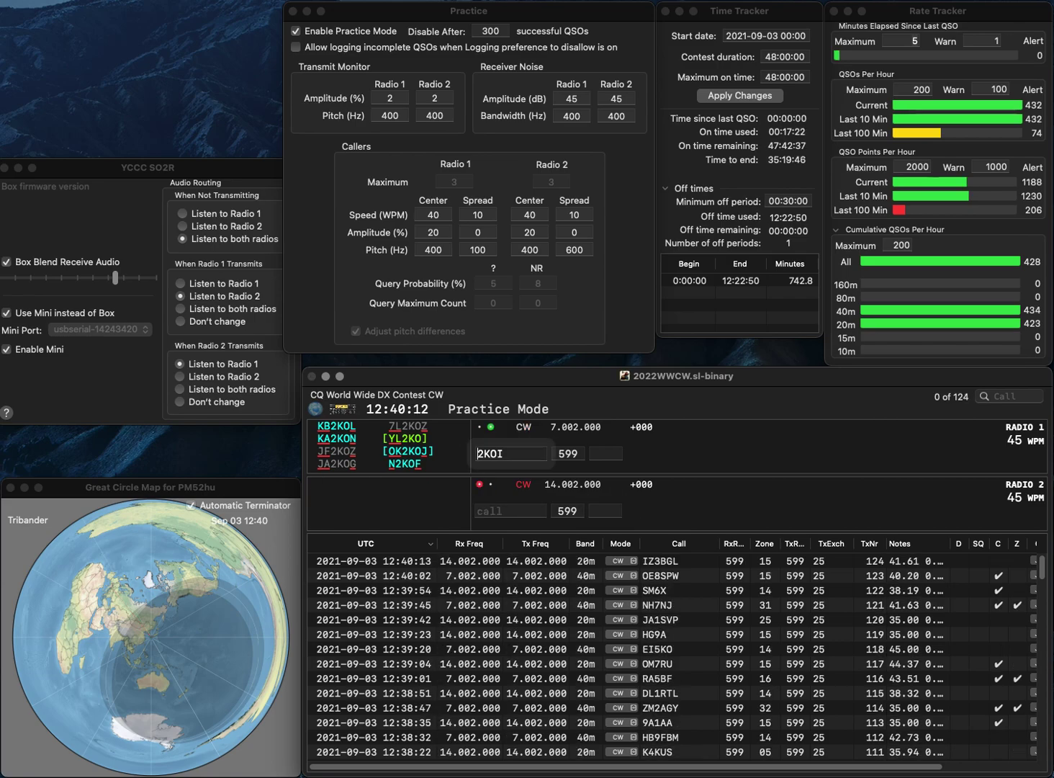
type("OK")
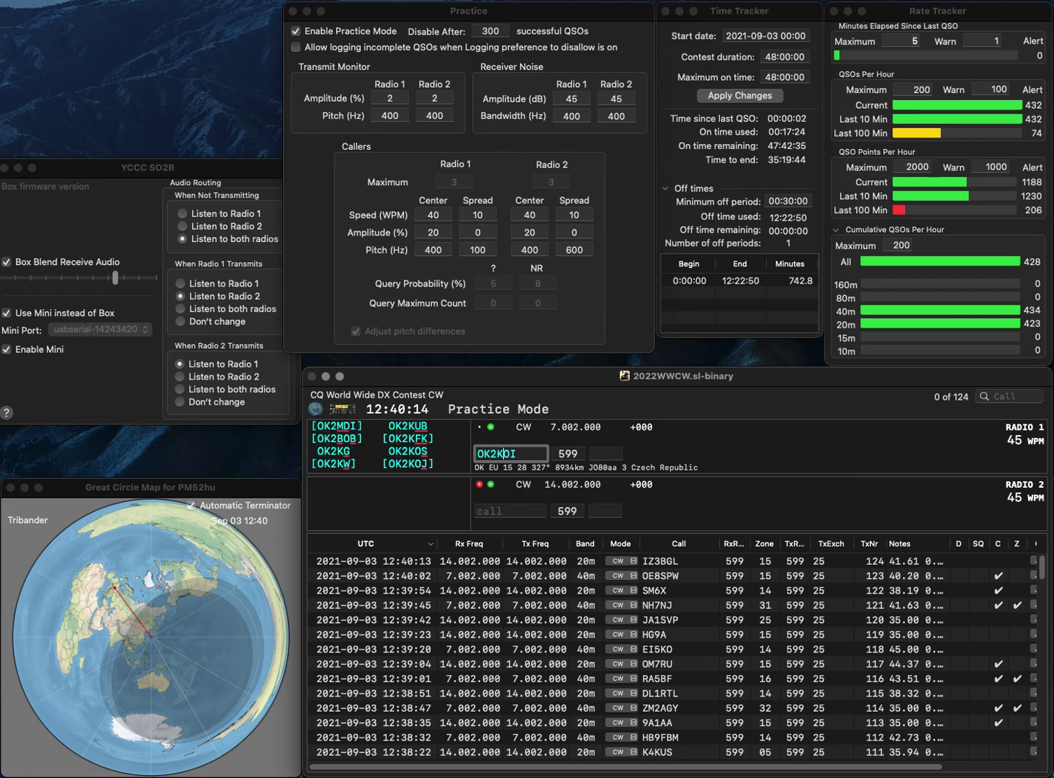
key("BackSpace")
type("S")
key("Return")
type("8LM")
key("Left")
key("Left")
key("BackSpace")
type("9")
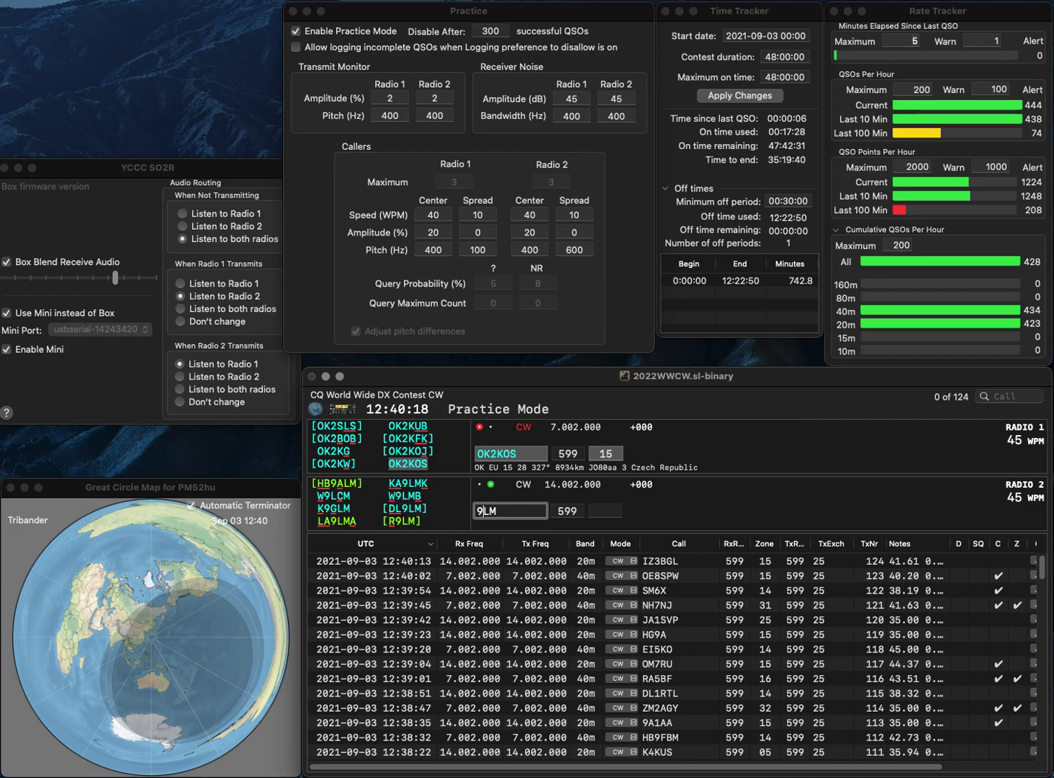
key("Return")
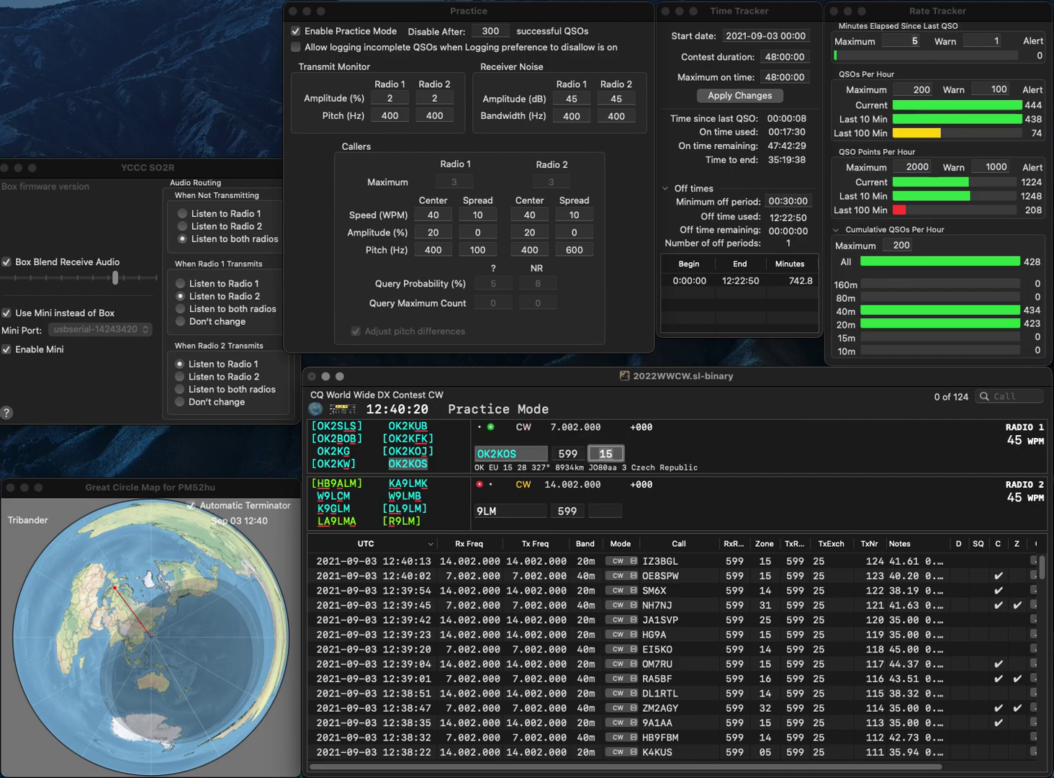
key("Return")
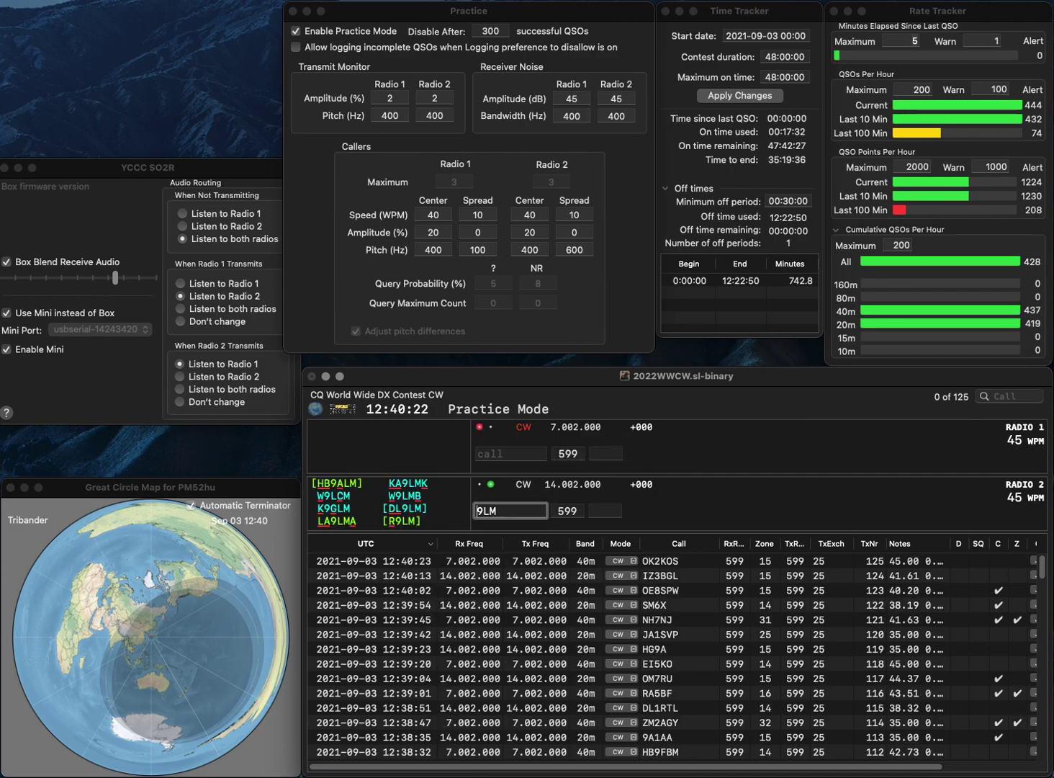
type("DB")
key("Return")
type("AK")
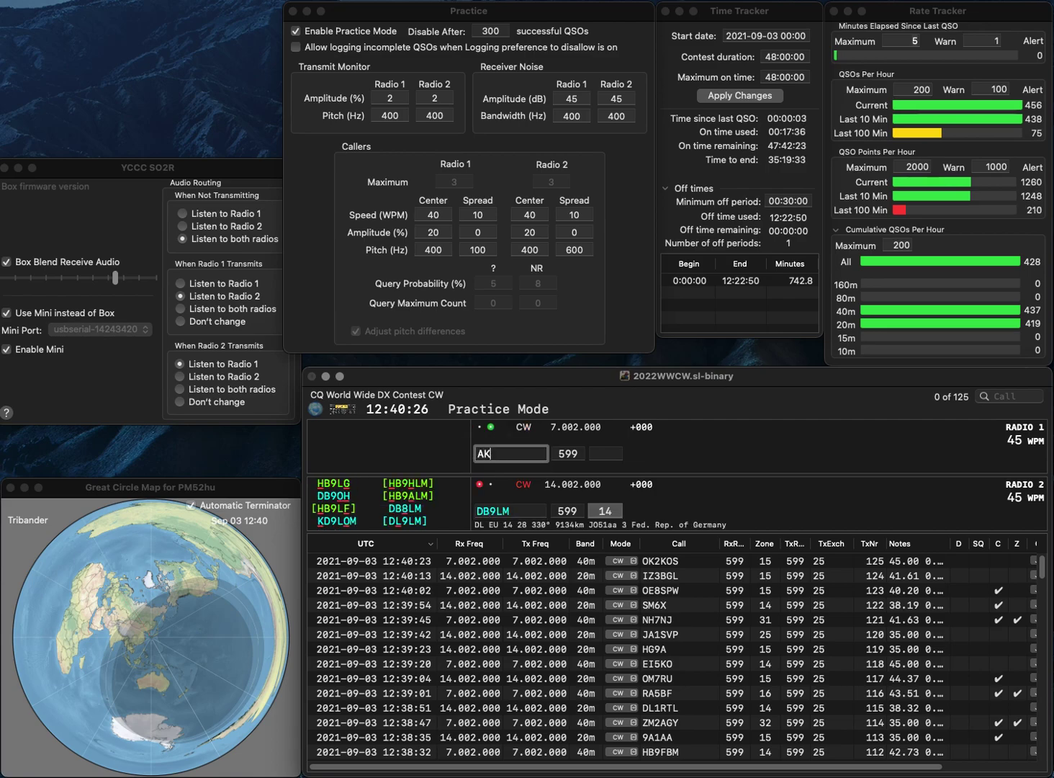
key("Return")
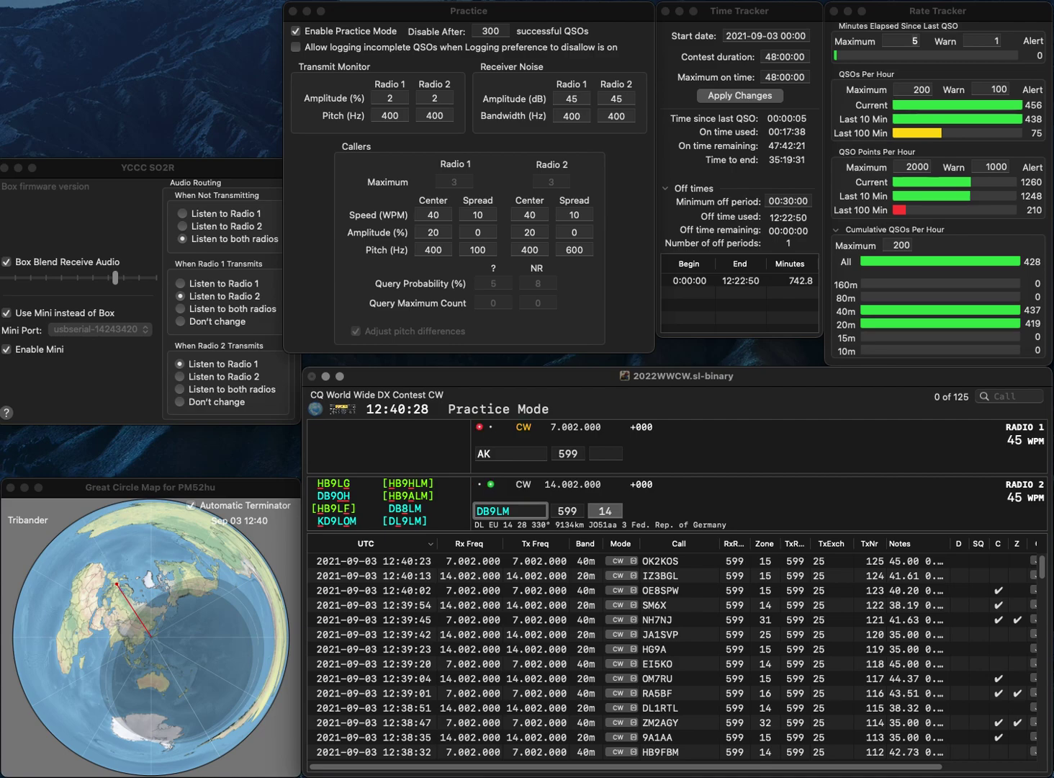
key("Delete")
type("8")
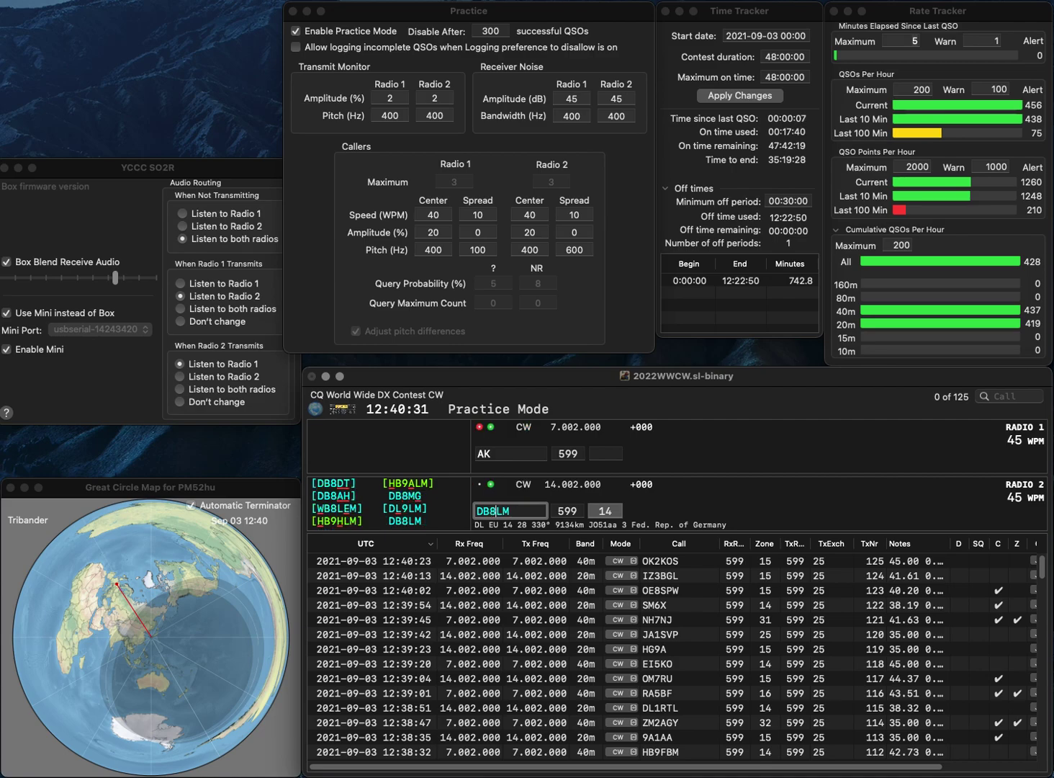
key("Return")
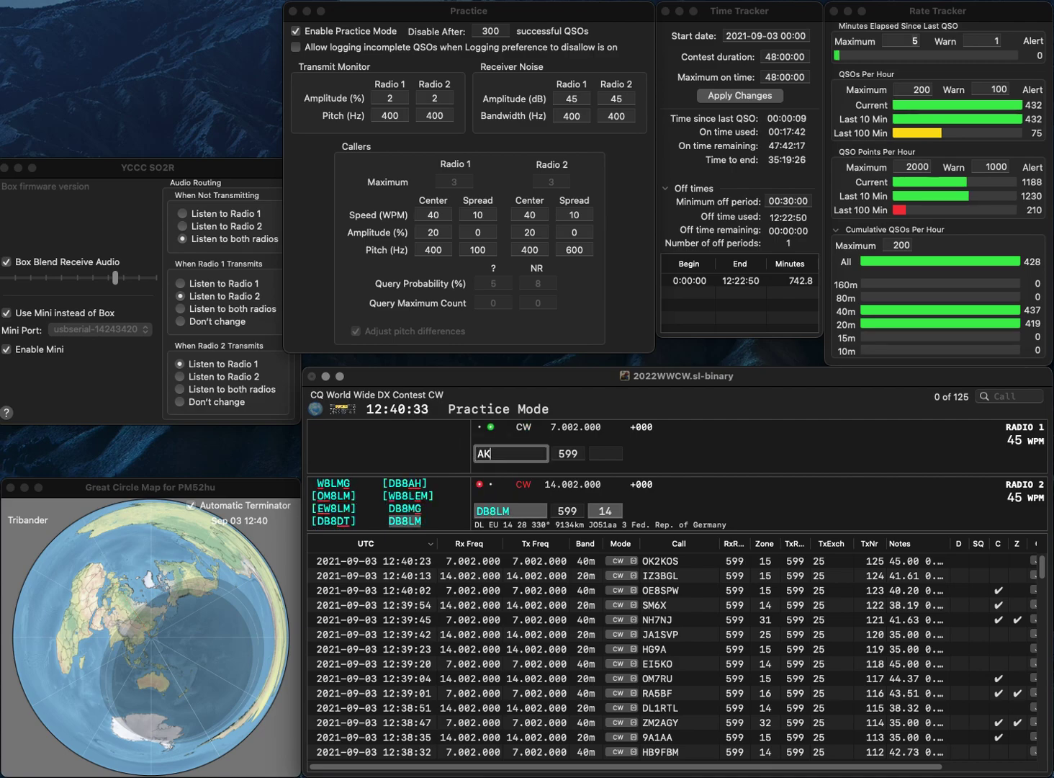
type("JA")
type("4")
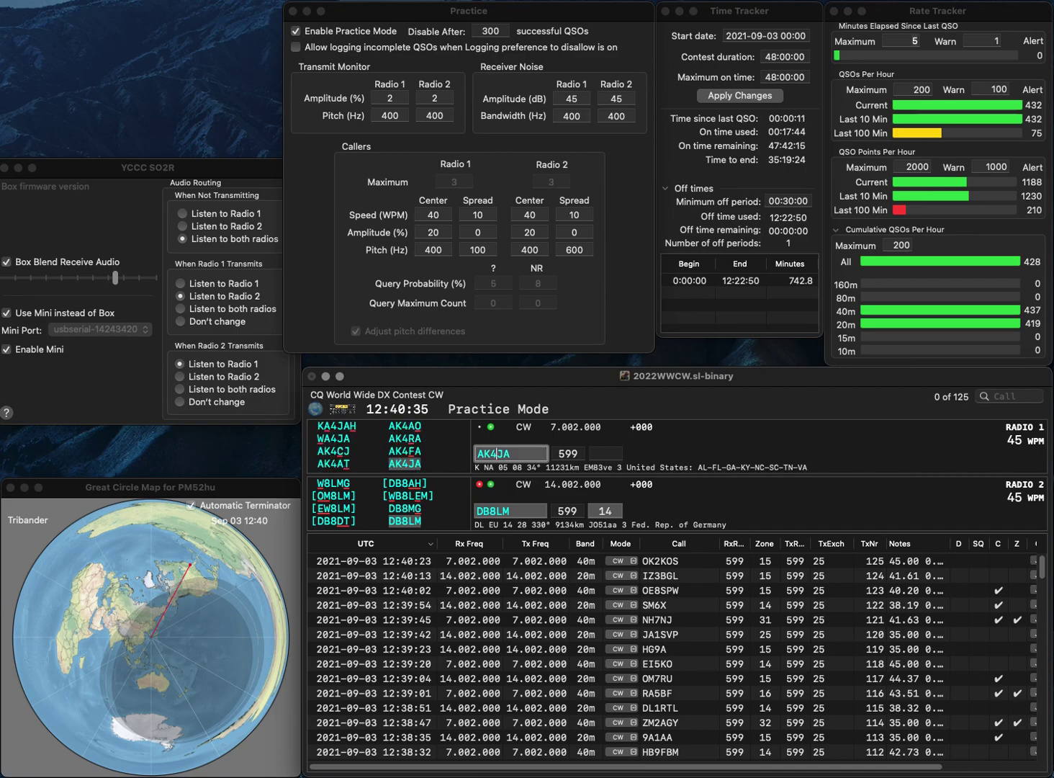
key("Return")
key("Return")
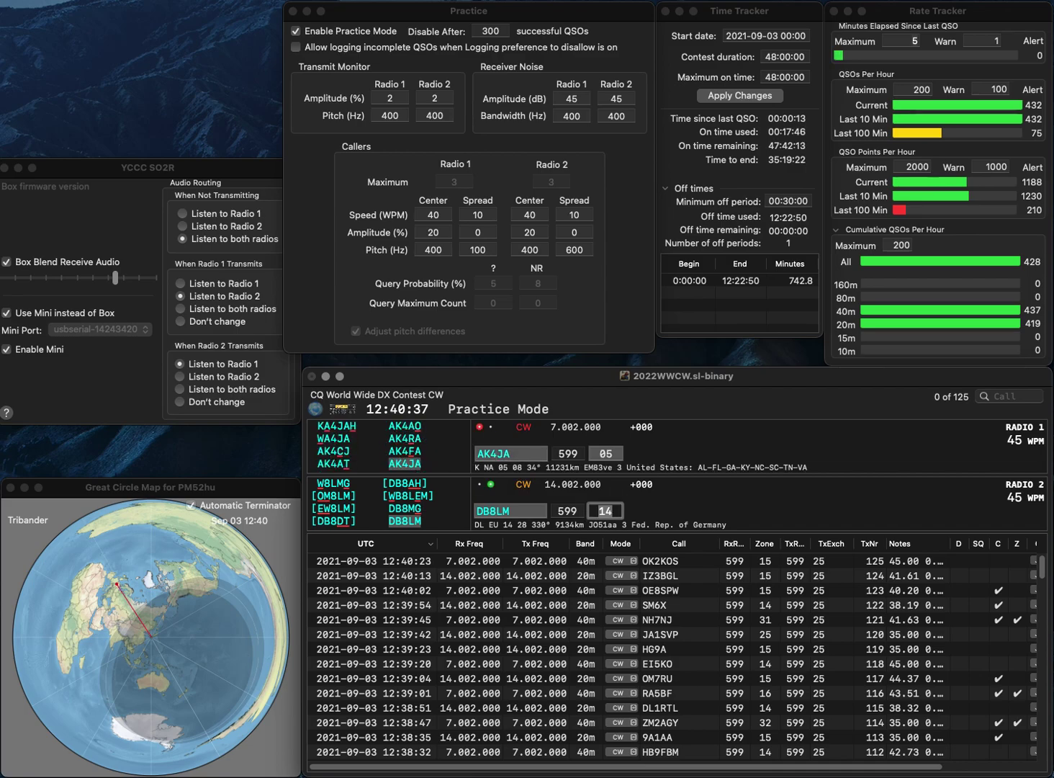
key("Tab")
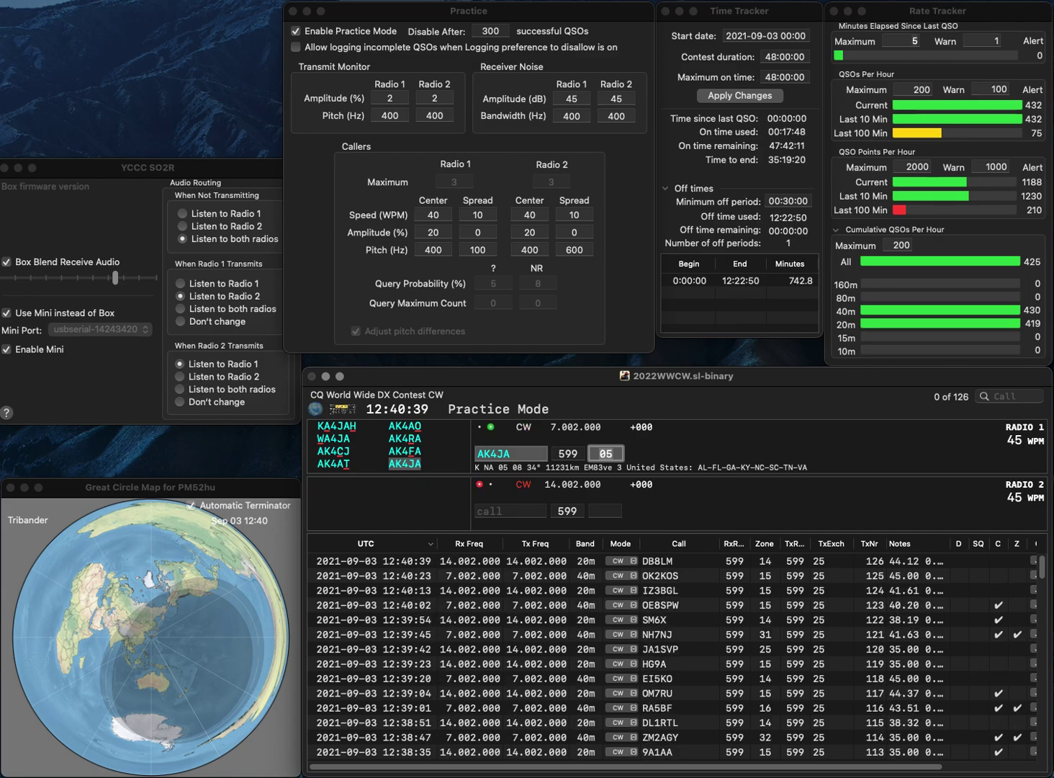
key("Return")
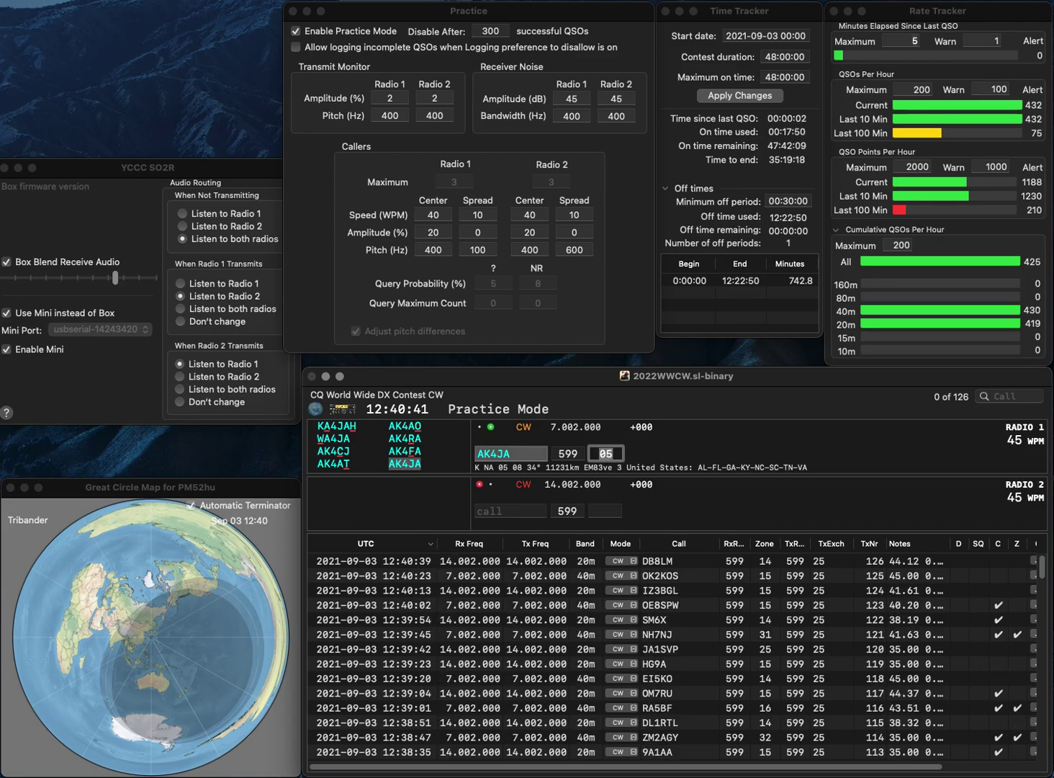
type("WA")
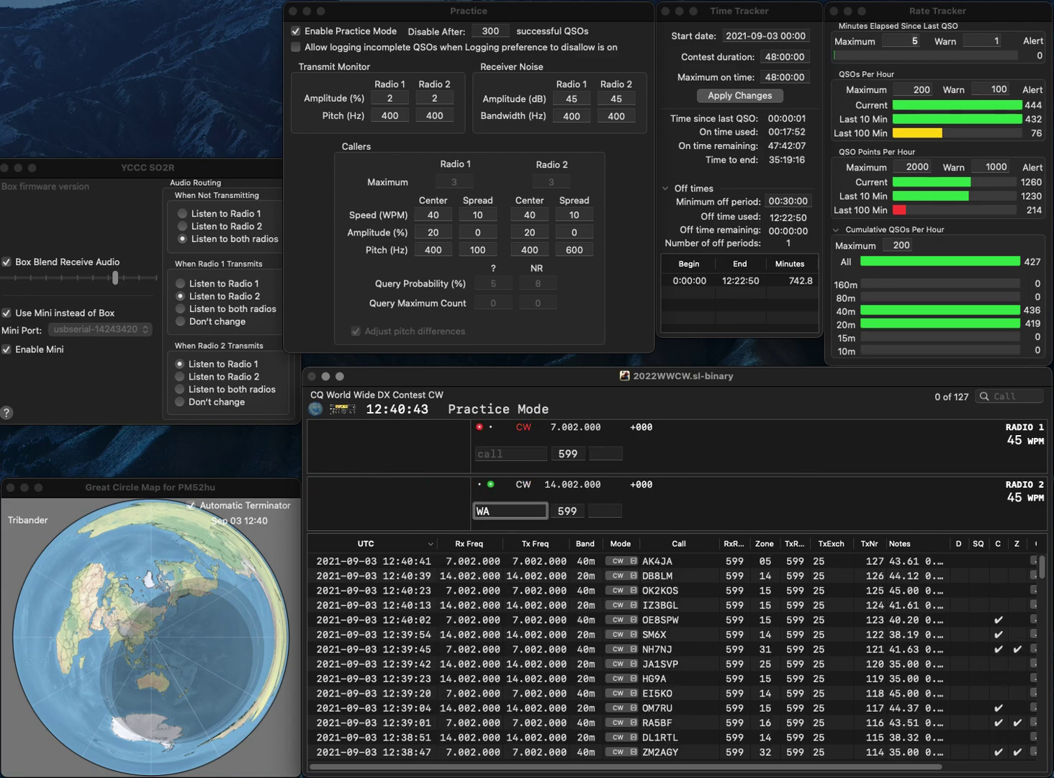
type("9RAD")
key("Return")
type("DL")
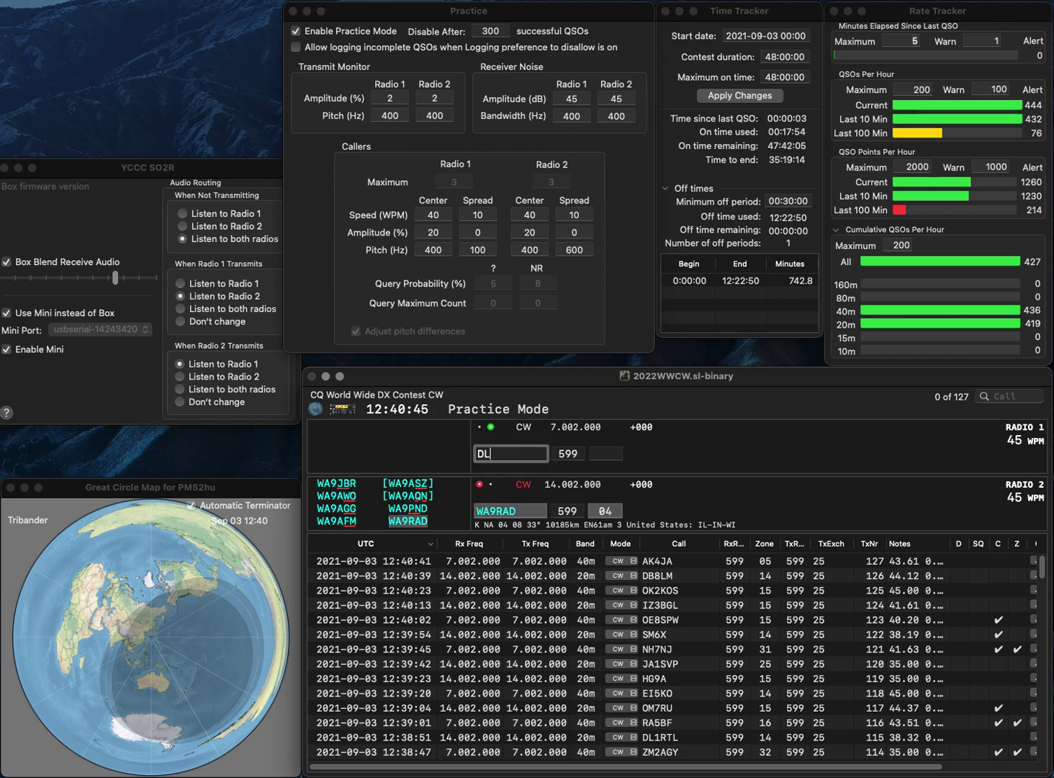
type("1JML")
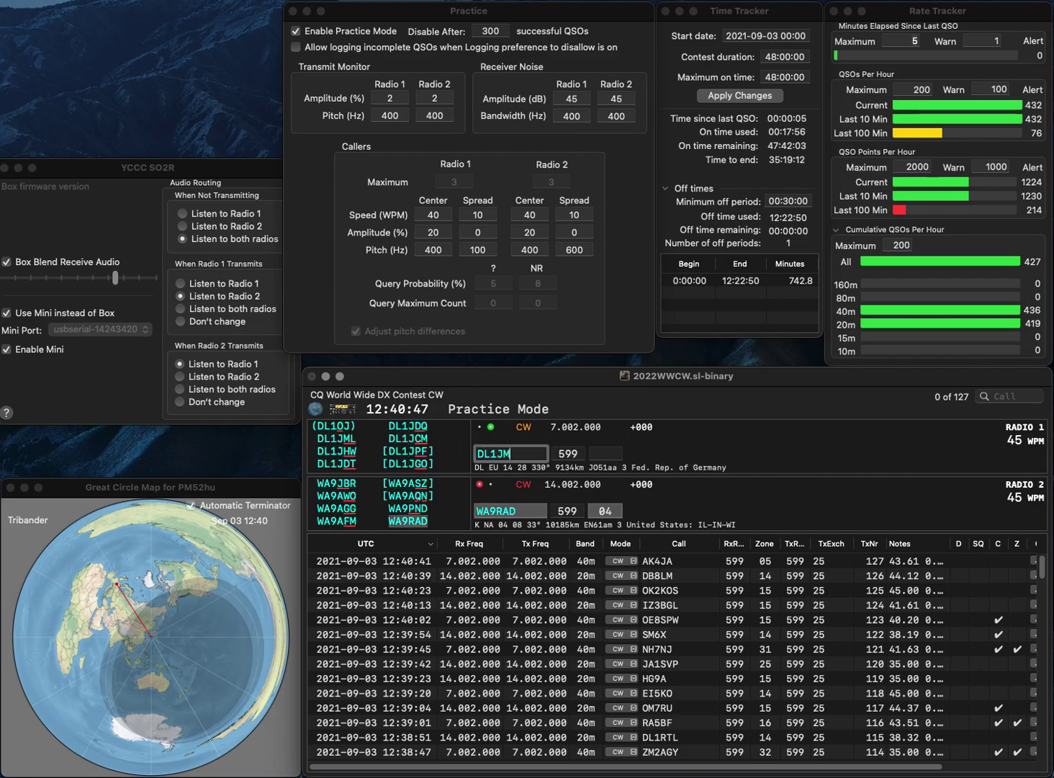
key("Return")
key("Tab")
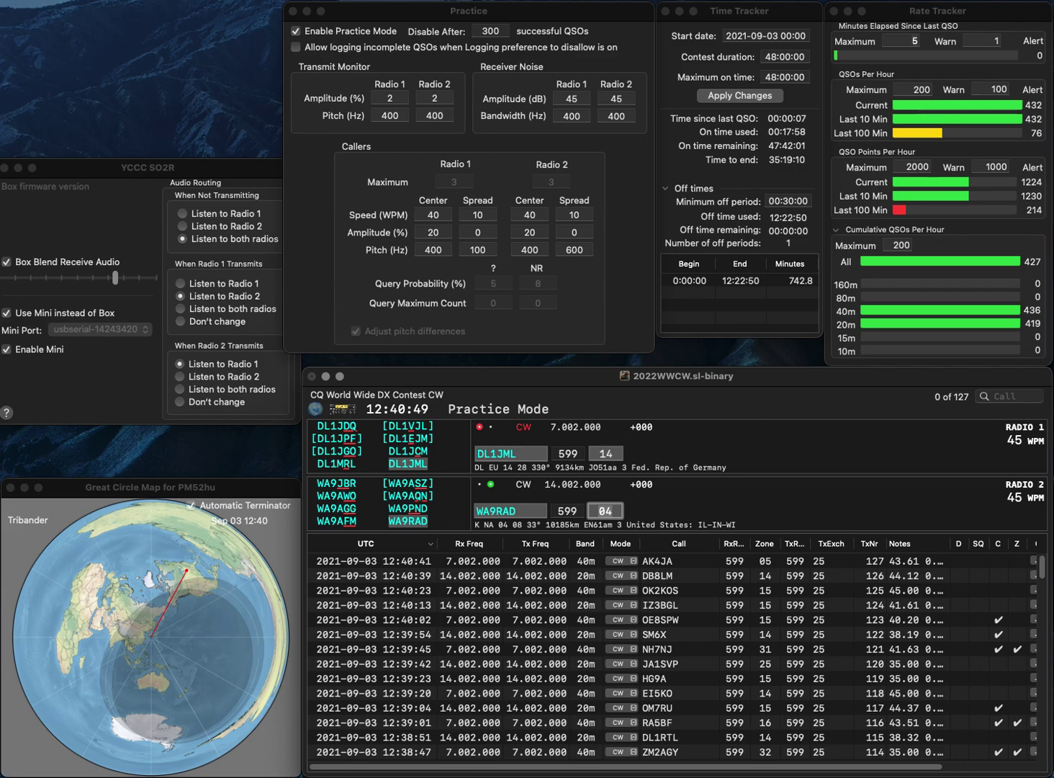
key("Return")
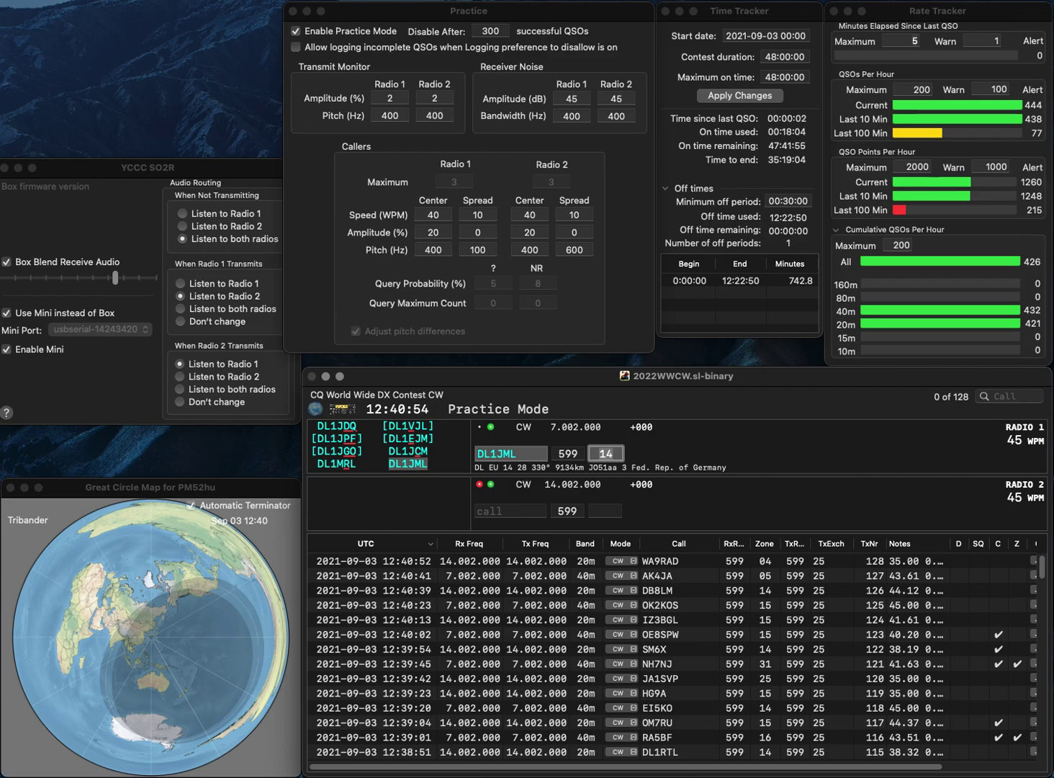
key("Return")
type("NDL")
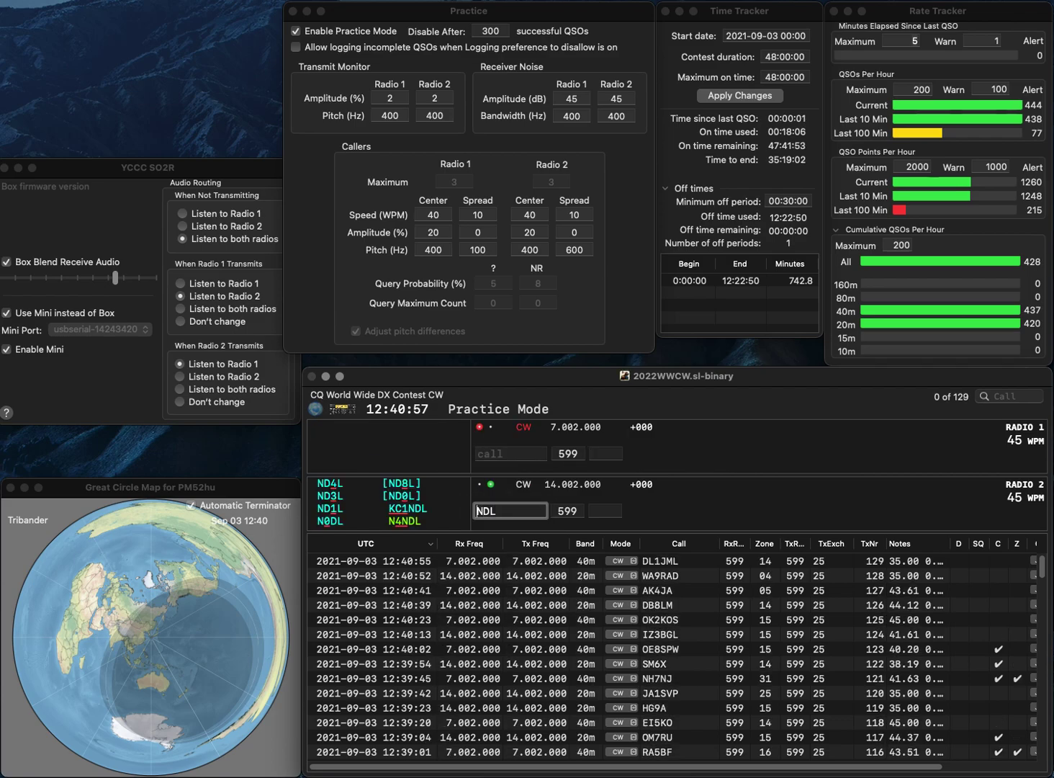
key("Up")
type("OH4BCS")
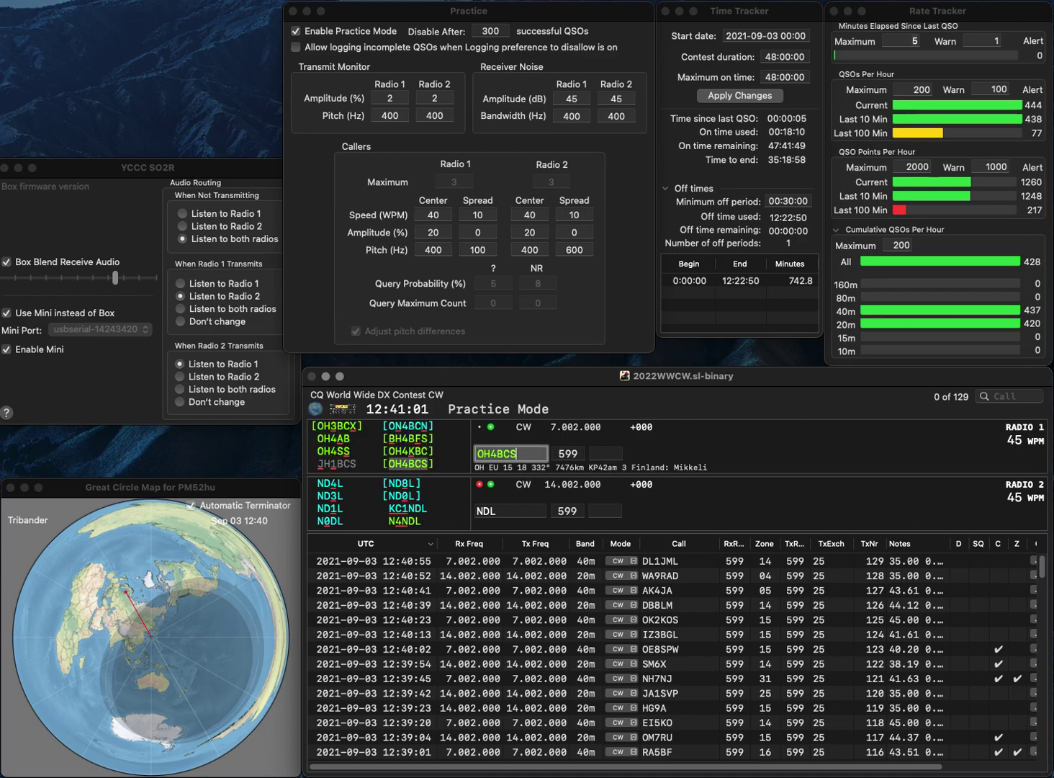
key("Return")
type("N4")
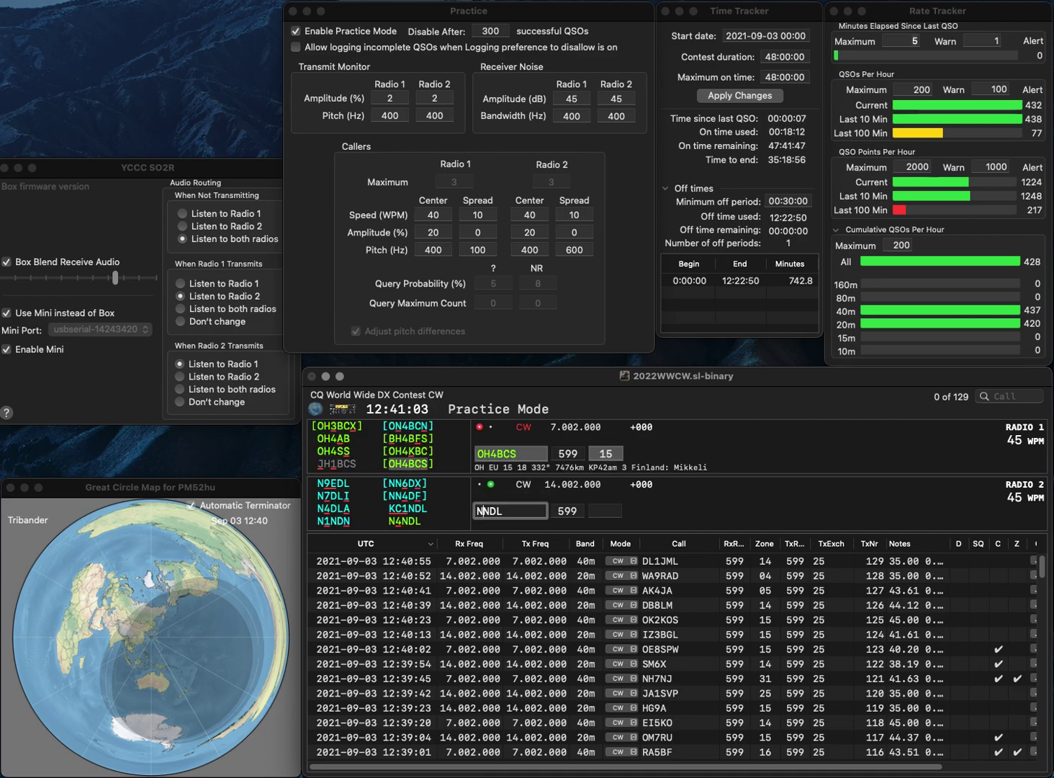
key("Return")
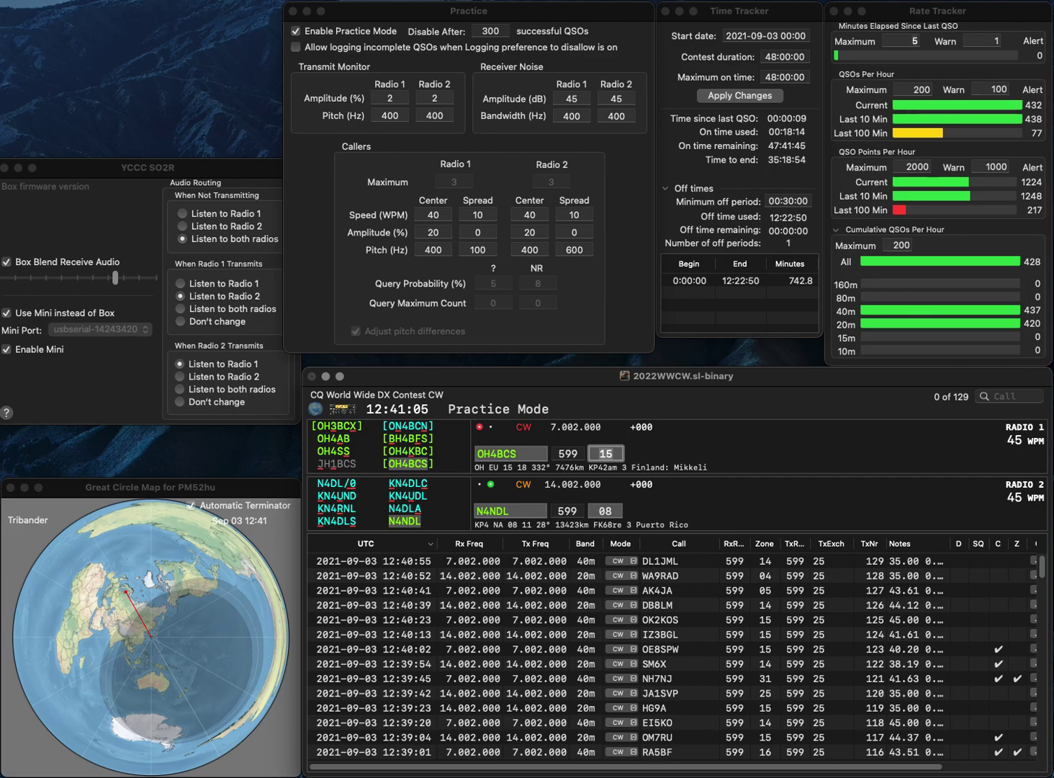
key("Return")
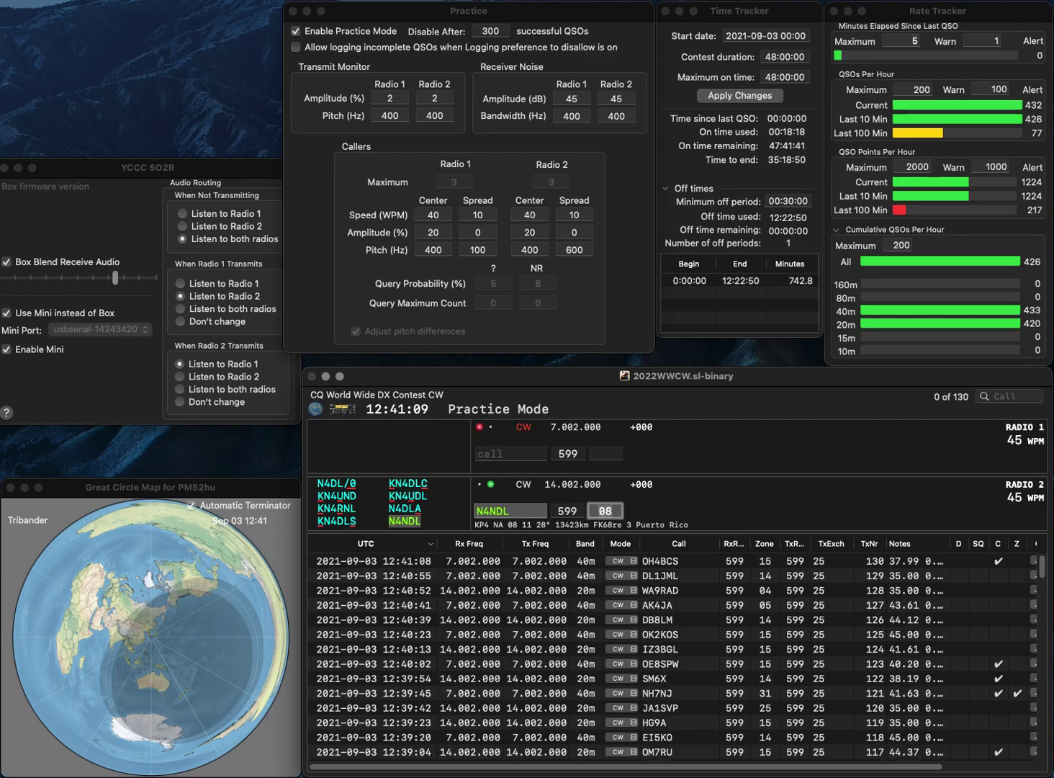
key("Return")
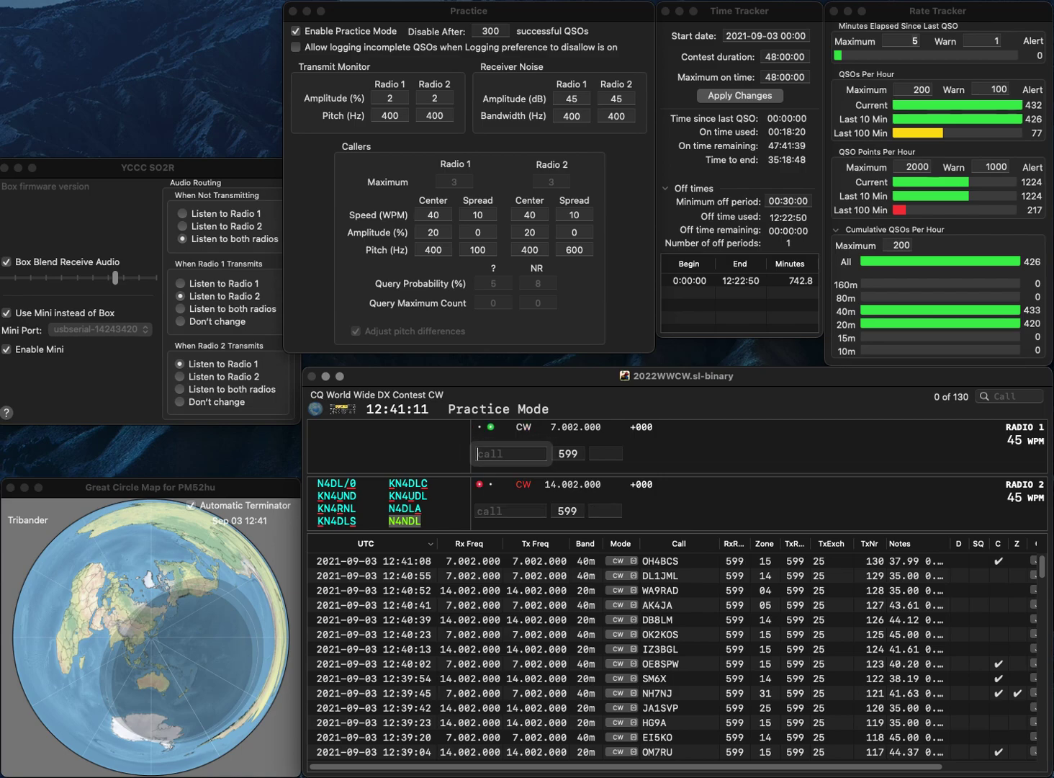
Step: Enter and send the partial calls VA7 on Radio 1 and 0IBY on Radio 2
type("VA7")
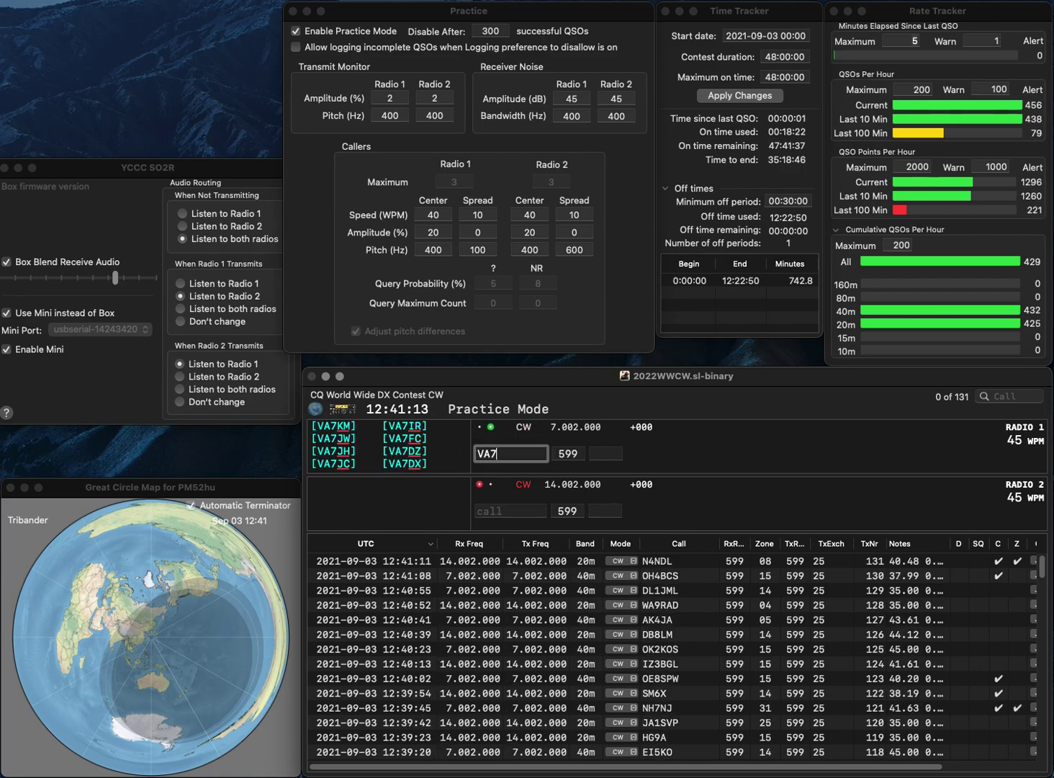
key("Return")
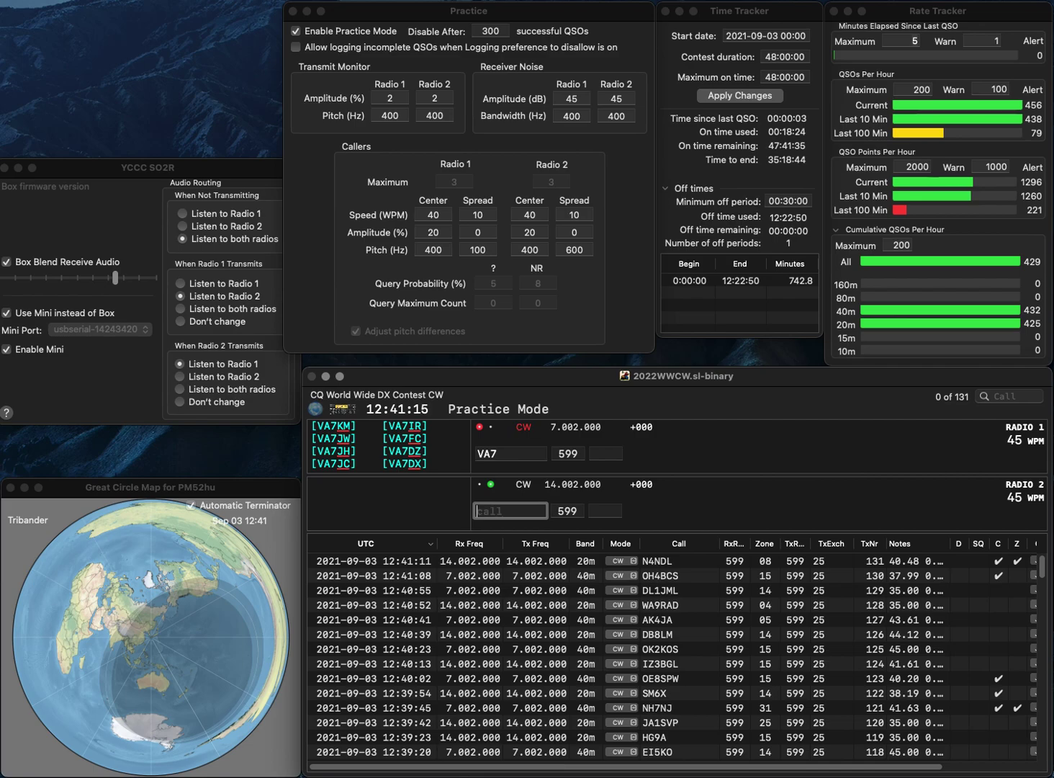
type("0IBY")
key("Return")
type("HB")
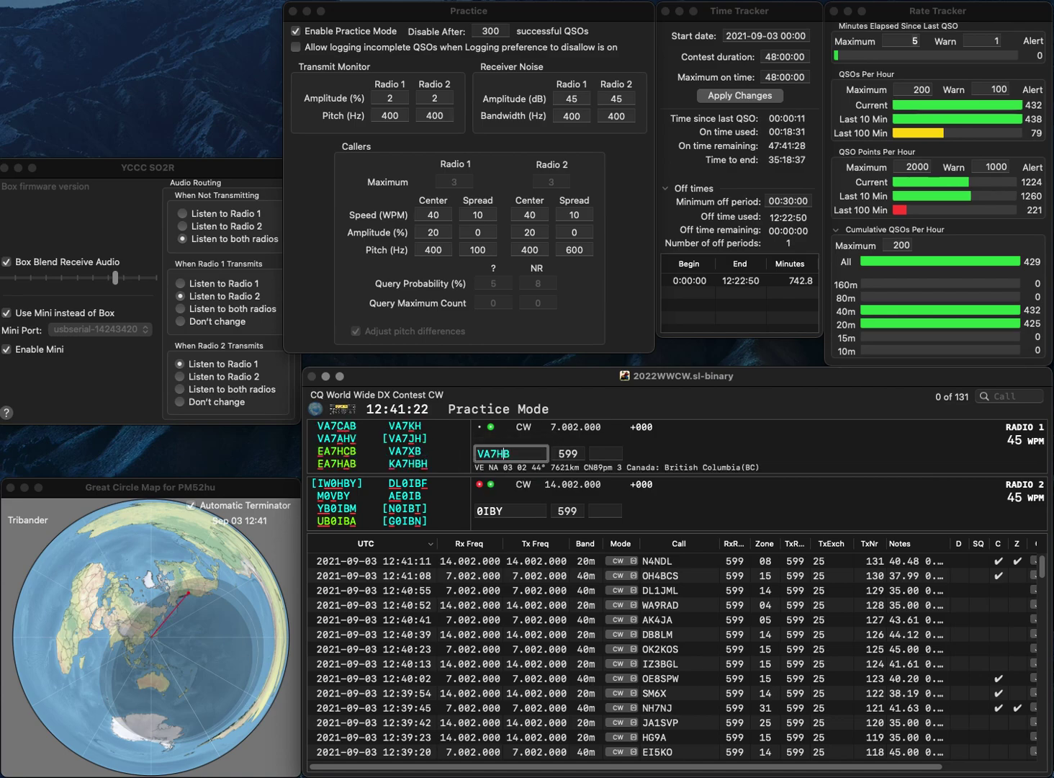
key("Return")
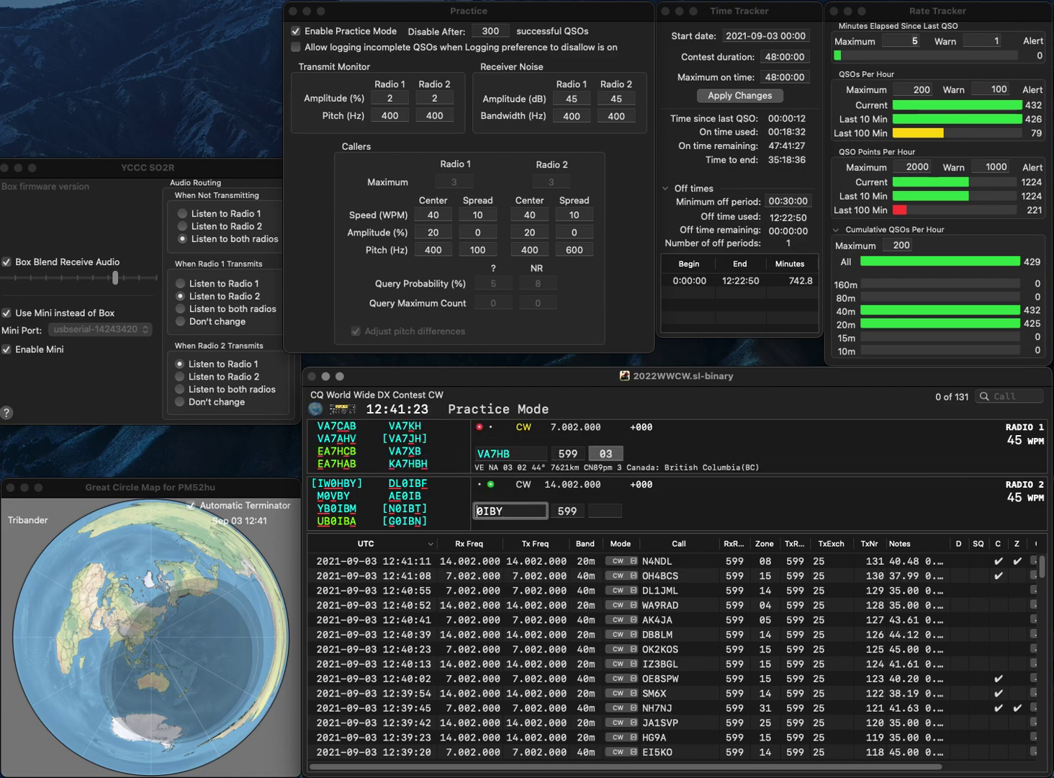
type("I")
key("BackSpace")
type("H")
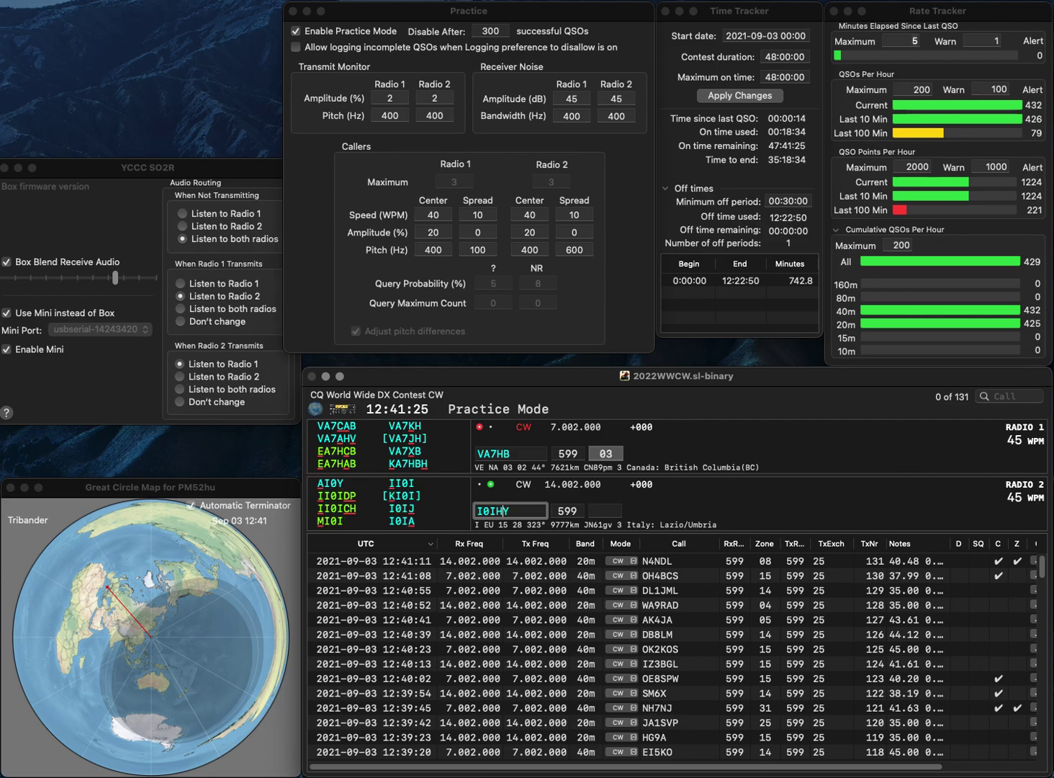
type("S")
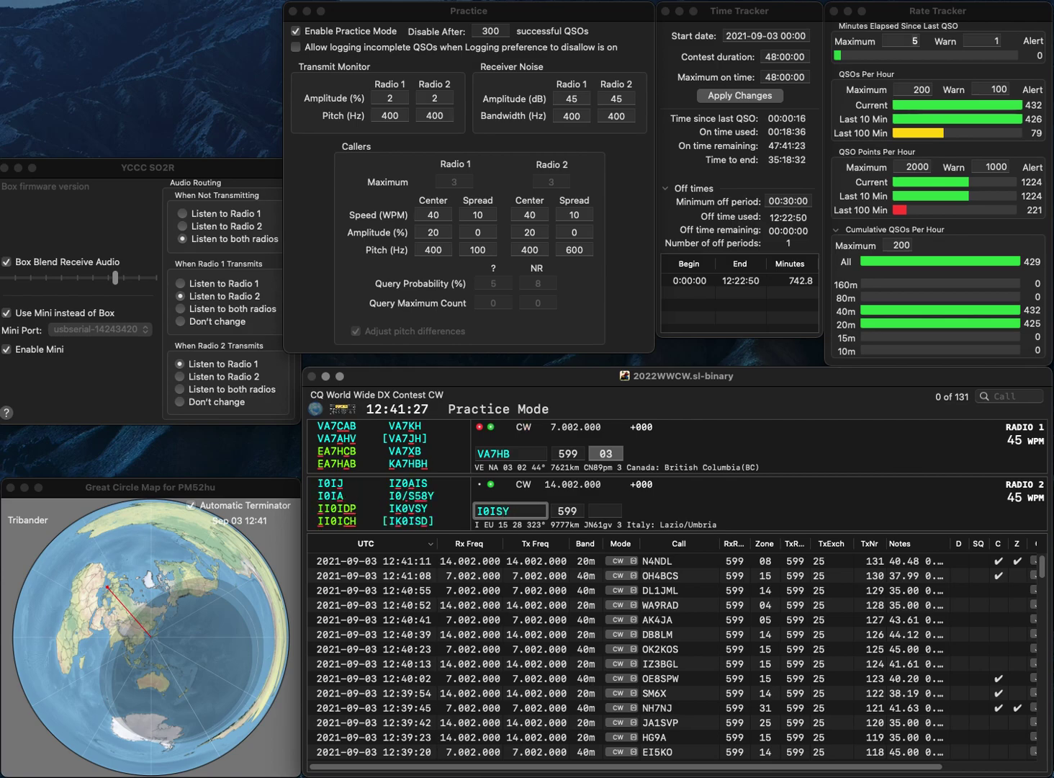
key("Return")
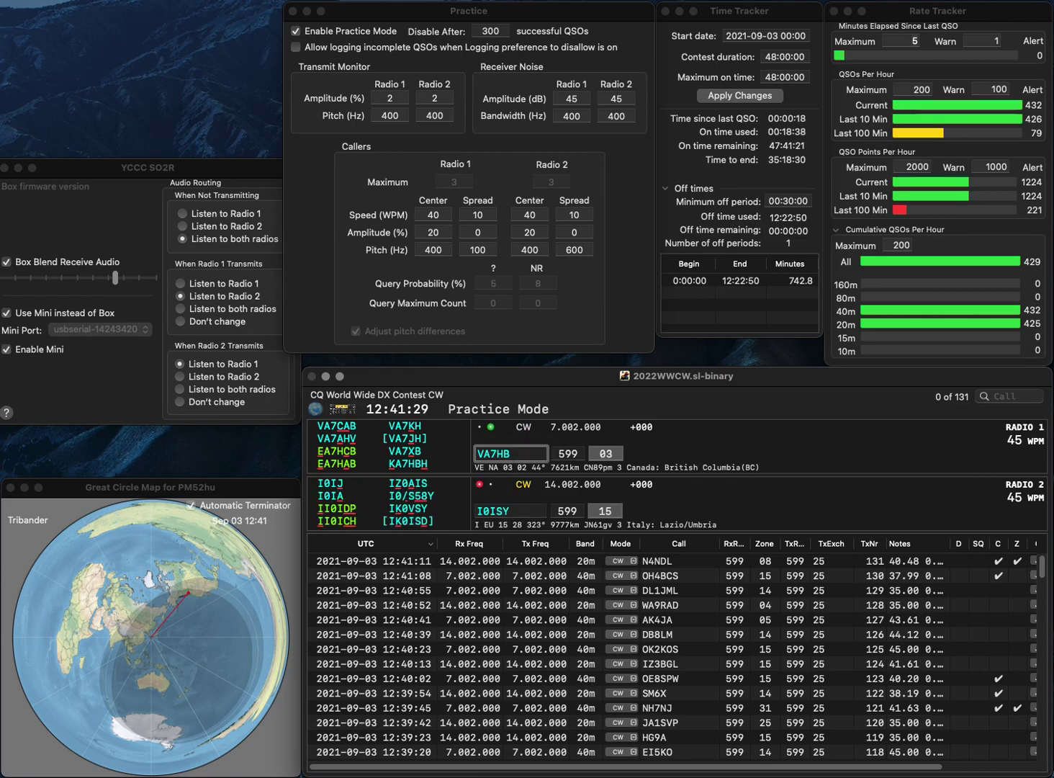
type("4")
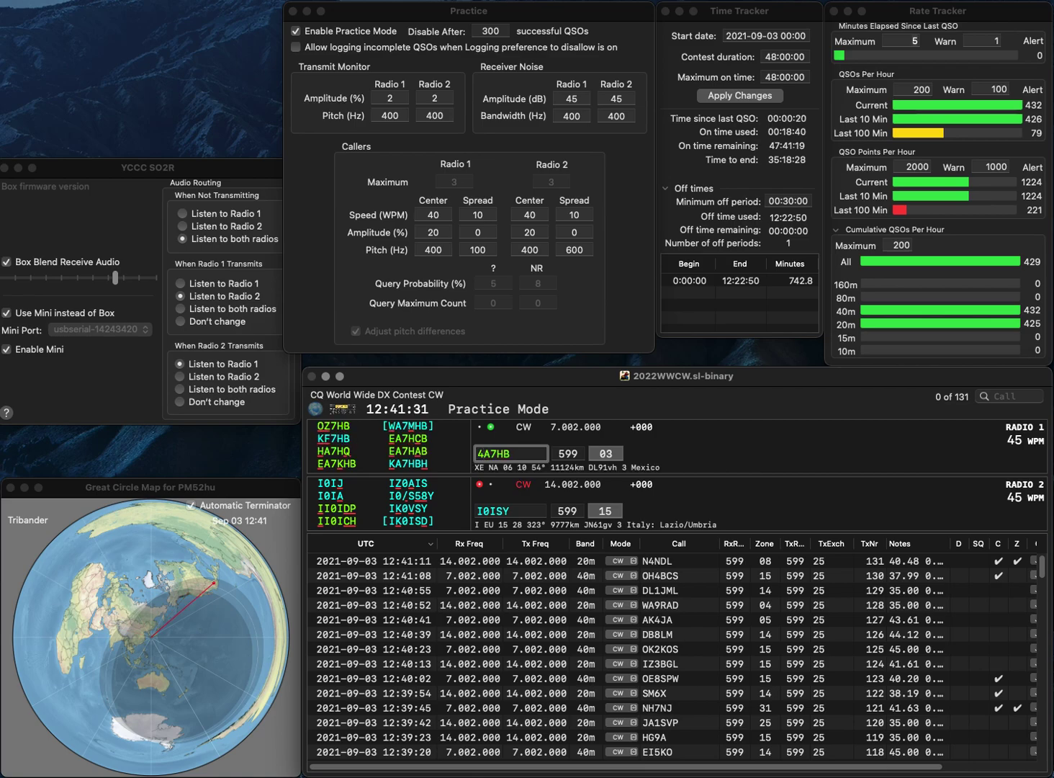
key("Return")
type("K")
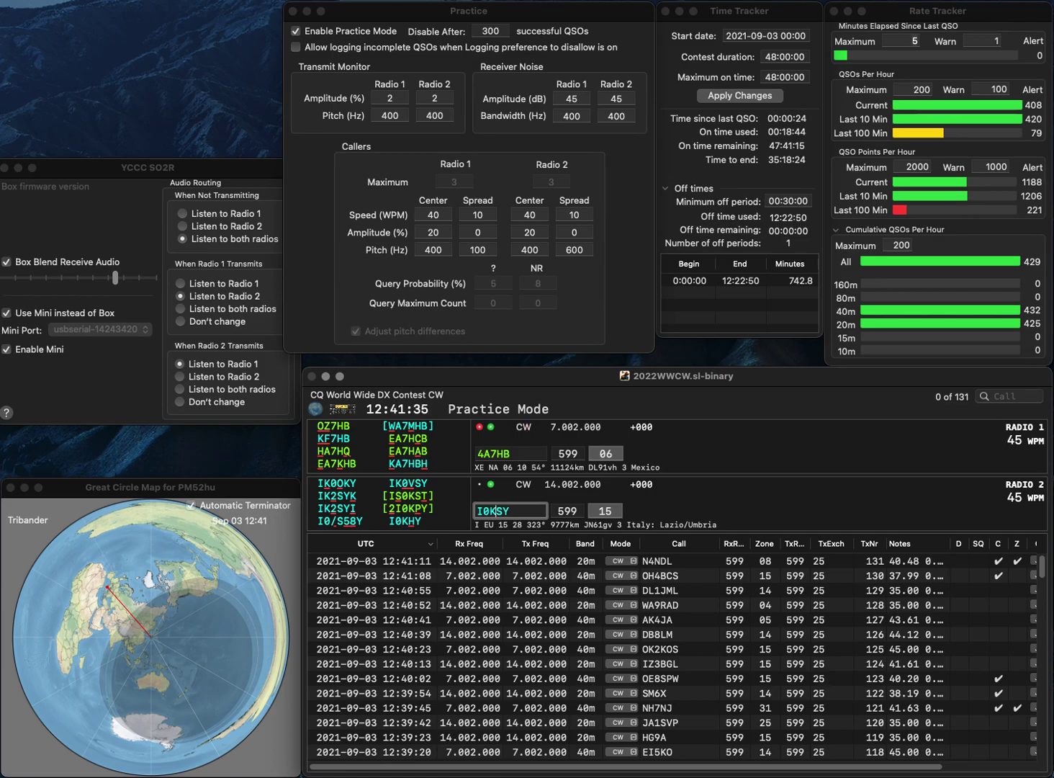
type("H")
key("Return")
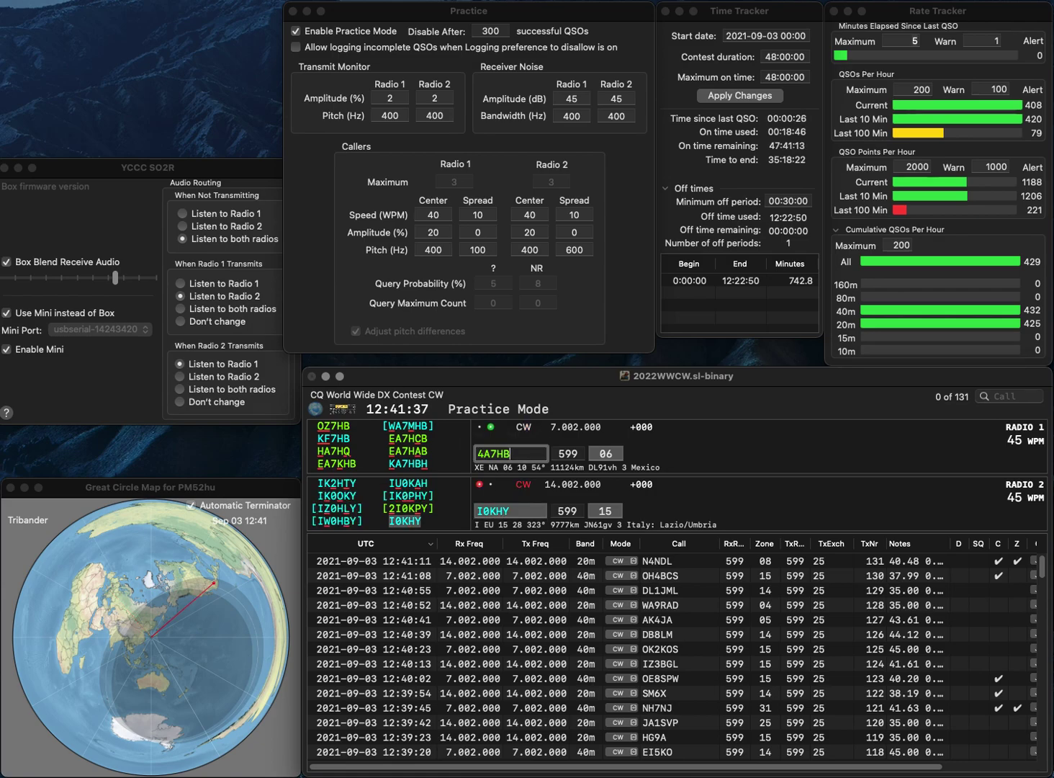
Step: Correct the Radio 1 call sign to 4U75B and resend the exchange
key("BackSpace")
type("5B")
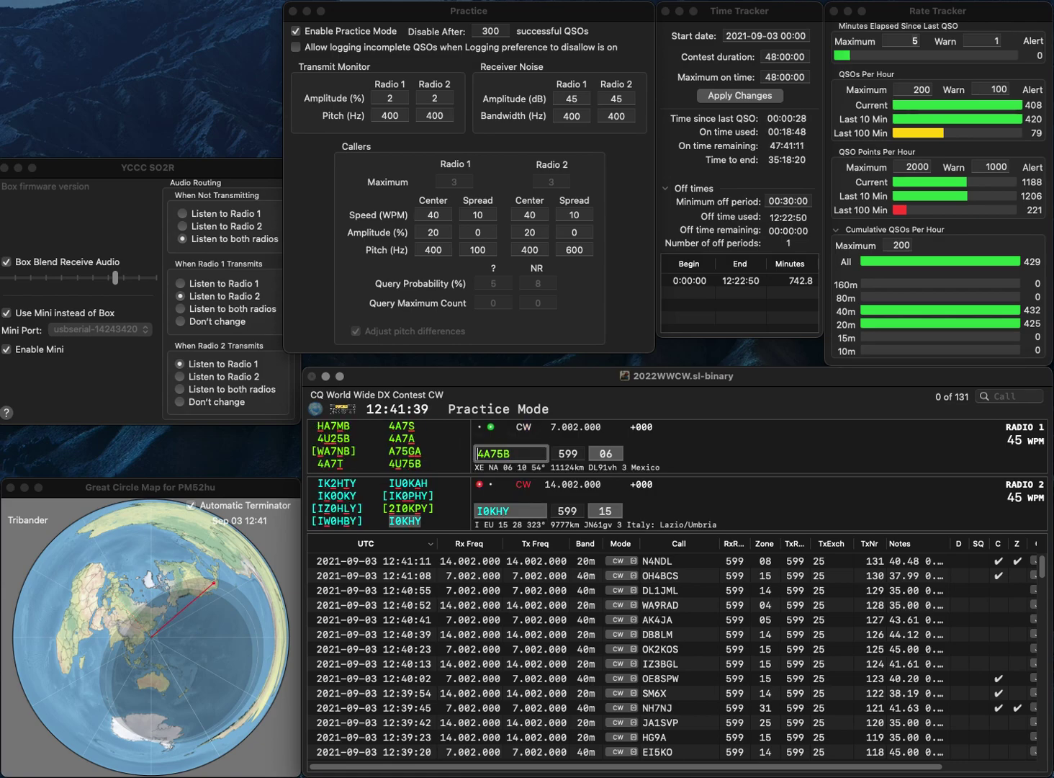
type("U")
key("Return")
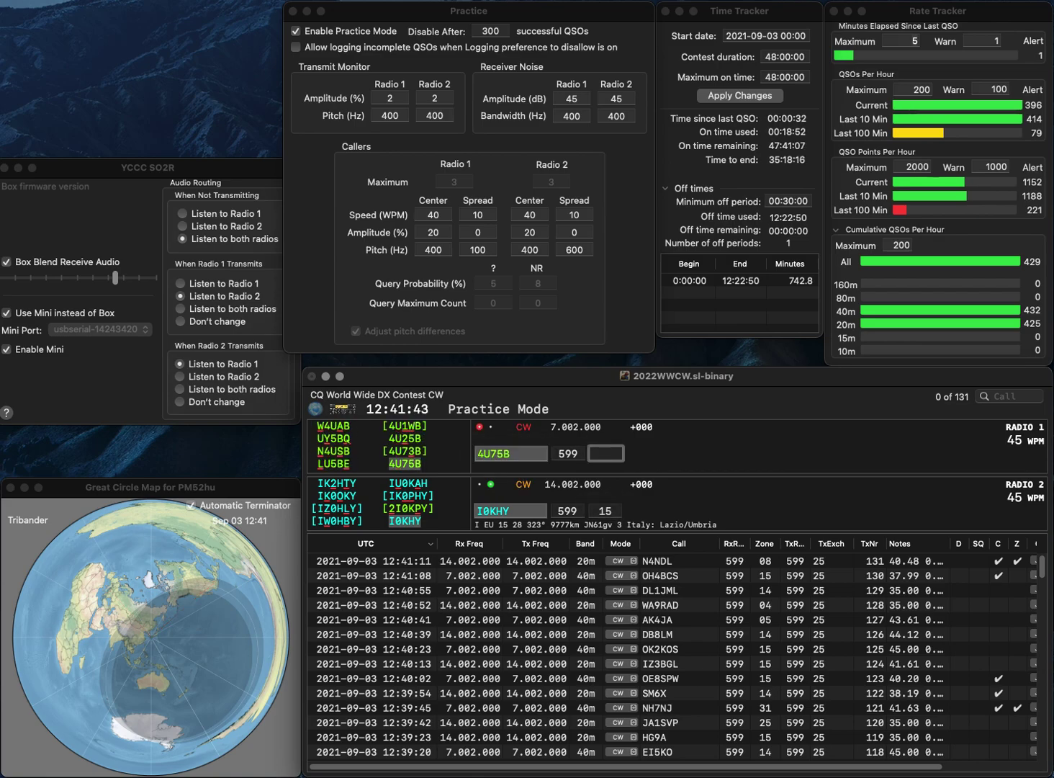
key("Return")
type("00")
key("BackSpace")
key("Return")
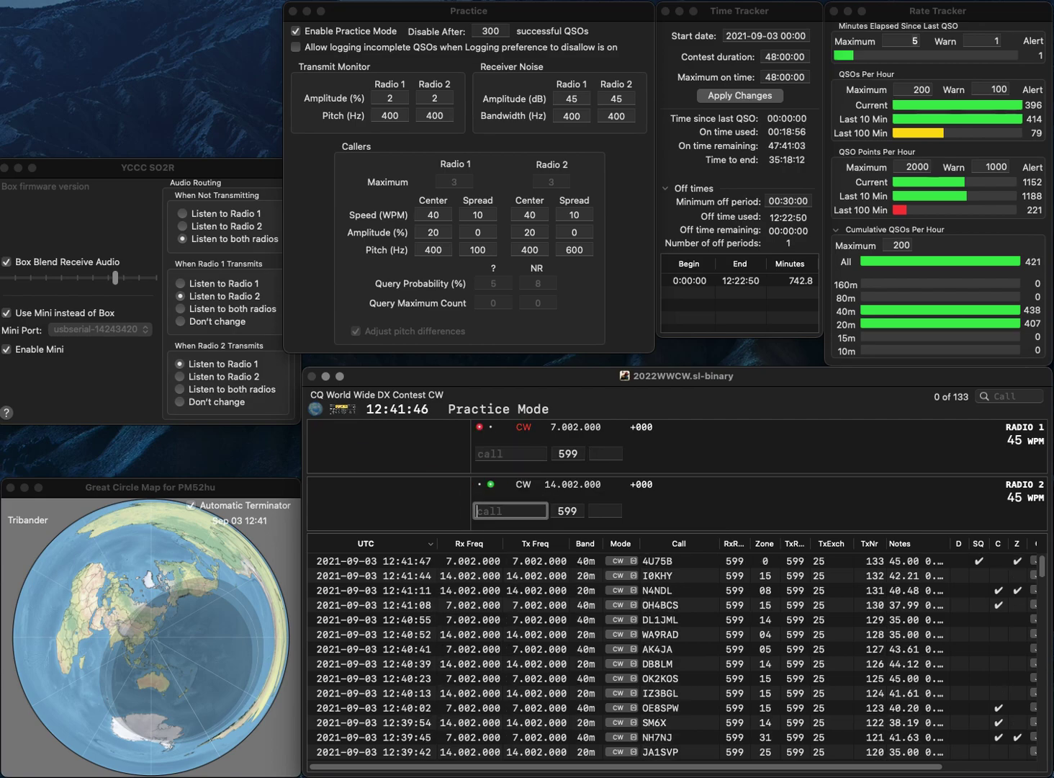
Step: Send the partial call IB on Radio 2, and enter M0P on Radio 1 and send its exchange
type("I6")
key("BackSpace")
type("B")
key("Up")
type("M0")
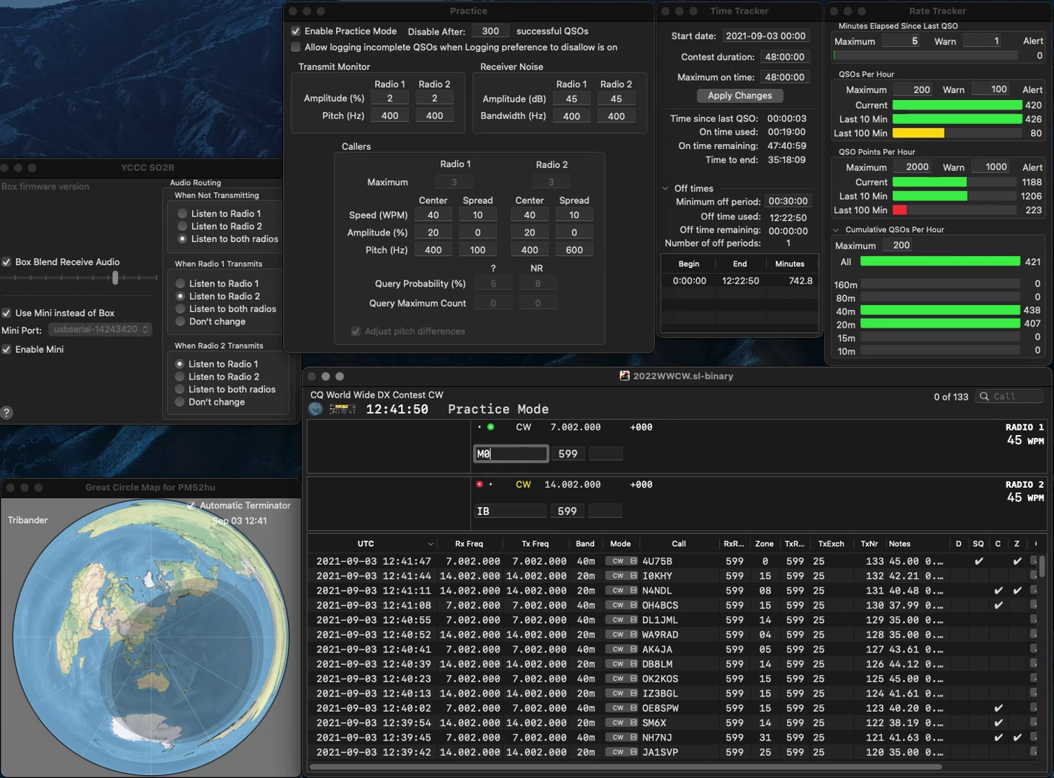
type("P")
key("Return")
Step: Complete the Radio 2 call sign as IB9O and send its exchange
key("Down")
type("6")
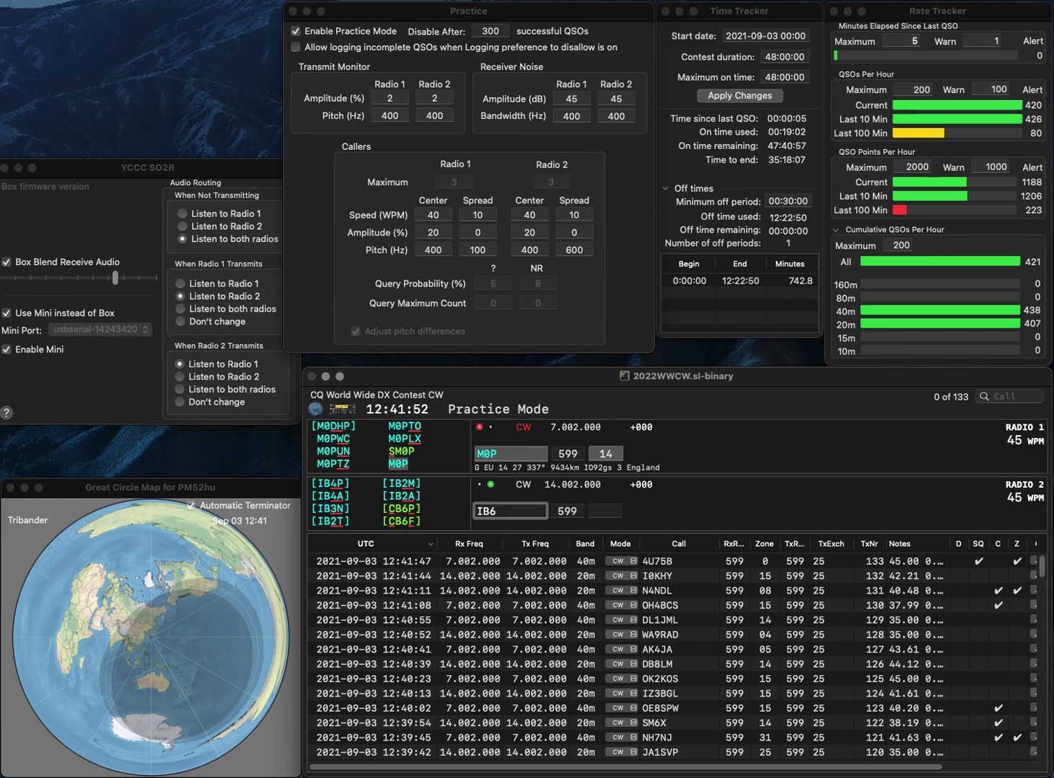
key("BackSpace")
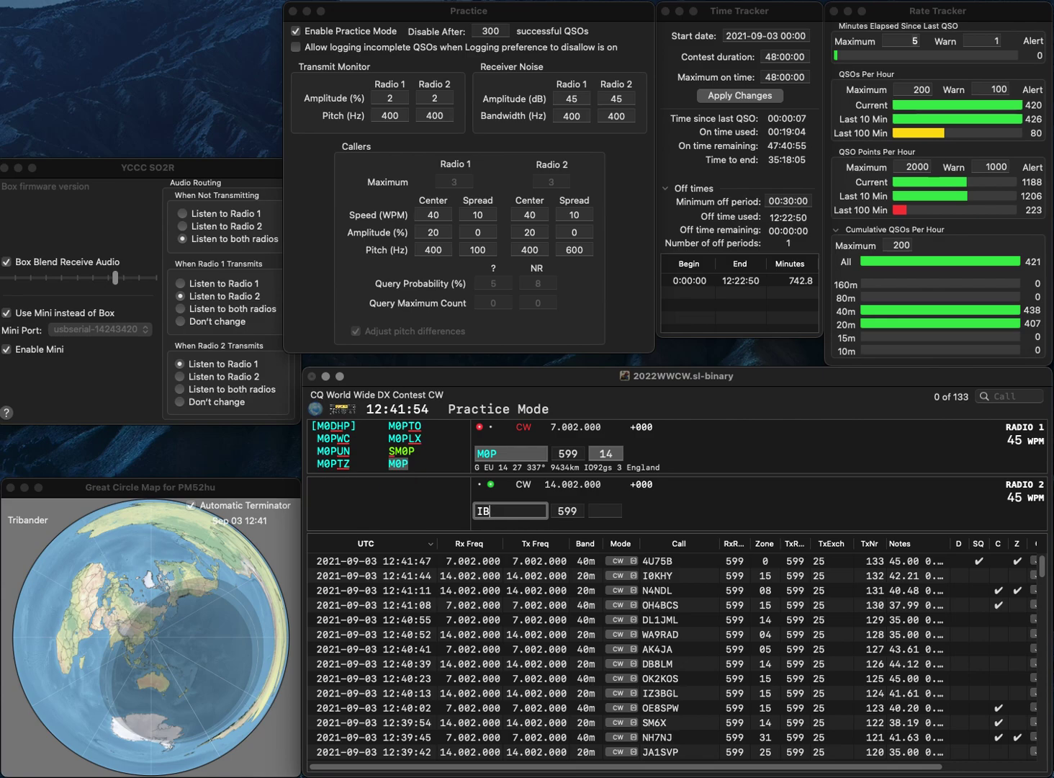
type("9O")
key("Return")
key("Tab")
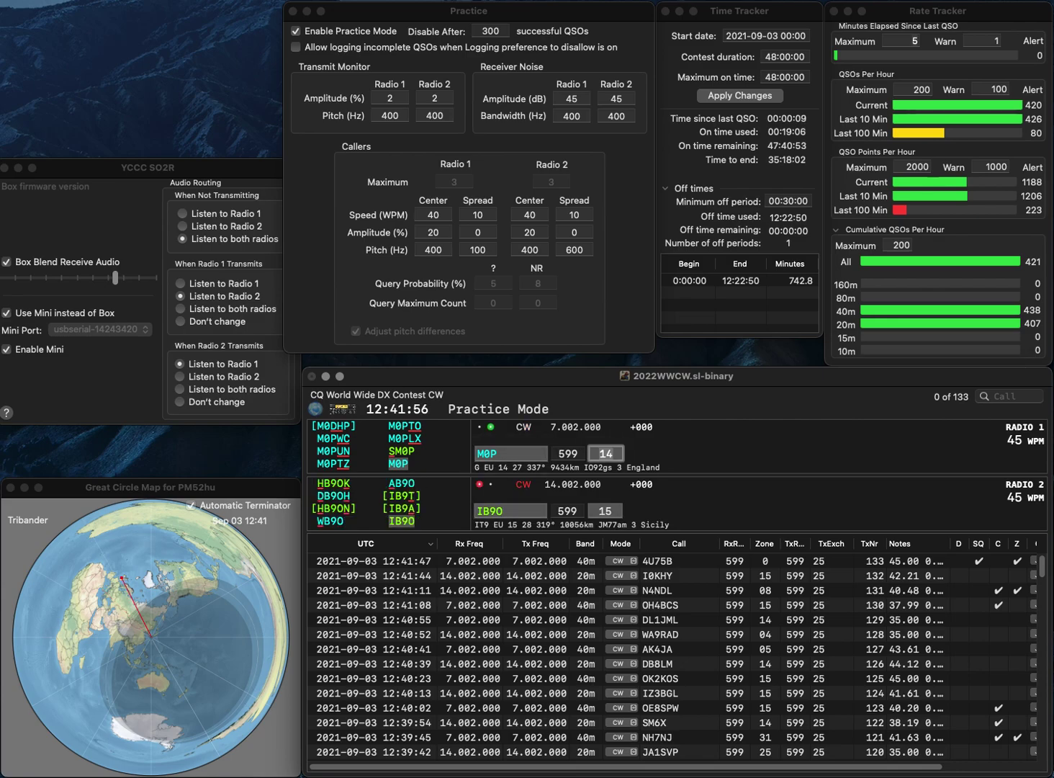
key("Return")
key("Down")
key("Return")
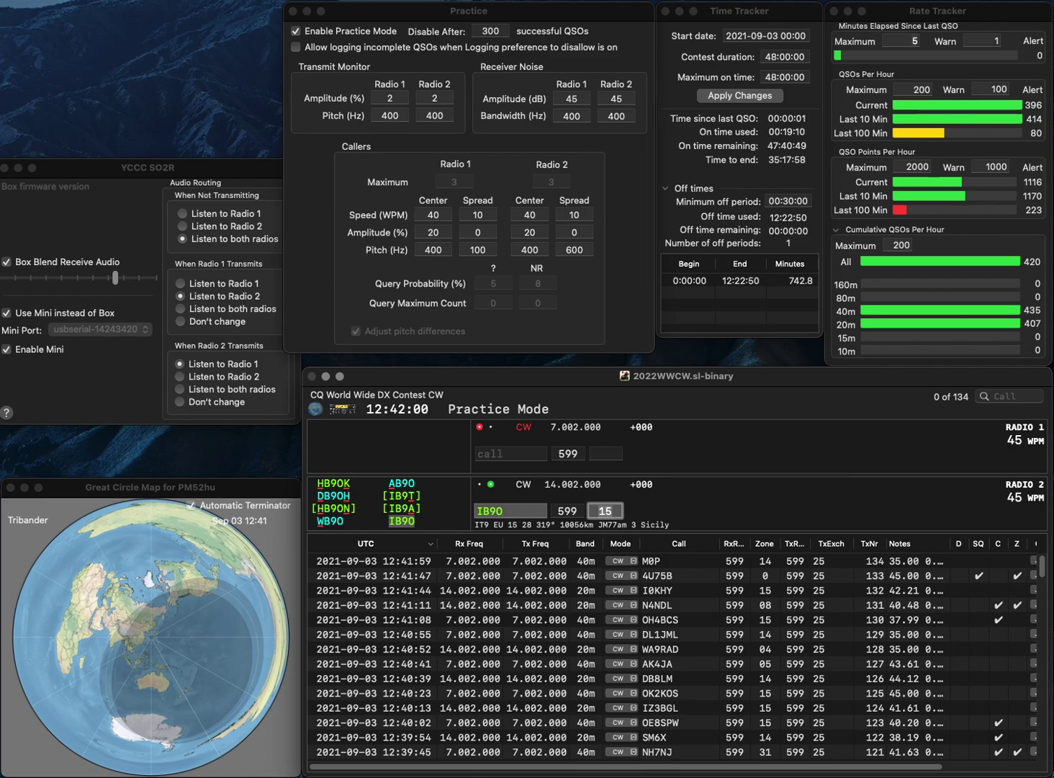
key("Return")
Step: Enter and send the partial calls SP4 on Radio 1 and KHKYD on Radio 2
type("SP")
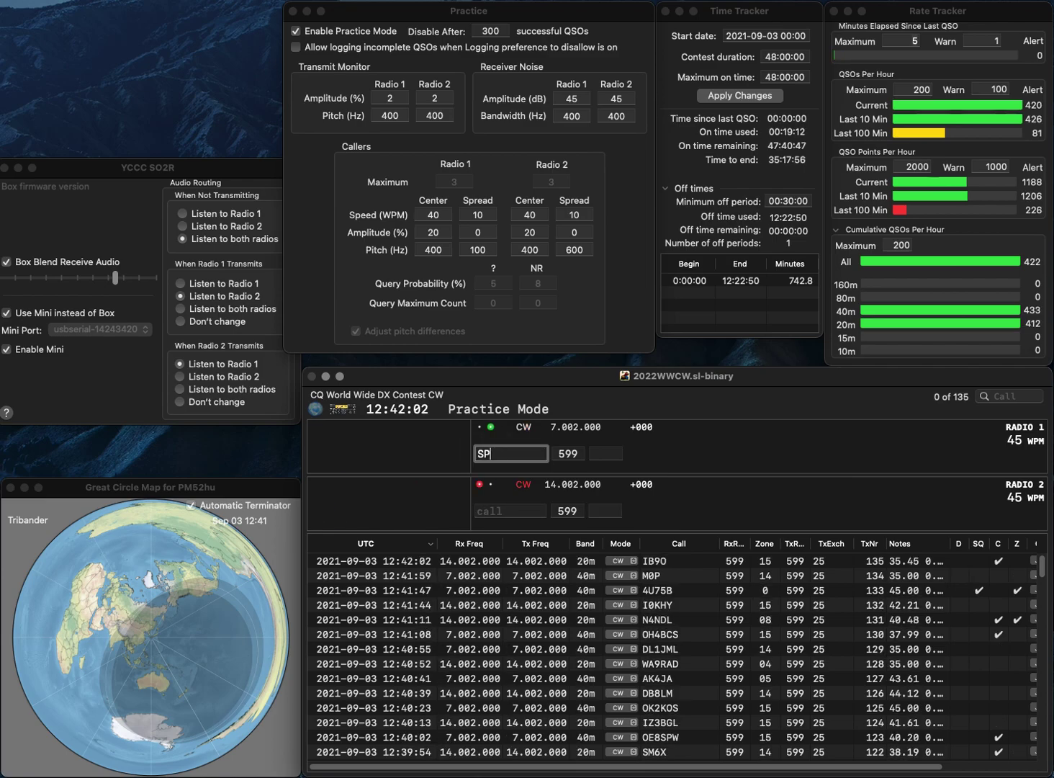
type("4")
key("Return")
type("KHKYD")
key("Return")
type("GAX")
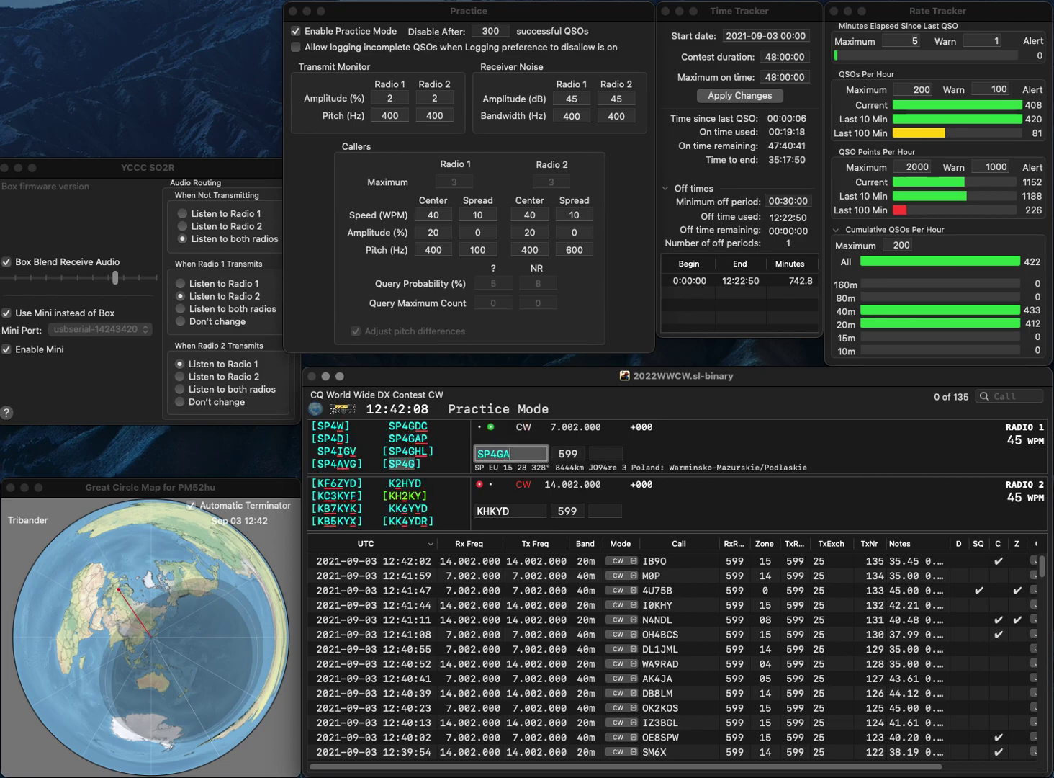
key("Left")
key("Left")
key("BackSpace")
type("3")
key("Return")
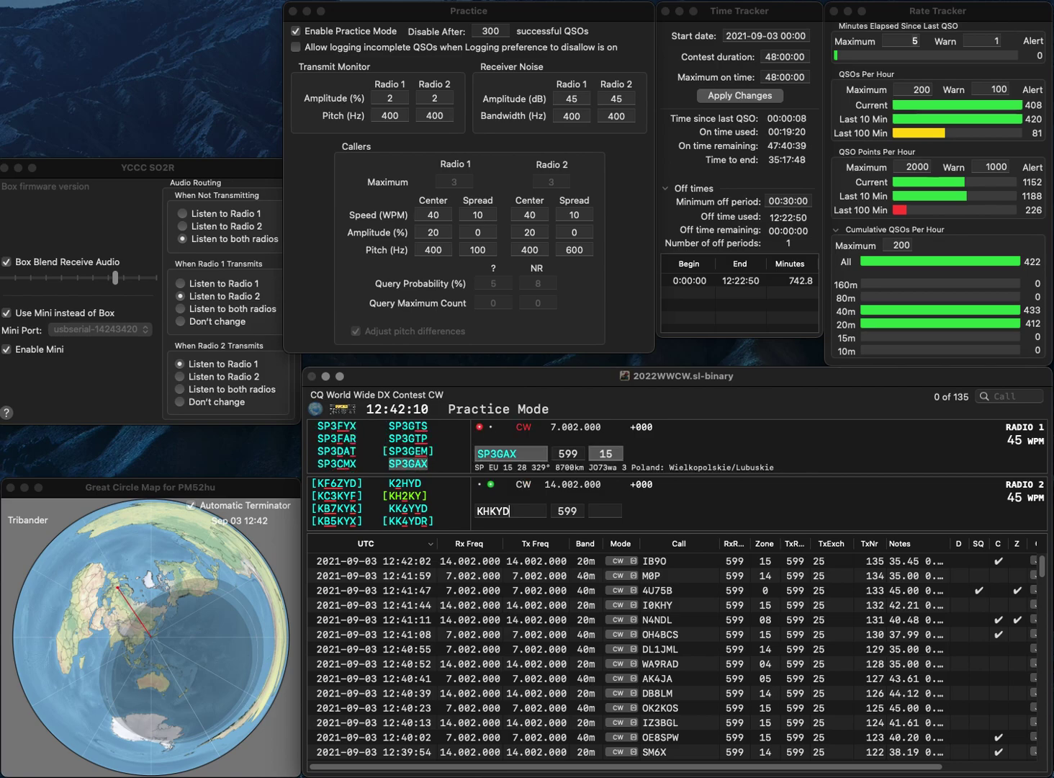
key("BackSpace")
type("J")
key("Left")
key("BackSpace")
type("5")
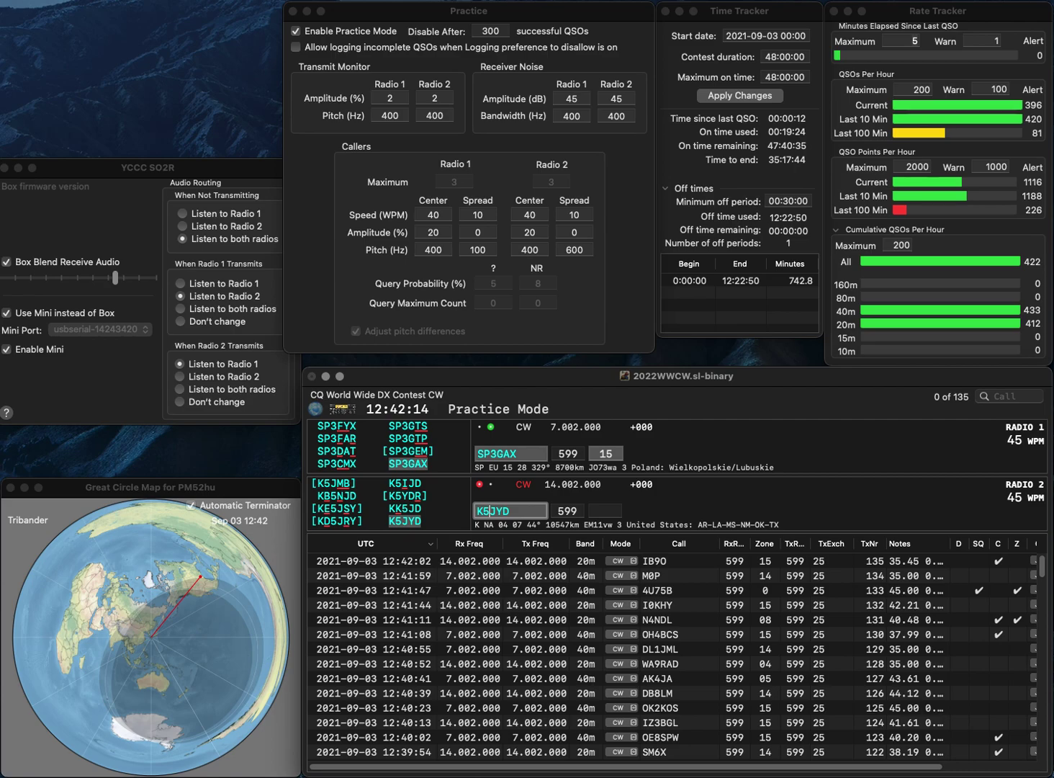
key("Return")
key("Return")
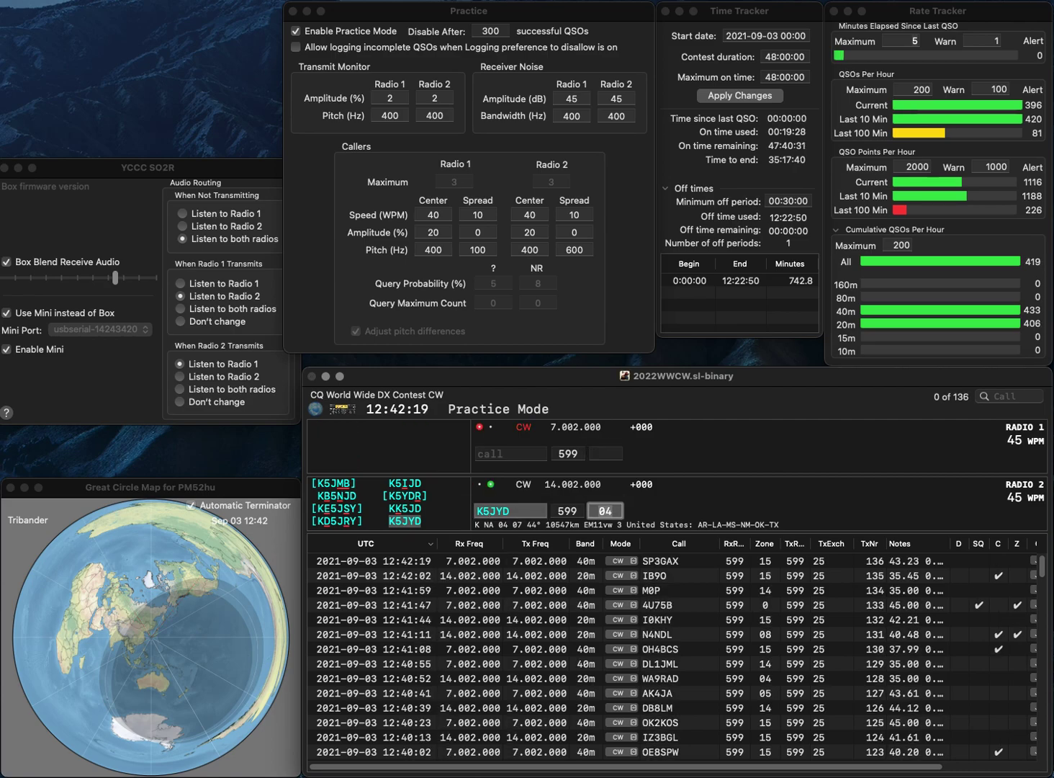
key("Return")
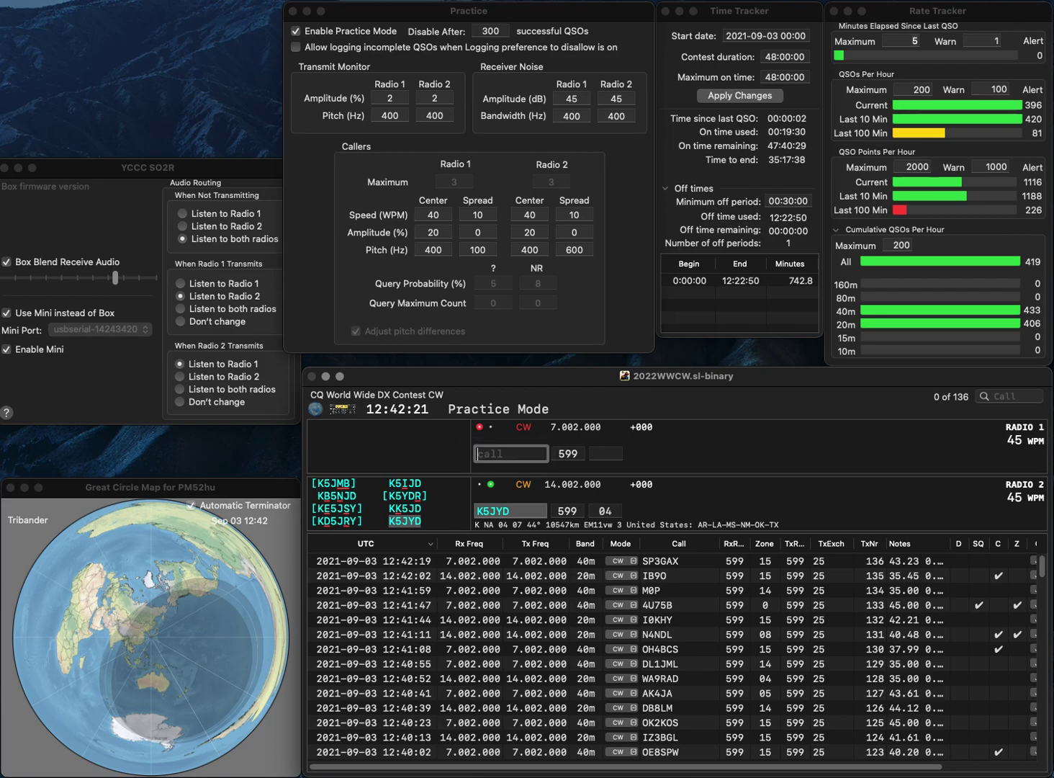
type("LA1S")
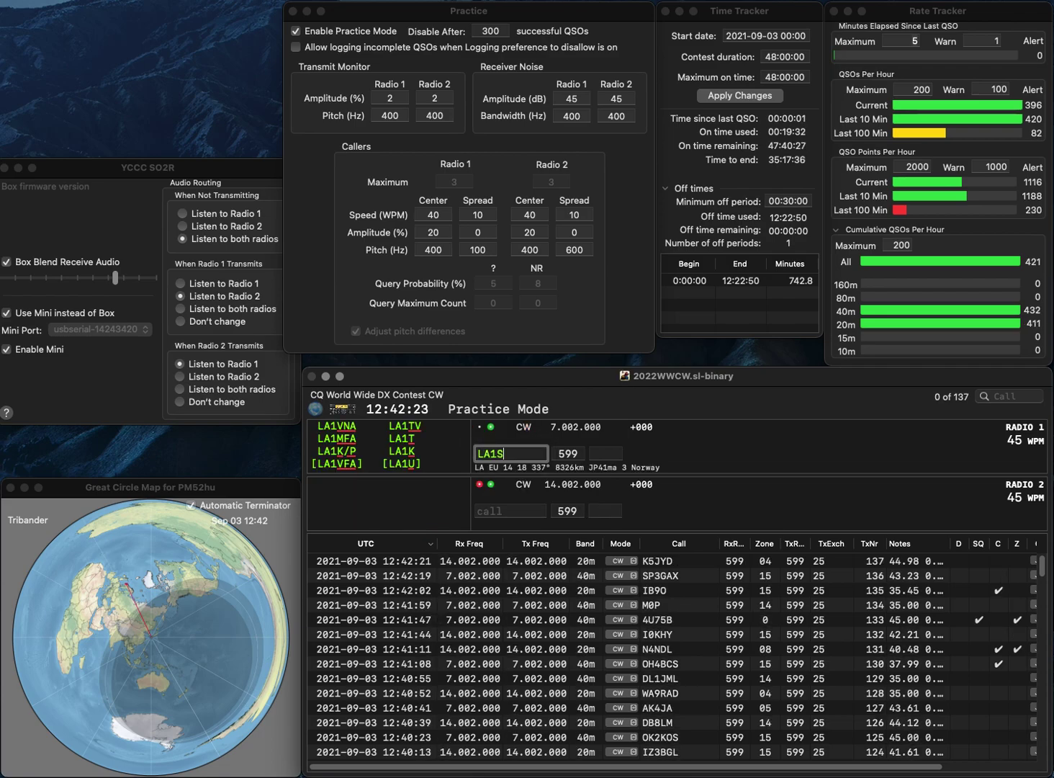
key("Return")
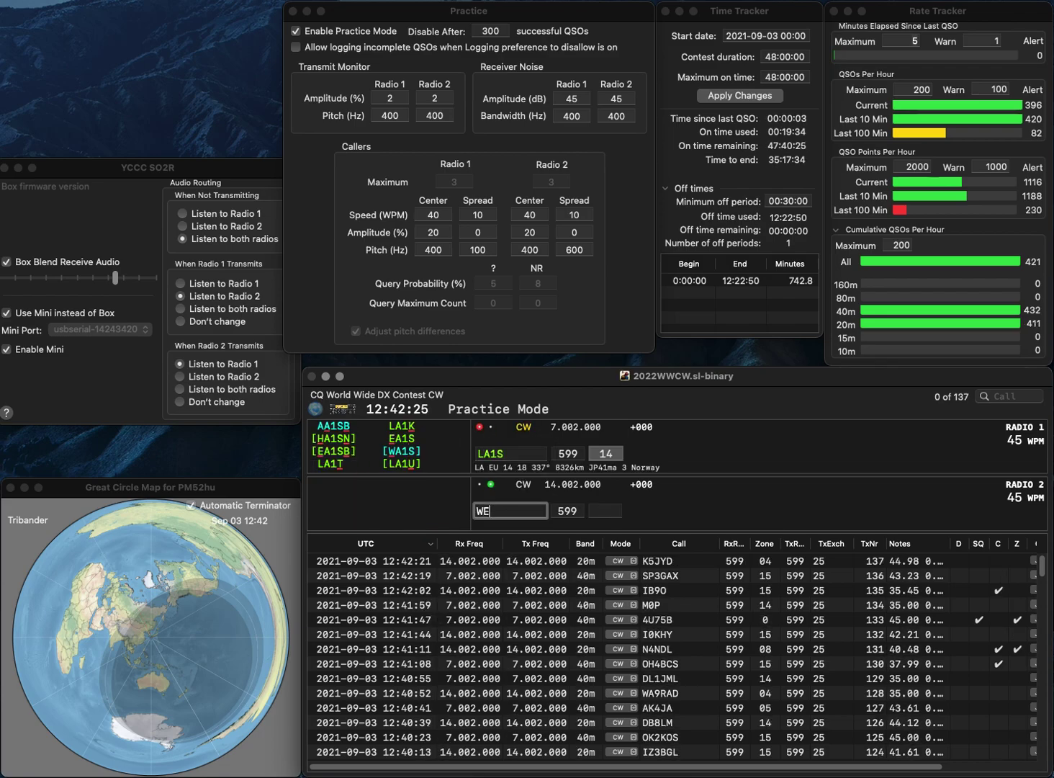
type("WE4M")
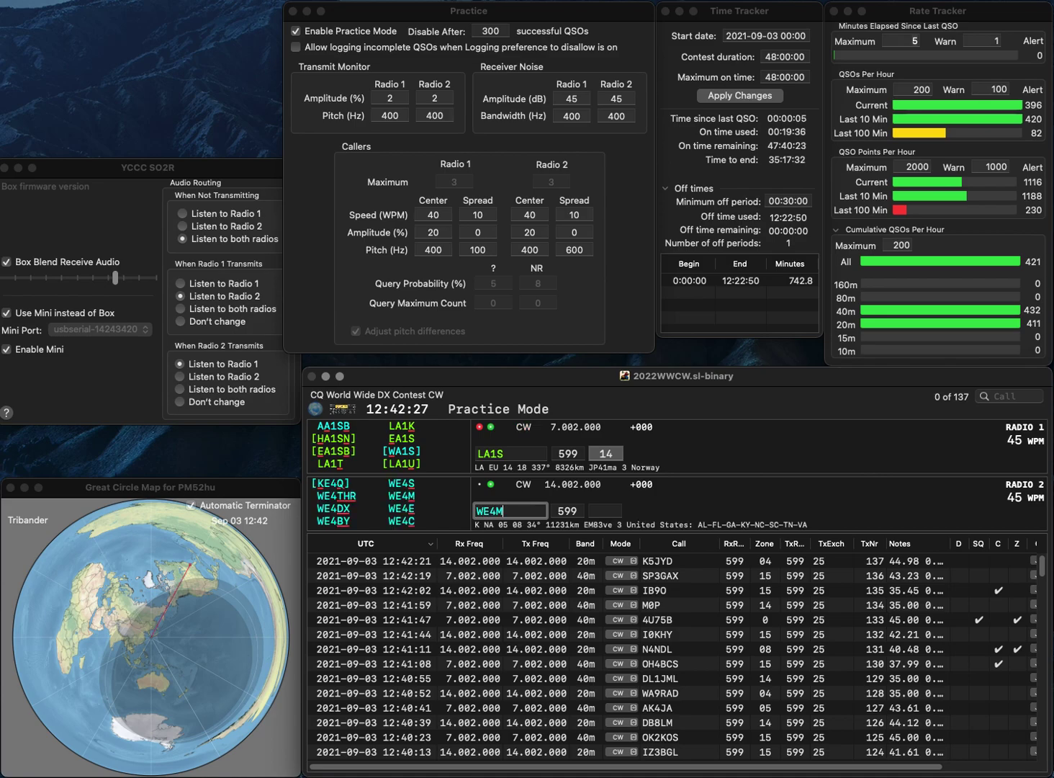
key("Return")
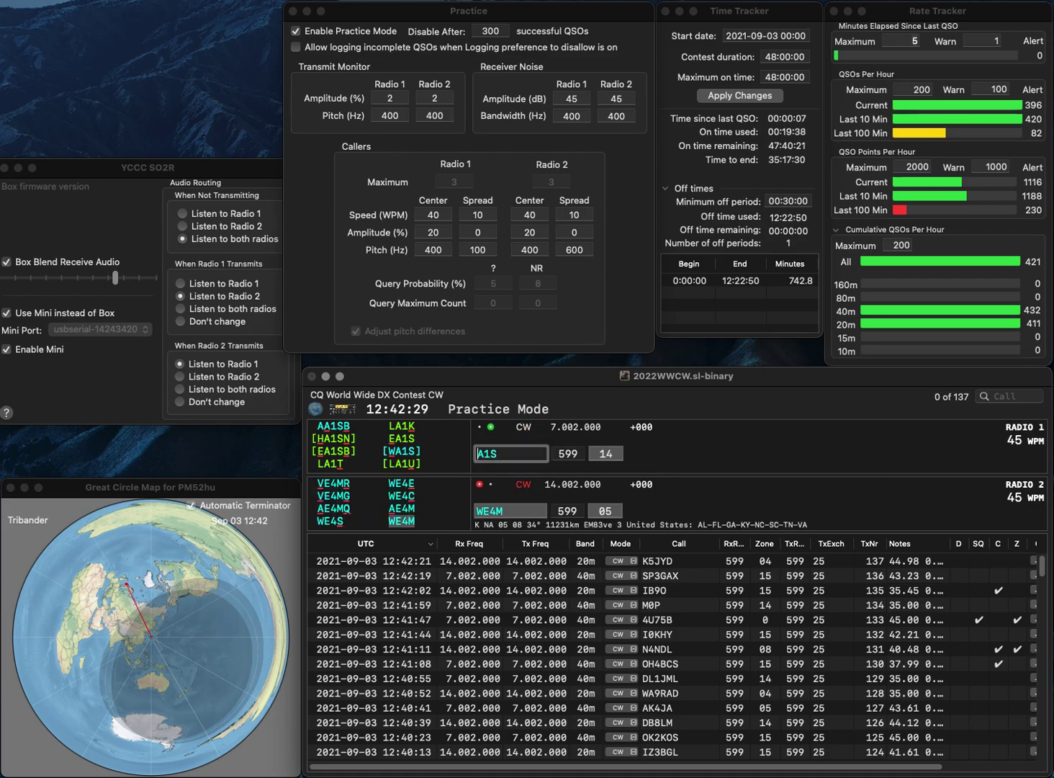
type("RA1H")
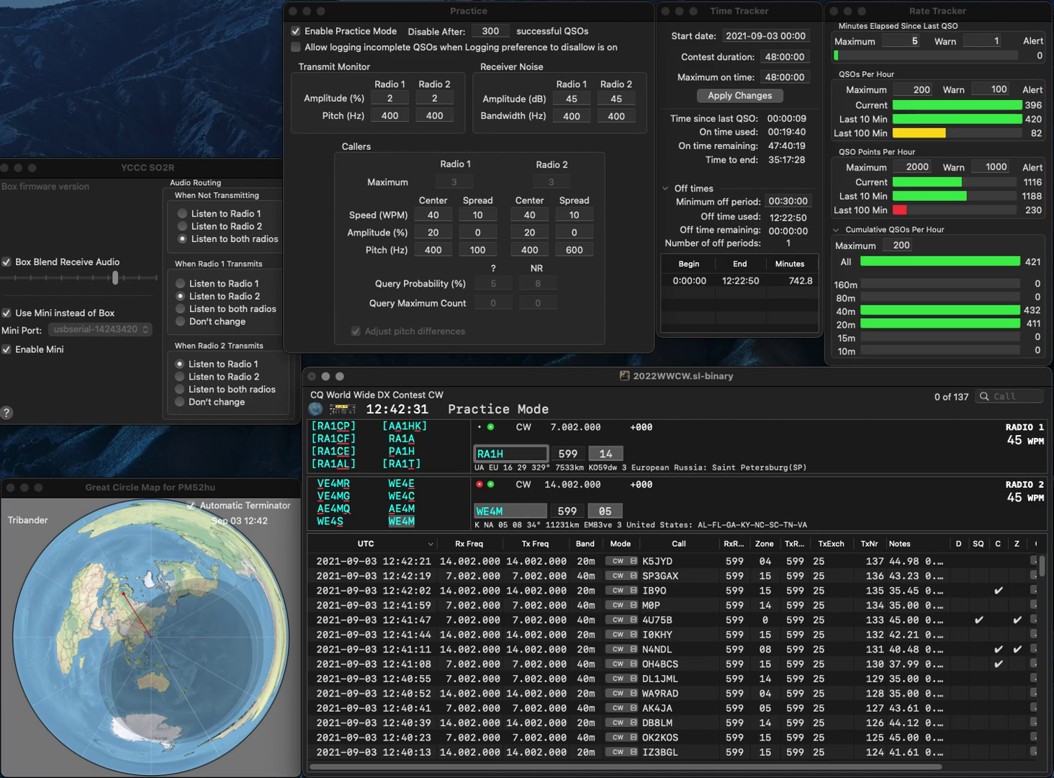
key("Return")
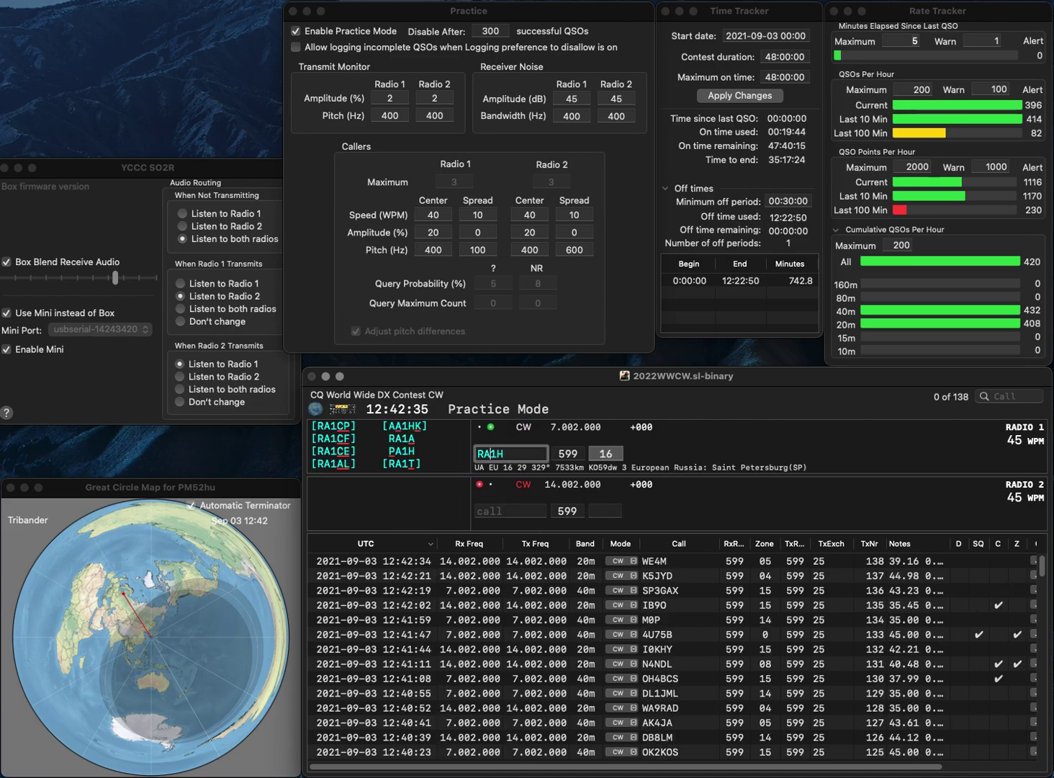
key("BackSpace")
type("LR")
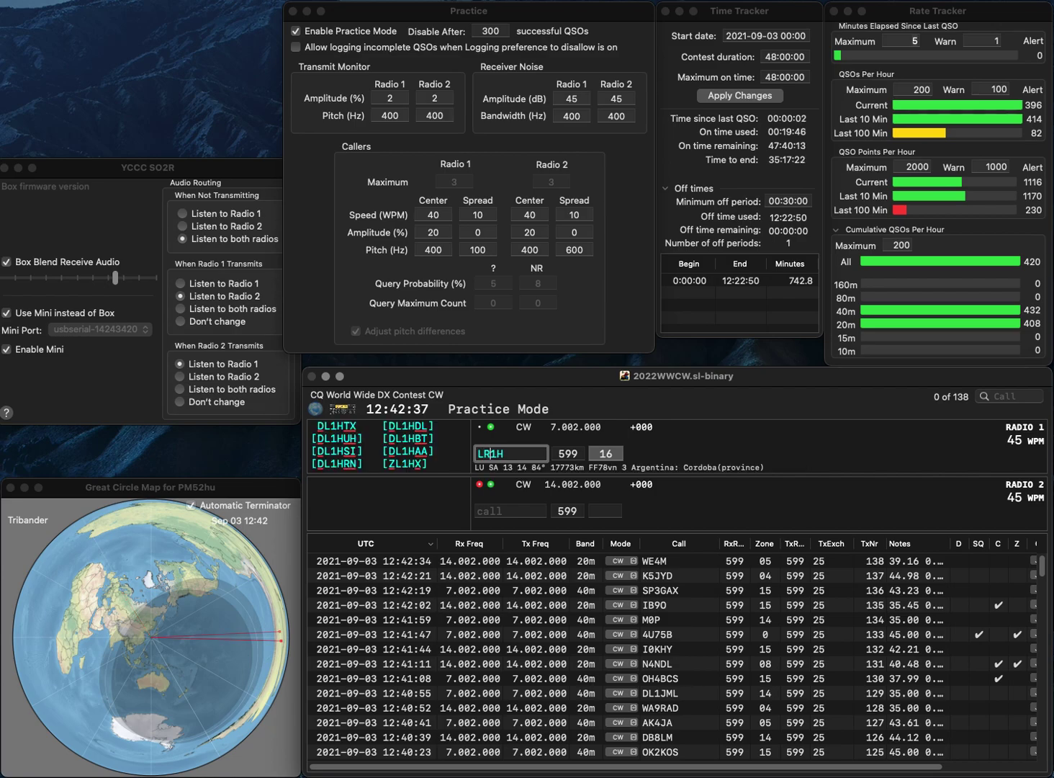
key("Return")
type("K2ZO")
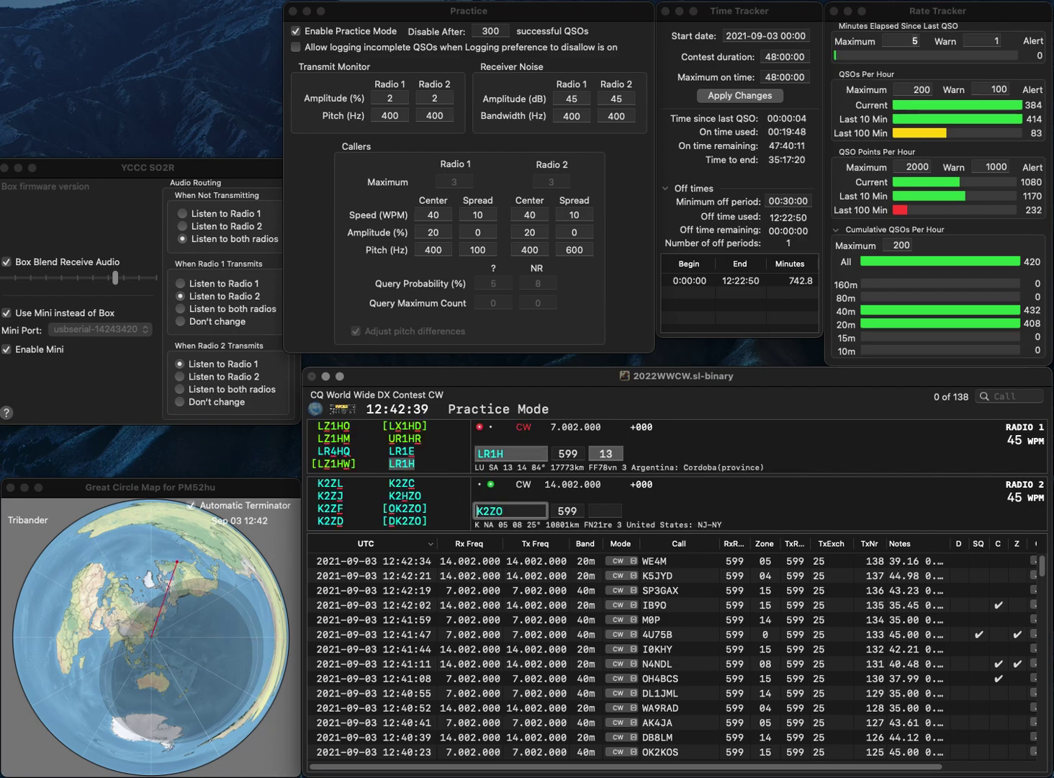
key("Home")
type("D")
key("Return")
Step: Log the LR1H contact on Radio 1 and the DK2ZO contact on Radio 2
key("Return")
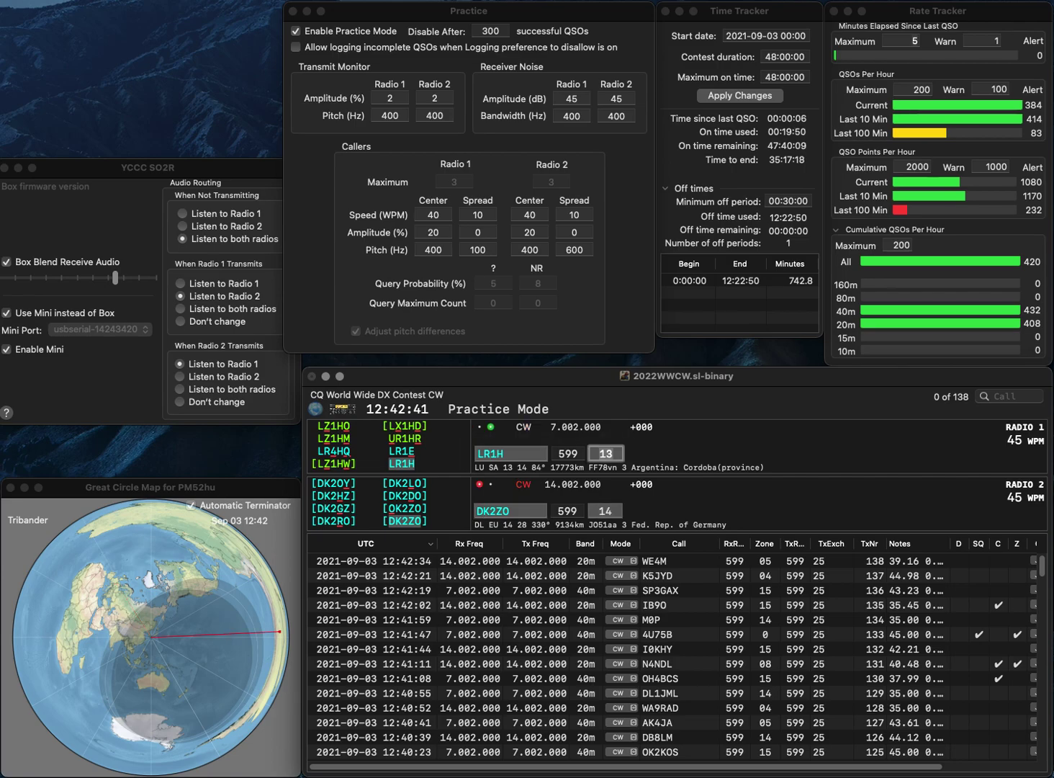
key("Return")
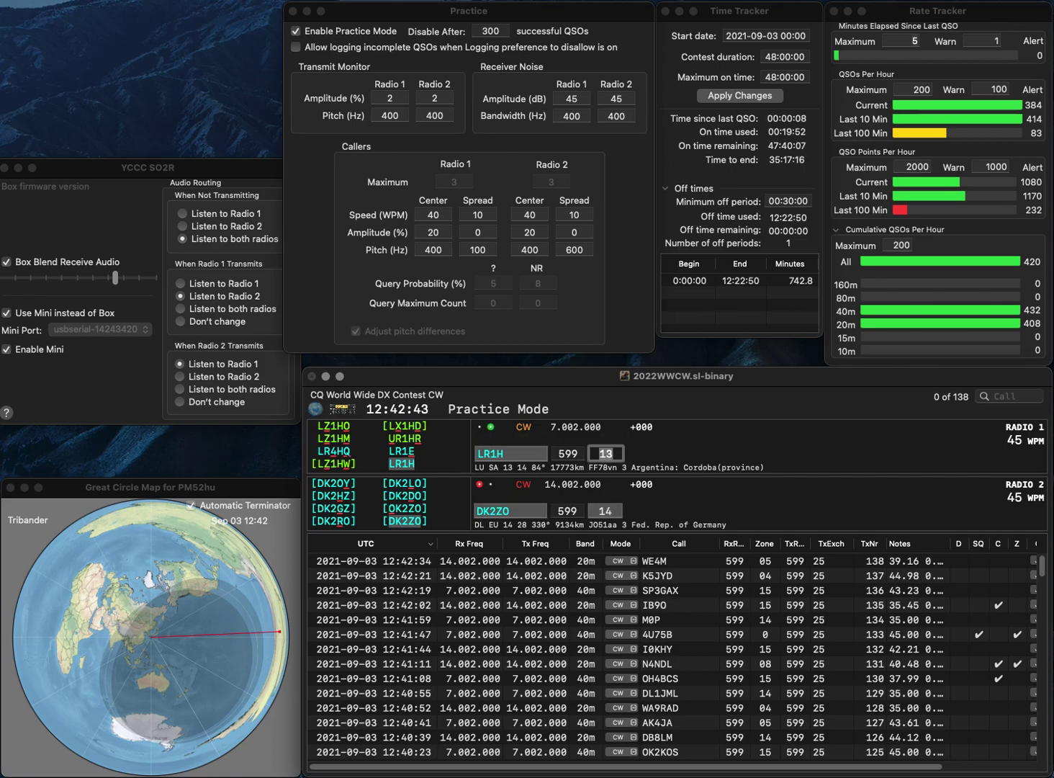
key("Return")
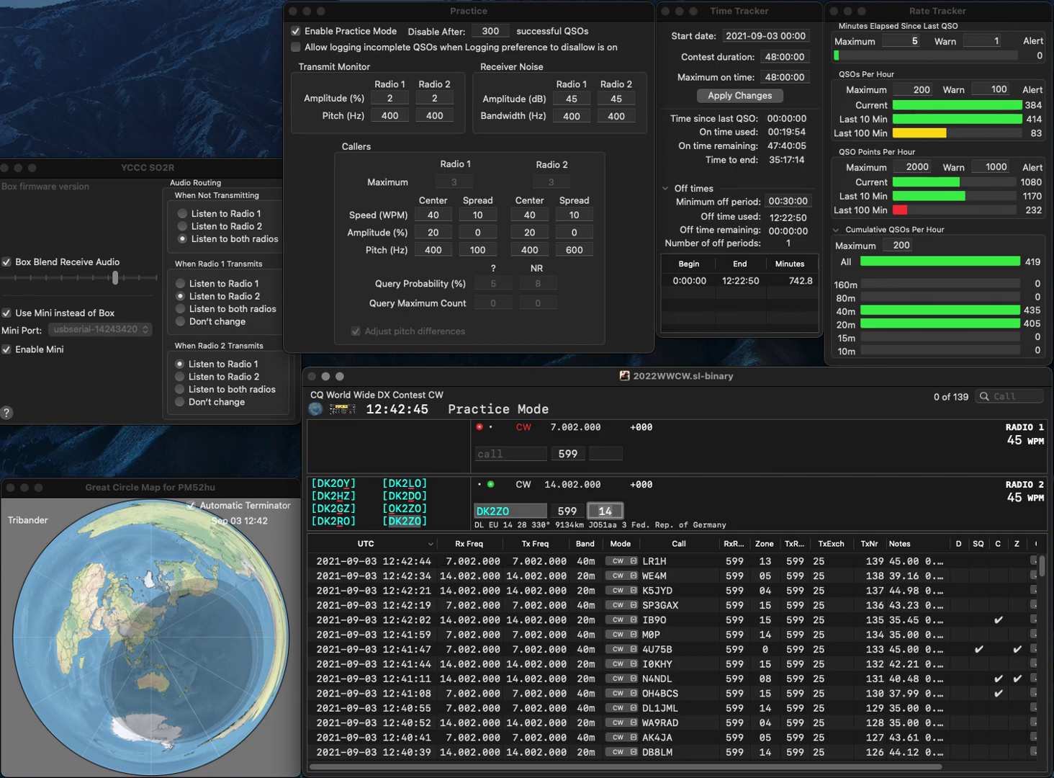
key("Return")
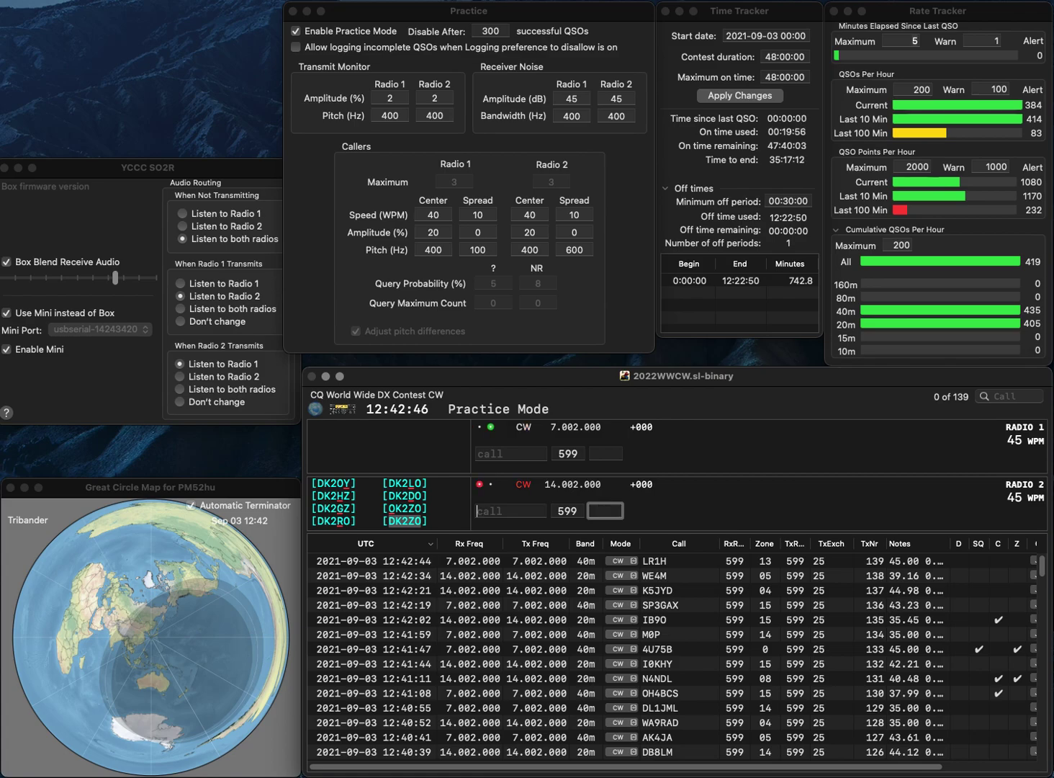
type("9H6YB")
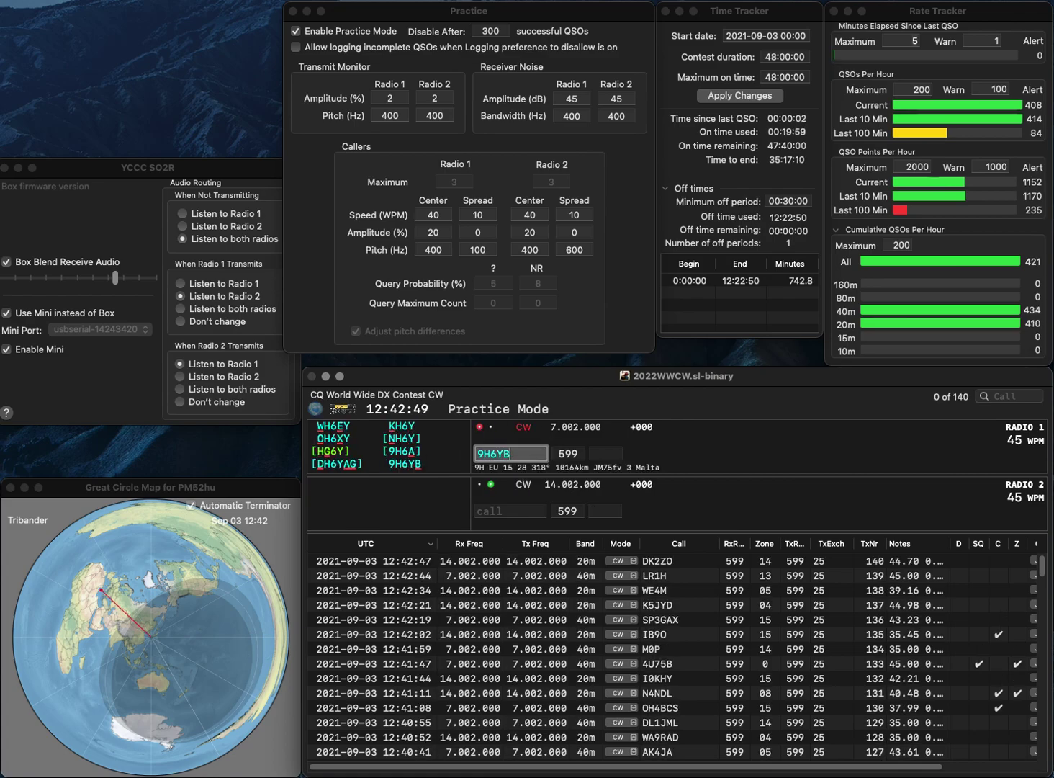
key("Return")
type("OM7ZM")
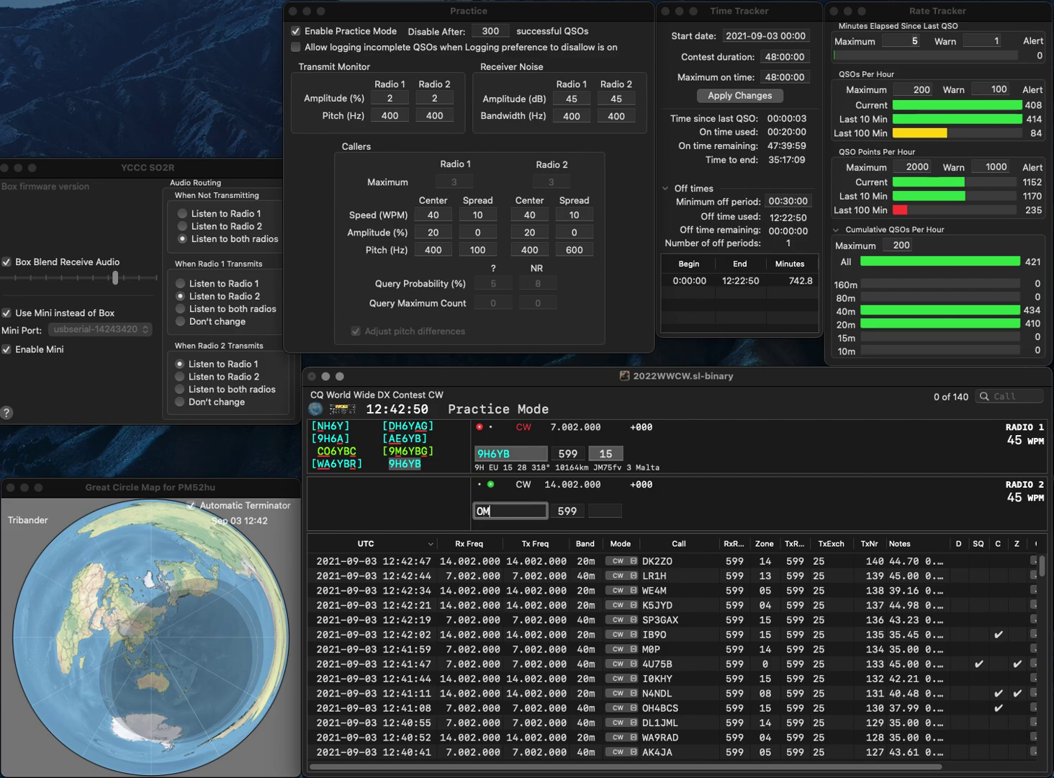
key("Return")
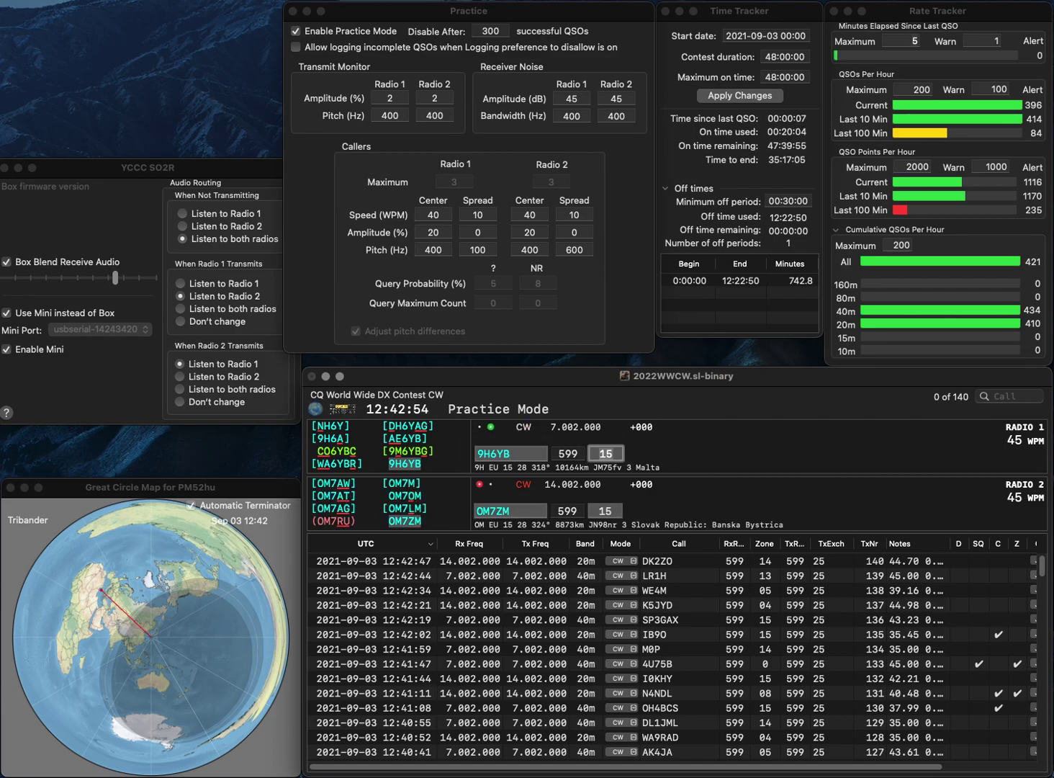
key("Return")
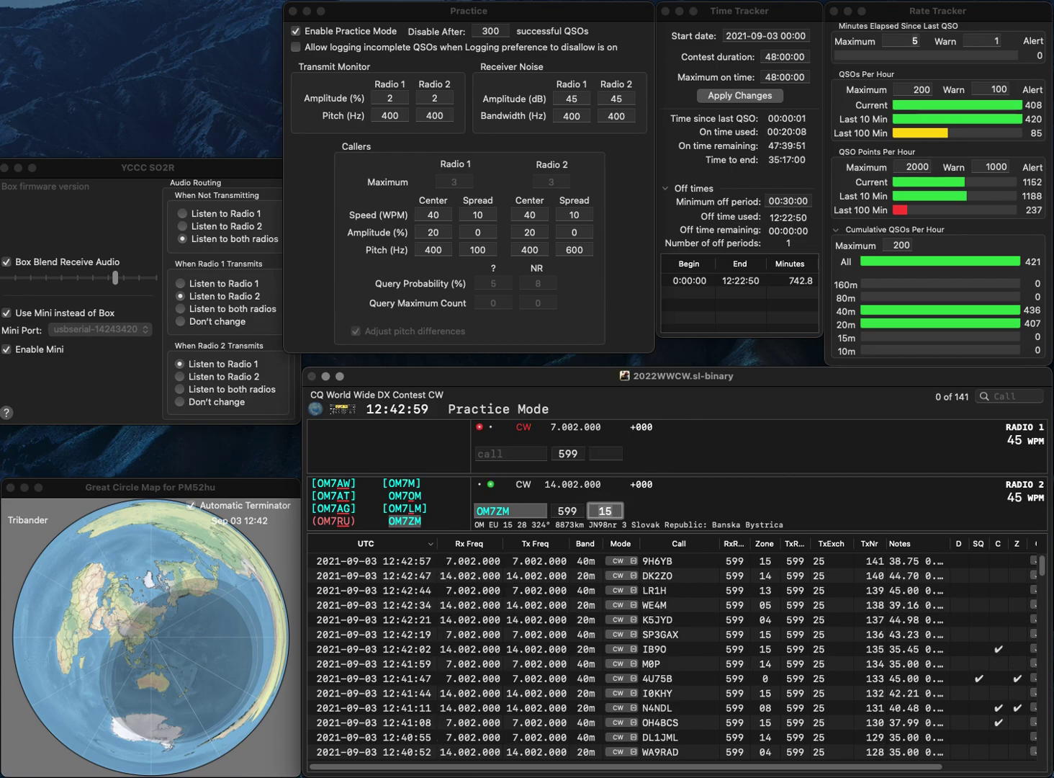
key("Return")
Step: Work and log KD0VNQ on Radio 1 and G3UML on Radio 2
type("KD0VNQ")
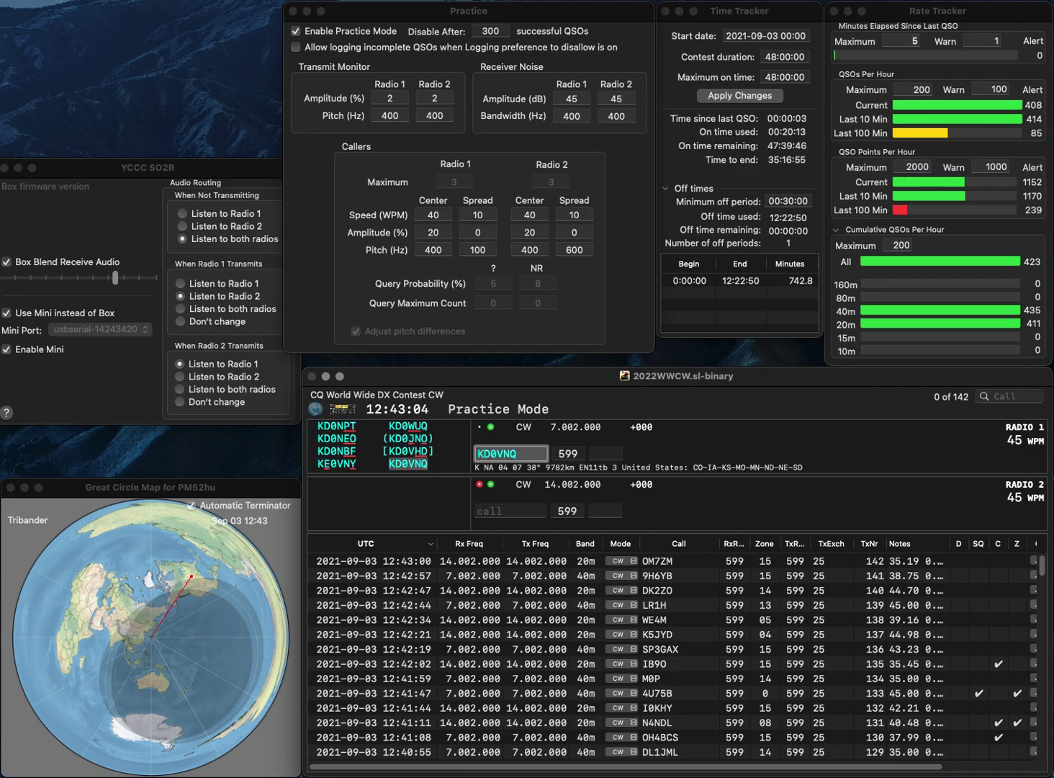
key("Return")
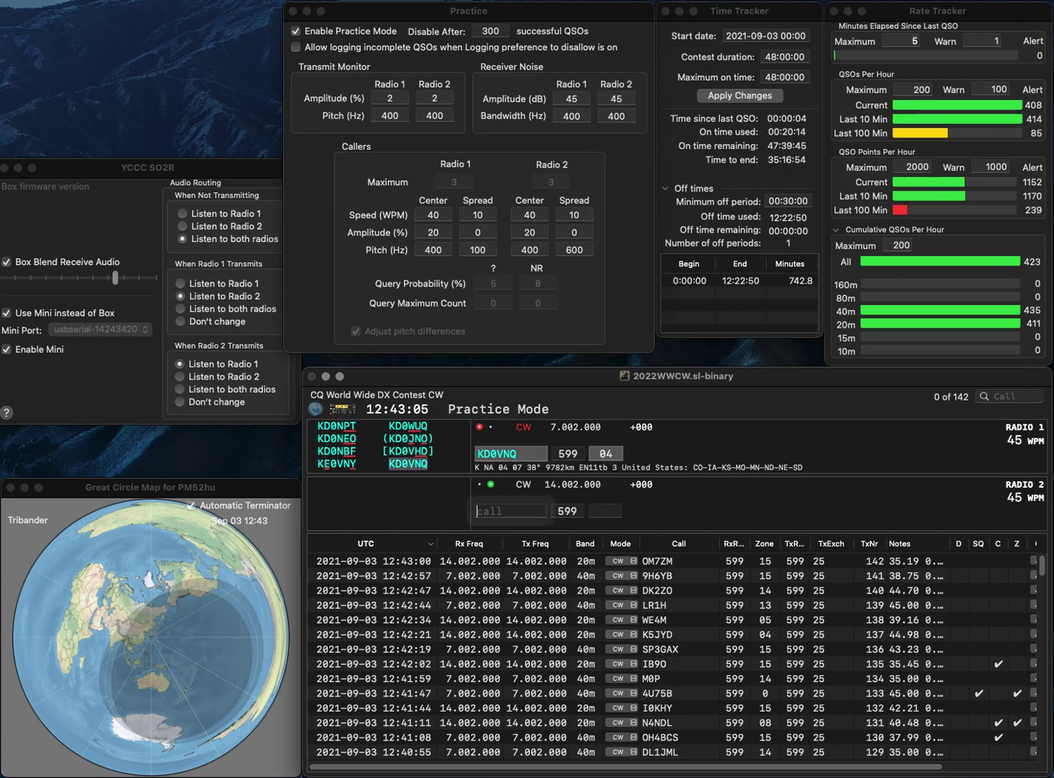
type("G3UML")
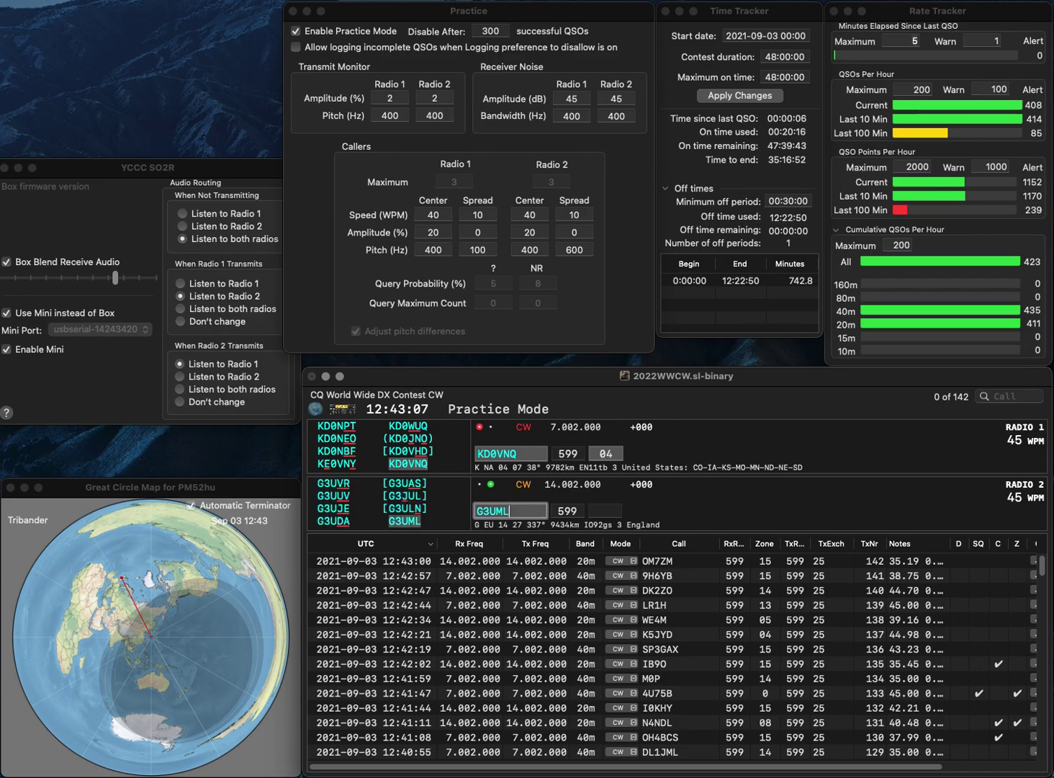
key("Return")
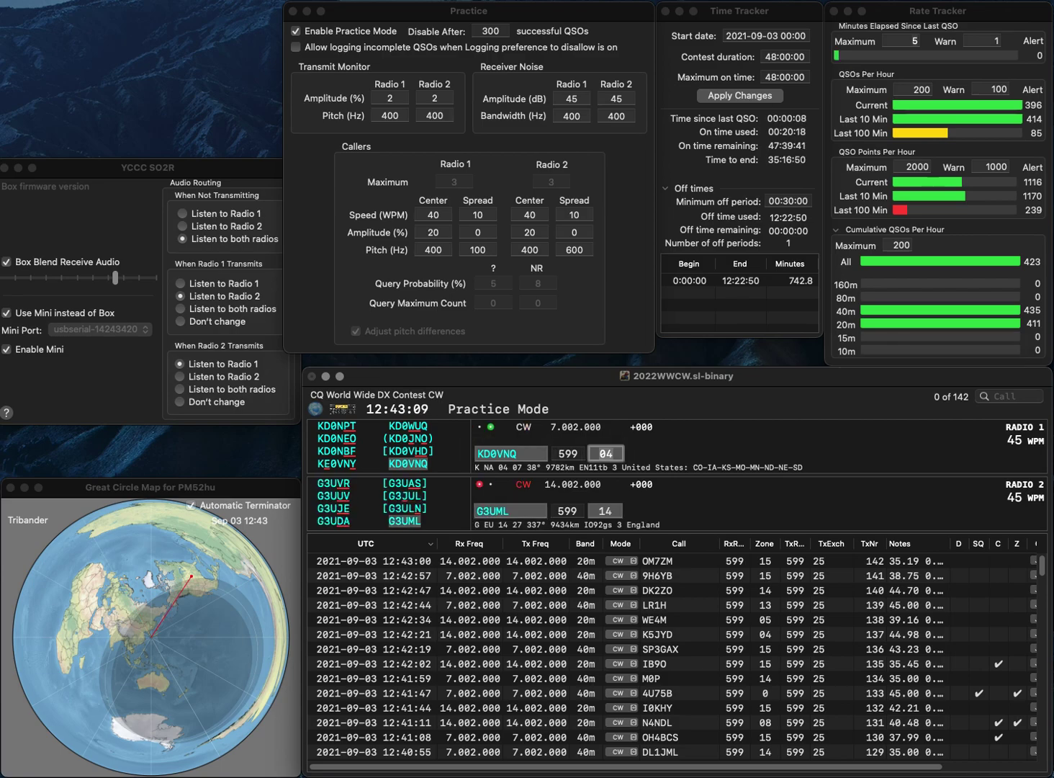
key("Return")
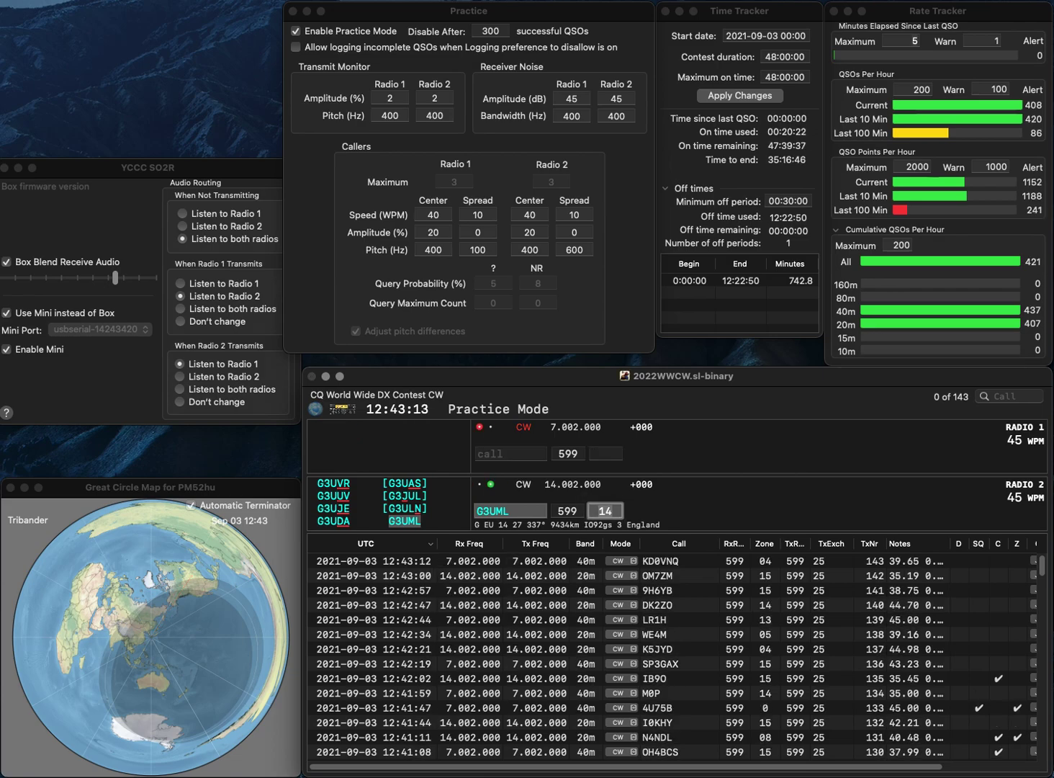
key("Return")
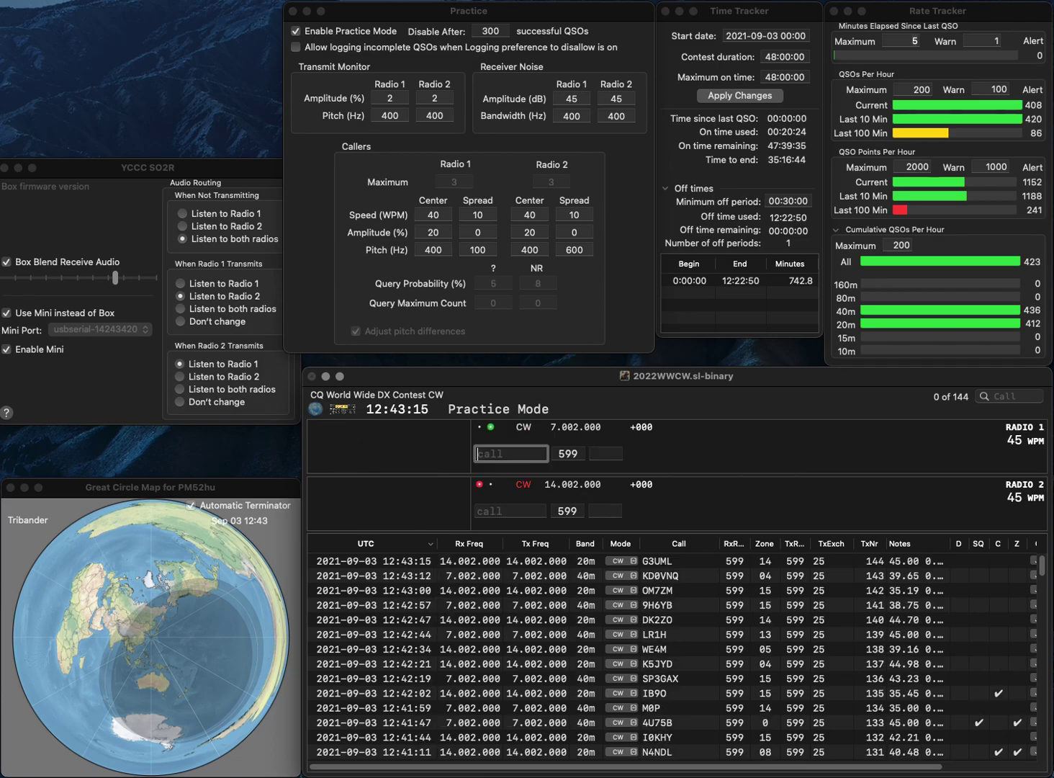
type("VE7IZ")
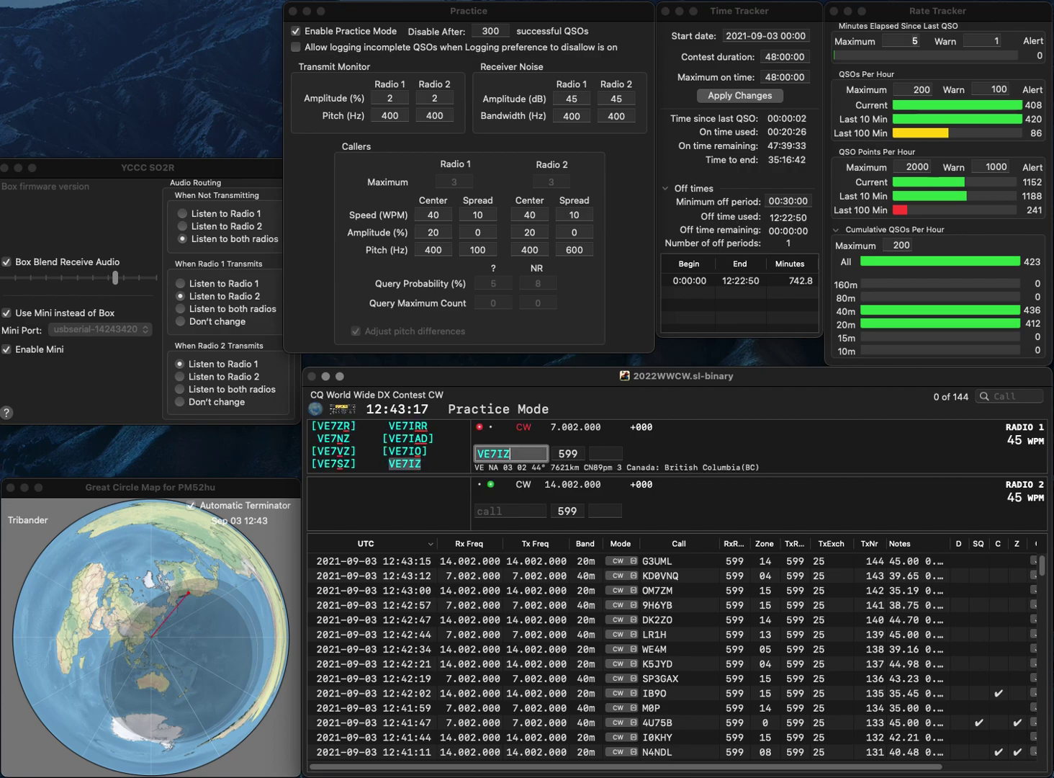
key("Return")
type("KW7D")
key("Return")
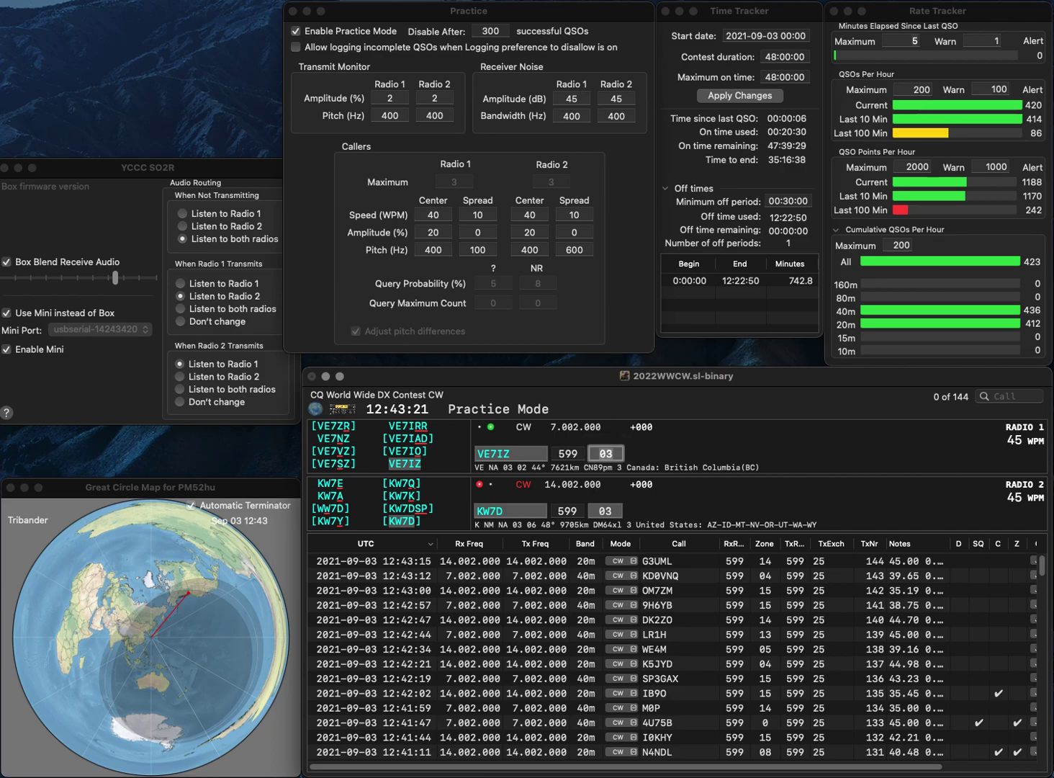
key("Return")
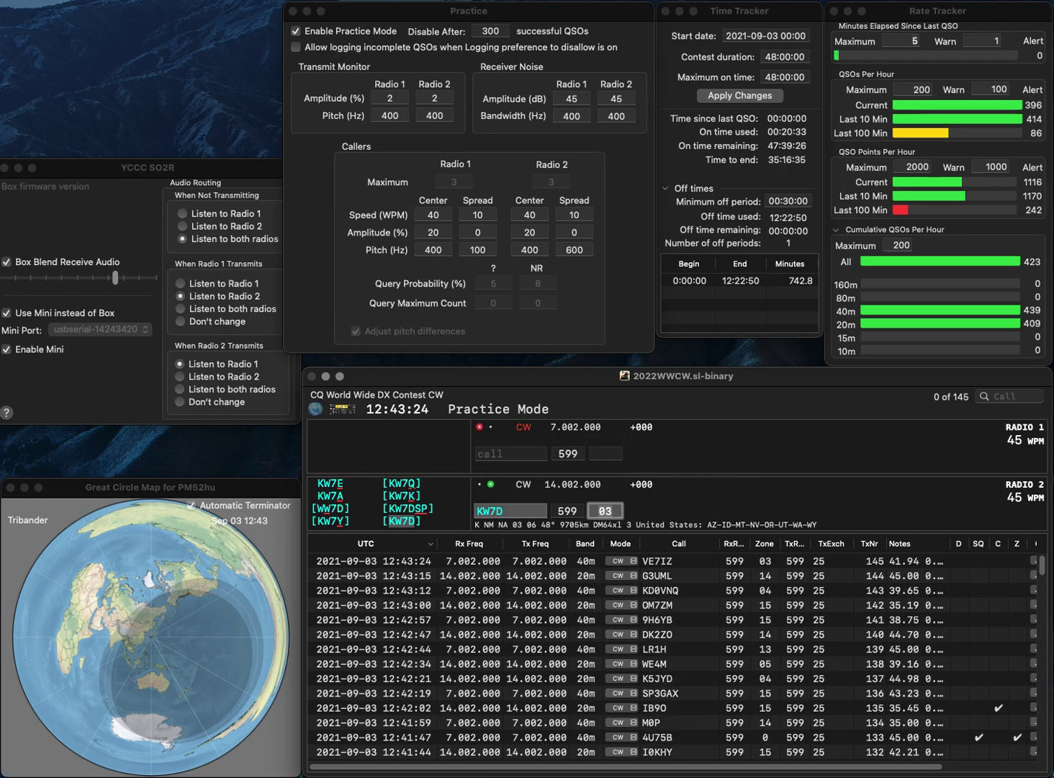
Step: Correct the Radio 2 call sign to KW8D and send its exchange again
key("Tab")
key("Left")
key("BackSpace")
type("8")
key("Return")
type("K2NJ")
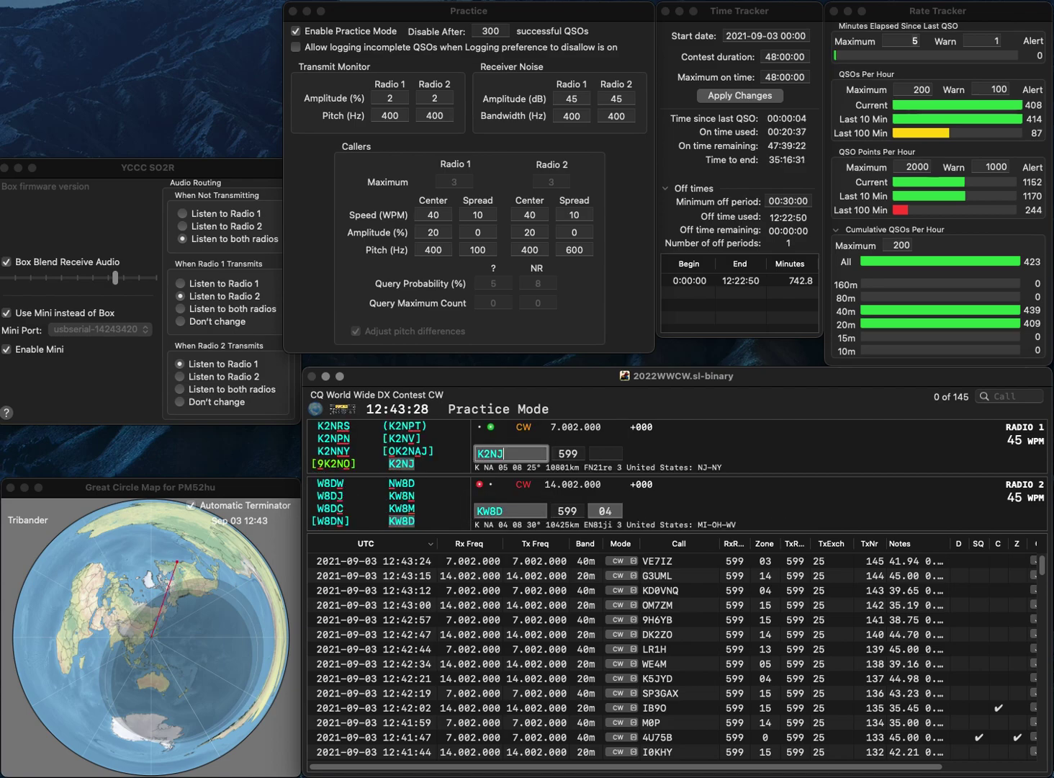
key("Return")
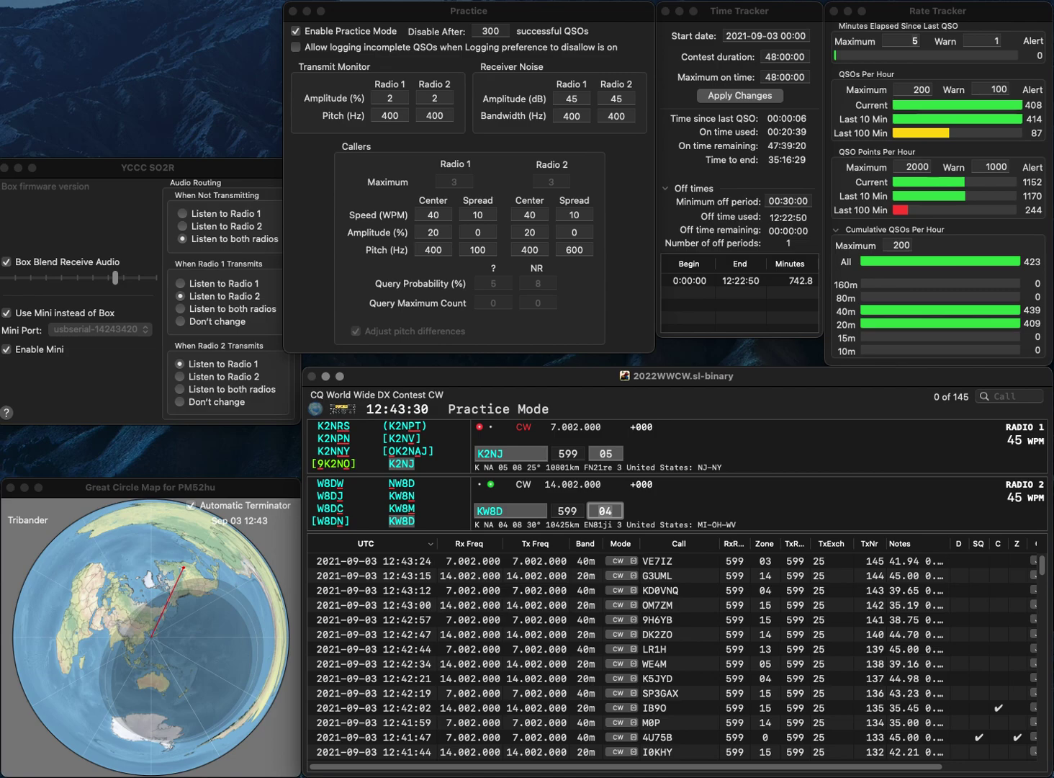
key("Return")
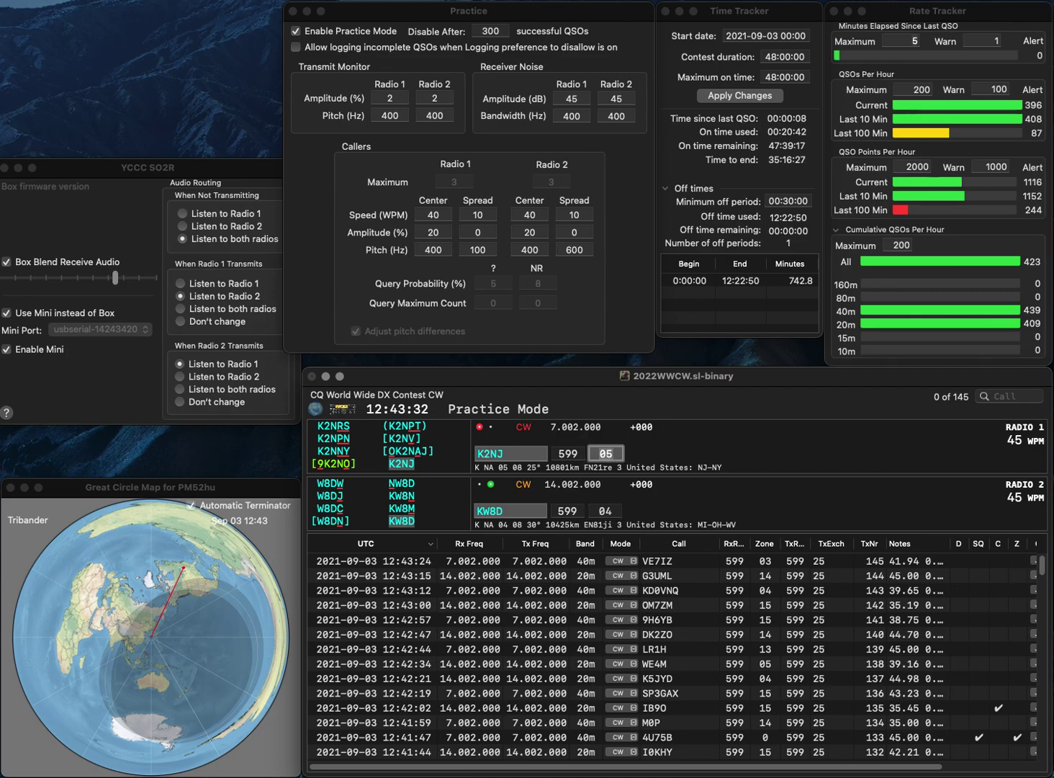
key("Return")
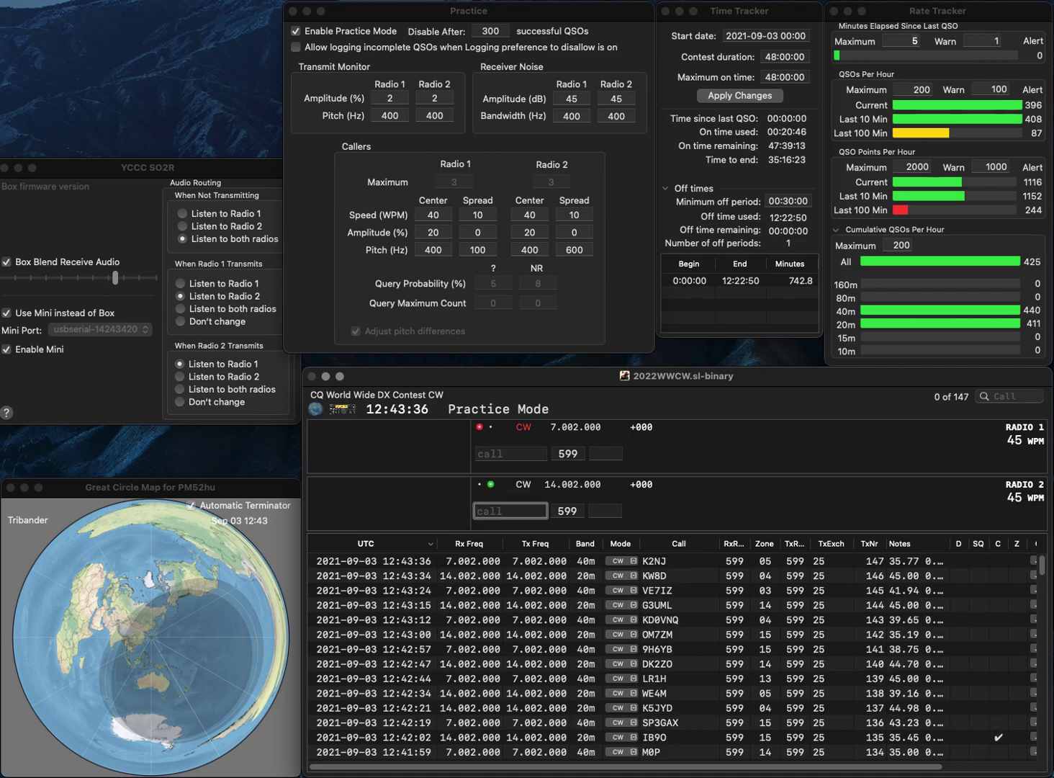
Step: Enter the partial call KD8S on Radio 2 and send it with the exchange
type("KD8SJ")
key("BackSpace")
key("Up")
key("Down")
key("Return")
Step: Enter the Radio 1 call sign as SM5A and send its exchange
type("M")
key("BackSpace")
type("SM5A")
key("Return")
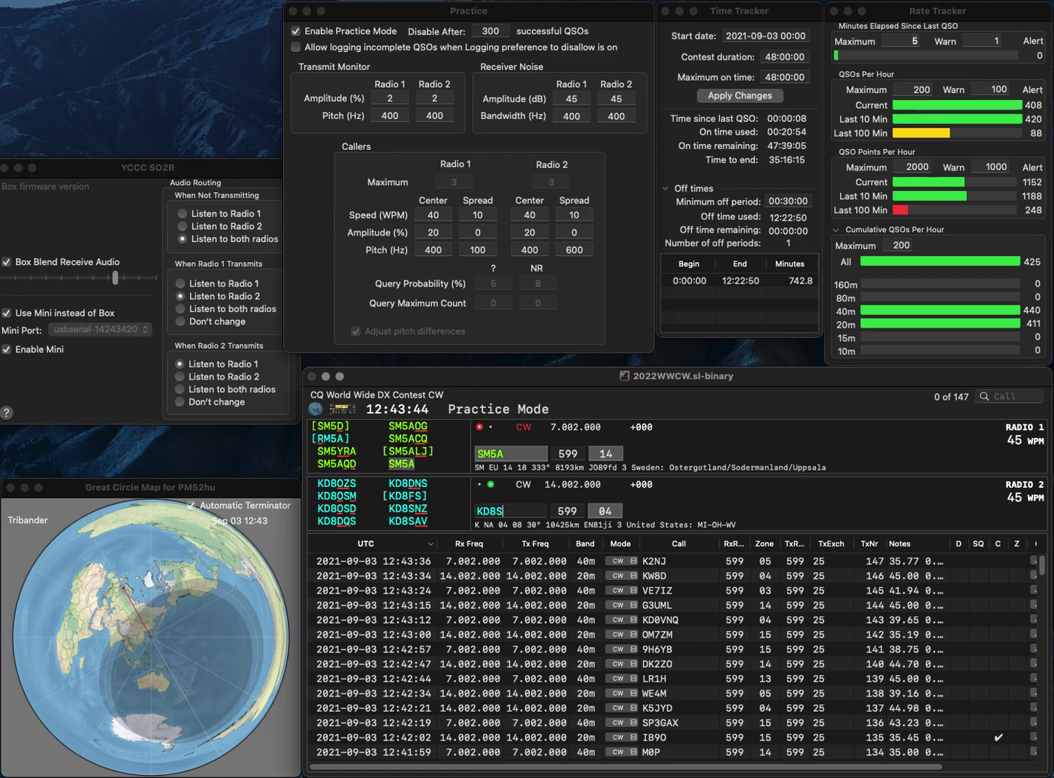
Step: Change the Radio 2 call sign to the partial call KD9 and send it
key("BackSpace")
key("BackSpace")
type("9")
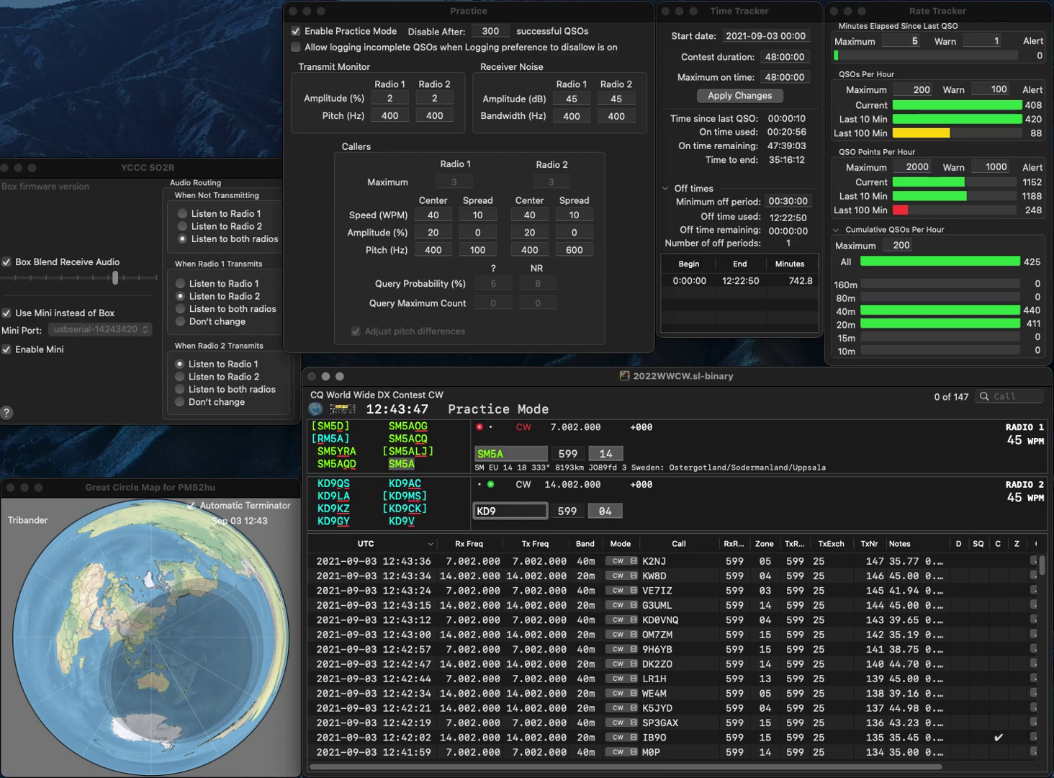
key("Return")
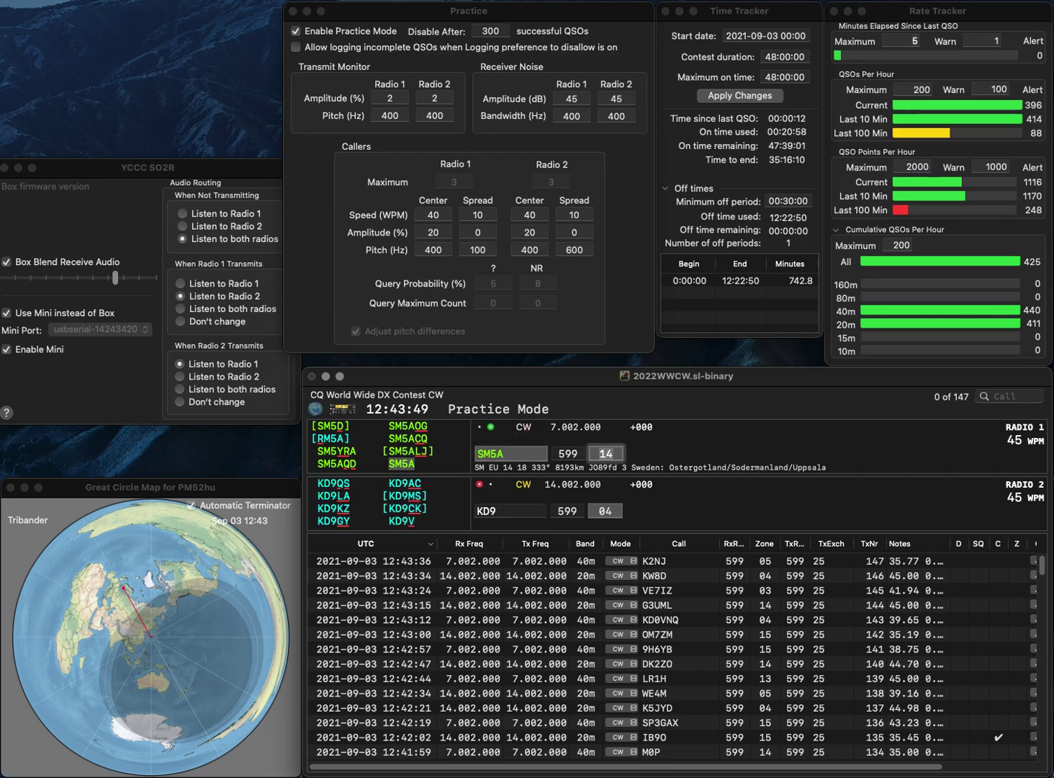
key("Return")
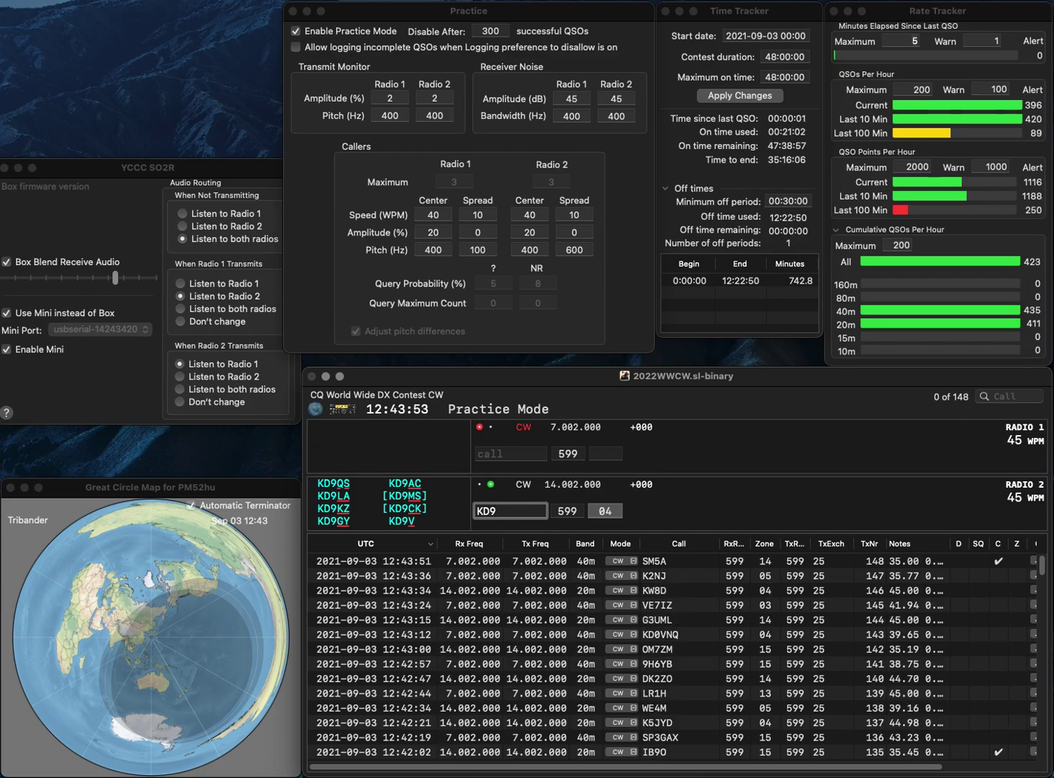
type("SJD")
key("Left")
key("Left")
key("Left")
key("Left")
key("BackSpace")
type("B")
key("Return")
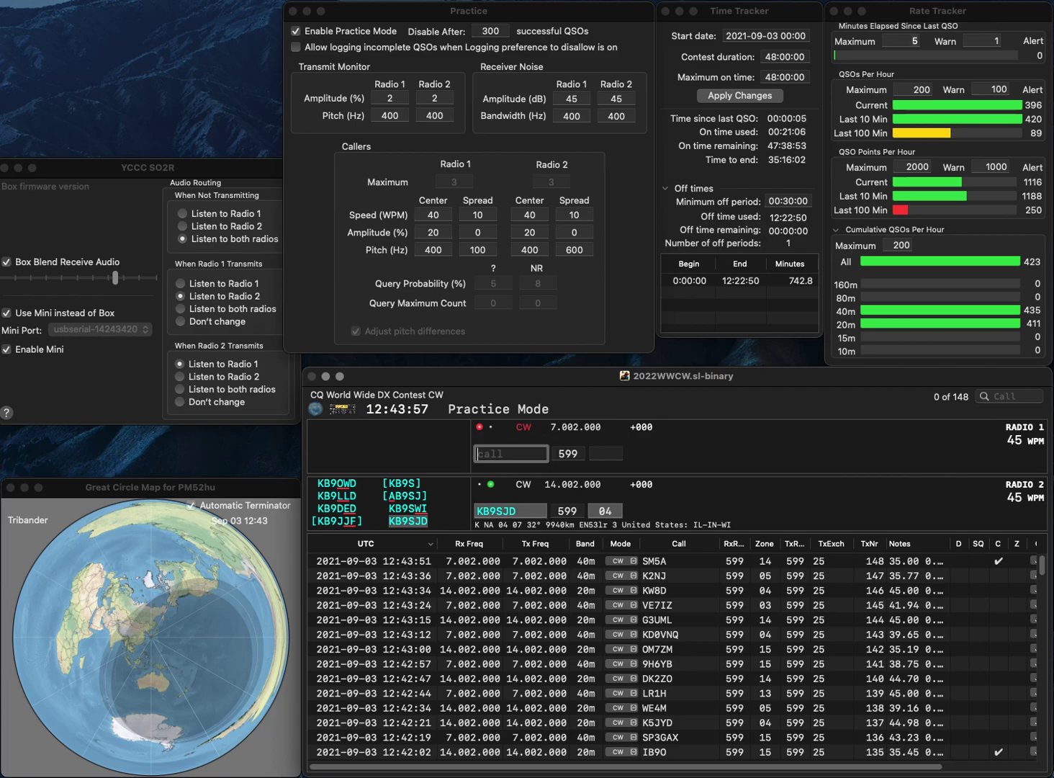
type("IZ")
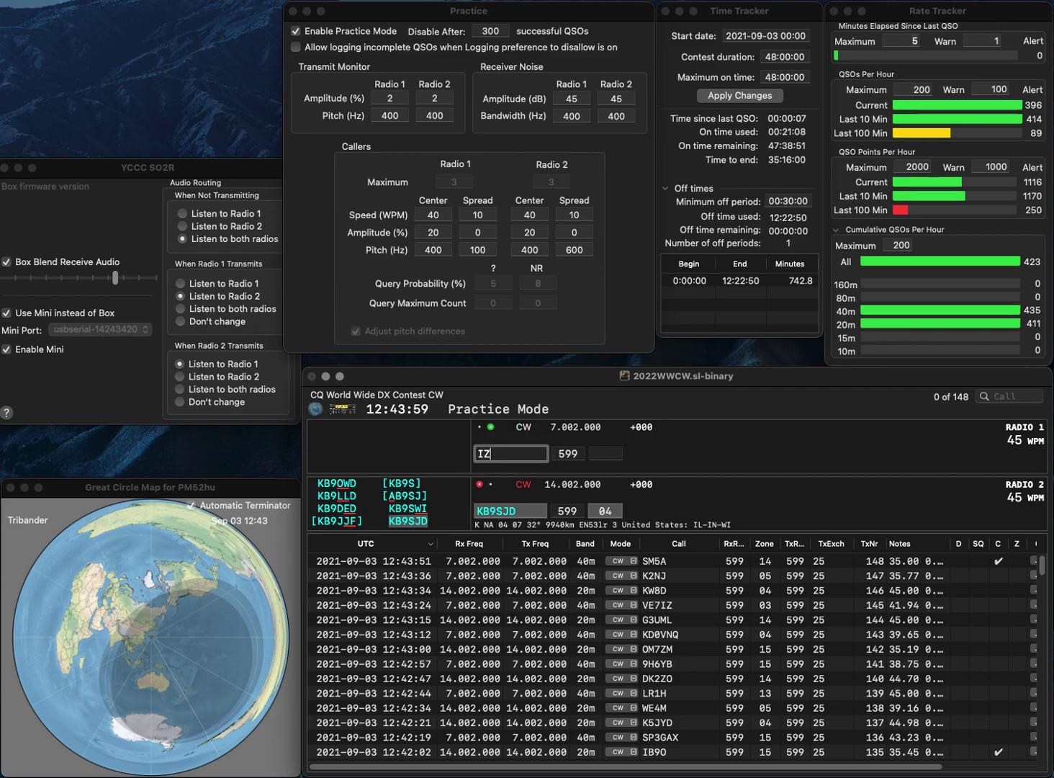
type("1HDR")
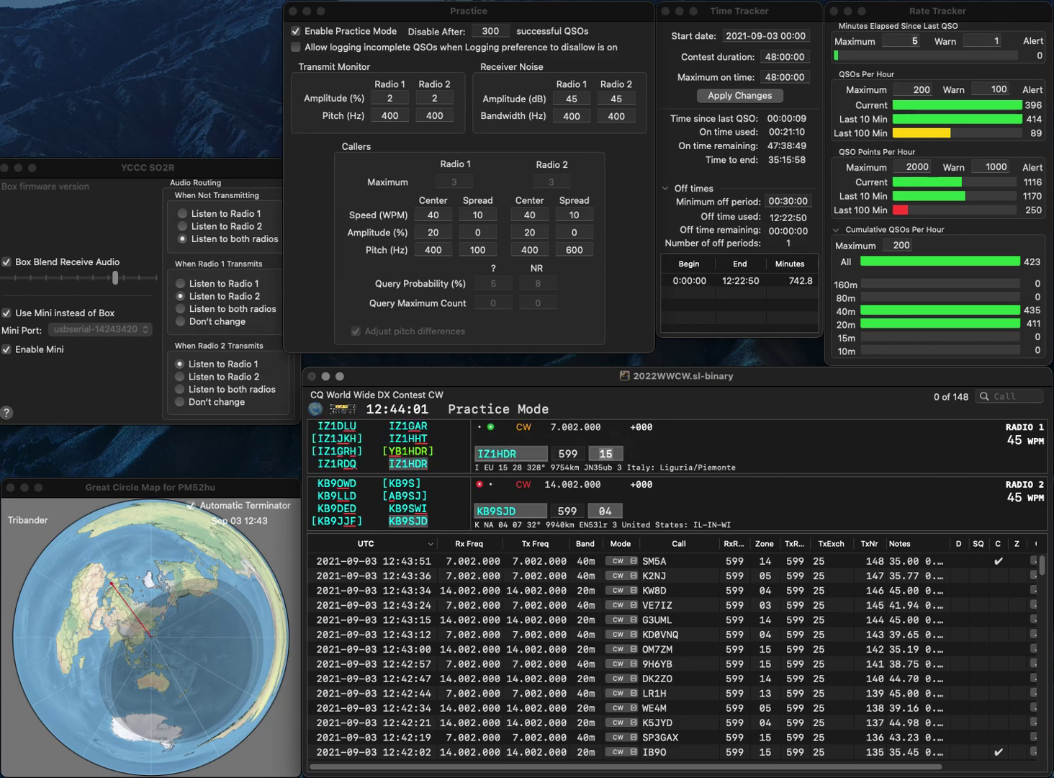
key("Return")
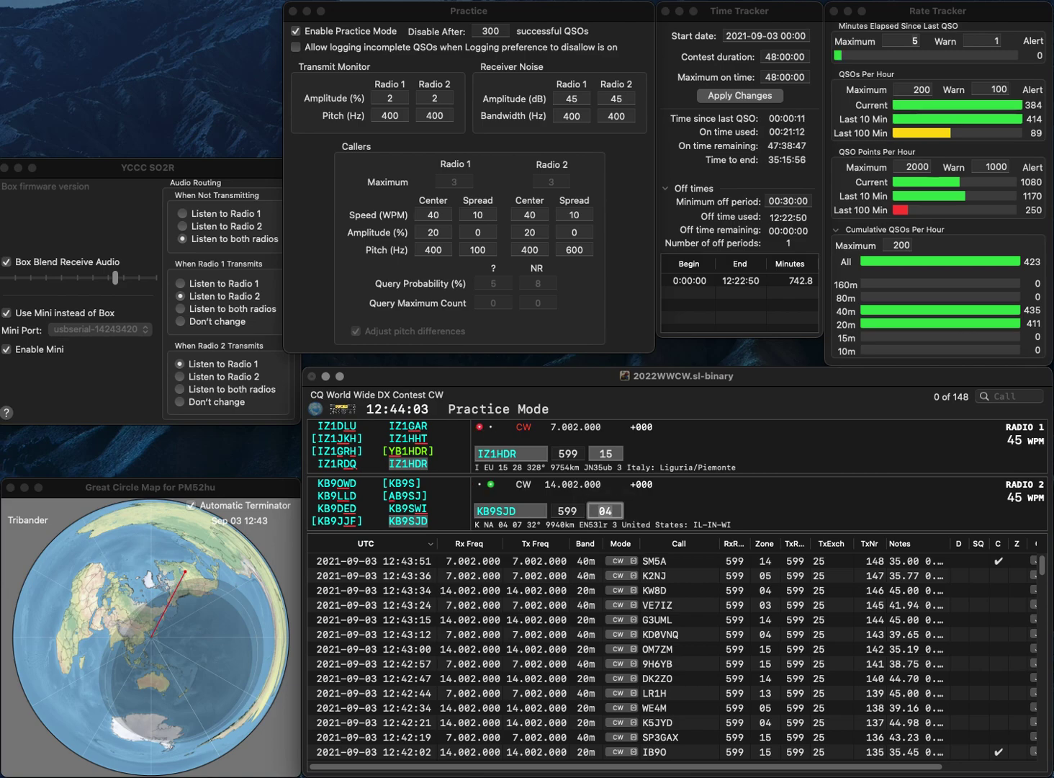
key("Return")
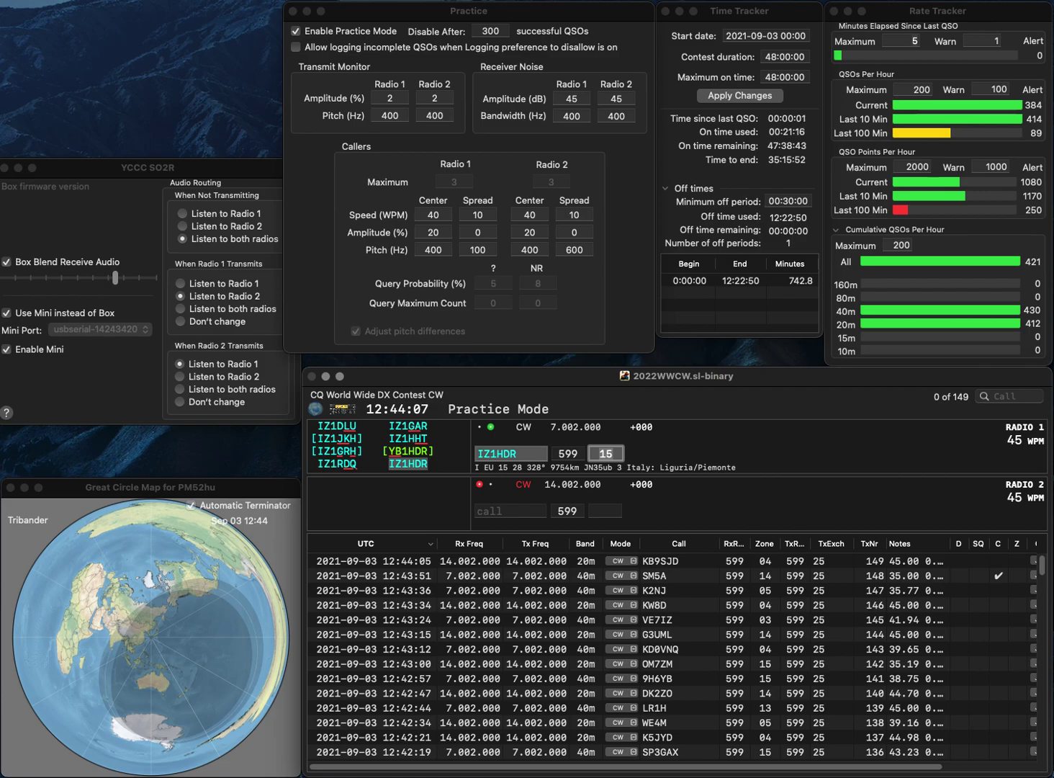
key("Return")
type("W")
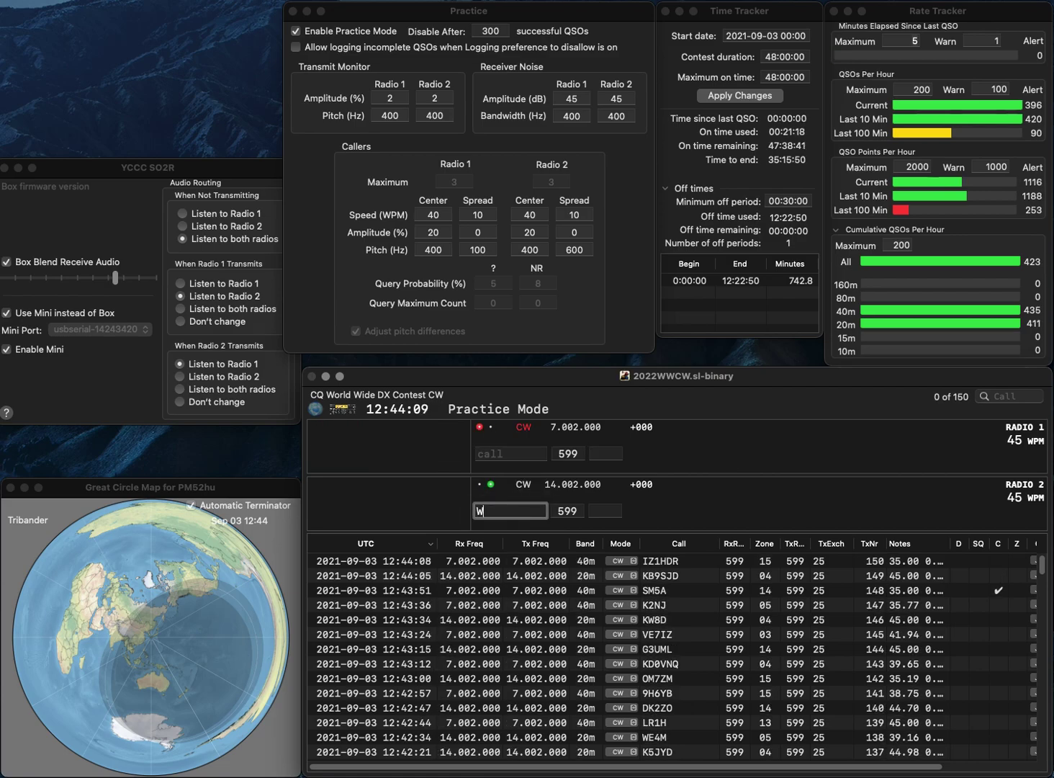
type("1EIU")
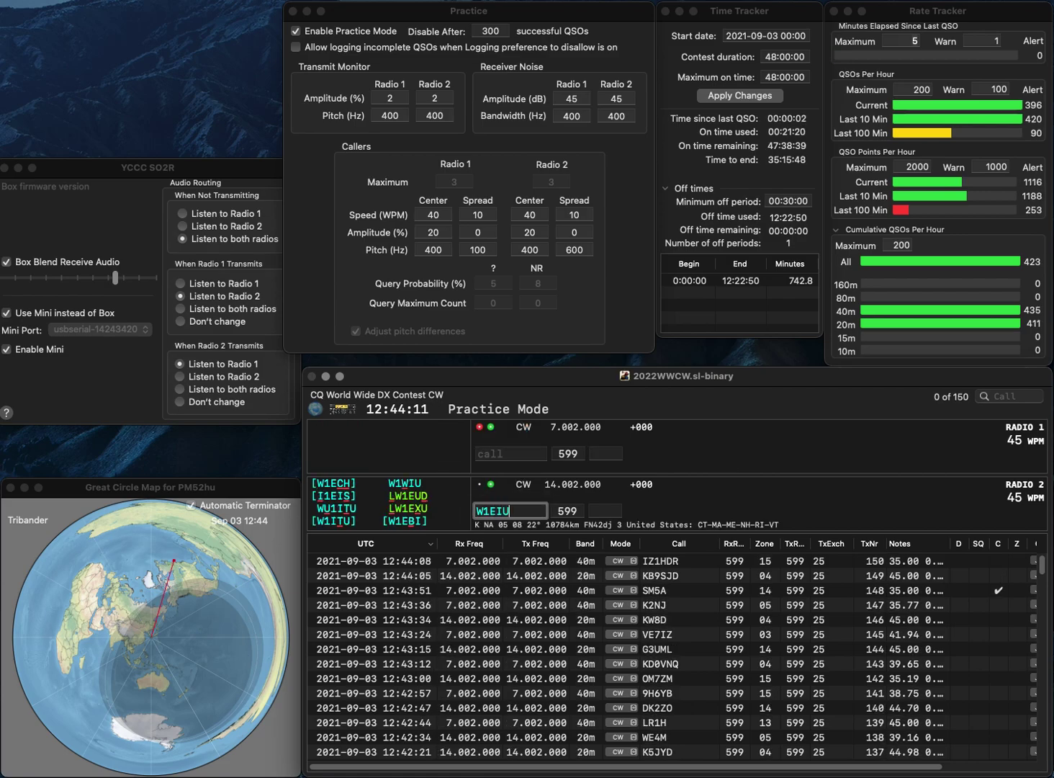
key("Return")
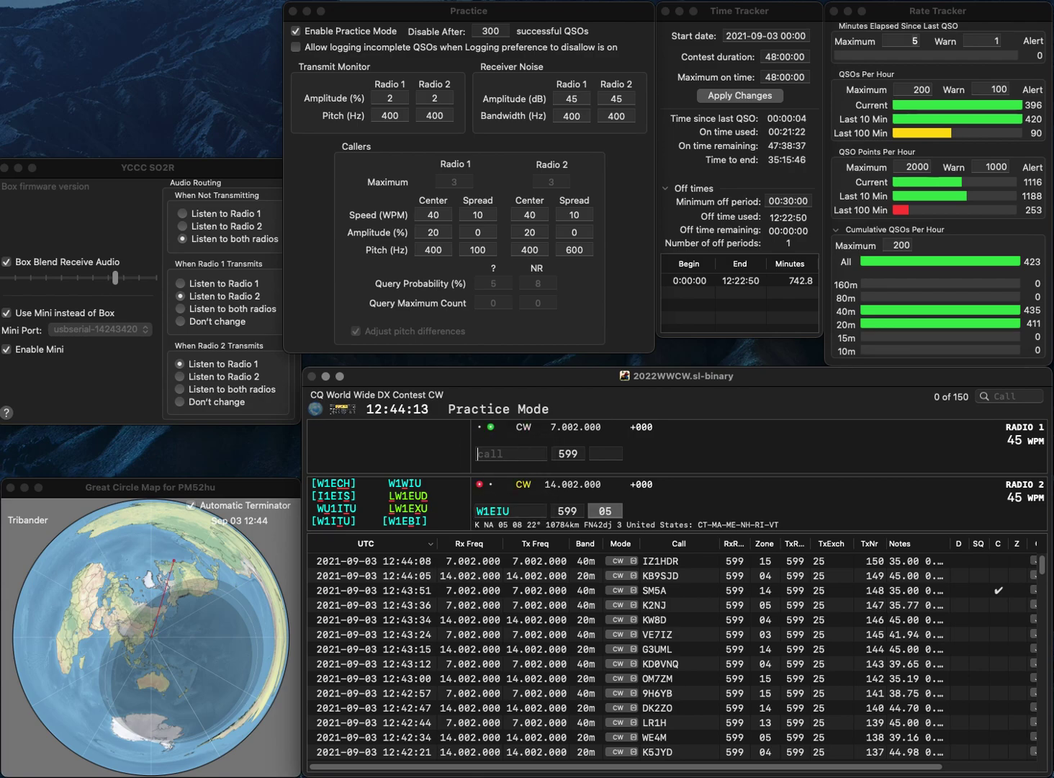
type("W7IY")
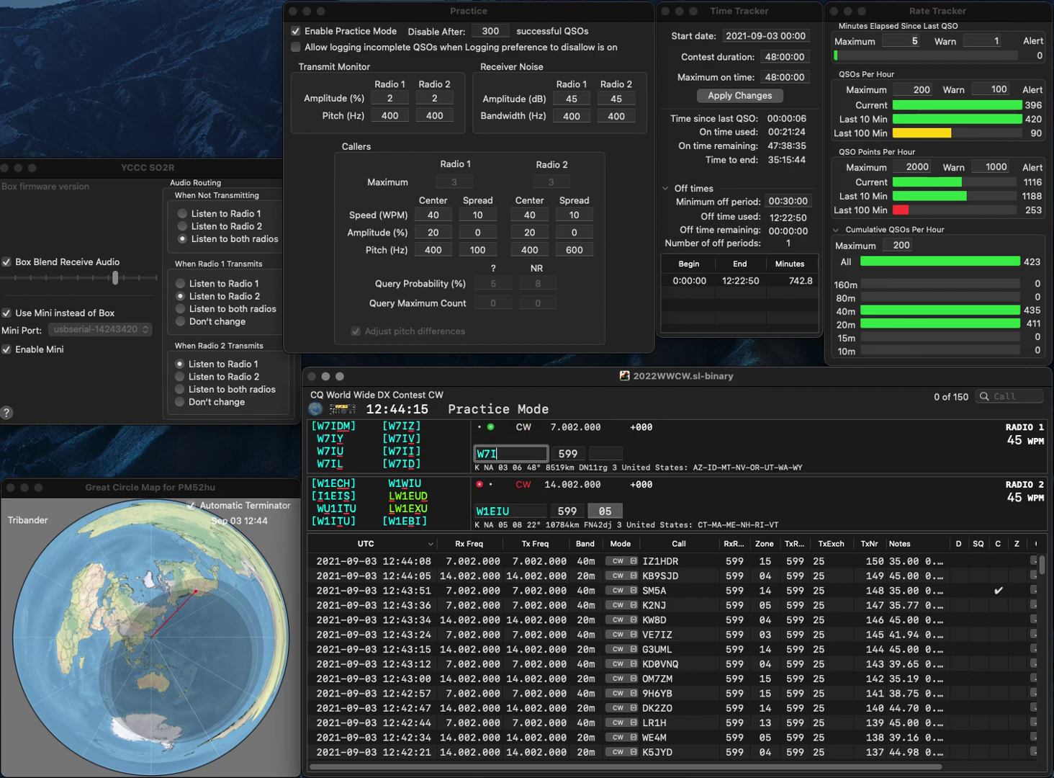
key("Return")
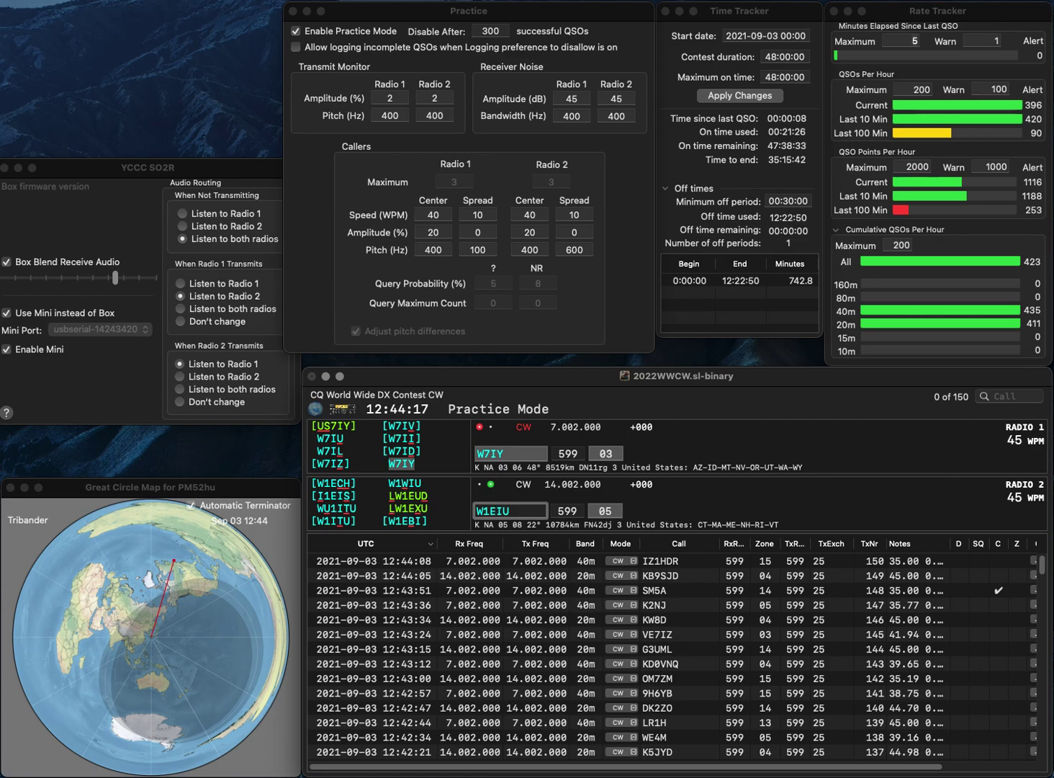
Step: Correct the Radio 2 call sign to W1ITU and log the W7IY and W1ITU contacts
key("BackSpace")
type("T")
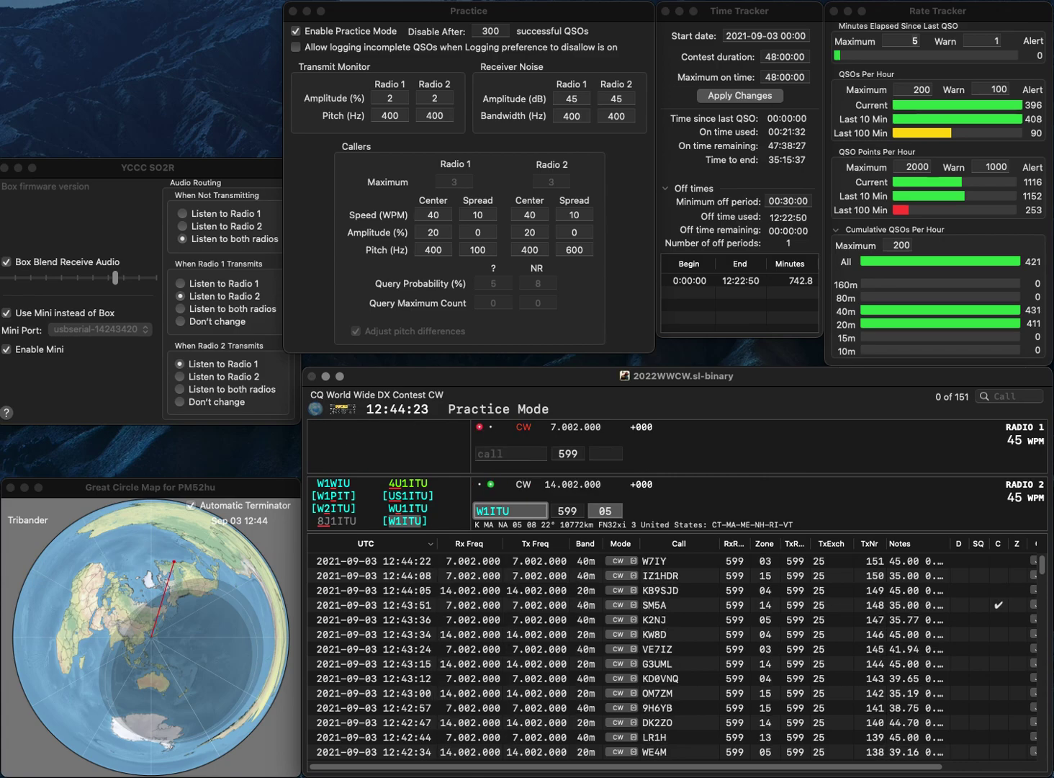
key("Return")
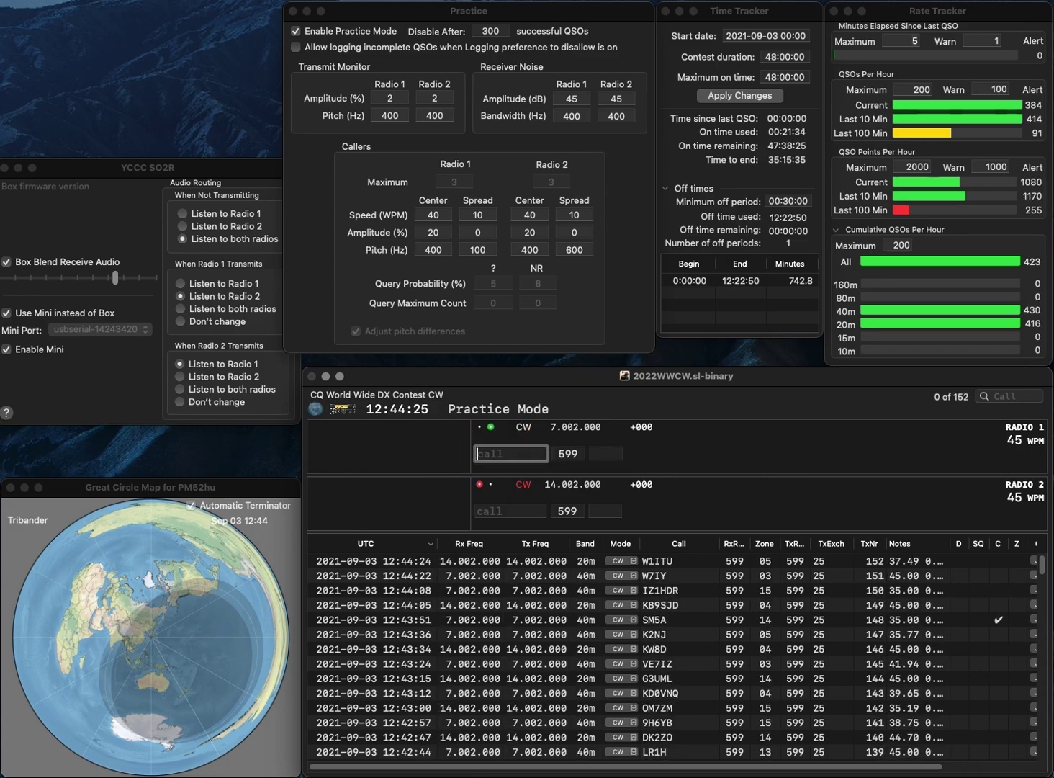
type("NR4C")
key("Return")
type("0")
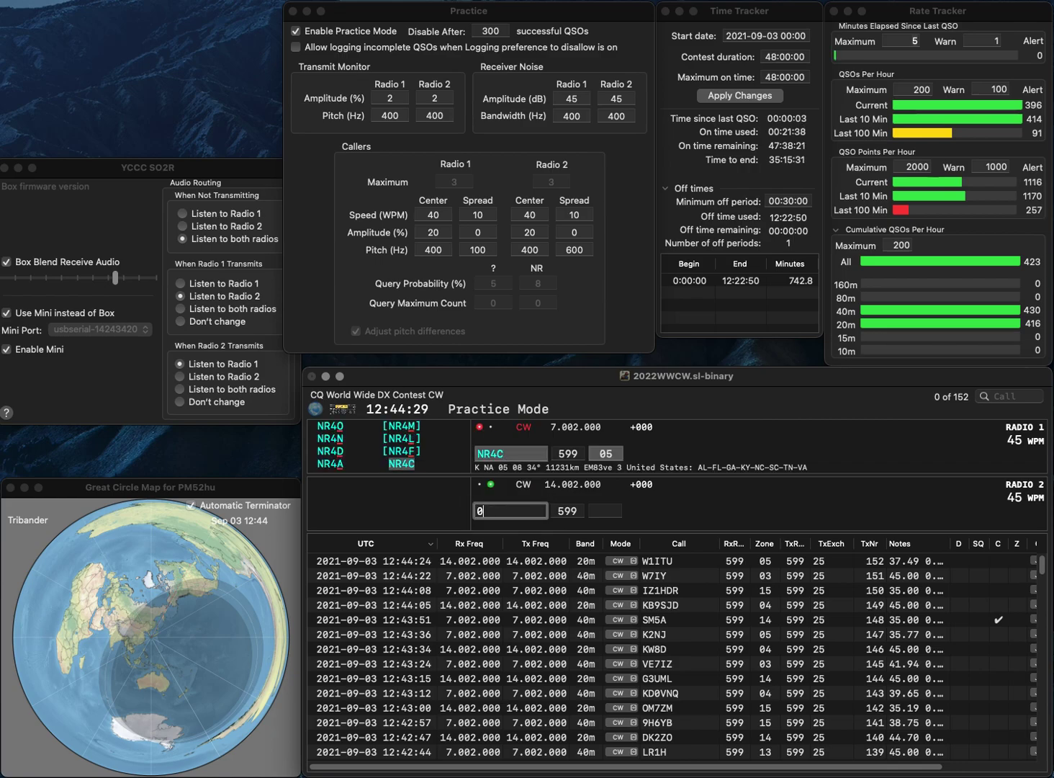
type("LDW")
type("M")
key("Return")
key("Return")
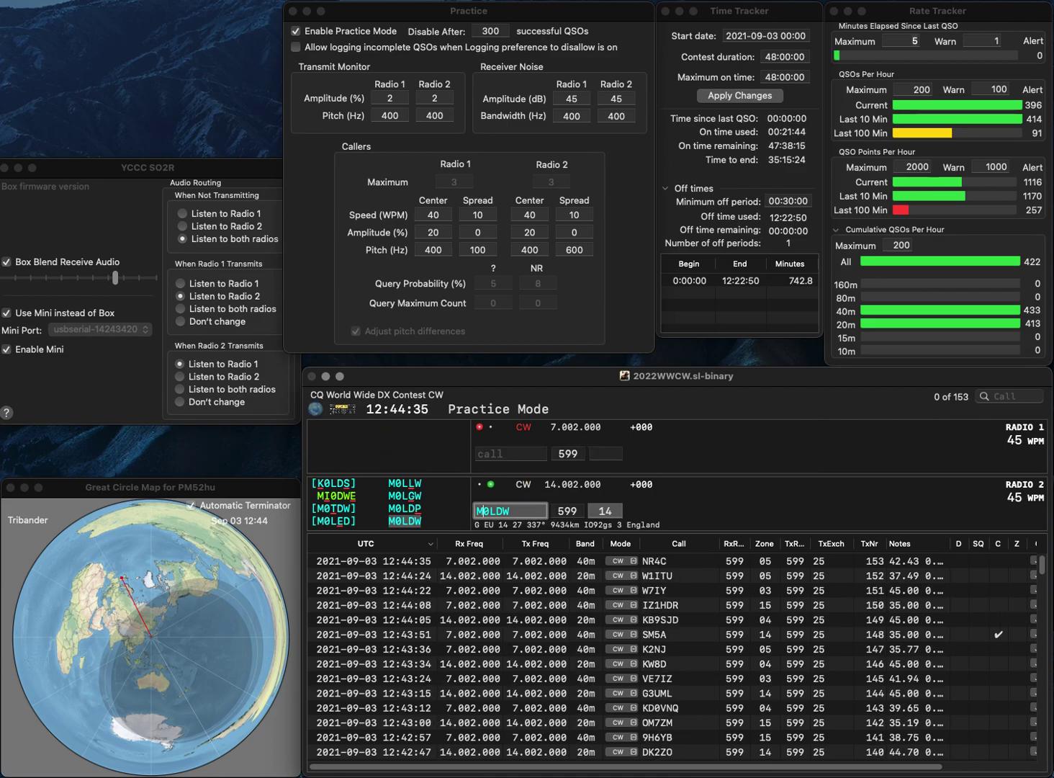
key("Return")
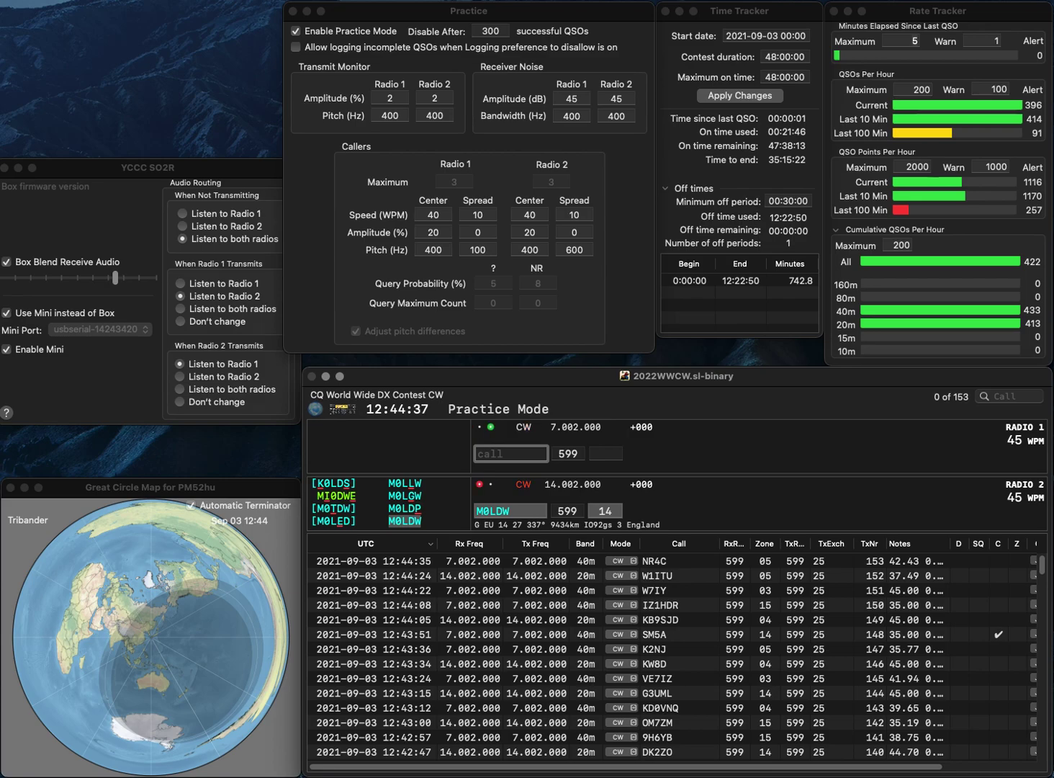
type("YA1")
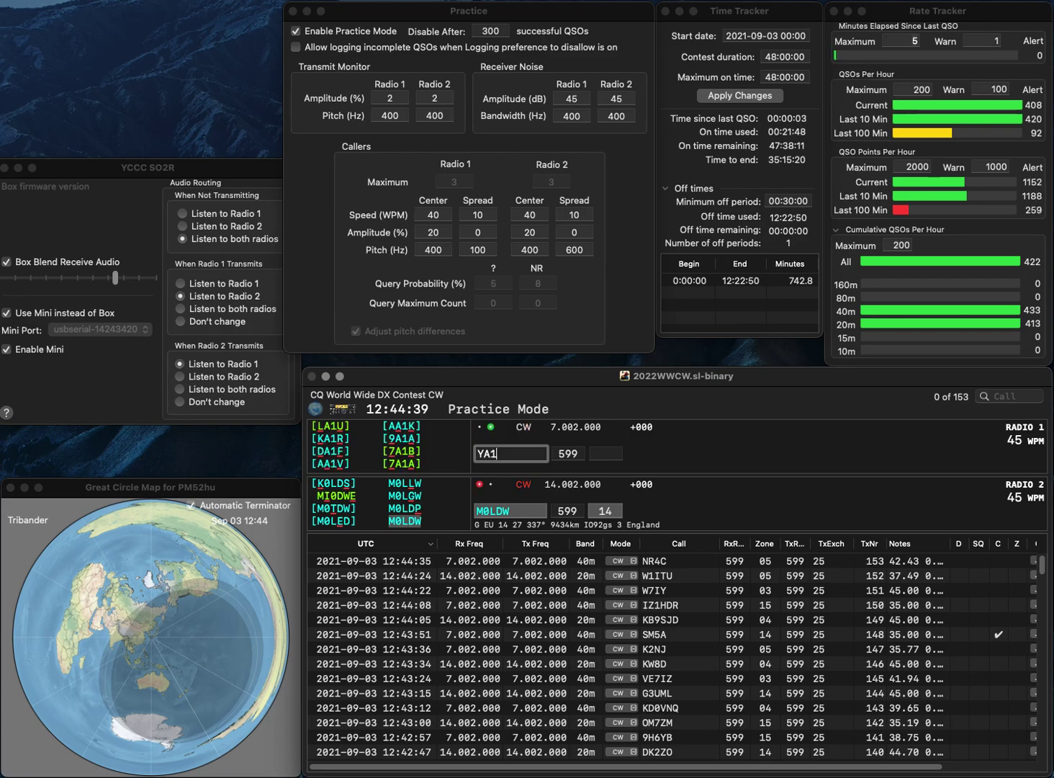
type("DW")
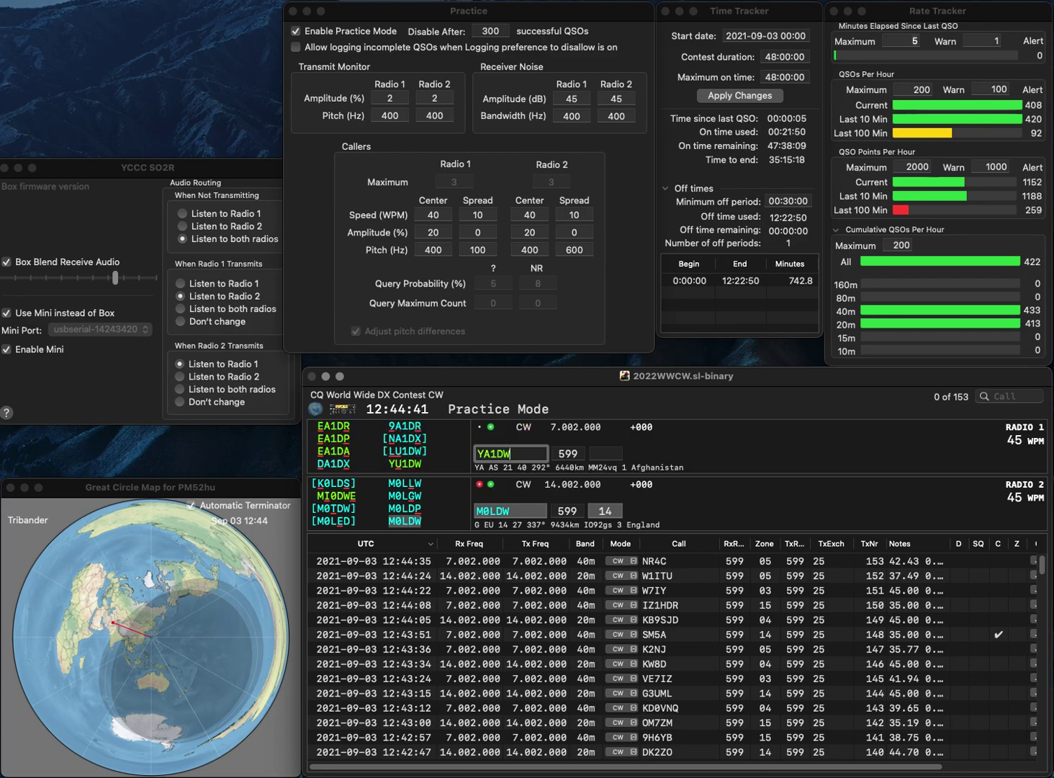
key("Return")
key("Return")
left_click(490, 454)
key("BackSpace")
type("U")
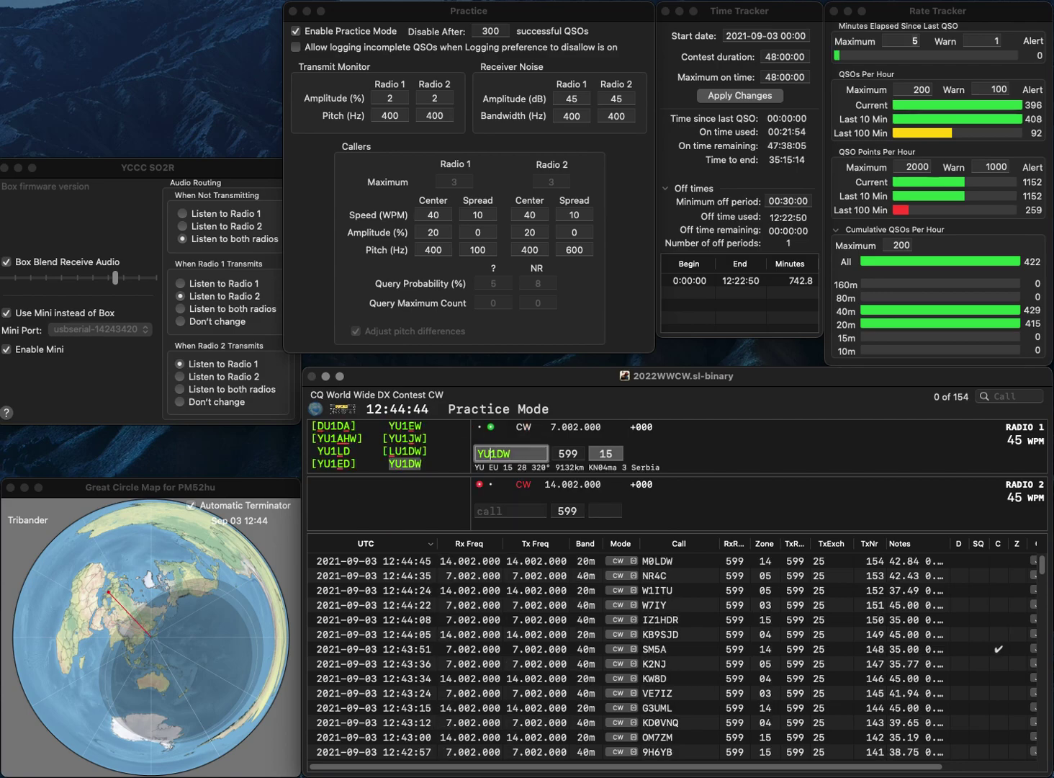
key("Return")
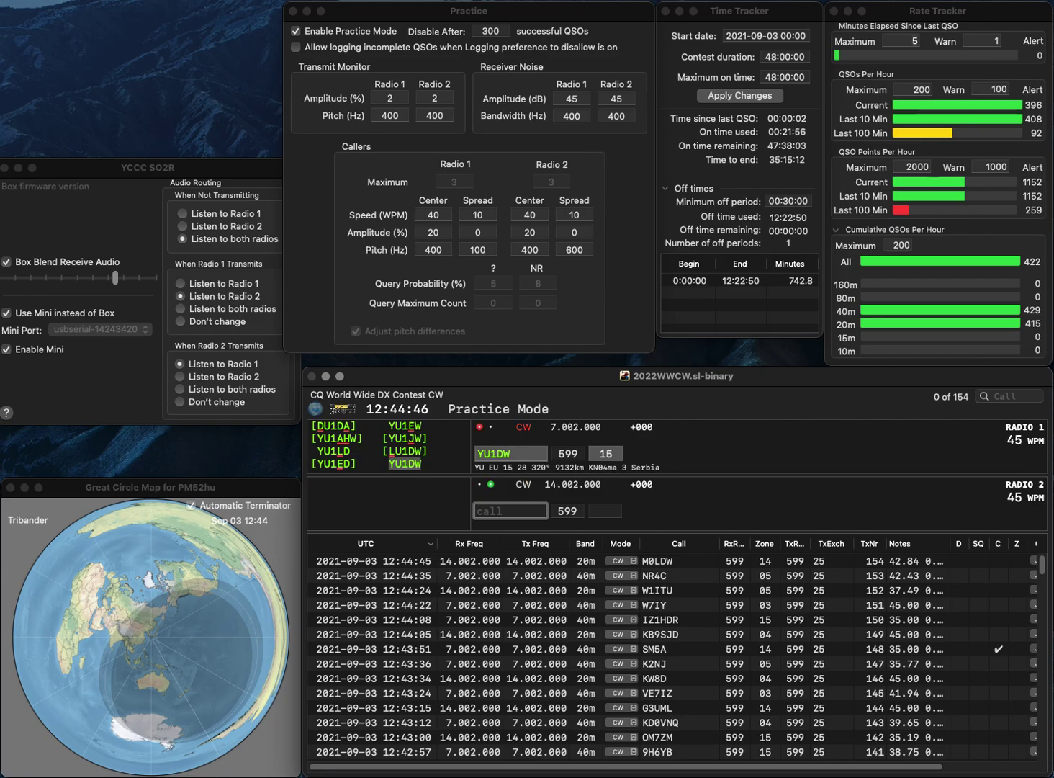
type("K5LDA")
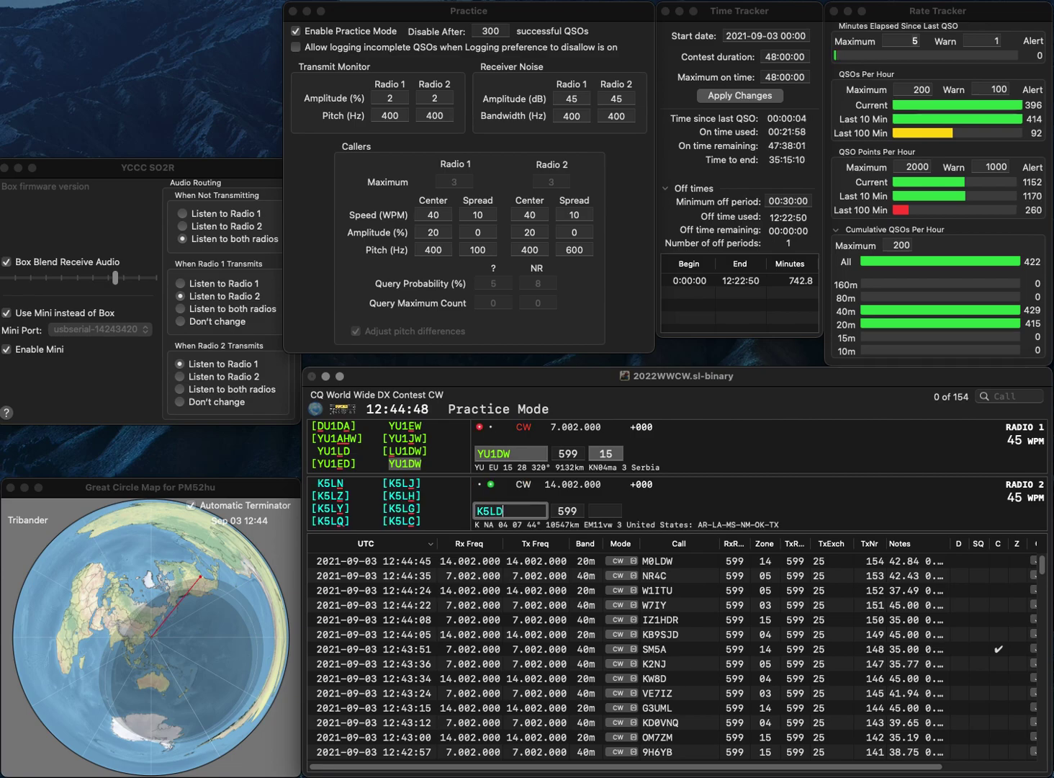
key("Return")
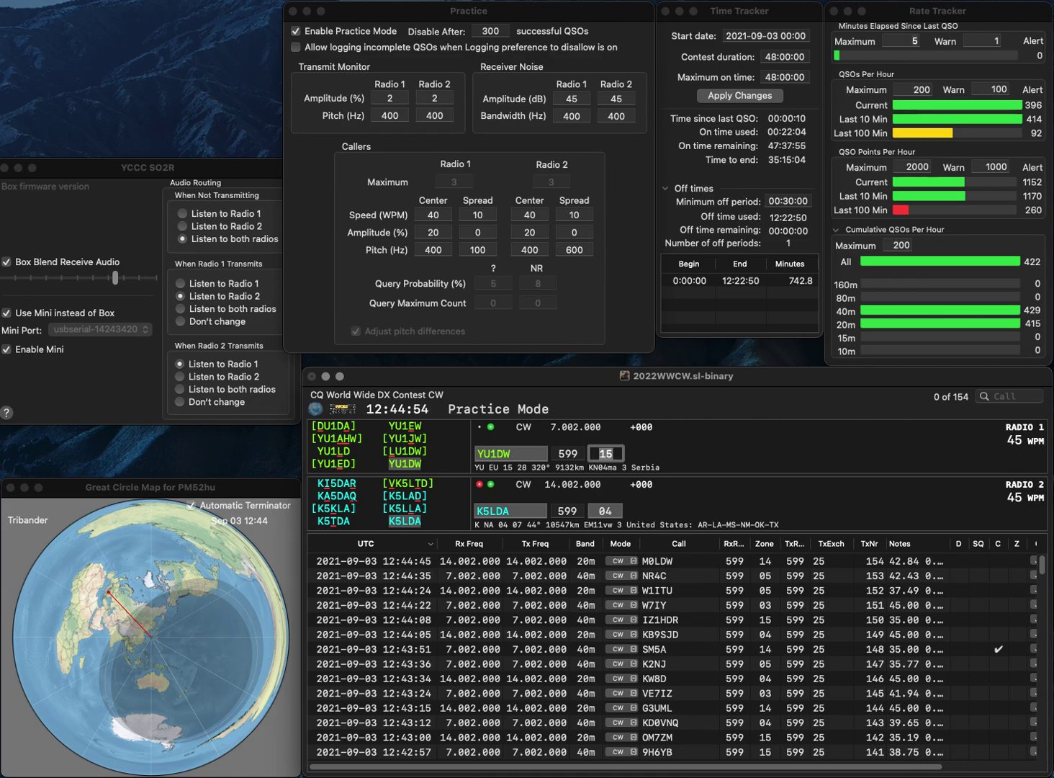
key("Return")
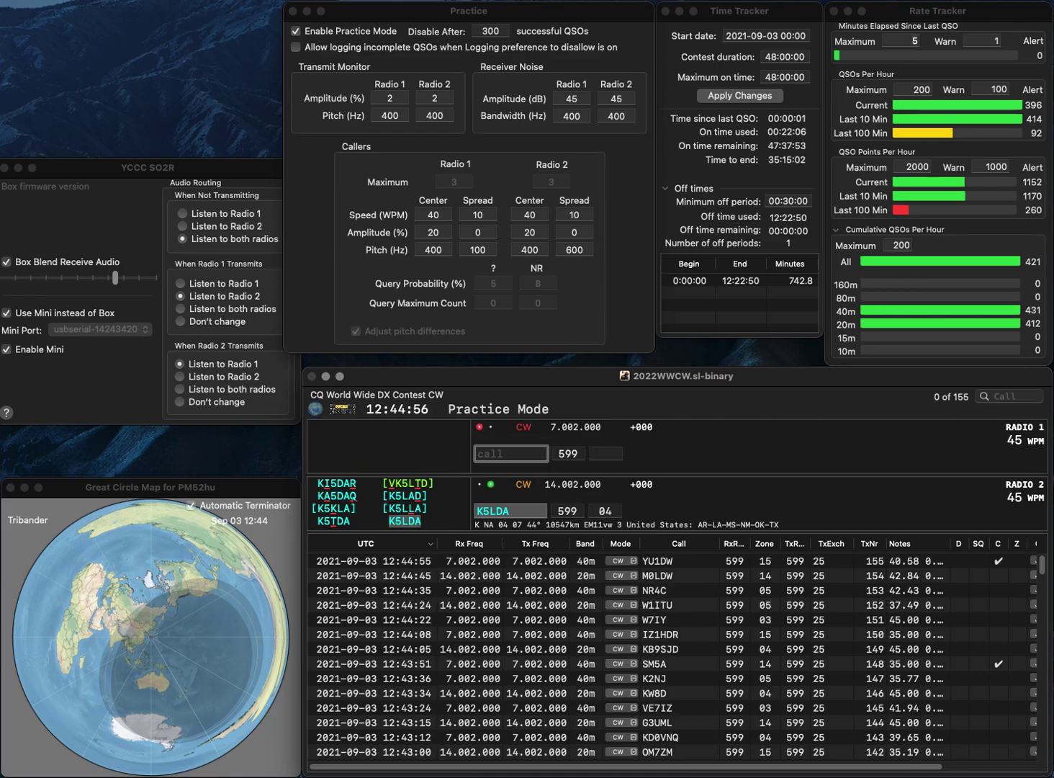
key("Return")
type("AI6DR")
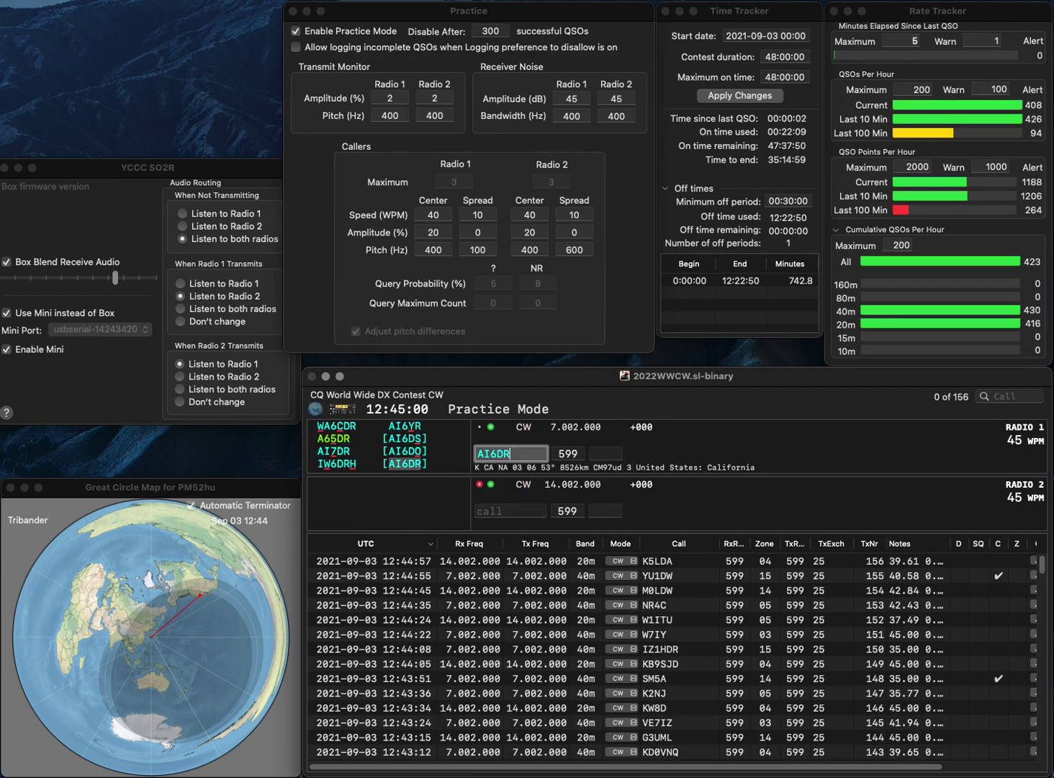
key("Return")
type("N2JE")
key("Return")
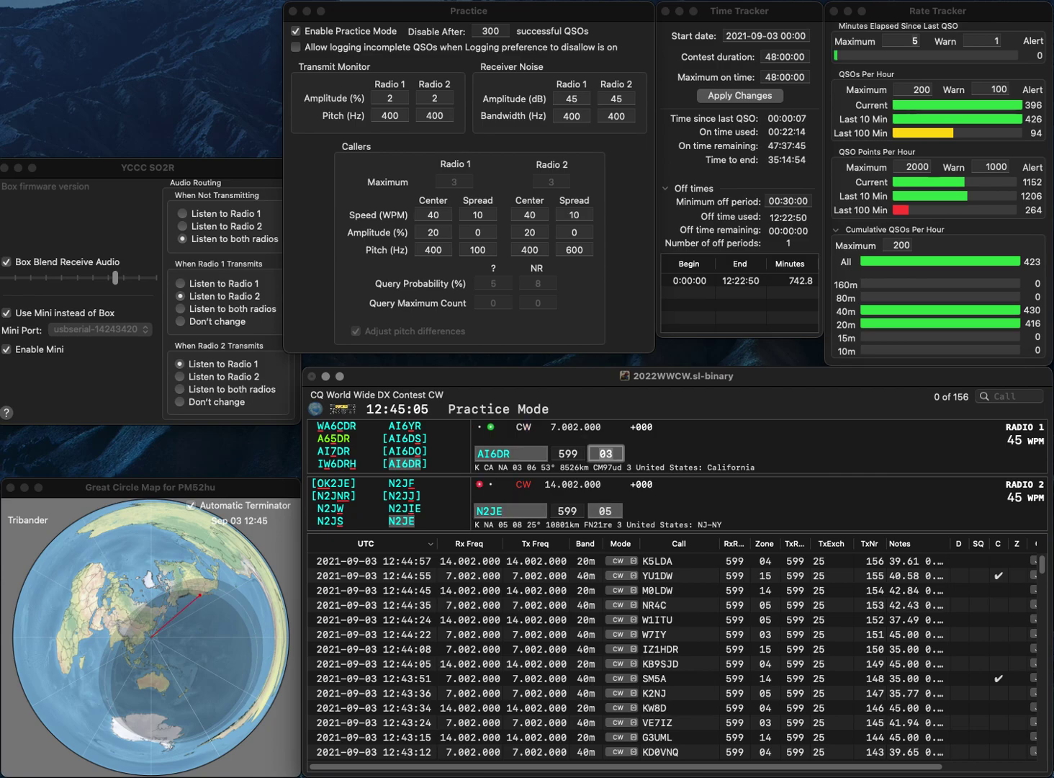
key("Return")
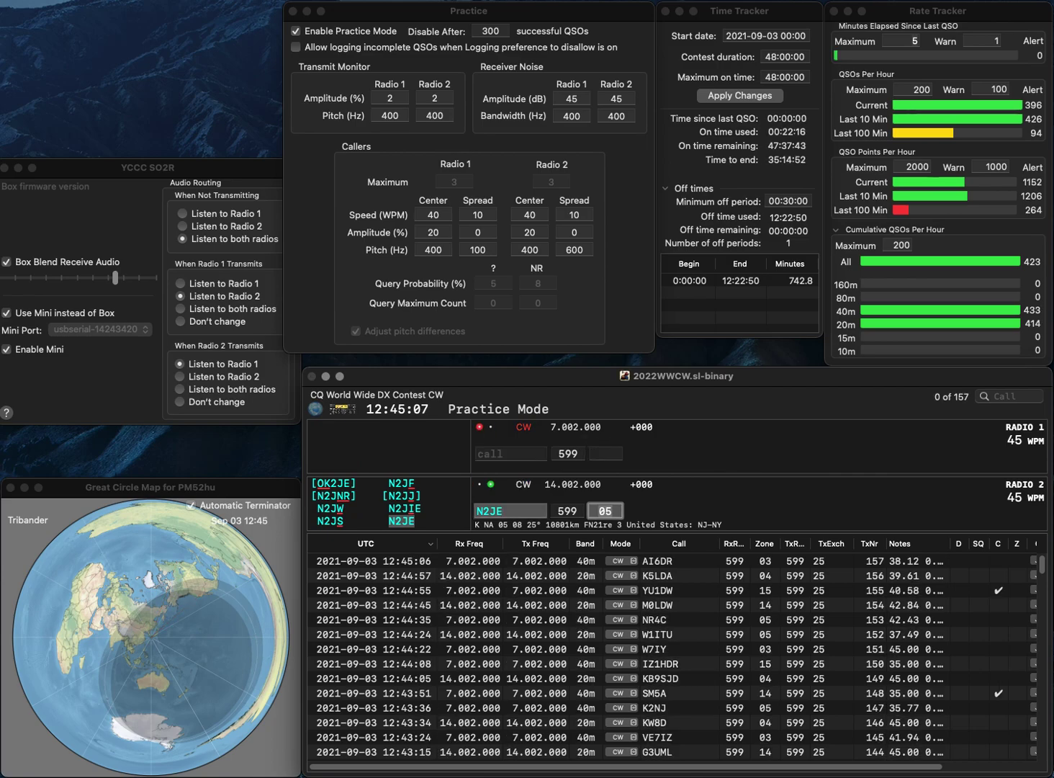
key("Return")
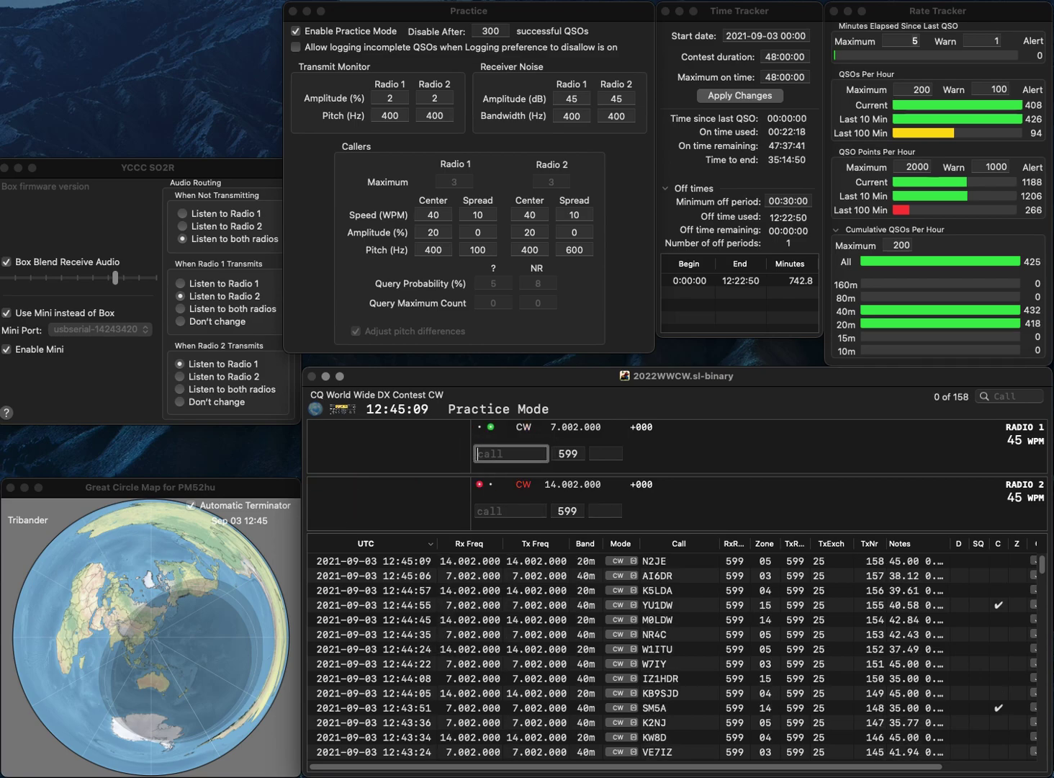
type("GL5CT")
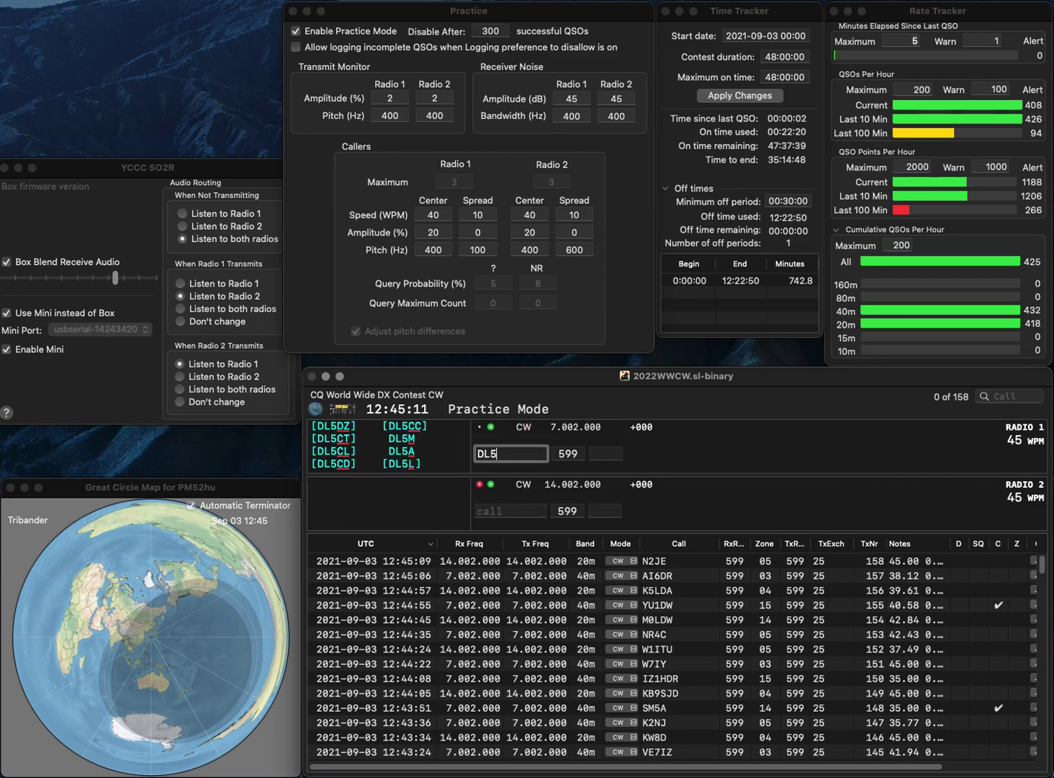
key("BackSpace")
key("BackSpace")
type("XAT")
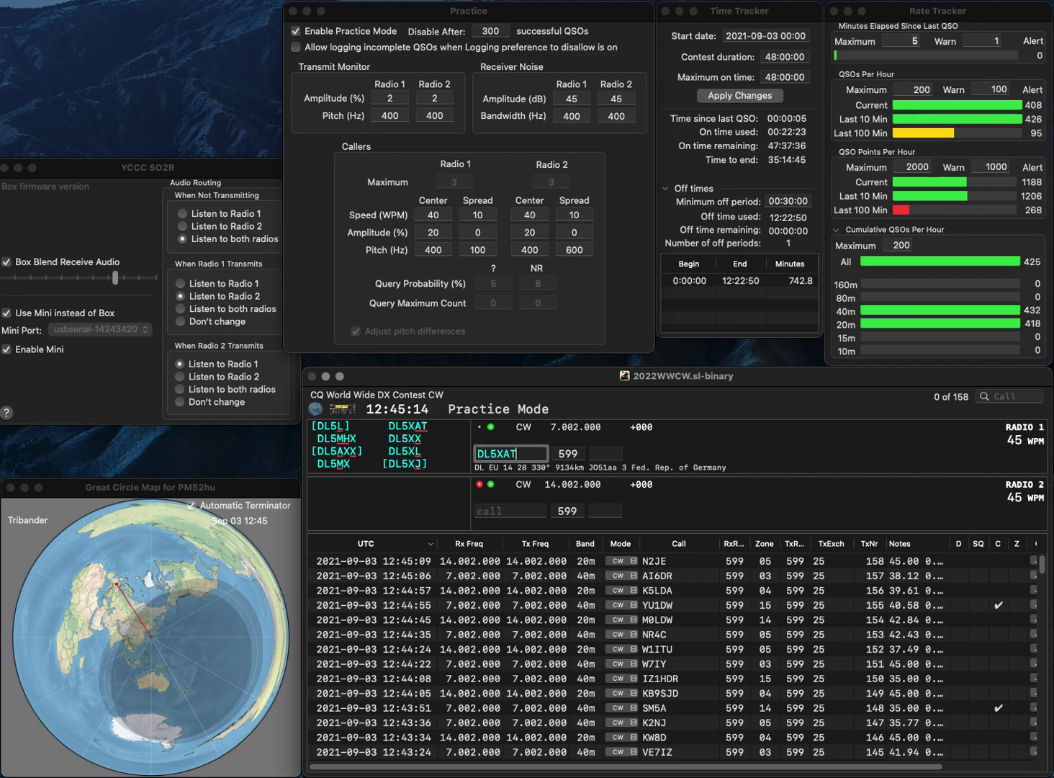
key("Return")
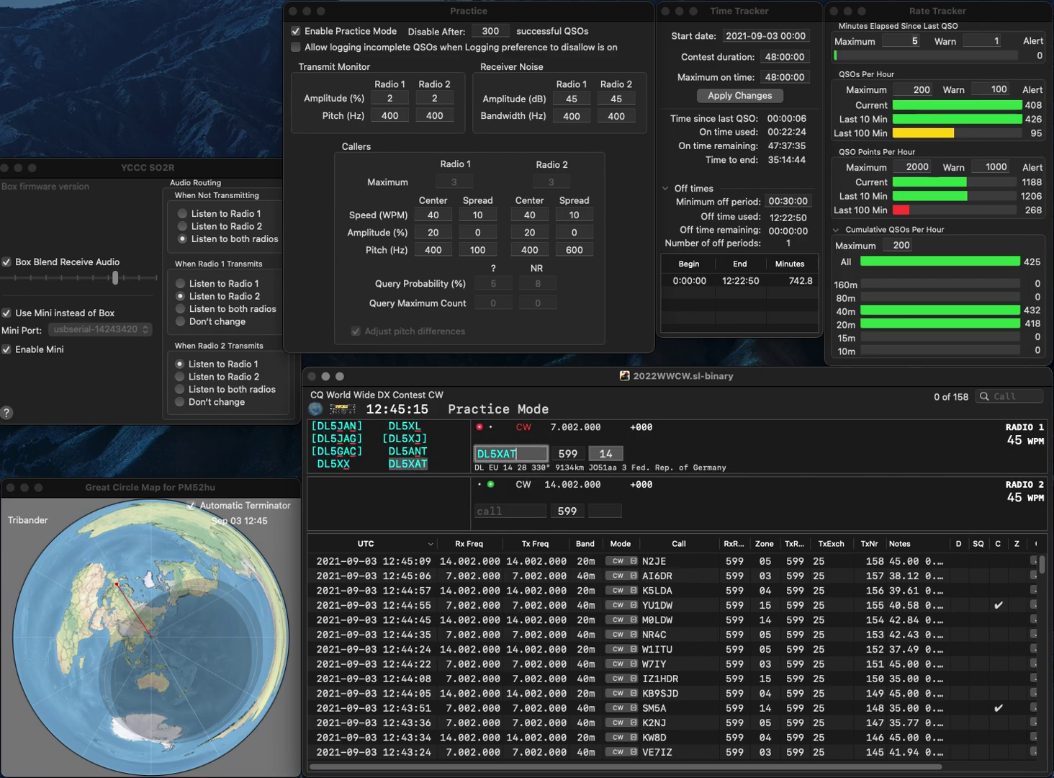
Step: Enter LZ1QB on Radio 2 and send its exchange, and log both the DL5XAT and LZ1QB contacts
type("LZ1QB")
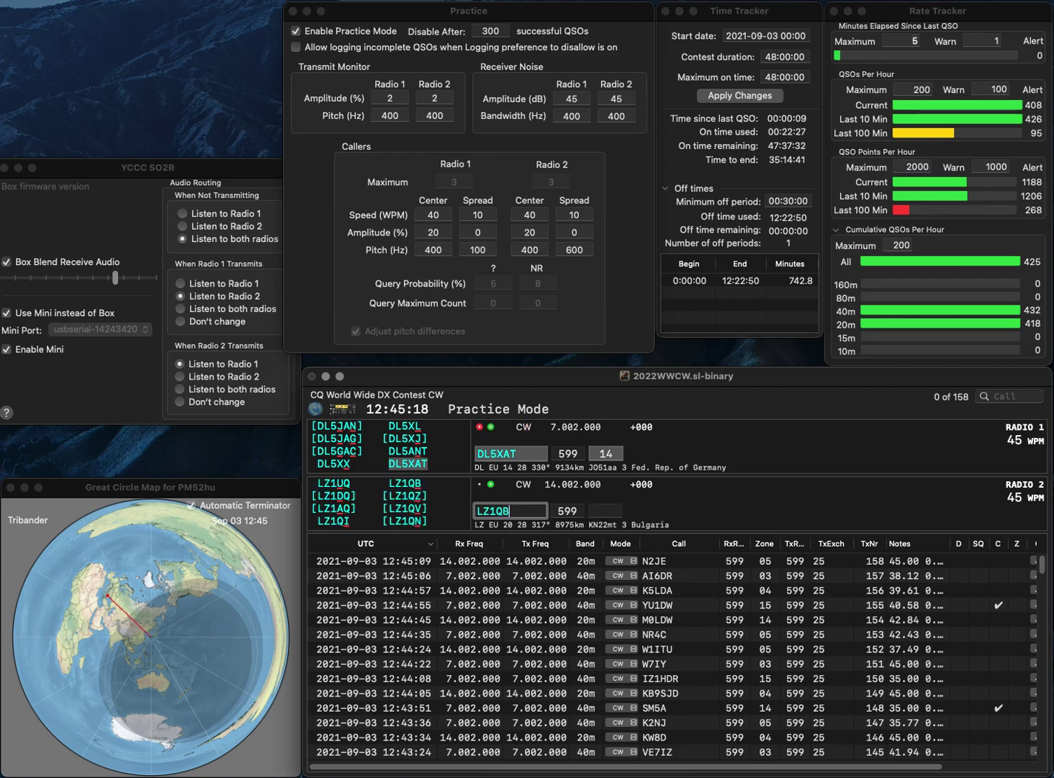
key("Return")
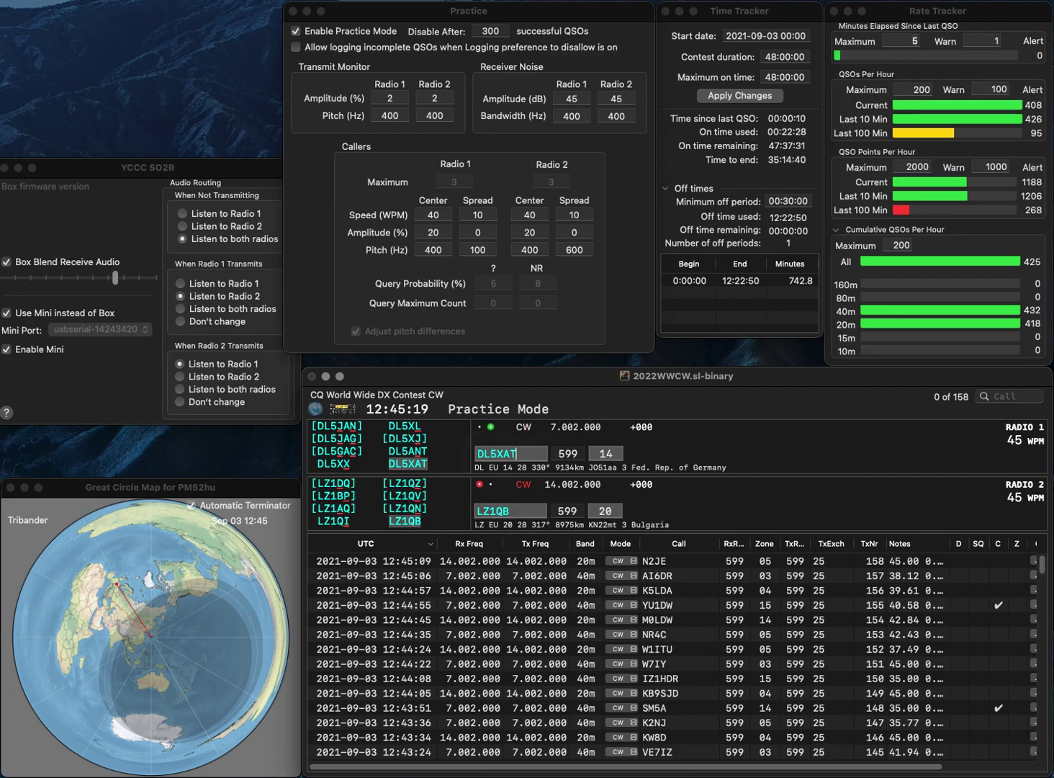
key("Return")
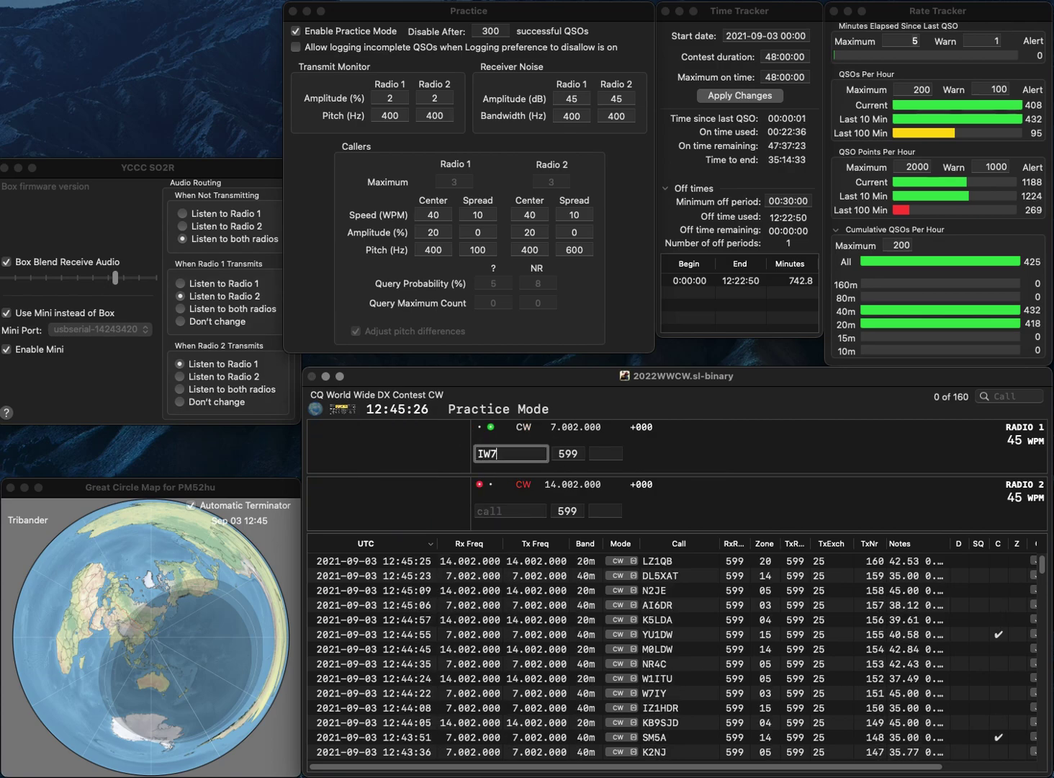
type("EDE")
key("Return")
type("IMC")
key("Home")
type("K3")
key("Return")
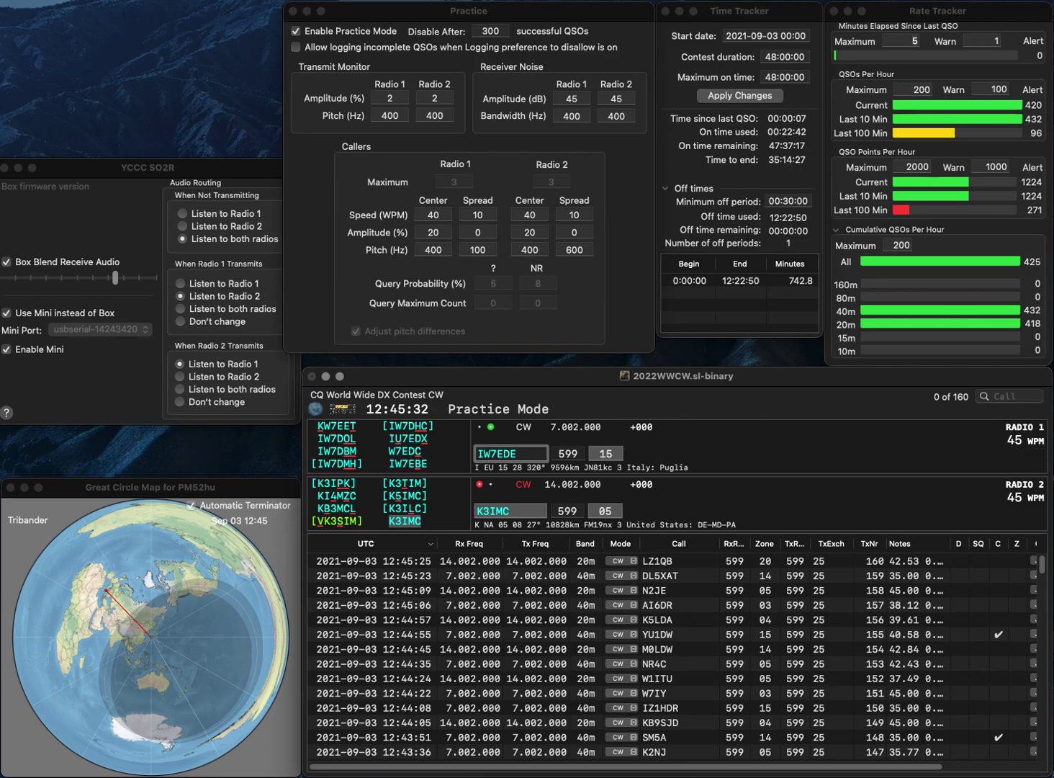
key("BackSpace")
type("B")
key("Return")
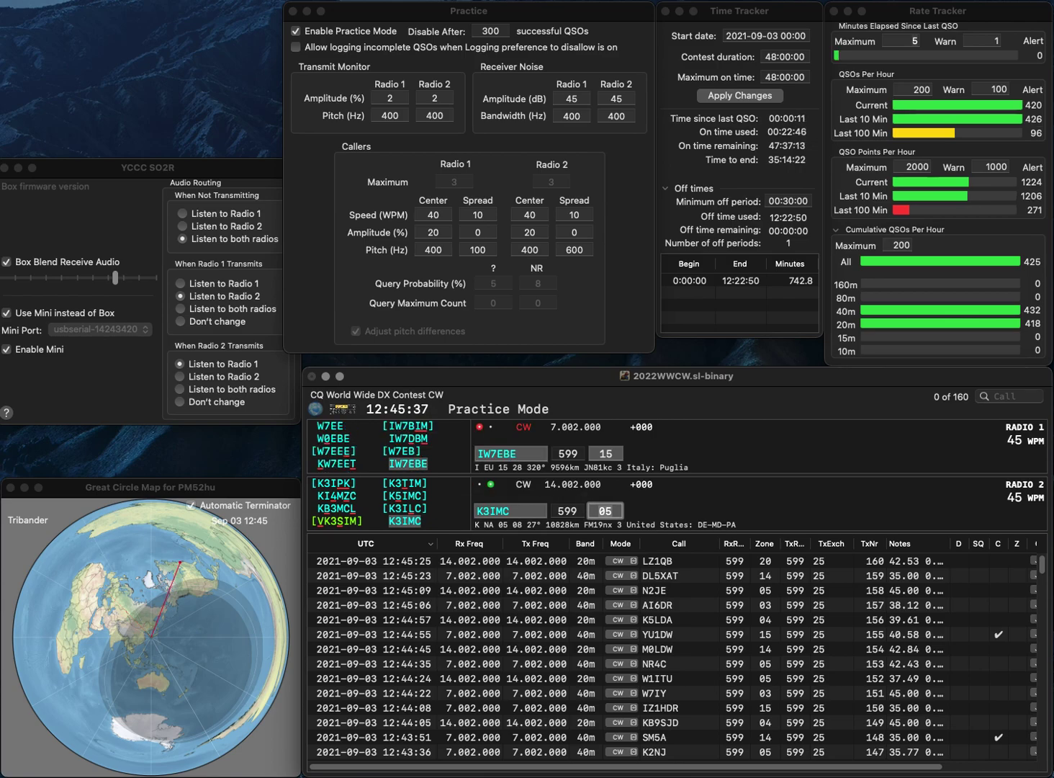
Step: Log the K3IMC and IW7EBE contacts, and enter AA9UF on Radio 2 and send its exchange
key("Return")
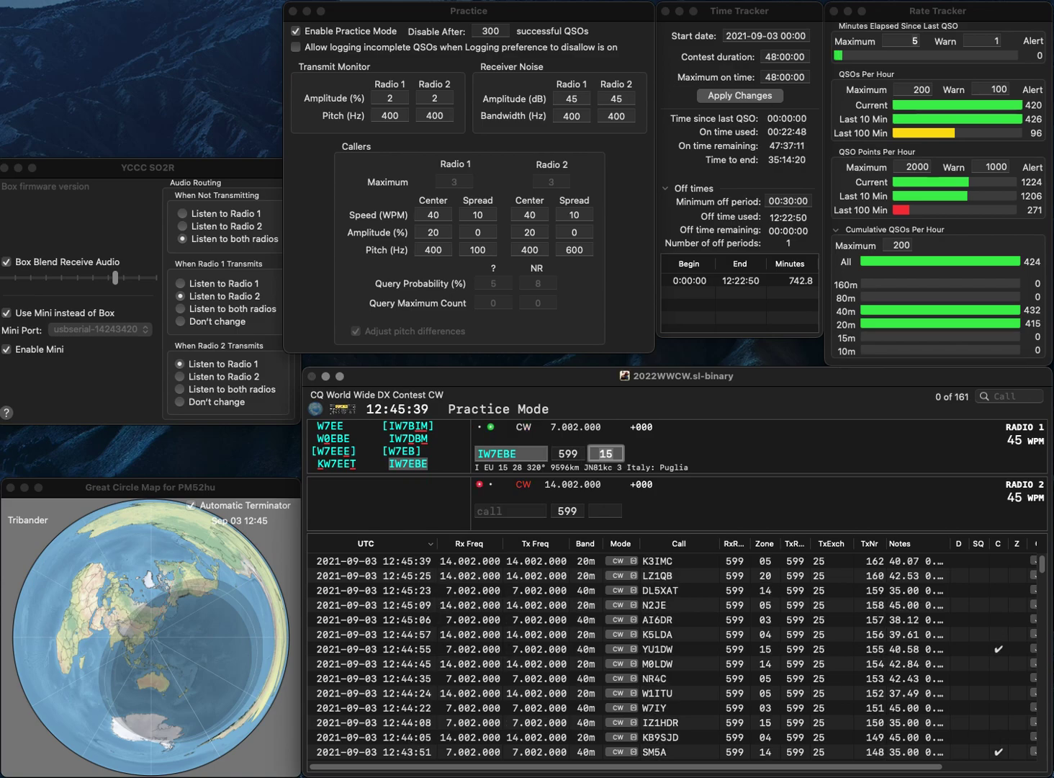
key("Return")
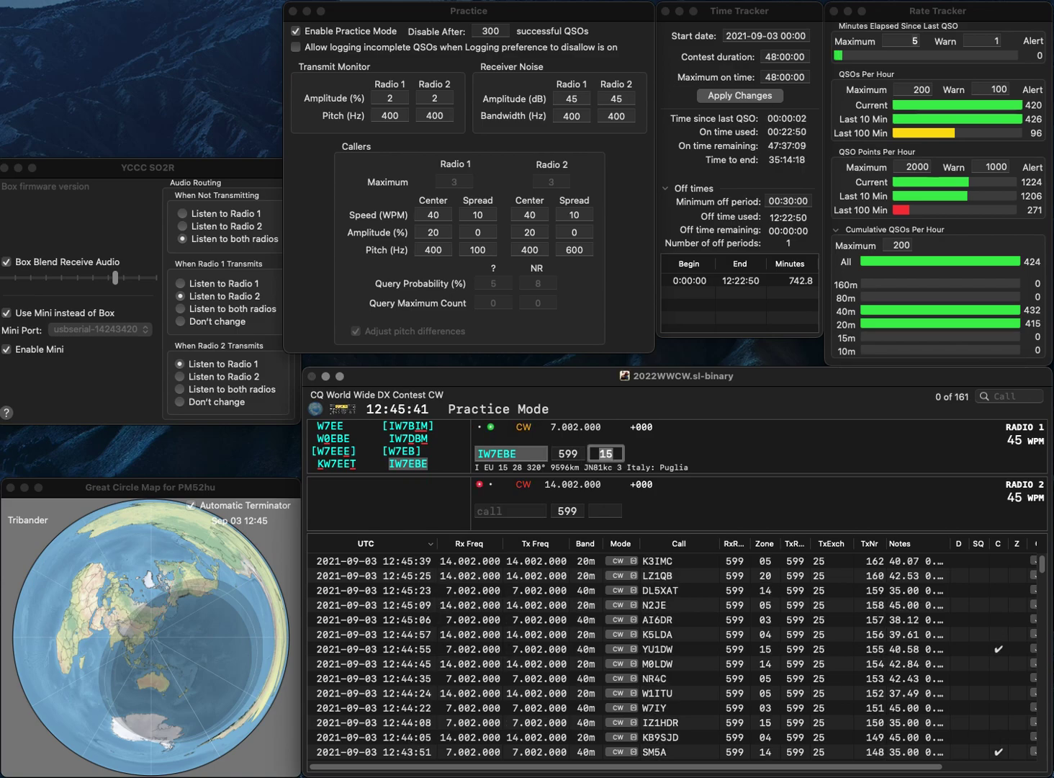
type("AA9UT")
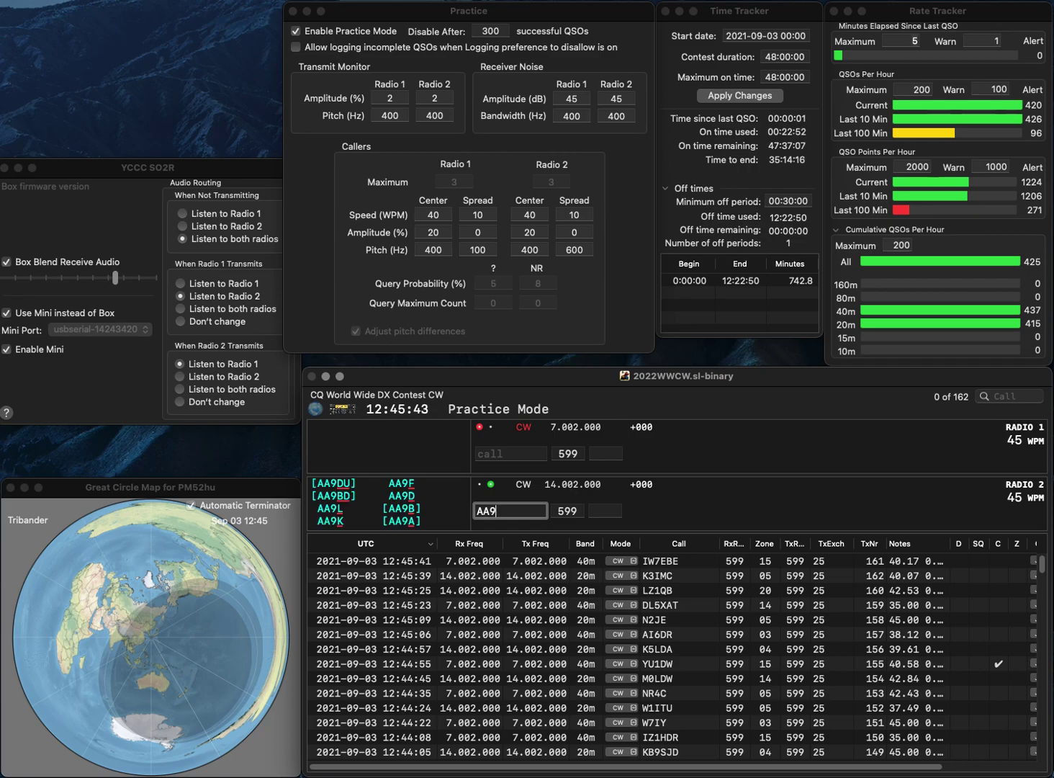
key("BackSpace")
type("F")
key("Return")
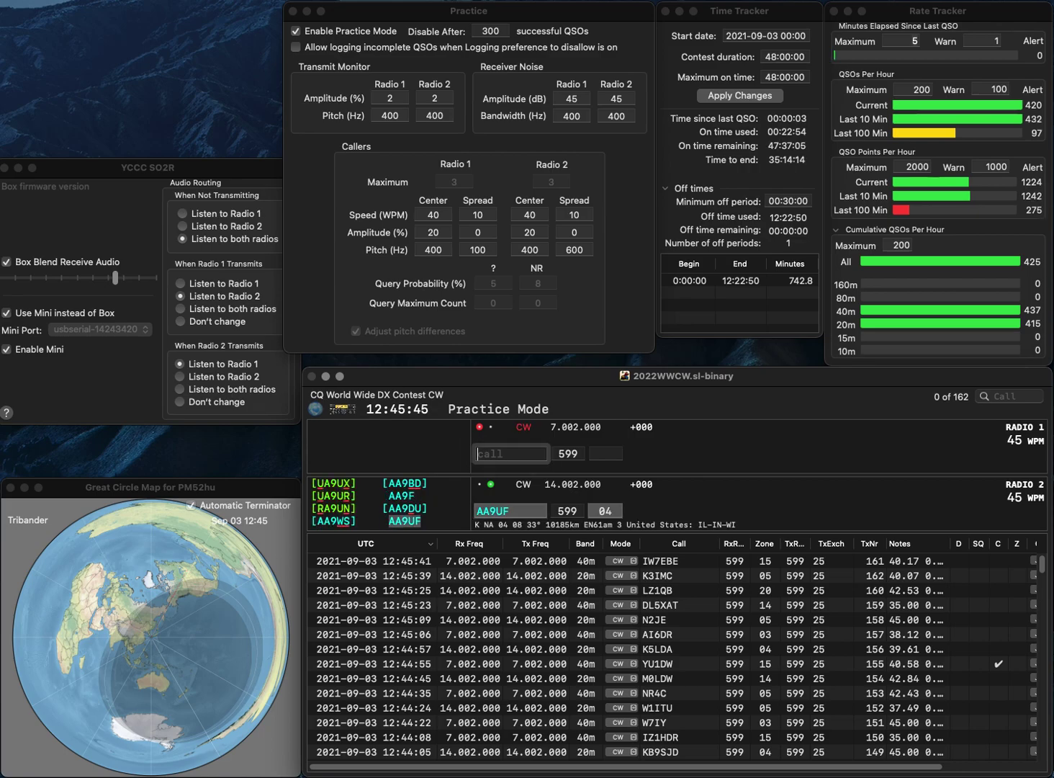
type("NA4A")
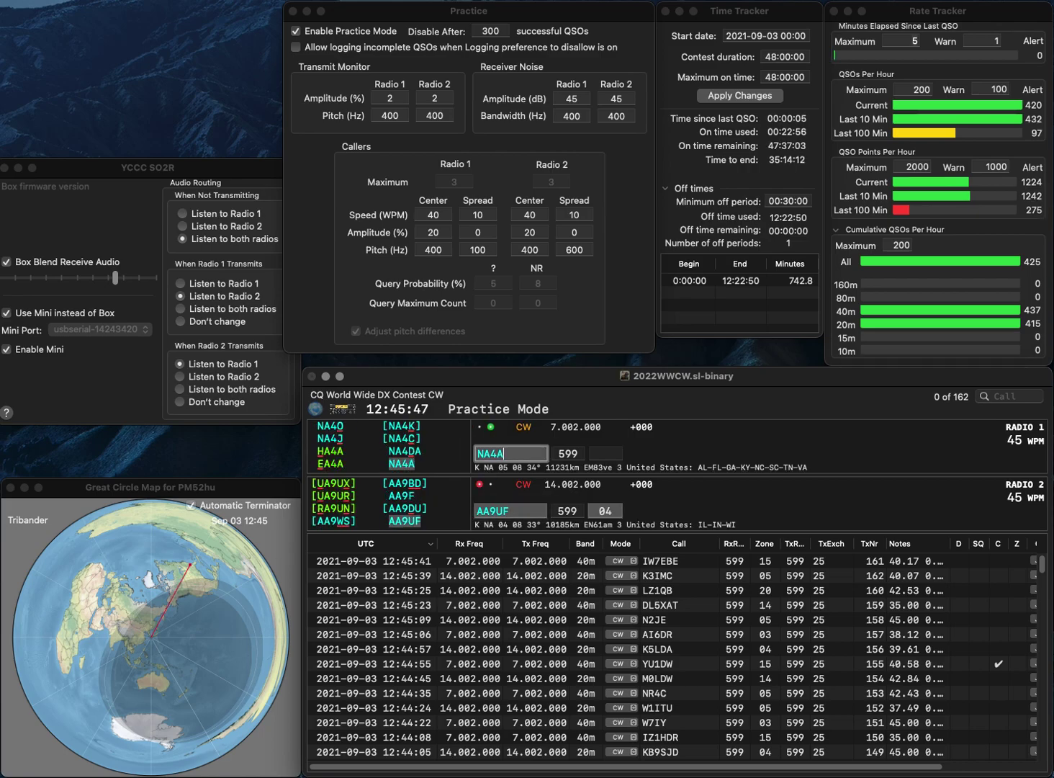
key("Return")
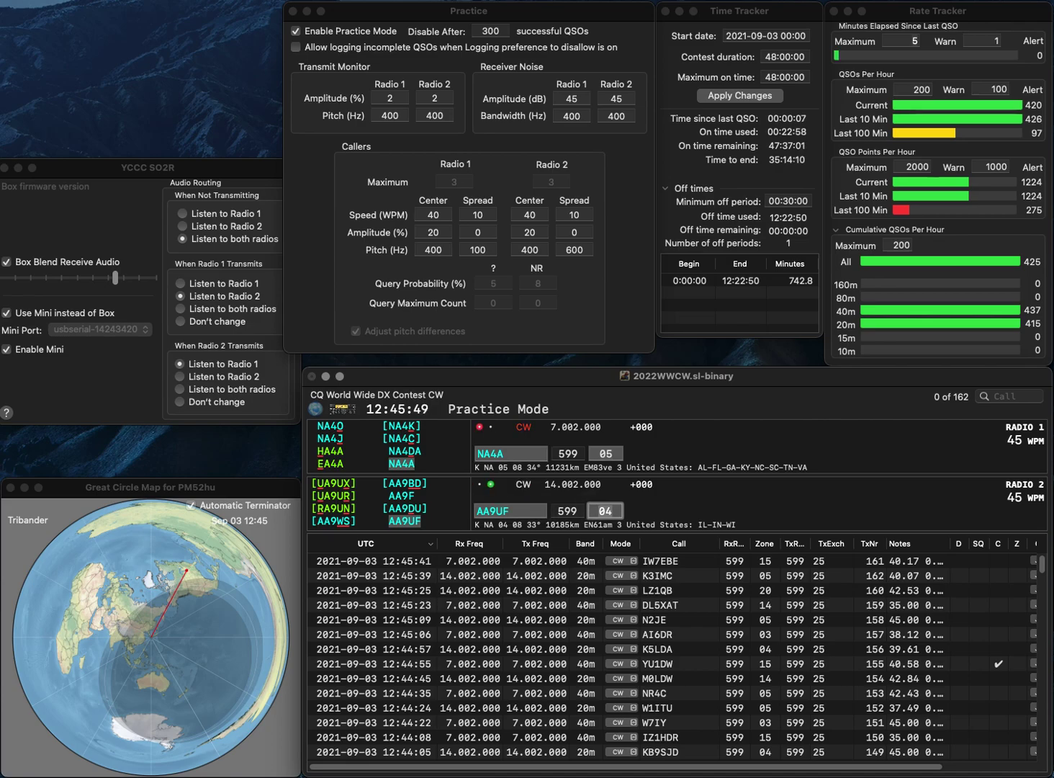
key("Return")
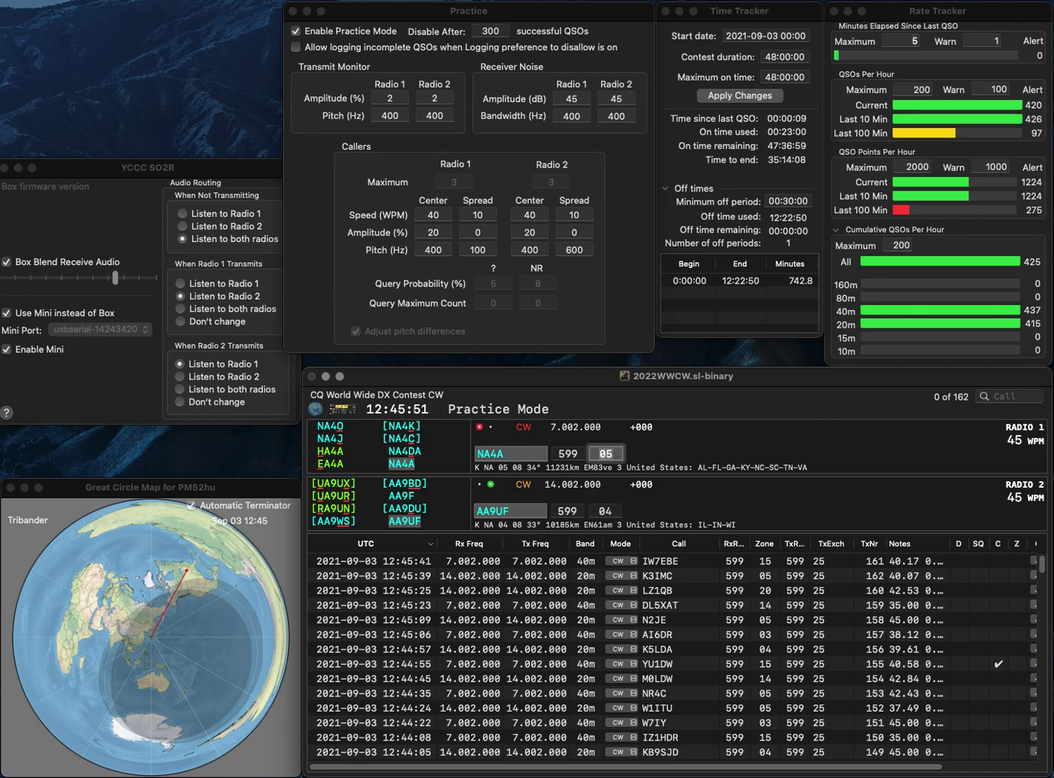
key("Return")
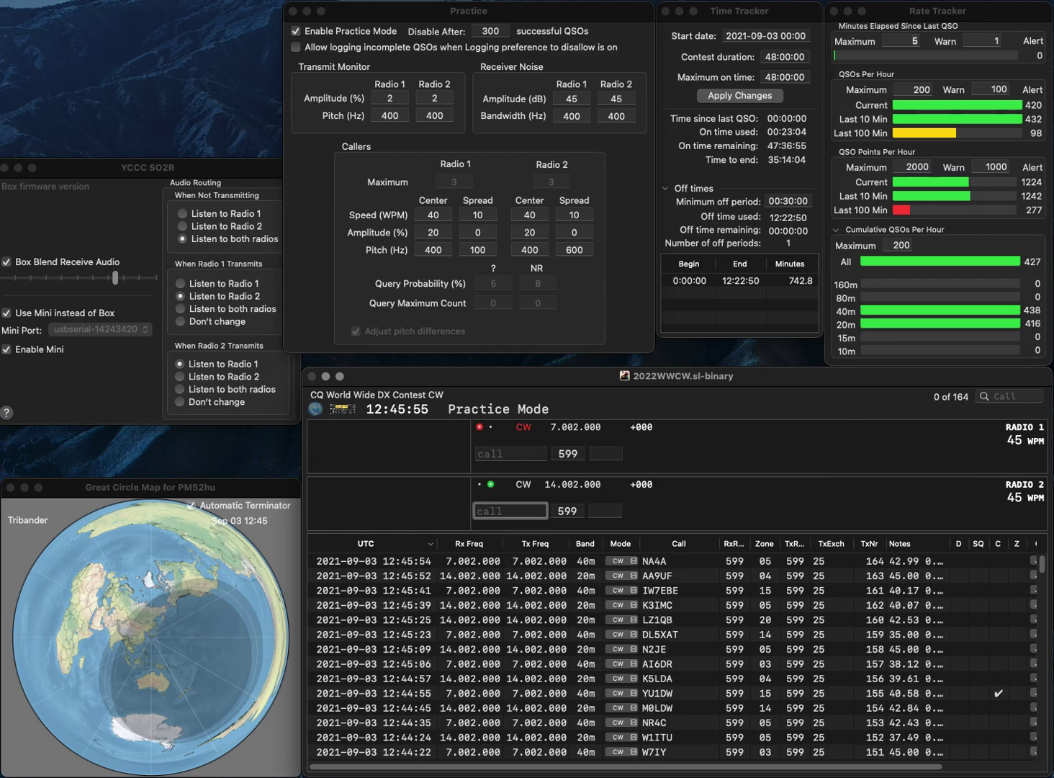
type("BG9XD")
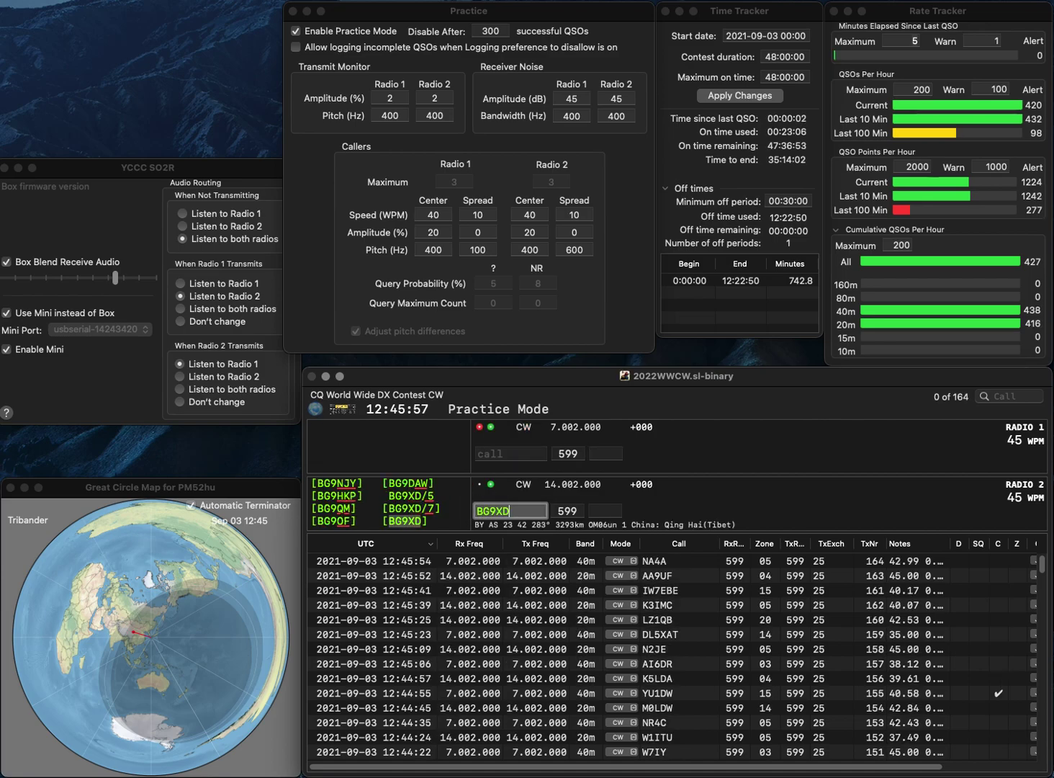
key("Return")
type("J9A")
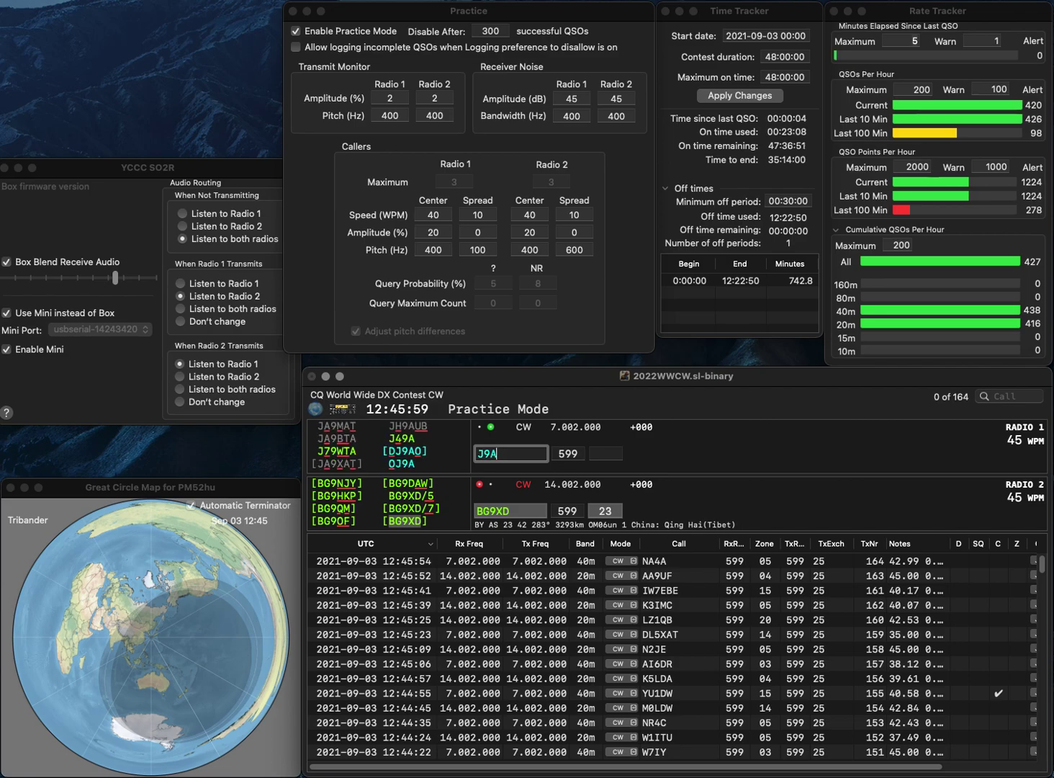
key("Home")
type("D")
key("End")
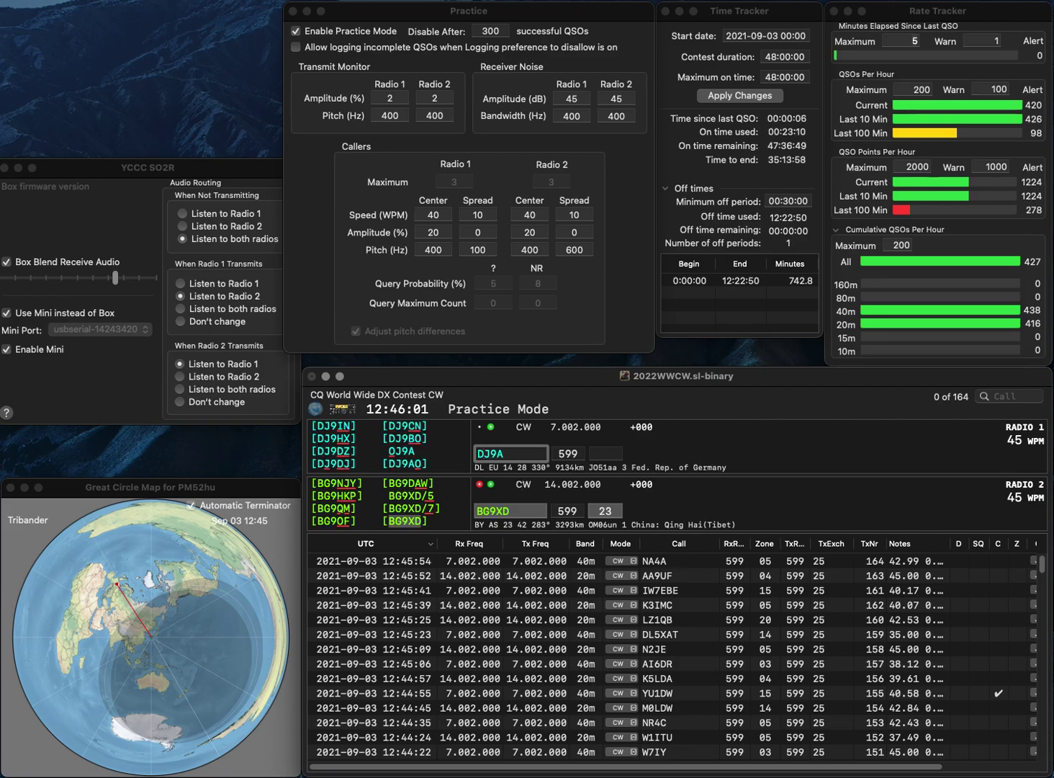
type("Z")
key("Return")
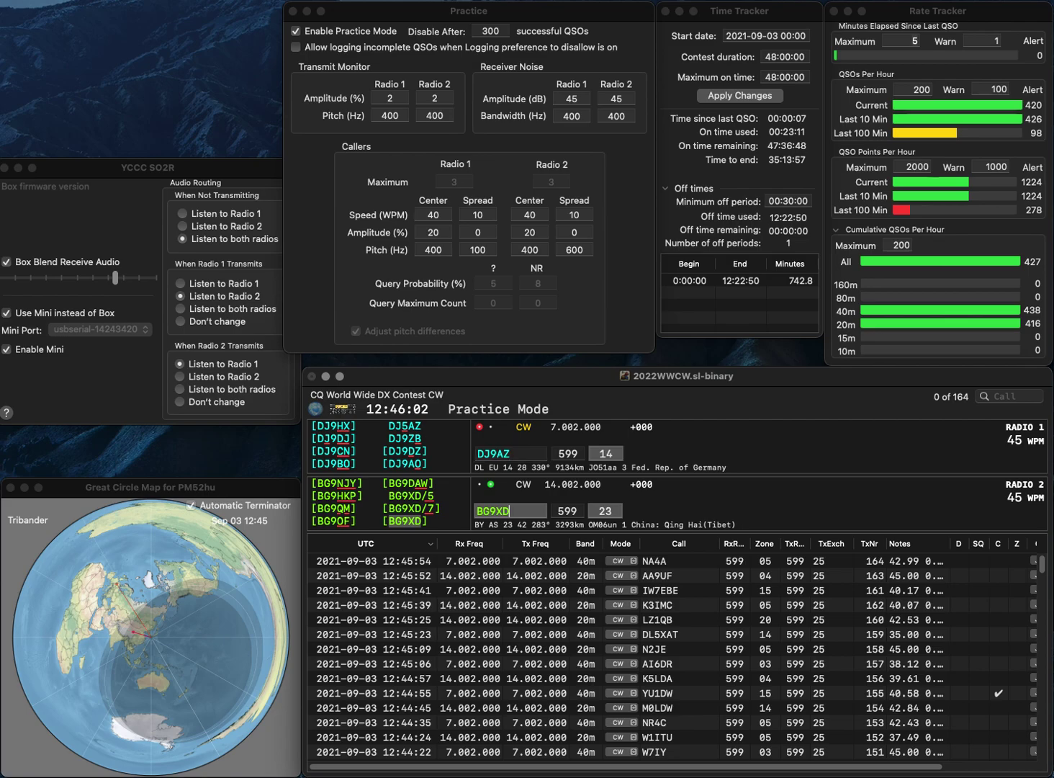
Step: Log the BG9XD contact on Radio 2, and correct the Radio 1 call sign to DJ9AO and send it
key("BackSpace")
type("O")
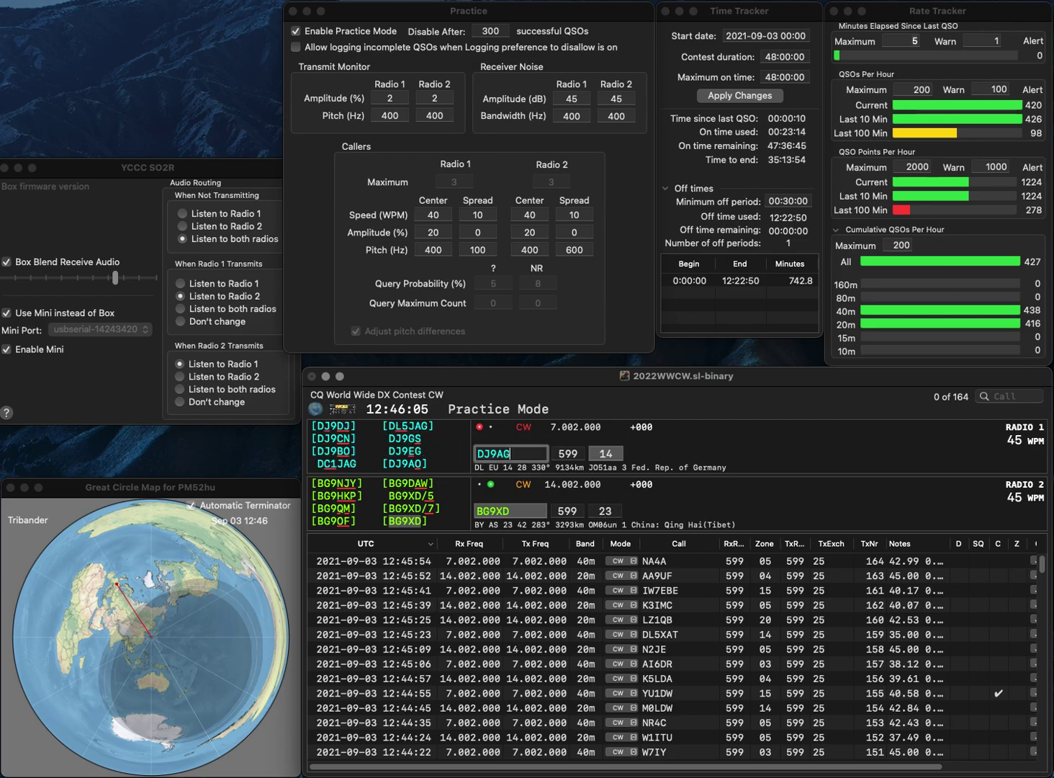
key("BackSpace")
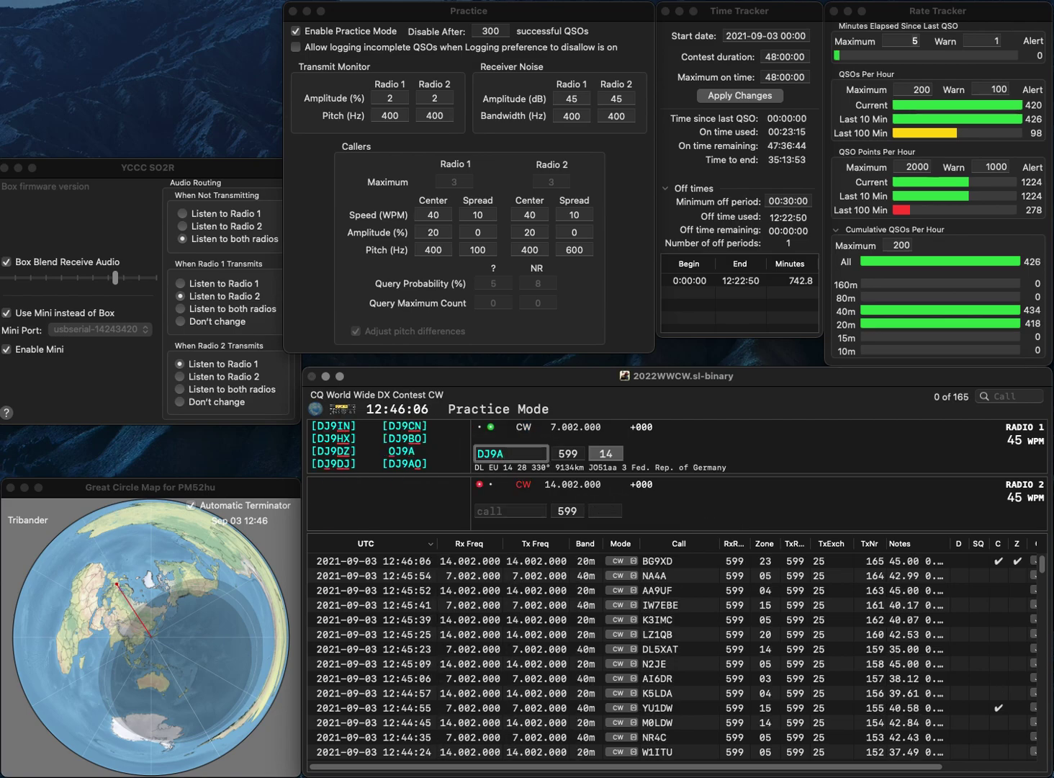
type("O")
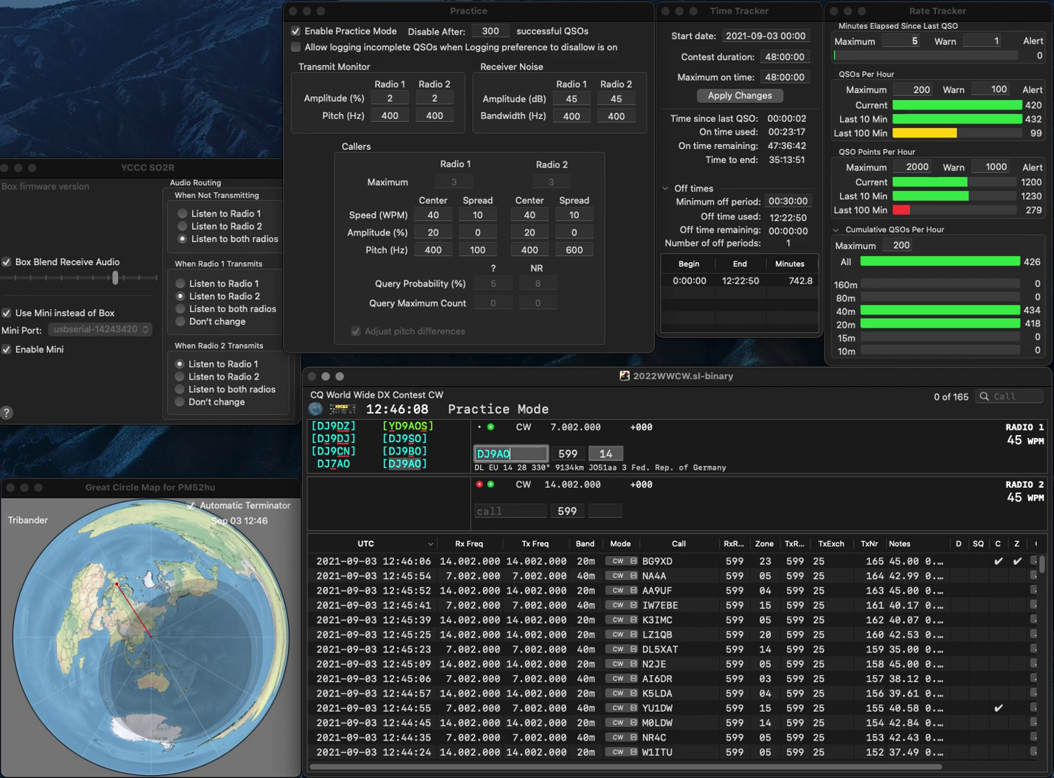
key("Return")
type("DH9JK")
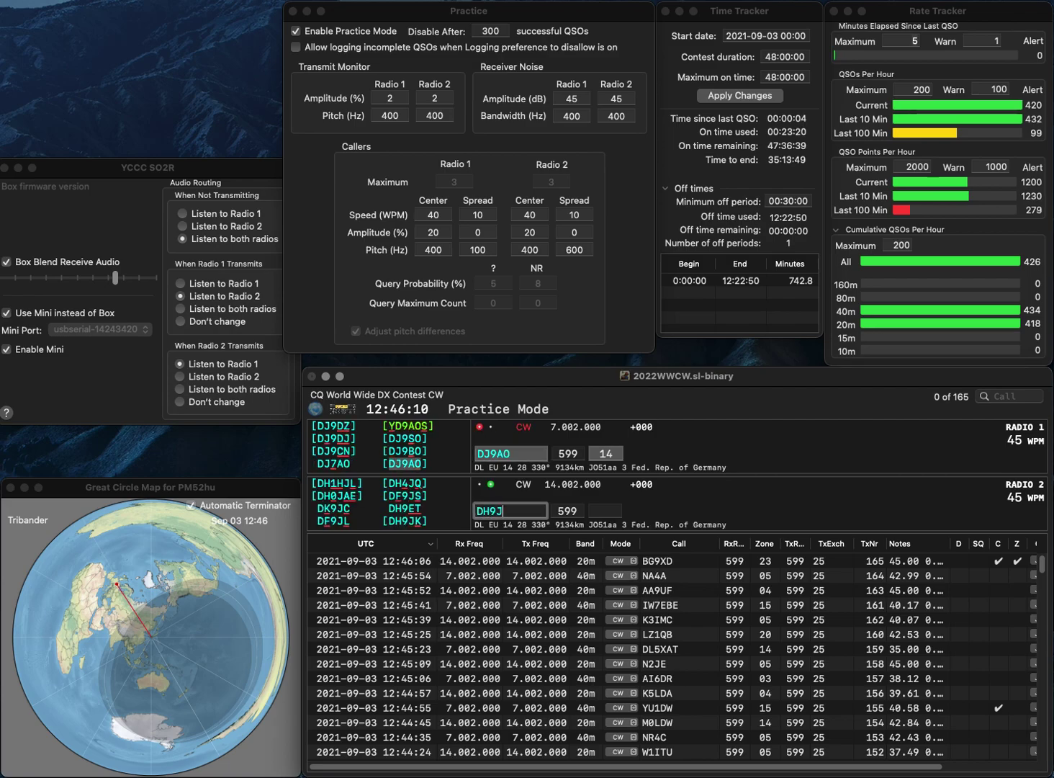
key("Return")
key("Tab")
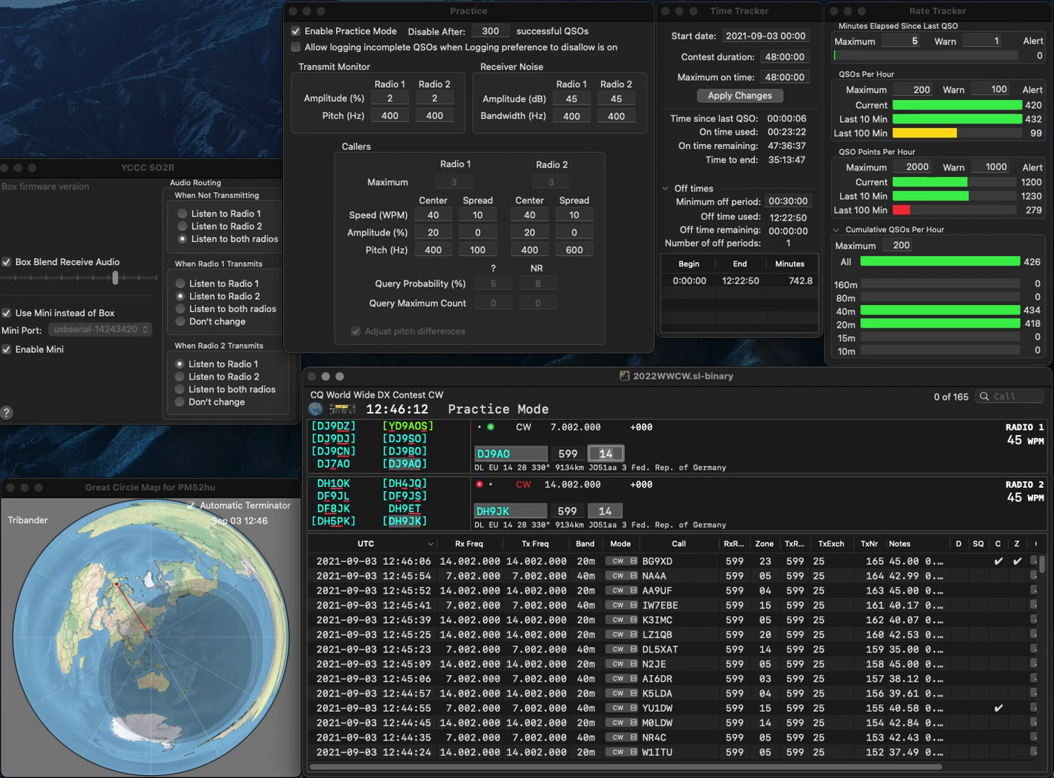
key("Return")
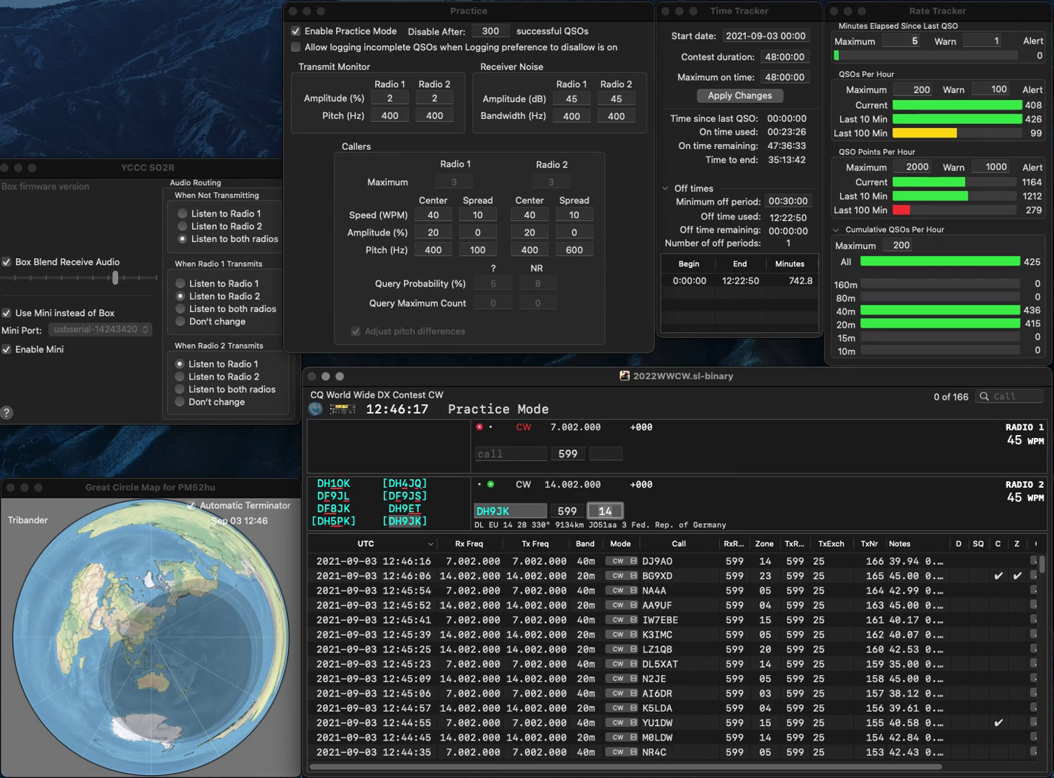
key("Return")
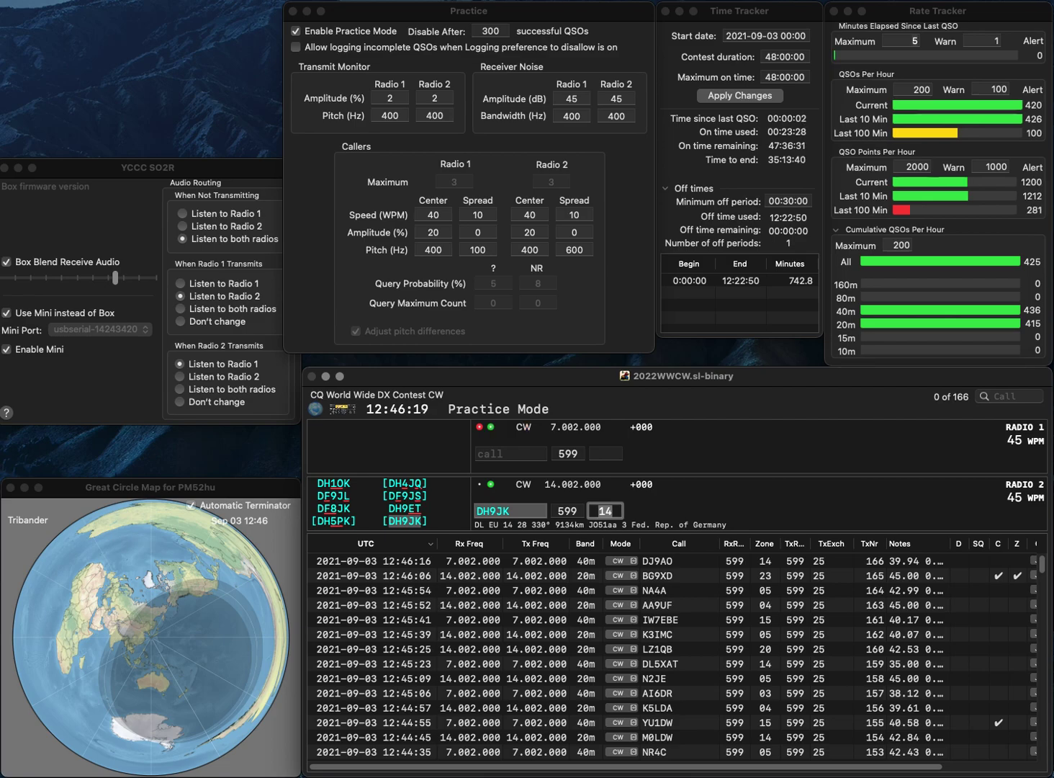
Step: Enter UA0JFD on Radio 1 and WA4LXU on Radio 2, sending the exchange to each, and log the UA0JFD contact
type("UA")
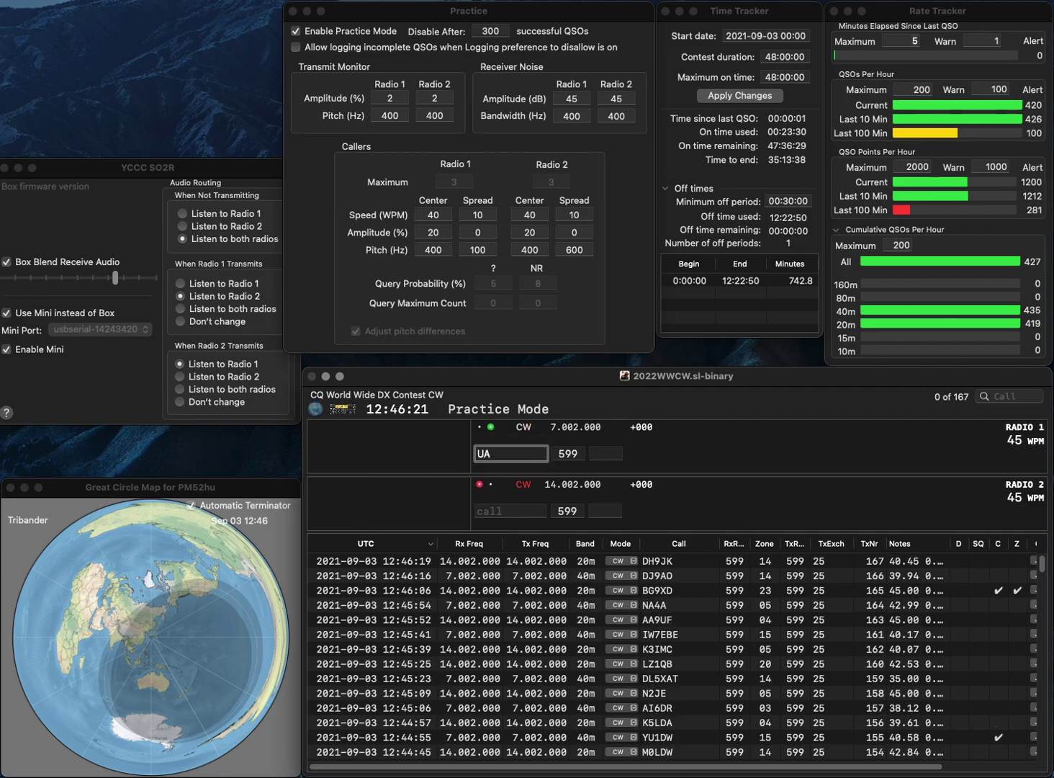
type("0JFD")
key("Return")
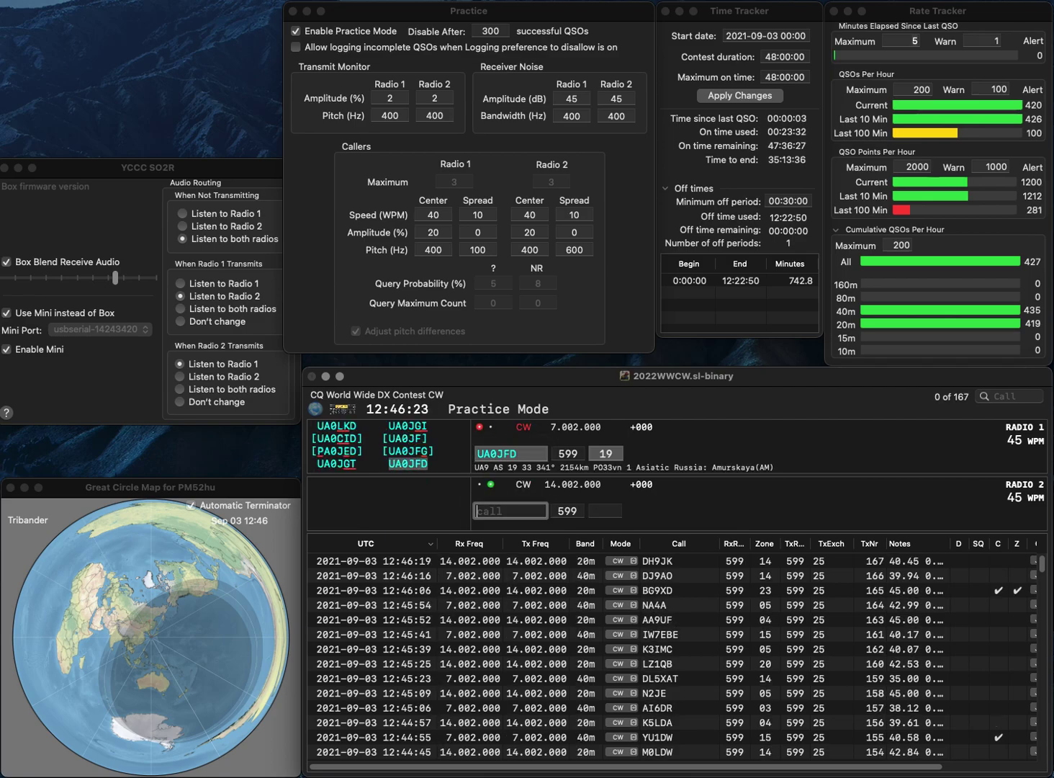
type("LXU")
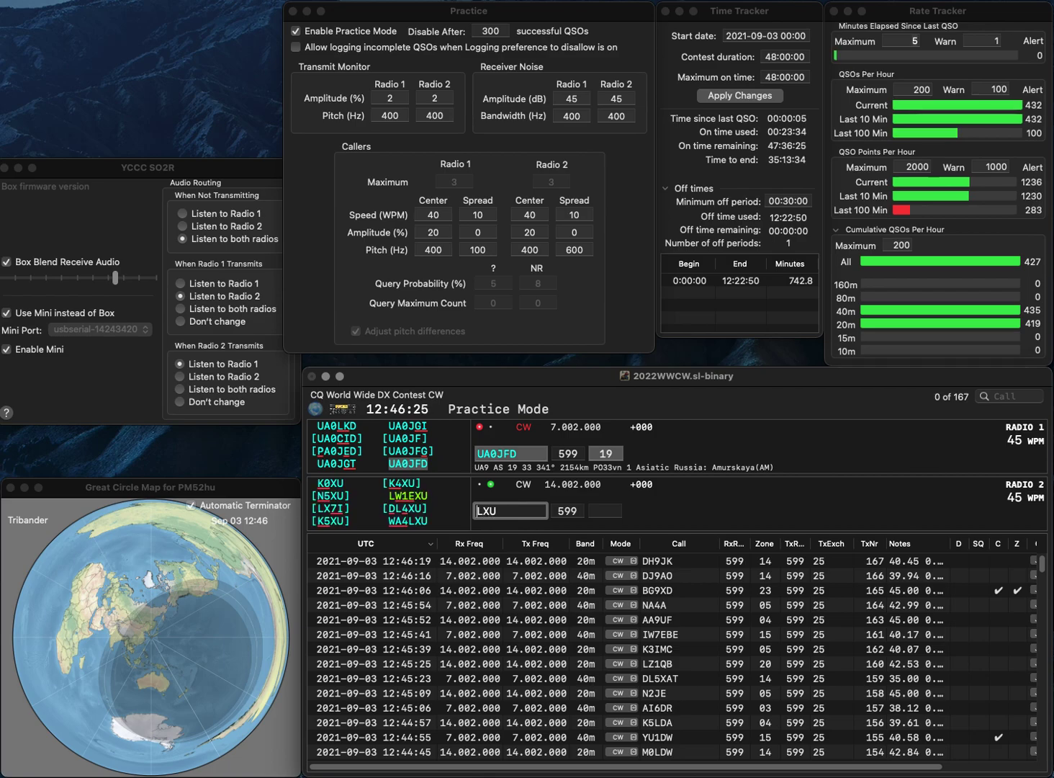
type("WA4")
key("Return")
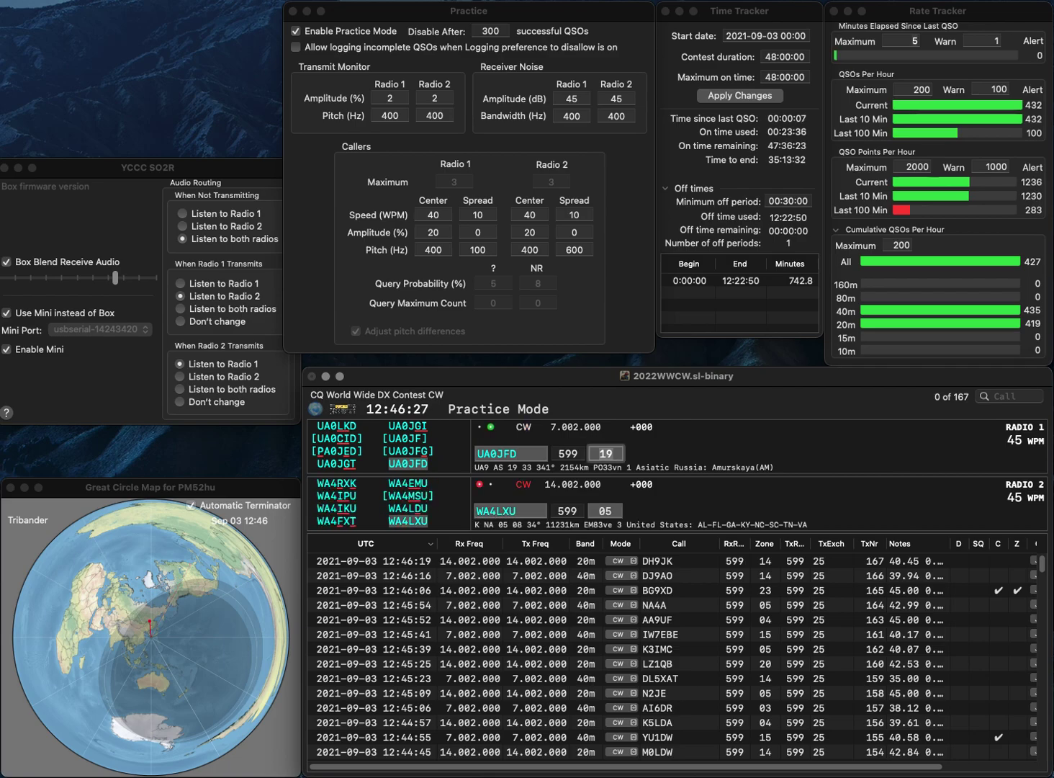
key("Return")
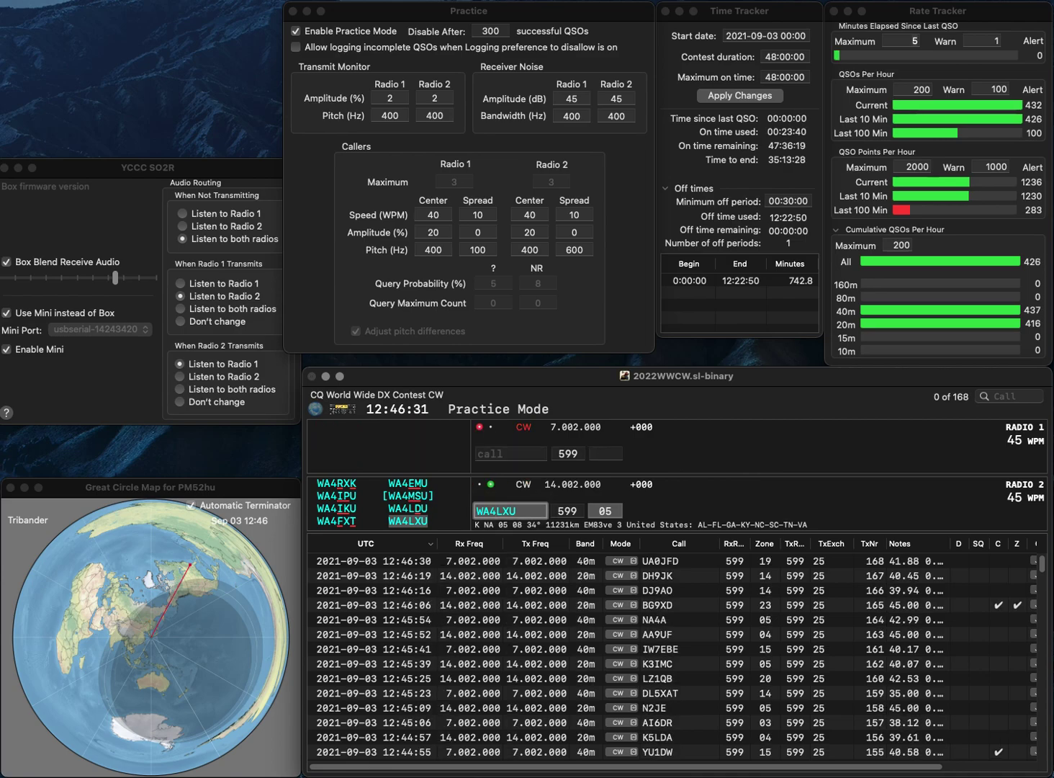
key("Left")
key("Left")
key("BackSpace")
type("J")
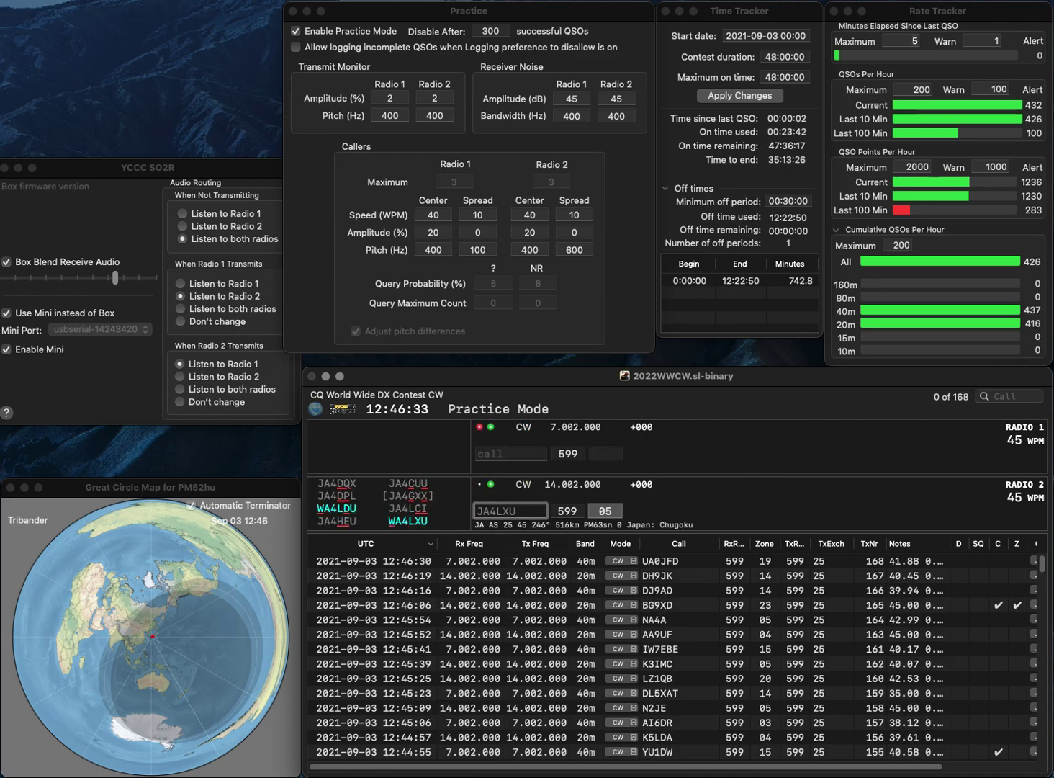
key("Right")
key("Right")
key("BackSpace")
type("3")
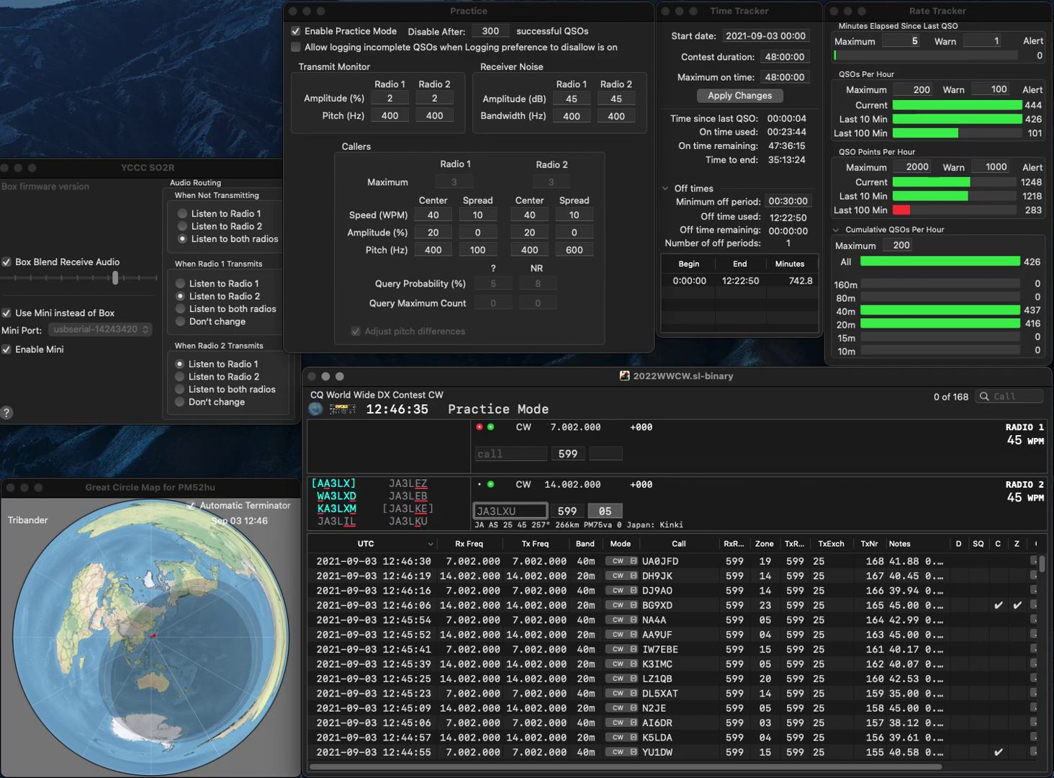
key("Delete")
type("K")
key("Return")
type("WC2K")
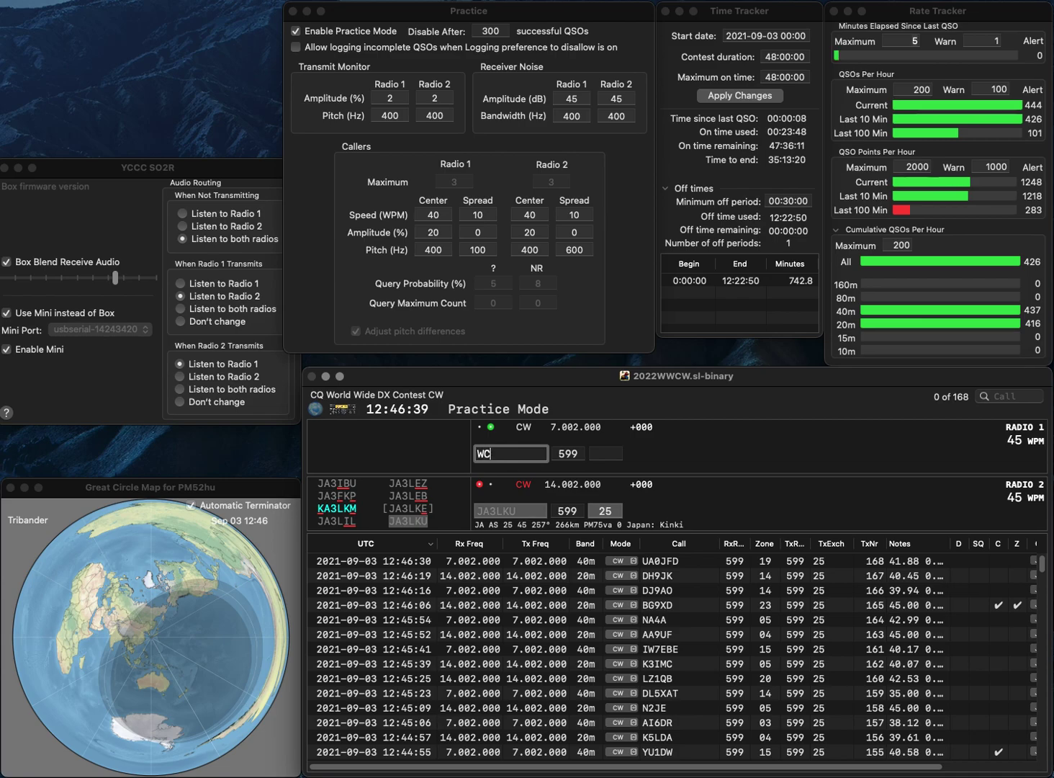
key("Return")
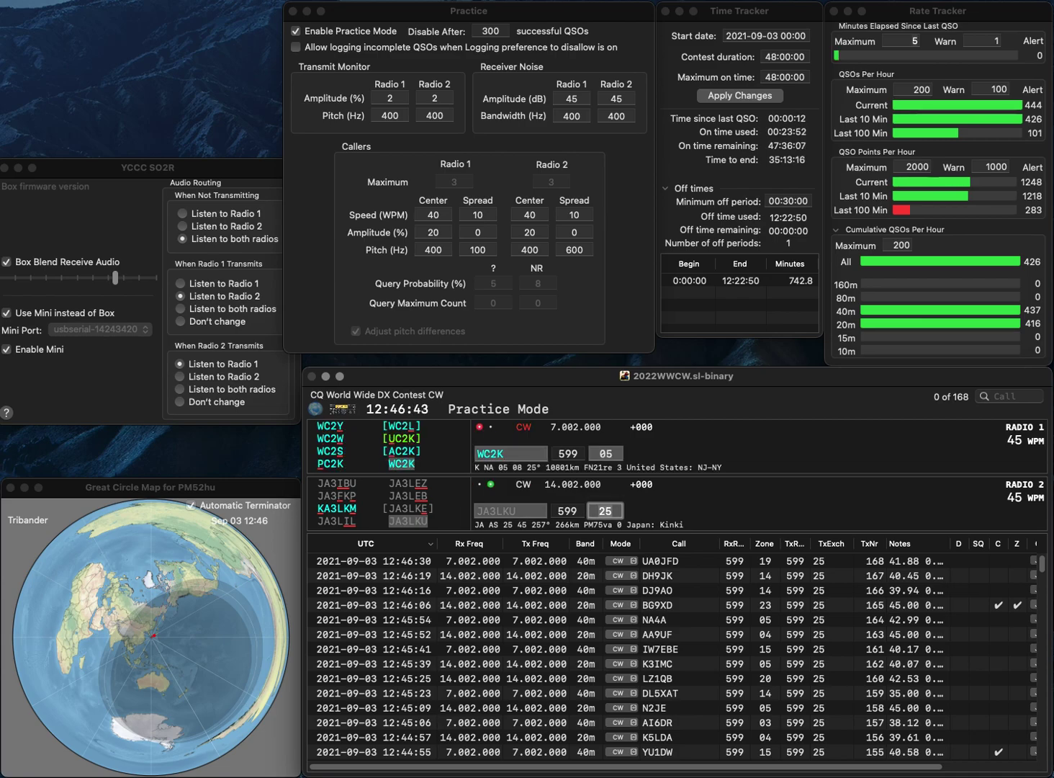
key("Return")
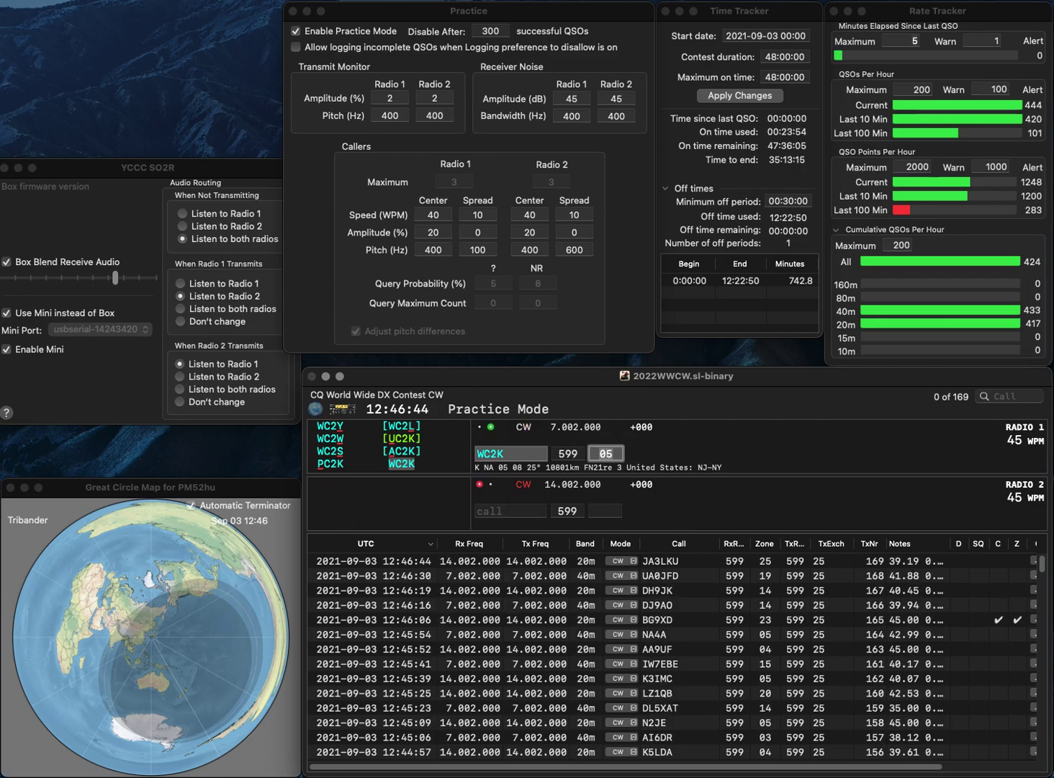
key("Return")
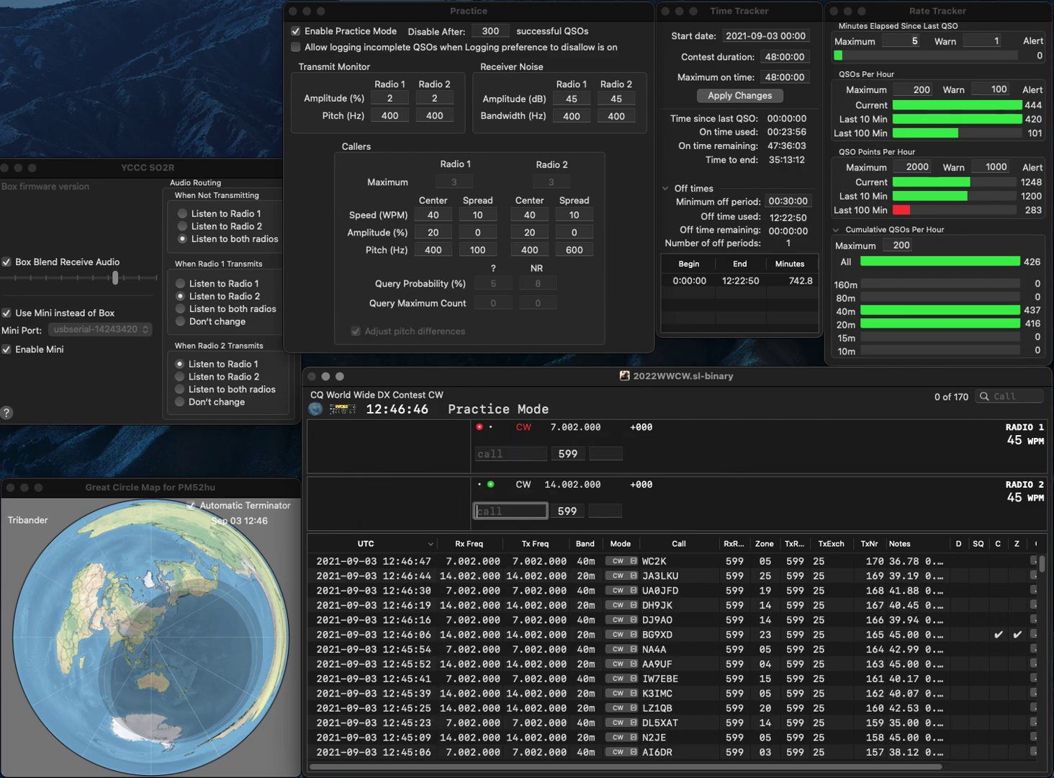
Step: Enter JA1TJS on Radio 2 and K8JDA on Radio 1, sending the exchange to each caller
type("JA1TJS")
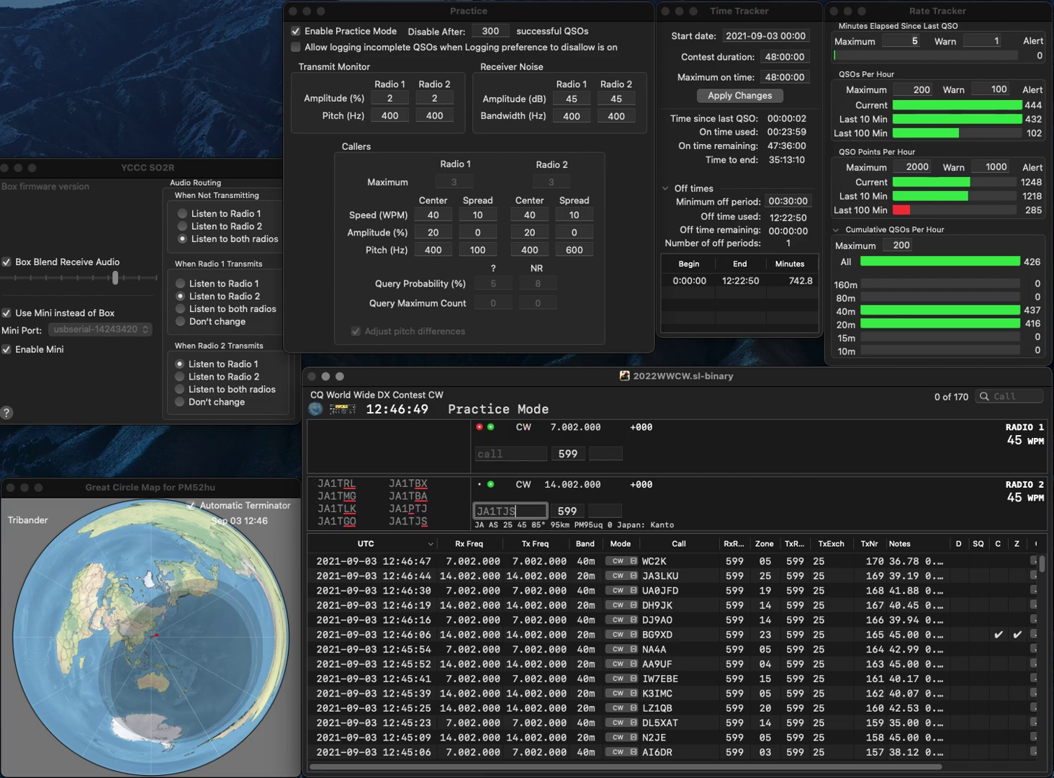
key("Return")
type("8JDA")
key("super+Left")
type("K")
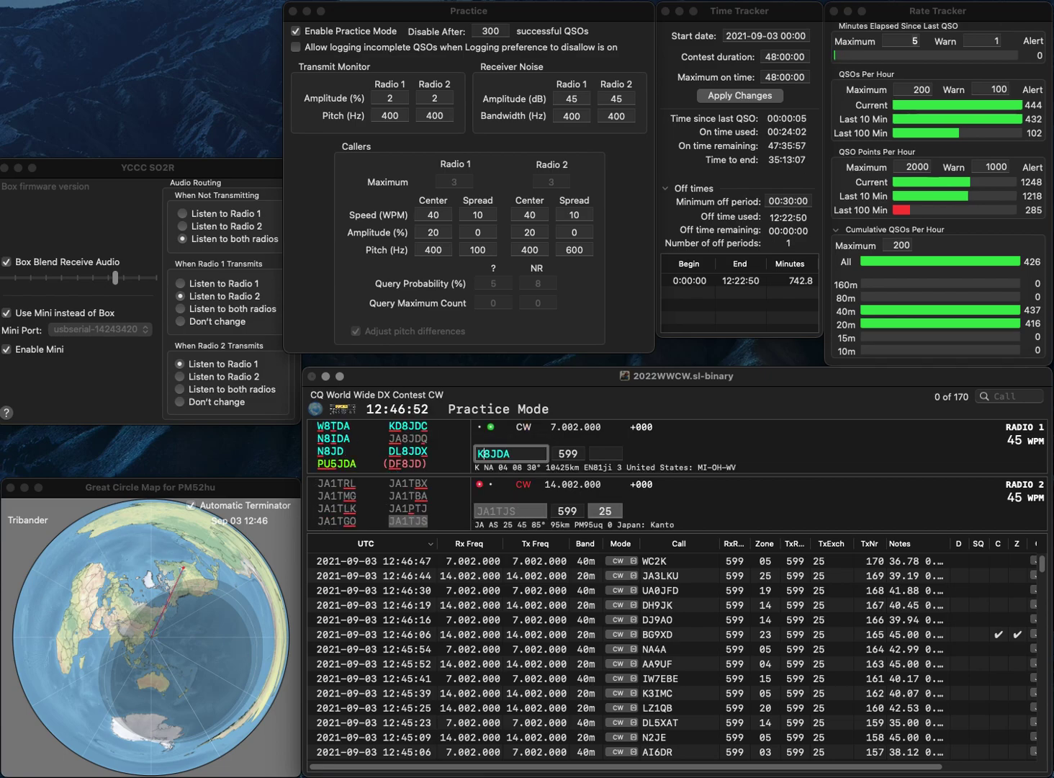
key("Return")
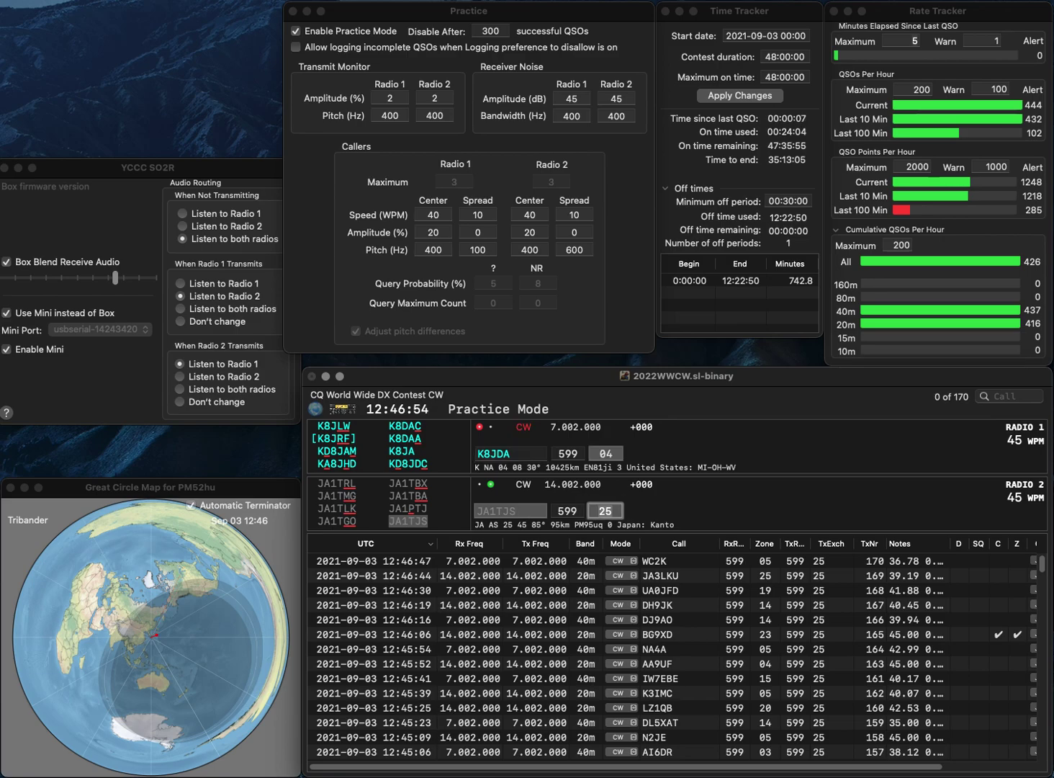
key("Return")
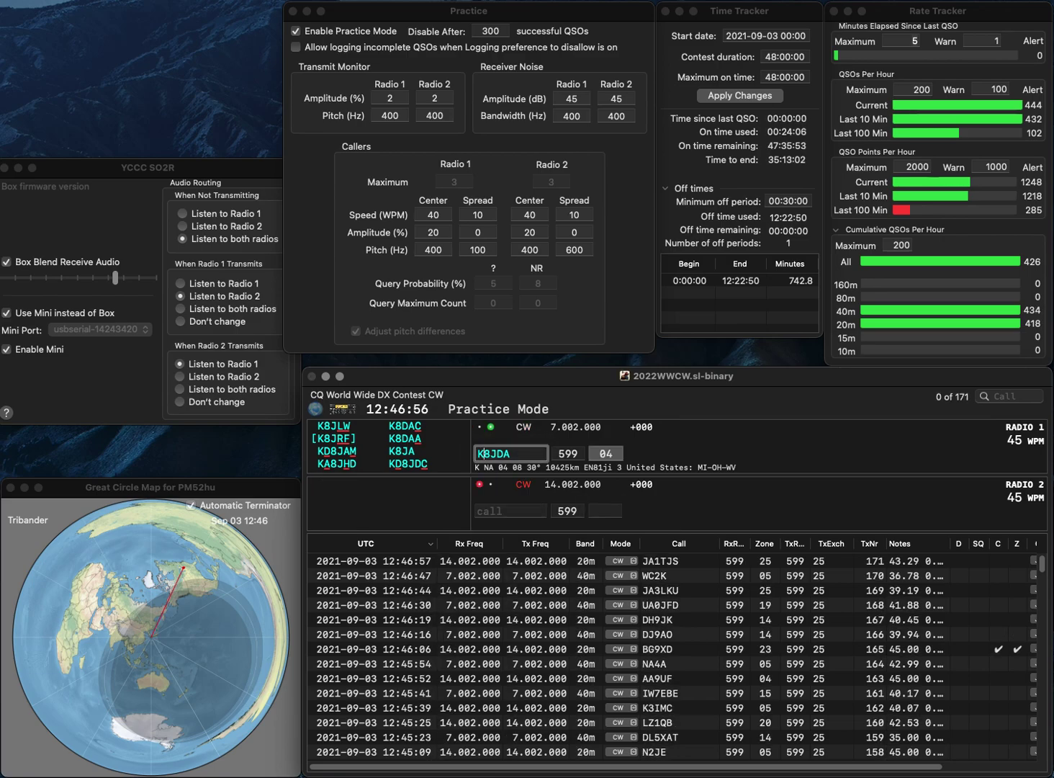
key("BackSpace")
type("7")
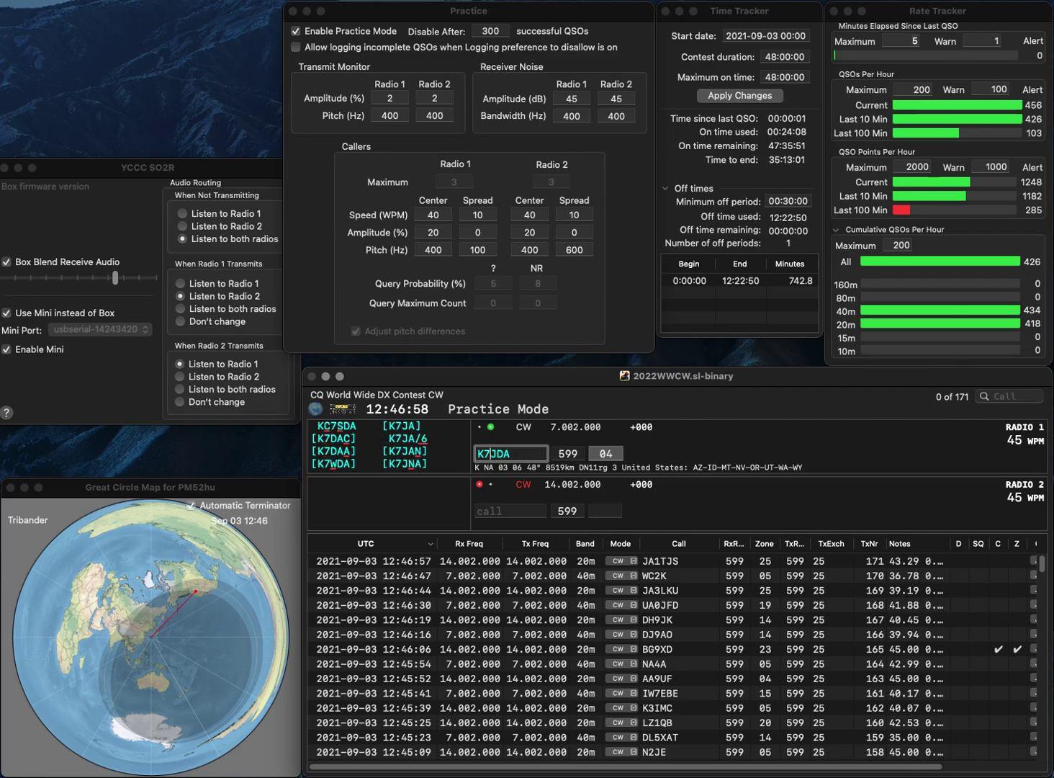
key("BackSpace")
type("W")
key("Return")
type("4RAK")
key("Home")
type("DL")
key("Return")
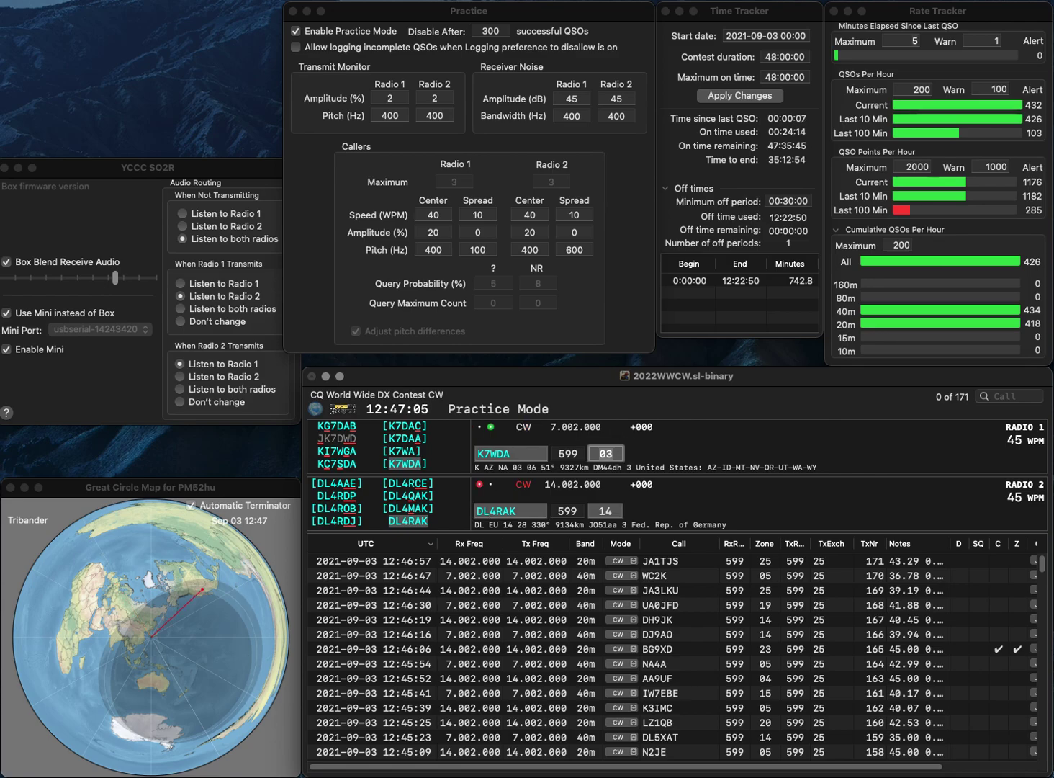
key("Return")
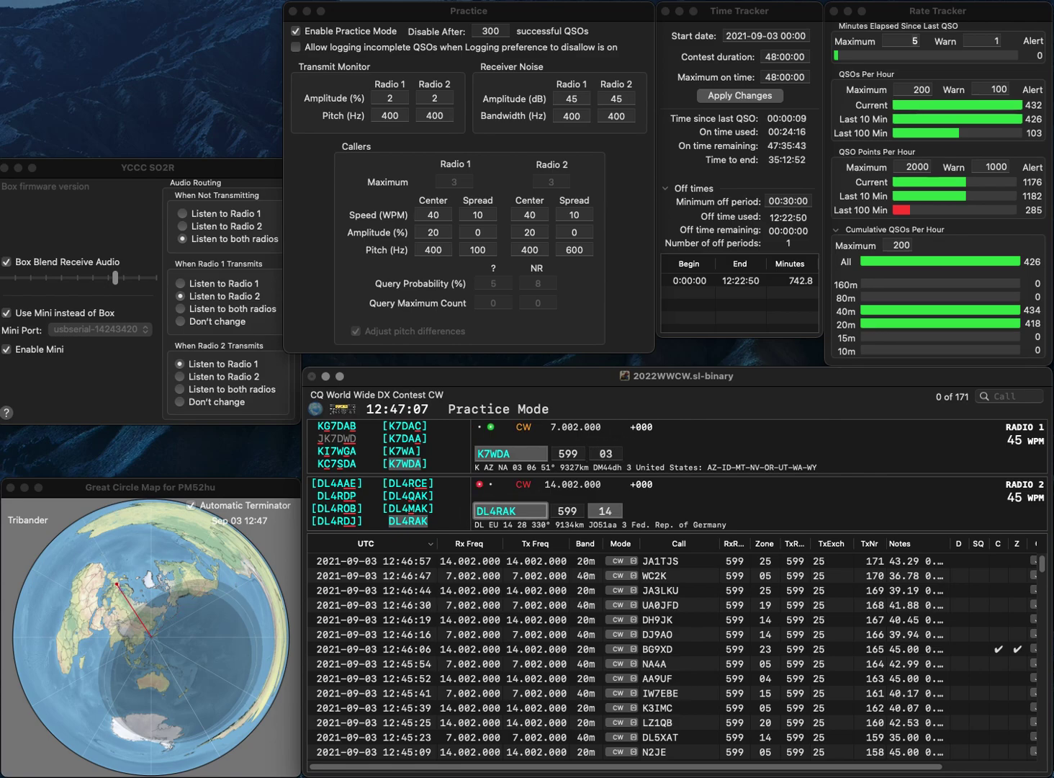
key("Return")
type("N4LA")
key("Return")
type("N4EB")
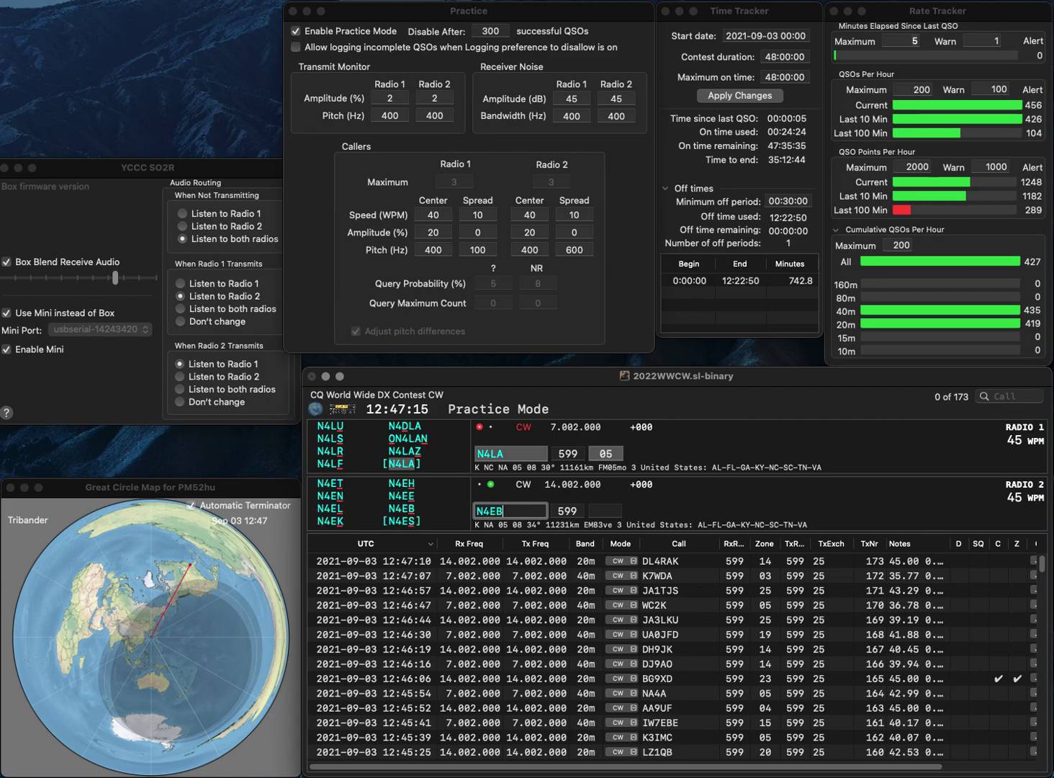
key("Return")
key("Return")
key("Tab")
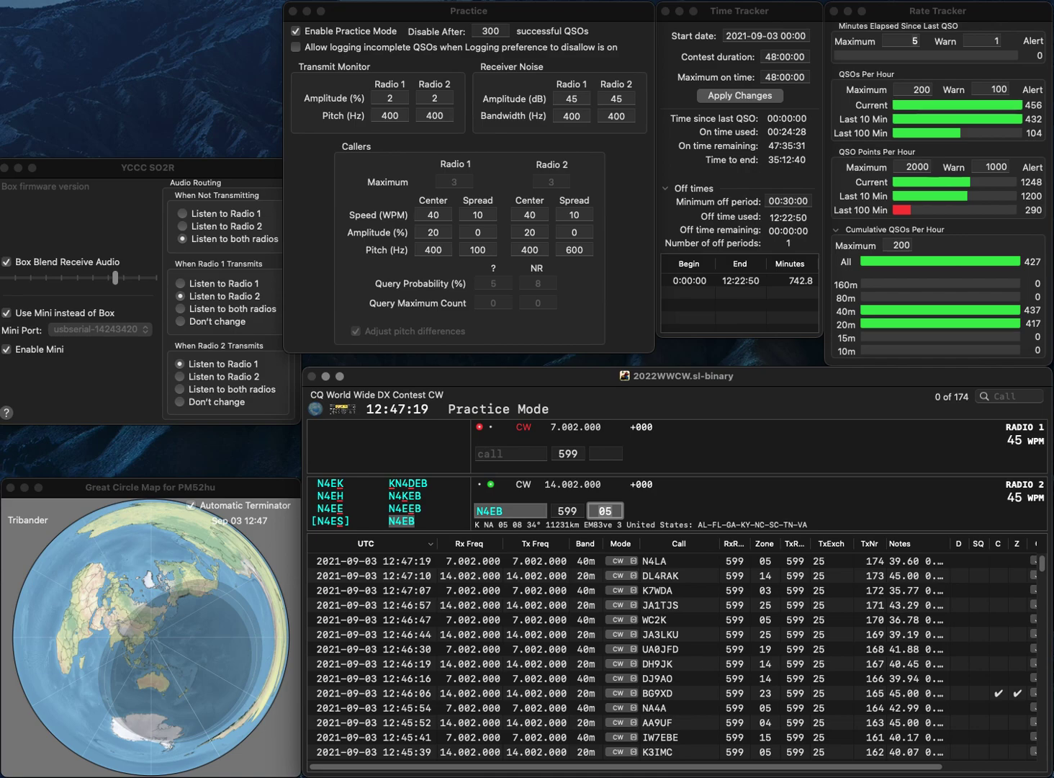
Step: Correct the Radio 2 call sign to N4EED and send it
key("BackSpace")
type("ED")
key("Return")
type("5MMW")
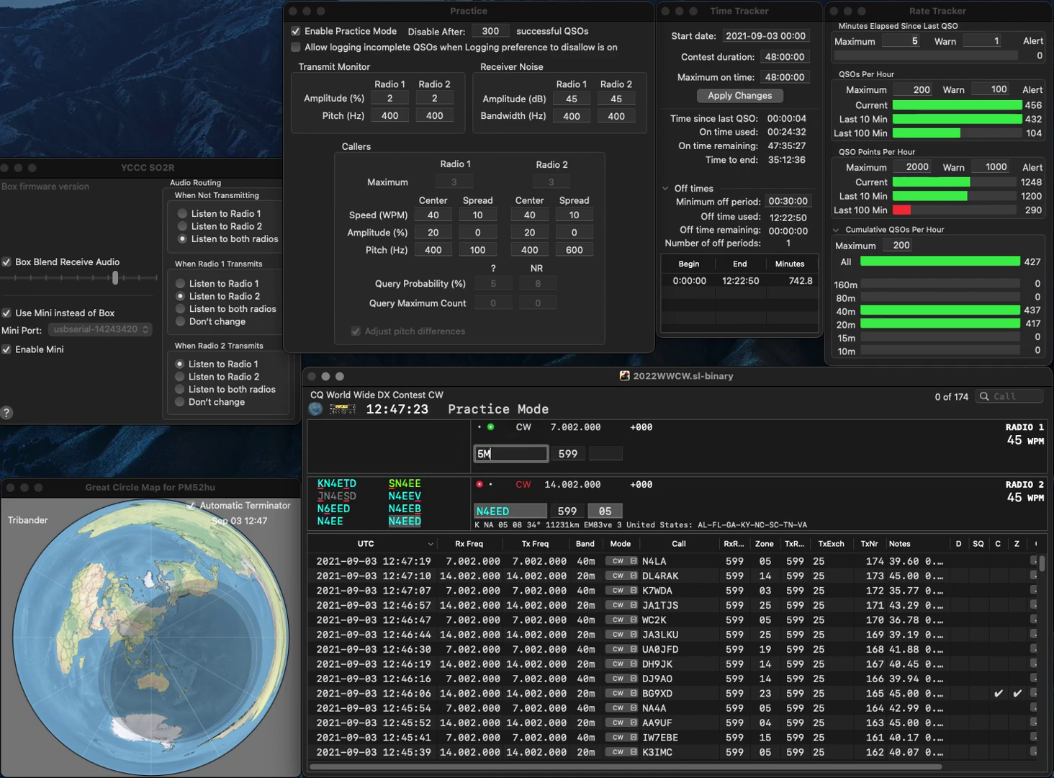
key("Home")
type("W")
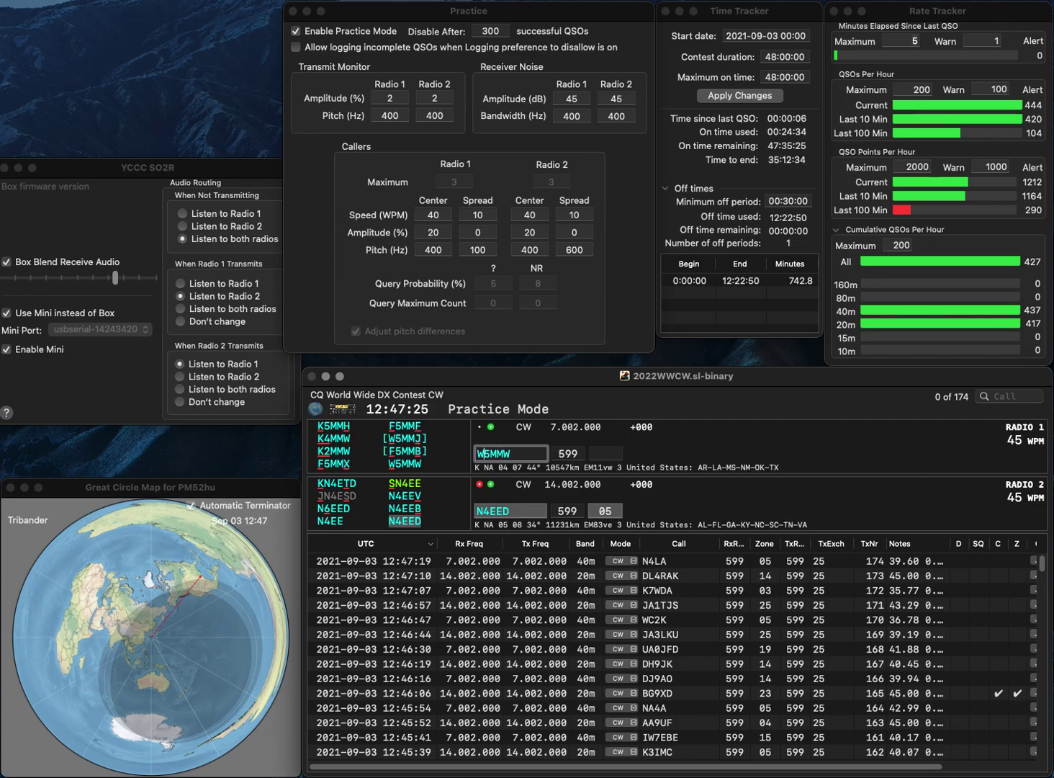
key("Return")
key("Up")
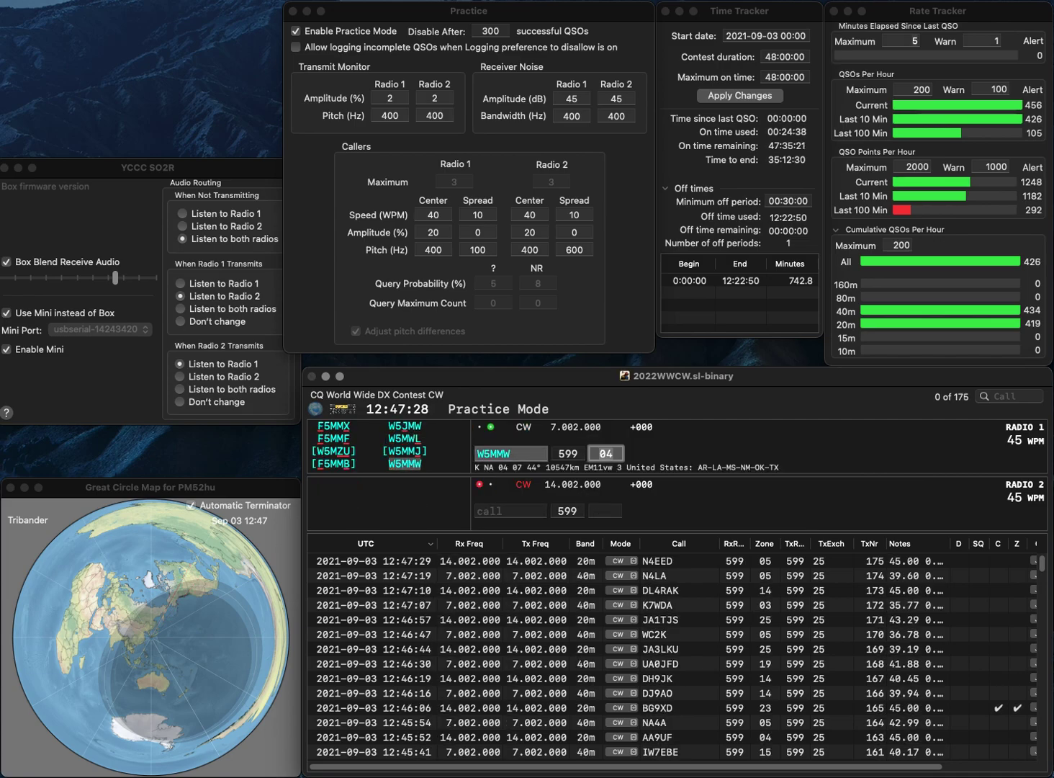
key("Return")
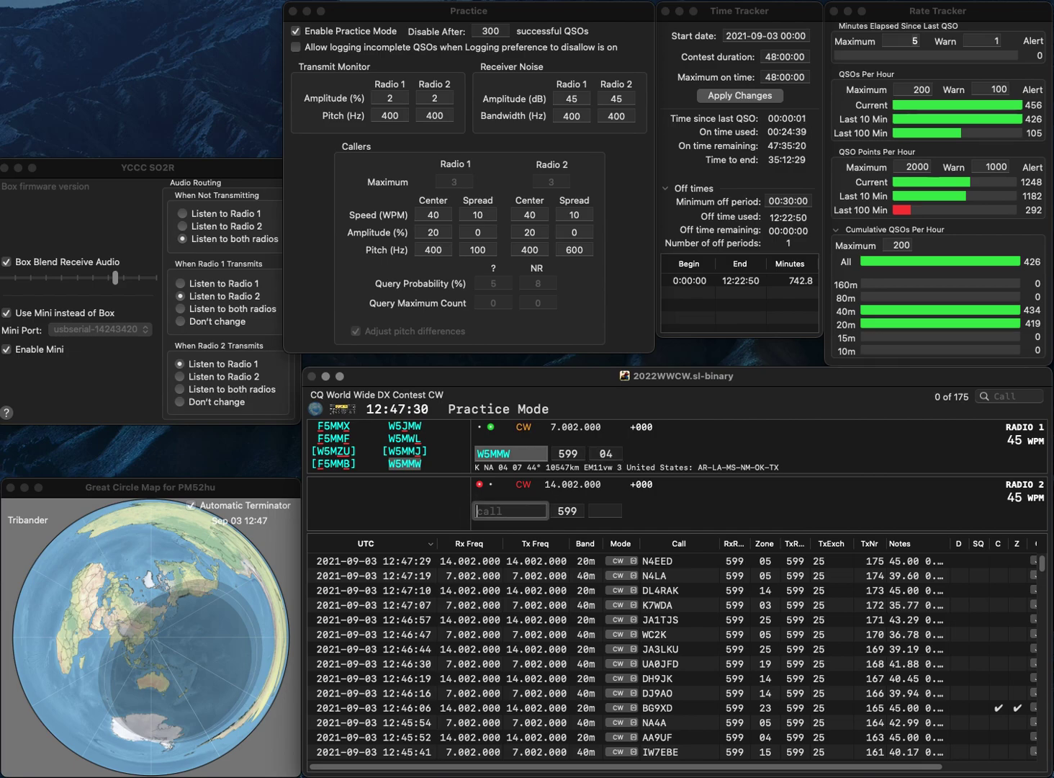
Step: Work and log PY2EL on Radio 2 while sending the partial call DAOV on Radio 1
type("PY")
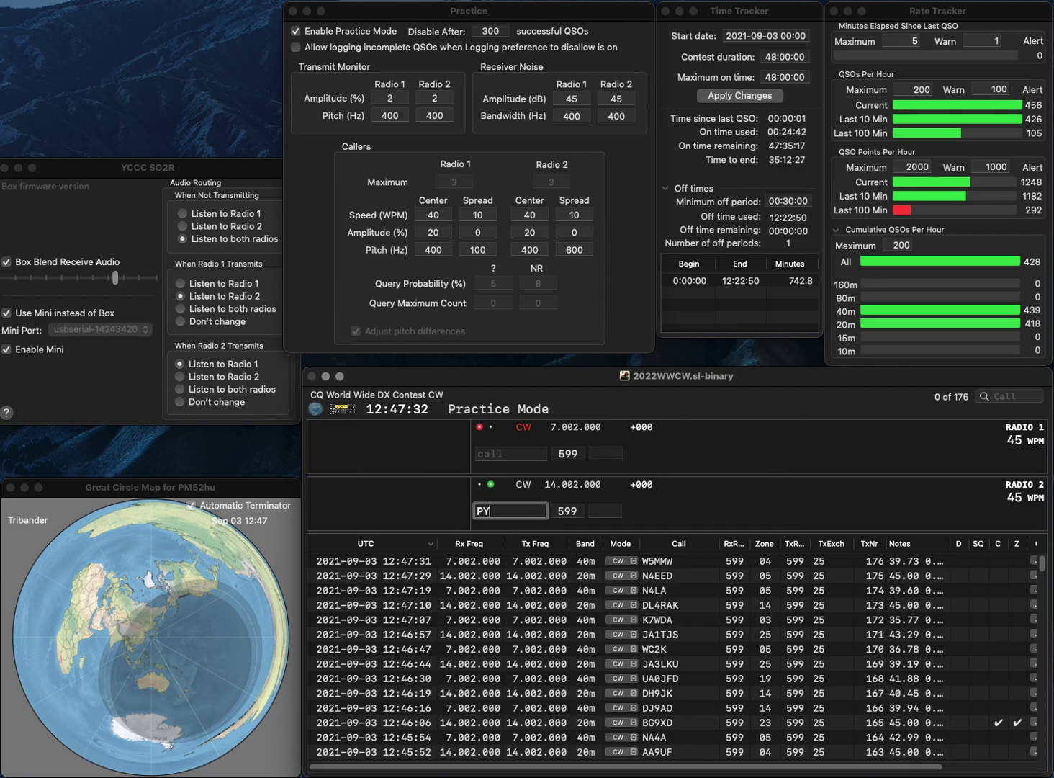
type("2EL")
key("Return")
type("DAOV")
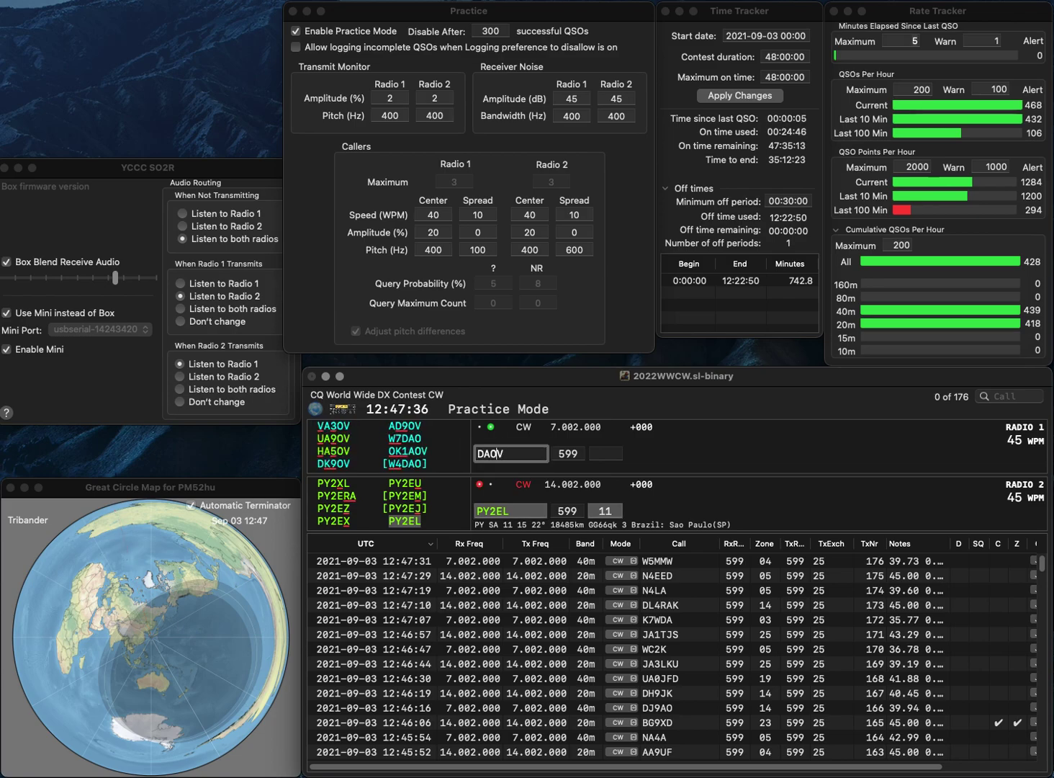
key("Return")
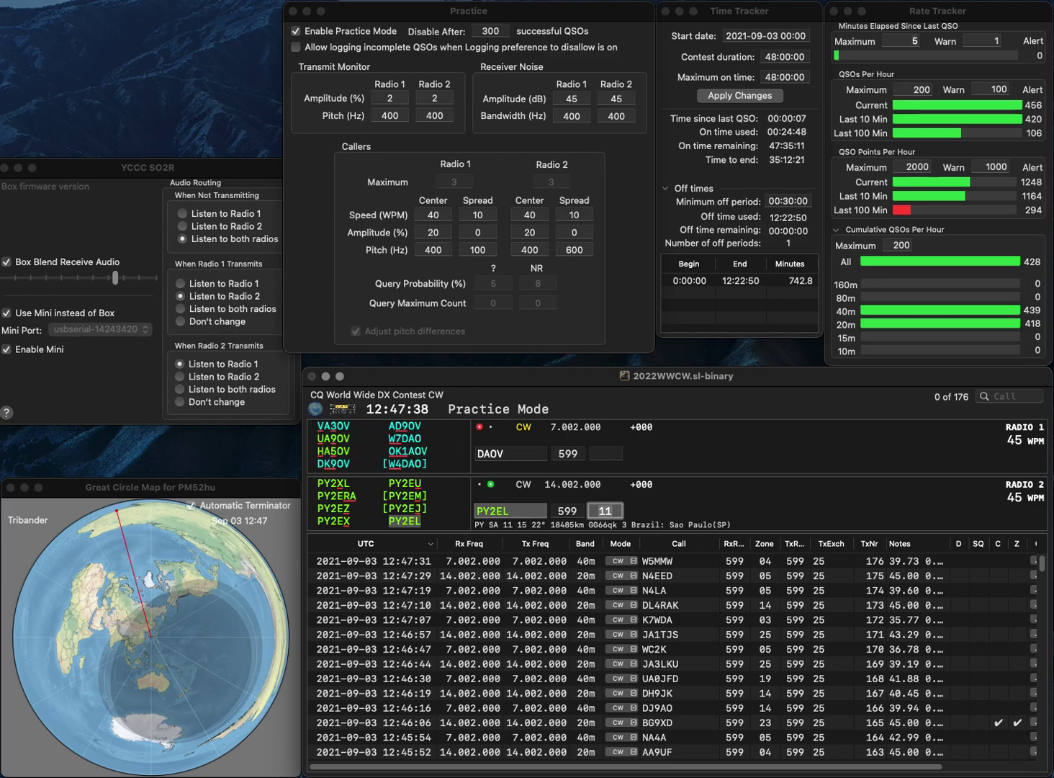
key("Return")
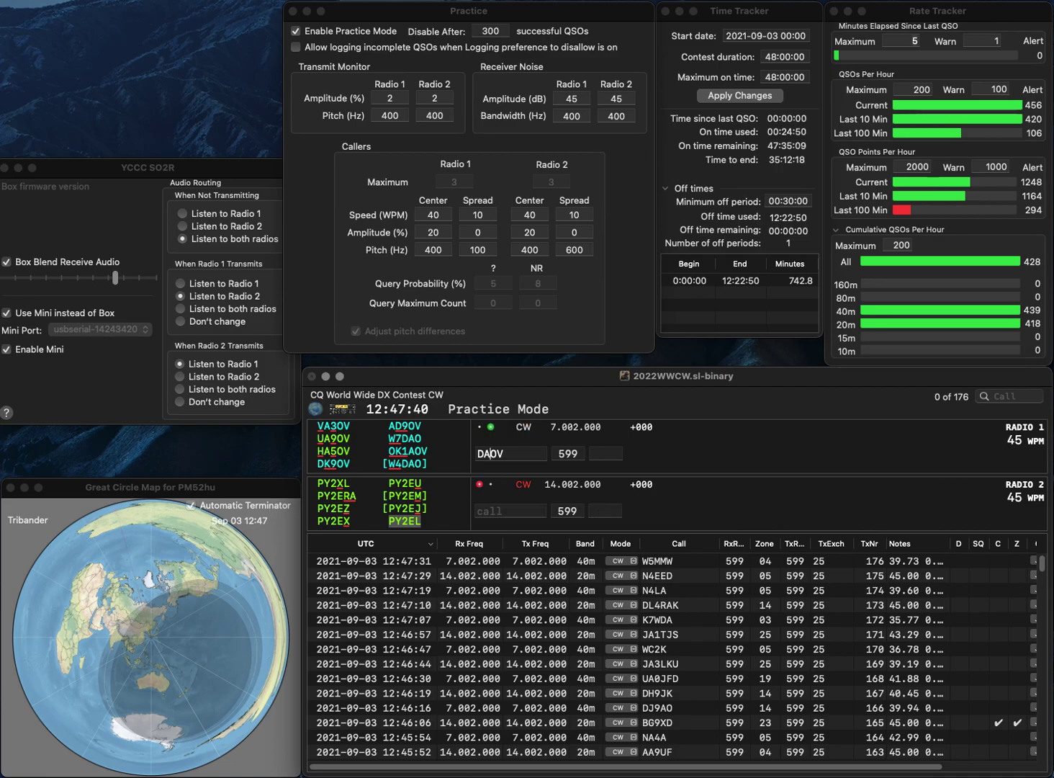
Step: Correct the Radio 1 call sign to HA5OV and send its exchange
key("Left")
key("Left")
type("5")
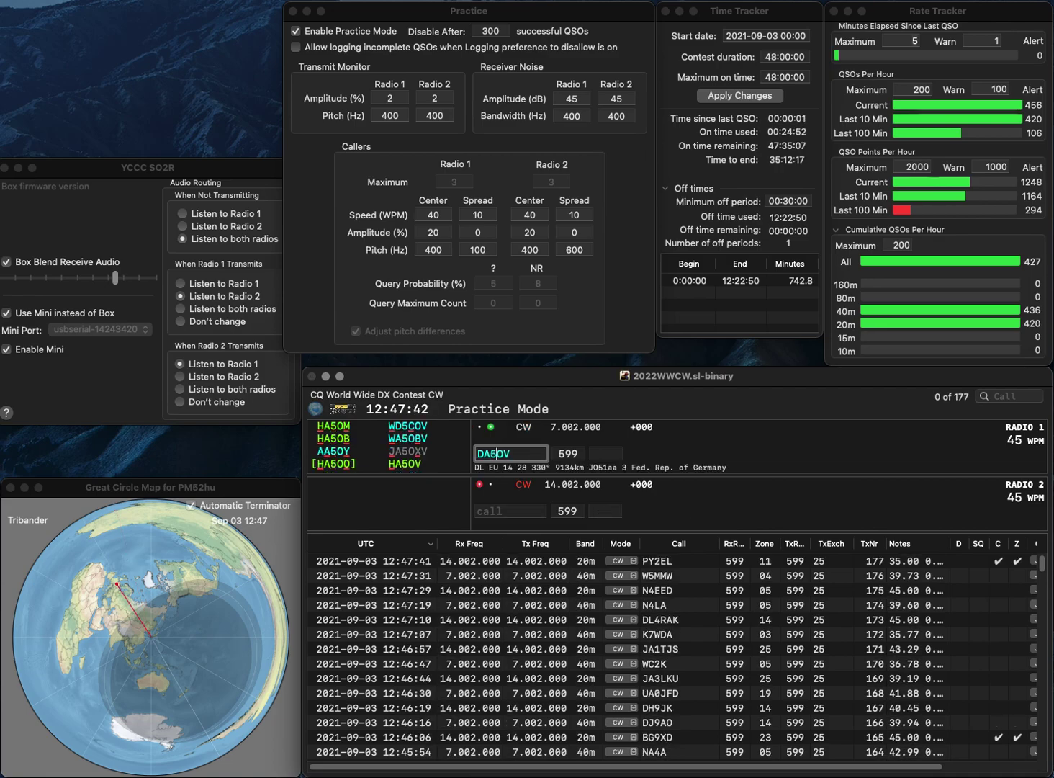
key("Left")
key("Left")
key("Left")
key("Delete")
type("H")
key("Return")
type("4")
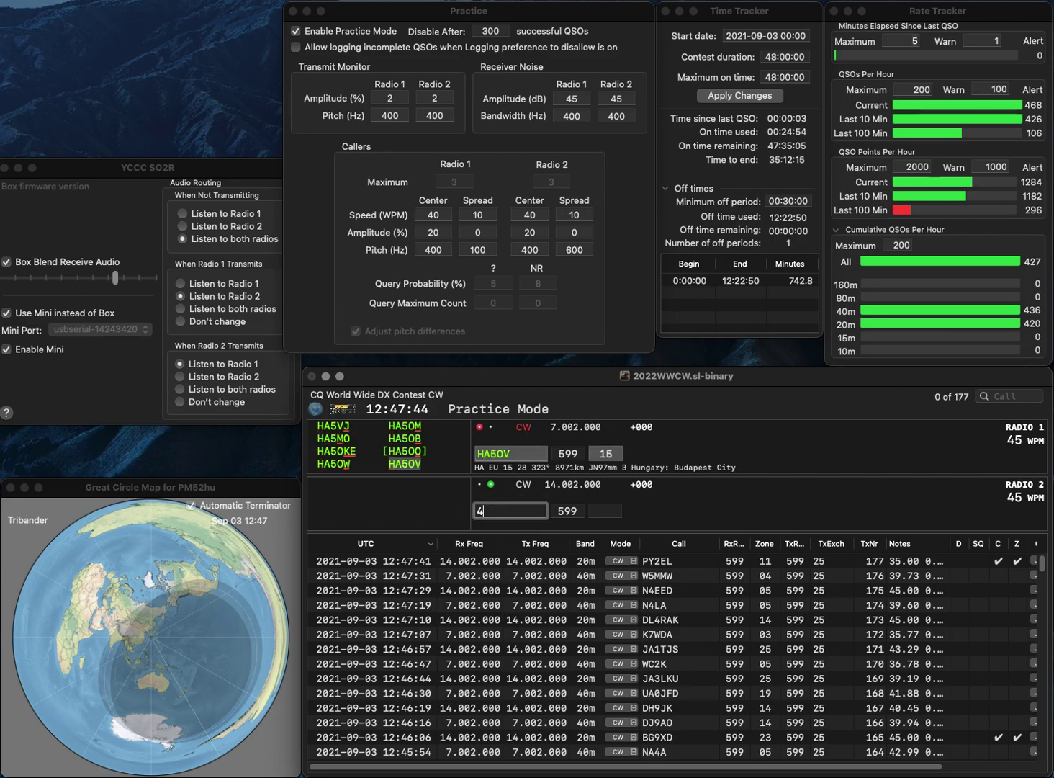
type("MWW4MW")
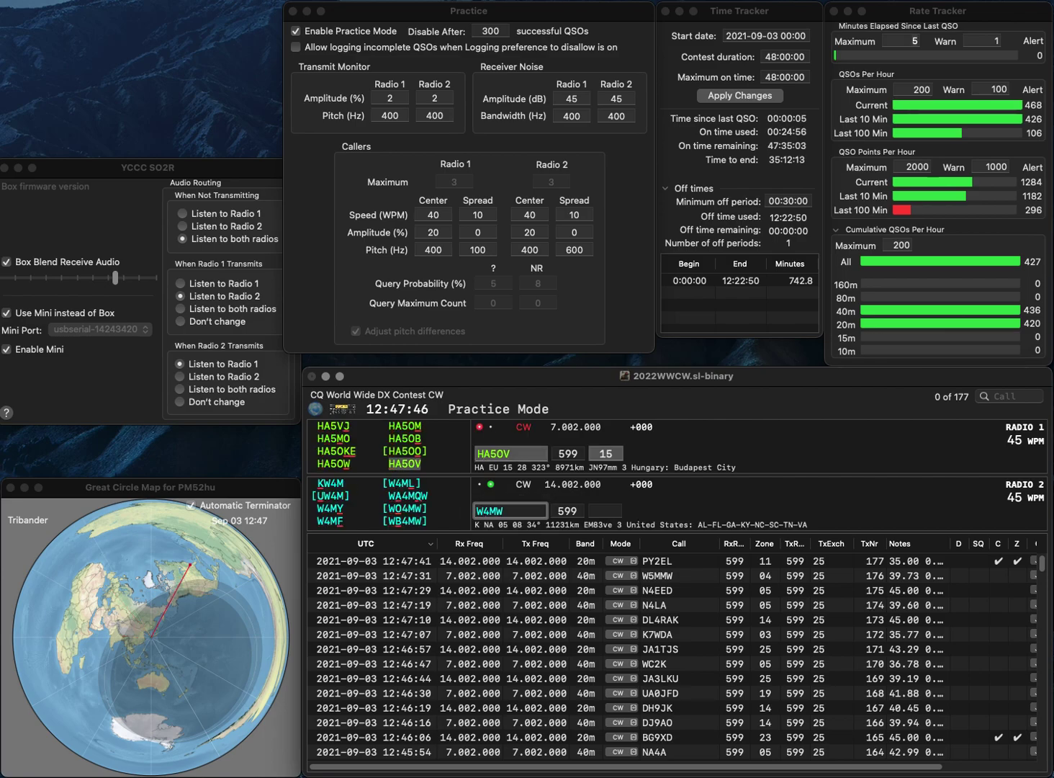
key("BackSpace")
key("Return")
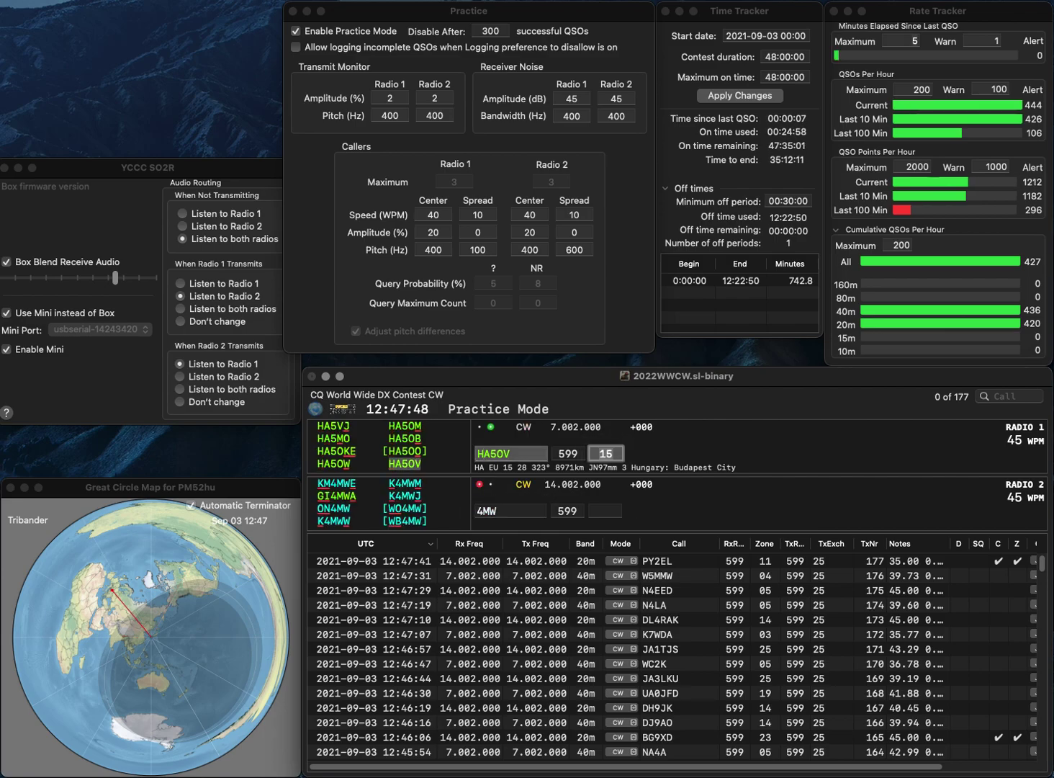
key("Return")
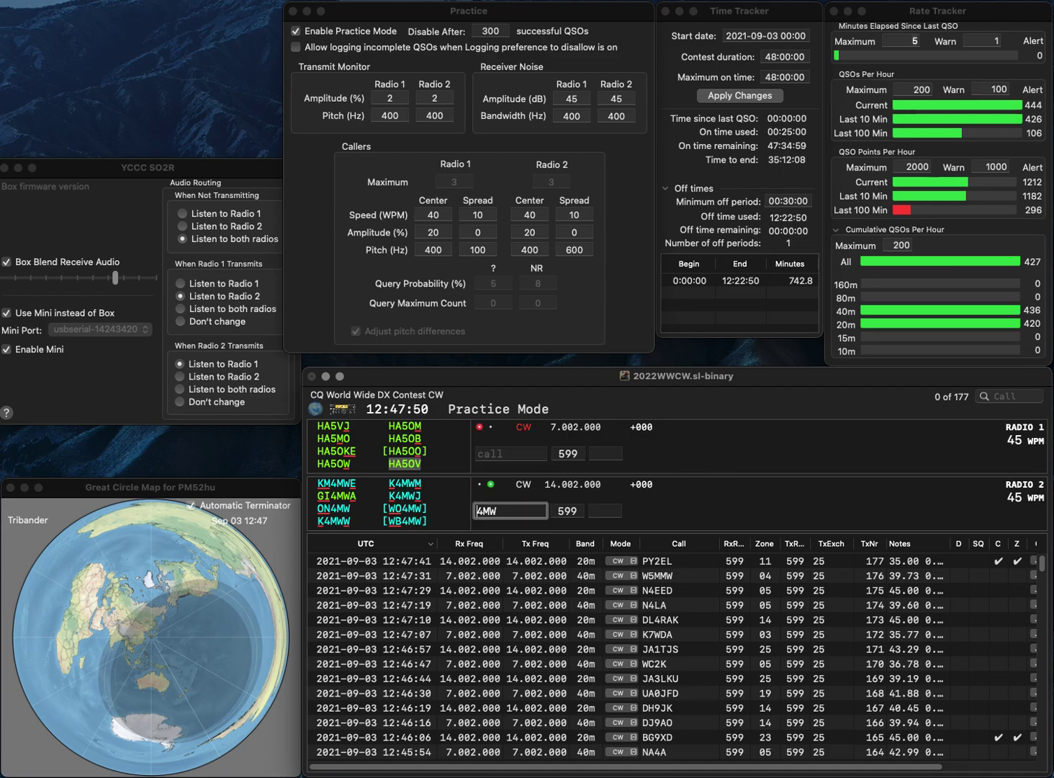
type("PA")
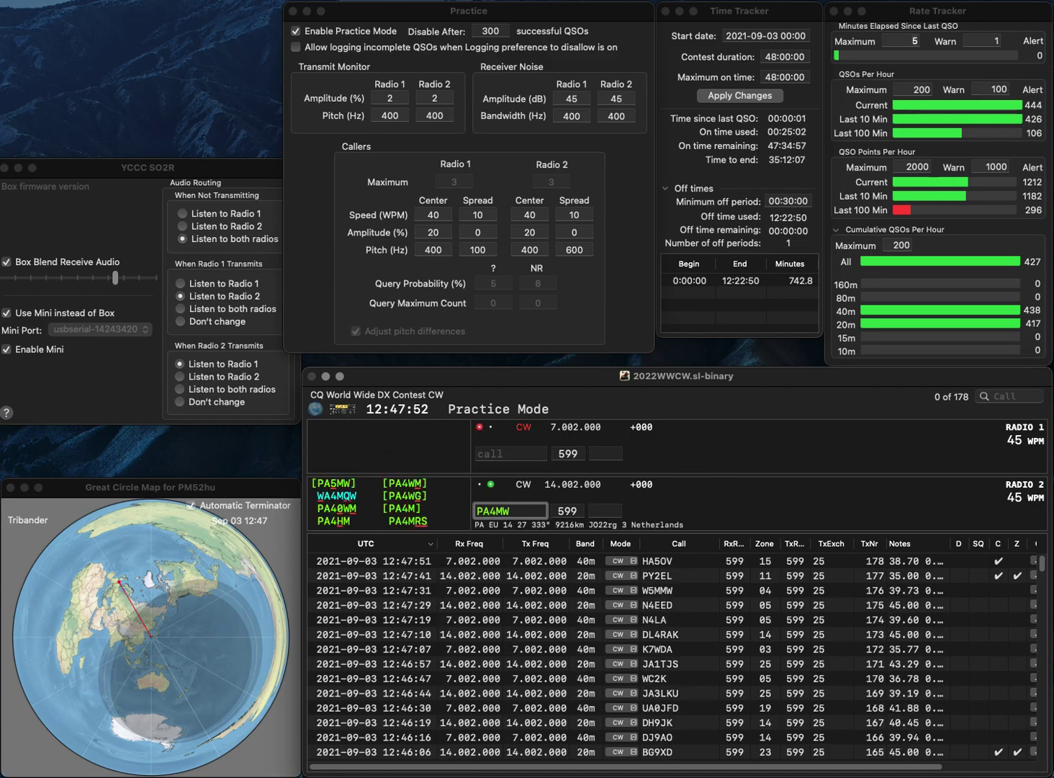
key("Delete")
type("5")
key("Return")
Step: Enter DL5OAB on Radio 1 and send its exchange, and log both the PA5MW and DL5OAB contacts
type("5OAB")
key("ctrl+a")
type("DL")
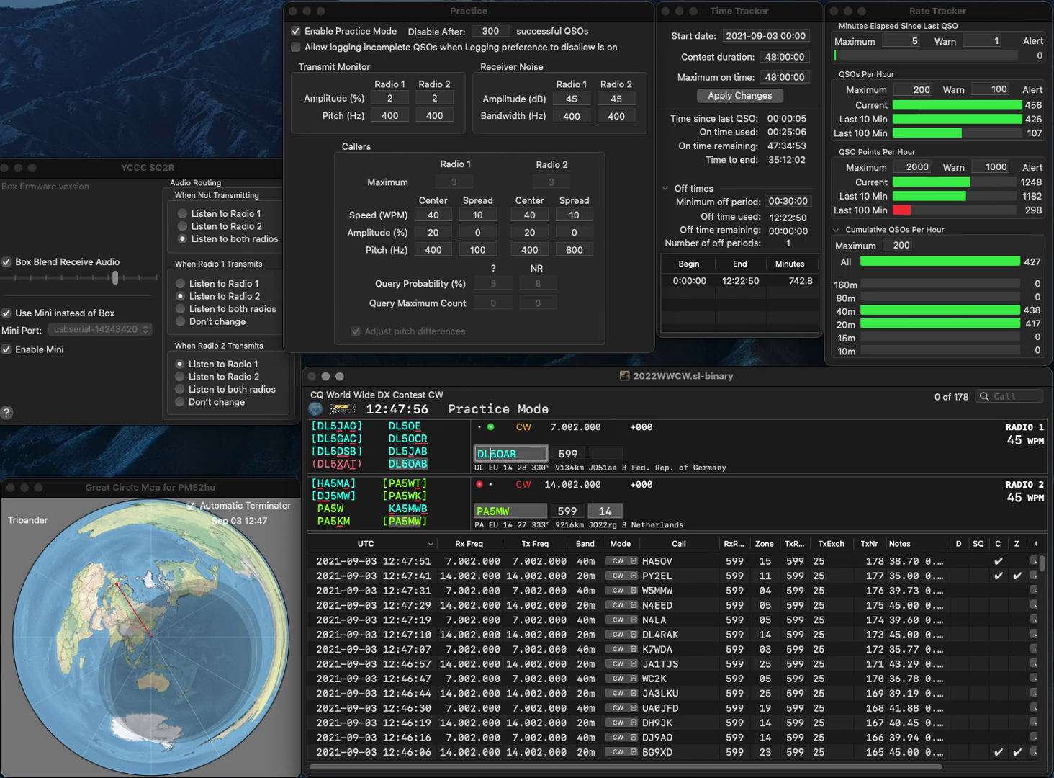
key("Return")
key("Return")
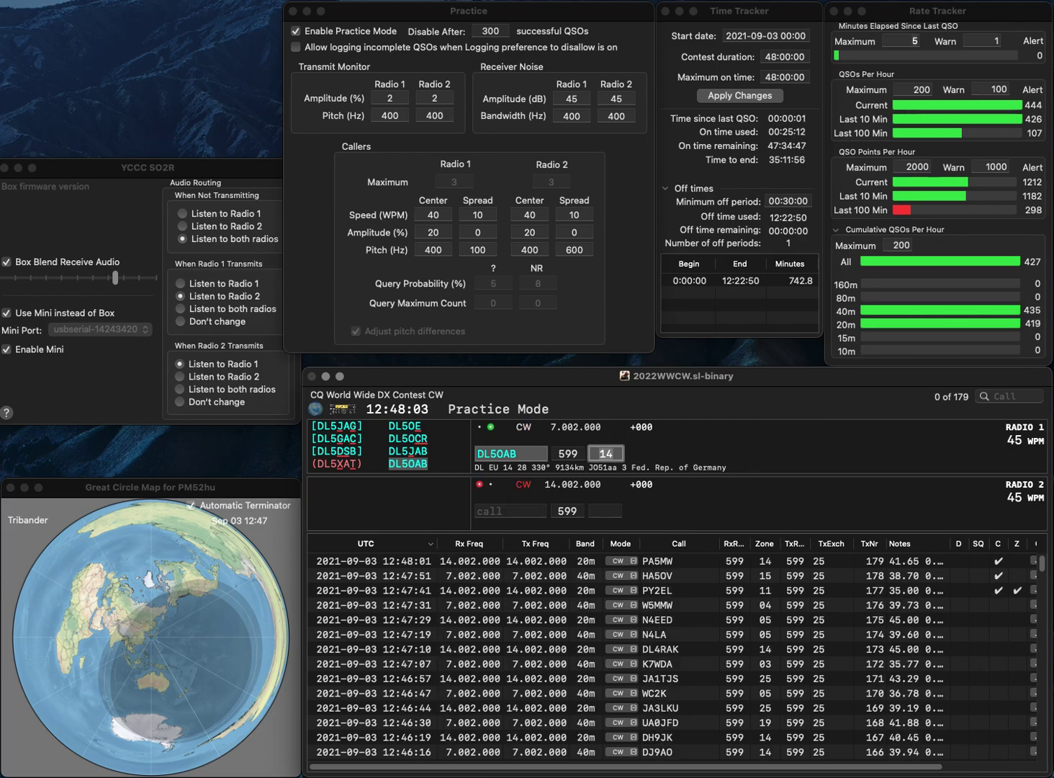
key("Return")
Step: Enter G0HFL on Radio 2 and send its exchange
type("G0SFL")
left_click(496, 510)
key("Return")
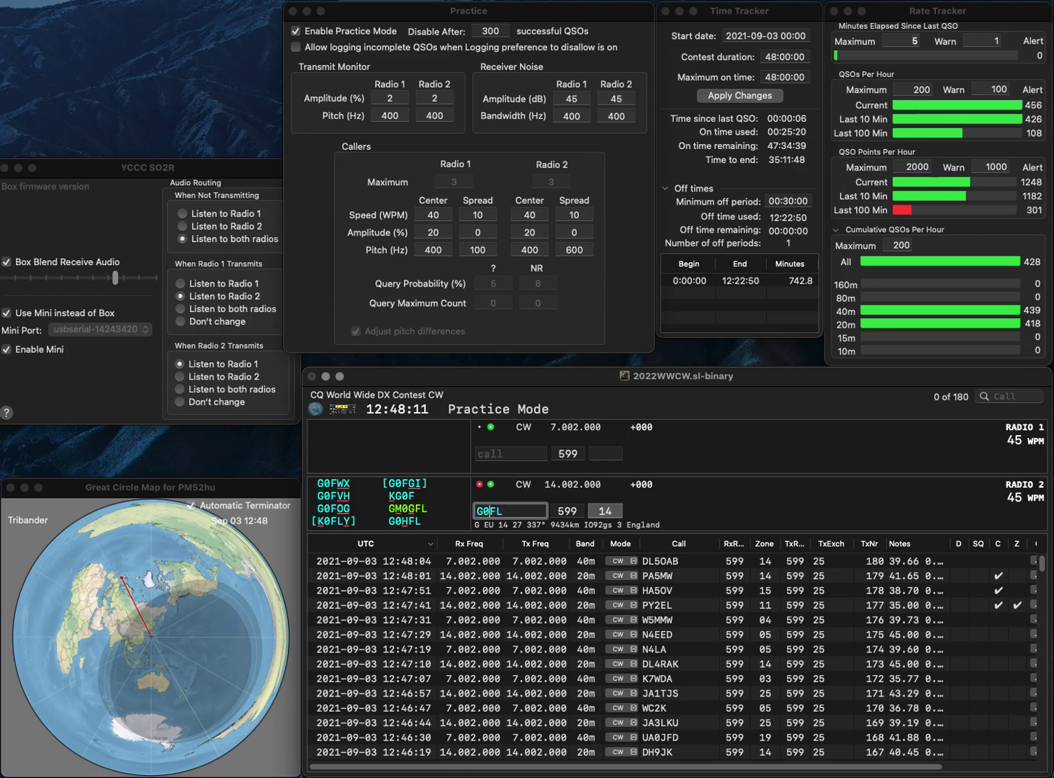
type("H")
Step: Enter JA1XRA on Radio 1 and send its exchange, and log both the G0HFL and JA1XRA contacts
left_click(477, 453)
type("JA1XRA")
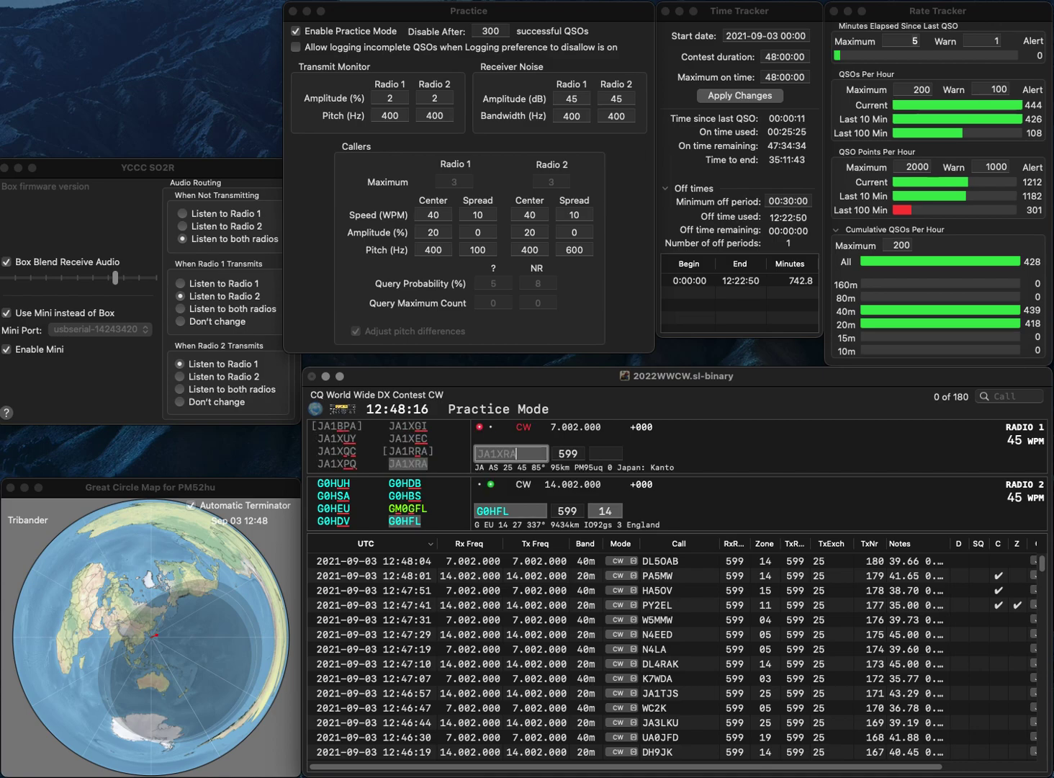
key("Return")
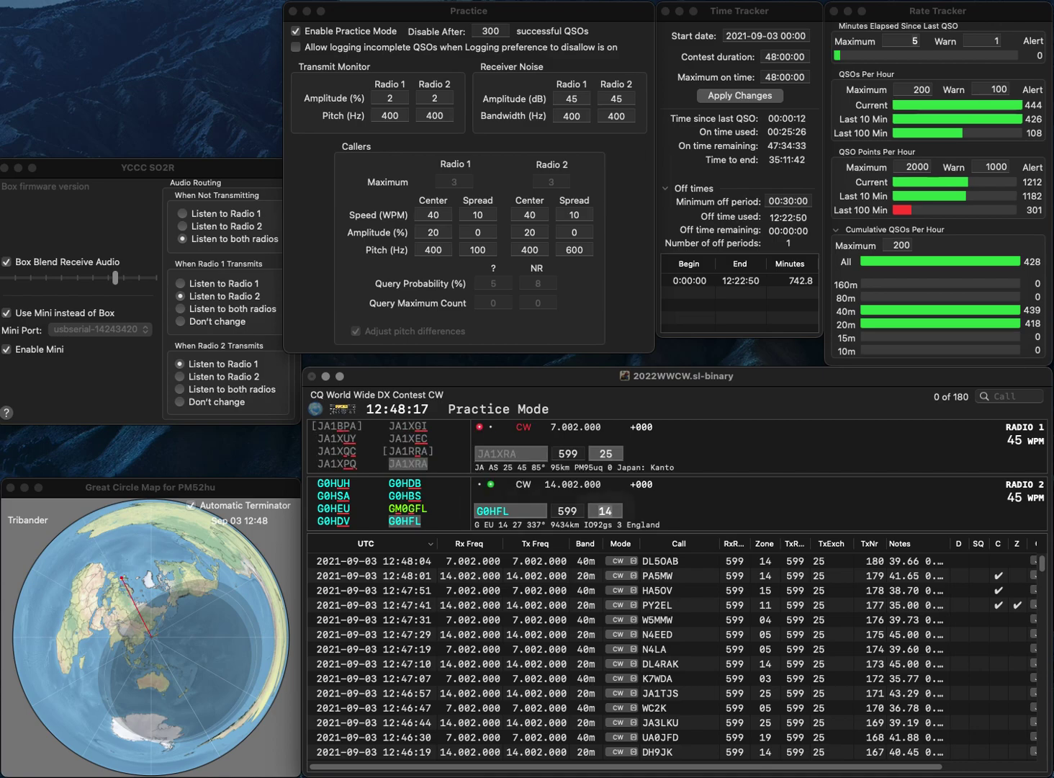
key("Return")
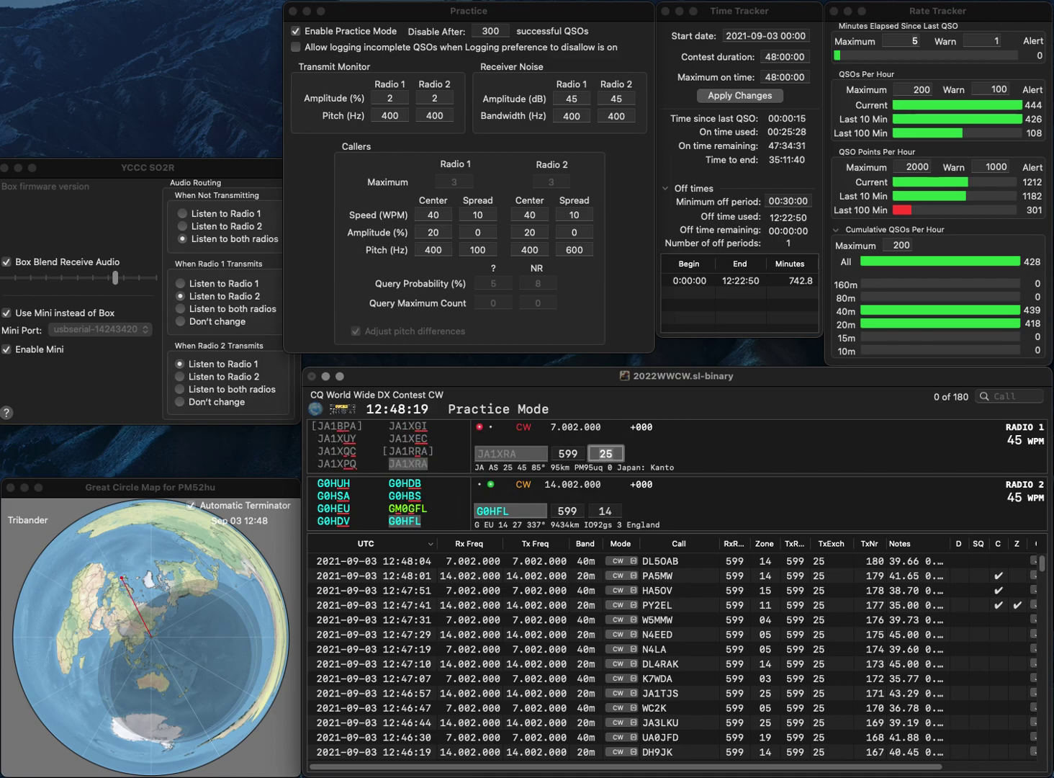
key("Return")
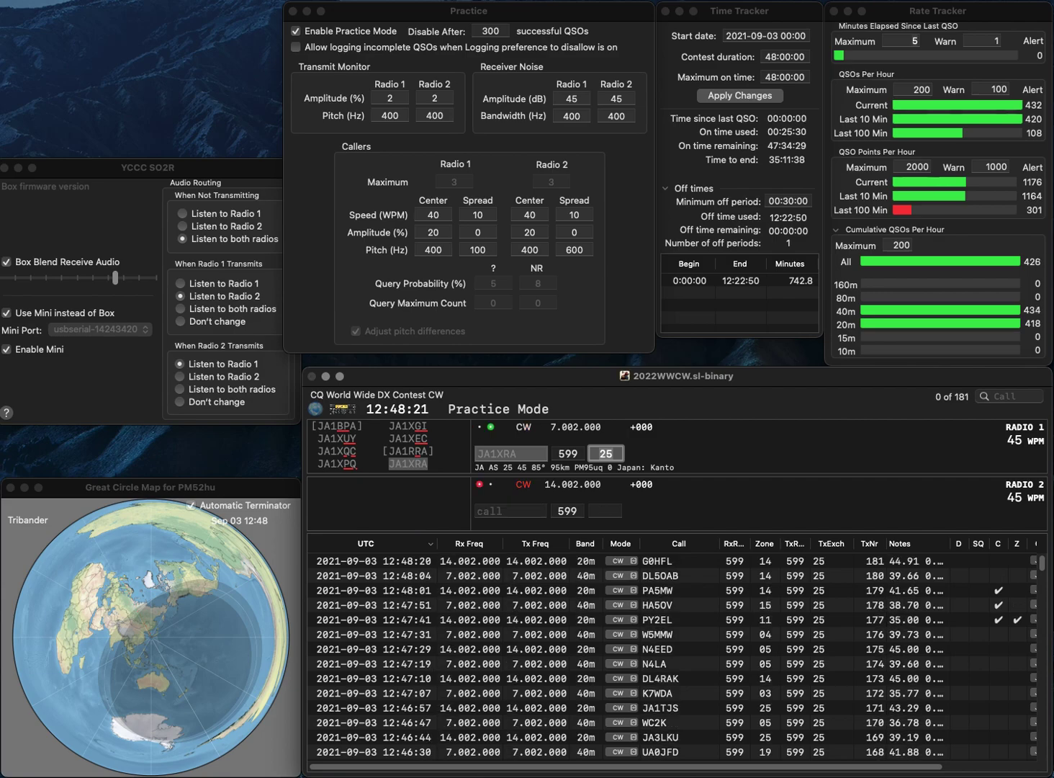
key("Return")
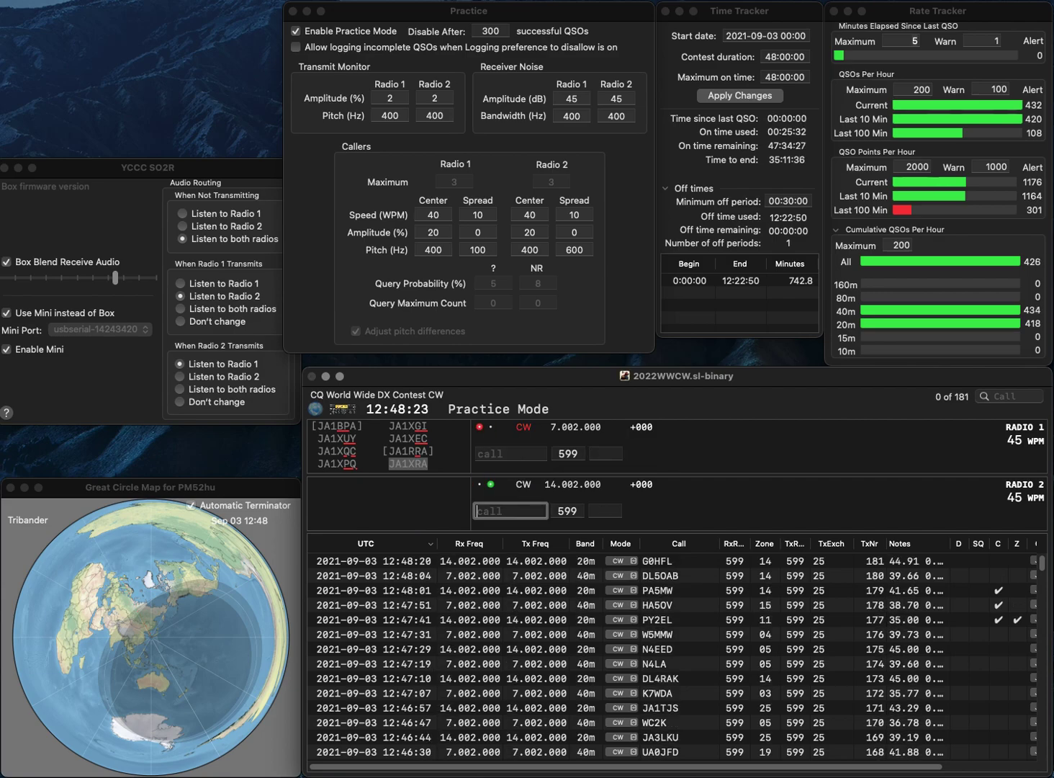
type("N0S")
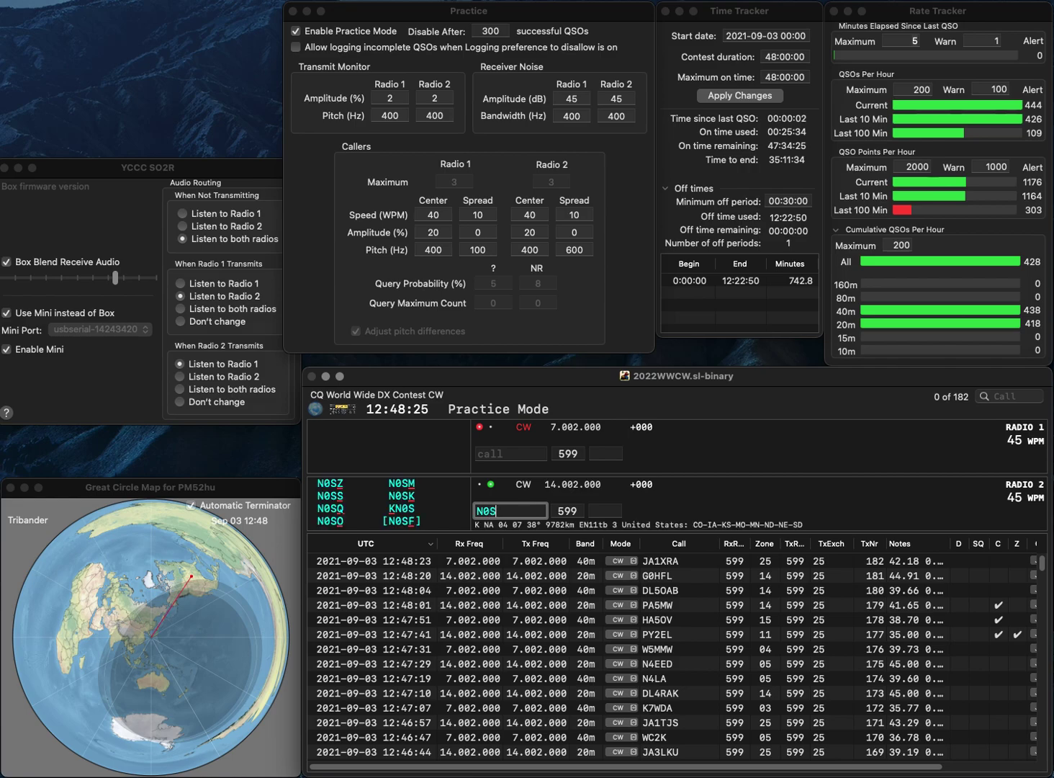
type("Q")
key("Return")
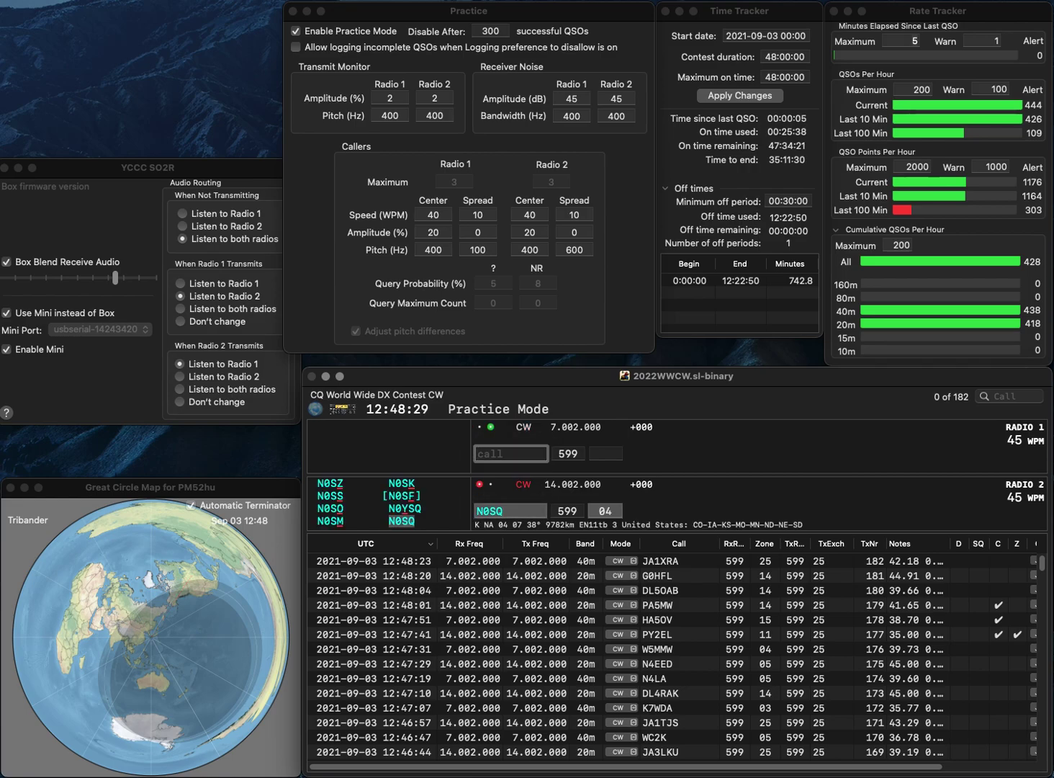
type("0XO")
key("Return")
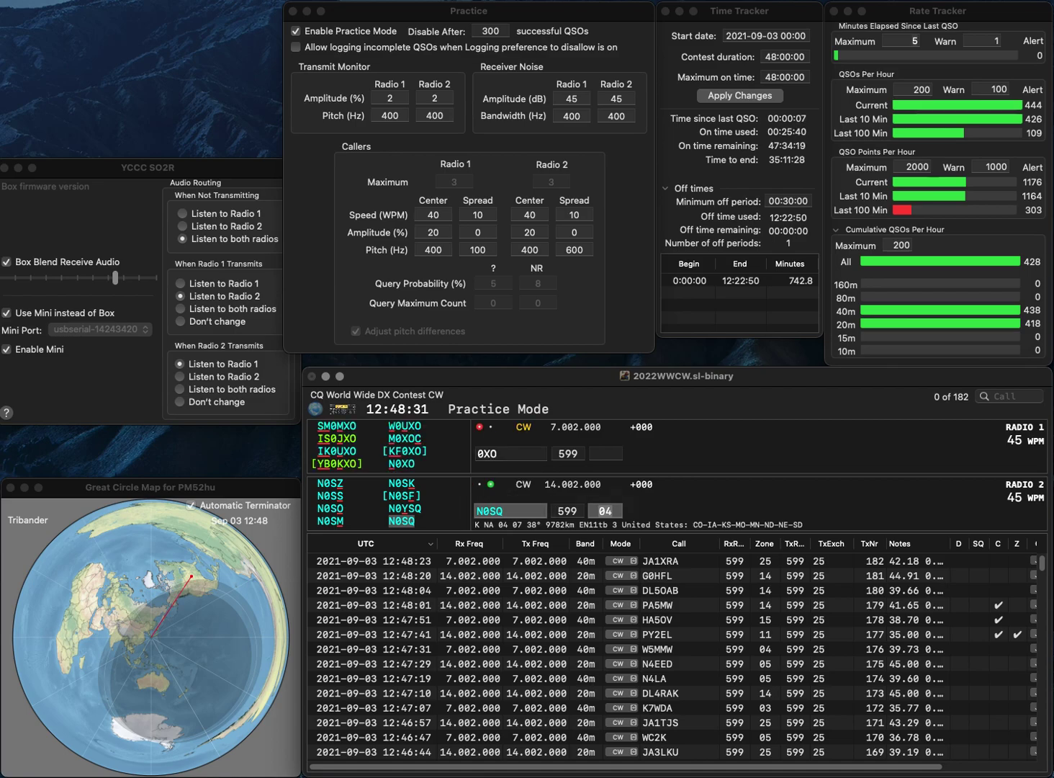
key("Return")
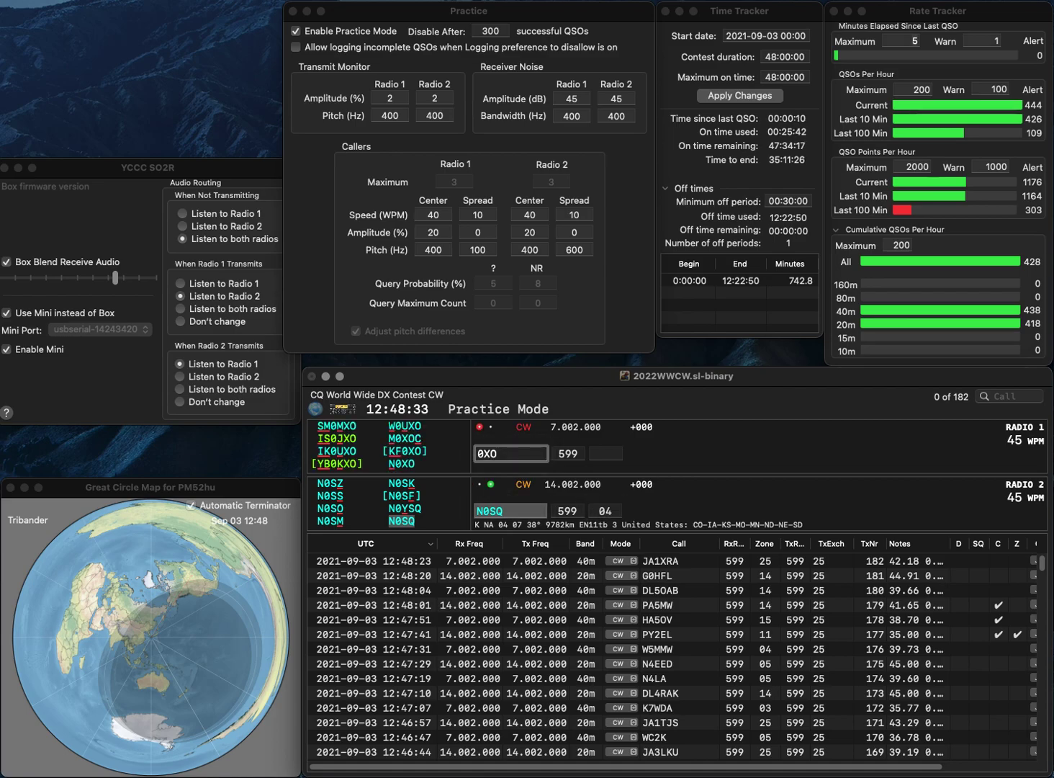
key("BackSpace")
key("BackSpace")
key("BackSpace")
type("M6OXO")
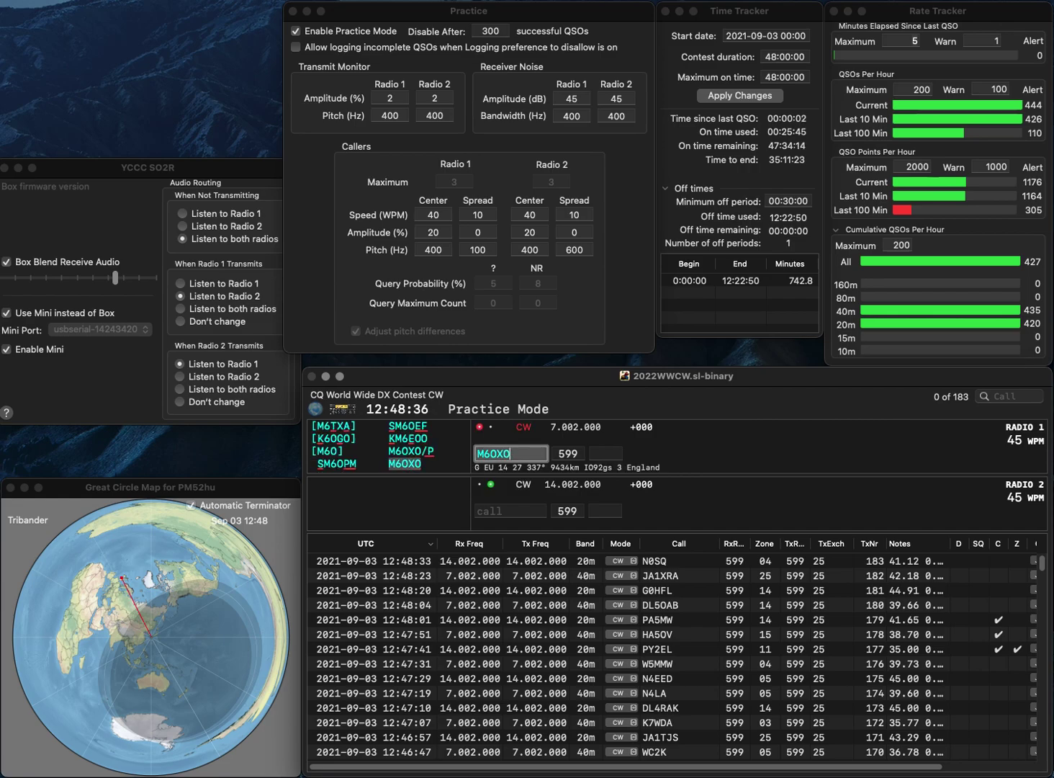
key("Return")
Step: Enter K0KEX on Radio 2 and send its exchange, and log the M6OXO contact on Radio 1
type("K0KEX")
key("Return")
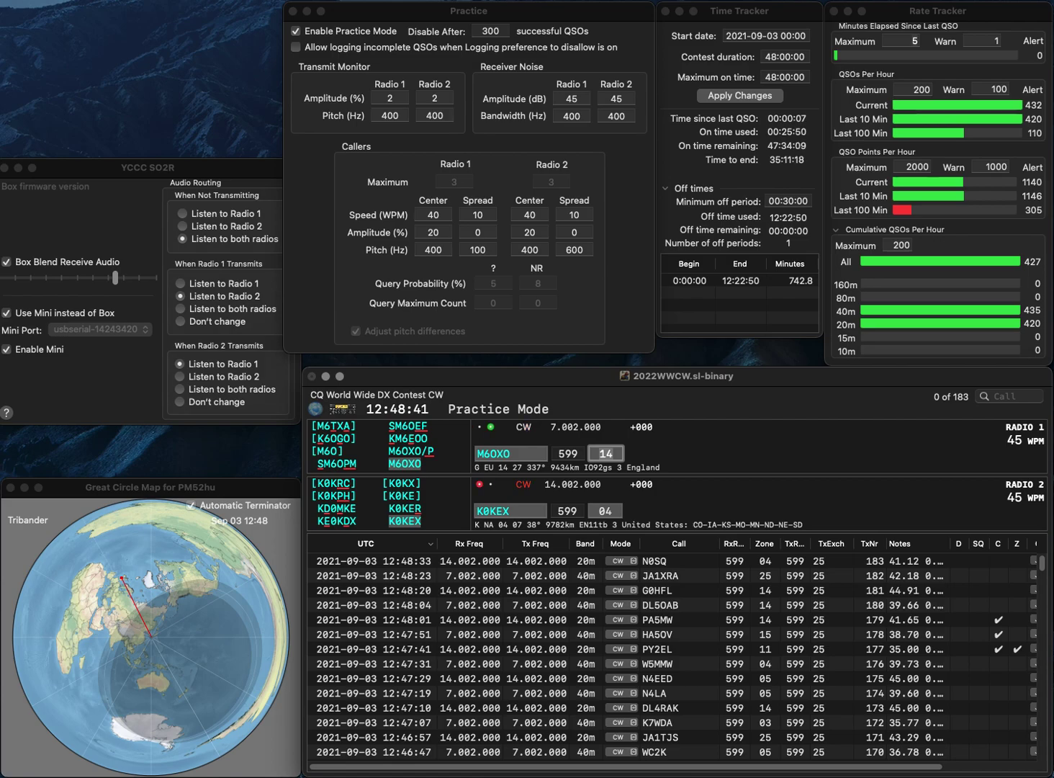
key("Return")
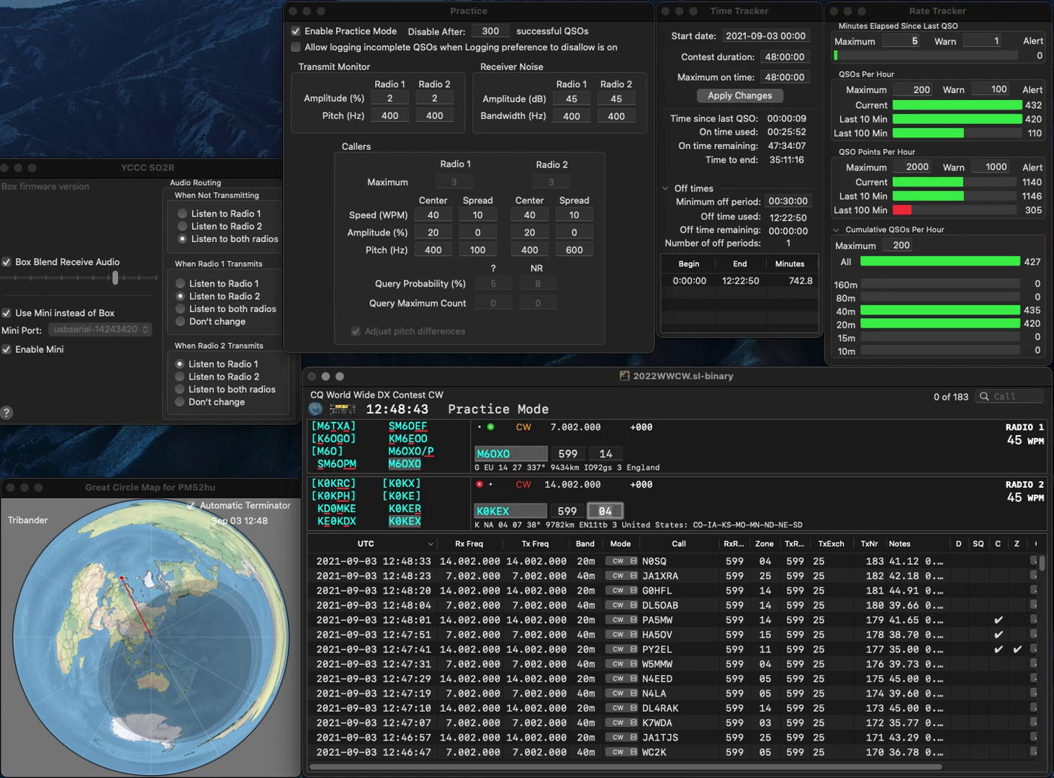
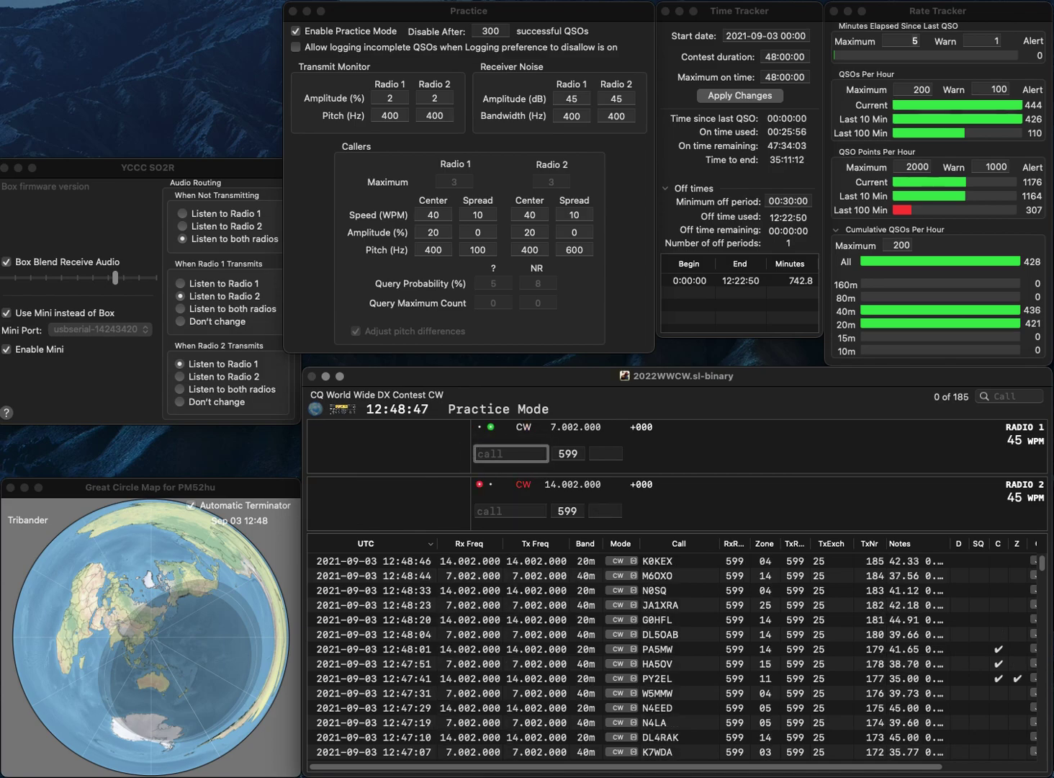
Step: Enter DL1PAN on Radio 1 and send its exchange
type("1P")
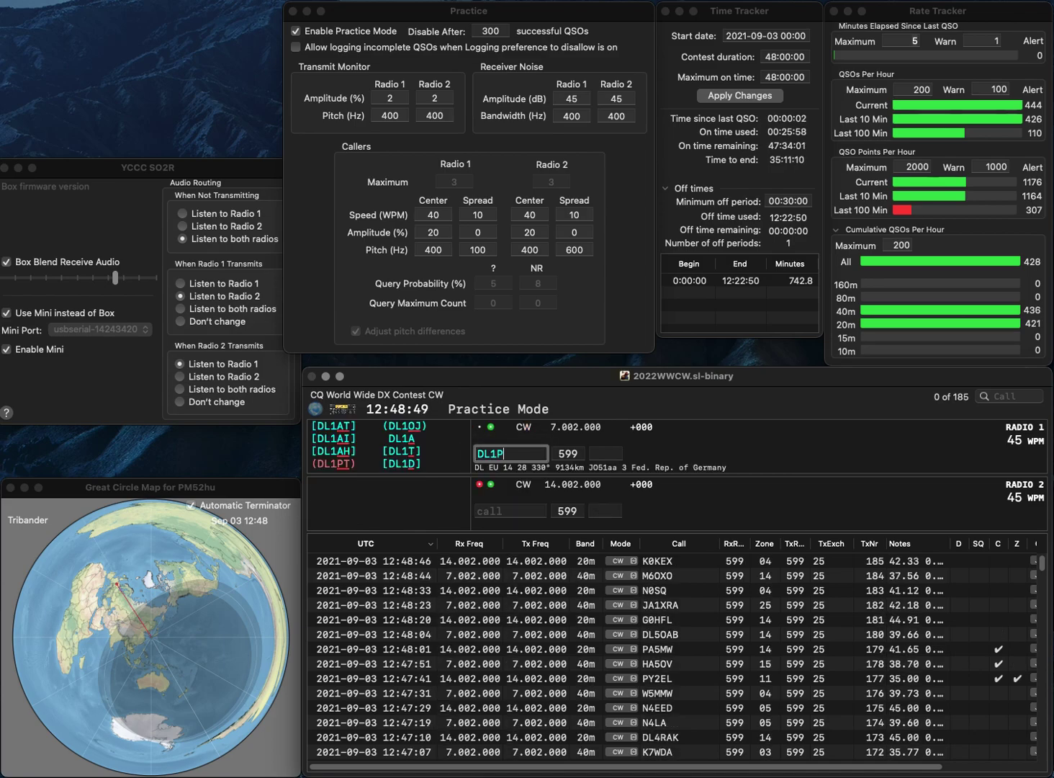
type("AN")
key("Return")
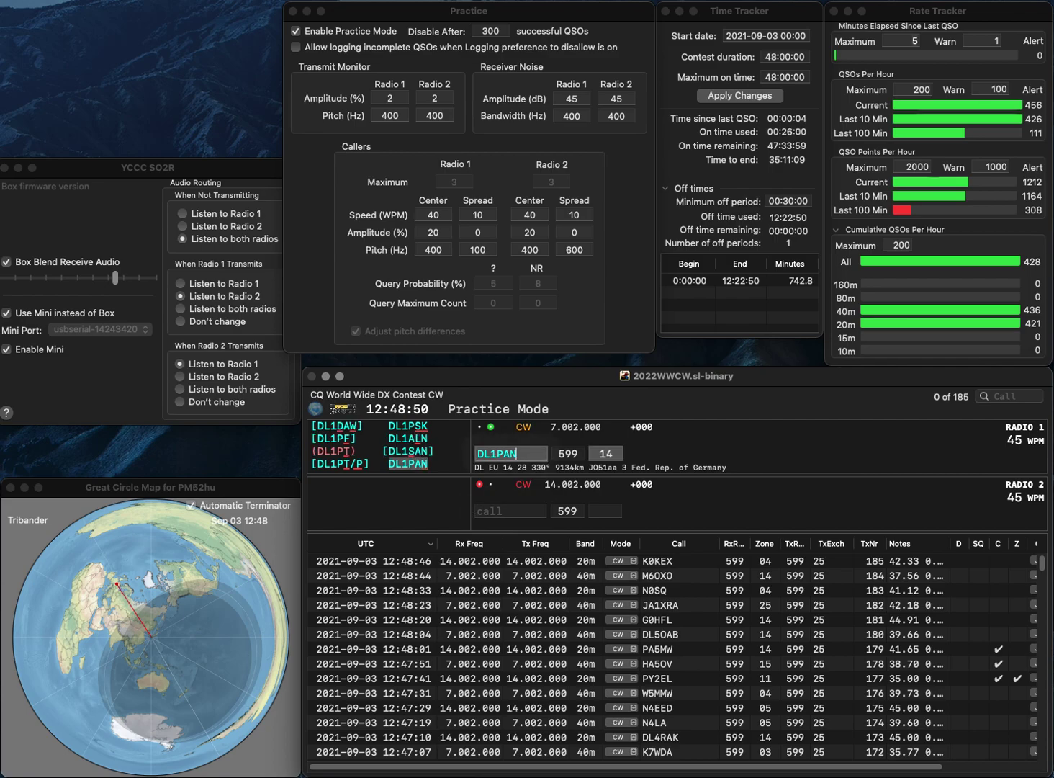
Step: Enter AD2BO as the caller on Radio 2 and send its exchange
type("WAD")
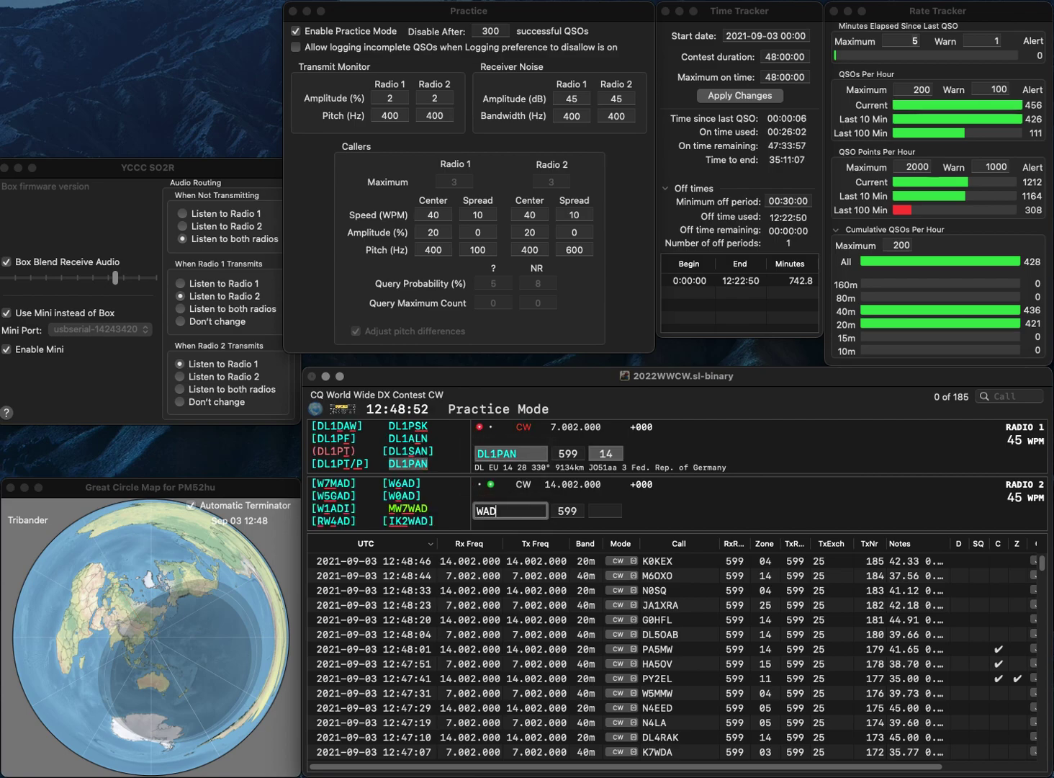
type("1BO")
key("Left")
key("Left")
key("Left")
key("BackSpace")
key("BackSpace")
key("BackSpace")
type("AD")
key("Delete")
type("2")
key("Return")
key("Return")
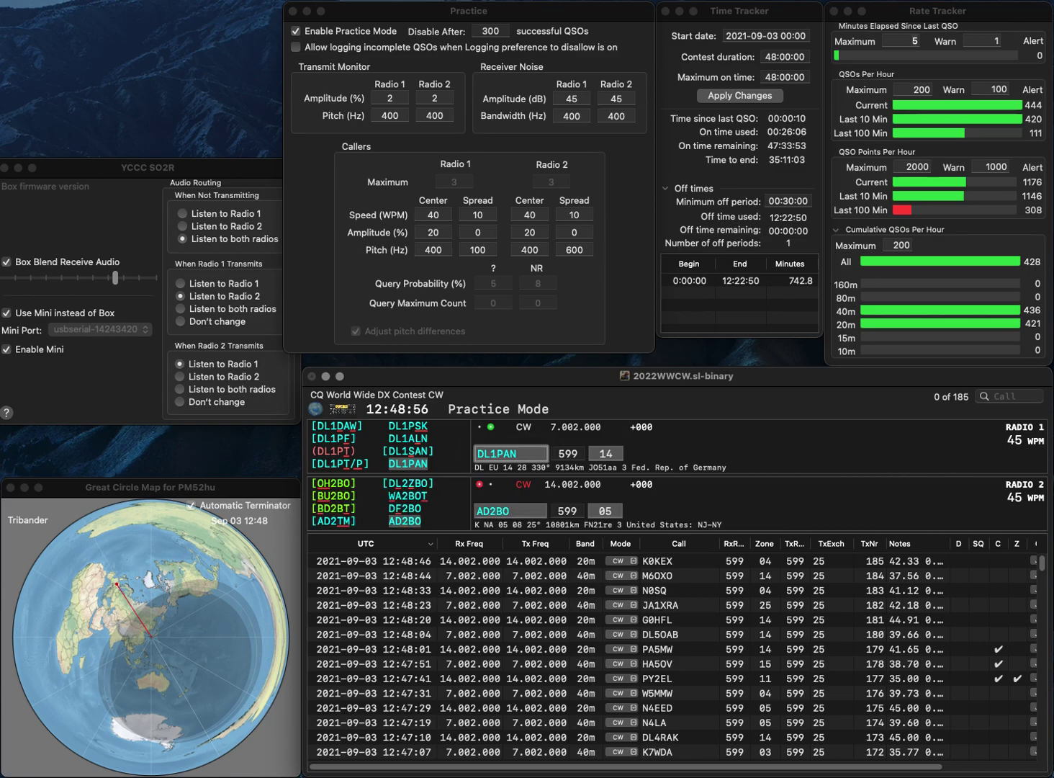
key("BackSpace")
key("BackSpace")
type("SK")
key("Return")
key("Return")
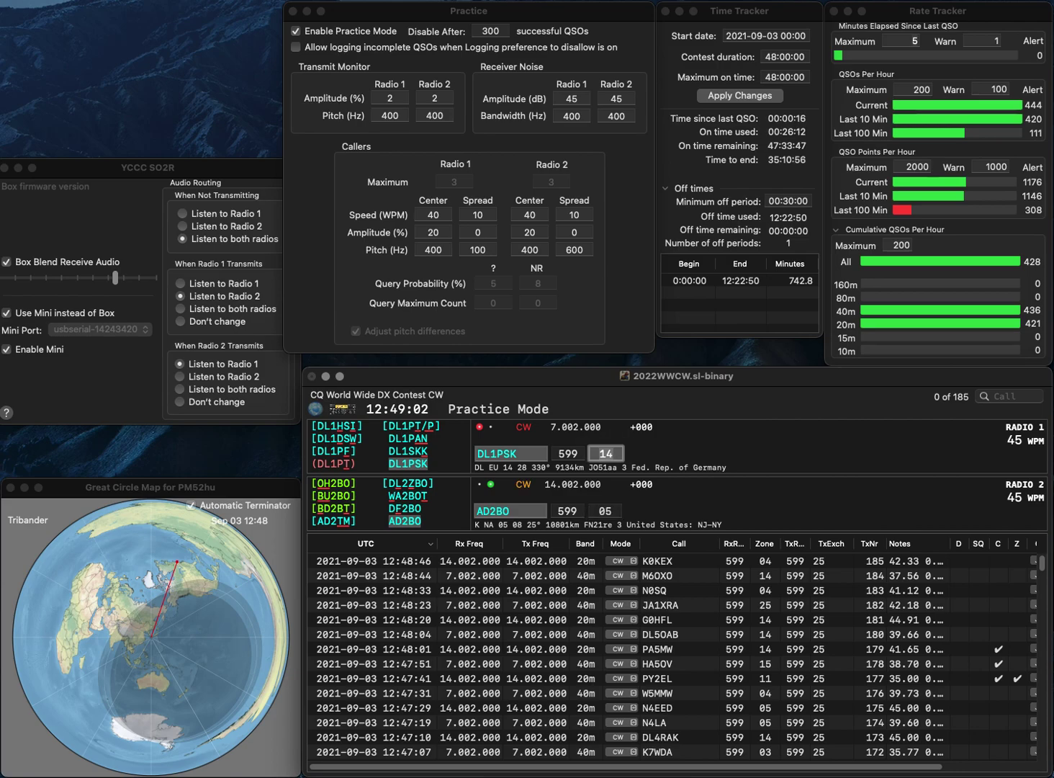
key("Return")
type("OK3DM")
key("Return")
type("IW0BCF")
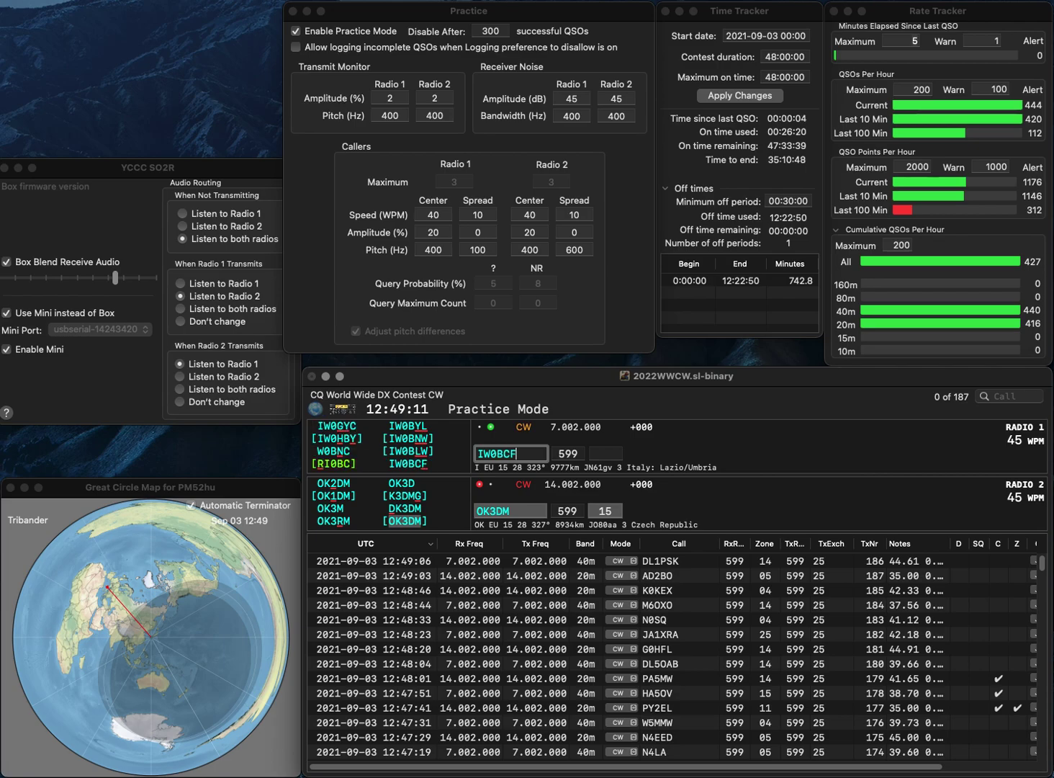
key("Return")
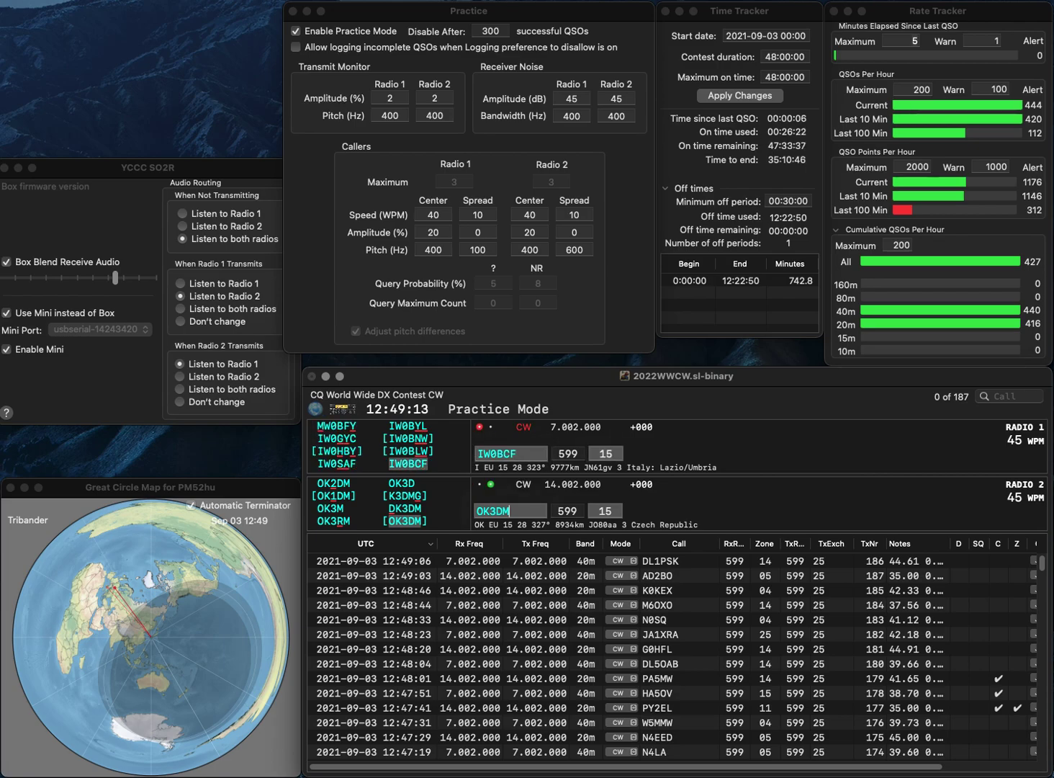
key("Return")
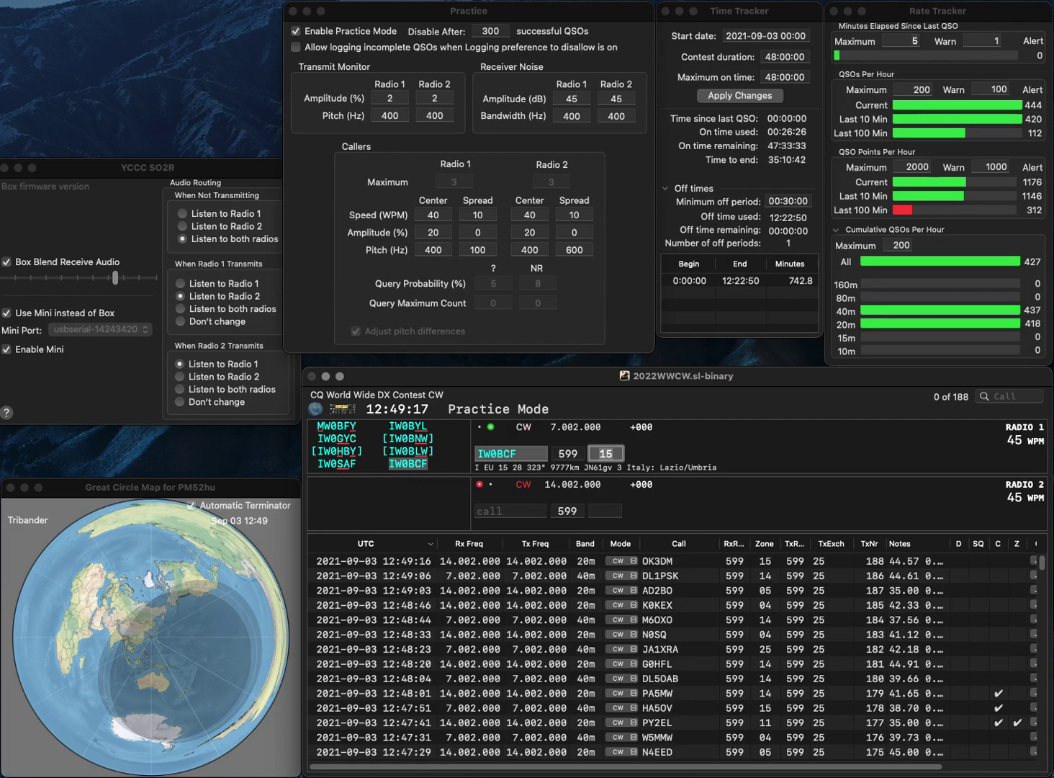
key("Return")
Step: Enter DB0FFL on Radio 2 and EA1CBX on Radio 1, sending the exchange to each
type("DB0FFL")
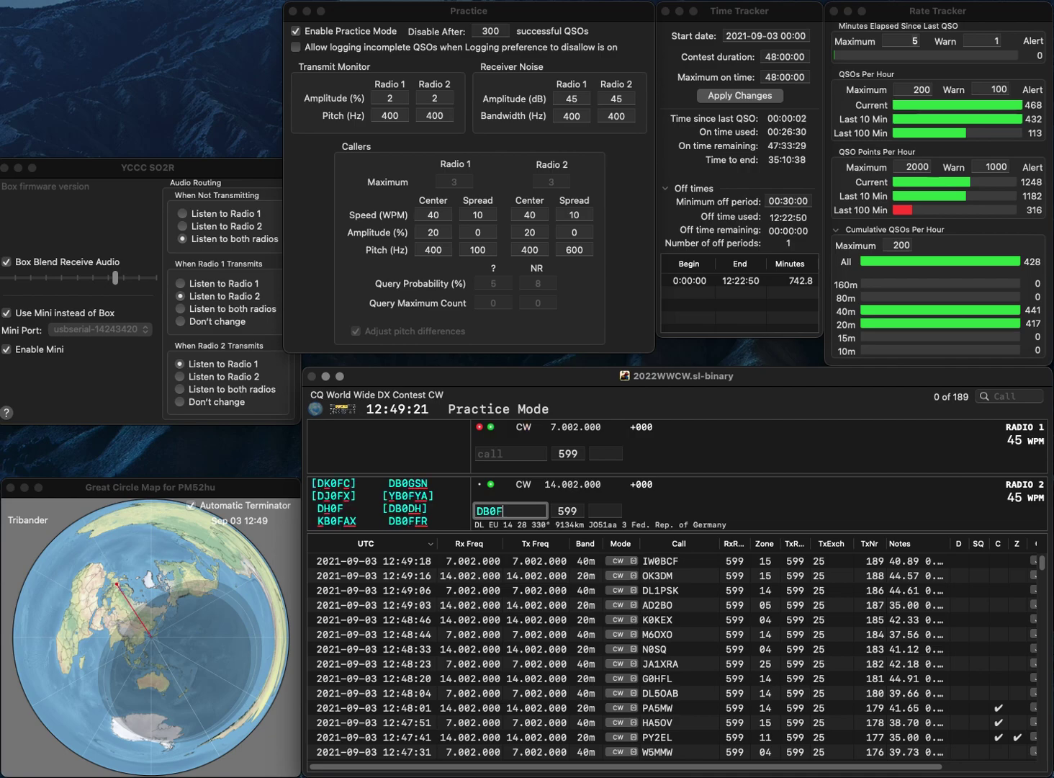
key("Return")
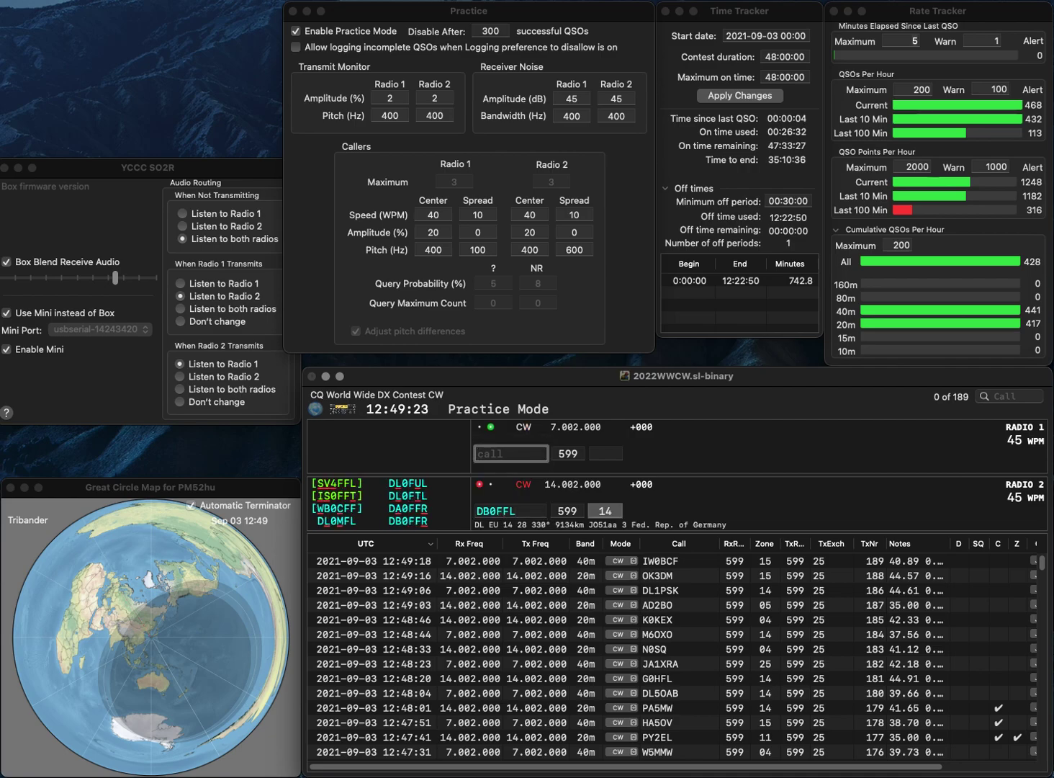
key("BackSpace")
type("BX")
key("Left")
key("Left")
key("Left")
key("BackSpace")
type("EA1")
key("Return")
key("super+Right")
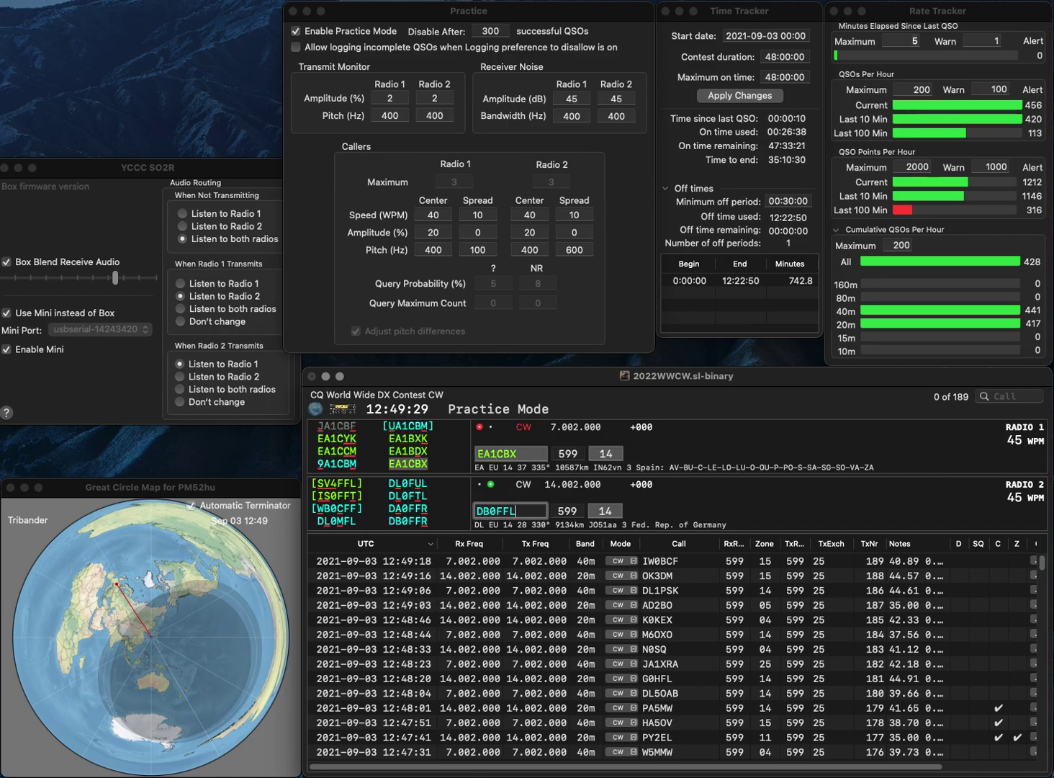
key("BackSpace")
type("R")
key("Return")
key("Return")
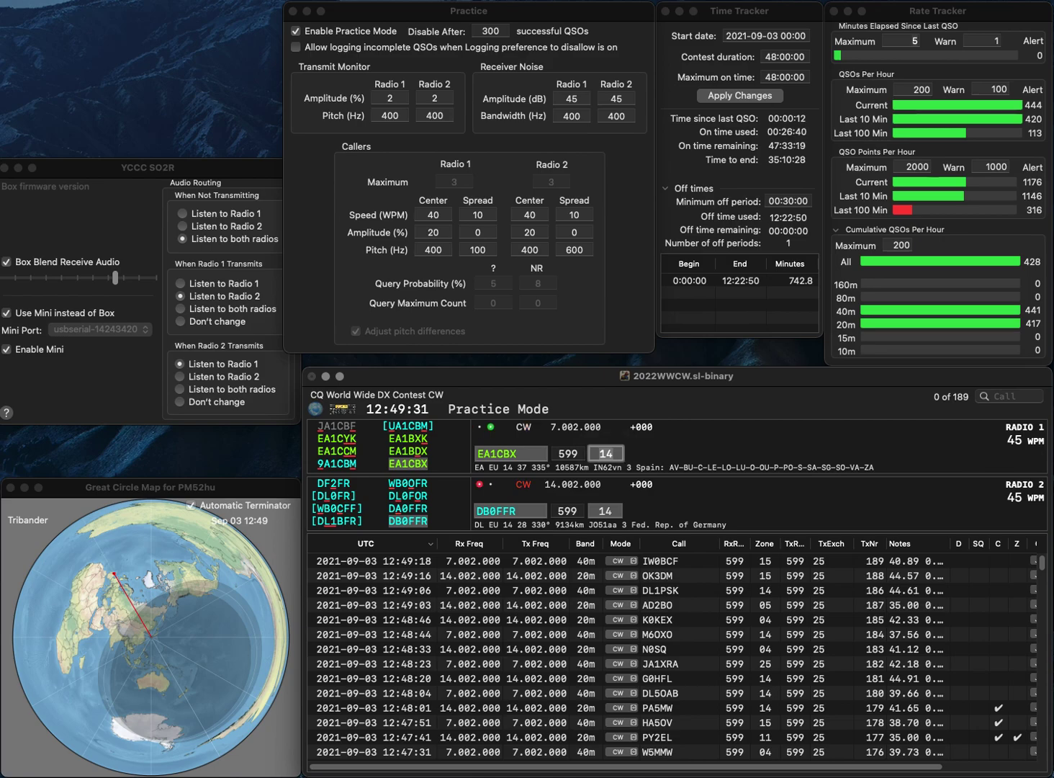
key("Return")
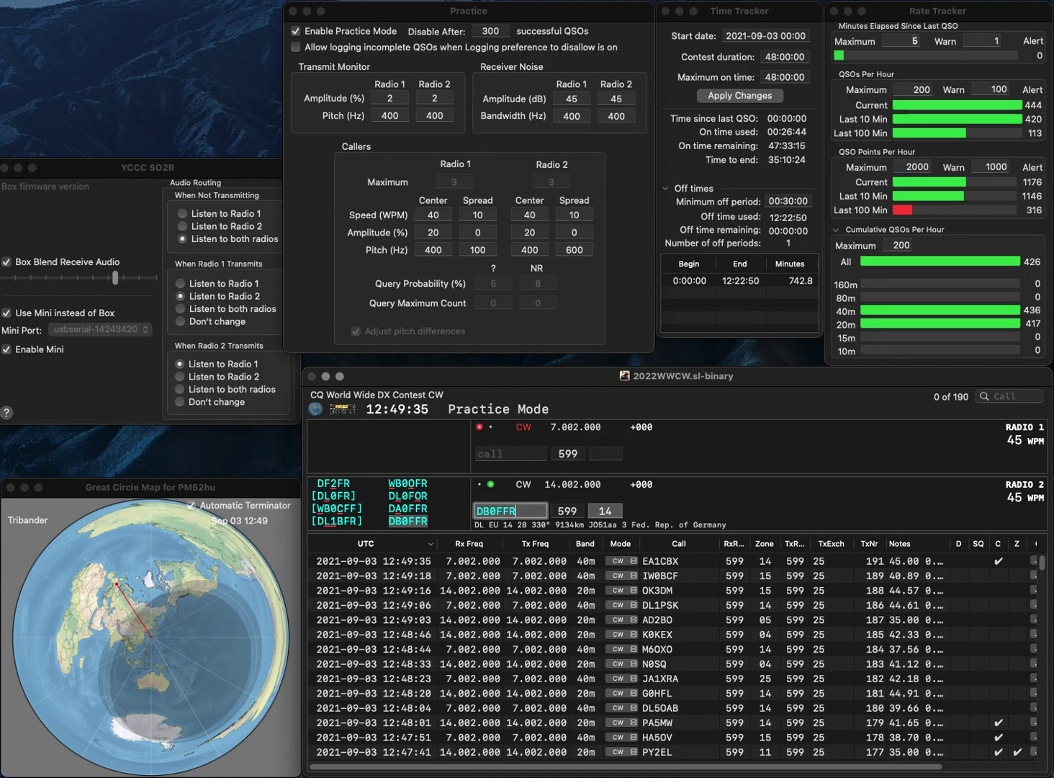
key("Return")
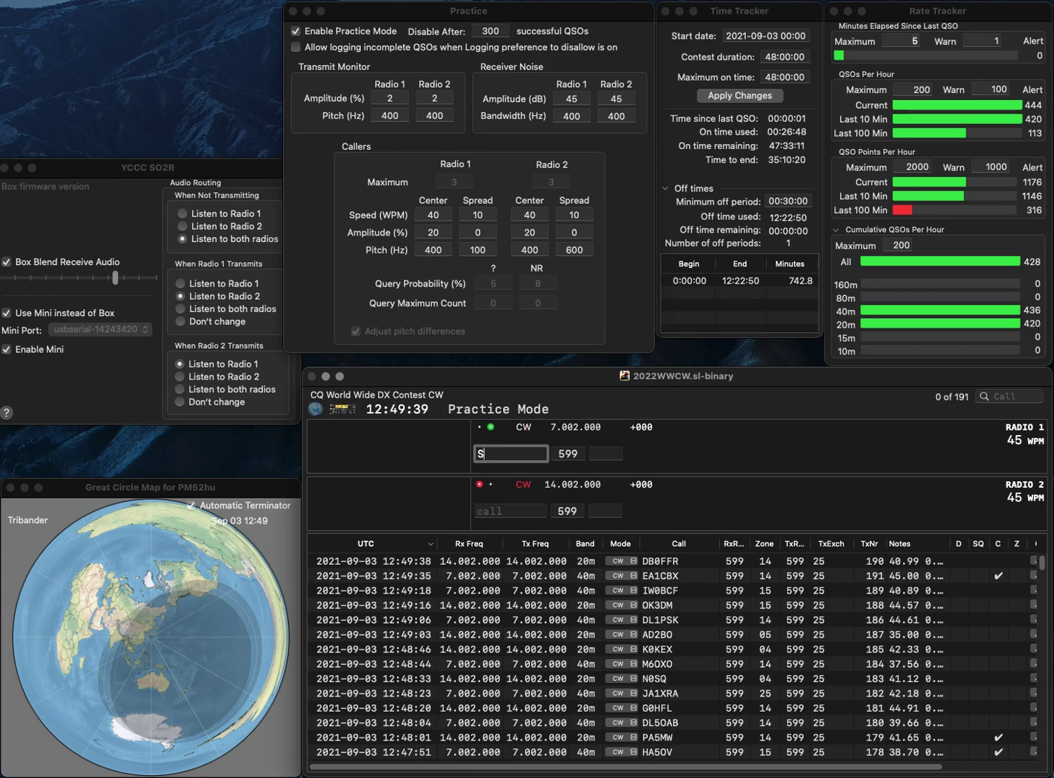
type("SHANW")
key("Delete")
key("Right")
key("Right")
type("6")
key("Return")
type("G")
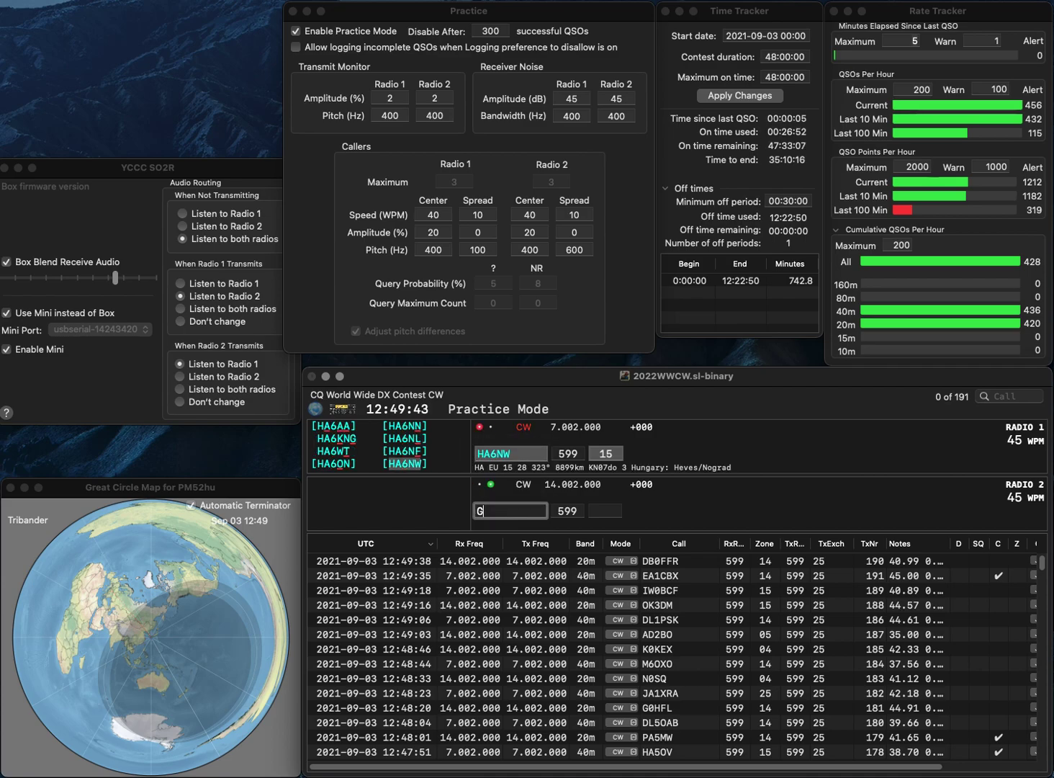
type("PYC")
key("Return")
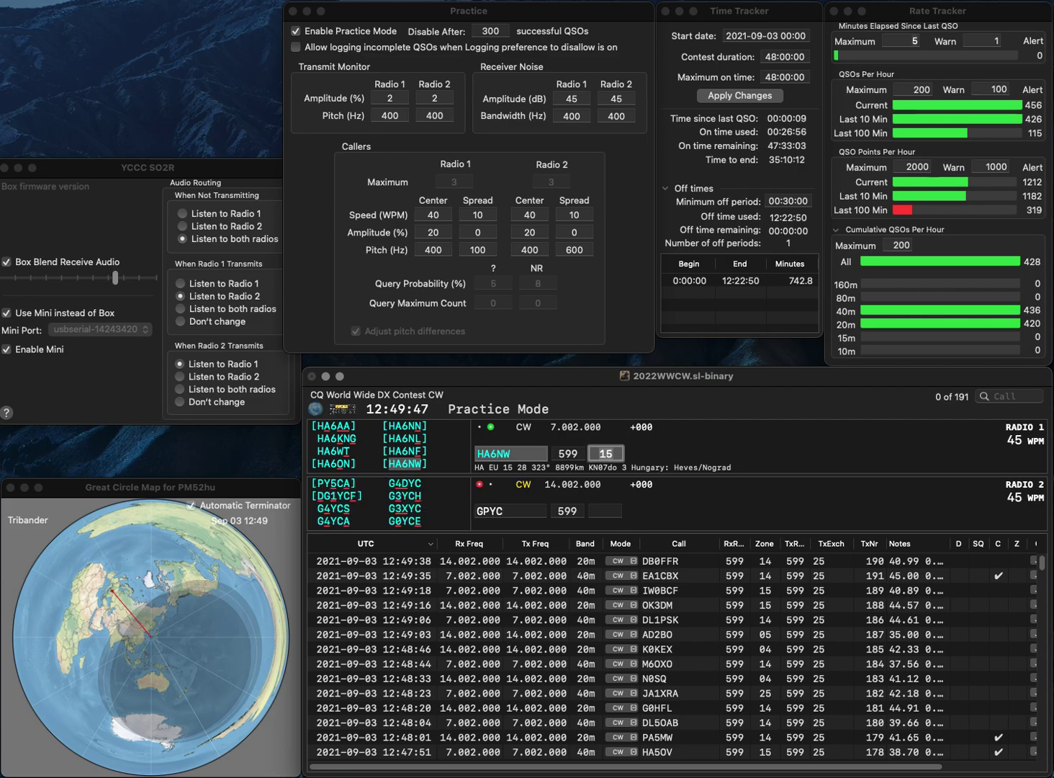
key("Return")
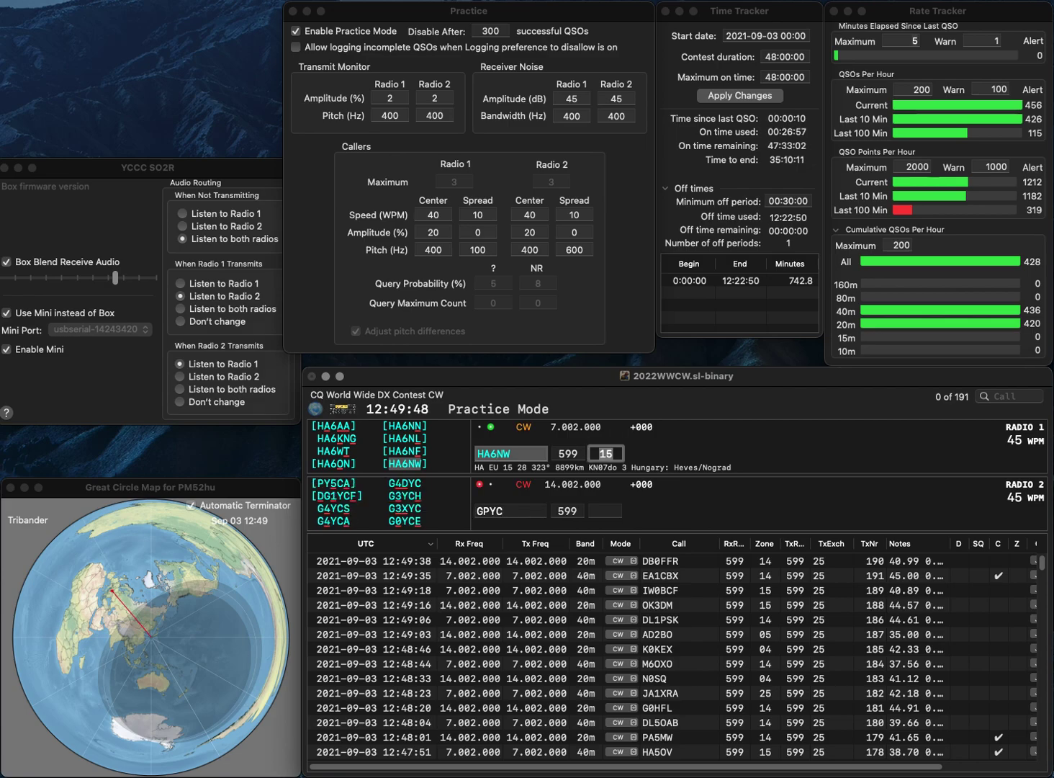
key("Escape")
type("ZP5WYC")
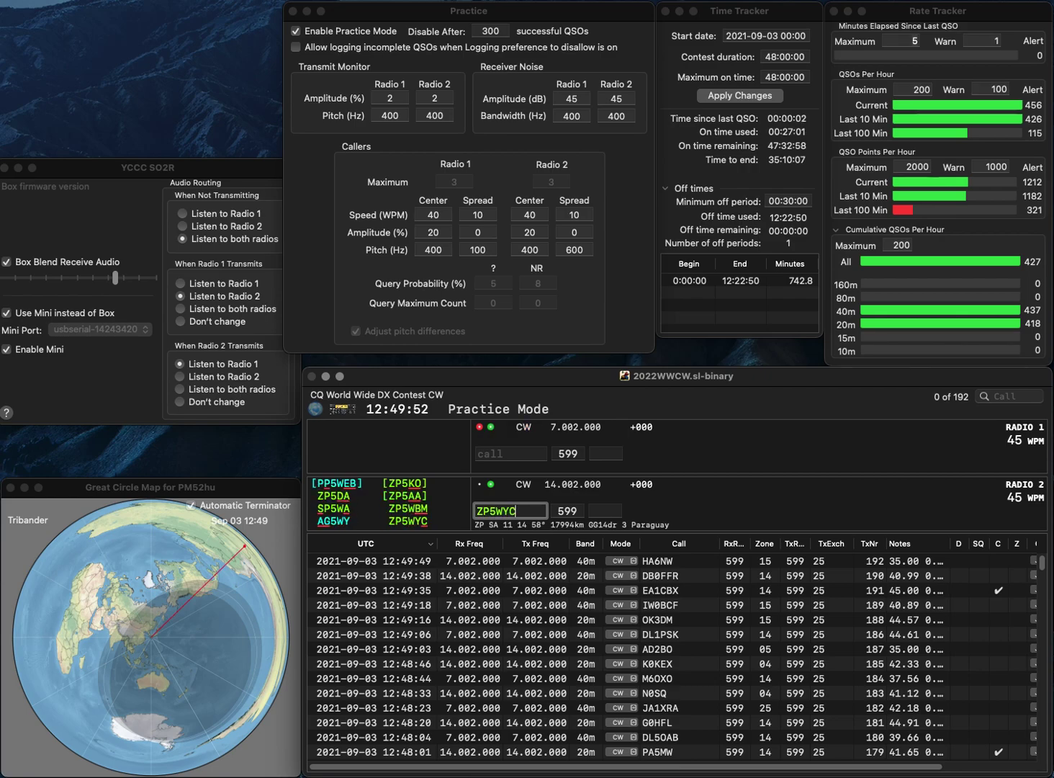
key("Return")
Step: Enter UZ4U on Radio 1 and send its exchange, and log both the ZP5WYC and UZ4U contacts
type("K")
type("Z4U")
key("Return")
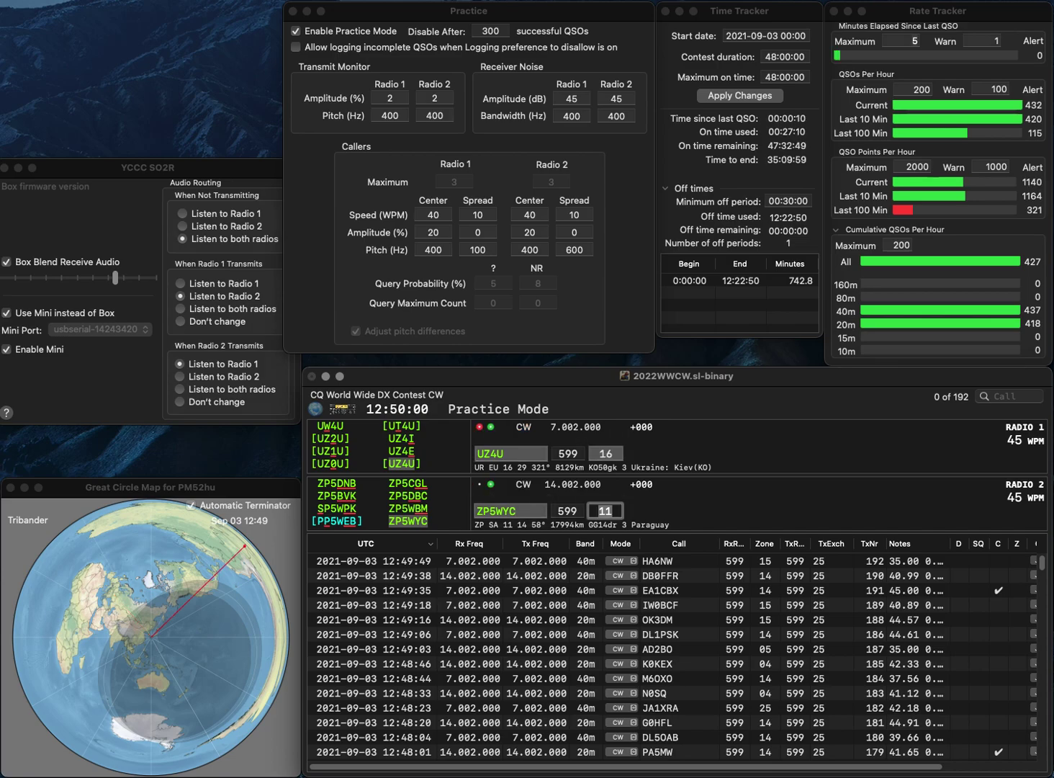
key("Return")
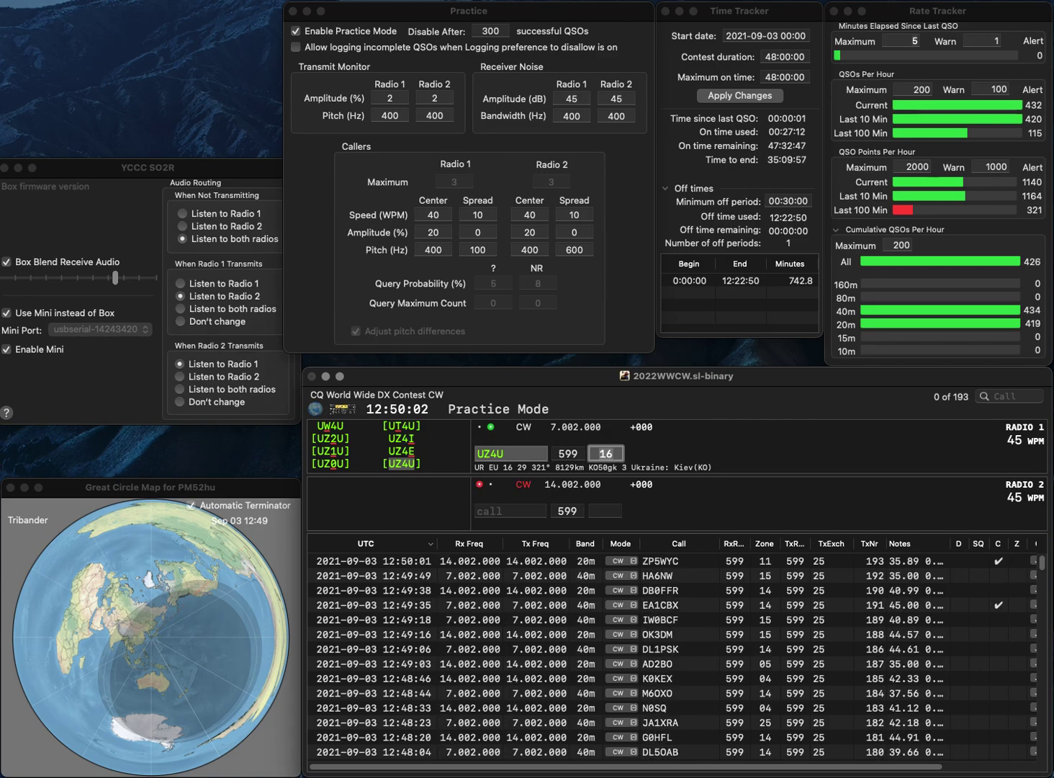
key("Return")
type("OK4MM")
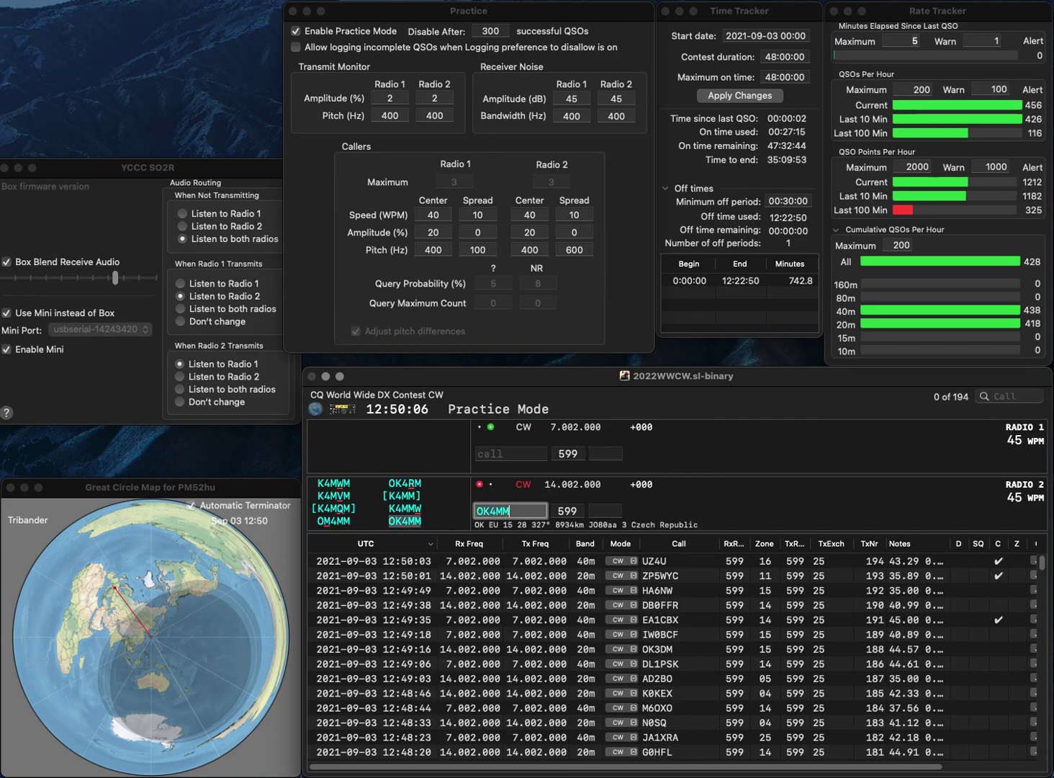
key("Return")
type("JM7OLW")
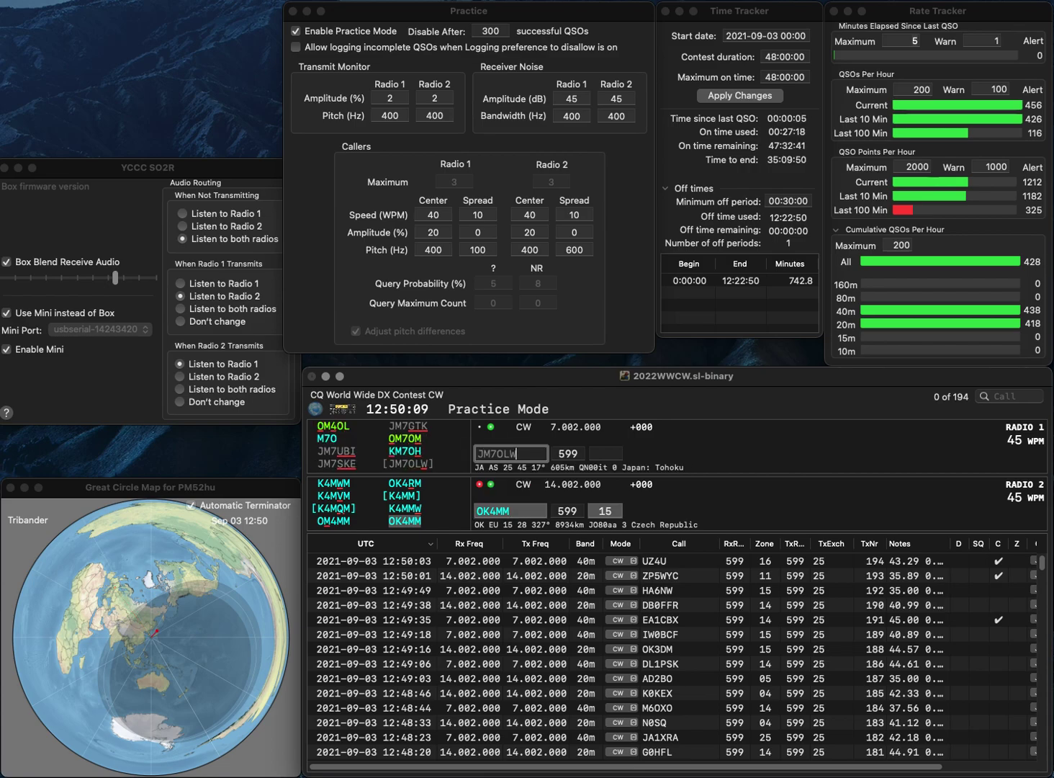
key("Return")
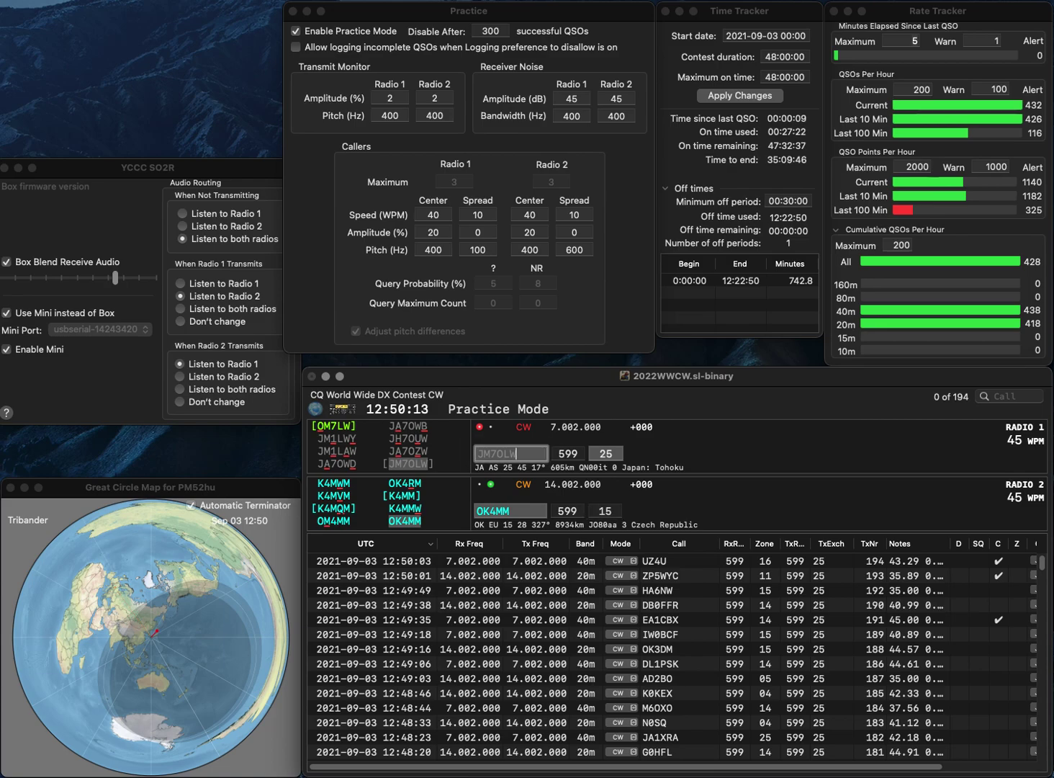
key("Tab")
key("Return")
type("EA3KK")
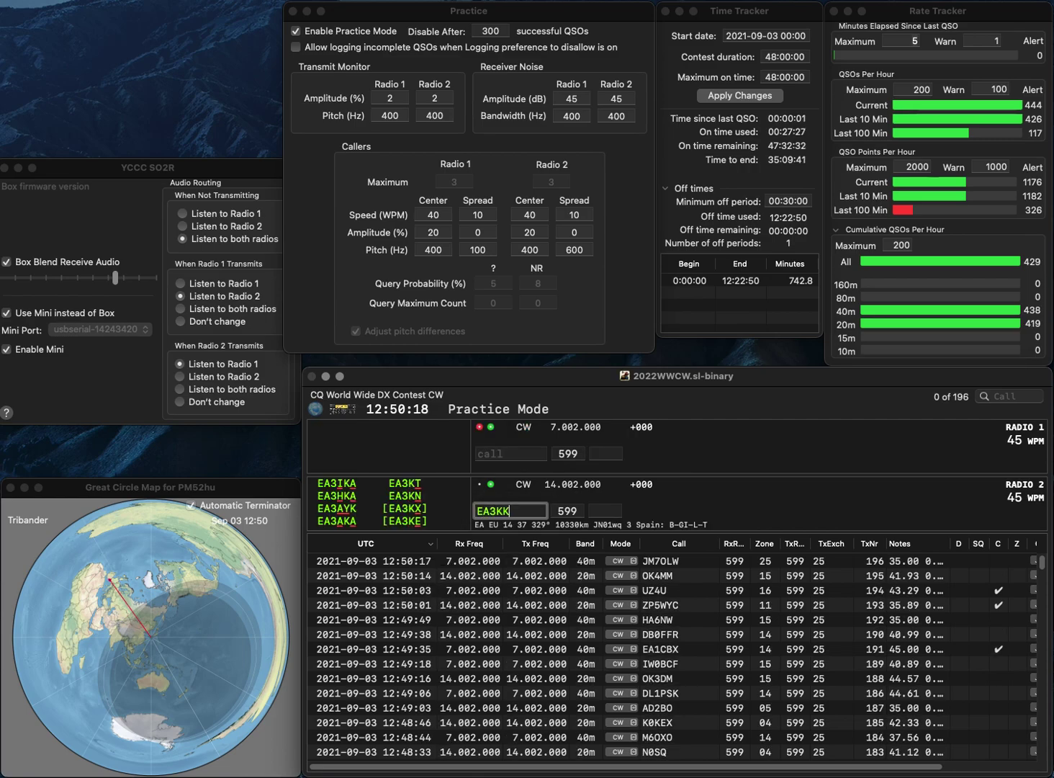
key("Return")
type("KA8IM")
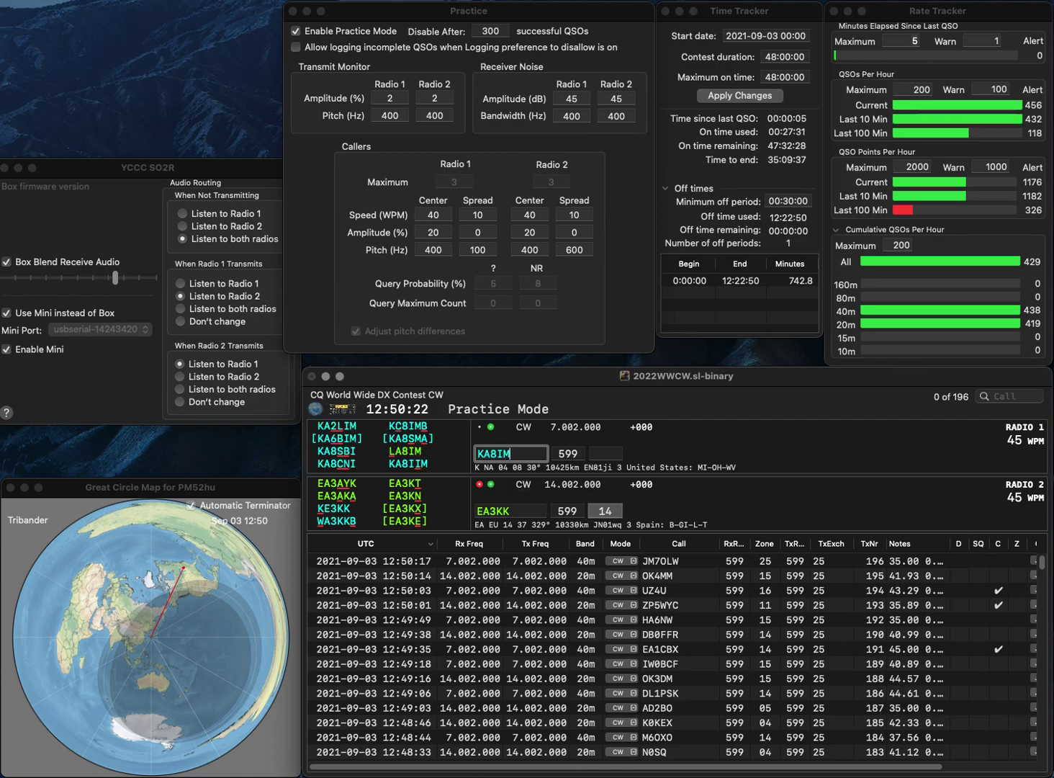
key("Left")
type("I")
key("Return")
Step: Correct the Radio 2 call sign to EA2KK with its exchange, and log the KA8IIM and EA2KK contacts
key("Left")
key("Left")
key("BackSpace")
type("2")
key("Return")
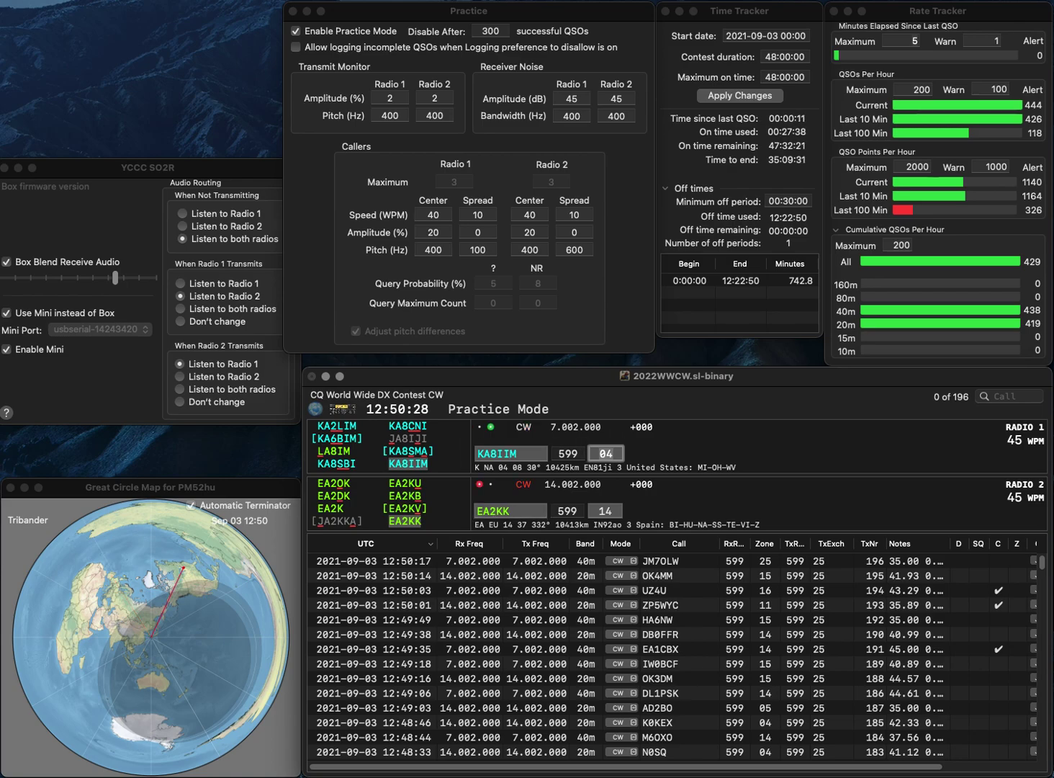
key("Return")
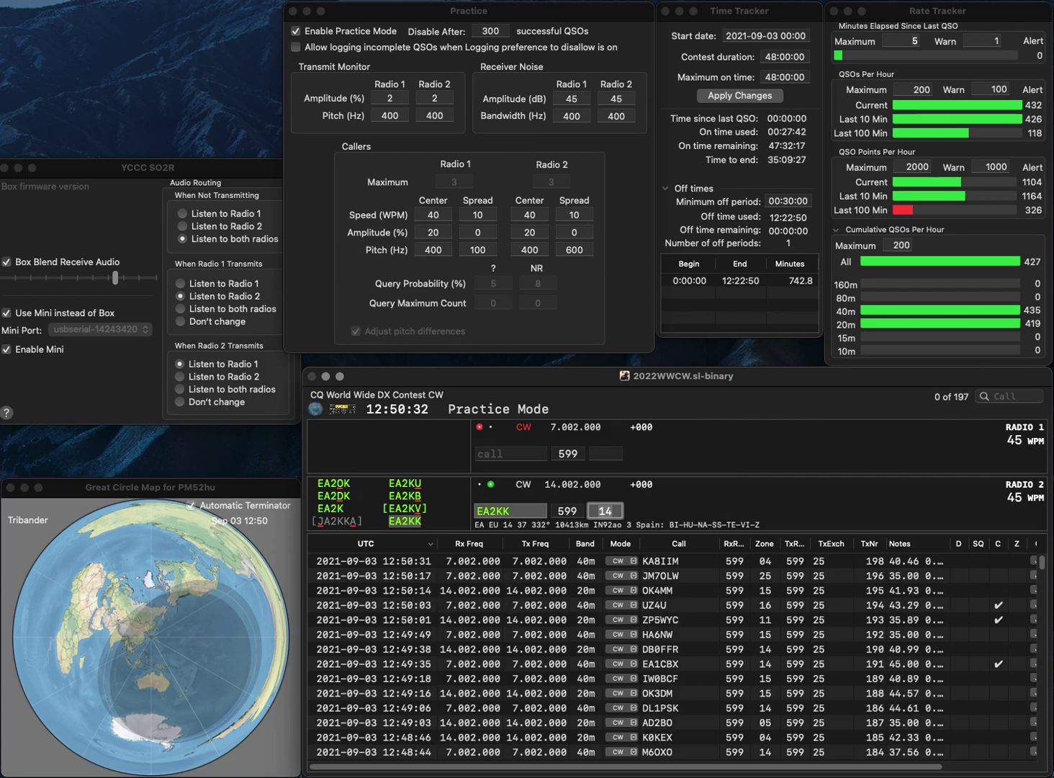
key("Return")
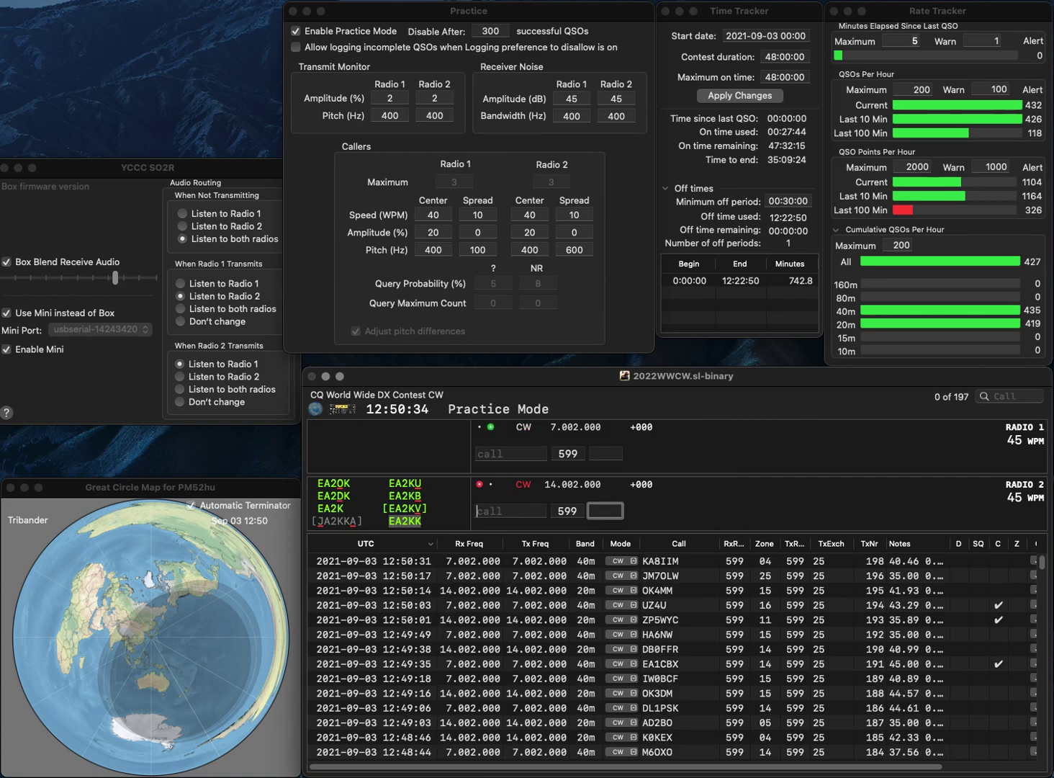
type("W2COD")
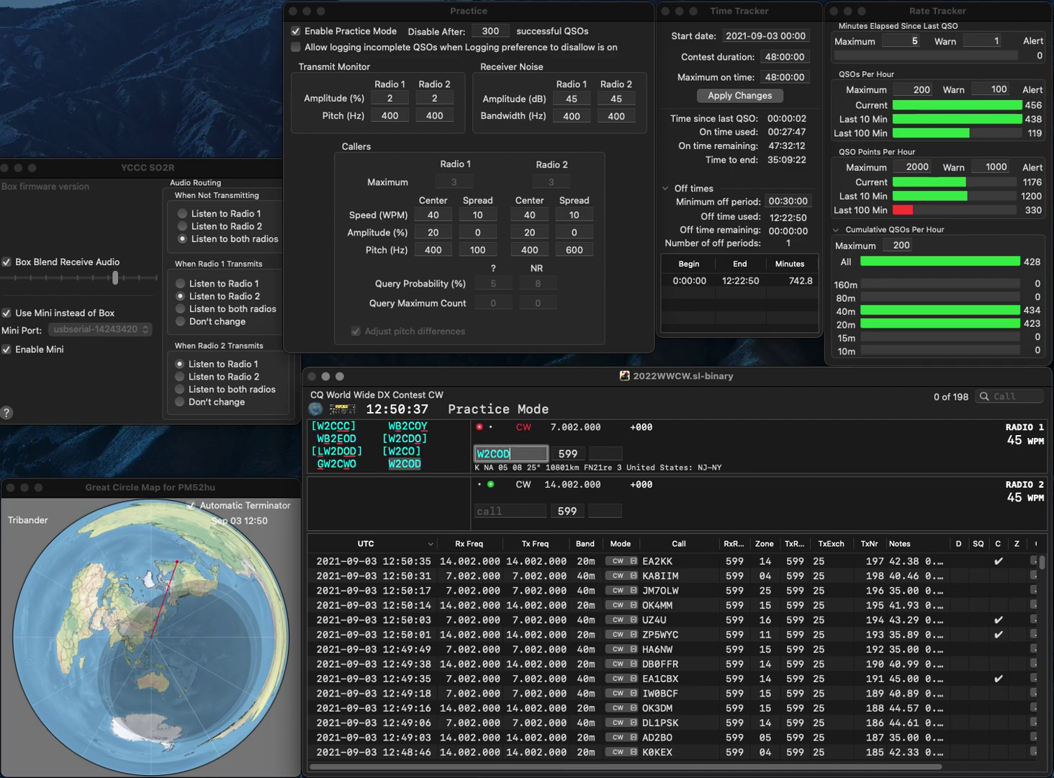
key("Return")
type("AB4")
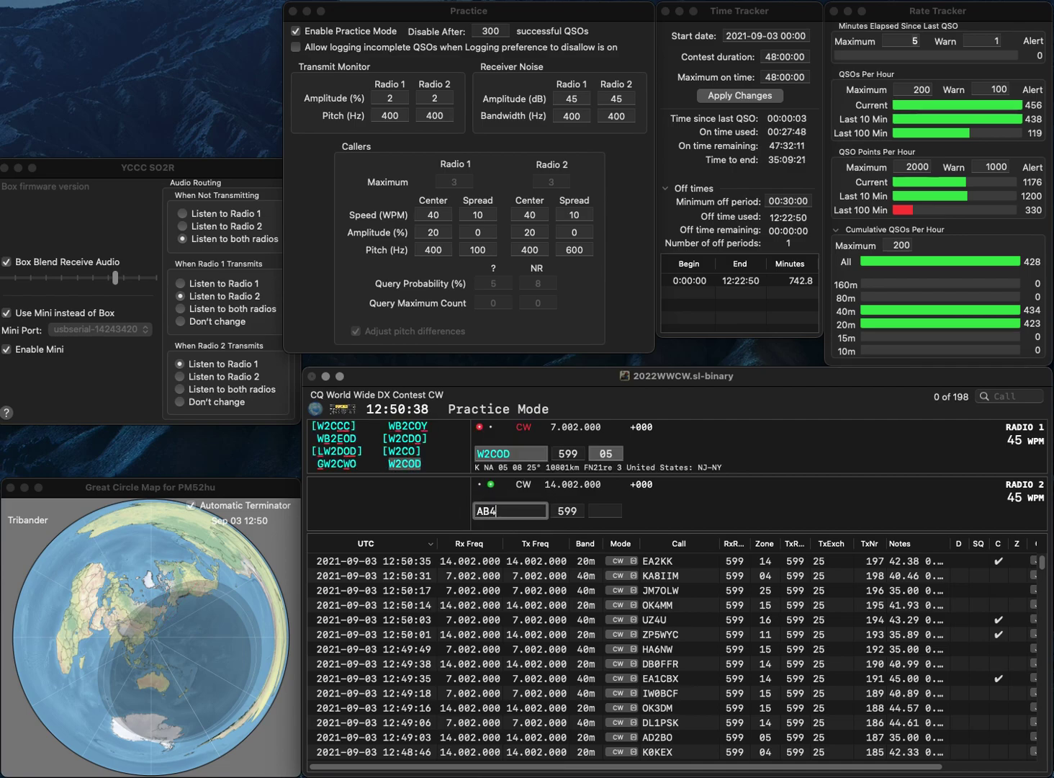
type("VJ")
key("Left")
key("BackSpace")
type("5")
key("Return")
key("Return")
left_click(495, 511)
key("Tab")
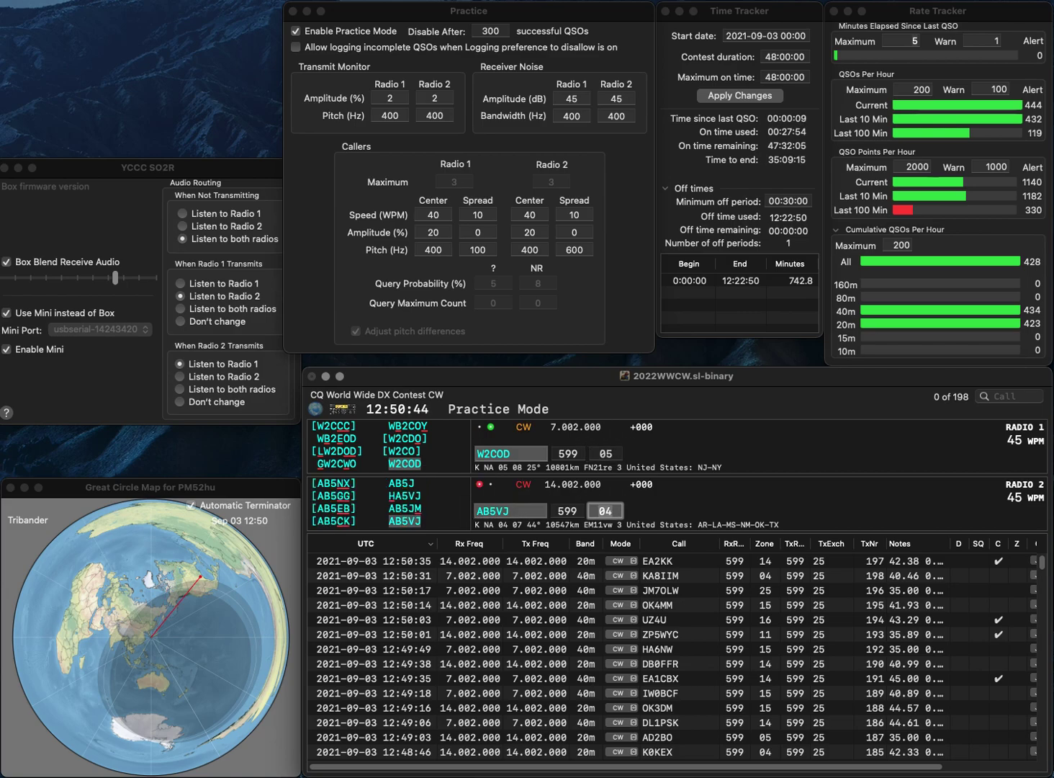
key("Return")
type("DGMLA")
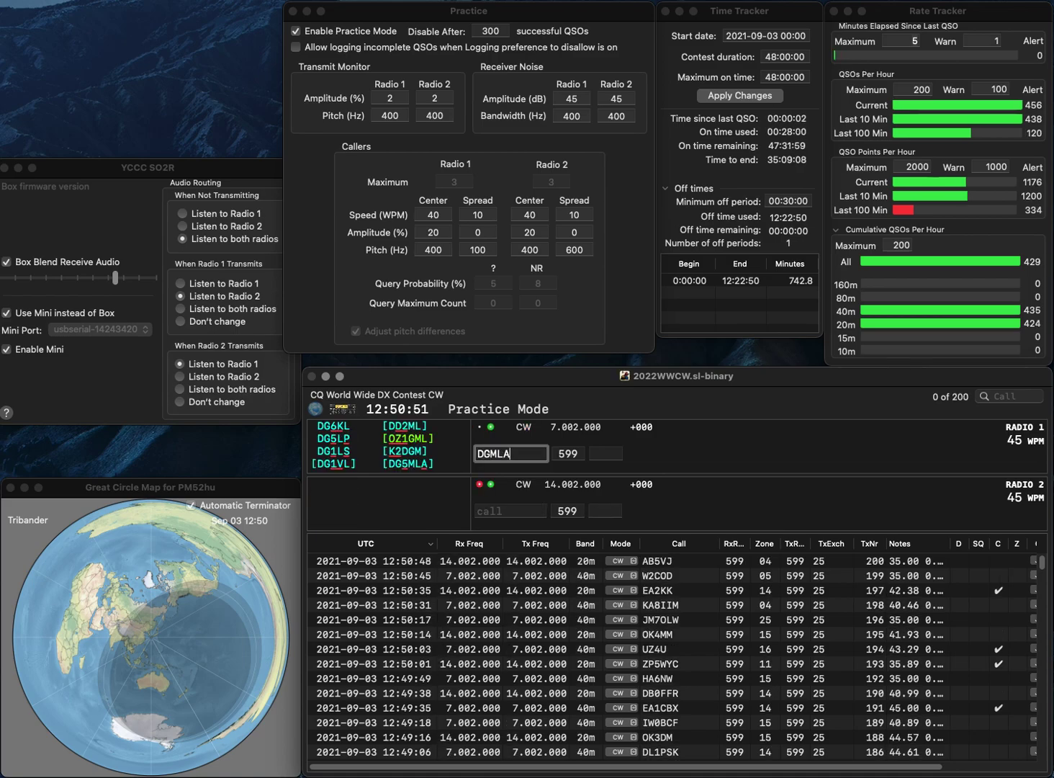
key("Return")
type("VE3RC")
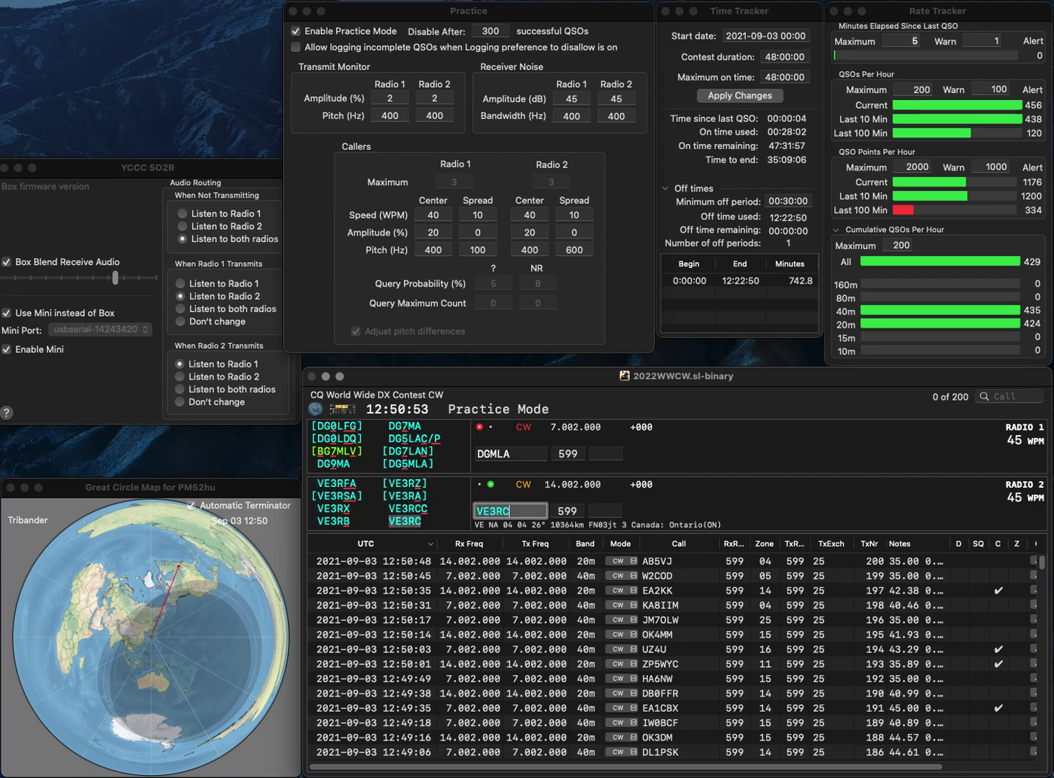
key("Return")
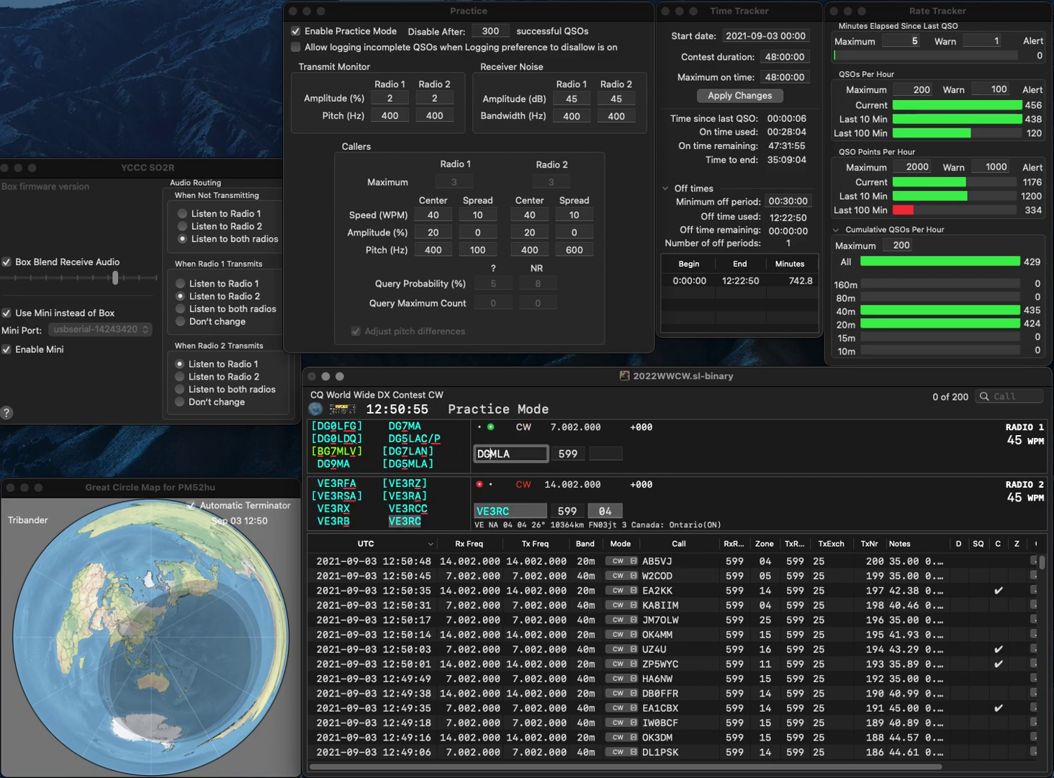
Step: Complete the Radio 1 call sign as DG5MLA with its exchange, and log the VE3RC and DG5MLA contacts
type("5")
key("Return")
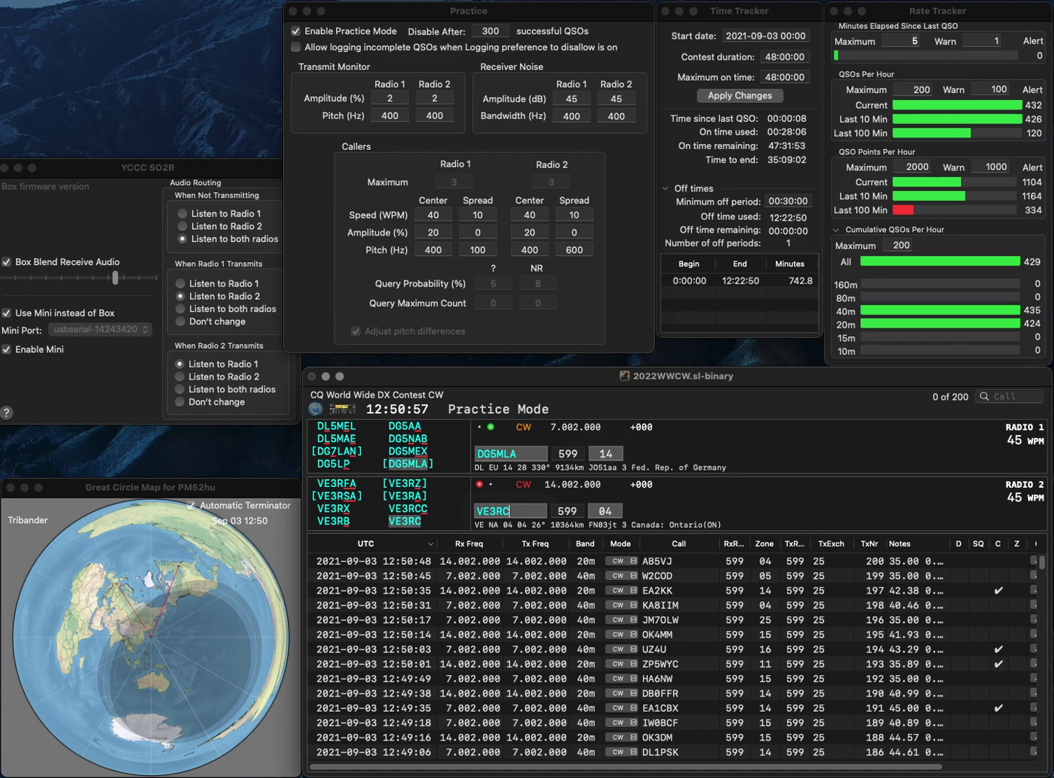
key("Return")
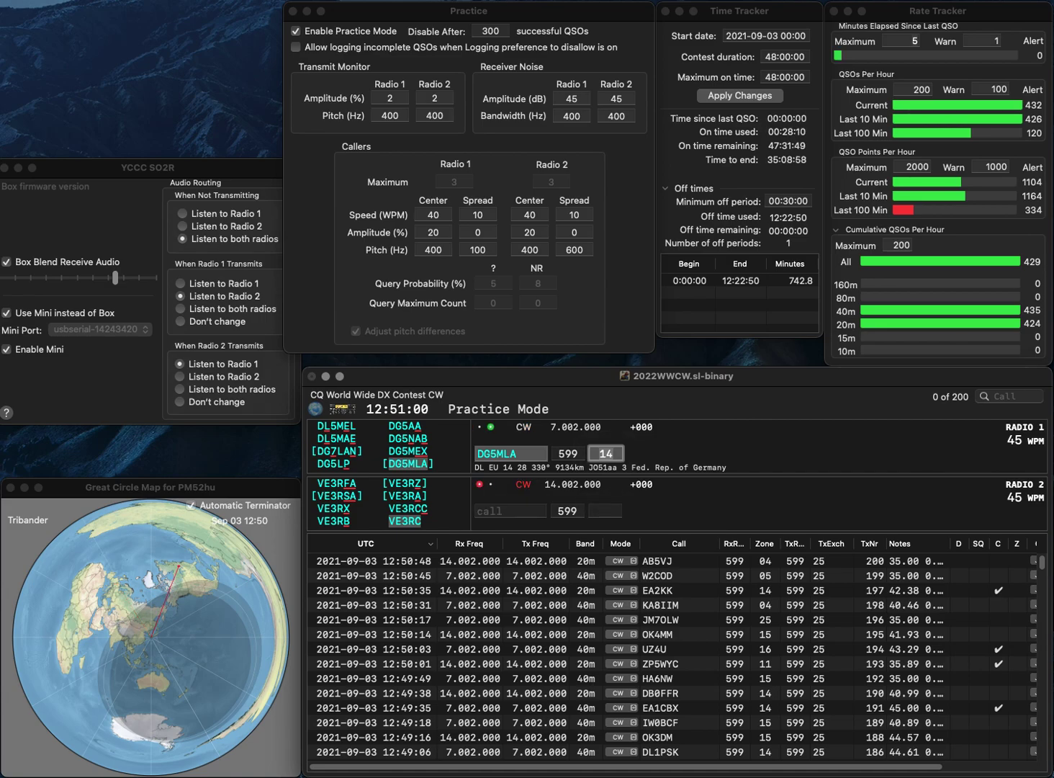
key("Return")
type("M2YMW")
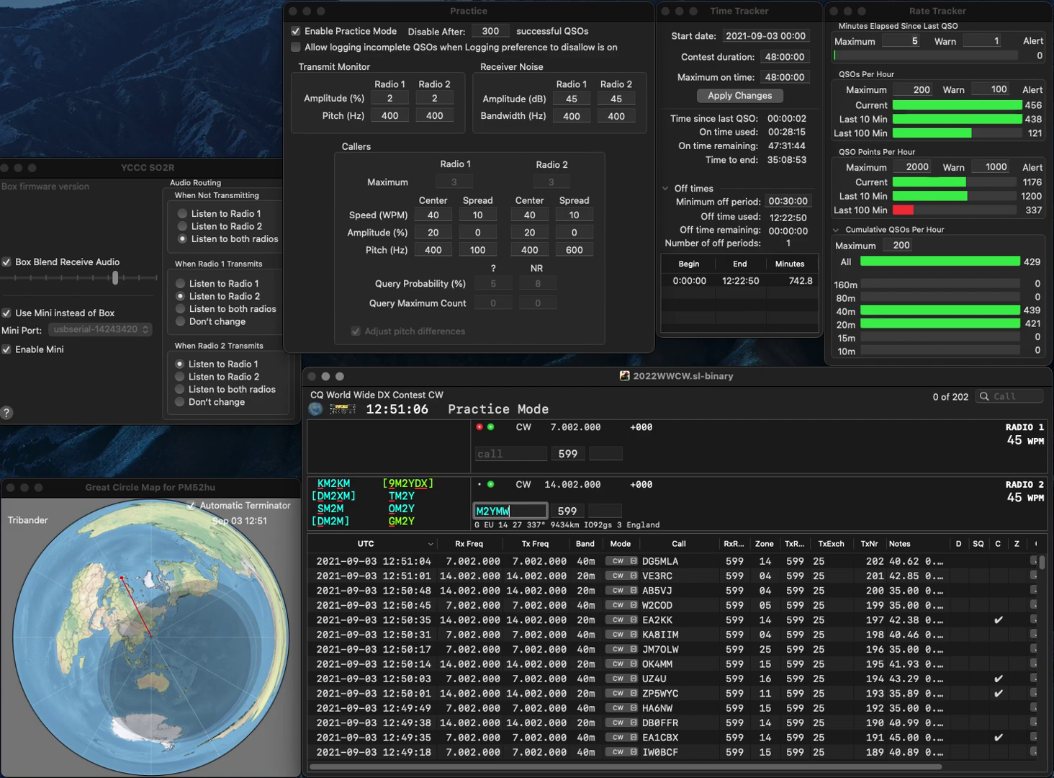
key("Home")
type("9")
key("Return")
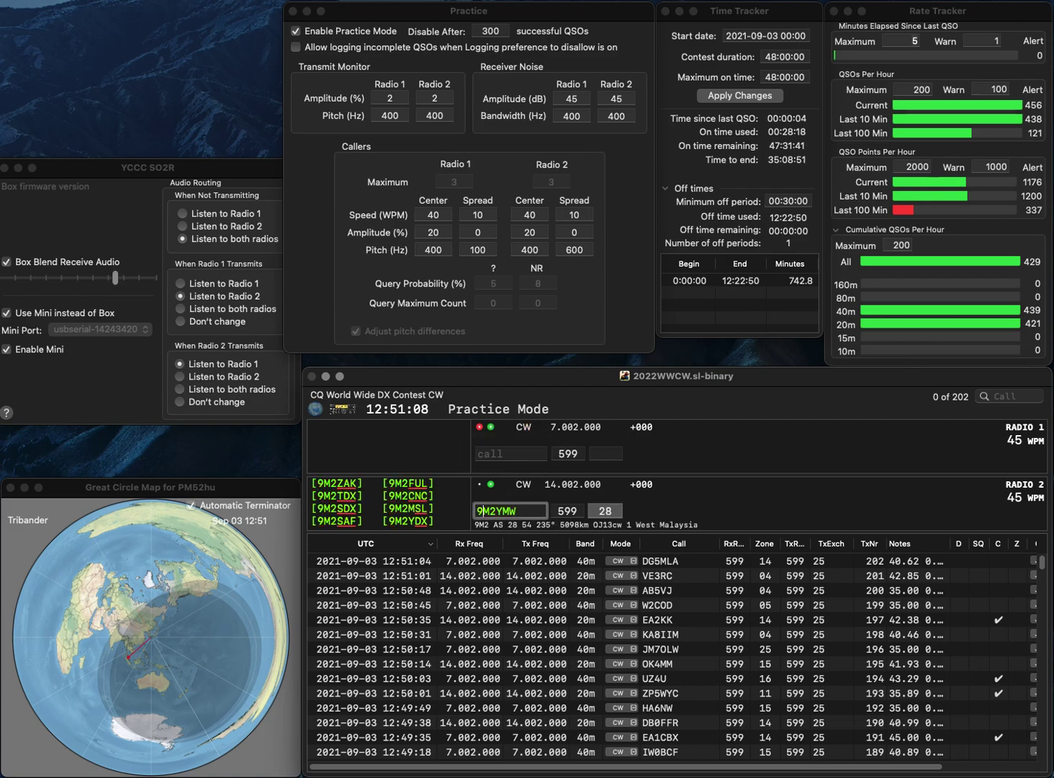
Step: Enter the caller's call sign starting with KE0F on Radio 1
type("K")
type("E0U")
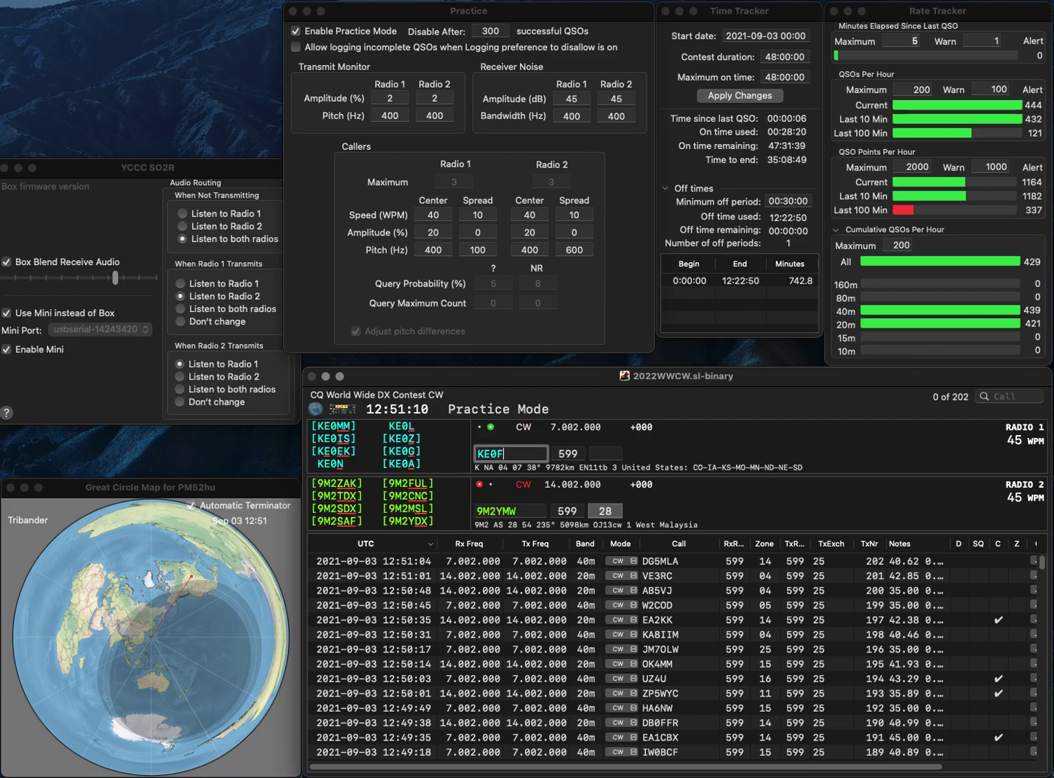
key("BackSpace")
type("V")
key("Return")
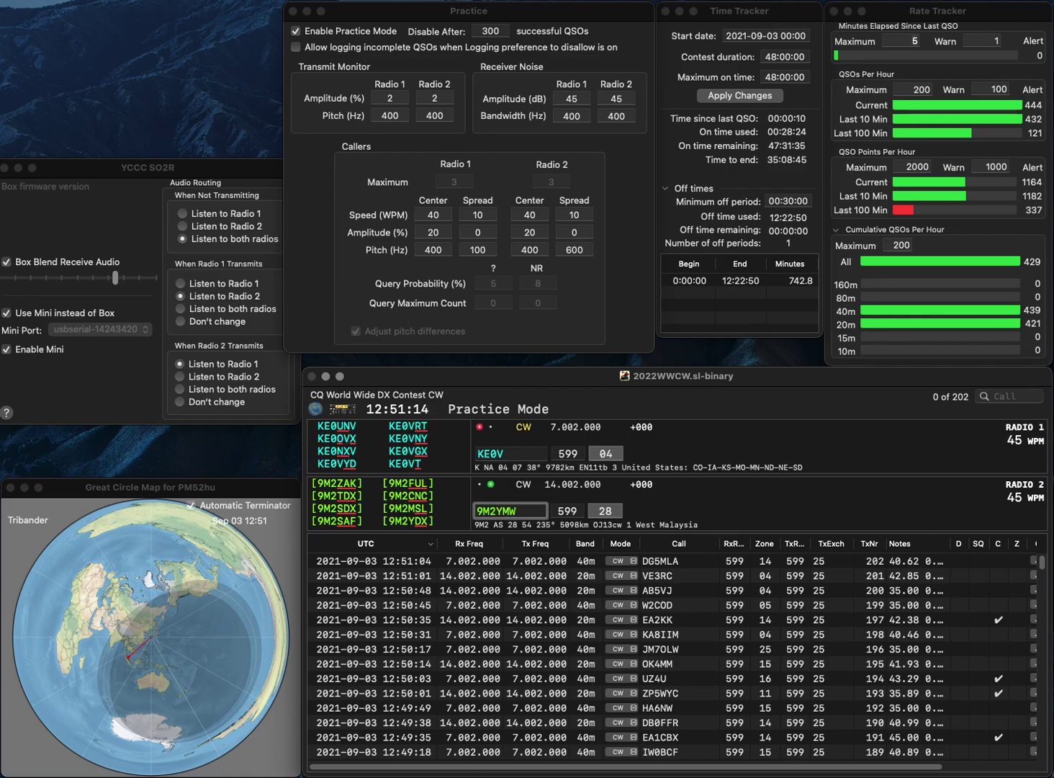
Step: Correct the Radio 2 call sign to OK2CMW and send the exchange
key("Delete")
key("Delete")
type("OK")
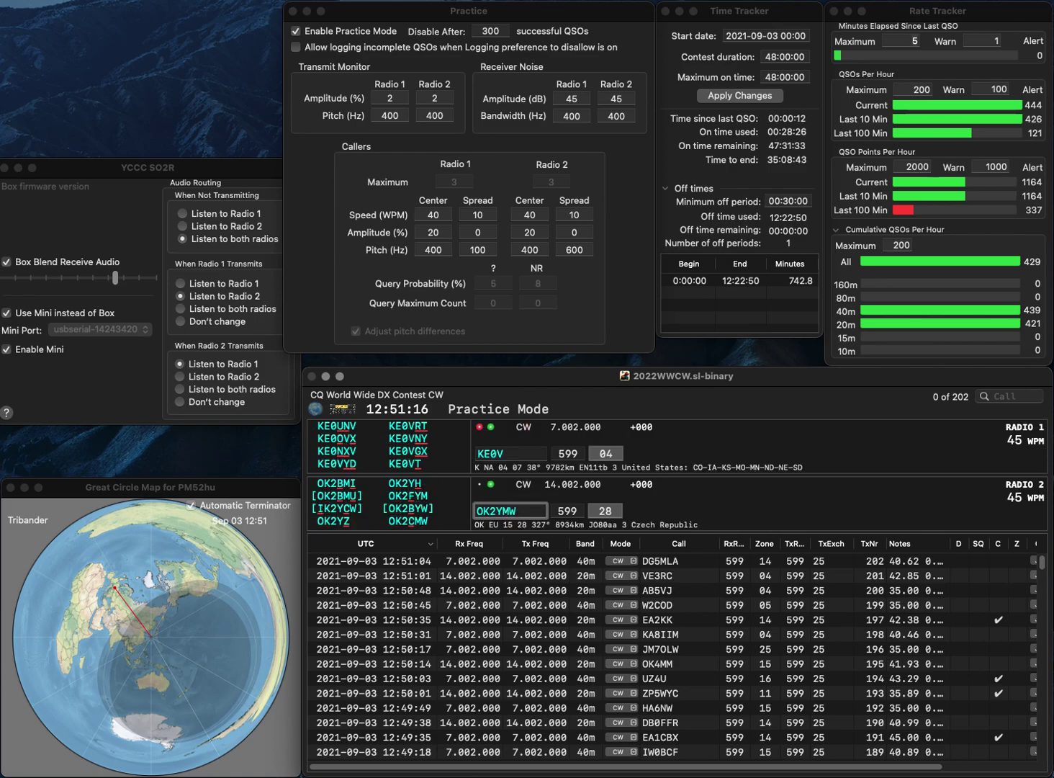
left_click(504, 510)
key("BackSpace")
type("C")
key("Return")
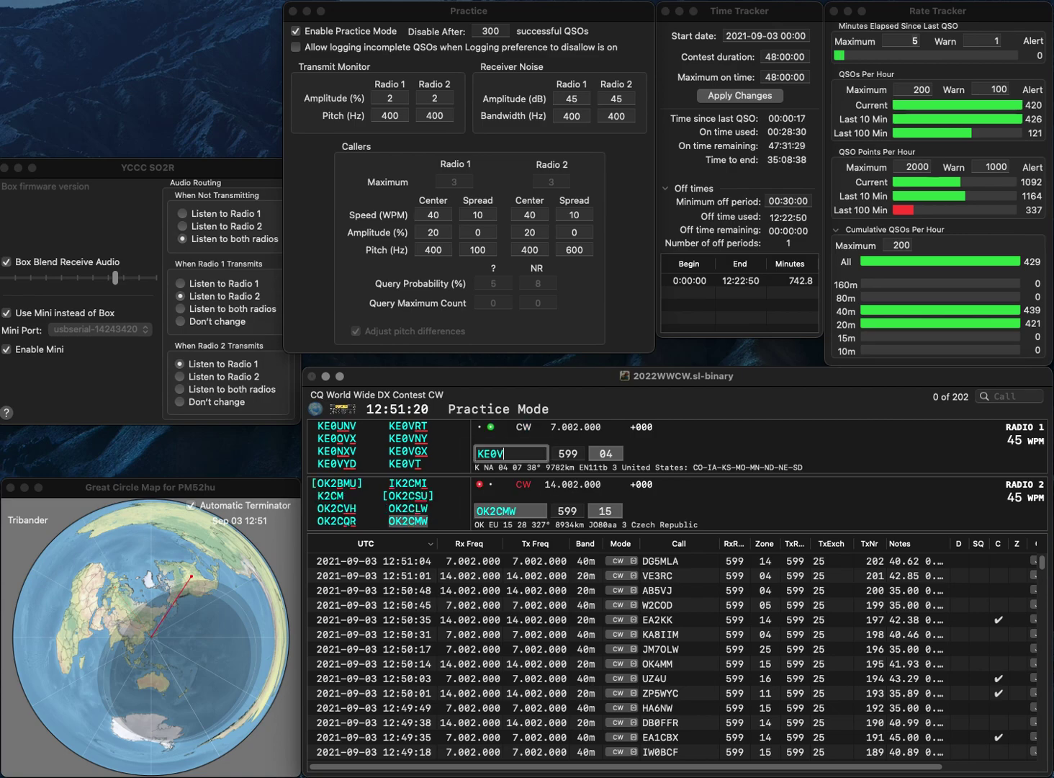
Step: Correct the Radio 1 call sign to KE9V, send it, and log the OK2CMW and KE9V contacts
left_click(498, 453)
key("BackSpace")
type("9")
key("Return")
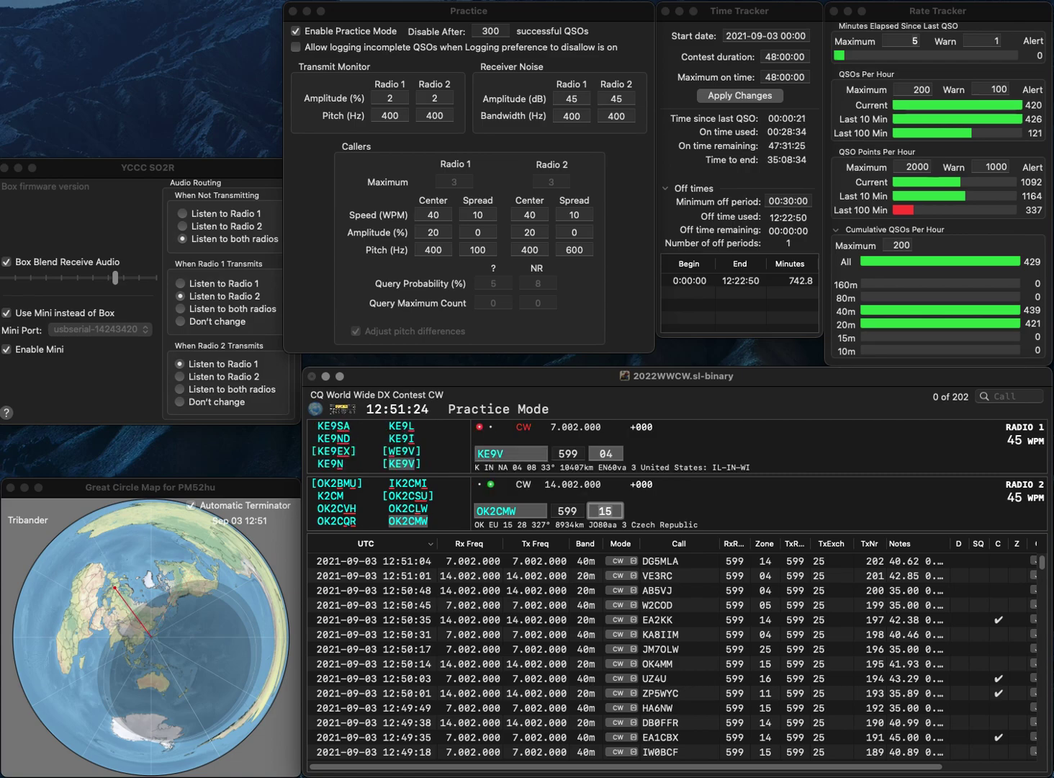
key("Return")
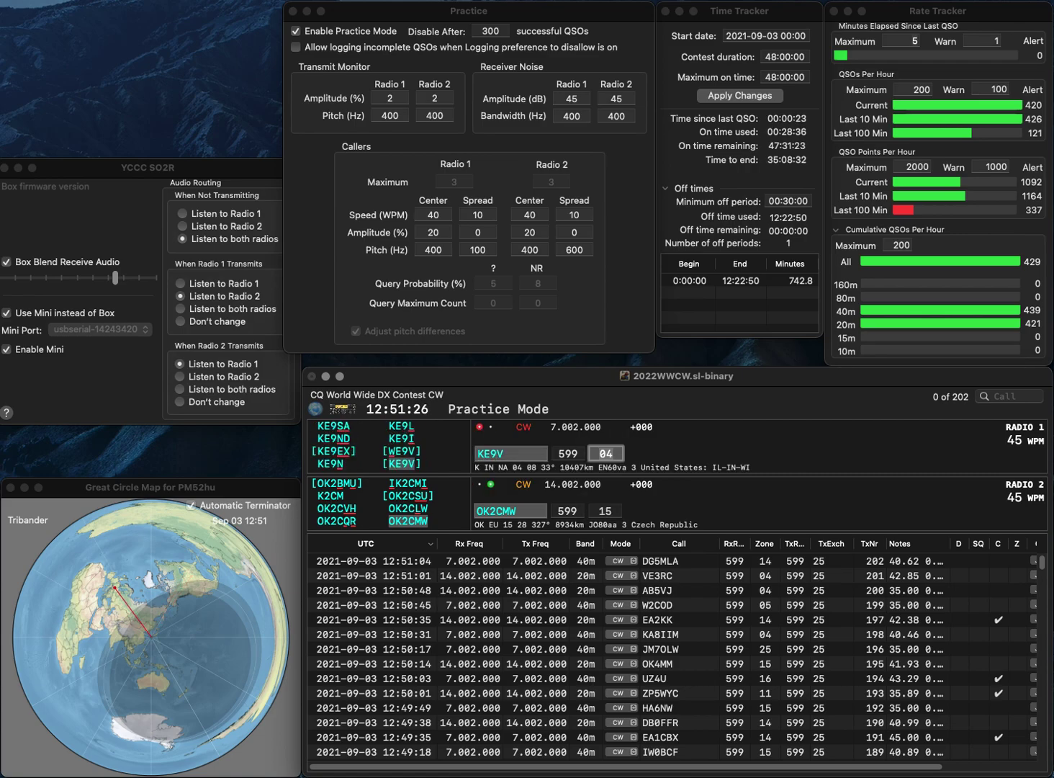
key("Return")
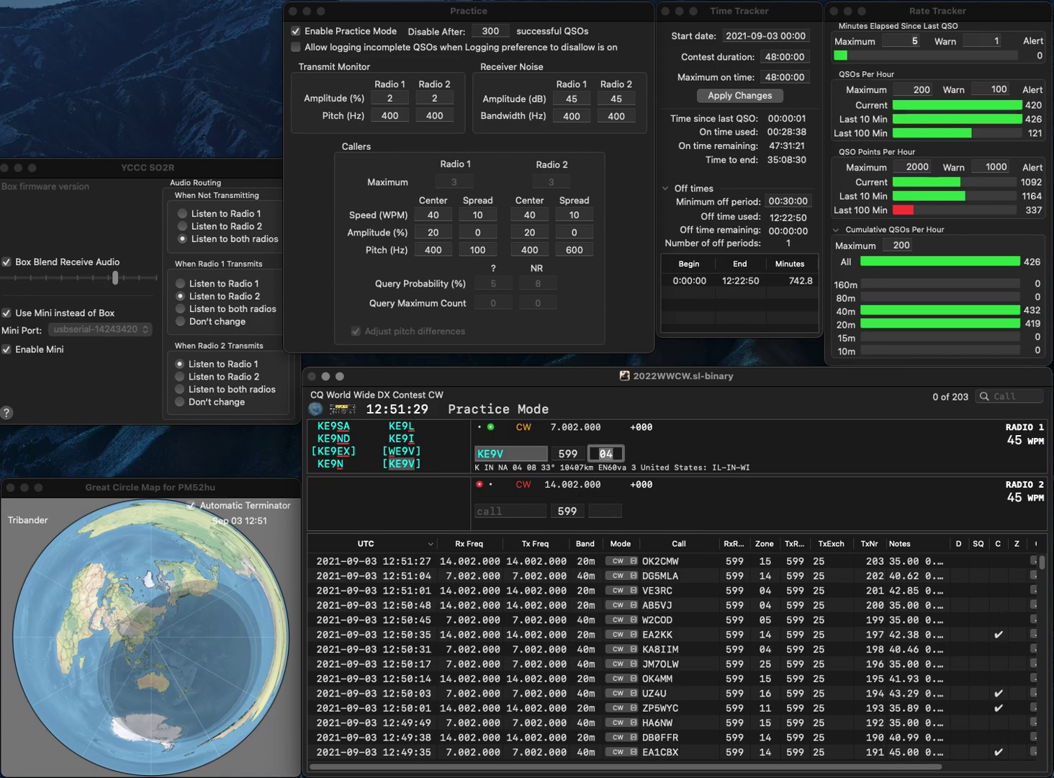
Step: Enter GH1UBO as the Radio 2 call sign and DL9NCR as the Radio 1 call sign, sending the exchange to each
type("GH1UB")
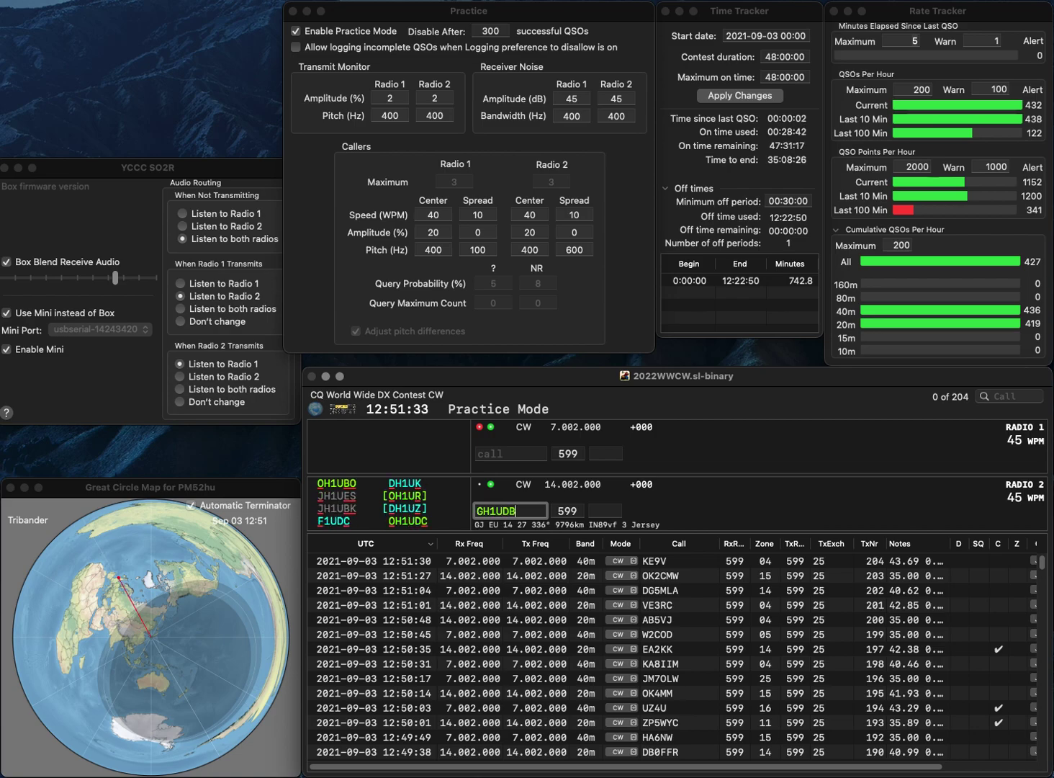
type("O")
key("Return")
type("DL9NCR")
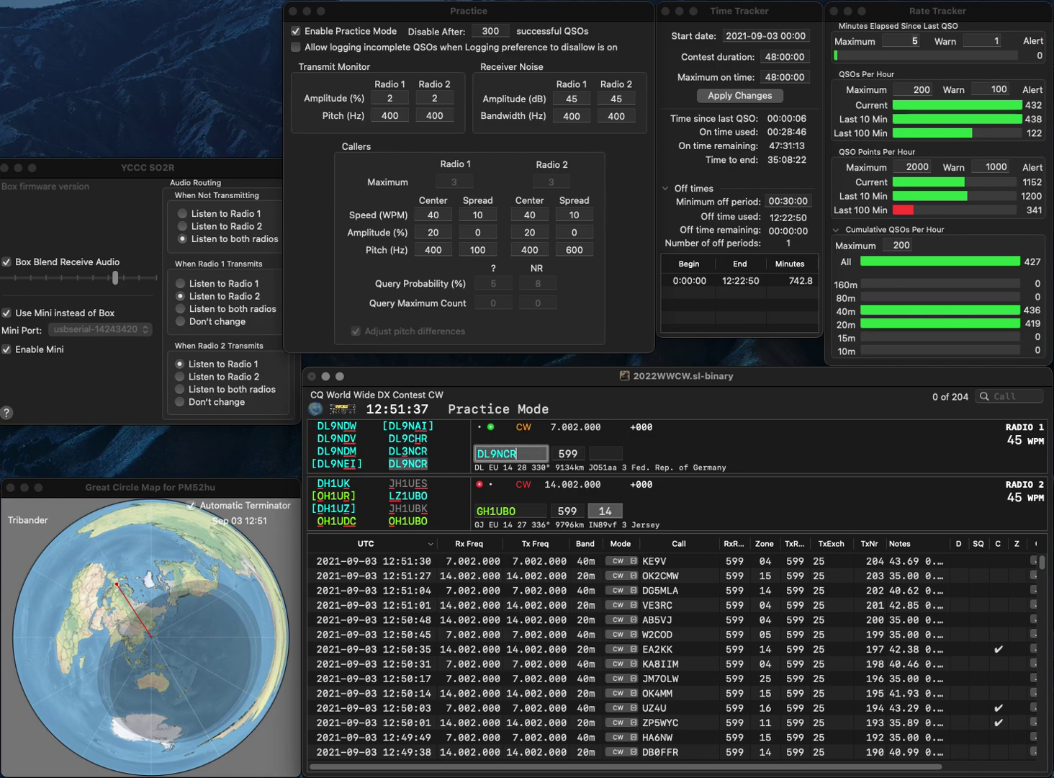
key("Return")
type("OH1UBO")
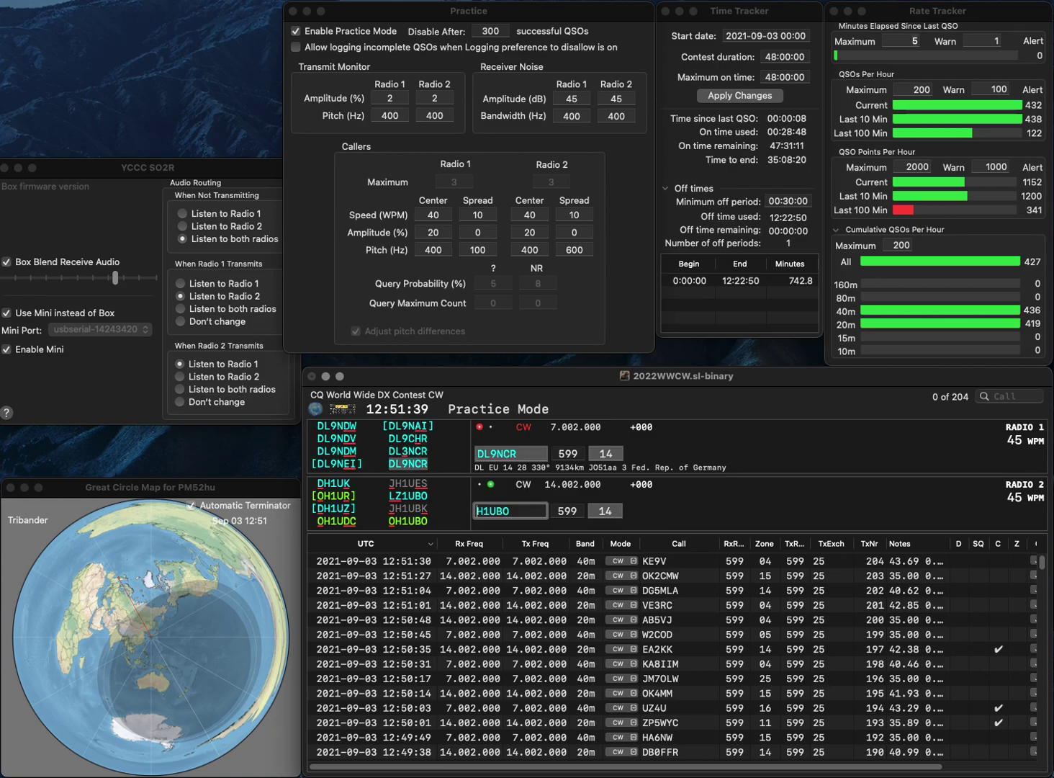
key("Return")
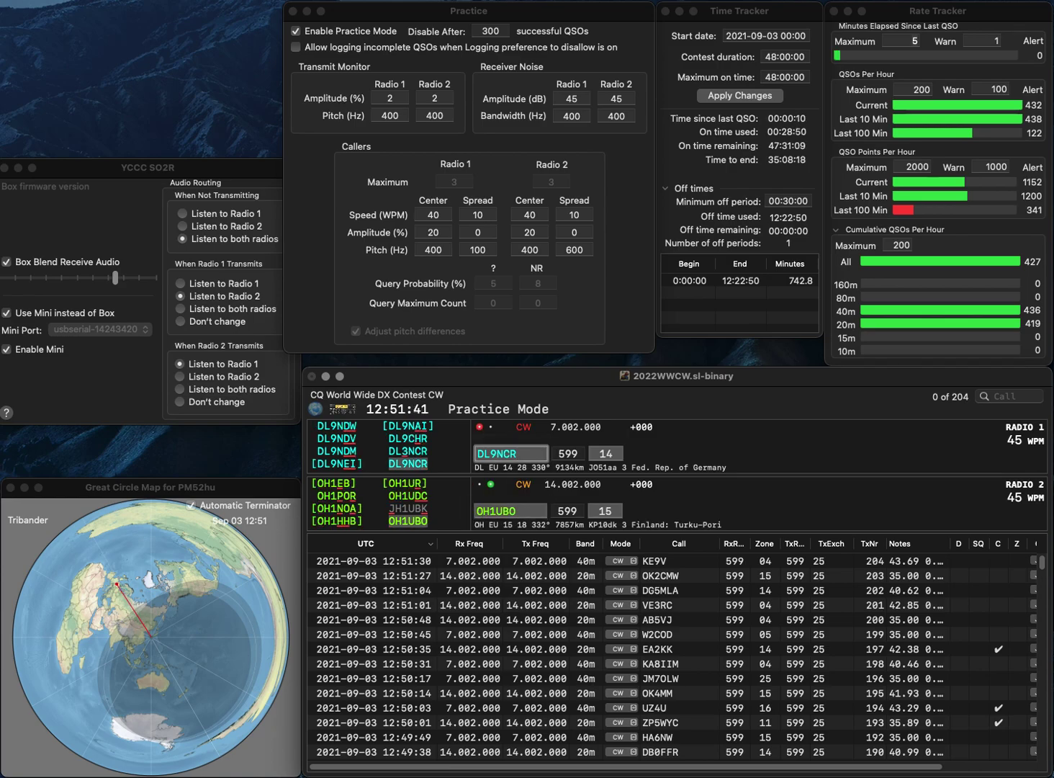
key("space")
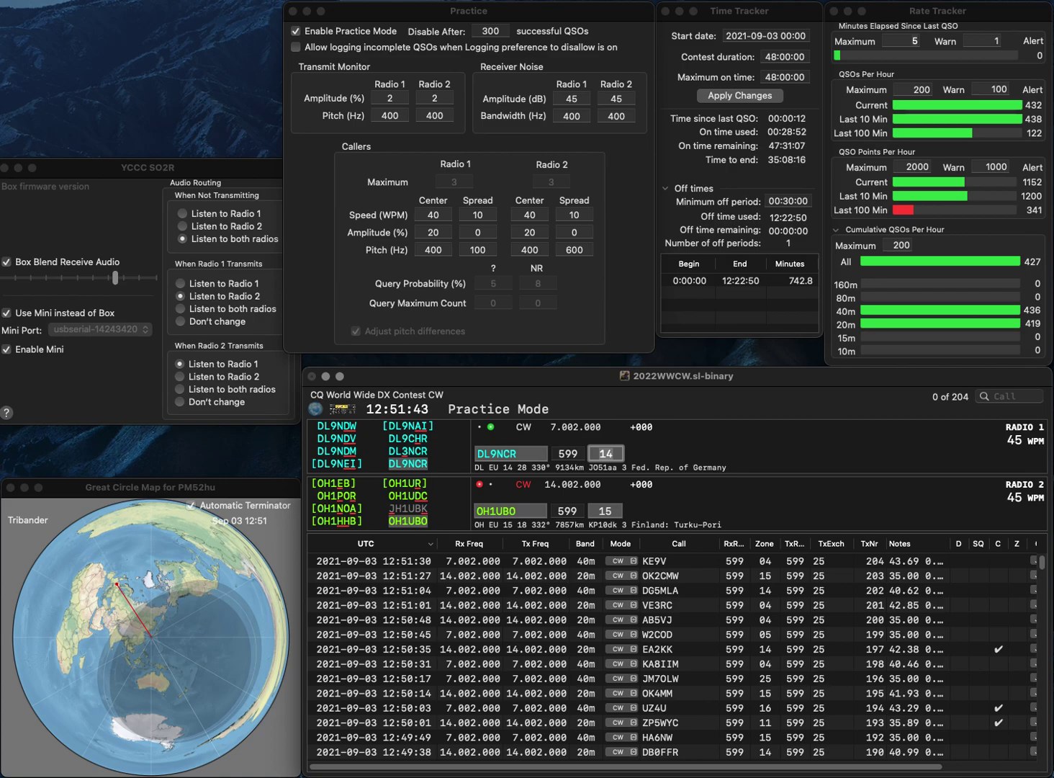
key("Return")
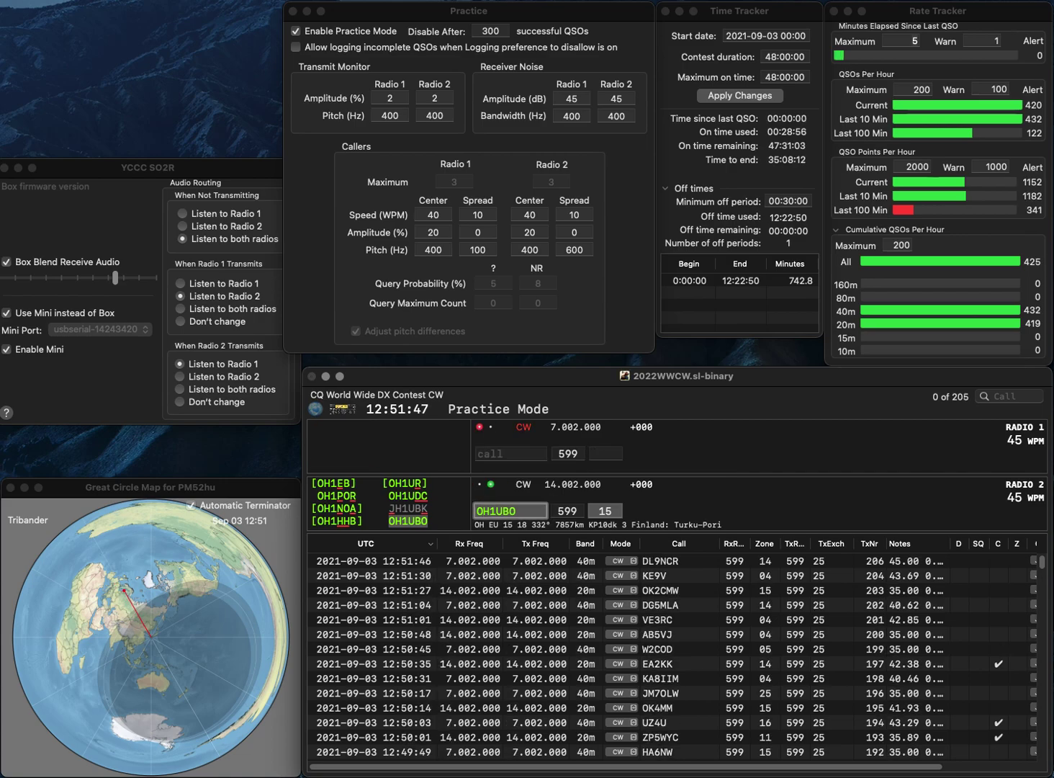
key("Tab")
key("Return")
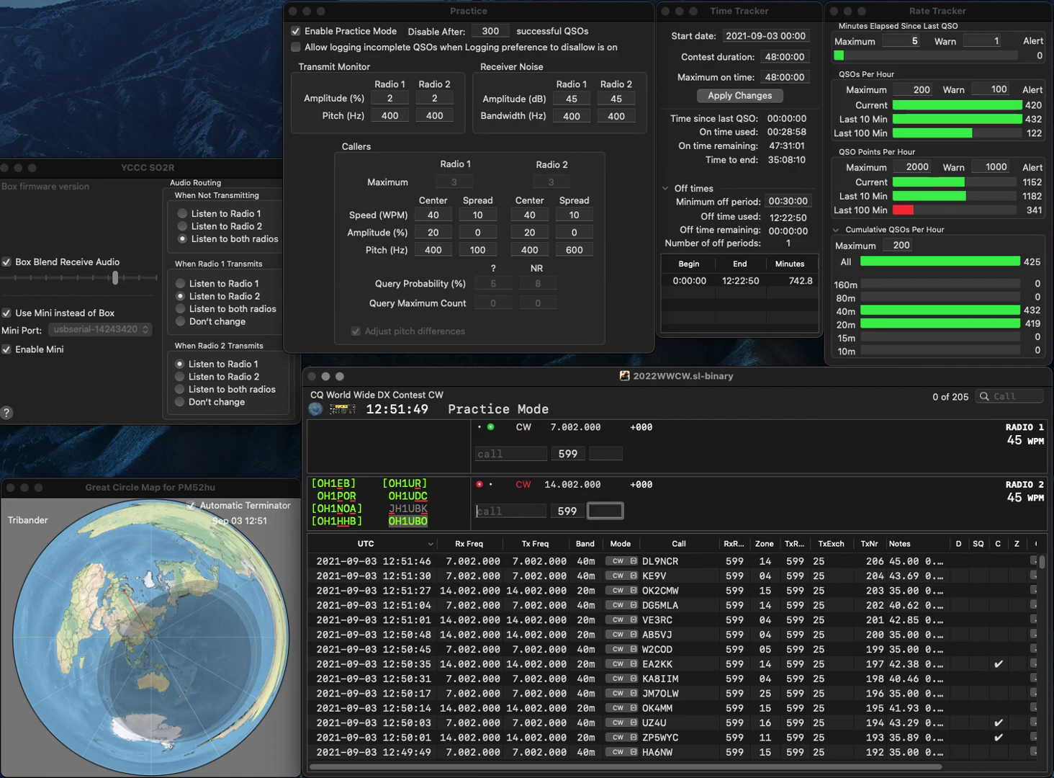
Step: Enter the partial call AKAD on Radio 1, and enter KW4LQ on Radio 2 and send its exchange
type("AKAD")
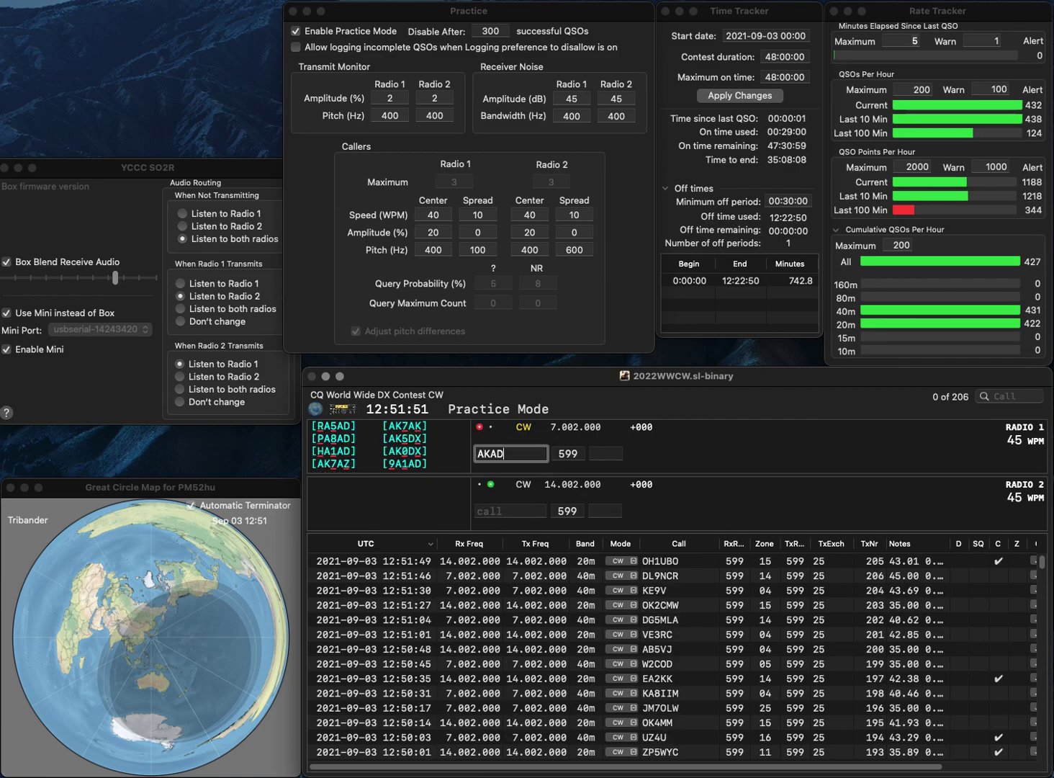
left_click(510, 510)
type("KW4LQ")
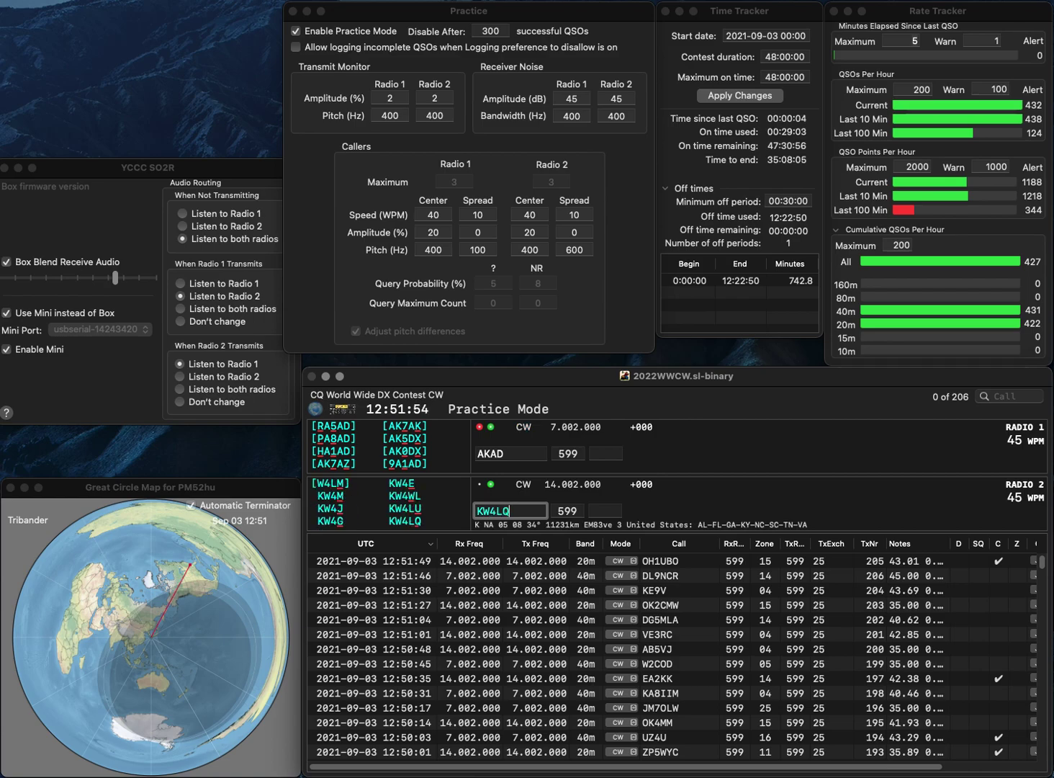
key("Return")
left_click(491, 454)
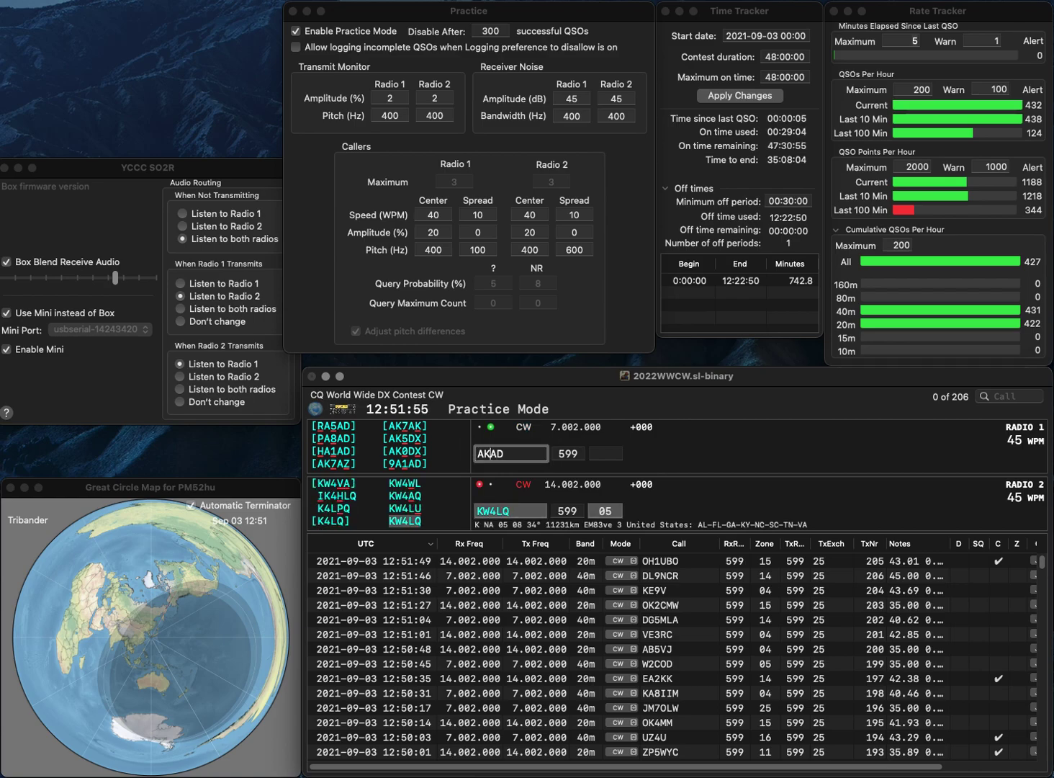
key("BackSpace")
type("A2")
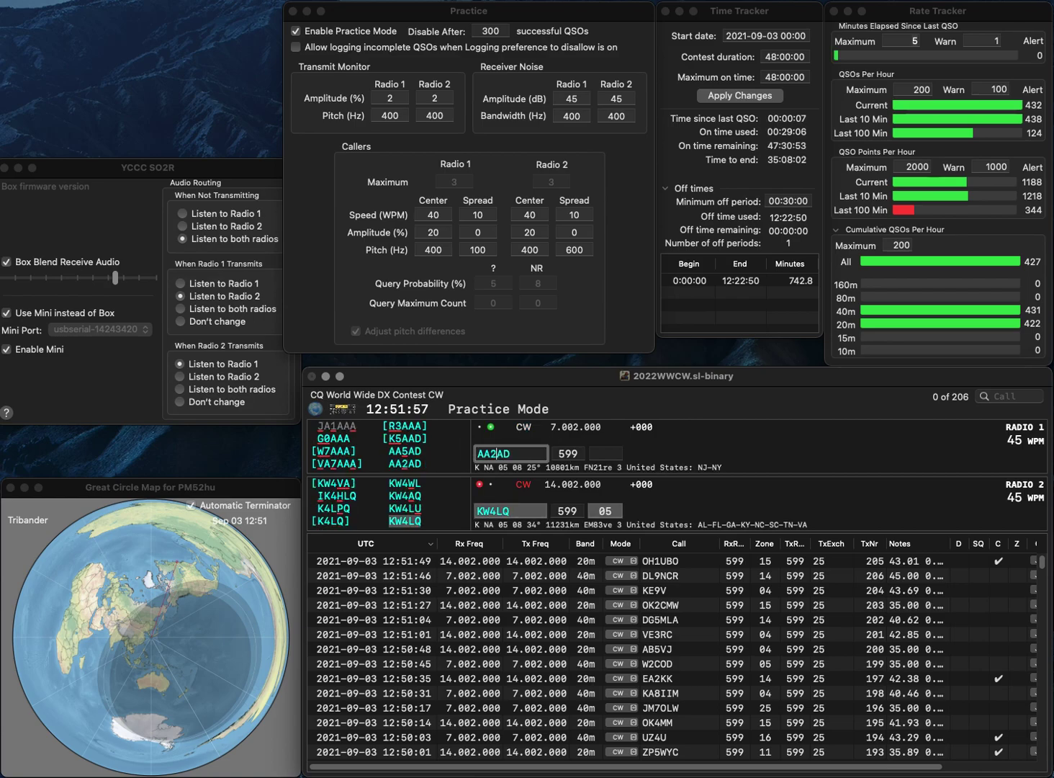
key("Return")
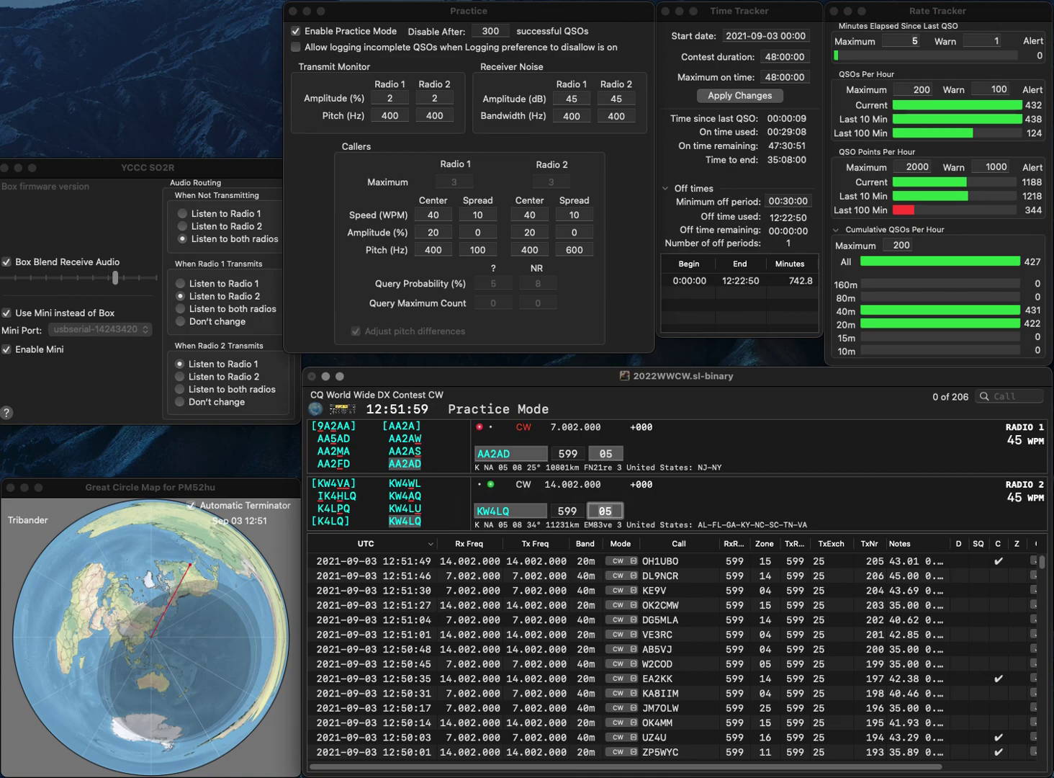
key("Return")
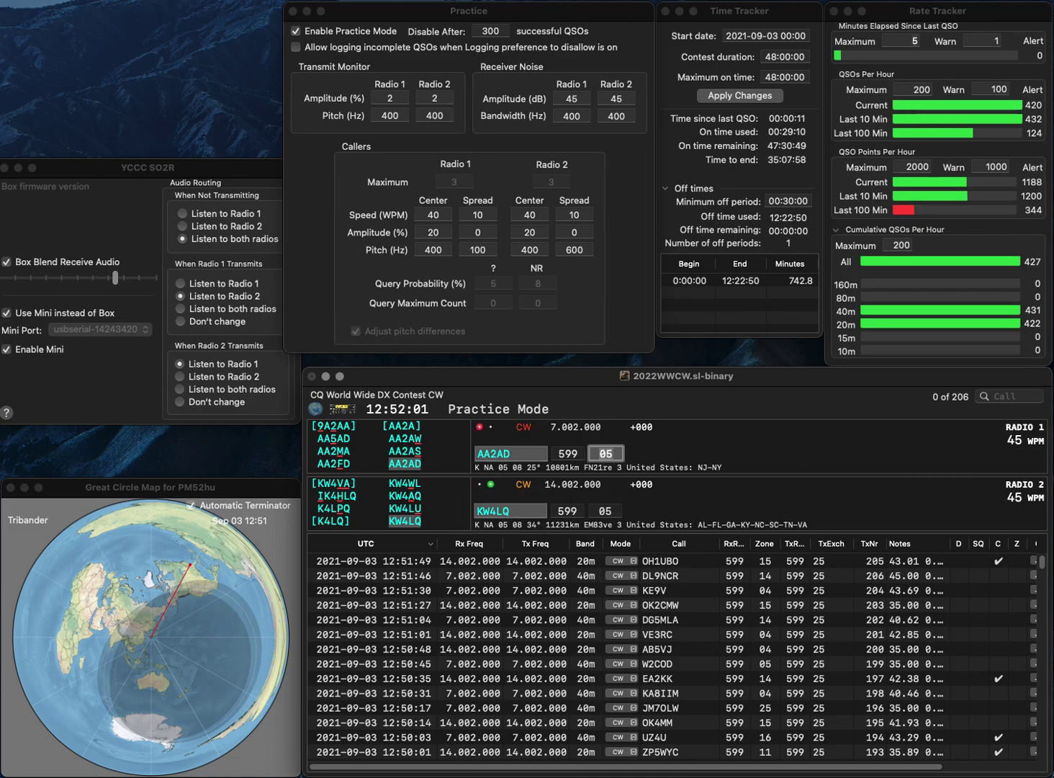
key("Return")
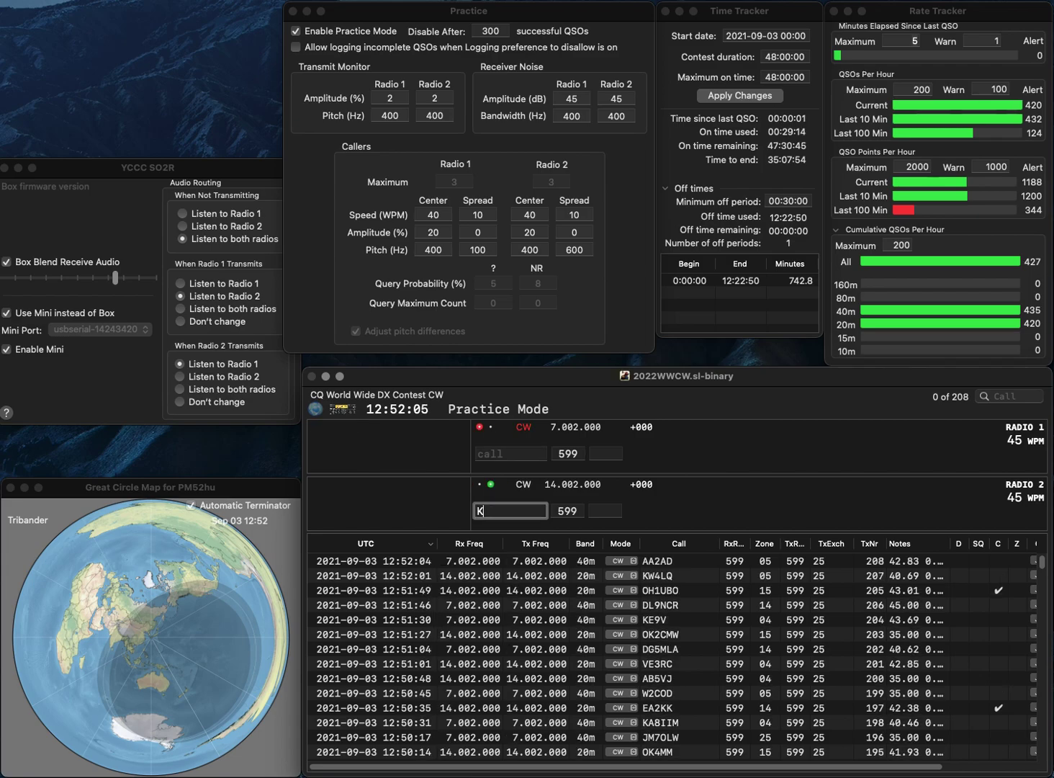
Step: Enter KG6CQ as the Radio 2 call sign and PY5E as the Radio 1 call sign, sending the exchange to each
type("KG6CQ")
key("Return")
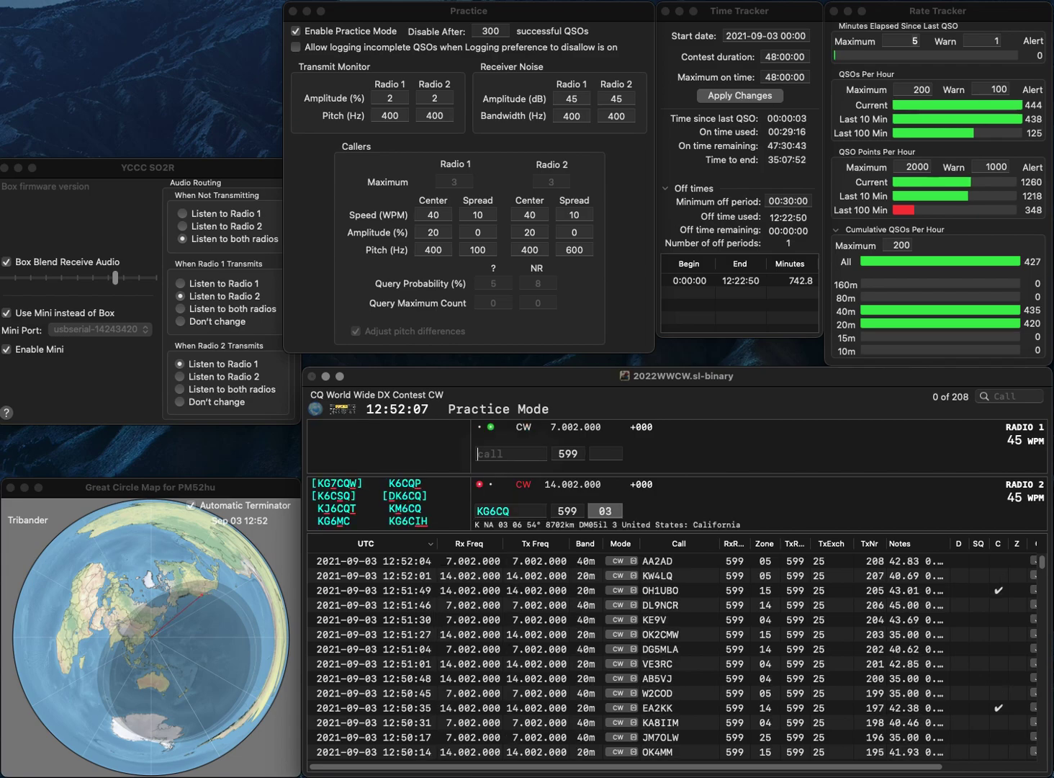
type("PY5E")
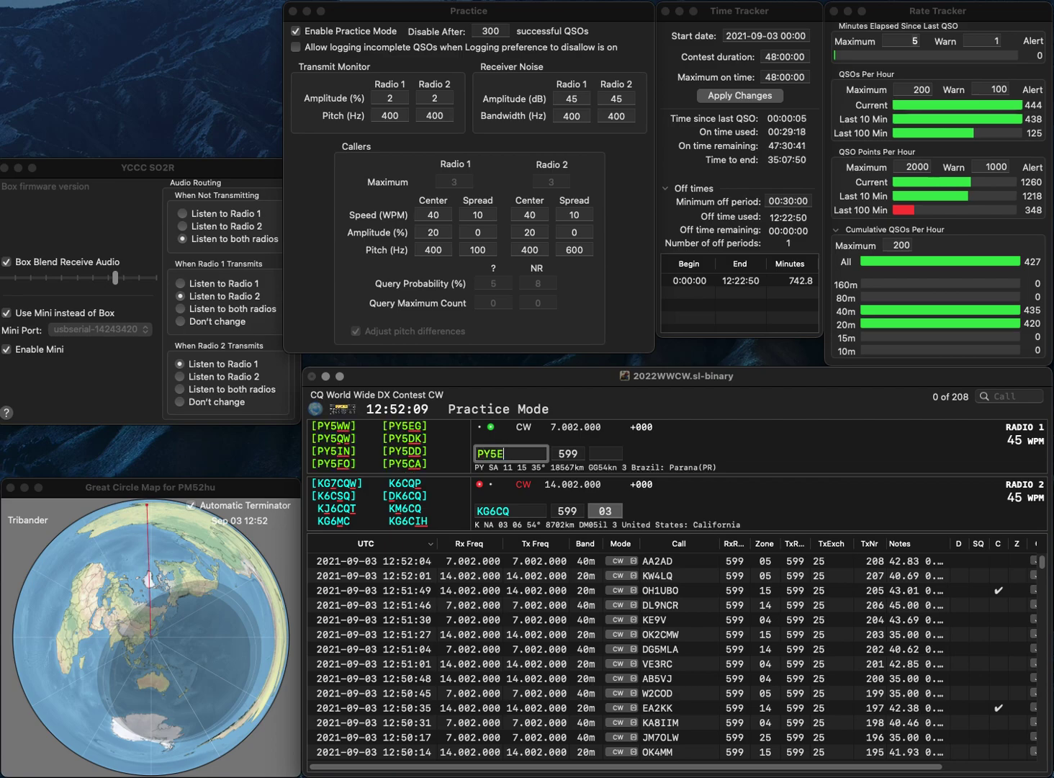
key("Return")
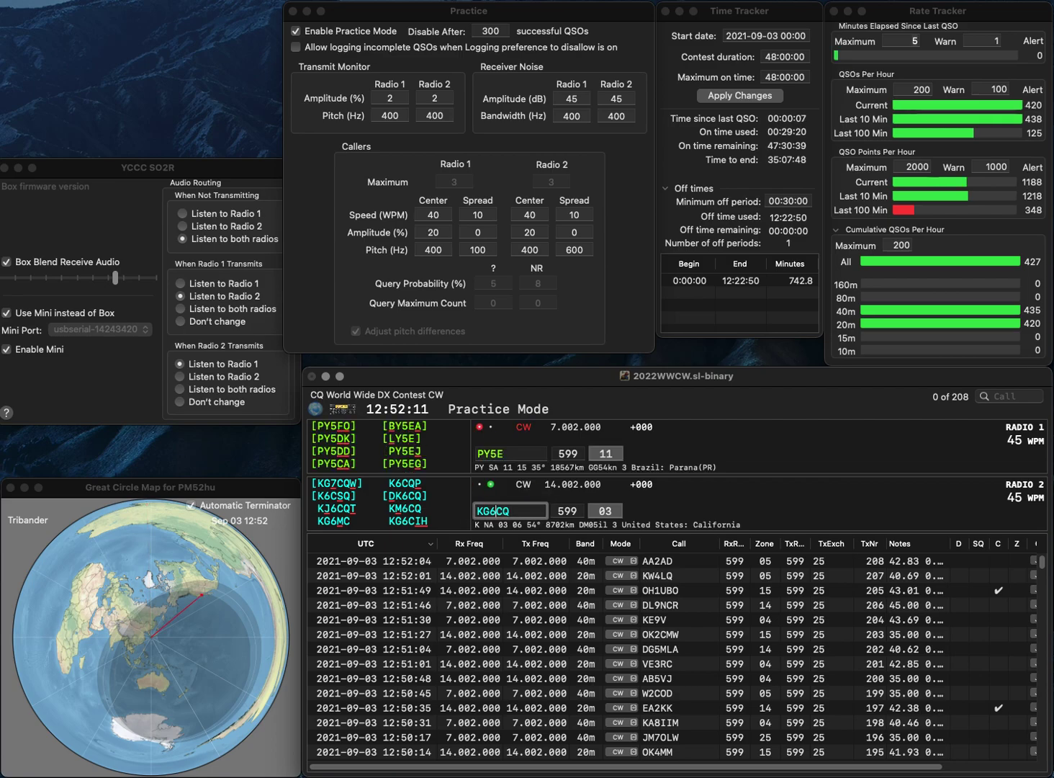
key("Left")
key("Left")
key("BackSpace")
key("BackSpace")
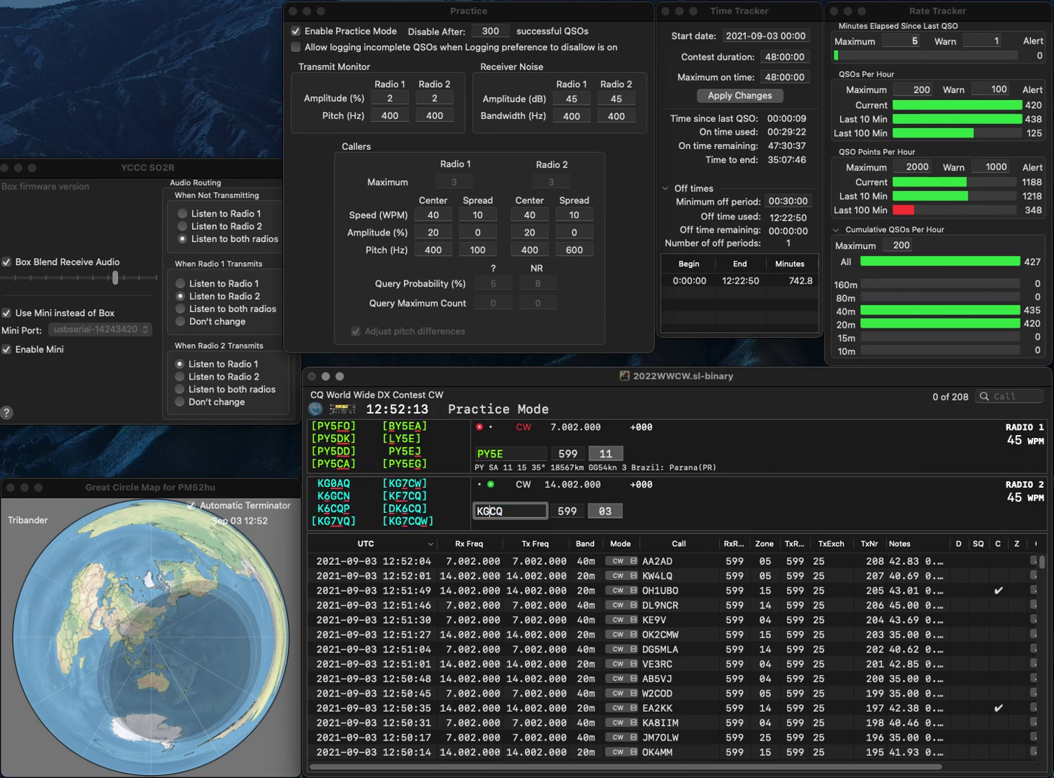
type("M6")
key("Return")
Step: Correct the Radio 1 call sign to LY5E, send it, and log the KM6CQ and LY5E contacts
key("Left")
key("Left")
key("Left")
key("BackSpace")
type("L")
key("Return")
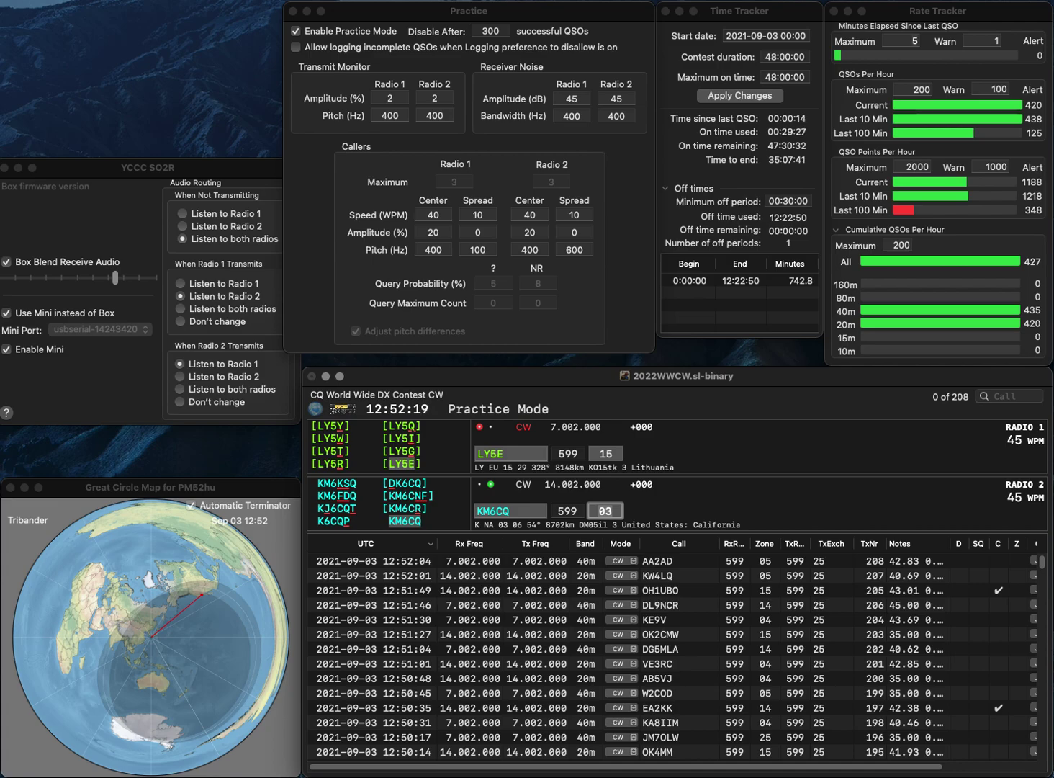
key("Return")
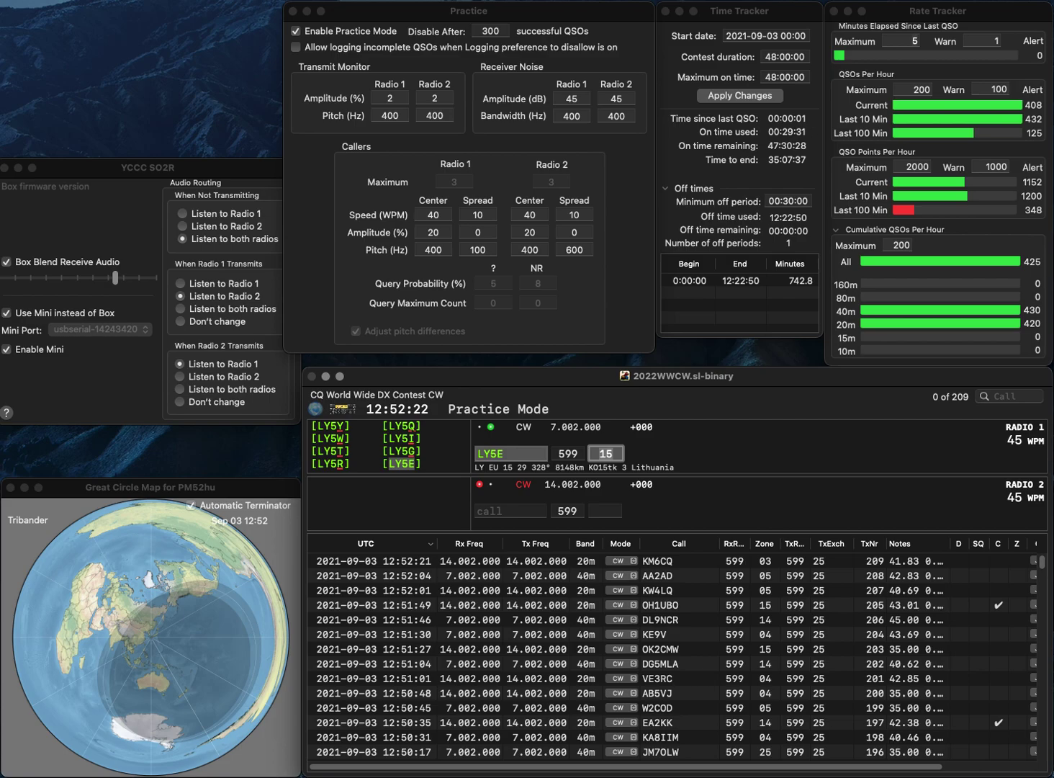
key("Return")
Step: Enter the partial call VEWG on Radio 2 and AC8E on Radio 1, and send to both stations
type("VE")
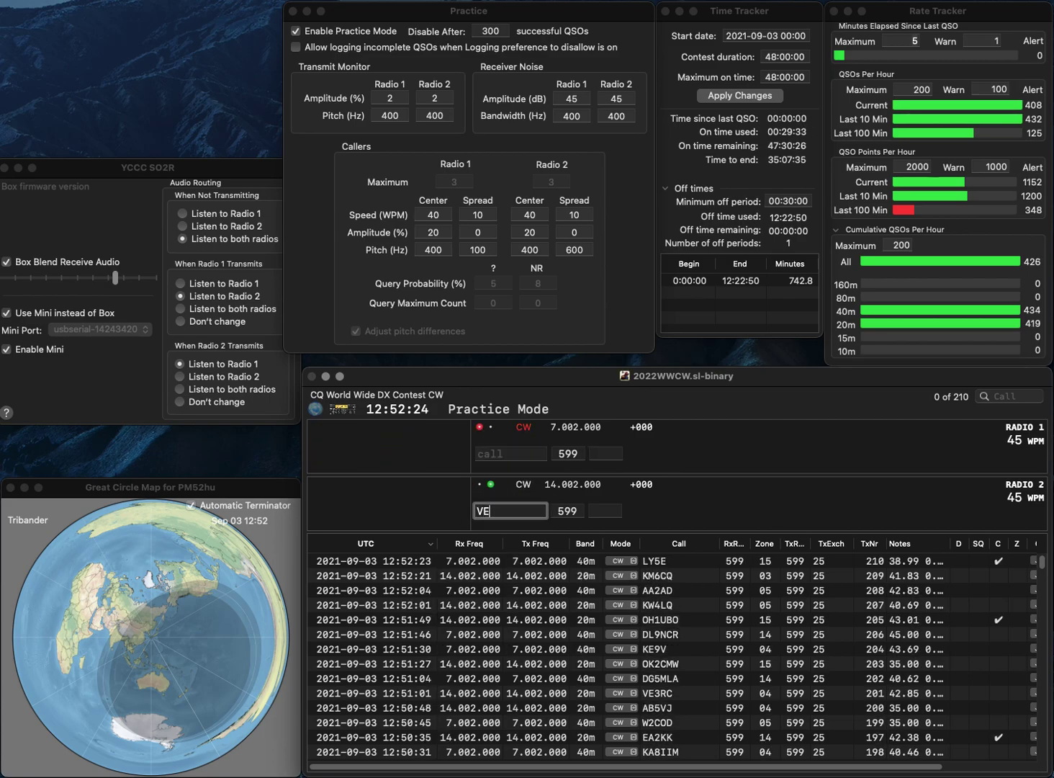
type("WG")
key("Return")
type("AC8E")
key("Return")
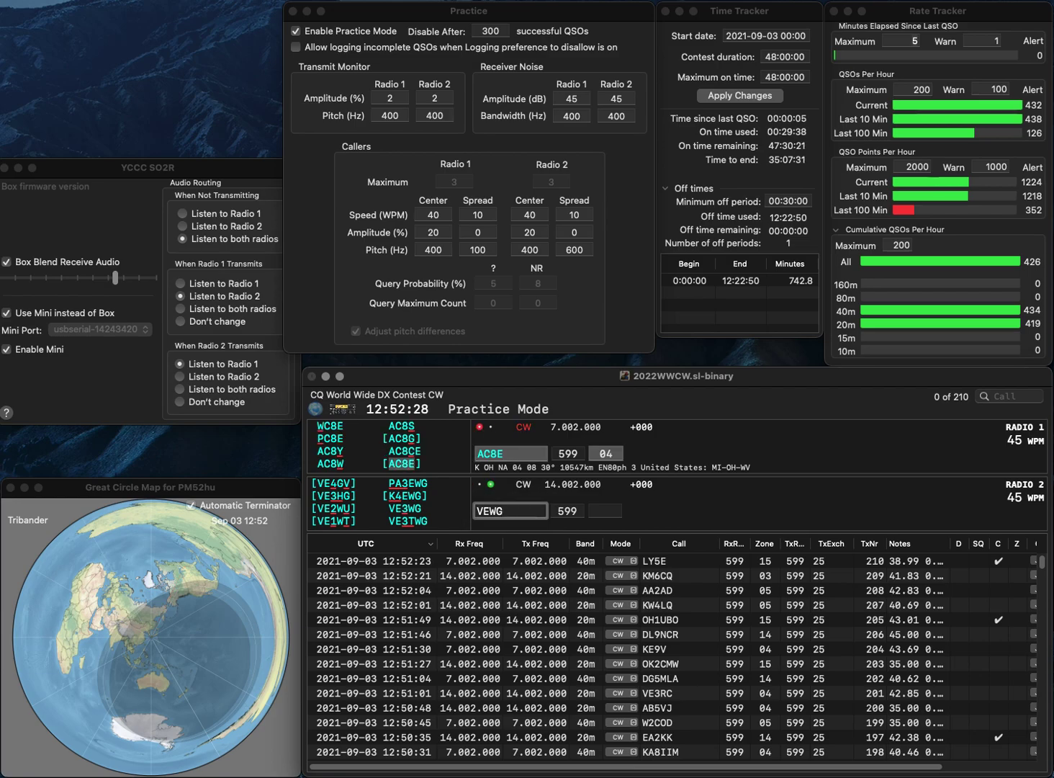
Step: Complete the Radio 2 call sign as VE3WG, send it, and log the AC8E and VE3WG contacts
left_click(488, 511)
type("3")
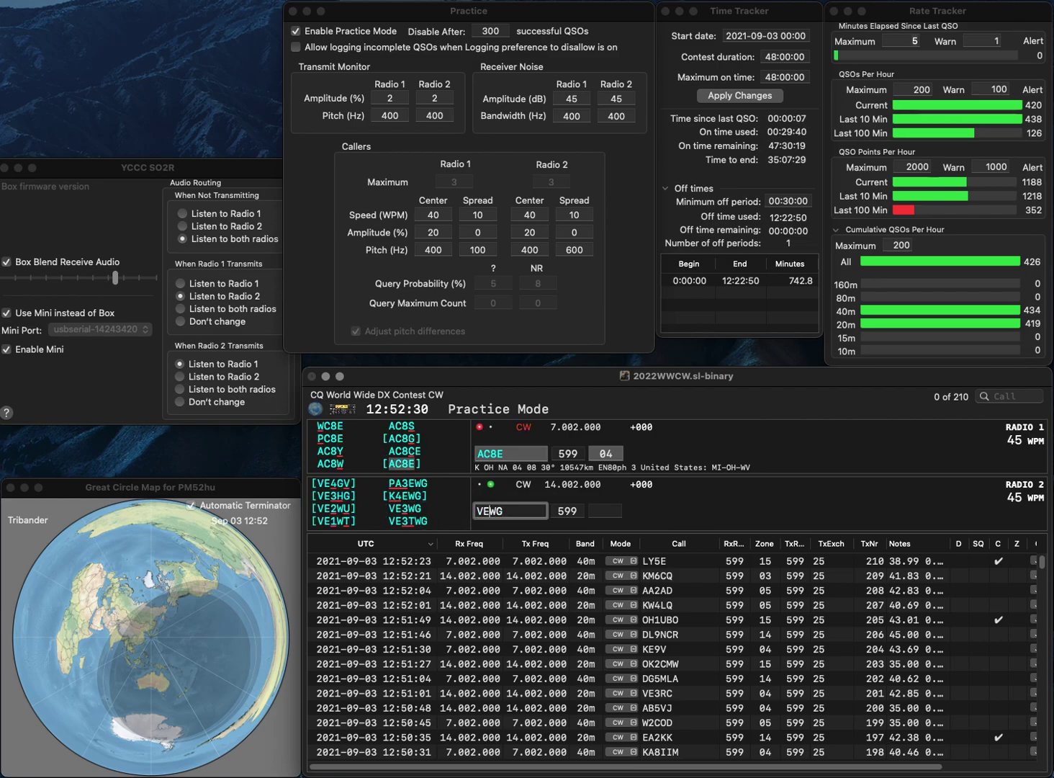
key("Return")
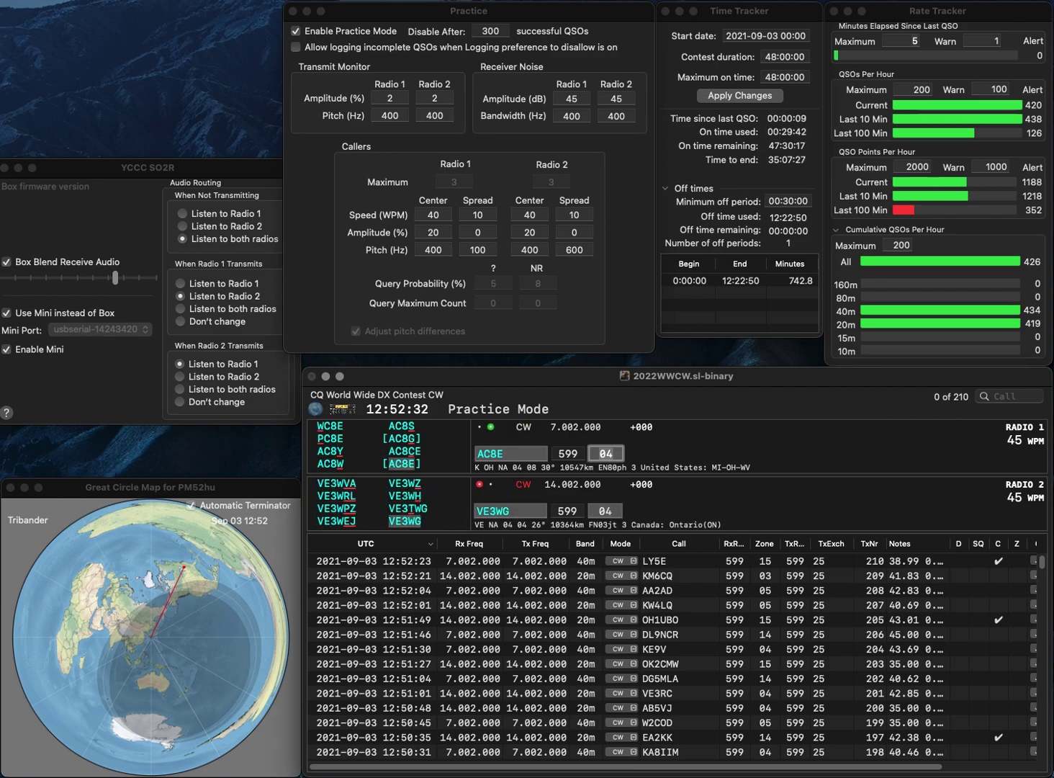
key("Return")
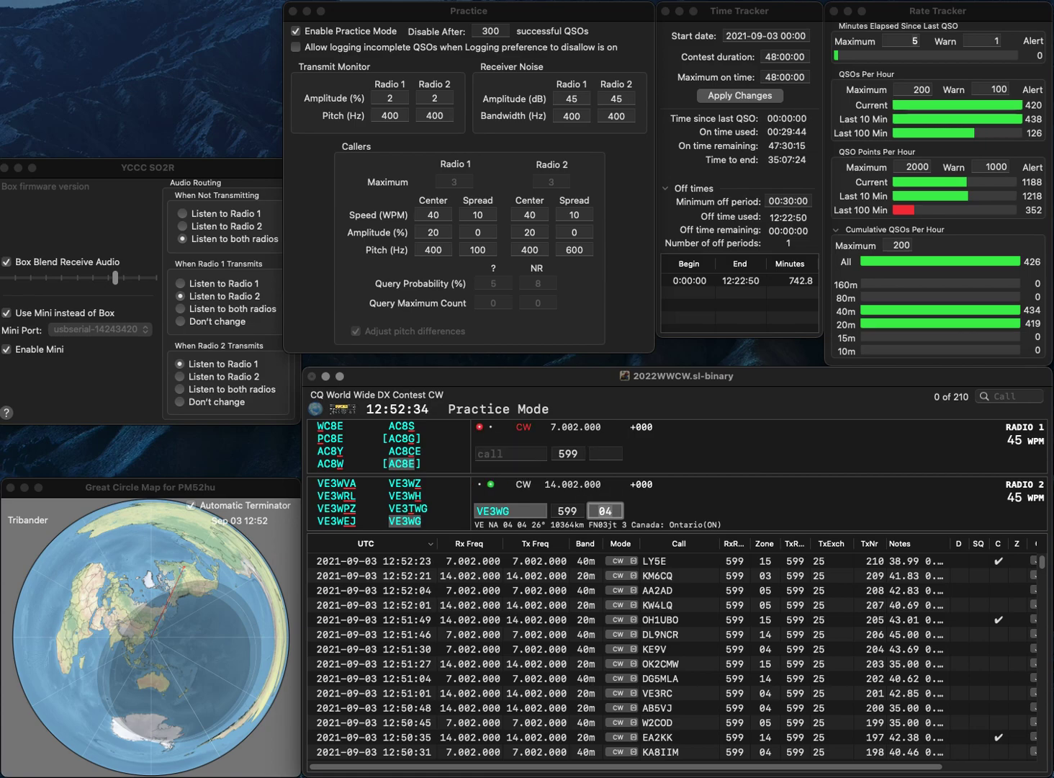
key("Return")
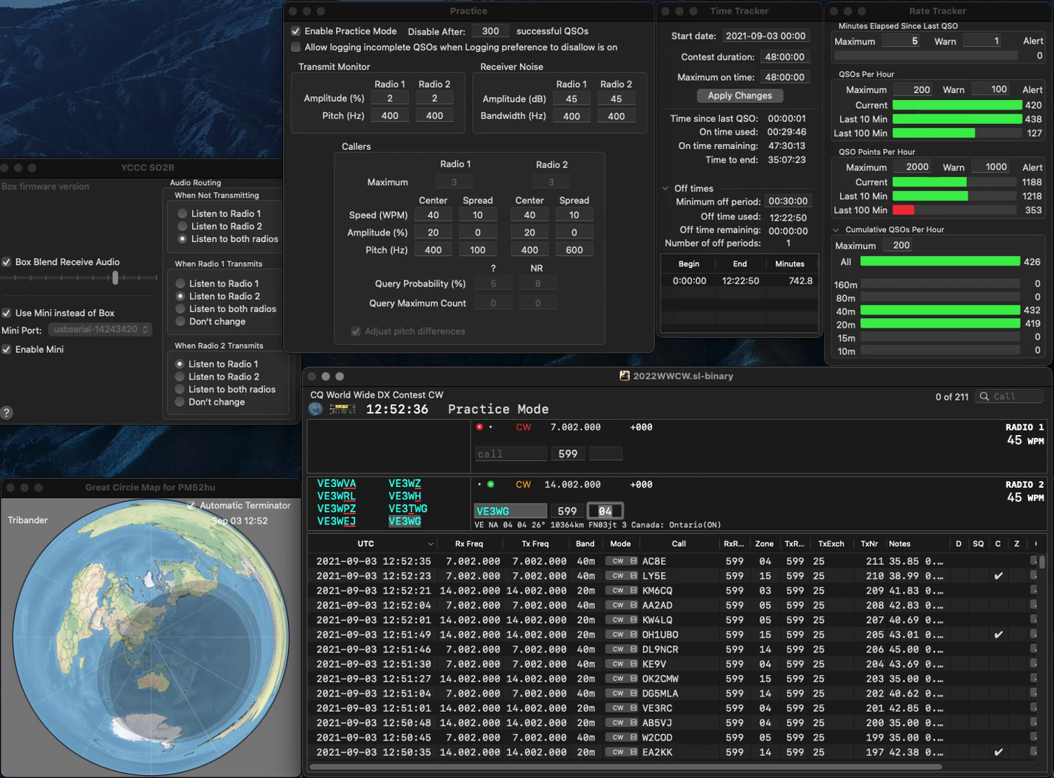
Step: Enter N5VJ as the Radio 1 call sign and DJ2BW as the Radio 2 call sign, sending the exchange to each
type("N5VJ")
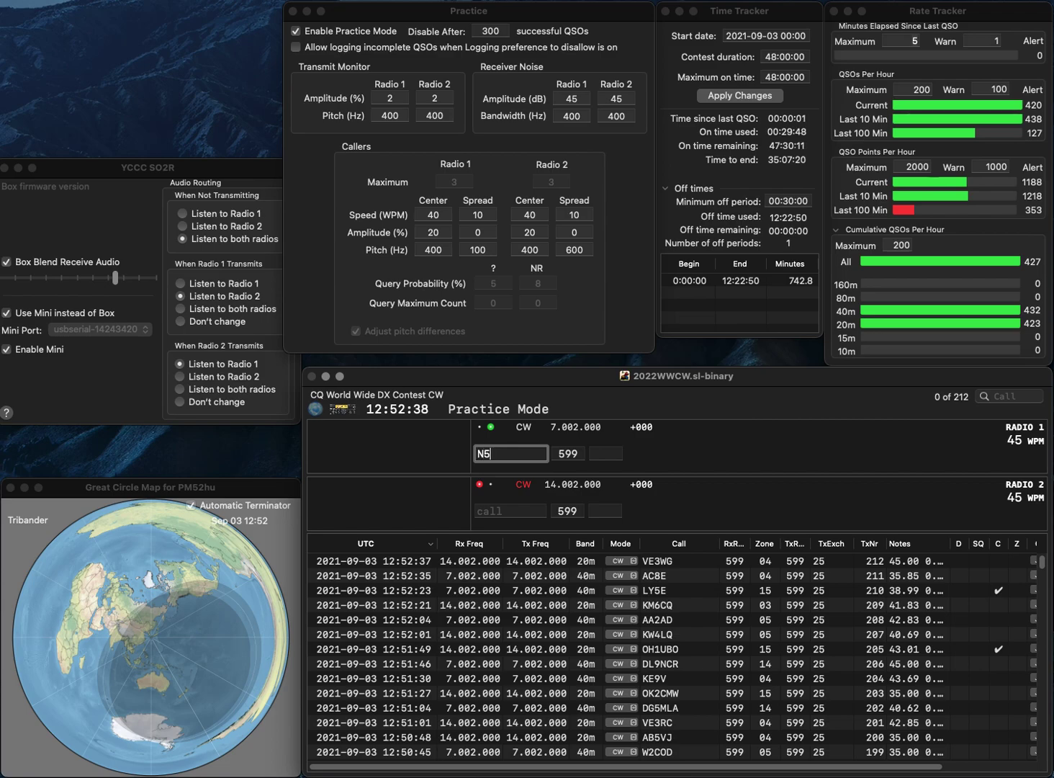
key("Return")
type("DJ2BW")
key("Return")
Step: Correct the Radio 1 call sign to N5SJ, send it, and log the DJ2BW contact on Radio 2
key("BackSpace")
type("S")
key("Return")
key("Tab")
key("Tab")
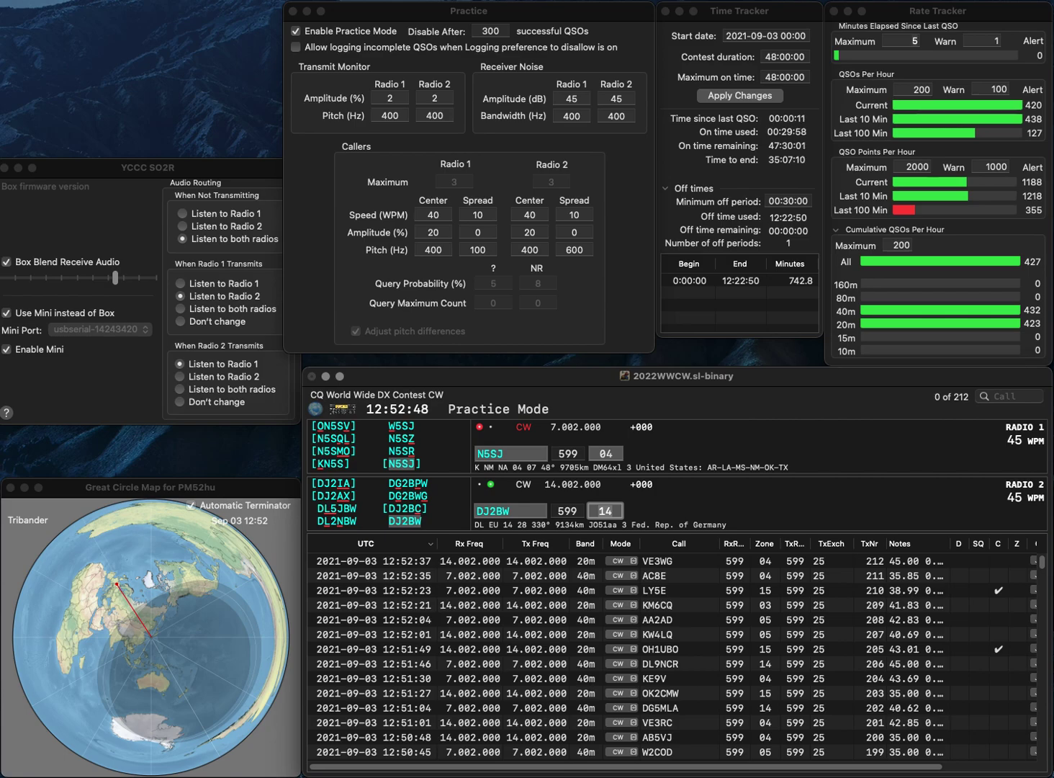
key("Return")
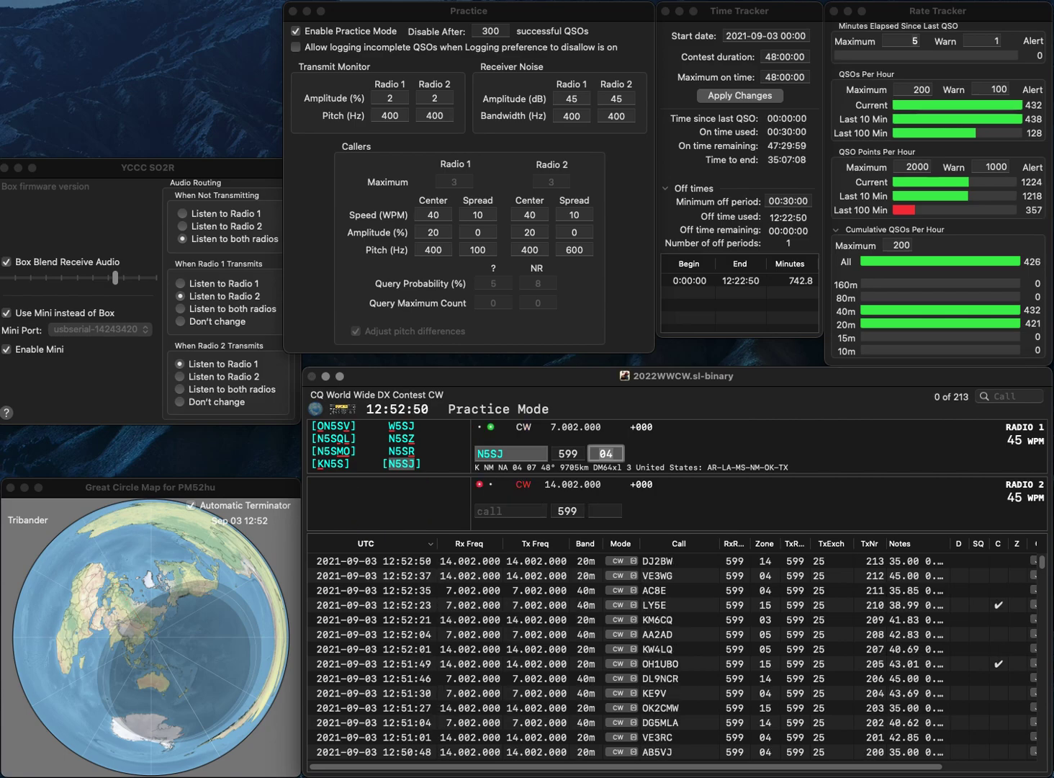
key("Return")
type("UW")
type("0AE")
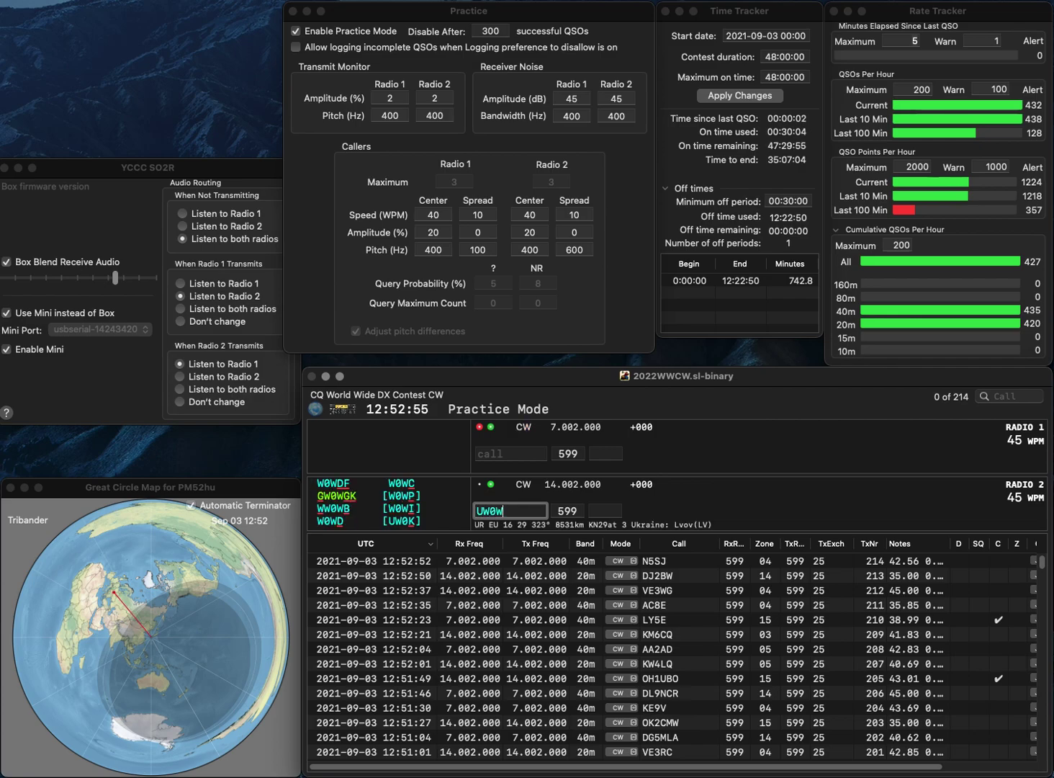
key("Return")
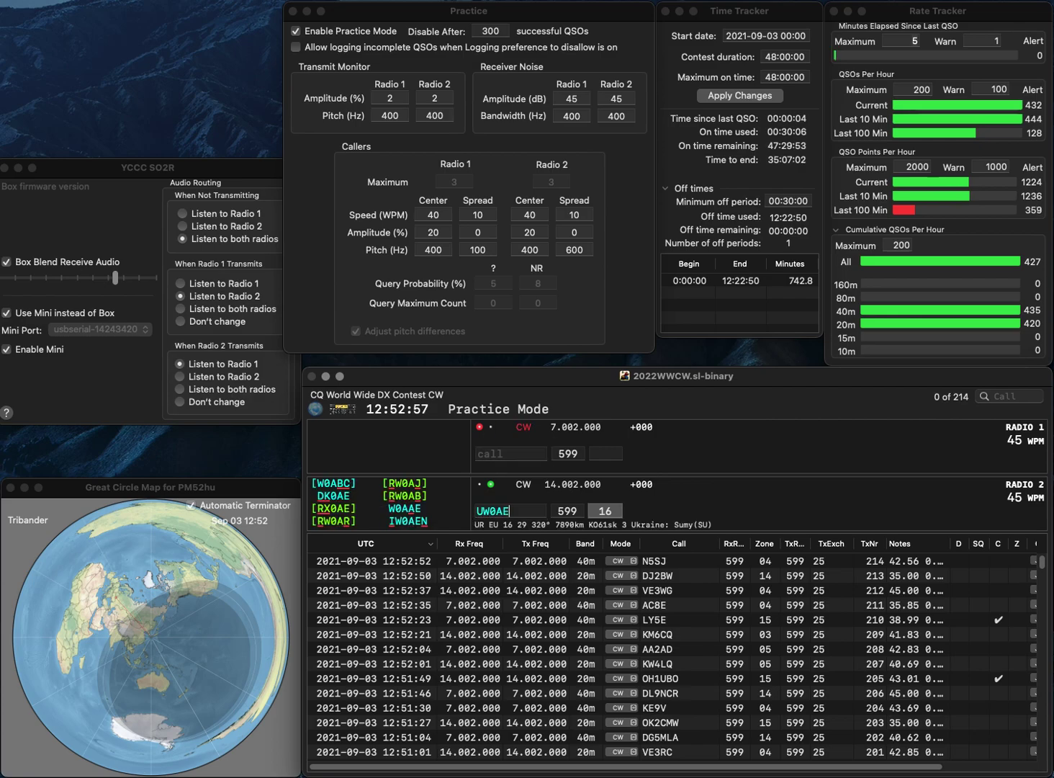
Step: Enter the partial call HM on Radio 1 and send it to the calling station
type("H")
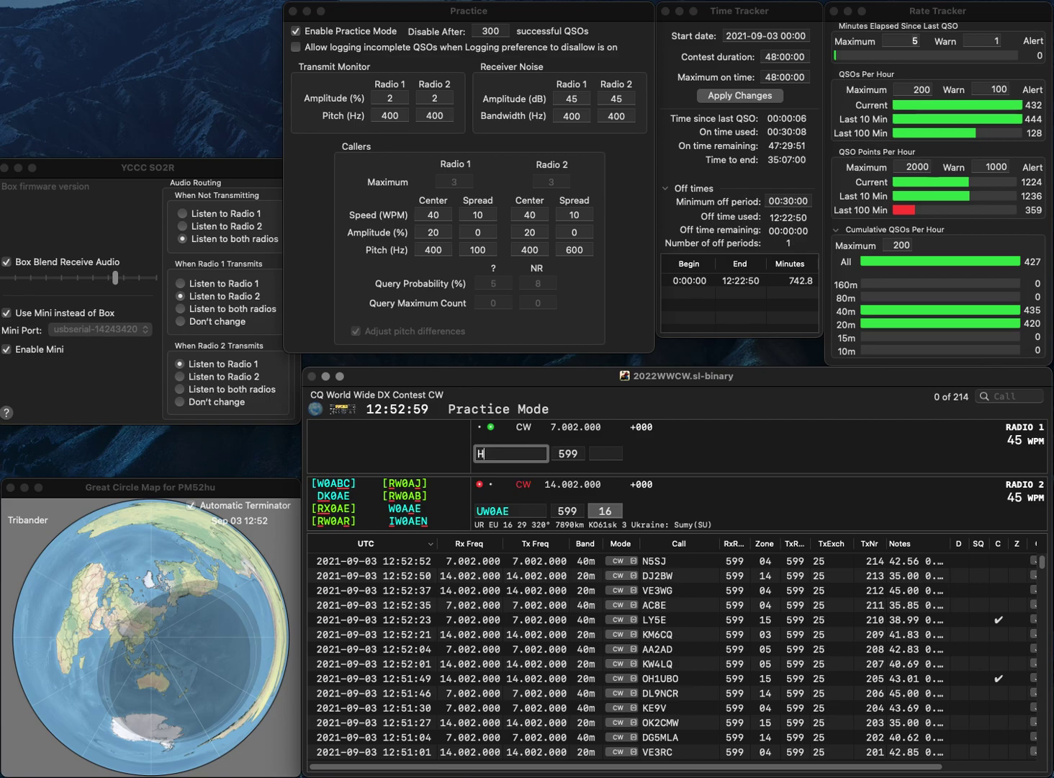
type("M")
key("Return")
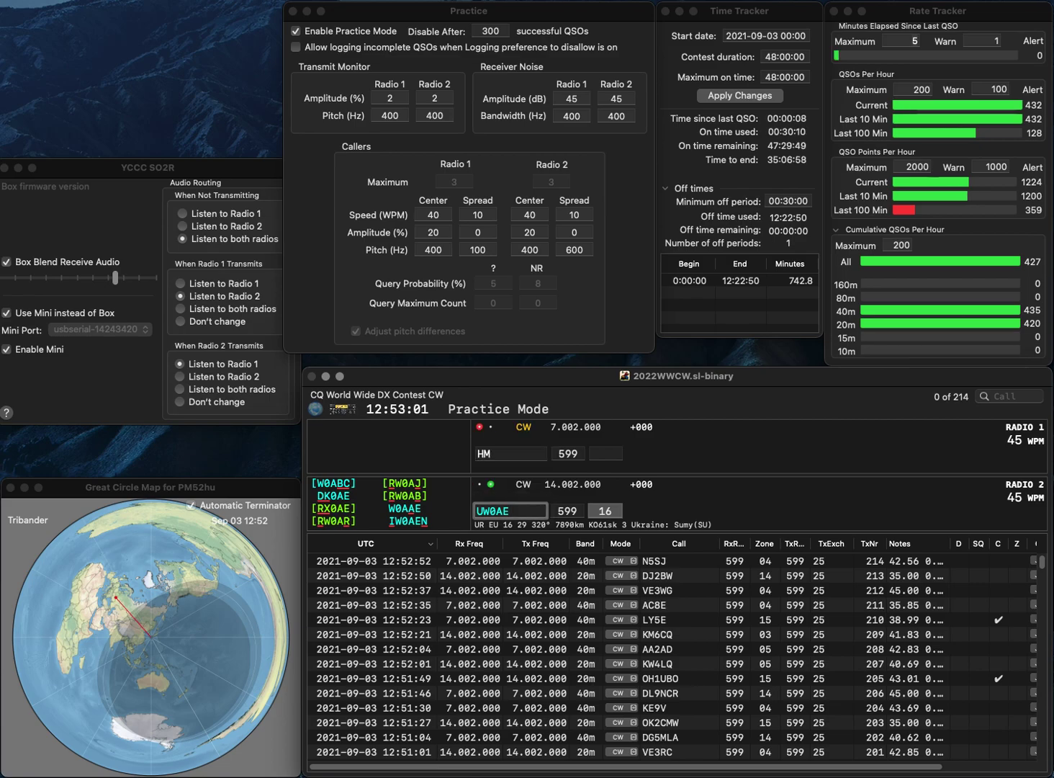
Step: Correct the Radio 2 call sign to UA0SE and send it with the exchange
key("BackSpace")
type("A")
key("Right")
key("Right")
key("BackSpace")
type("S")
key("Return")
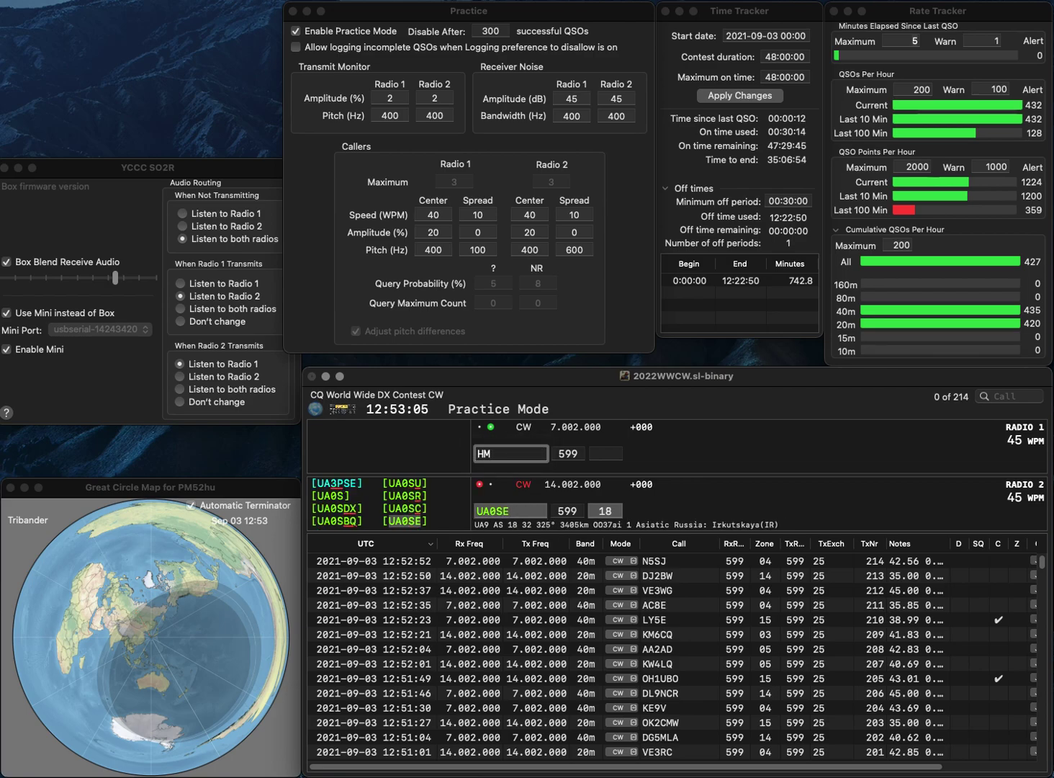
type("HUM")
key("Left")
key("Left")
key("Left")
key("BackSpace")
key("BackSpace")
type("W5")
key("Return")
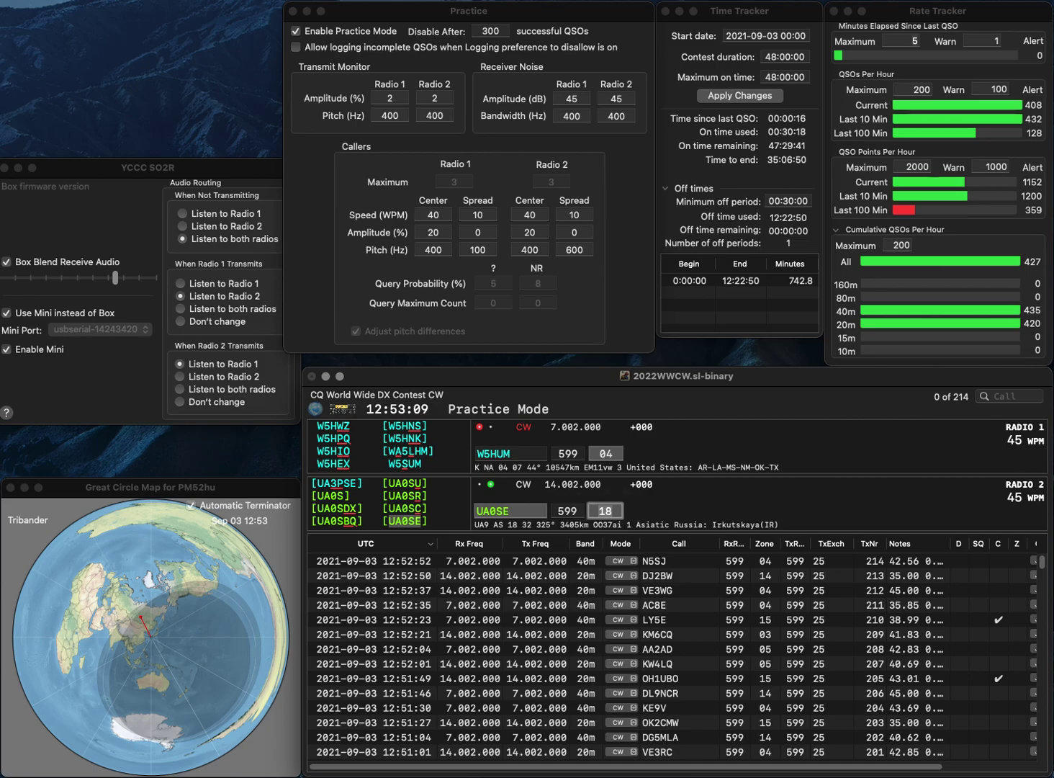
key("Return")
key("Left")
key("Left")
key("BackSpace")
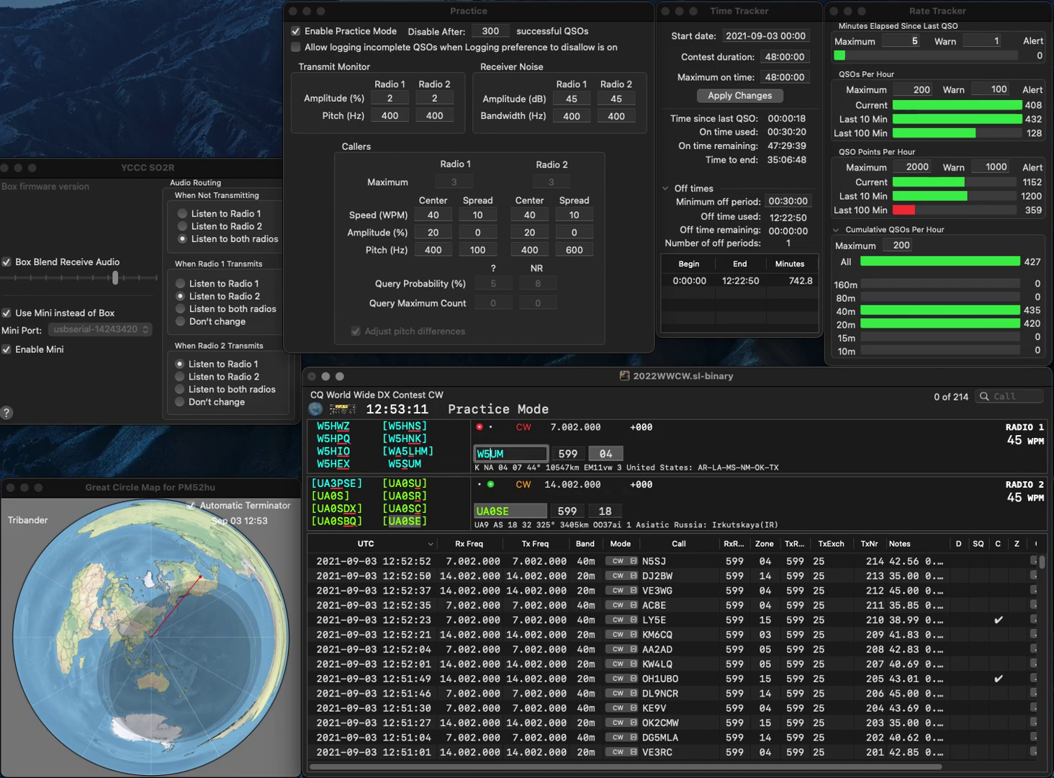
type("S")
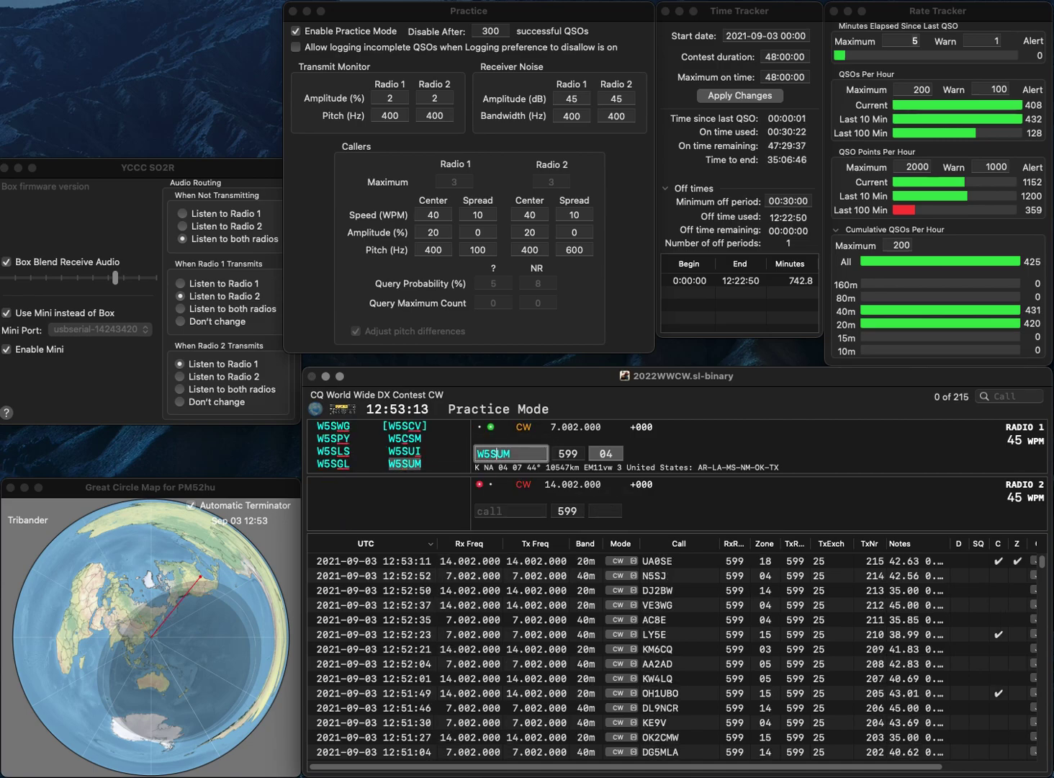
key("Return")
type("PY2YT")
key("Return")
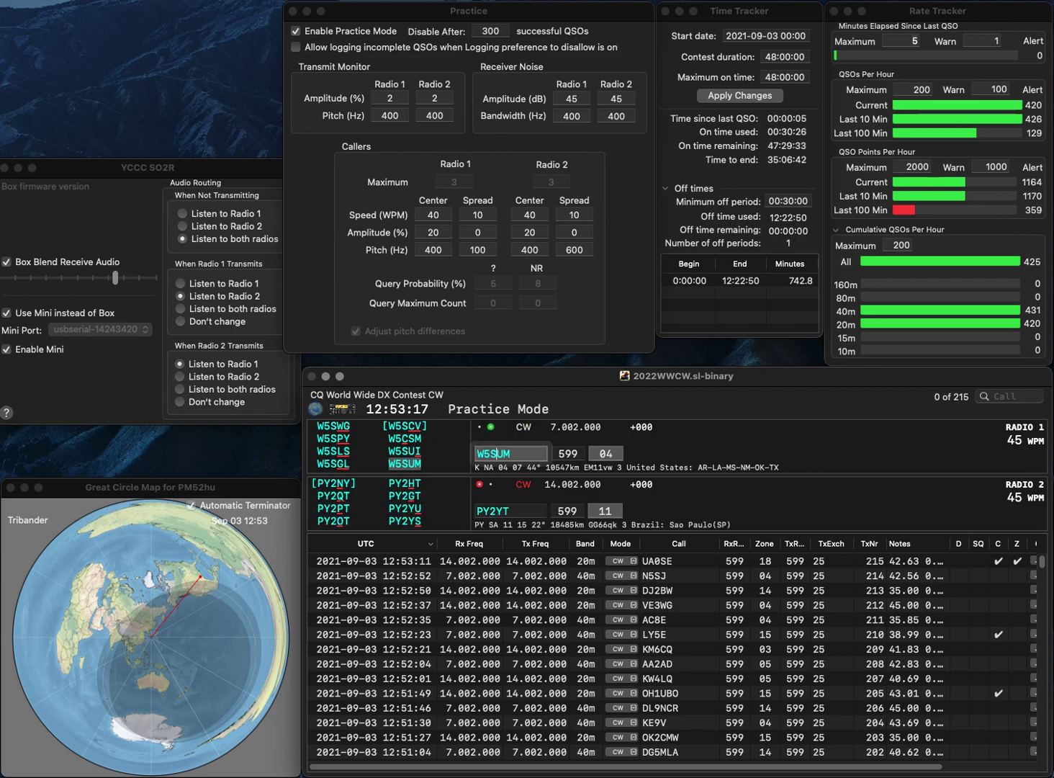
key("Return")
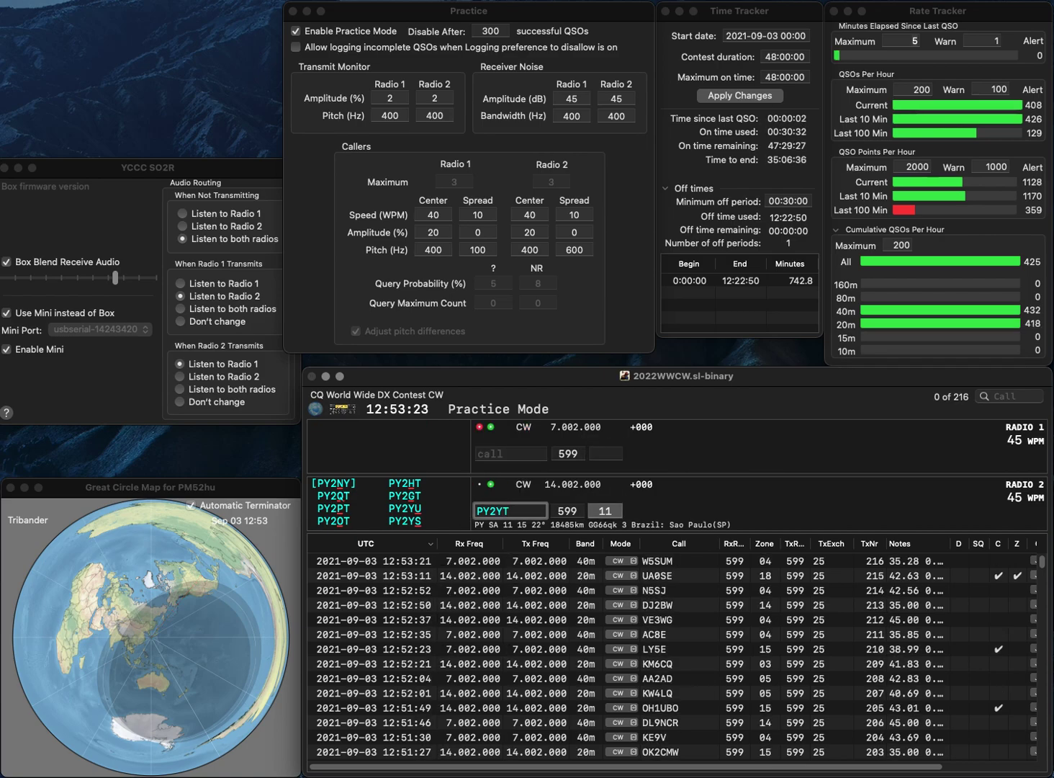
key("BackSpace")
type("O")
key("Return")
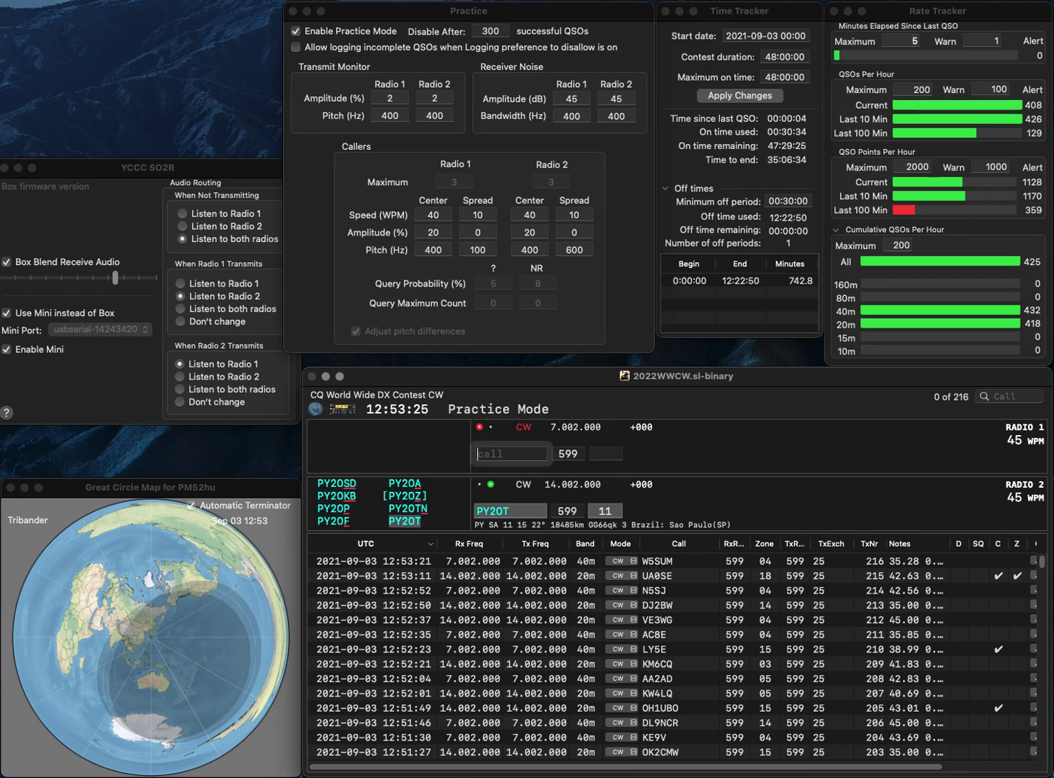
type("EA6")
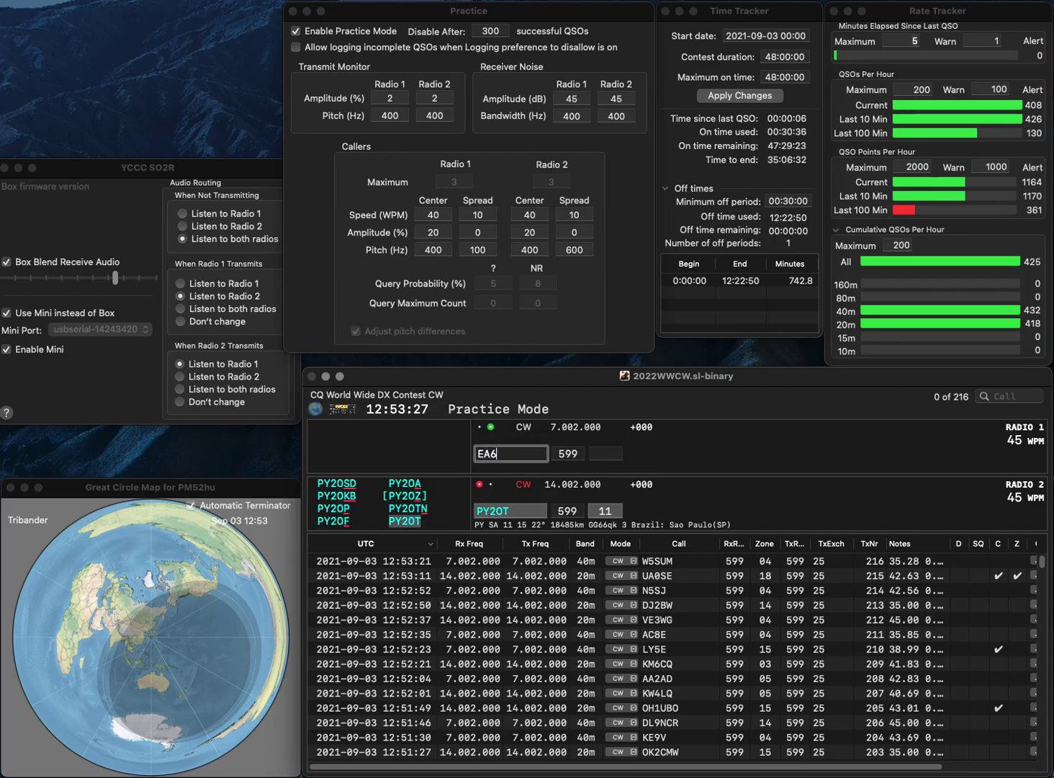
type("PT")
key("Return")
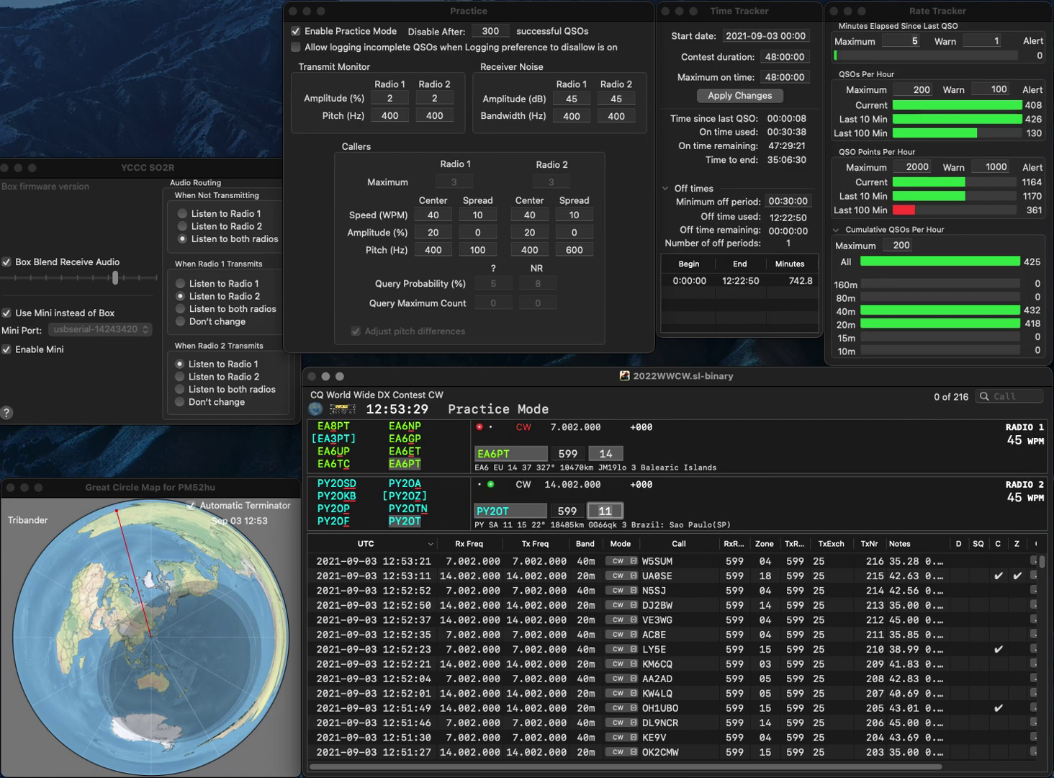
key("Return")
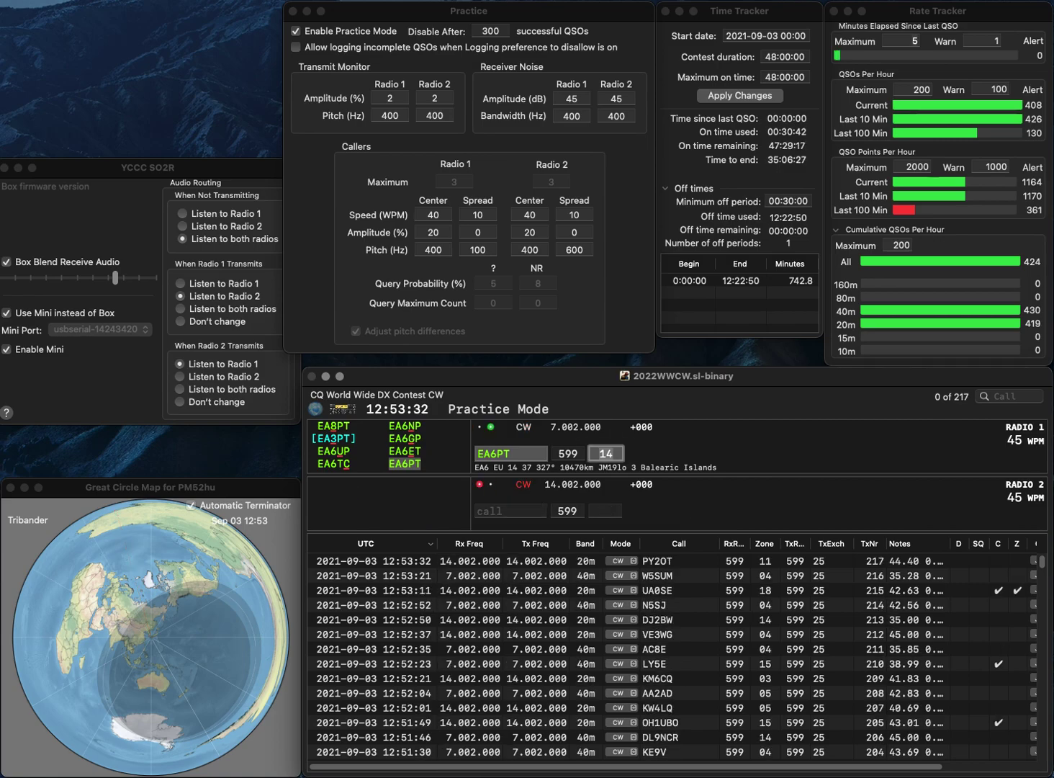
key("Return")
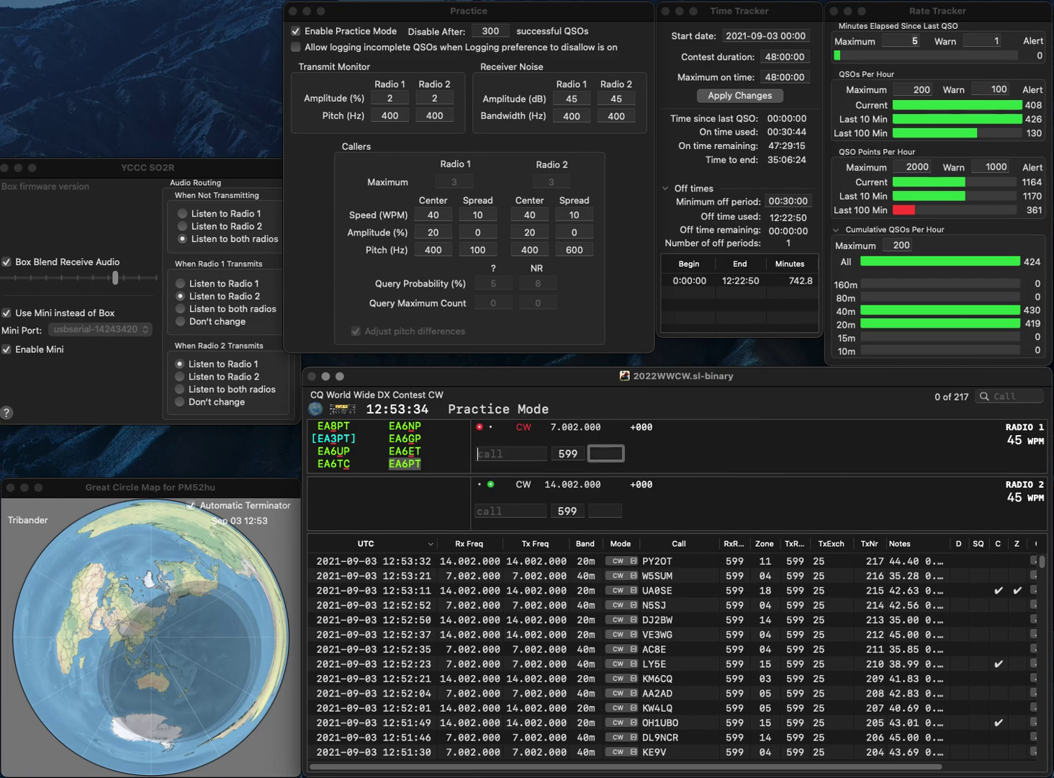
Step: Enter N9NTC as the Radio 2 call sign and WA1ICH as the Radio 1 call sign, sending the exchange to each
type("N9NTC")
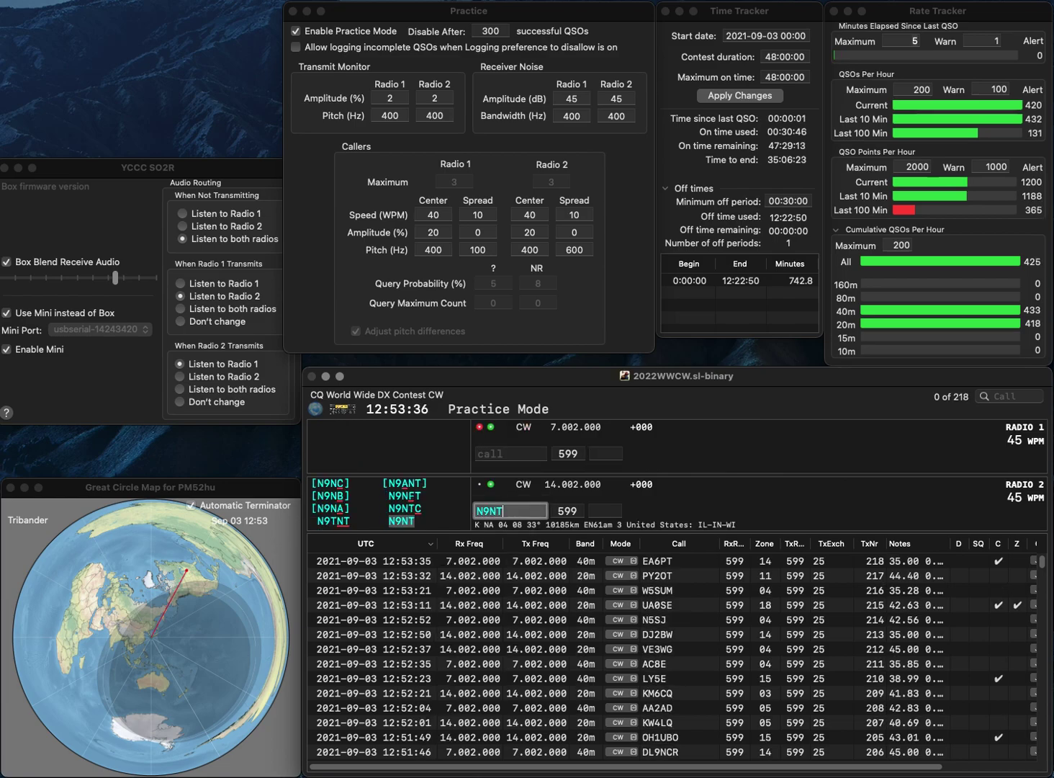
key("Return")
type("WA1SCH")
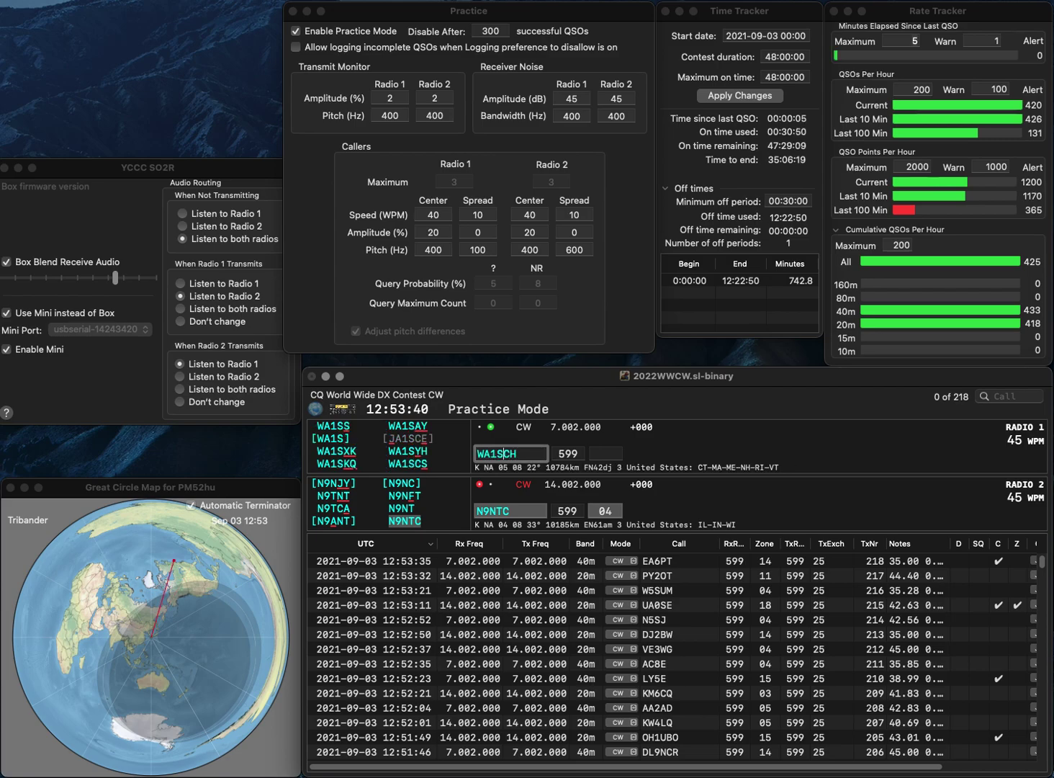
key("BackSpace")
type("ICH")
key("Return")
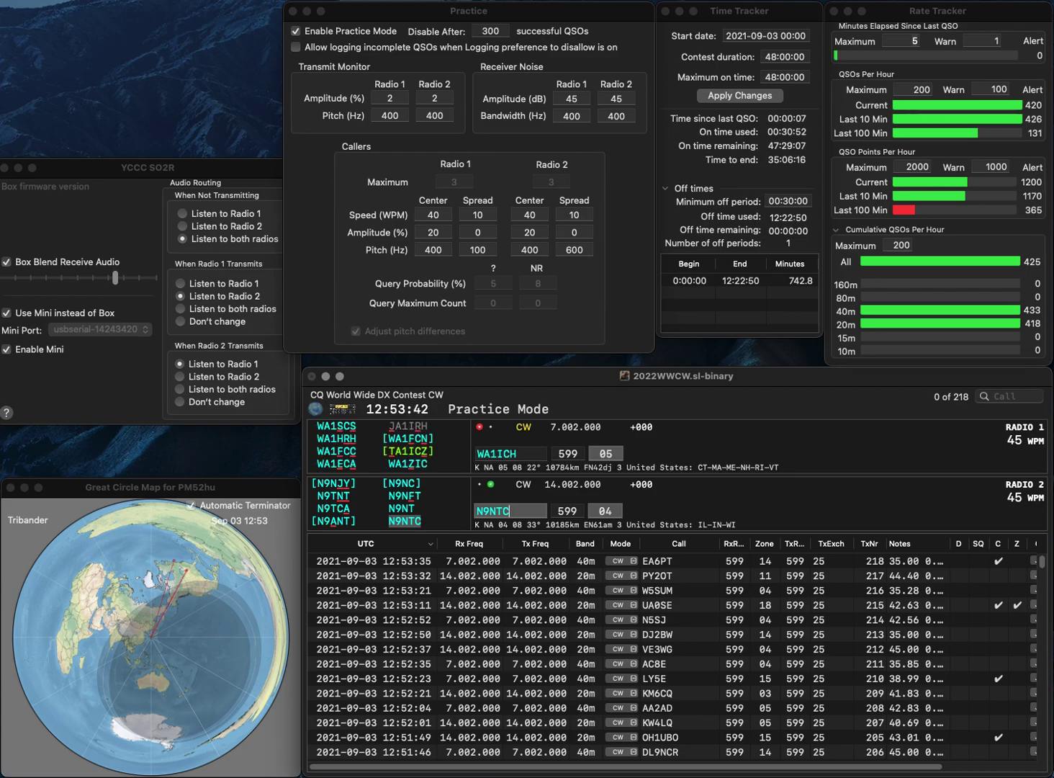
key("Return")
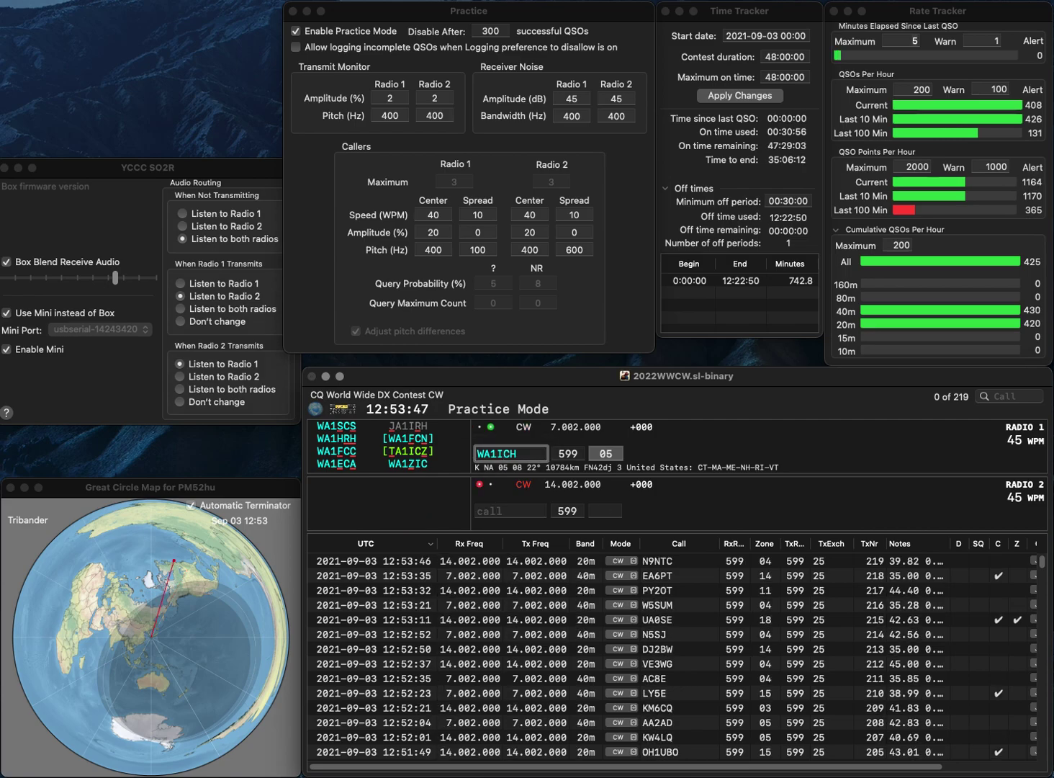
key("BackSpace")
key("BackSpace")
key("BackSpace")
type("SCS")
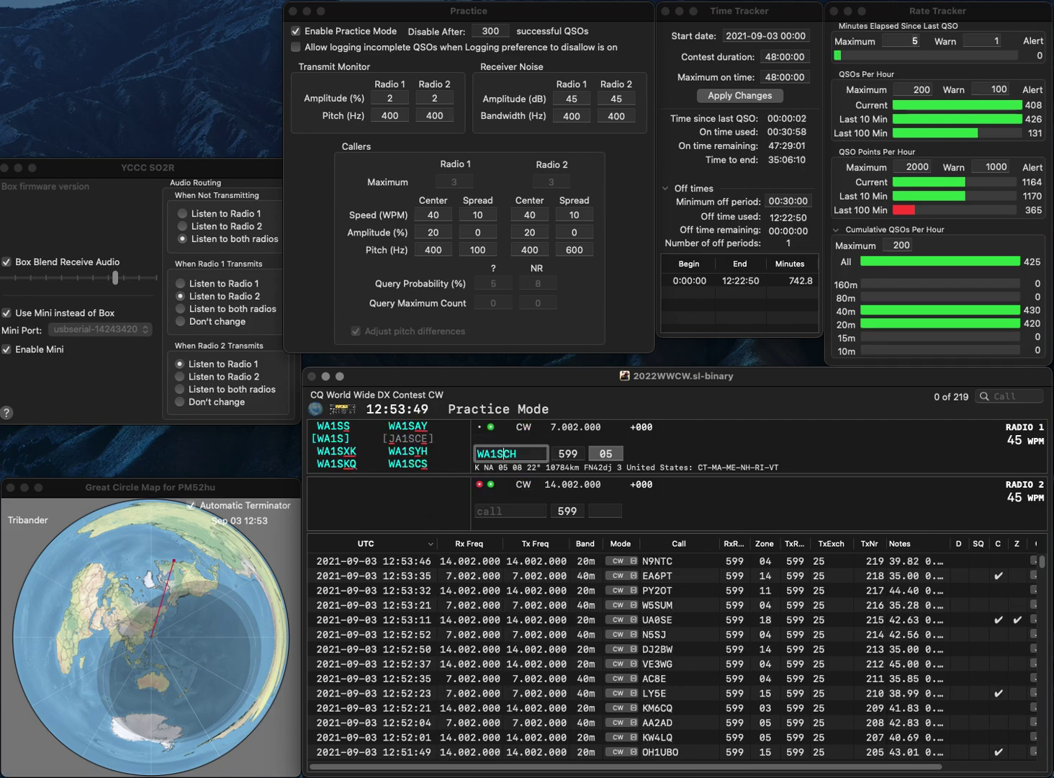
key("Return")
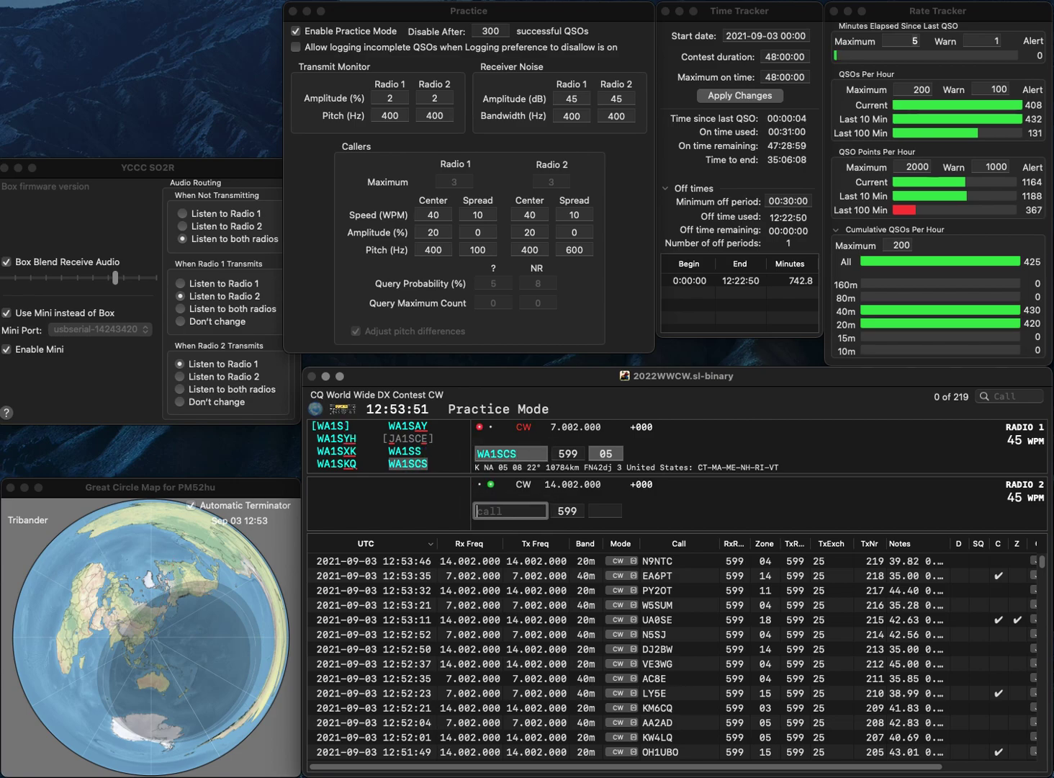
type("EA5IYI")
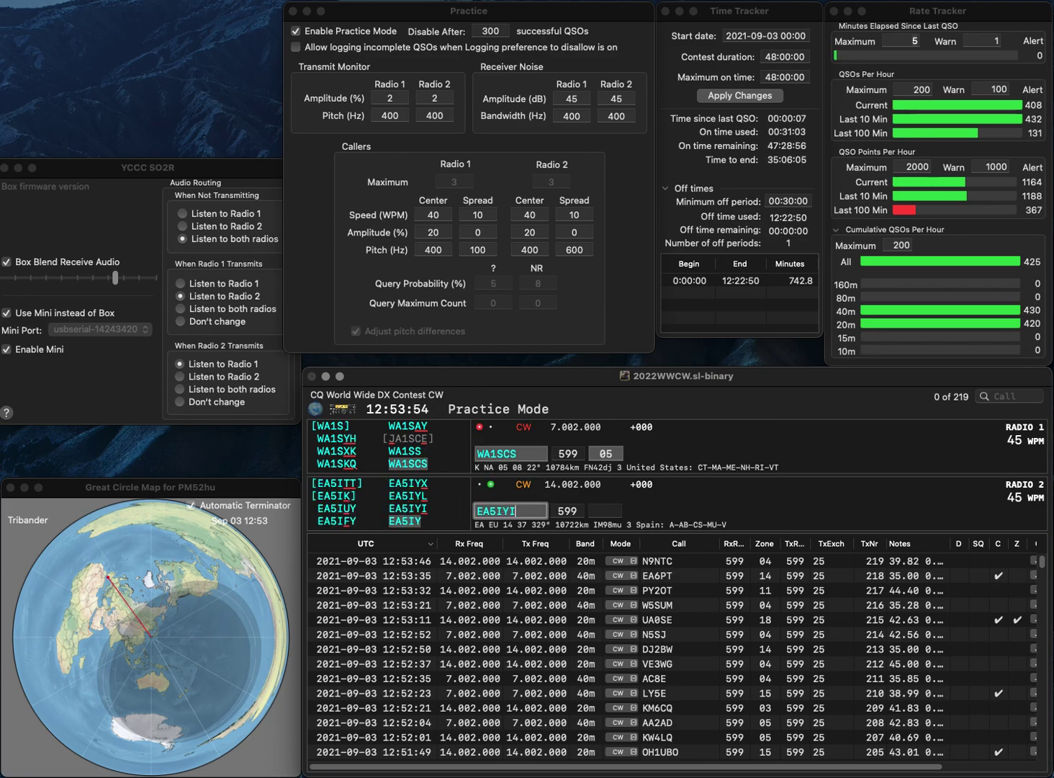
key("Return")
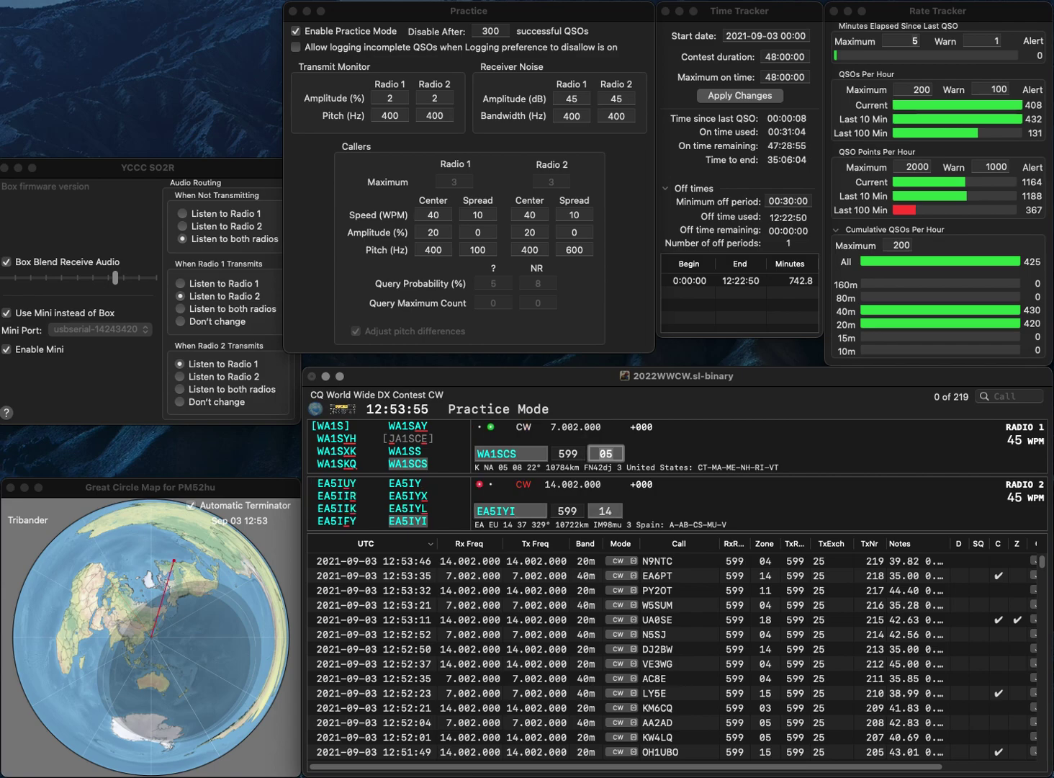
key("Return")
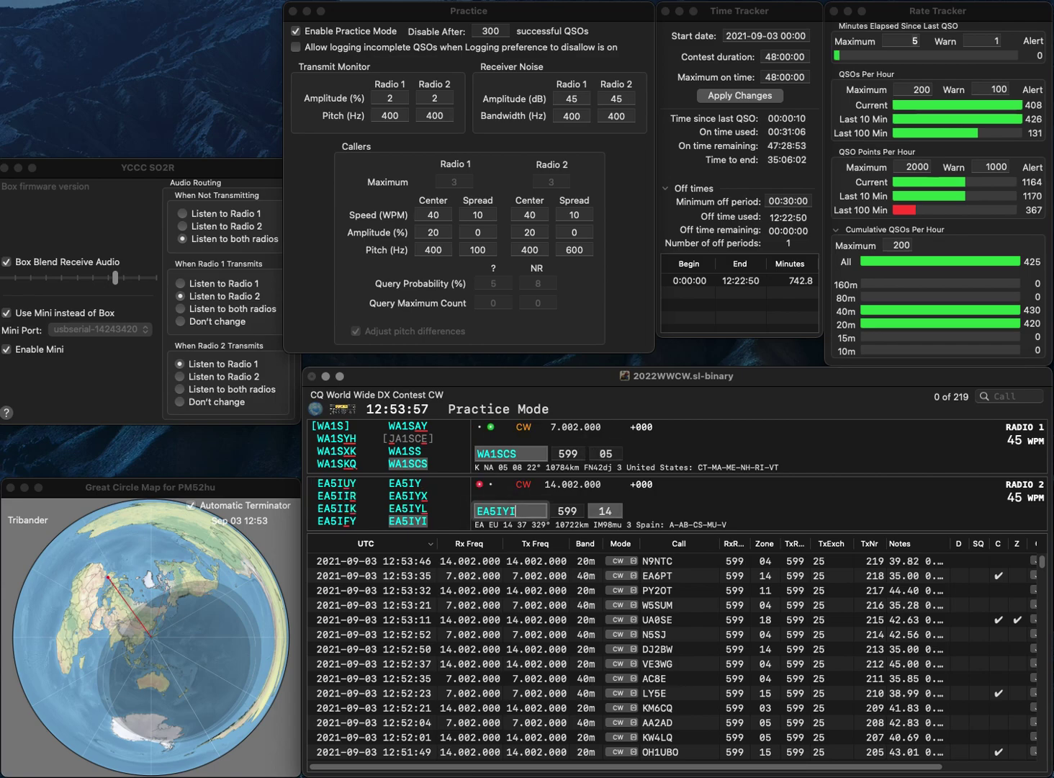
key("Tab")
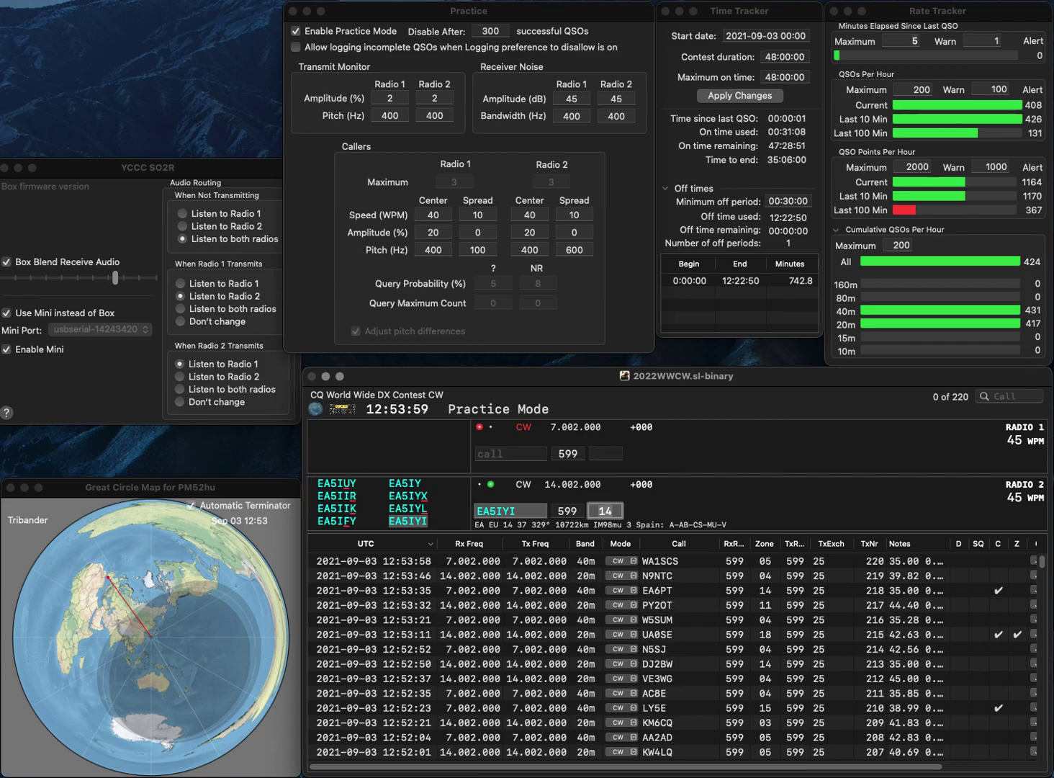
key("Return")
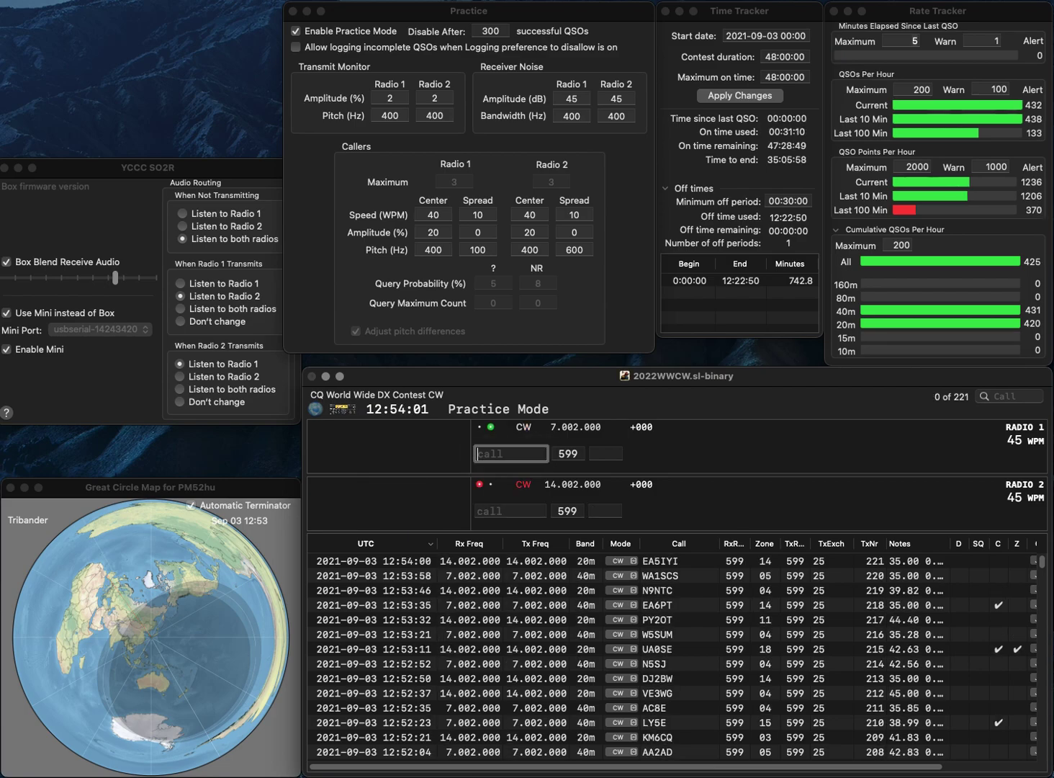
type("K2N")
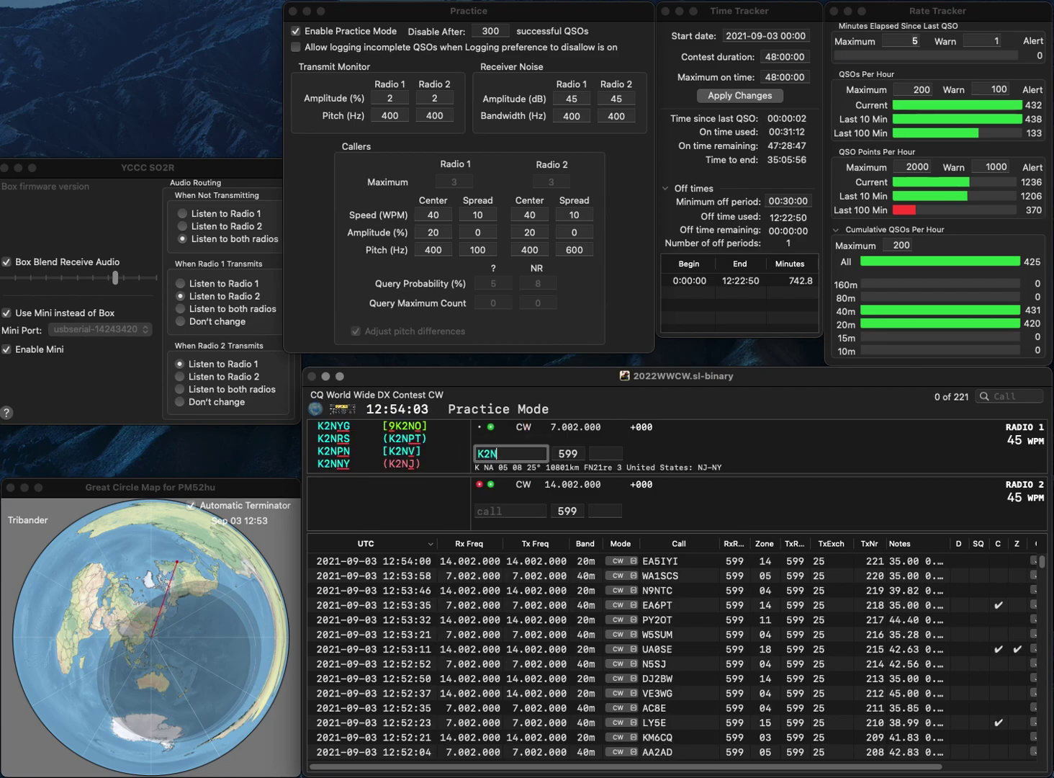
type("E")
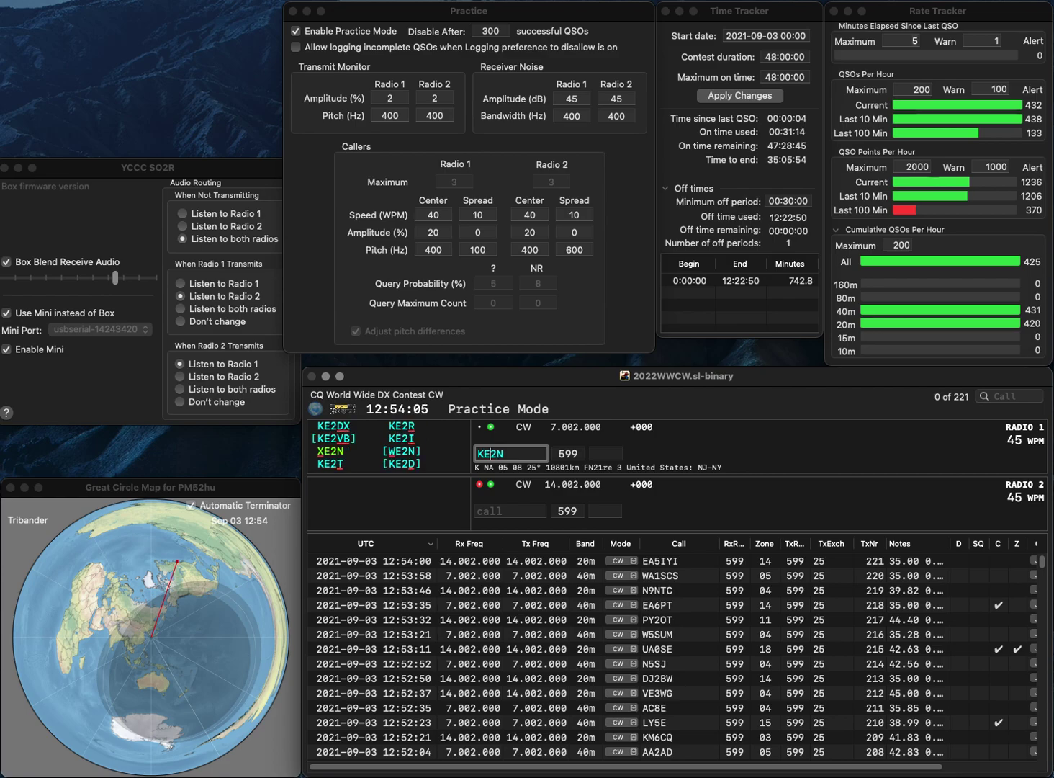
key("Return")
type("K3KV")
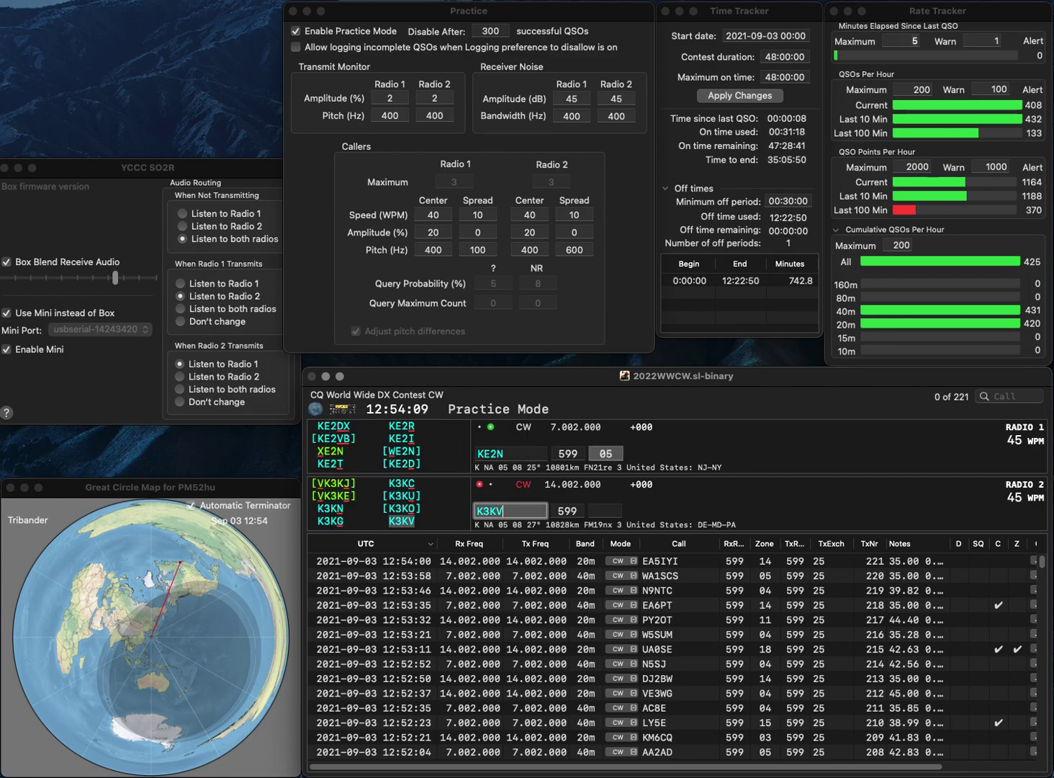
key("Return")
key("Left")
key("BackSpace")
type("X")
key("Return")
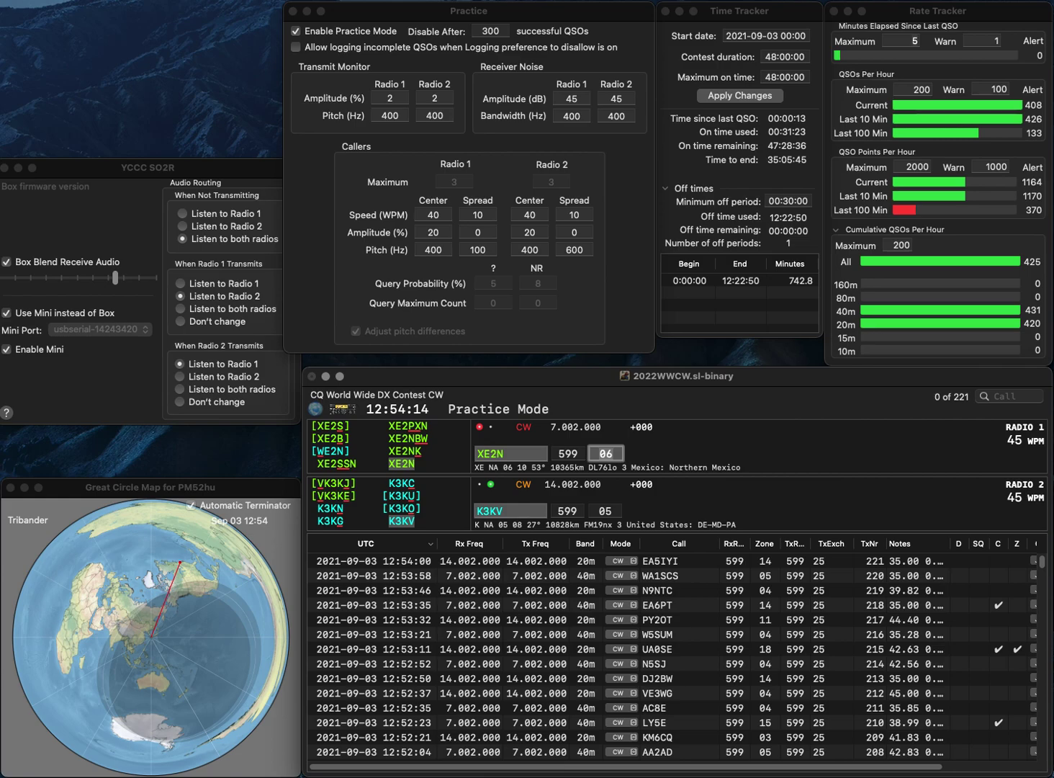
key("space")
key("space")
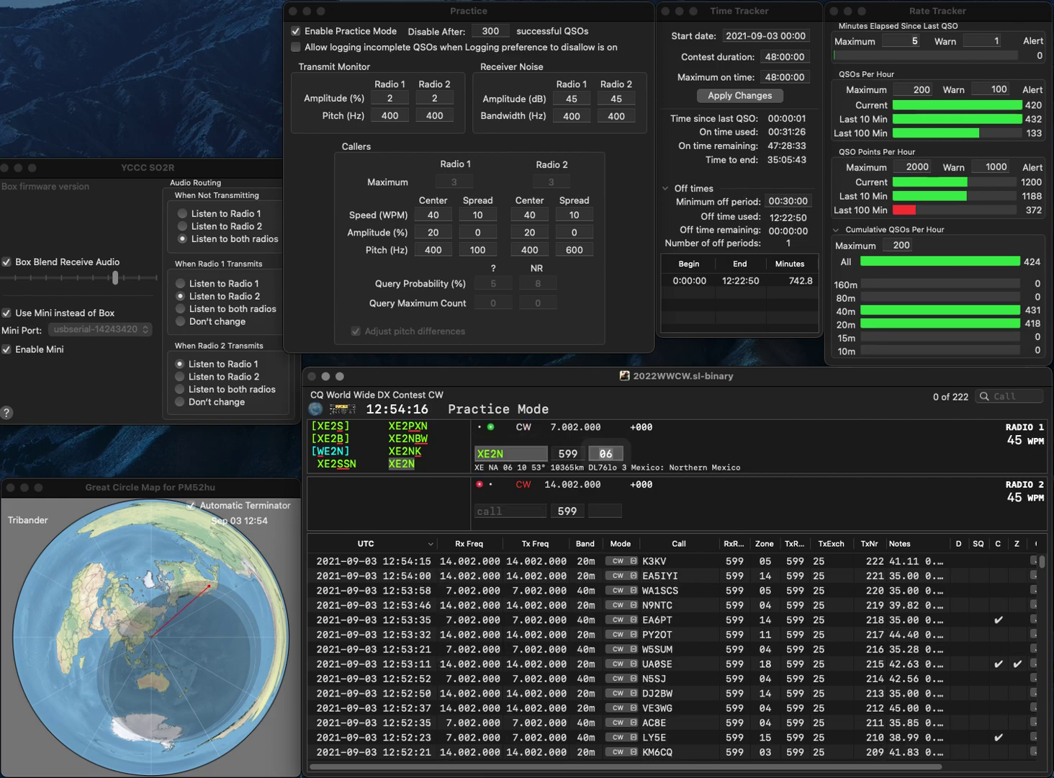
key("Return")
type("WA6HZY")
key("Return")
type("ZEAS")
left_click(482, 453)
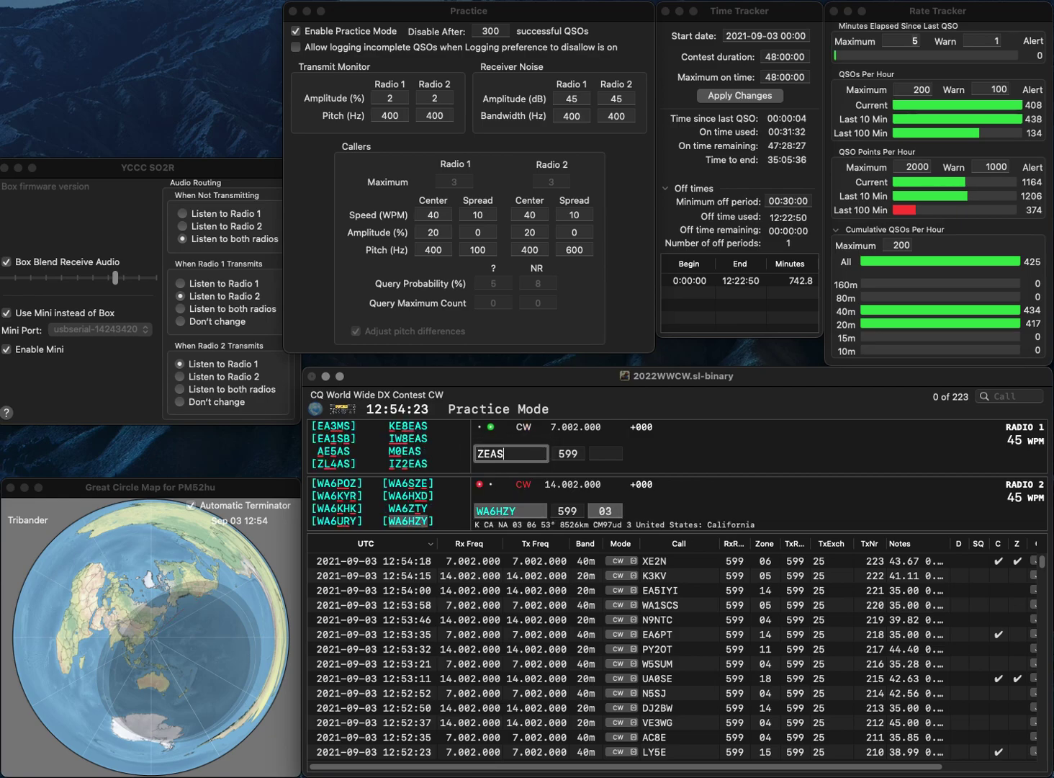
type("IZ")
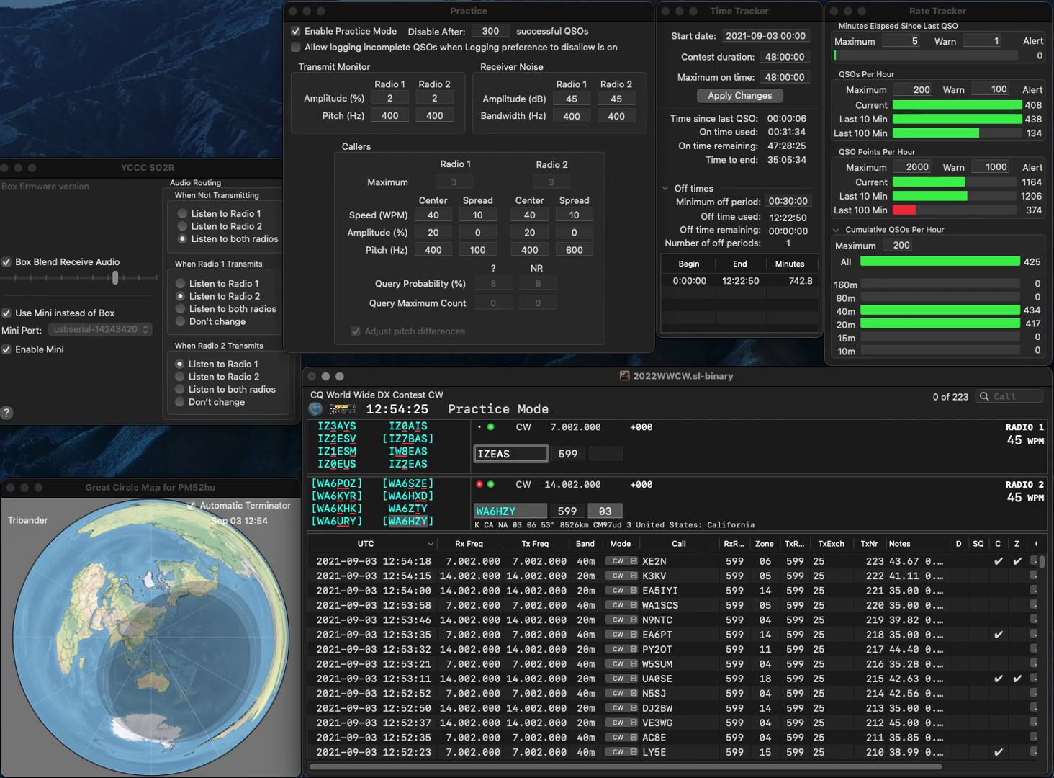
type("2")
key("Return")
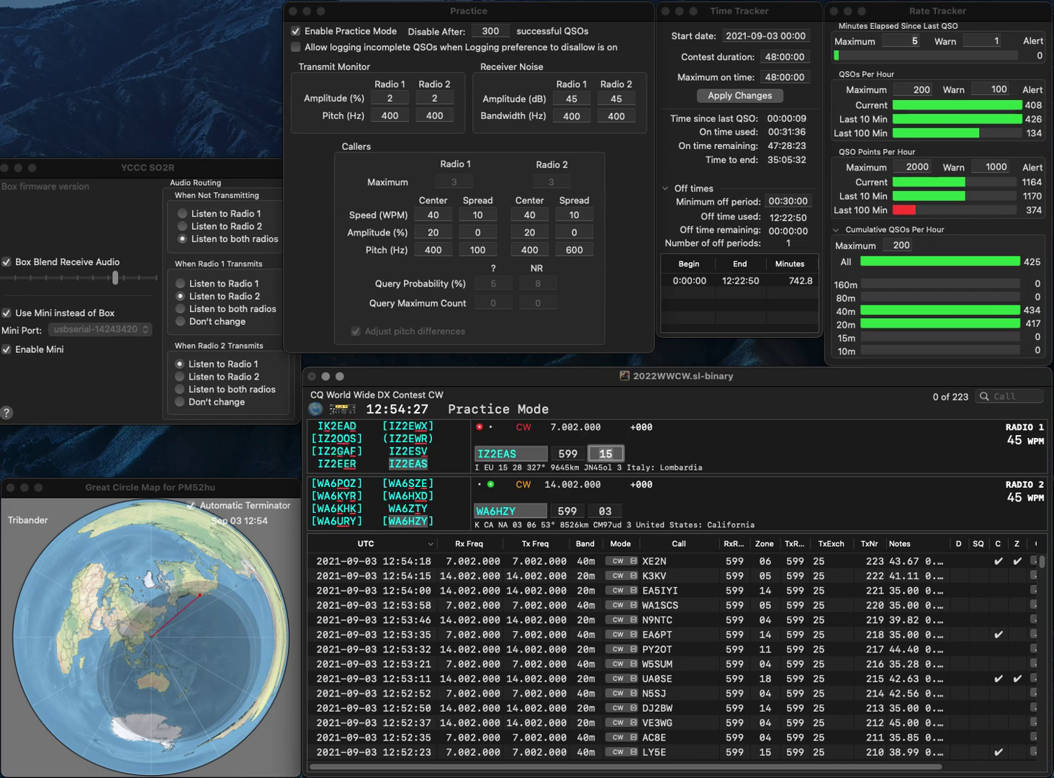
key("Return")
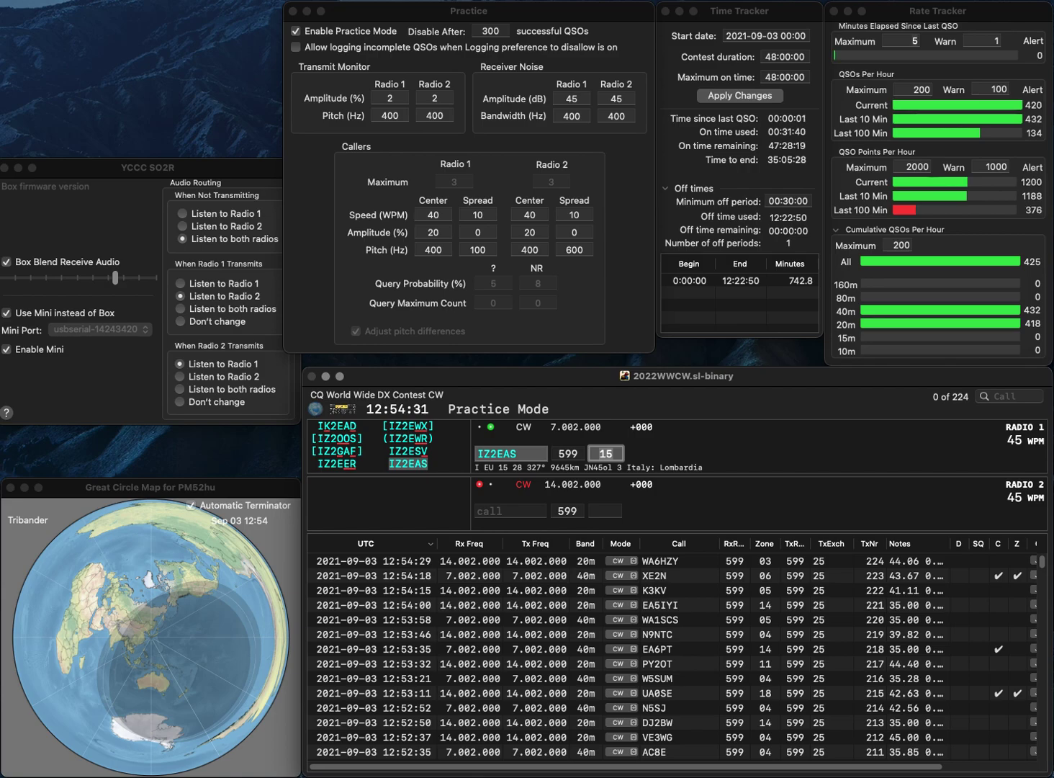
key("Return")
type("DM")
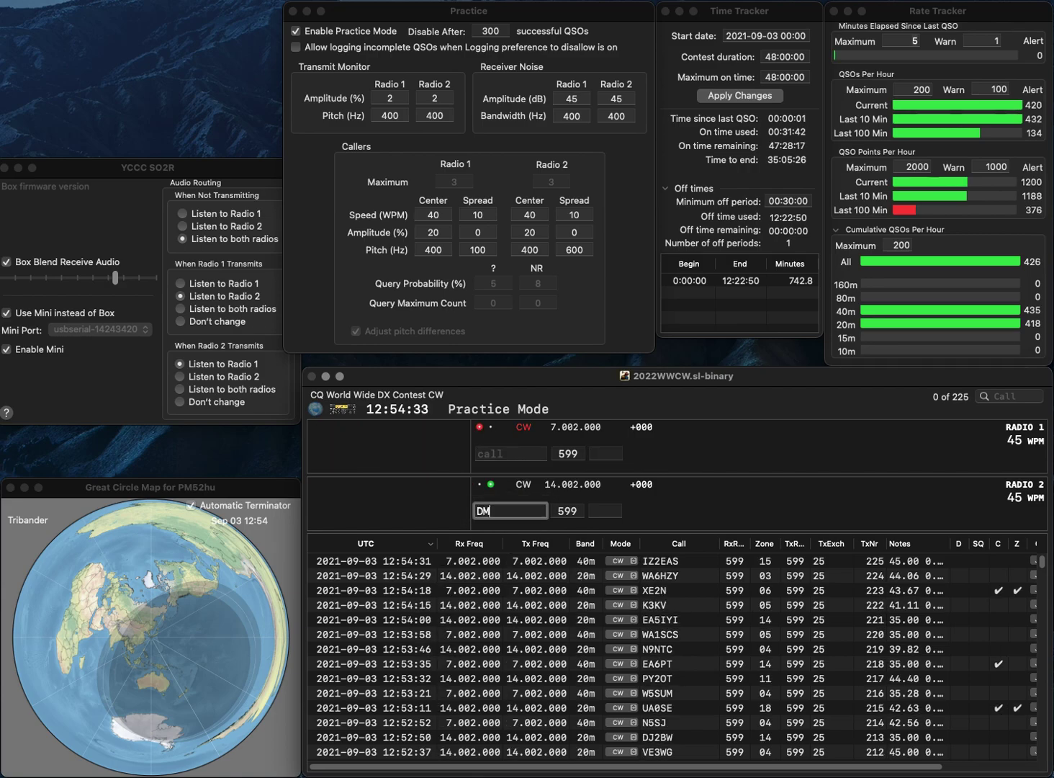
type("4XRF")
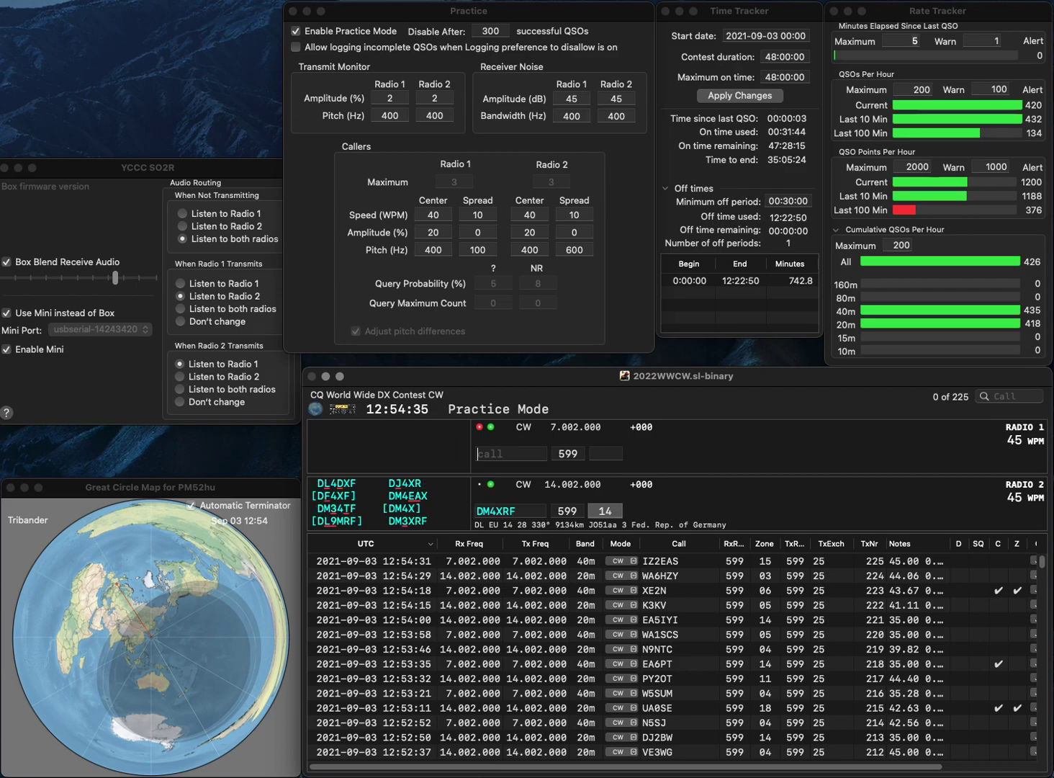
key("BackSpace")
type("3")
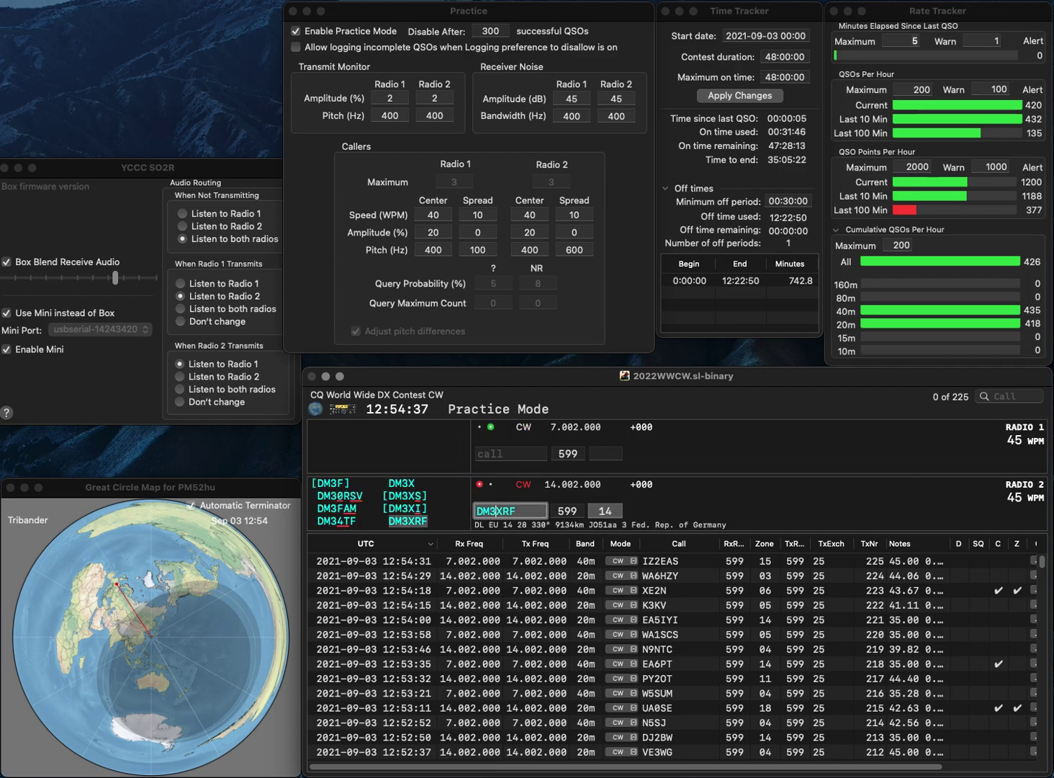
key("Return")
type("D0K")
type("A")
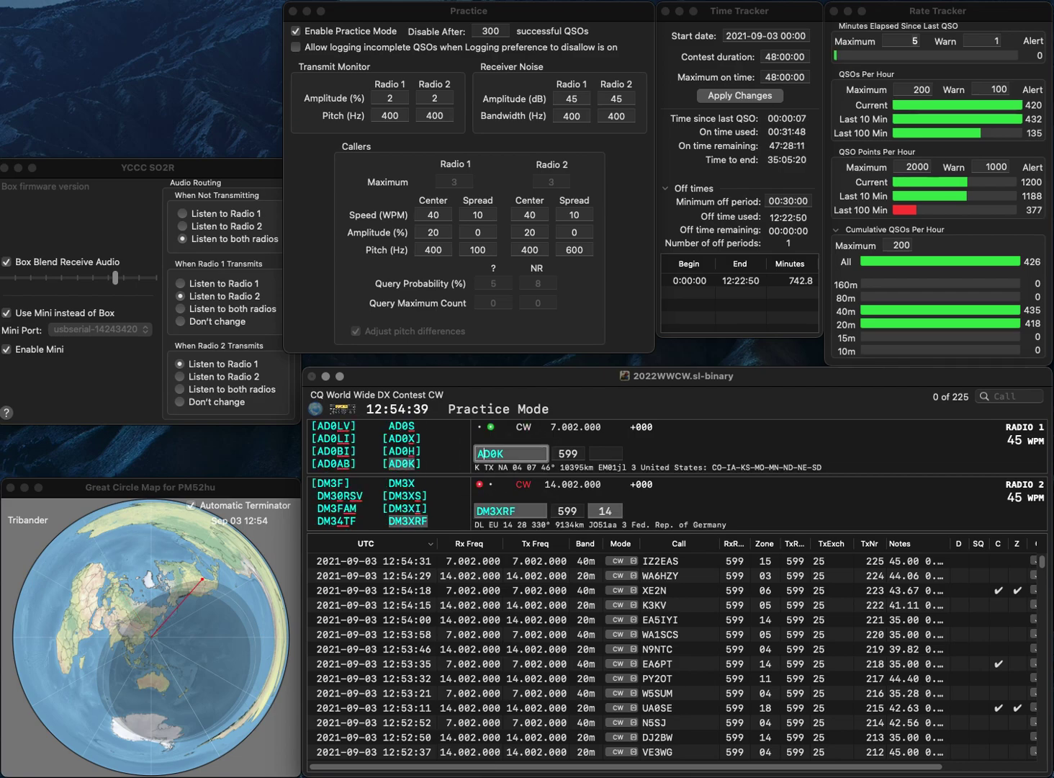
key("Return")
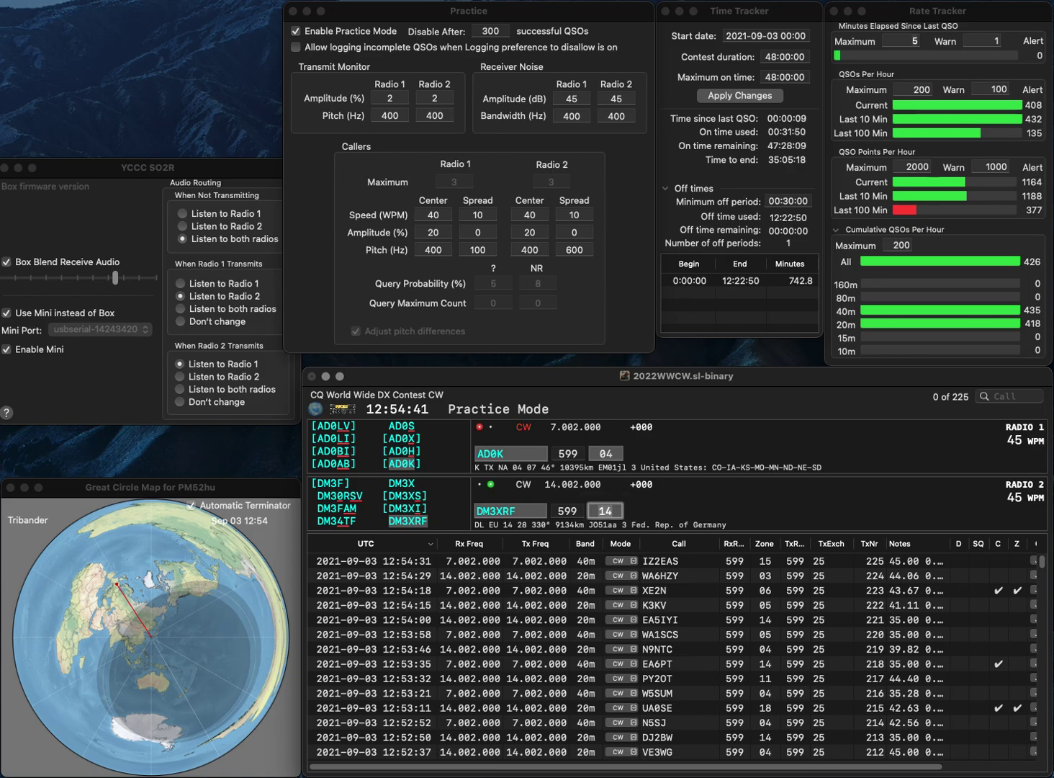
key("Return")
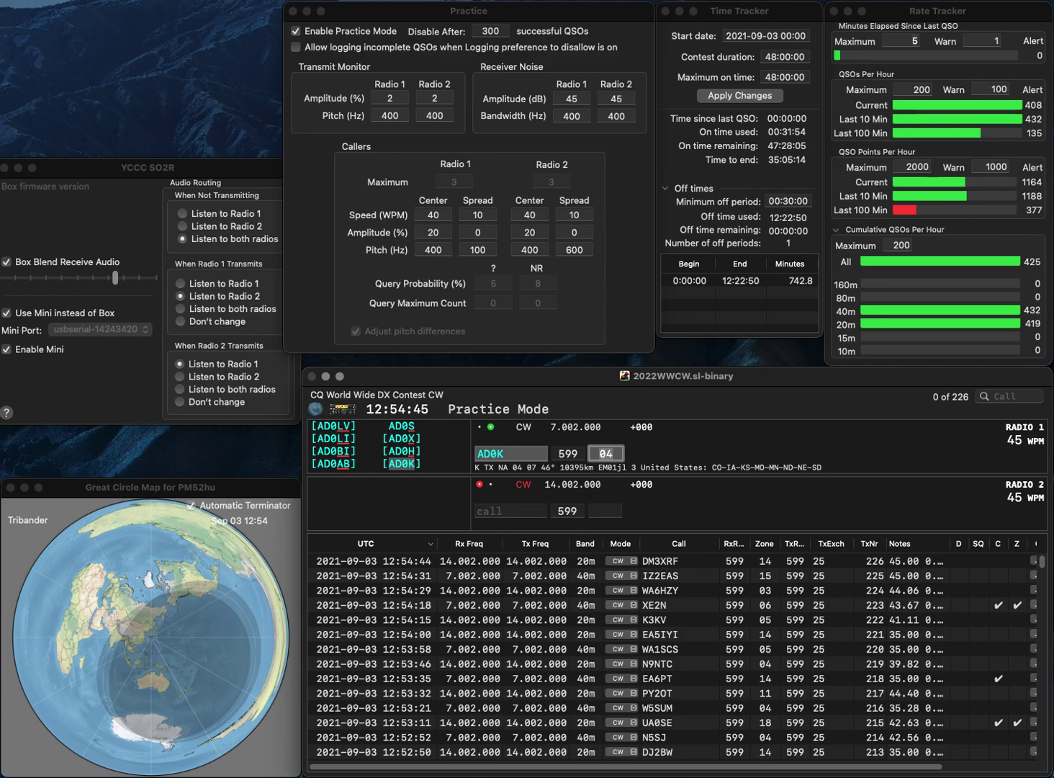
key("Return")
type("DF4UM")
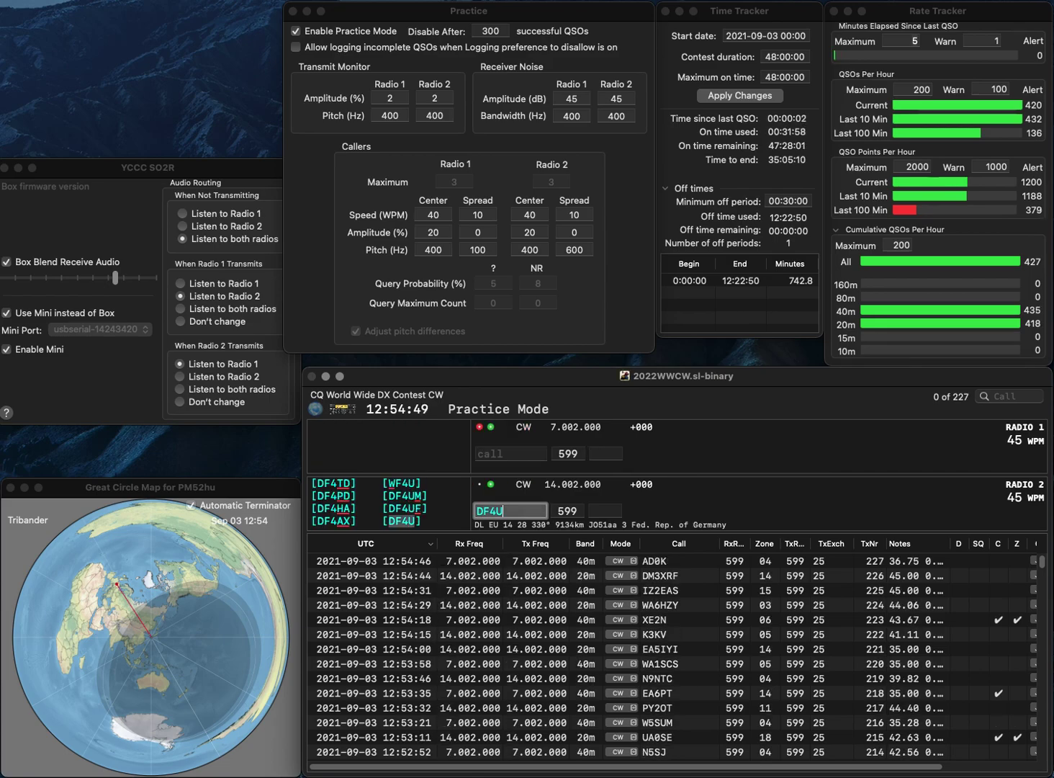
key("Return")
type("N6TU")
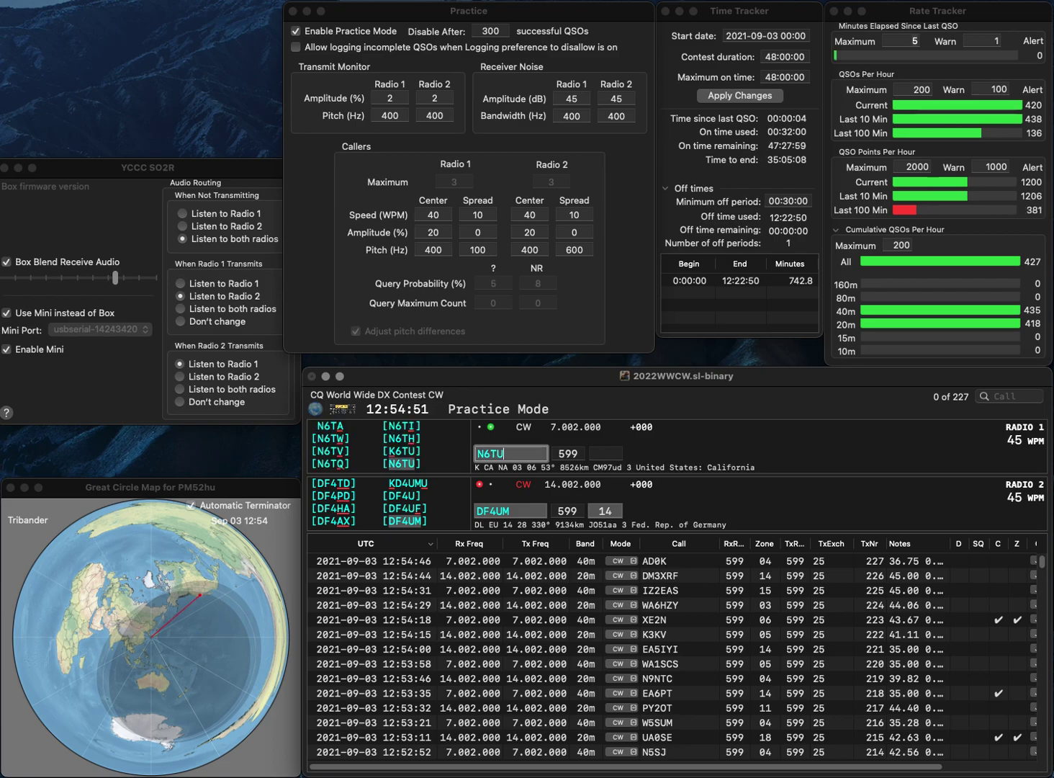
key("Return")
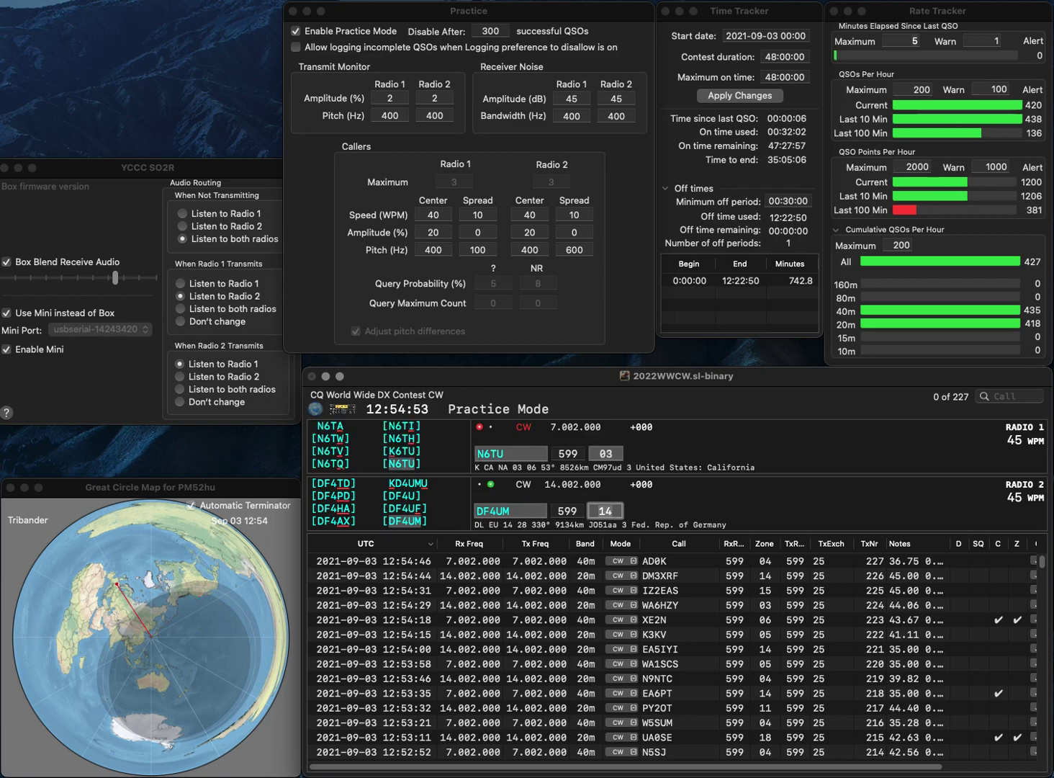
key("Return")
key("Return")
type("VE4NFN")
key("Left")
key("BackSpace")
type("3")
key("Return")
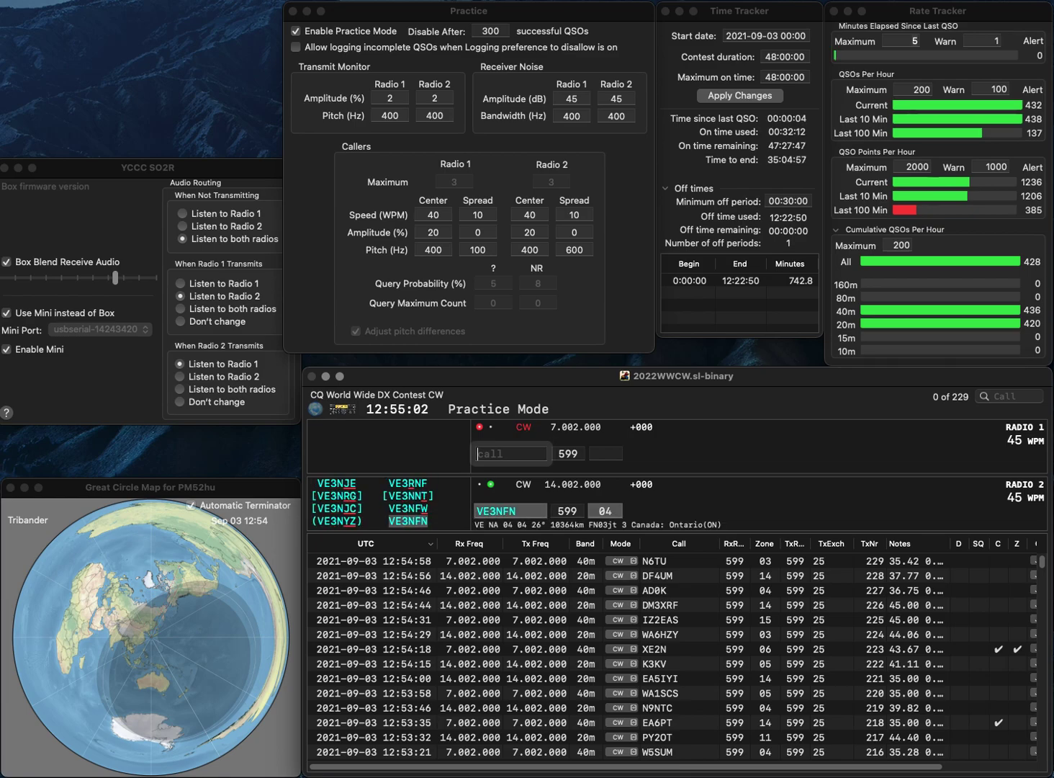
type("VK")
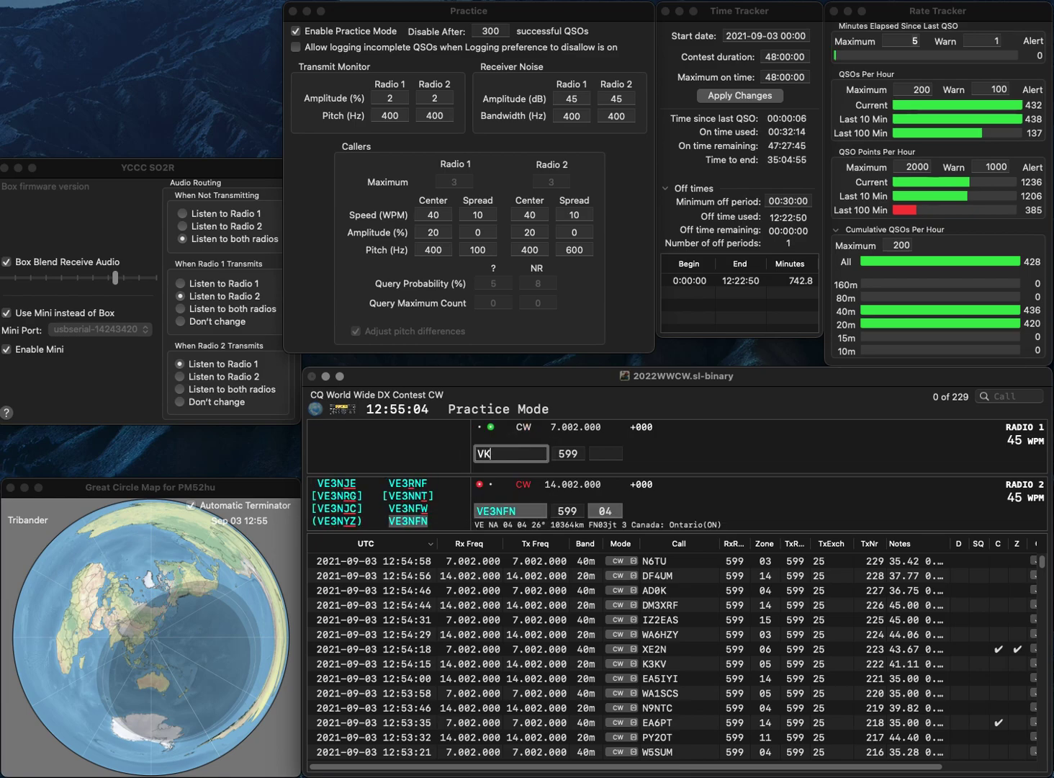
type("2ALR")
key("Return")
key("Return")
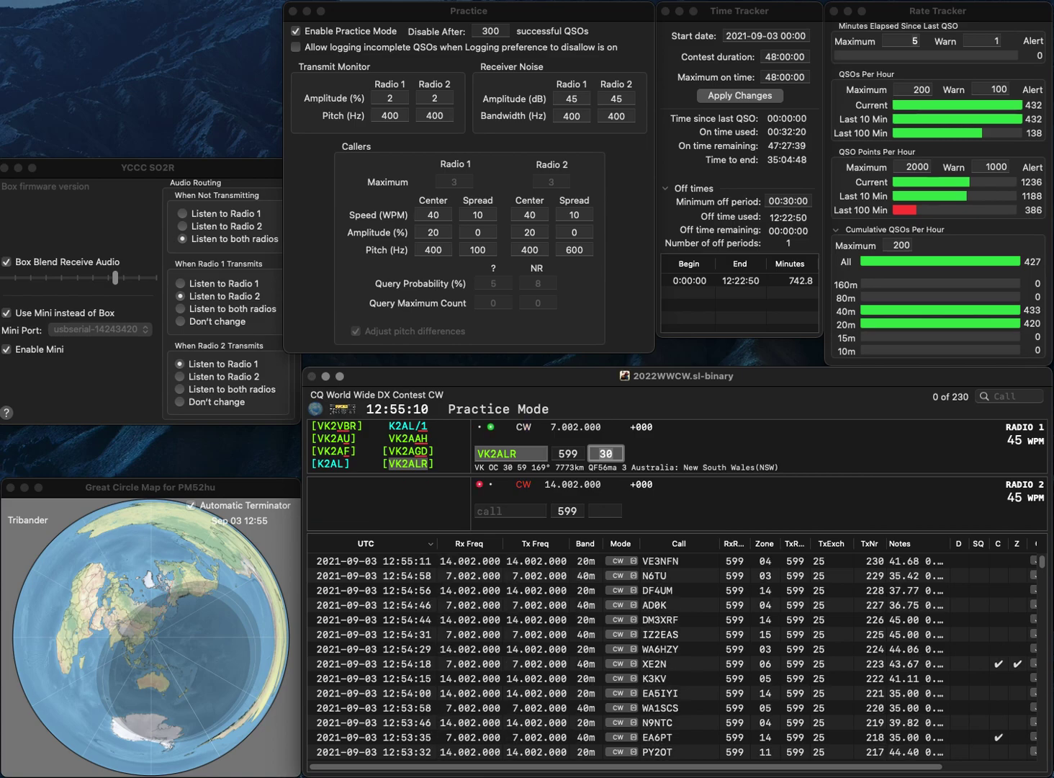
key("Return")
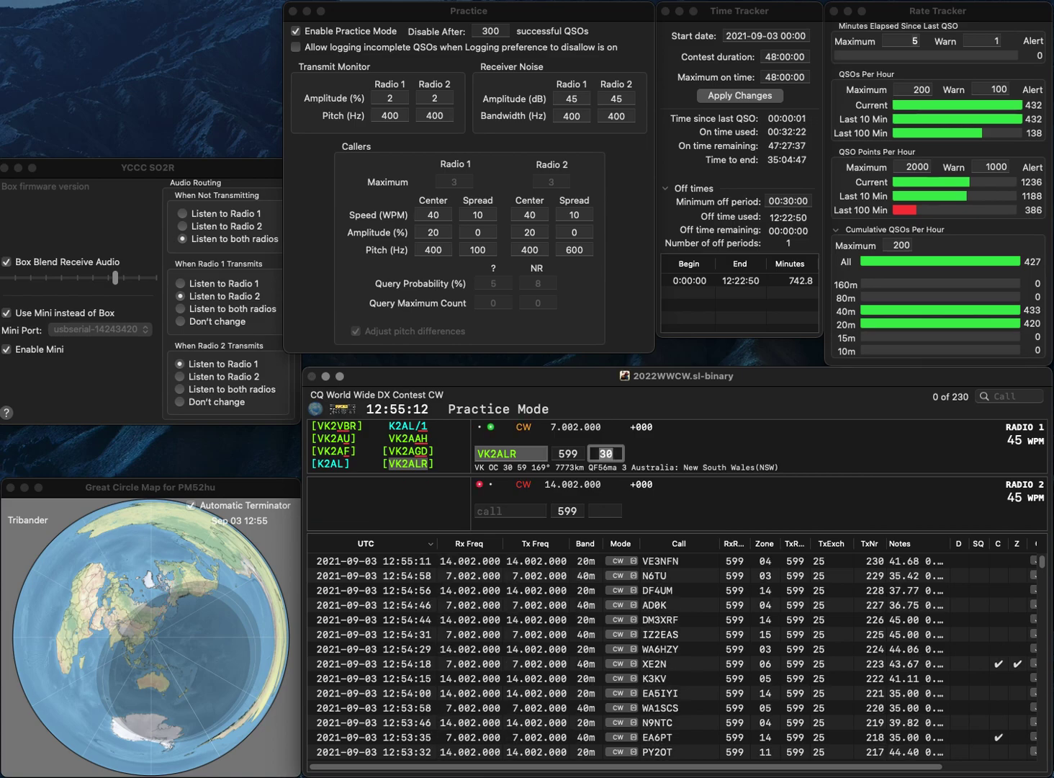
type("IK4UPB")
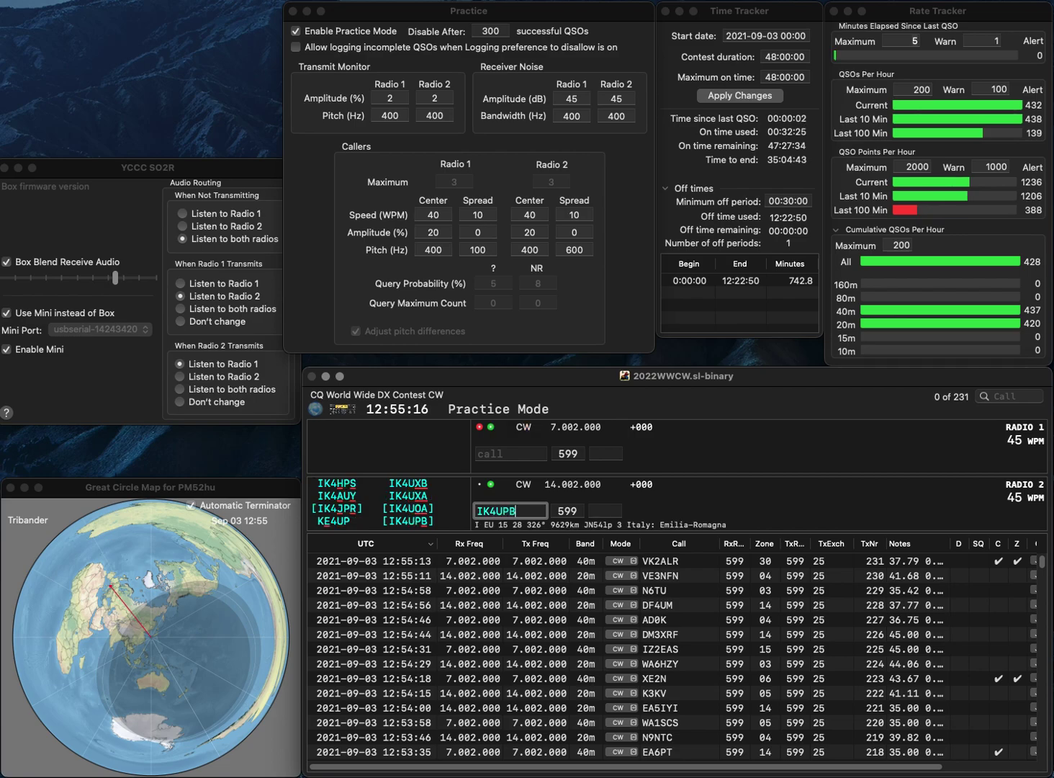
key("Return")
type("WS4")
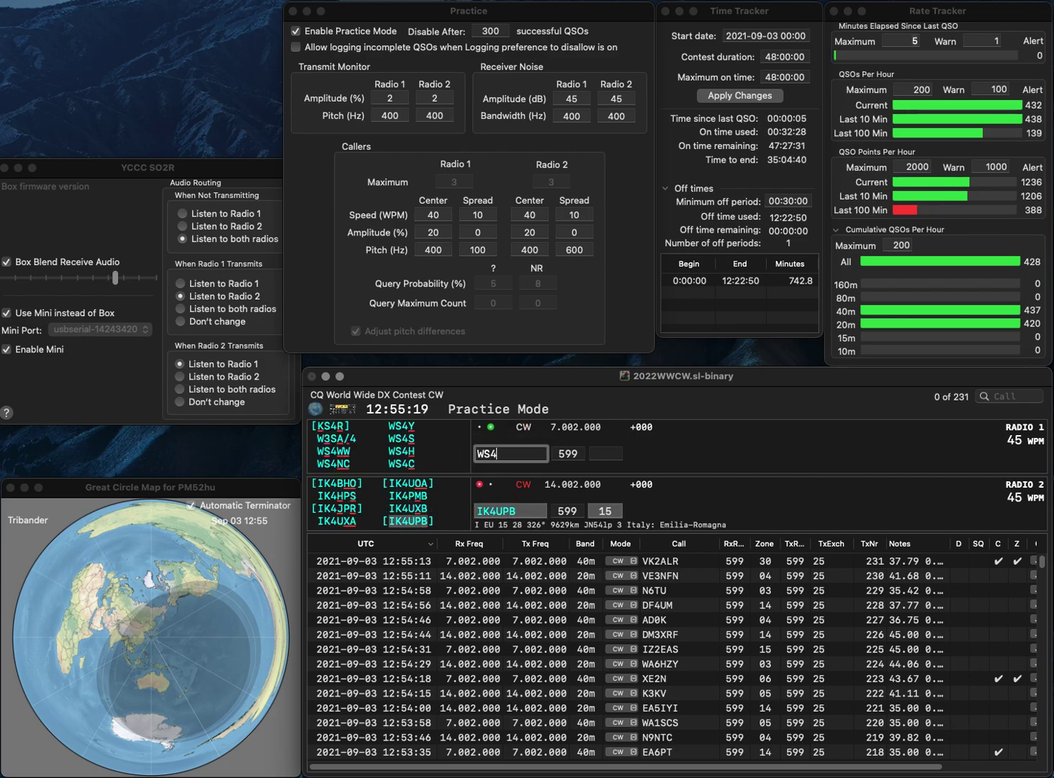
key("Return")
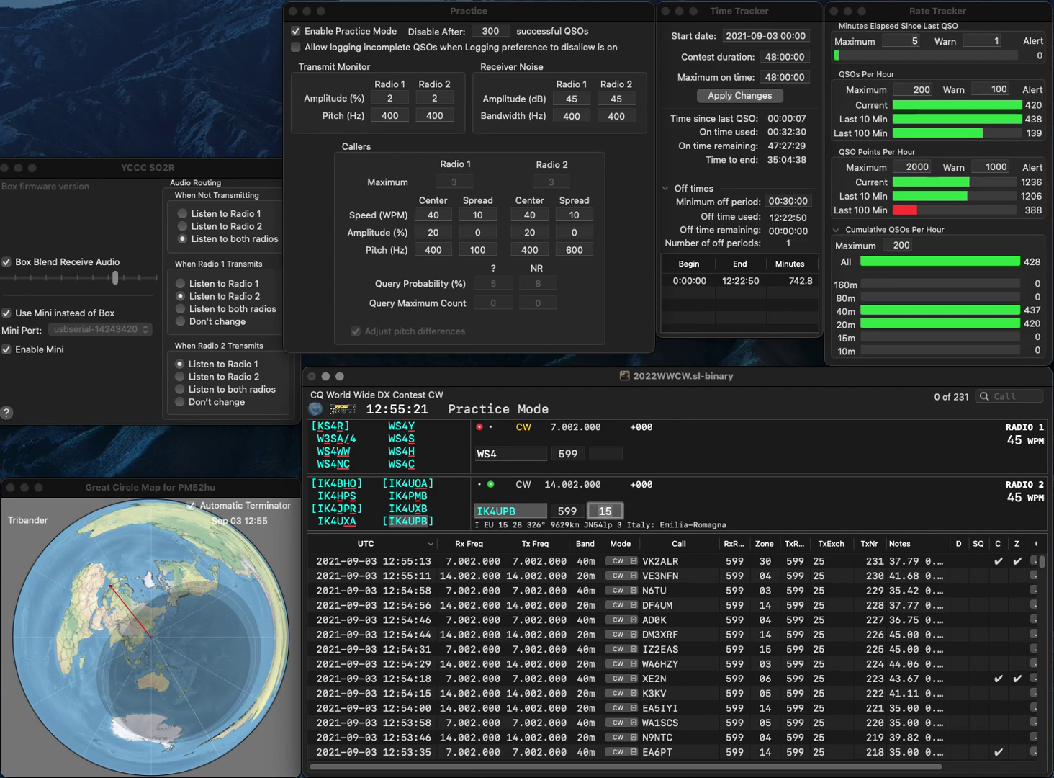
key("Return")
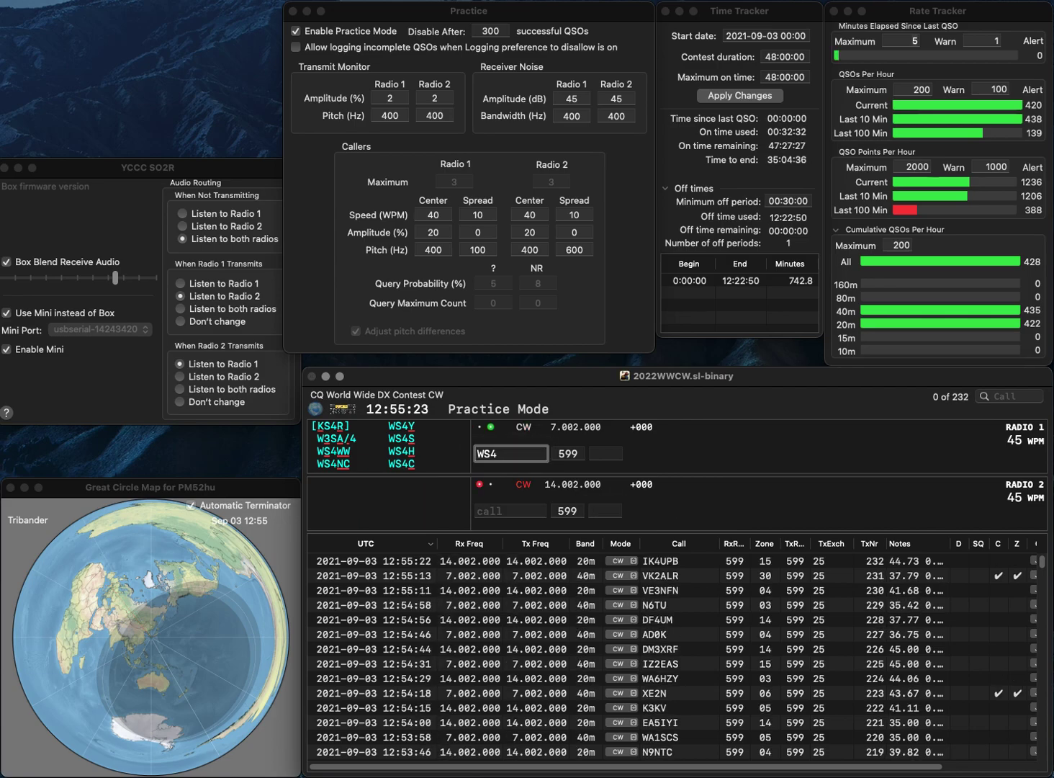
Step: Complete and correct the Radio 1 call sign to WR4EC and send the exchange
type("EC")
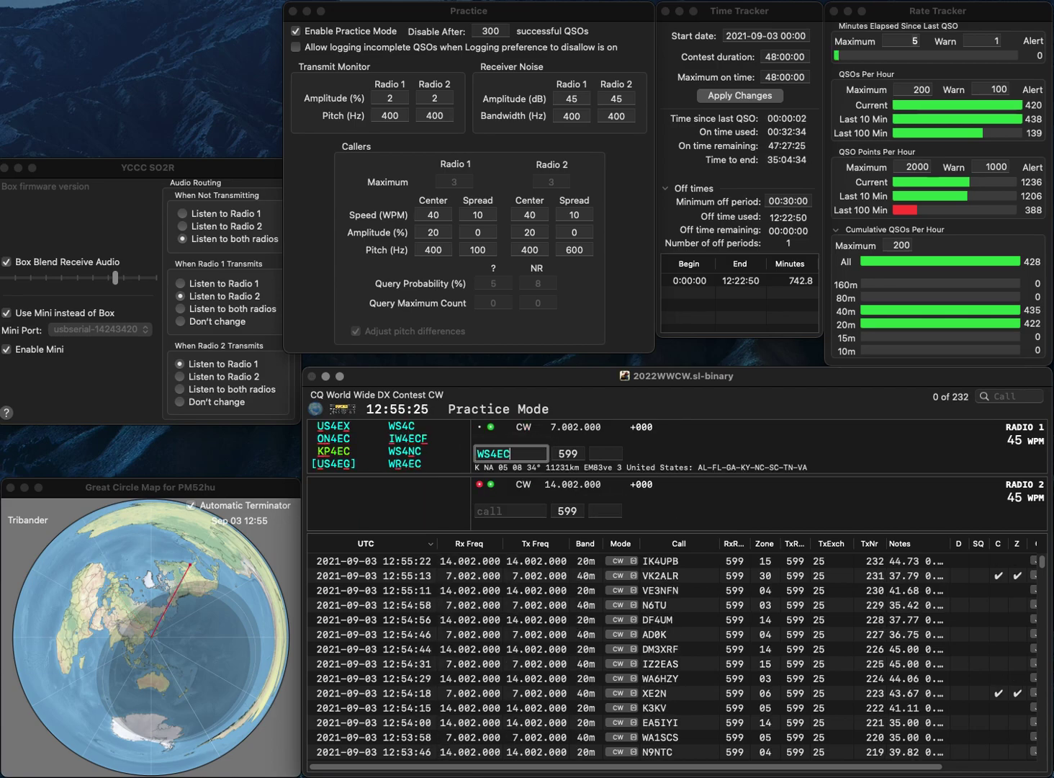
key("Delete")
type("R")
key("Return")
type("RA5")
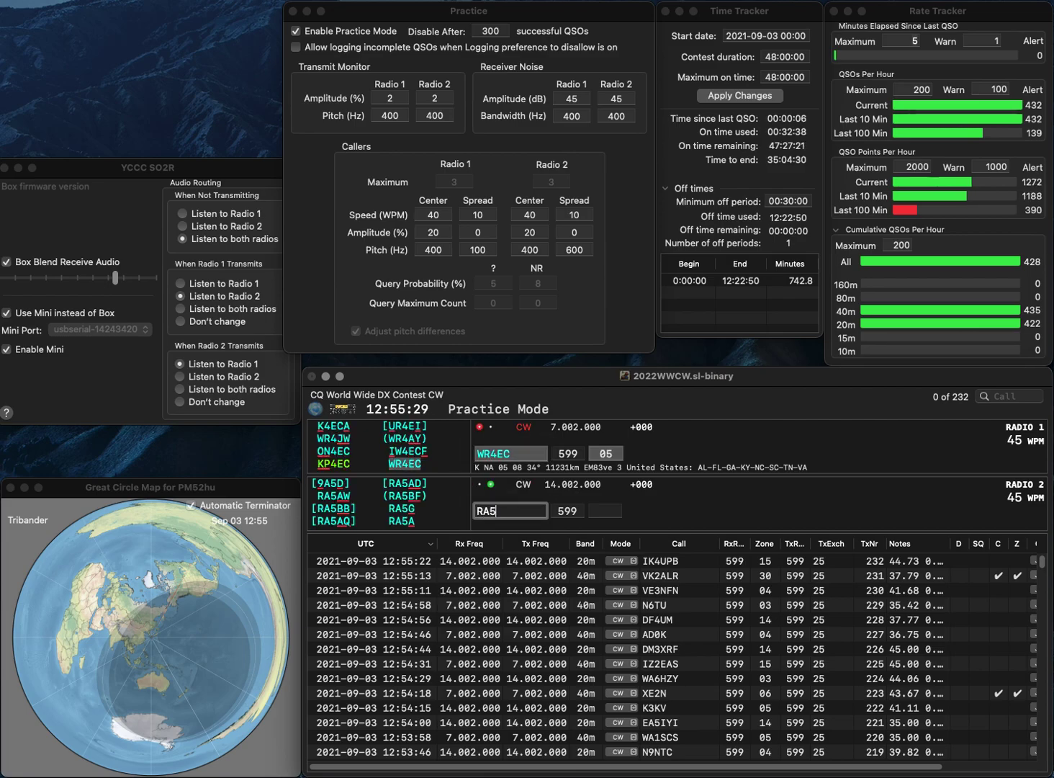
type("RL")
key("super+Left")
key("Delete")
type("W")
key("Return")
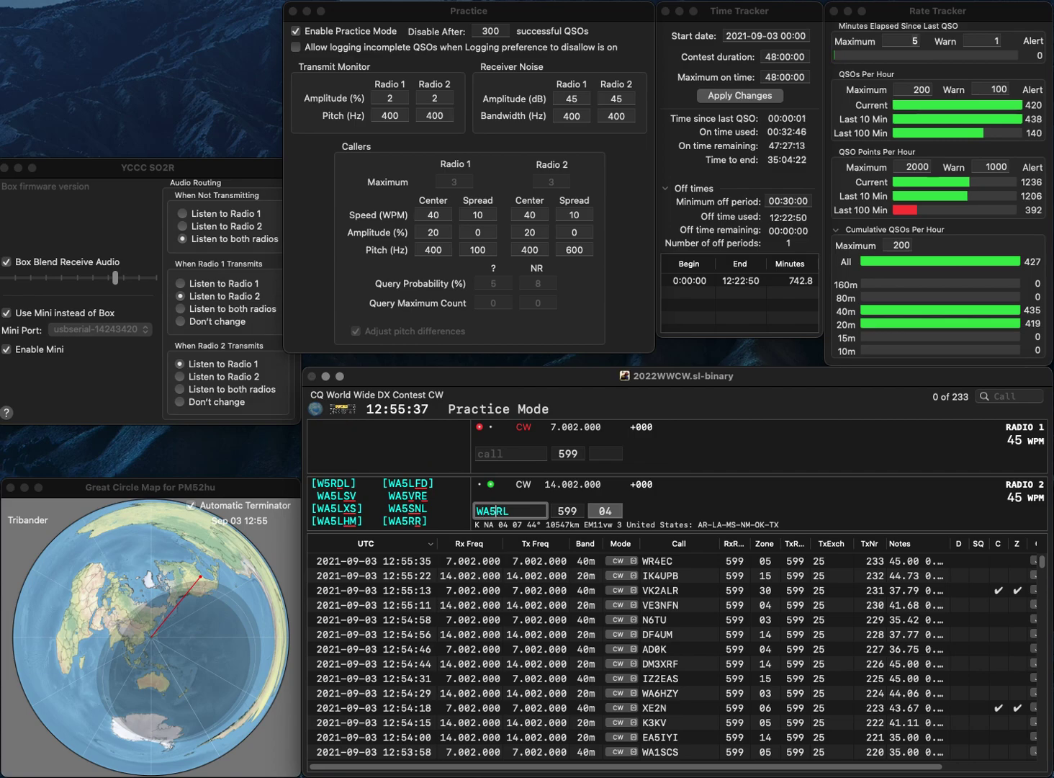
Step: Correct the Radio 2 call sign to WA5RR and send the exchange
key("Delete")
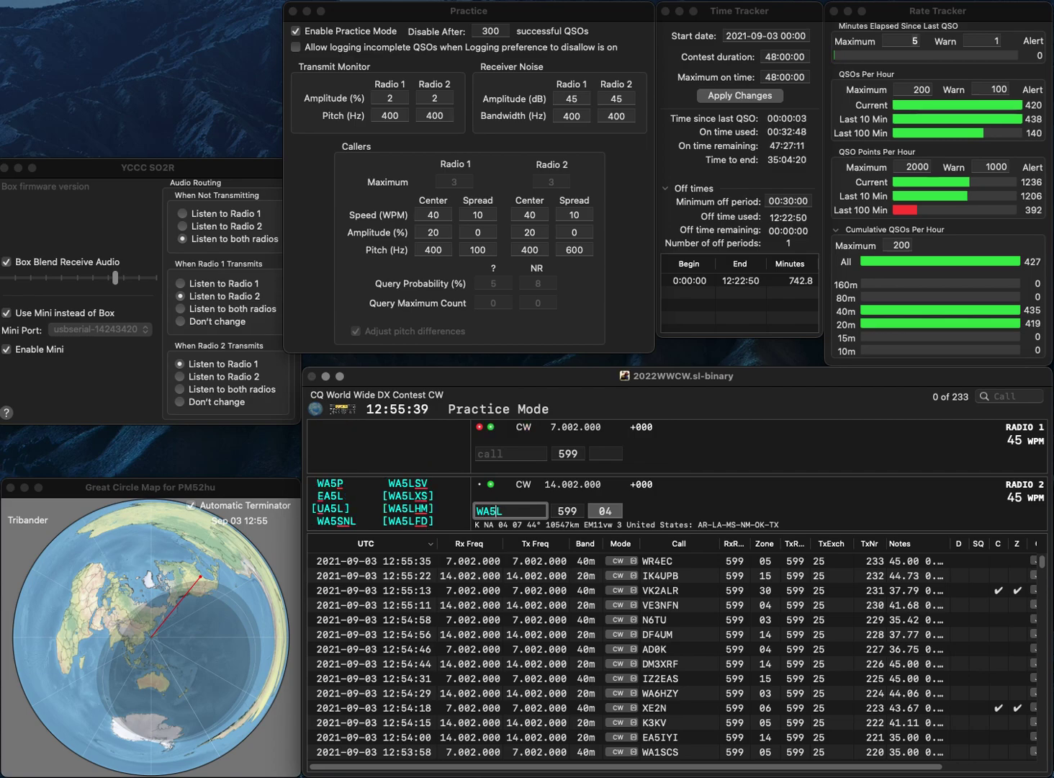
type("R")
key("Up")
key("Down")
key("Up")
key("Down")
key("Left")
key("BackSpace")
type("R")
key("Up")
key("Down")
key("Return")
Step: Enter WS9V as the Radio 1 call sign, send the exchange, and log the WA5RR and WS9V contacts
type("WS9V")
key("Return")
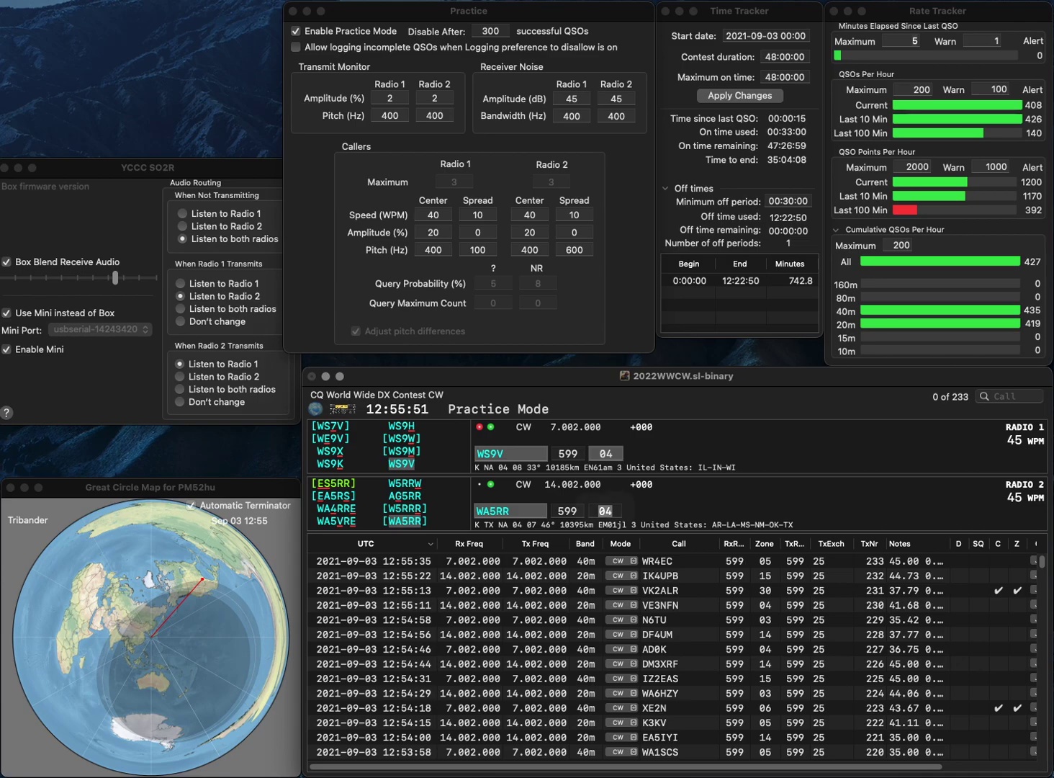
key("Return")
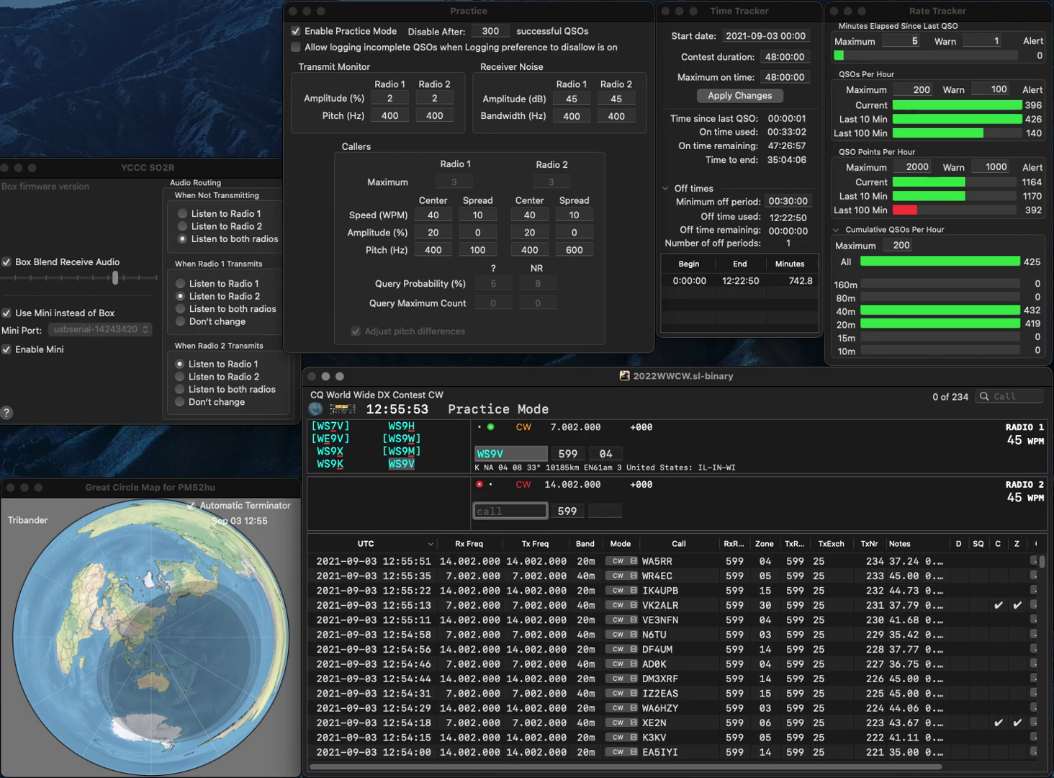
key("Return")
Step: Enter the partial call signs I8E on Radio 2 and ND on Radio 1, transmitting to each caller
type("I8E")
key("Return")
type("ND")
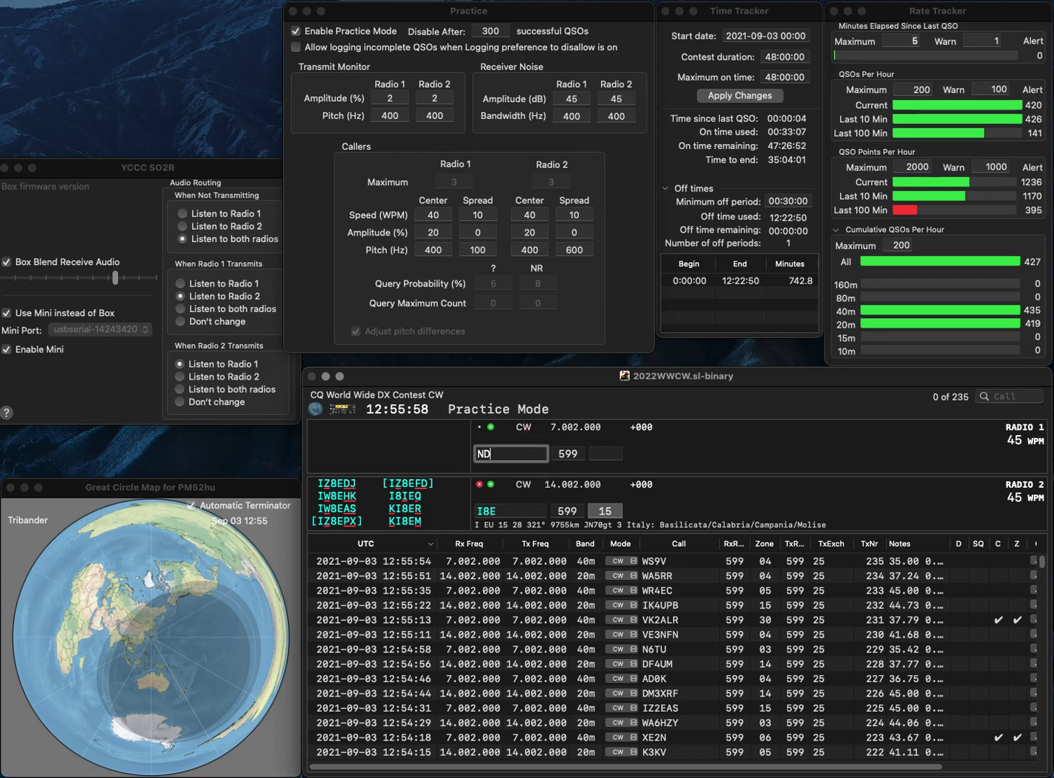
key("Return")
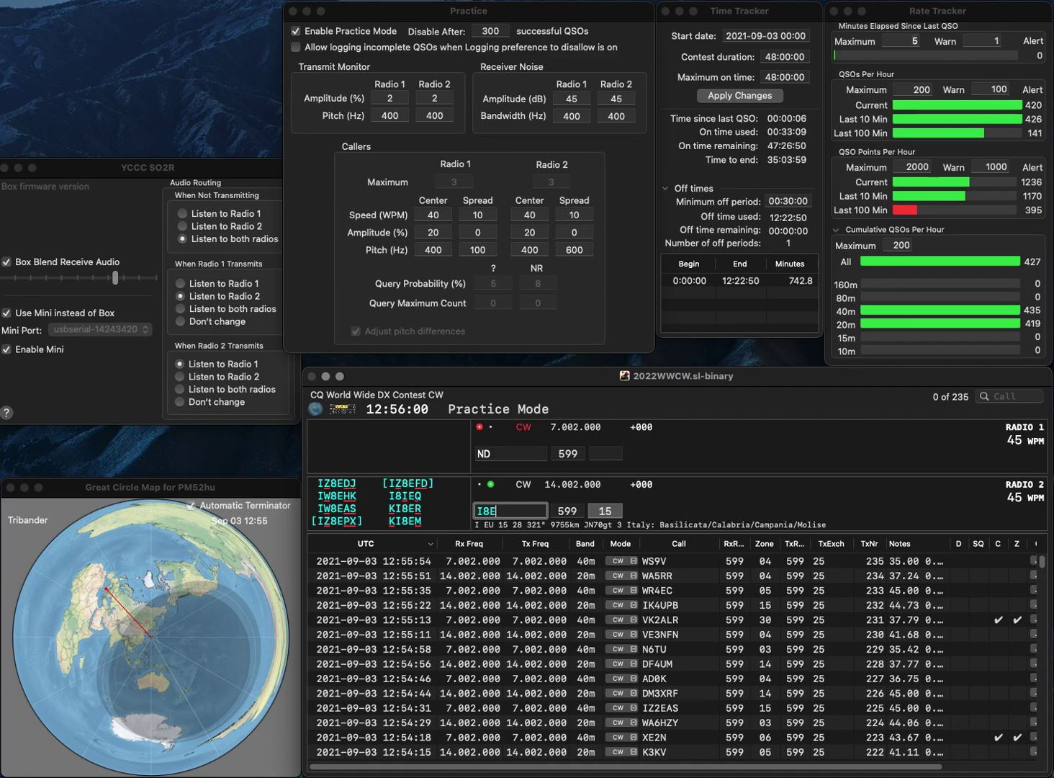
Step: Complete the Radio 2 call sign as I8IEQ and send the exchange
type("EQ")
key("Left")
key("Left")
key("BackSpace")
type("I")
key("Down")
key("Return")
key("Up")
key("BackSpace")
type("B4N")
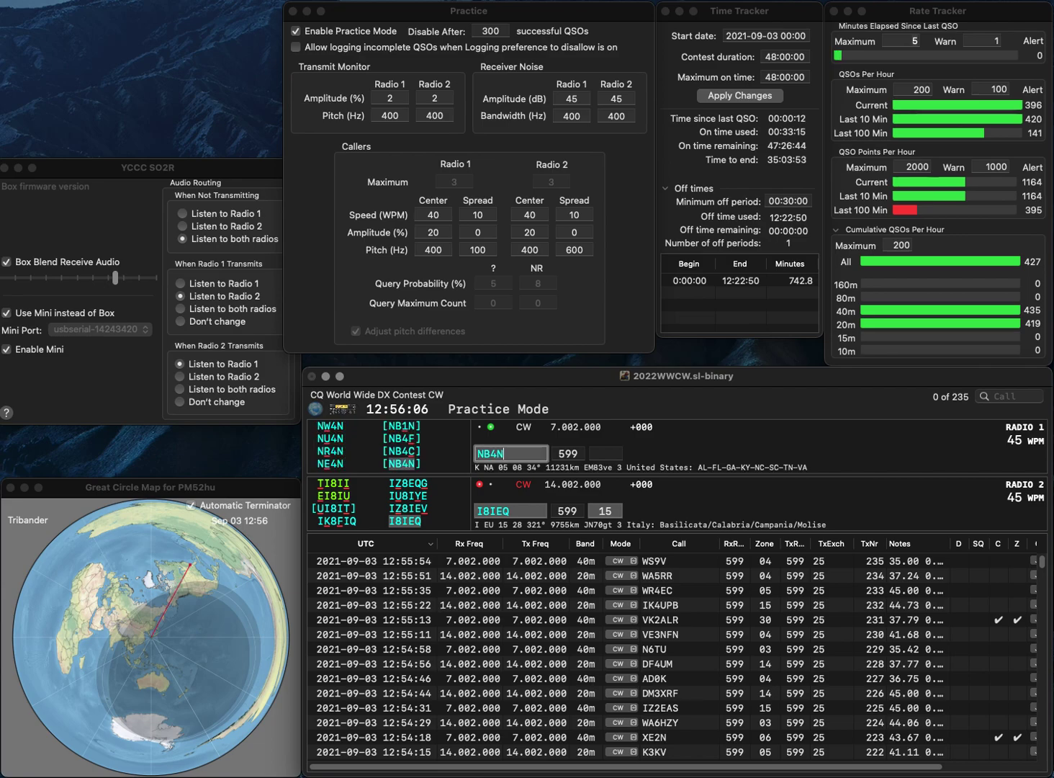
key("Return")
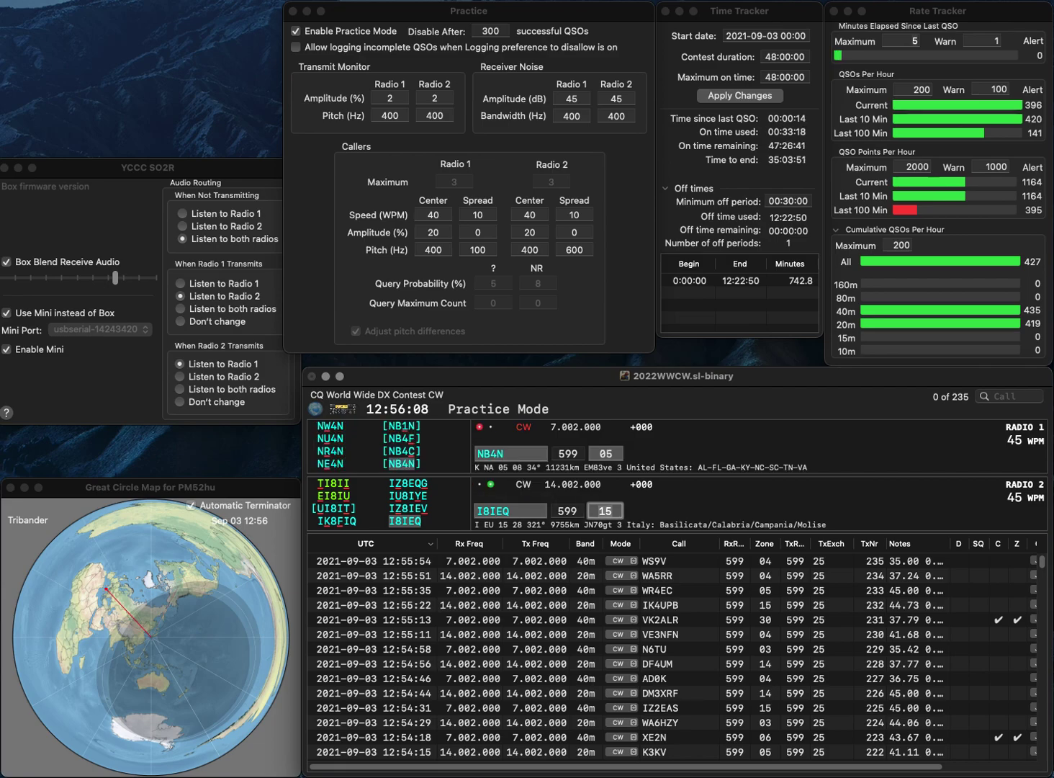
key("Return")
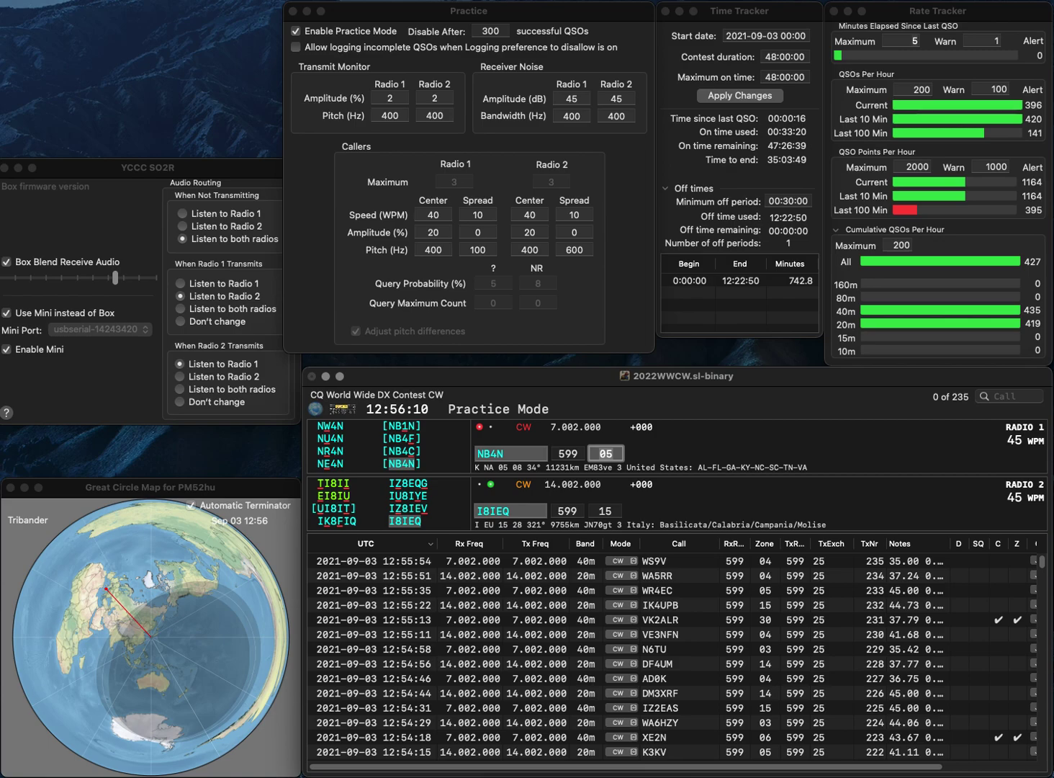
key("Return")
type("PT7AV")
key("Return")
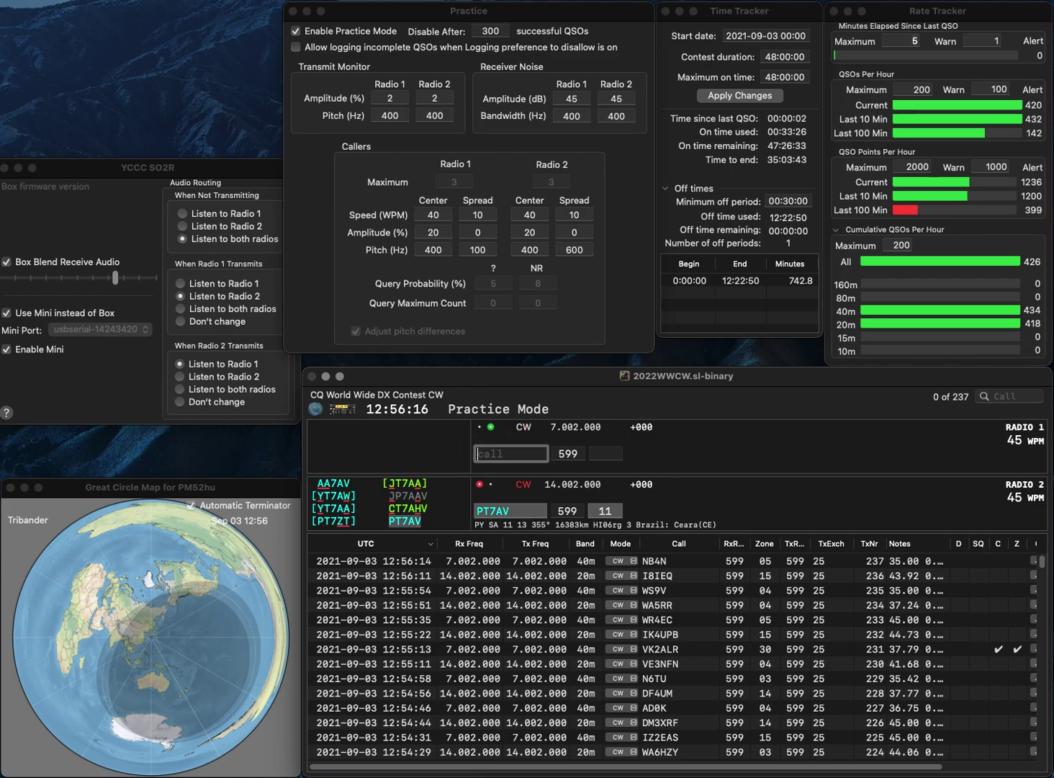
type("KD8OPN")
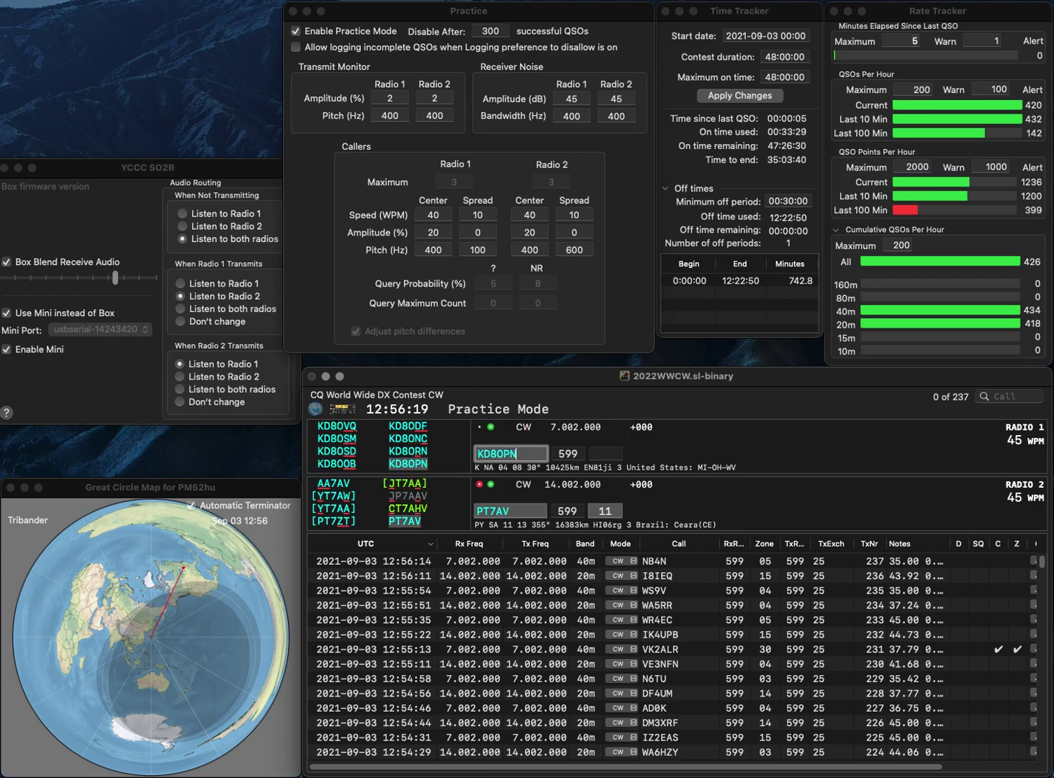
key("Return")
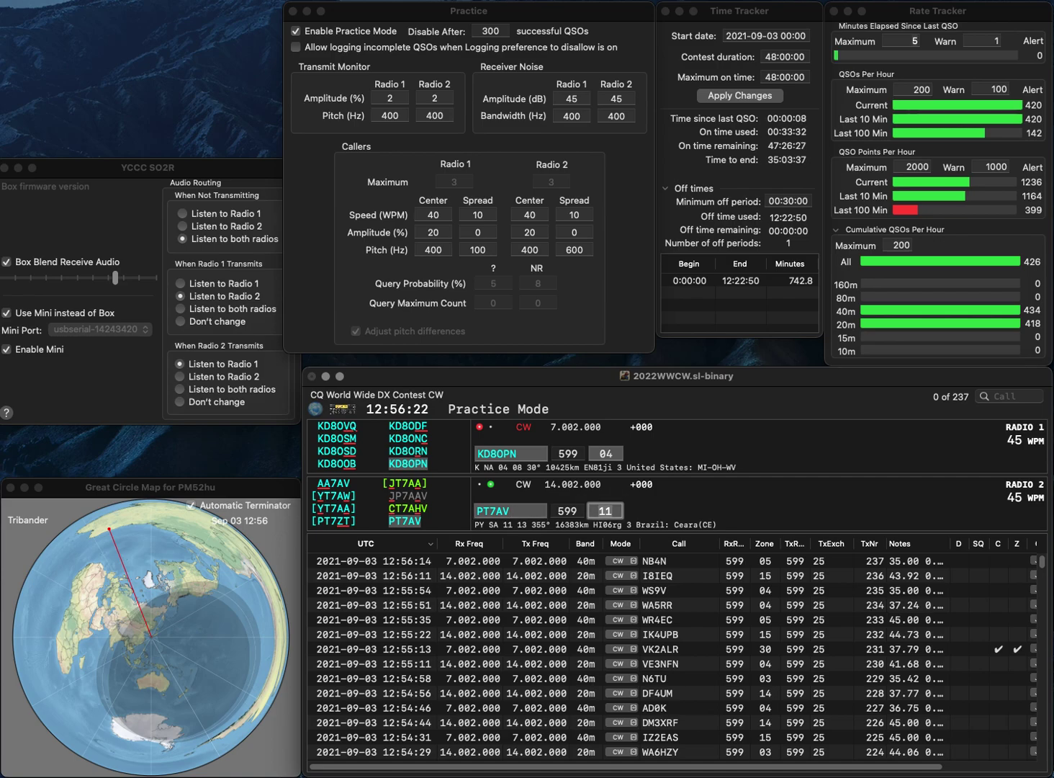
key("Return")
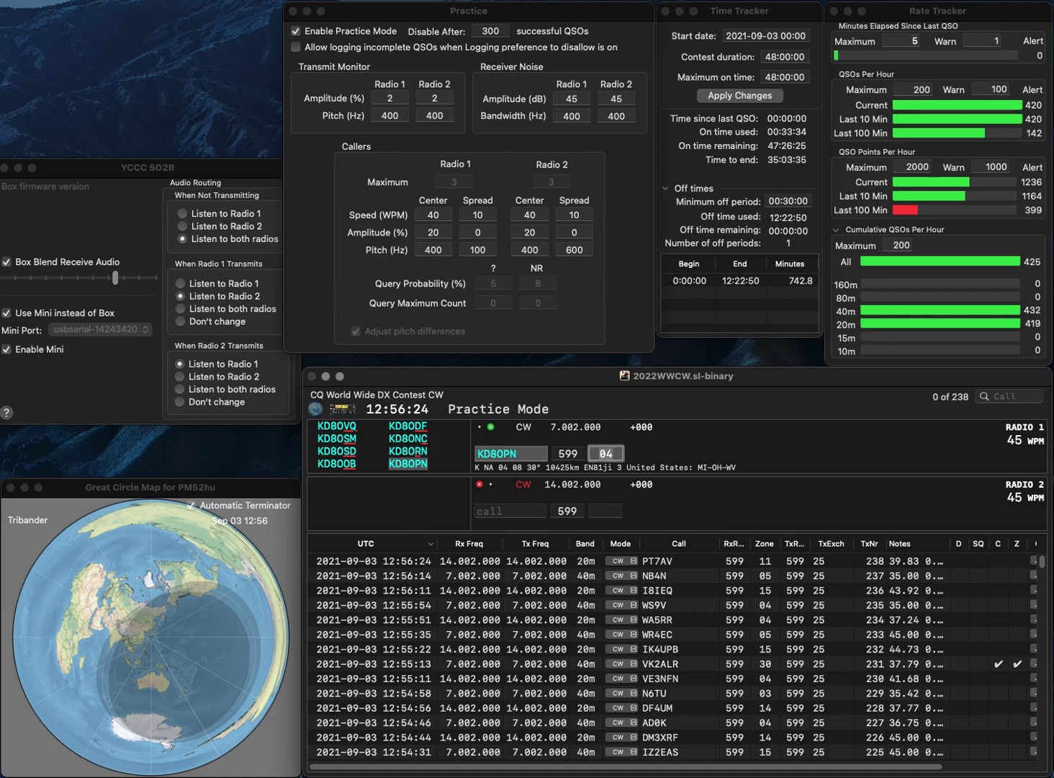
key("Return")
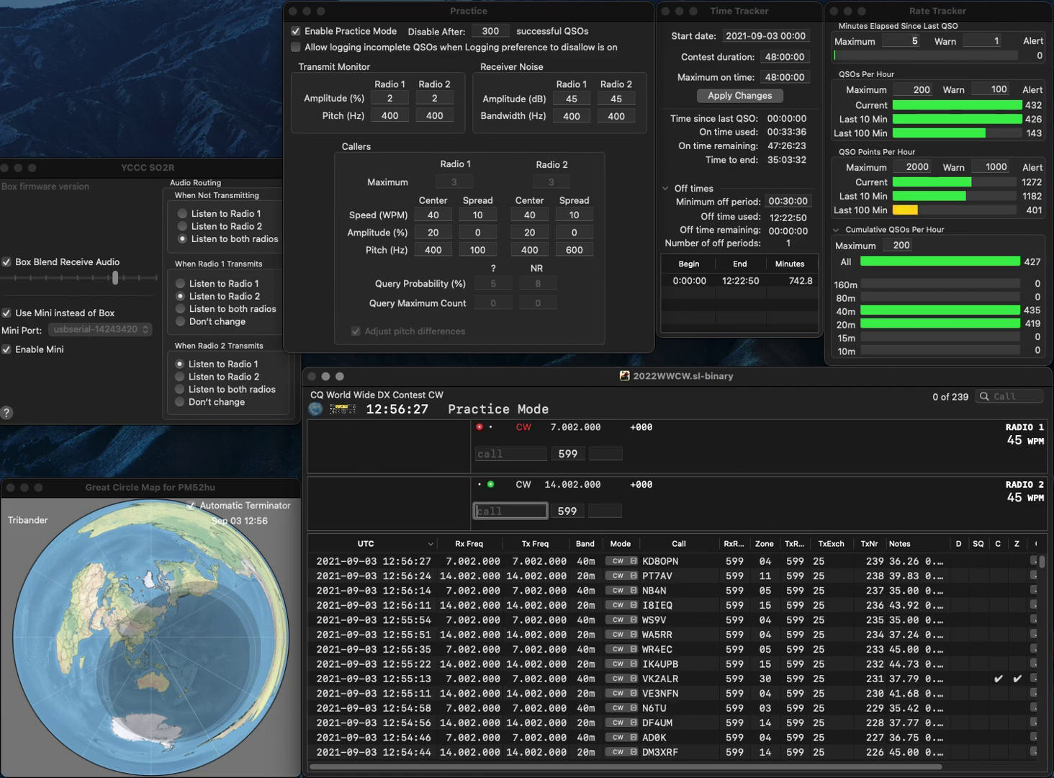
Step: Enter W3FIZ on Radio 2 and the partial call sign 1B on Radio 1, transmitting to each caller, and log the W3FIZ contact
type("W3")
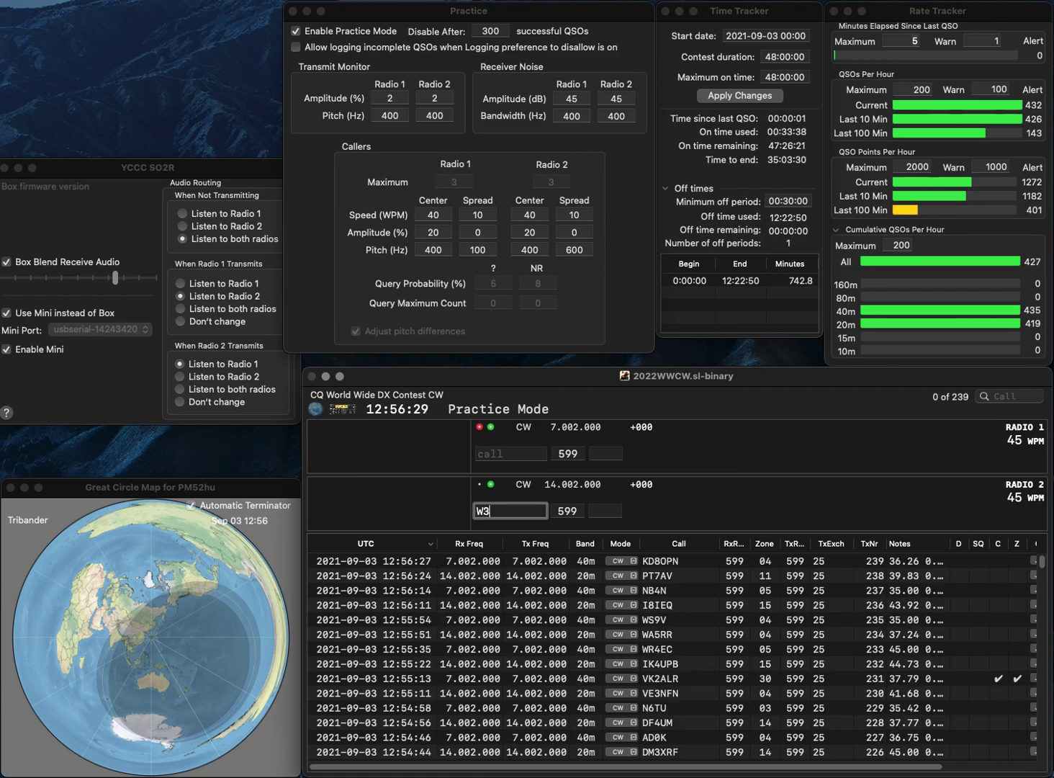
type("FIZ")
key("Return")
type("1")
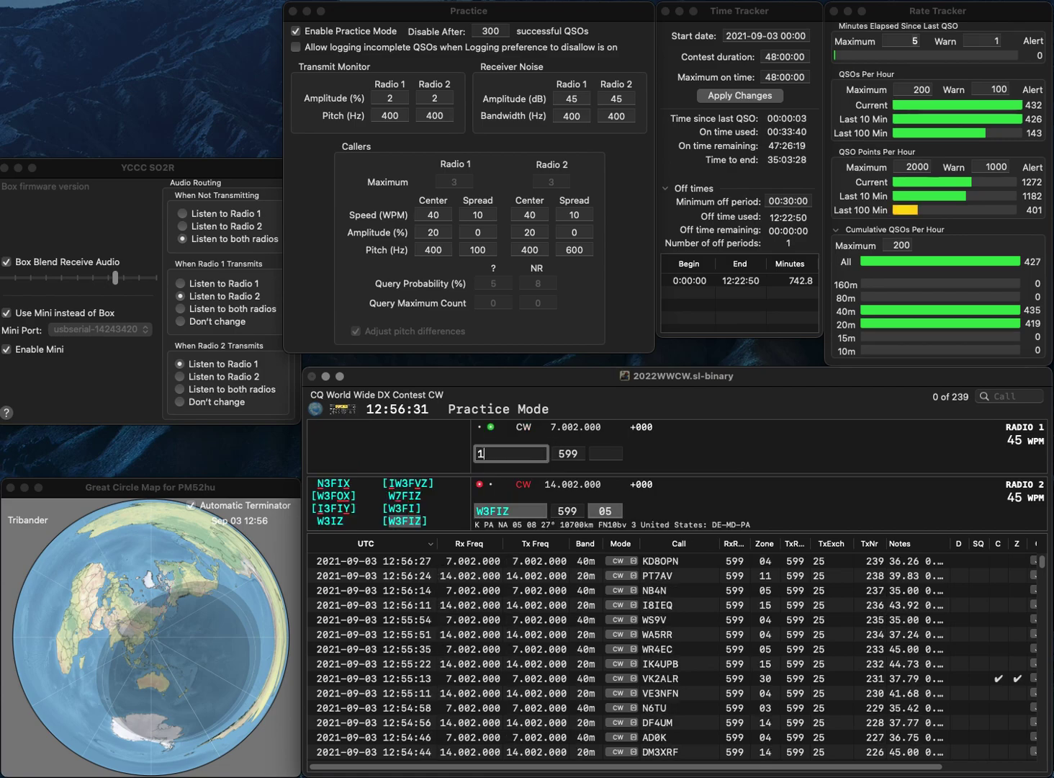
type("B")
key("Return")
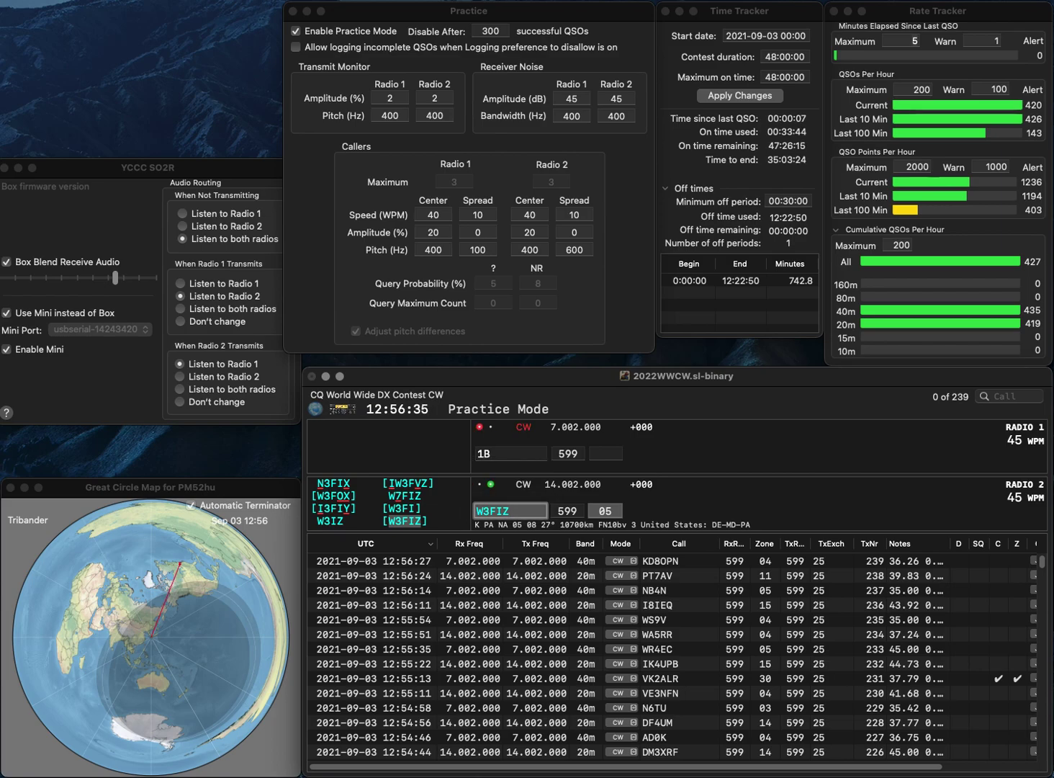
key("Return")
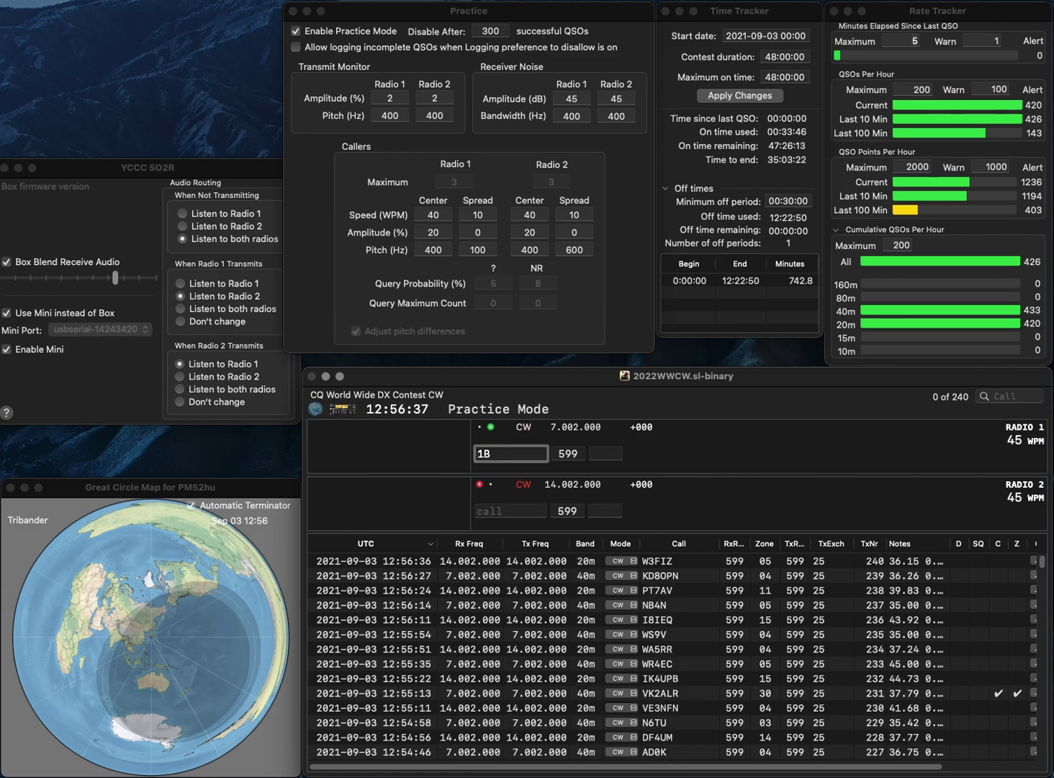
Step: Complete the Radio 1 call sign as 7A1B and send the exchange
type("ZA")
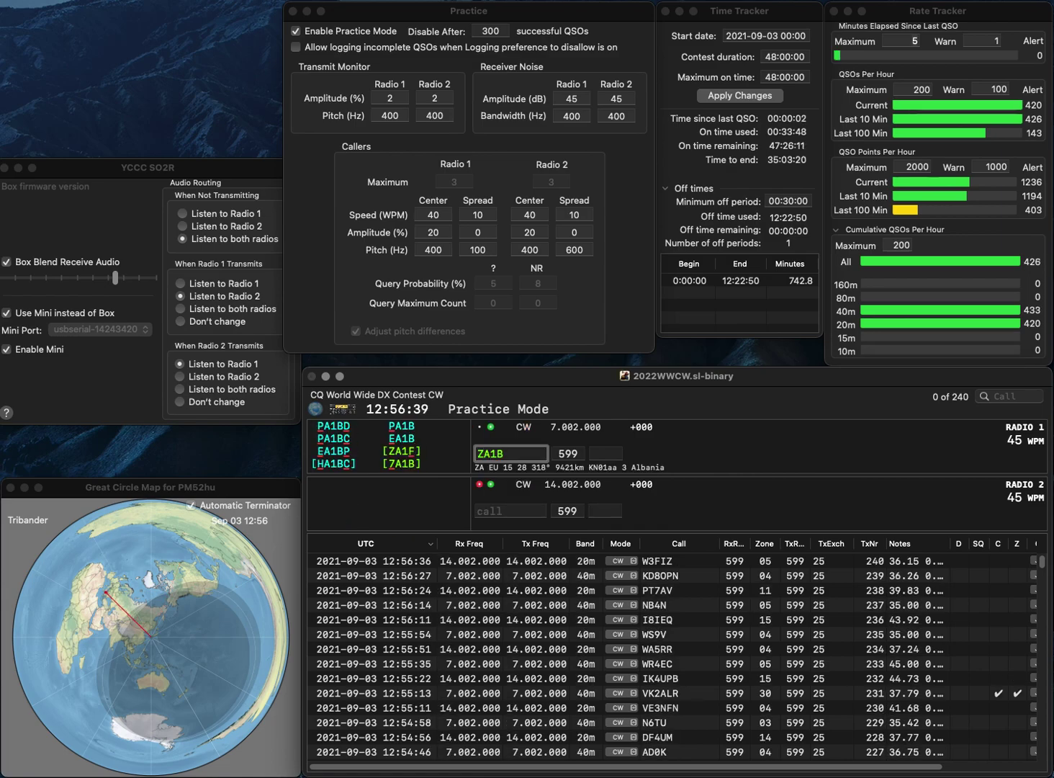
key("BackSpace")
key("BackSpace")
type("7A")
key("Return")
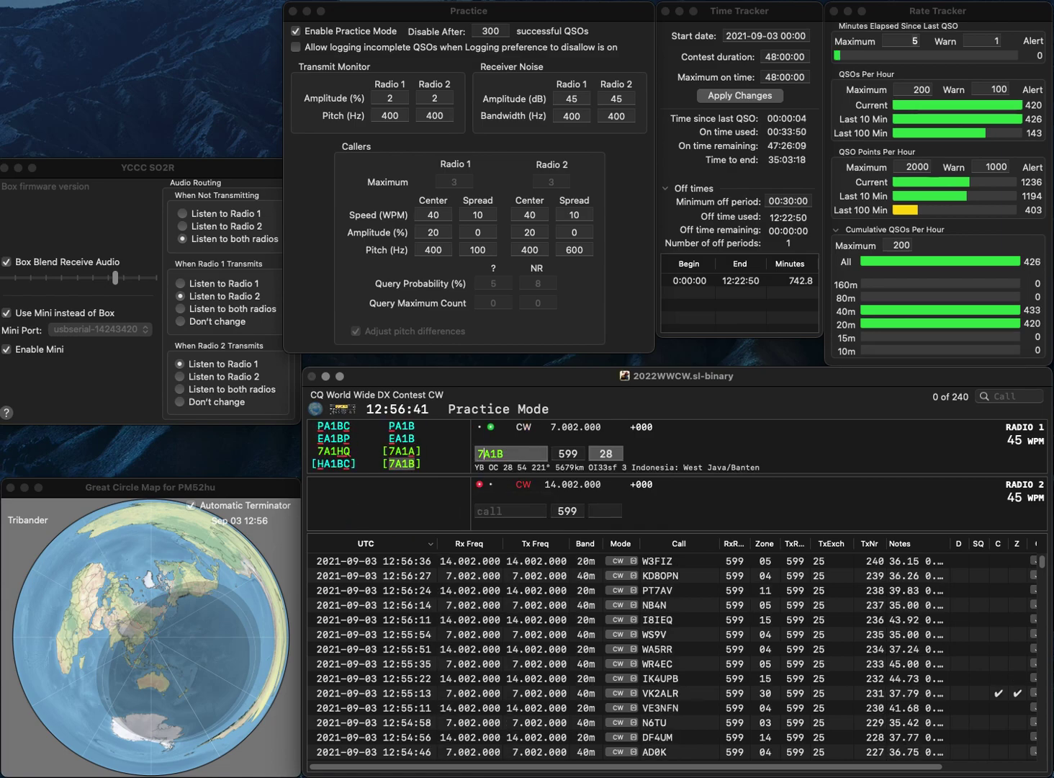
type("KE5CBE")
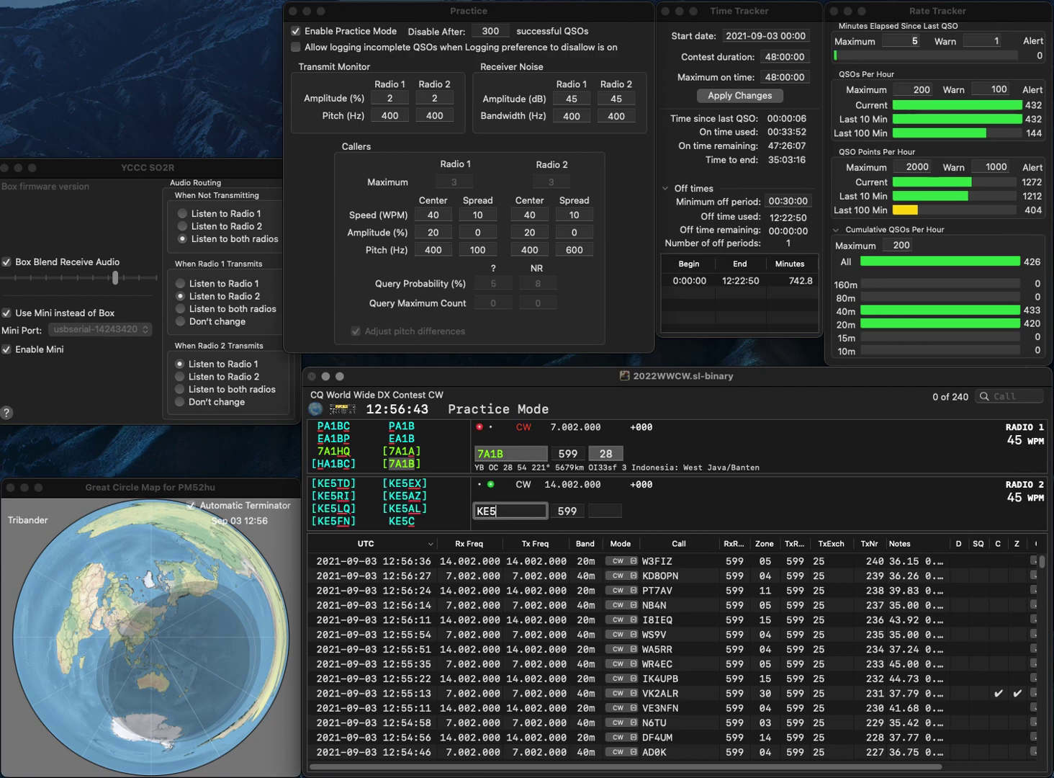
key("BackSpace")
key("BackSpace")
type("DE")
key("Return")
key("Return")
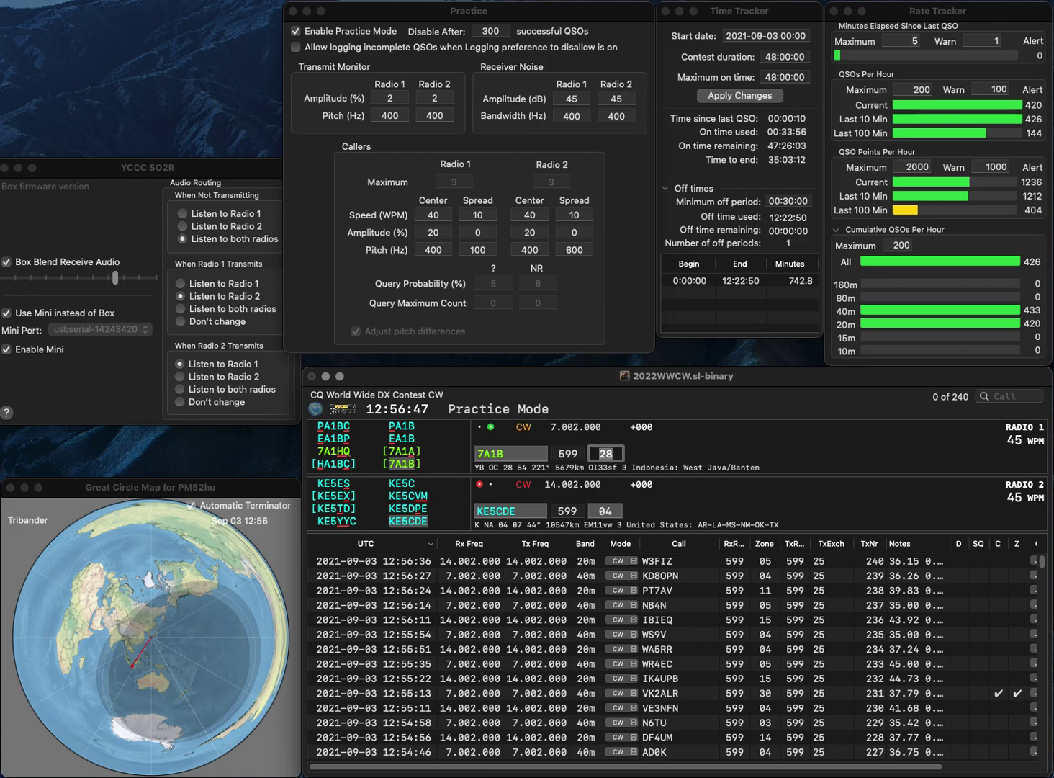
key("space")
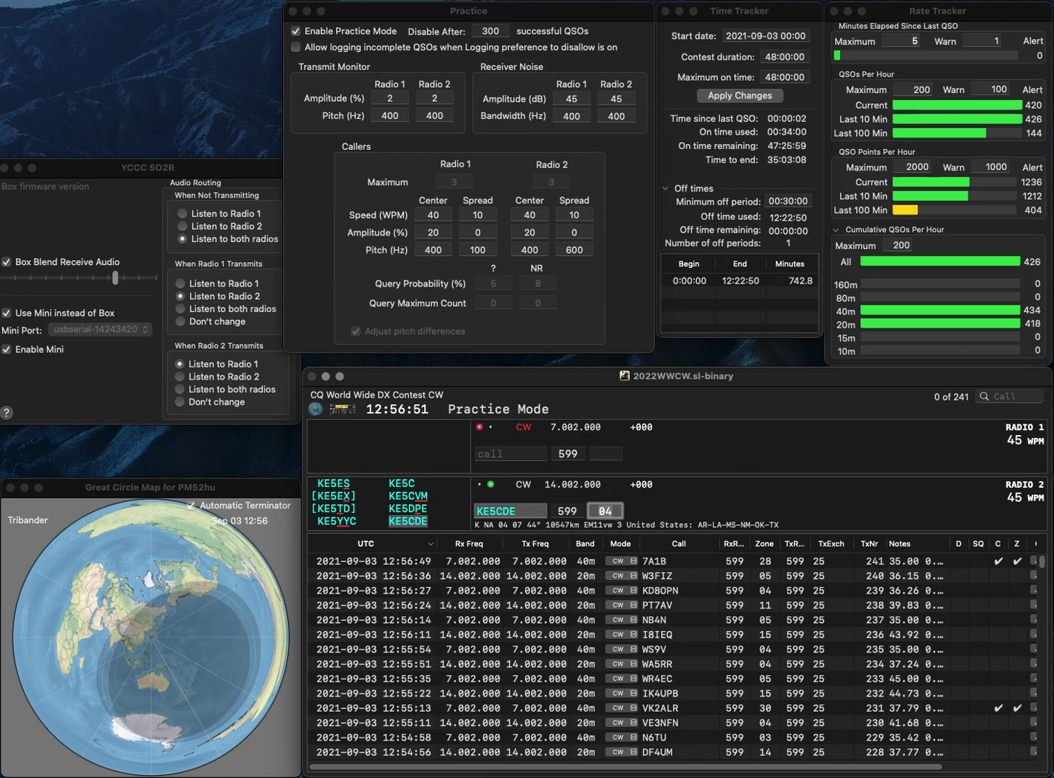
type("M3")
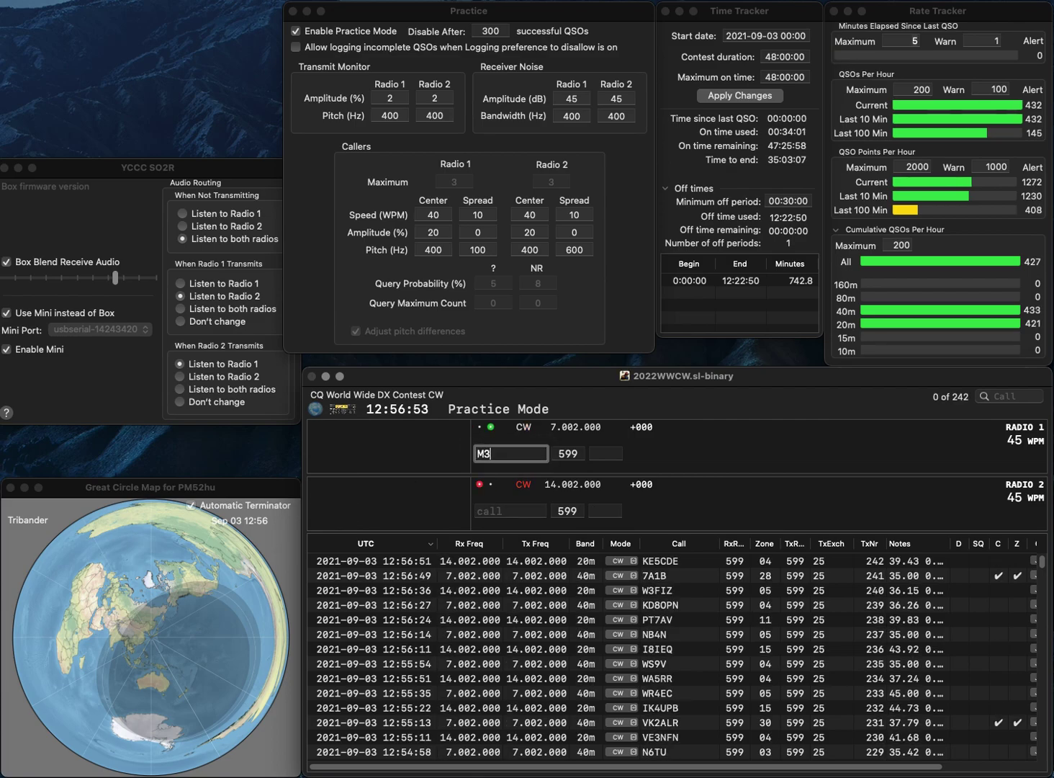
type("ZZF")
key("Return")
type("W1HFP")
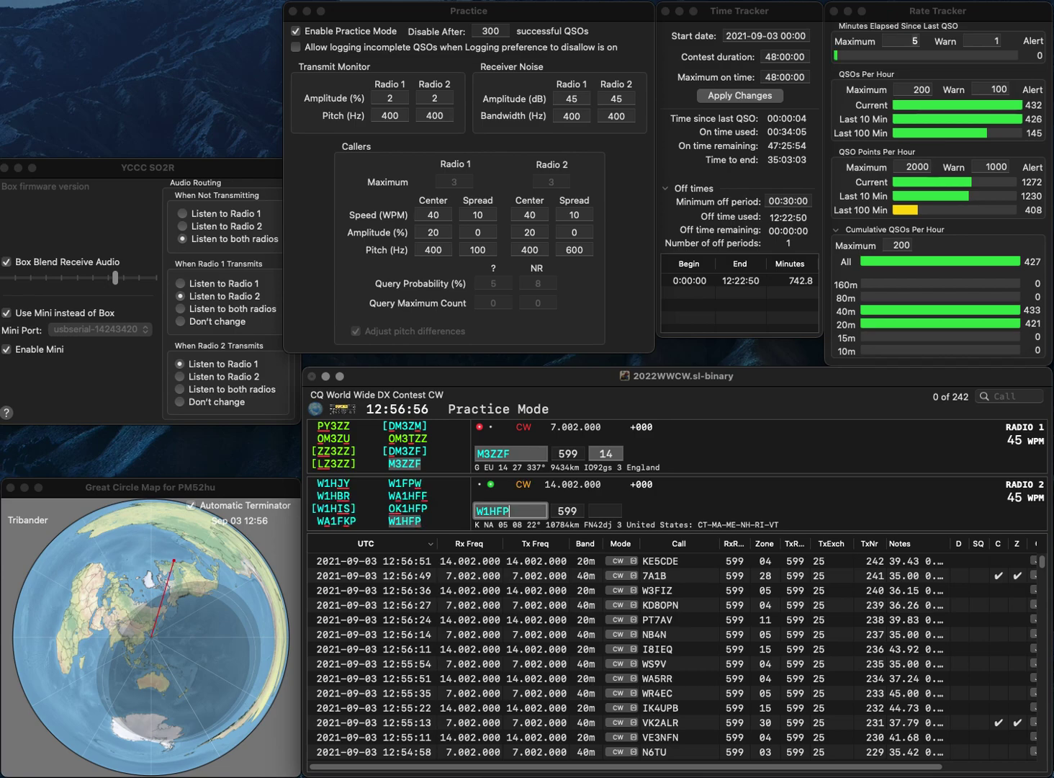
key("Return")
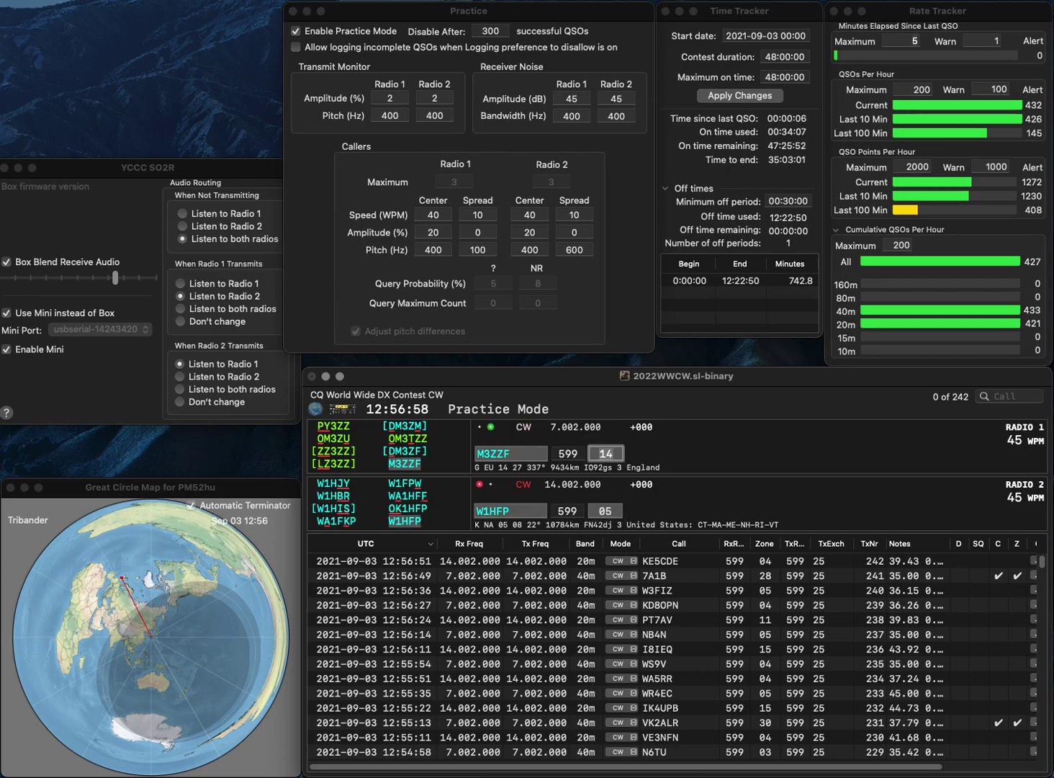
key("Return")
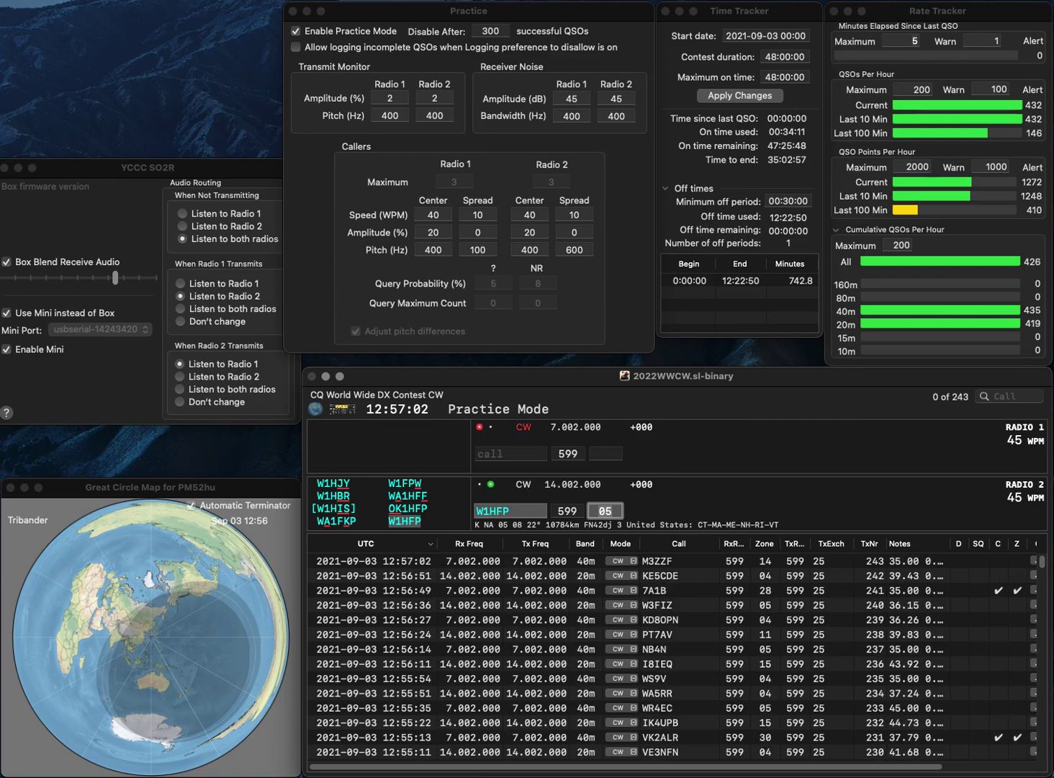
key("Return")
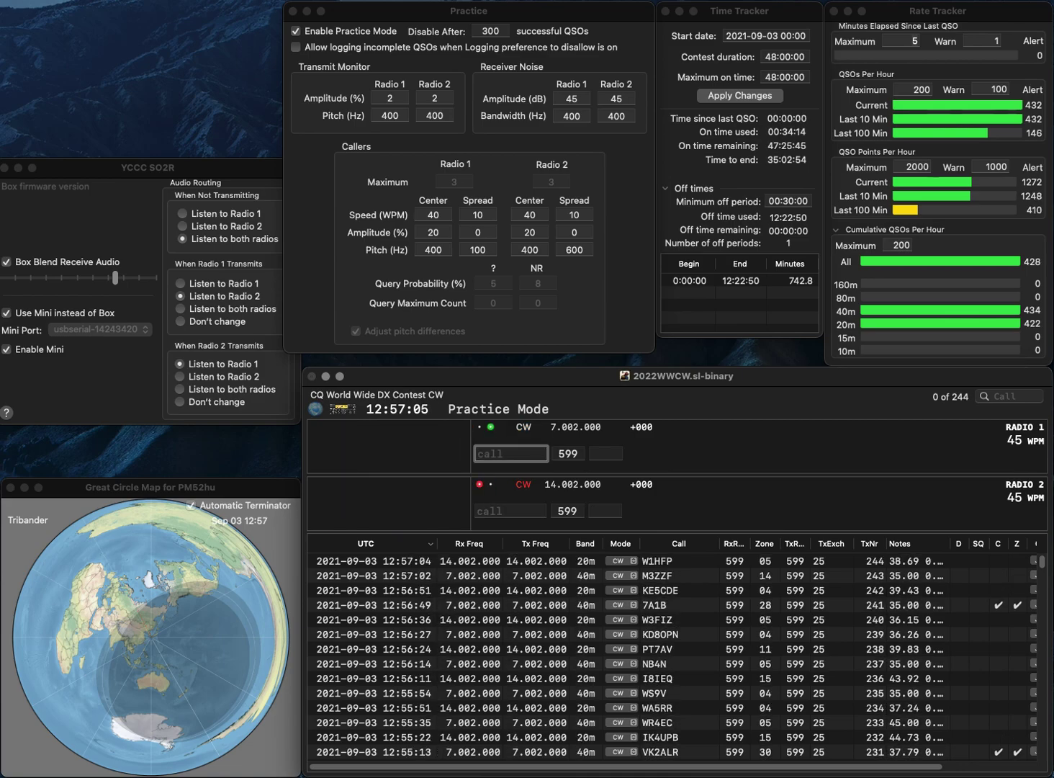
Step: Enter the partial call sign WPIR on Radio 1 and transmit it to the caller
type("DPIR")
key("Left")
key("Left")
key("Left")
key("BackSpace")
type("R")
key("BackSpace")
type("W4")
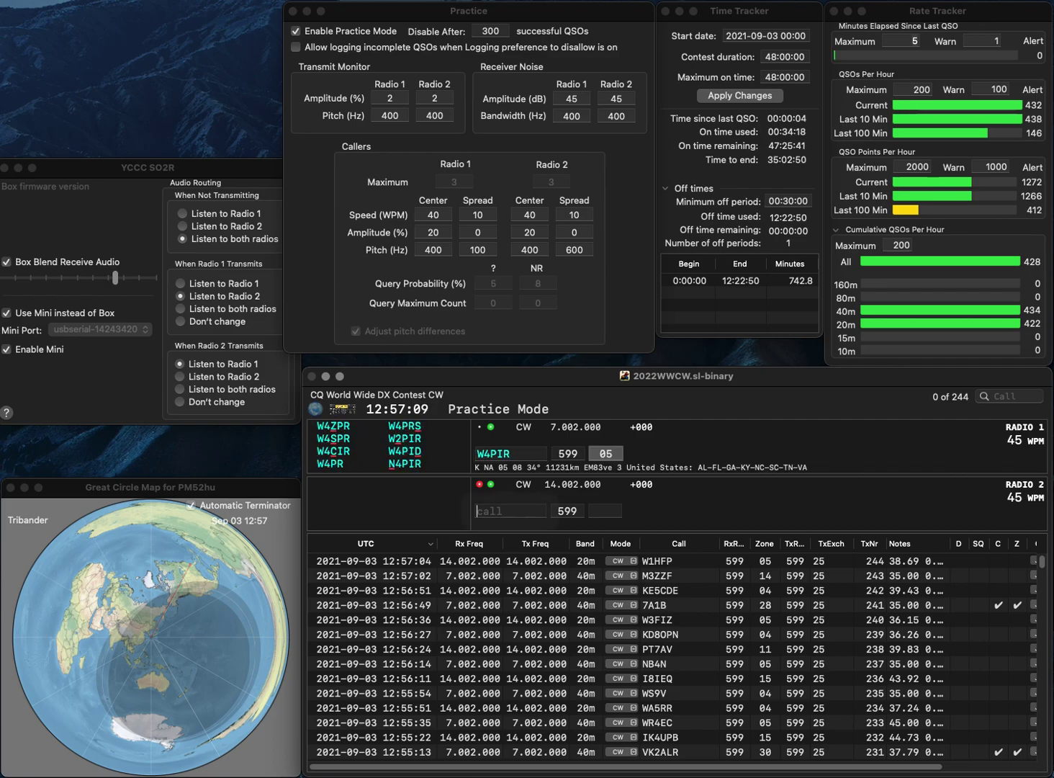
key("BackSpace")
key("Down")
key("Up")
key("Return")
type("A")
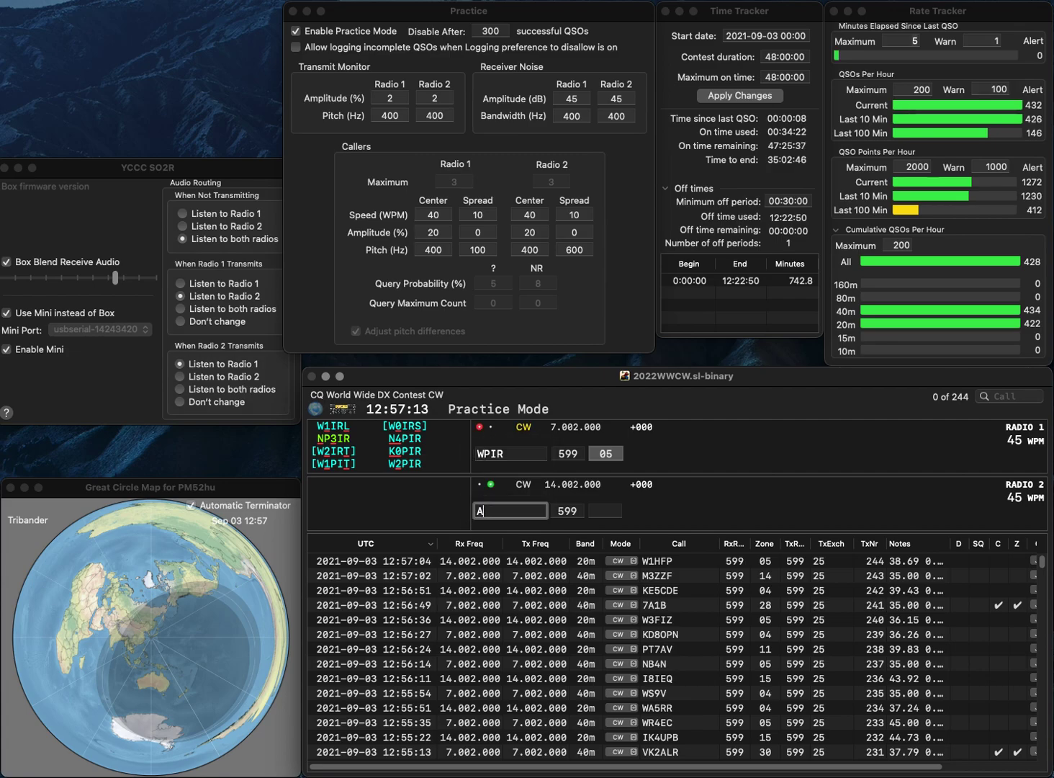
type("I4GR")
key("Return")
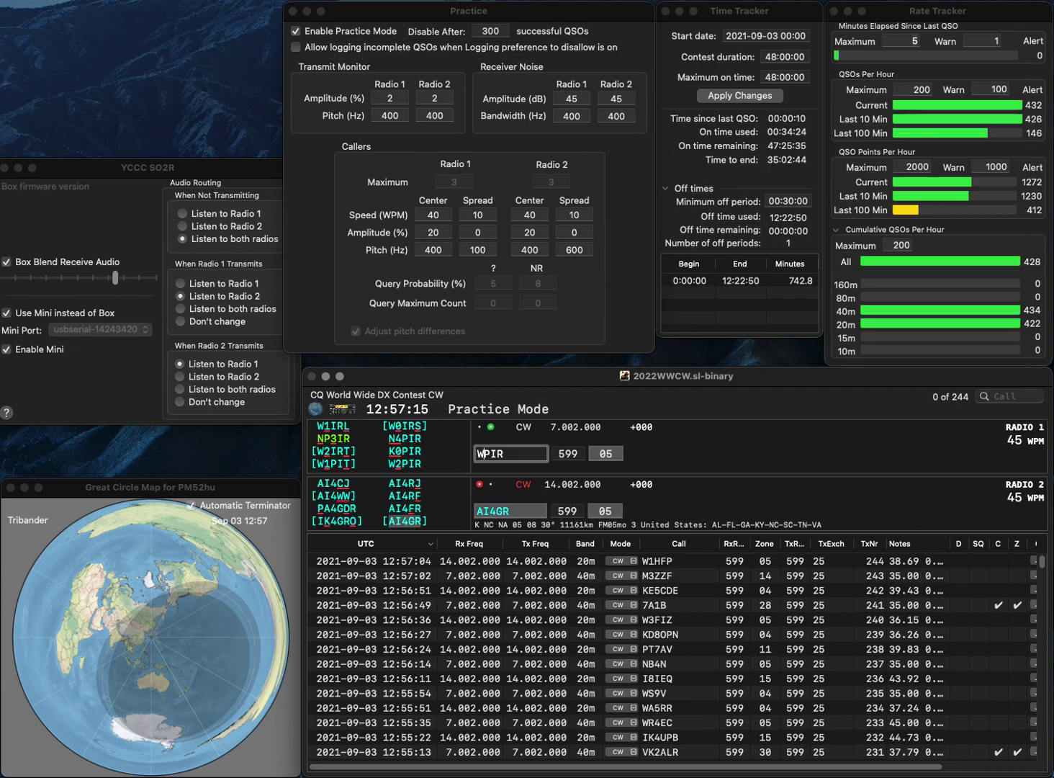
key("BackSpace")
type("N4")
key("Return")
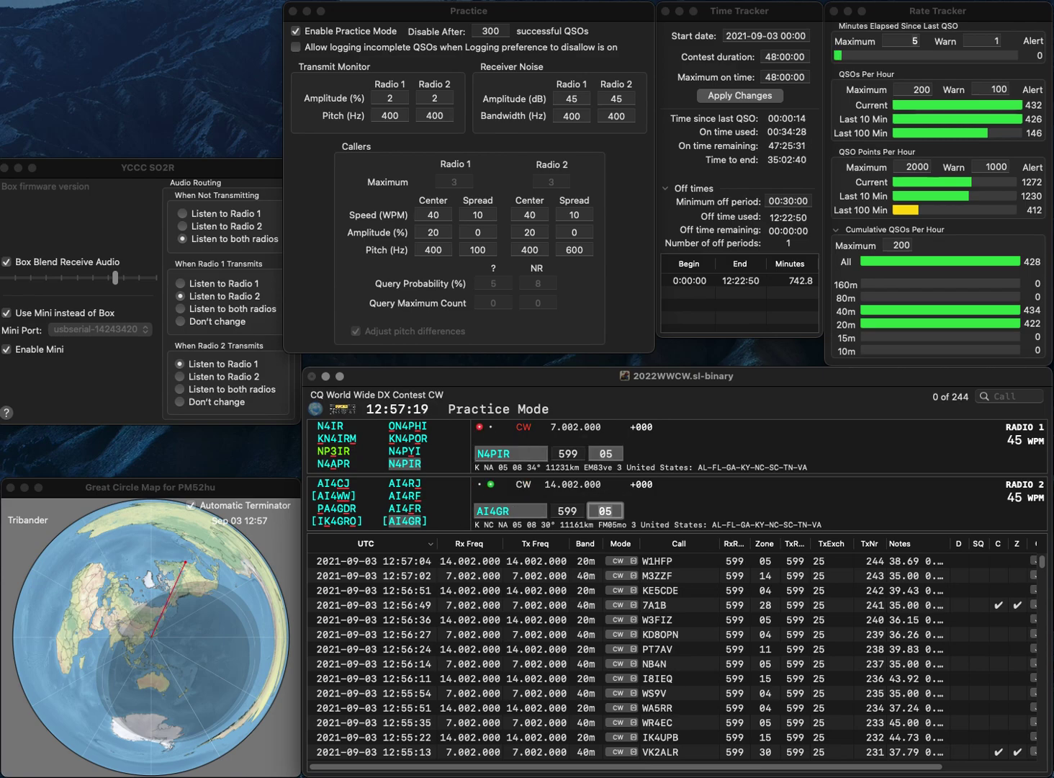
key("Return")
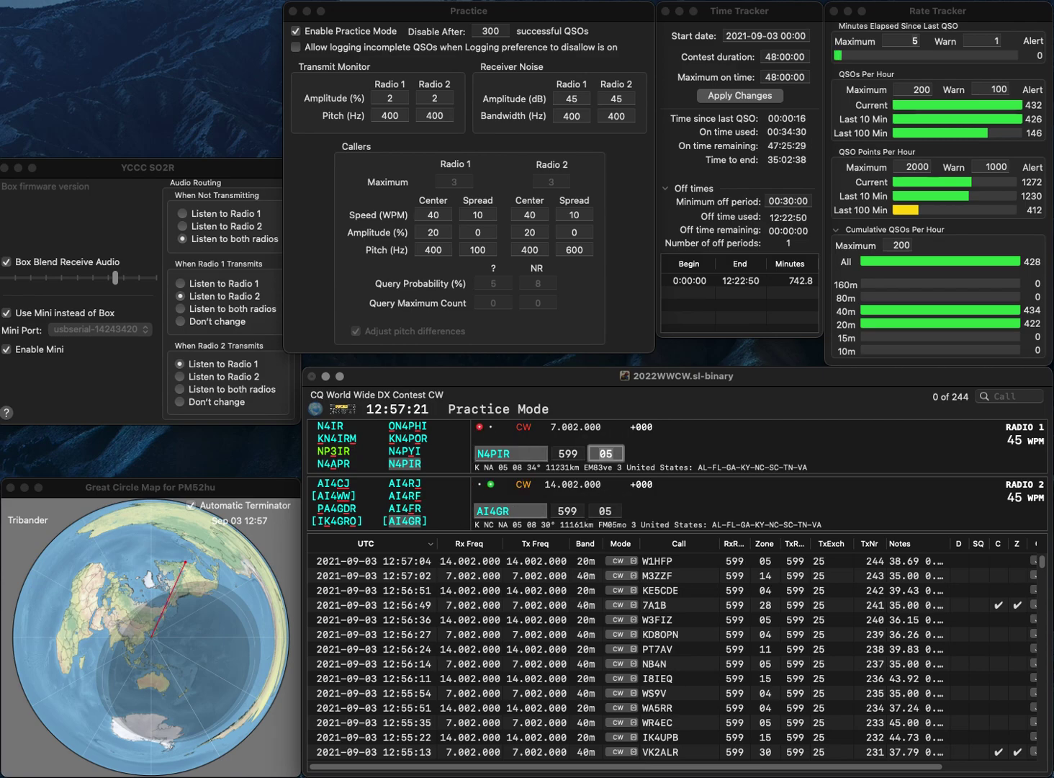
key("Return")
type("EA3EZD")
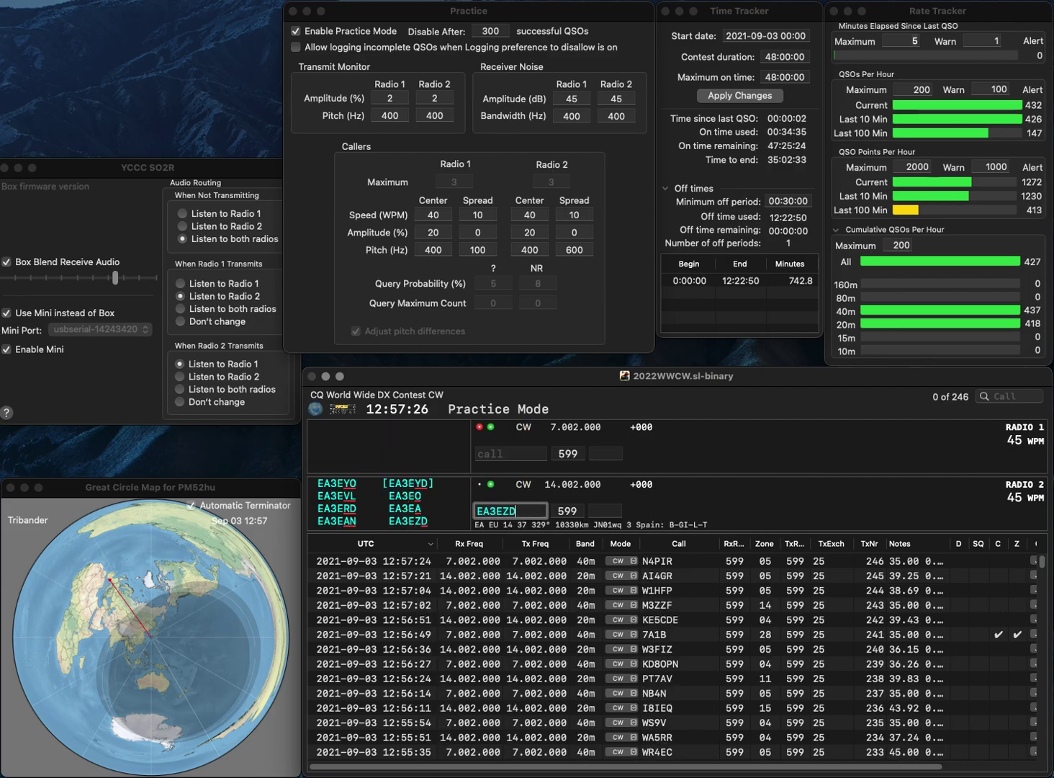
key("Return")
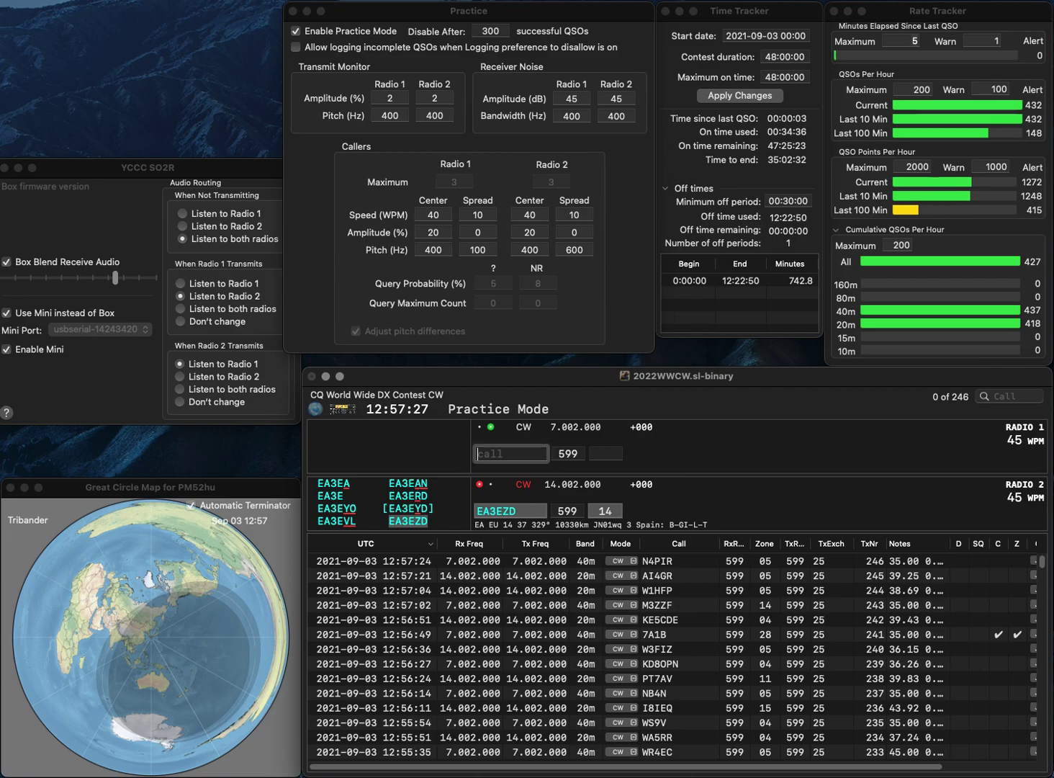
type("4U")
key("Return")
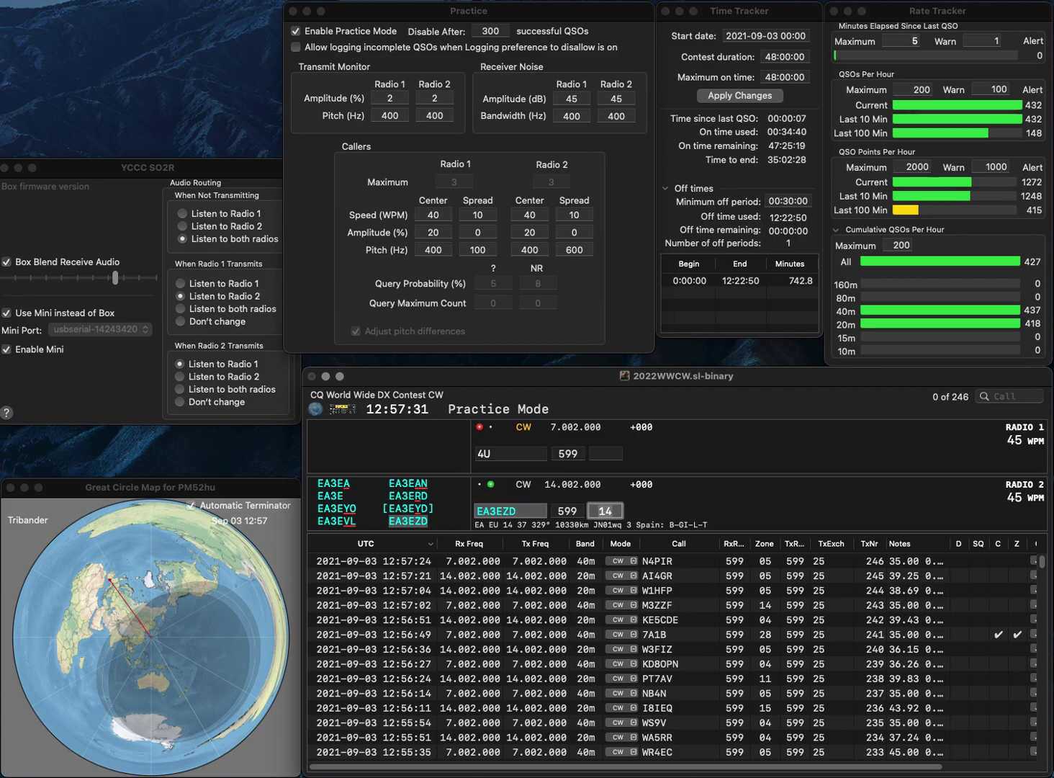
key("Return")
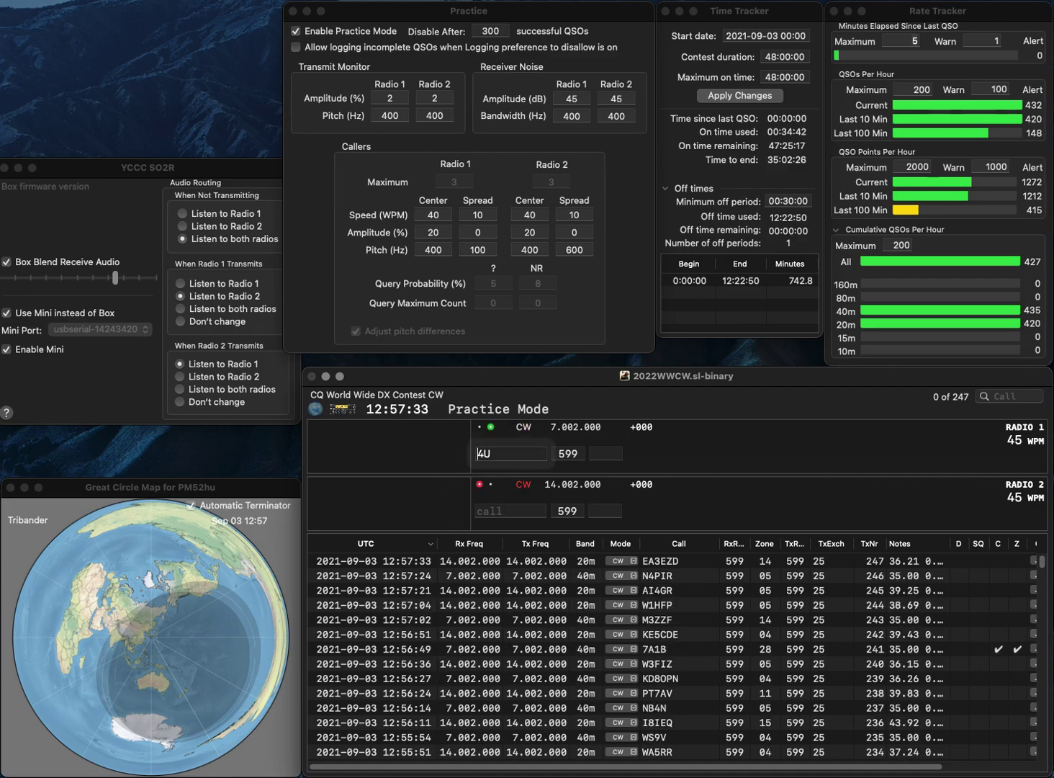
Step: Complete the Radio 1 call sign as EA4U and enter R2AT on Radio 2, sending the exchange to each caller
type("EA")
key("Return")
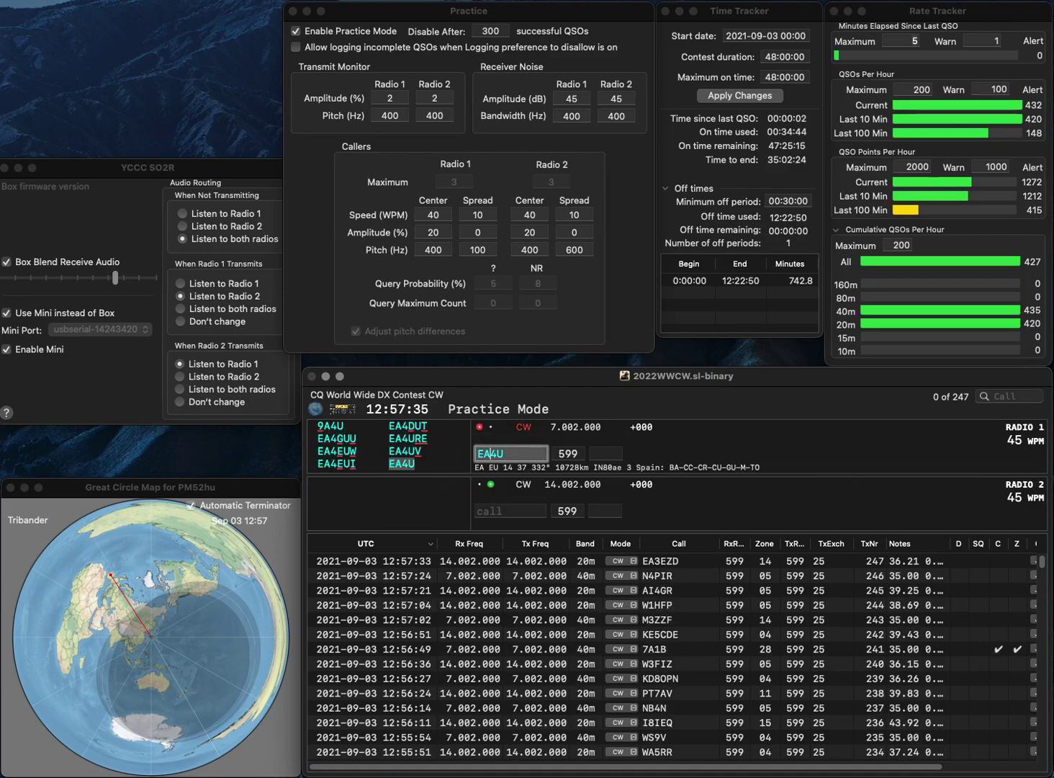
type("2AT")
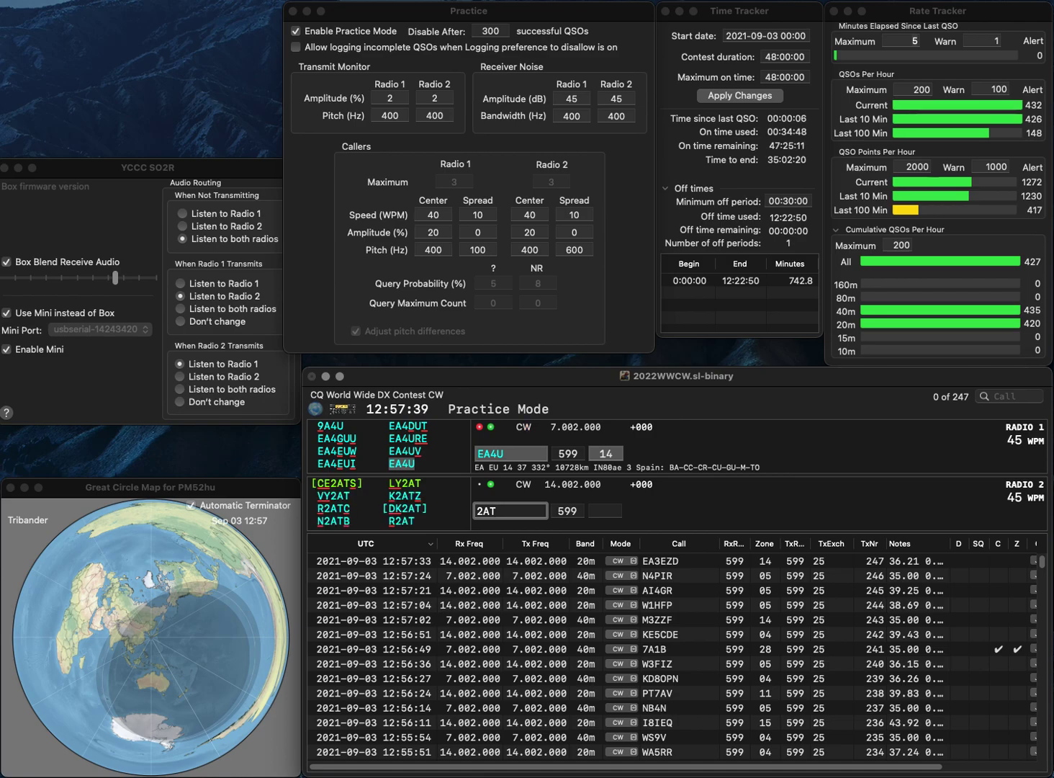
type("R")
key("Return")
Step: Log the EA4U contact on Radio 1 and the R2AT contact on Radio 2
key("space")
key("Return")
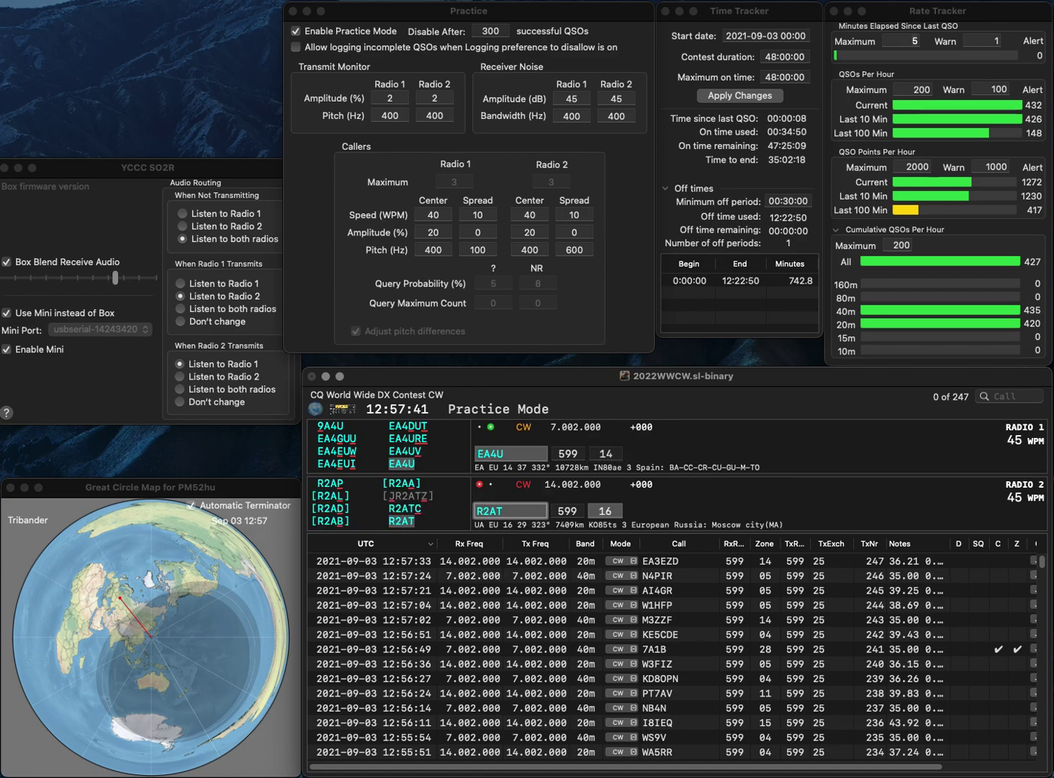
key("space")
key("Return")
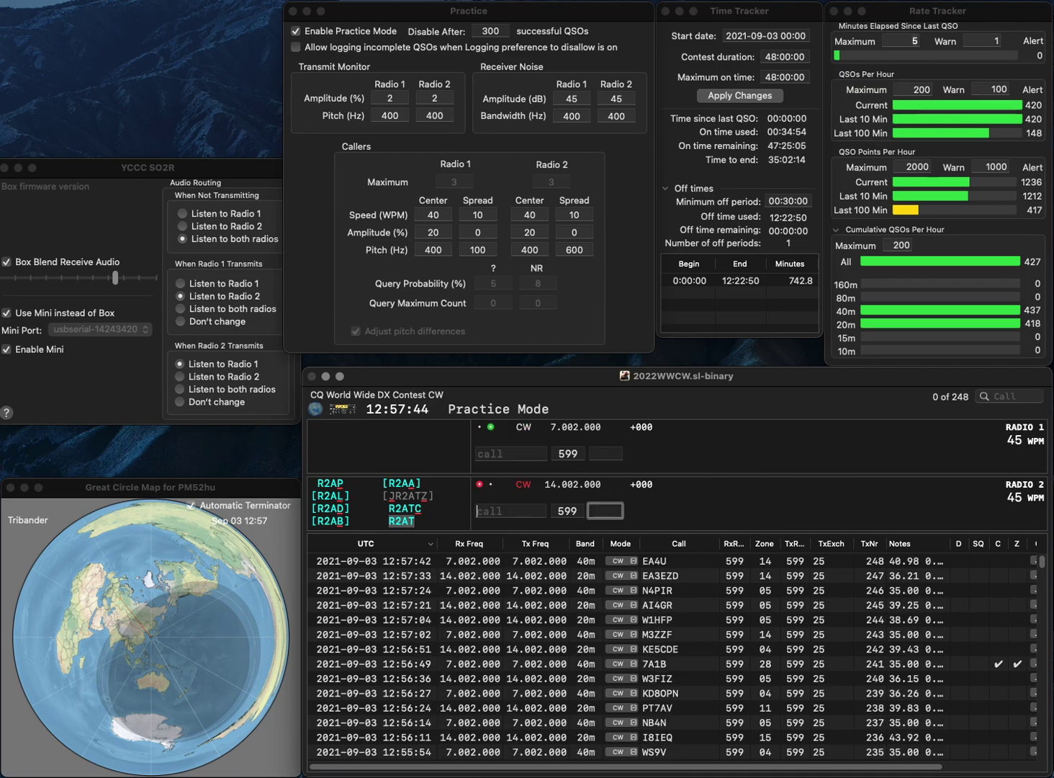
type("WM4U")
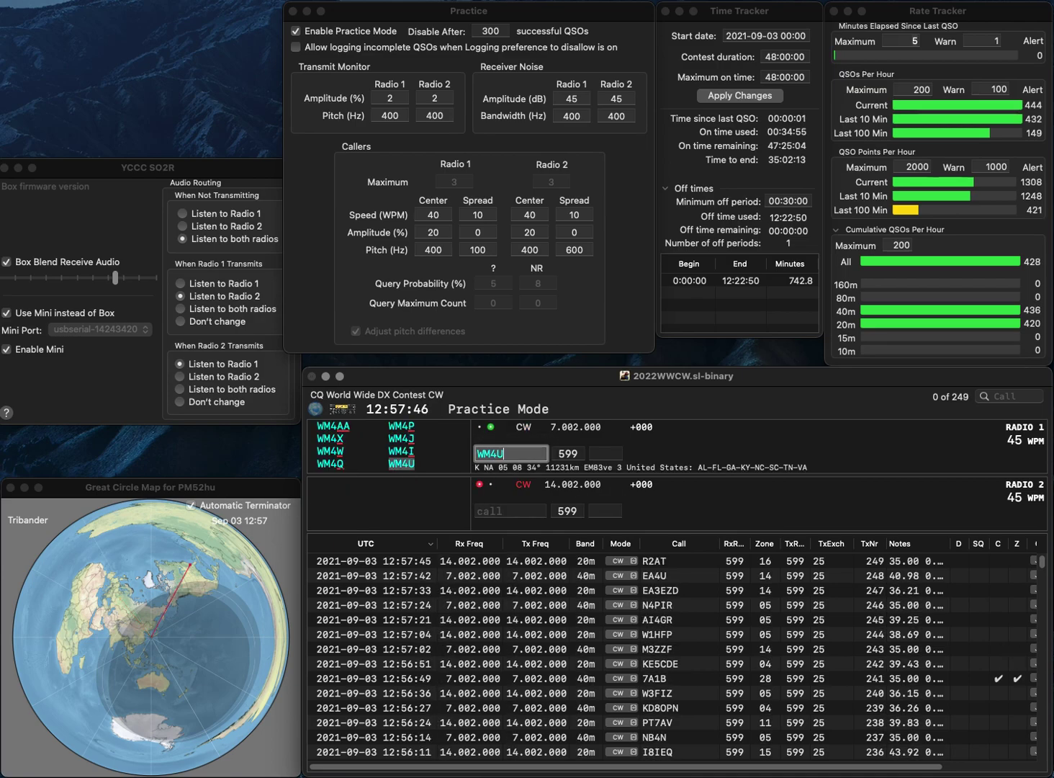
key("Return")
type("ZK")
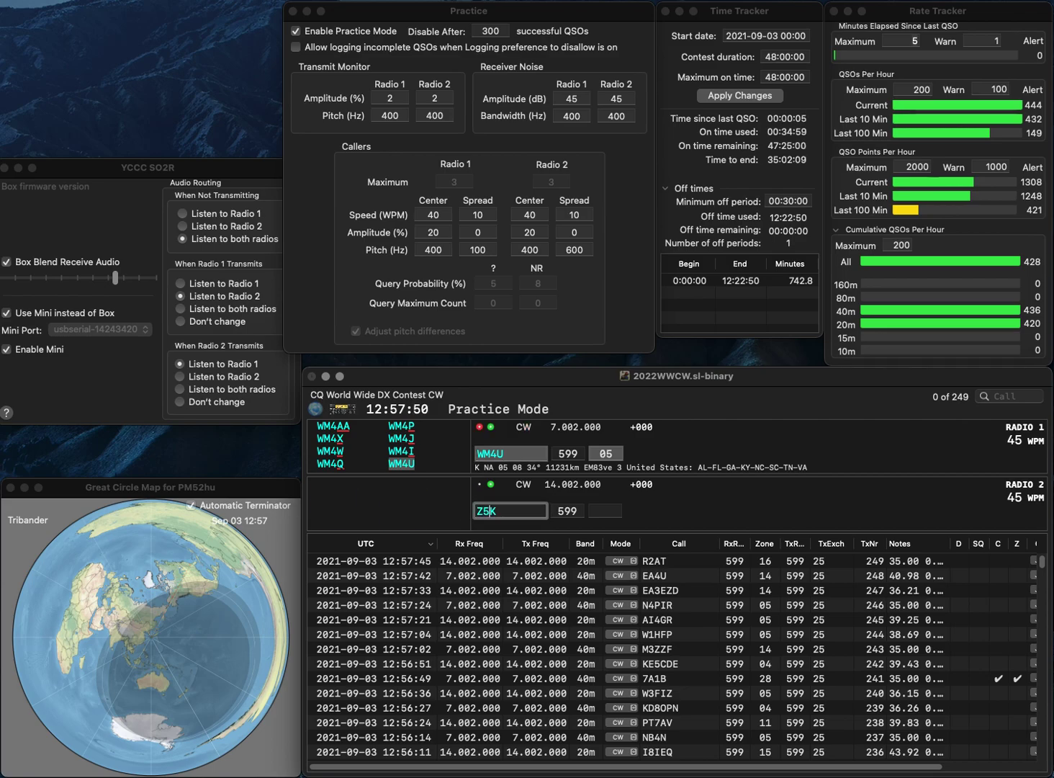
key("Return")
key("Return")
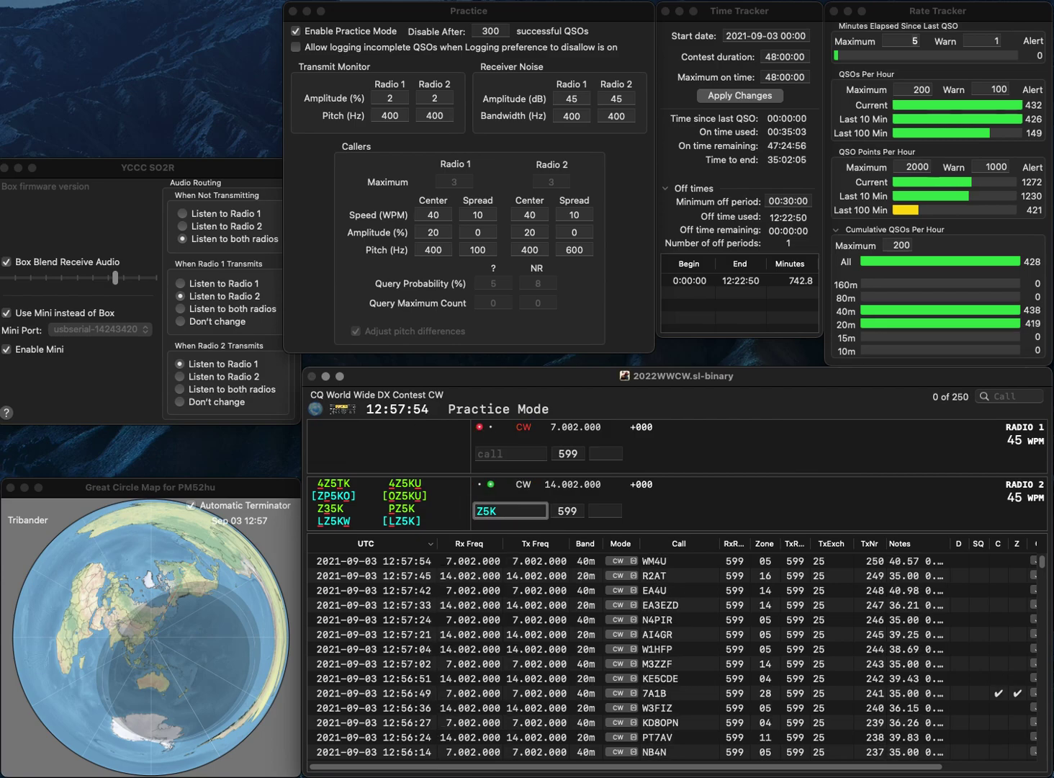
Step: Complete the Radio 2 call sign as PZ5K, transmit the partial call sign 9SN on Radio 1, and log the PZ5K contact
type("P")
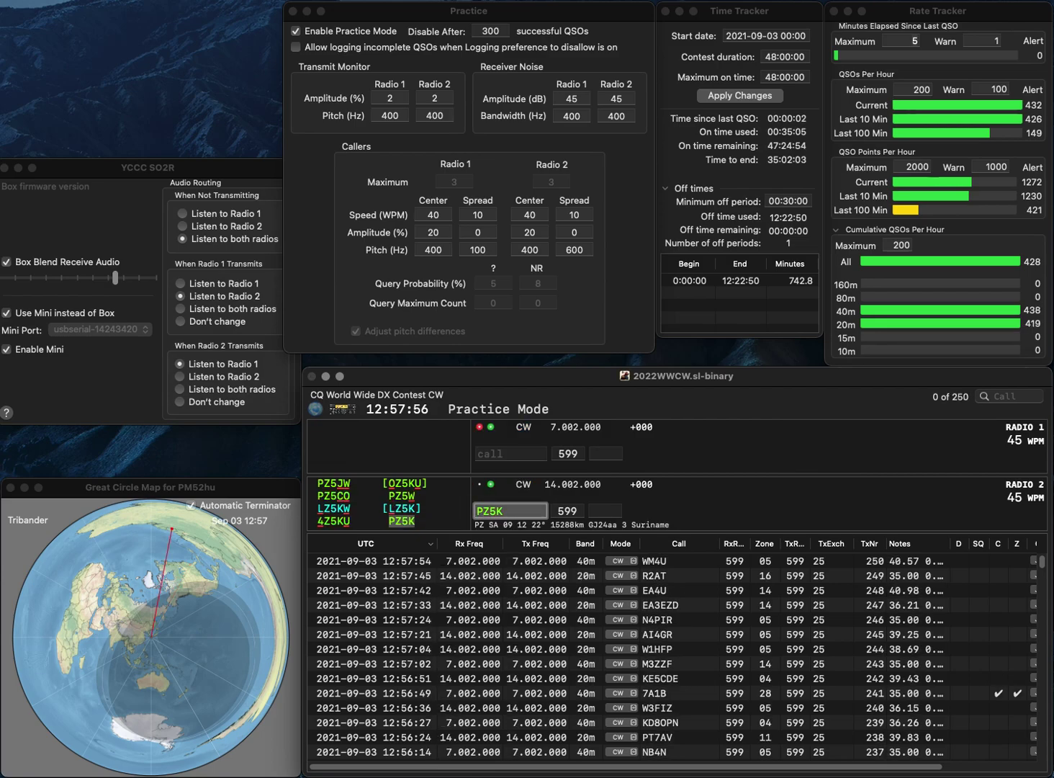
key("Return")
type("SN")
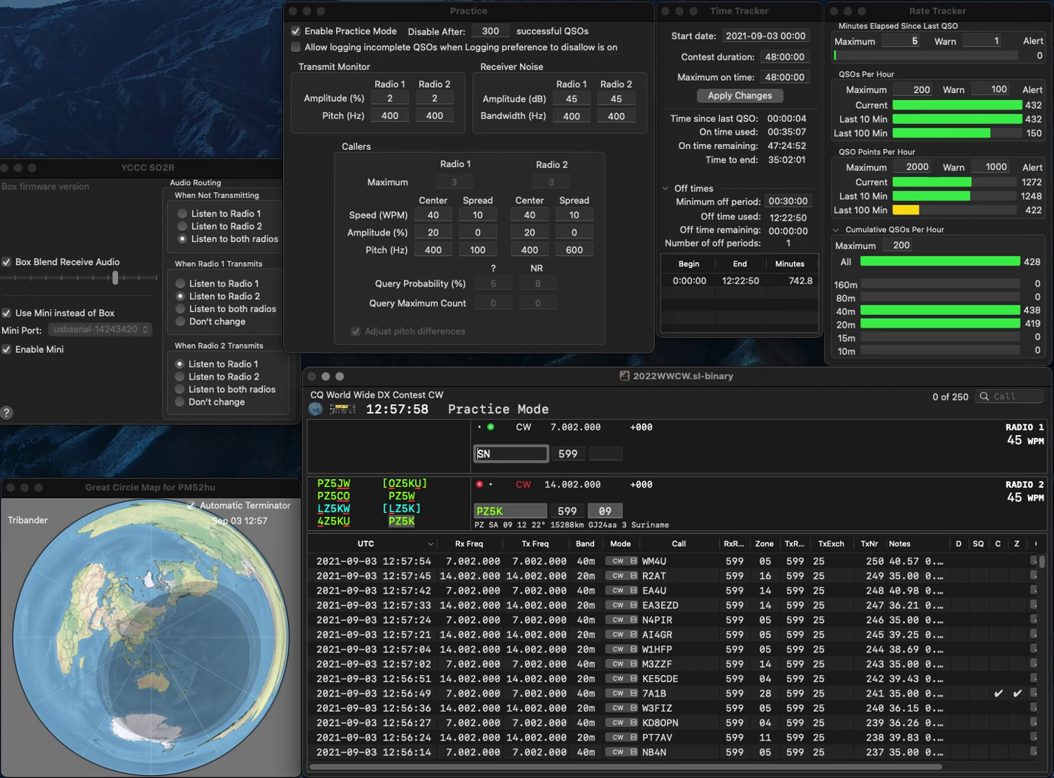
type("9")
key("Return")
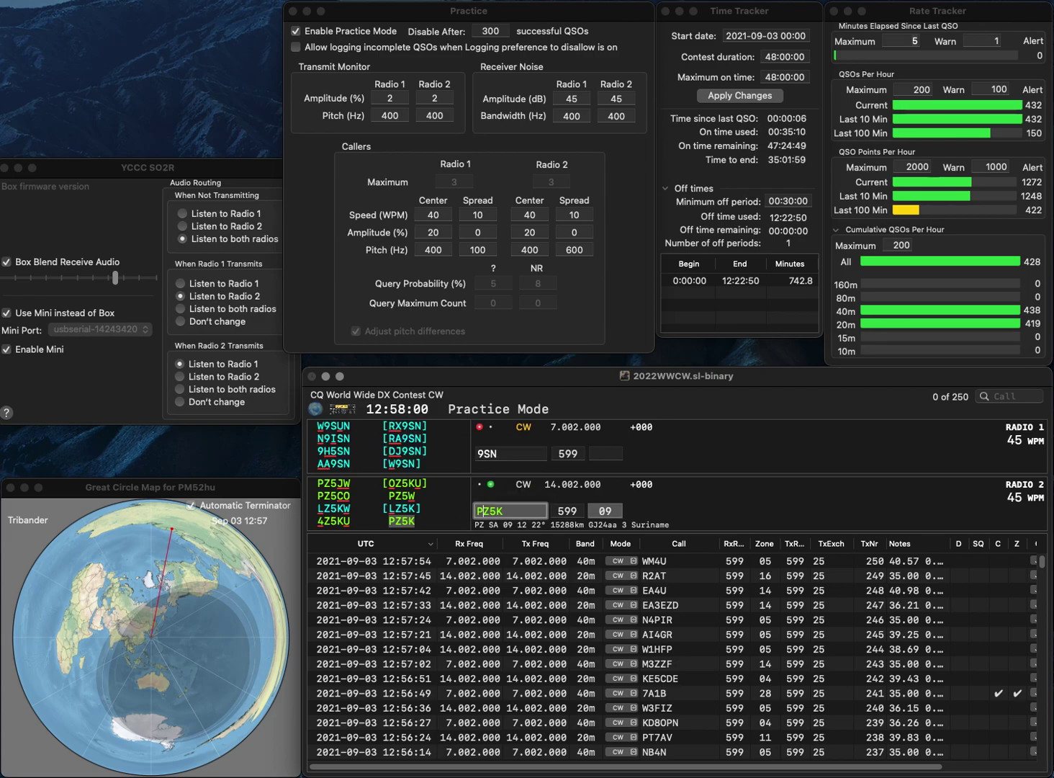
key("Tab")
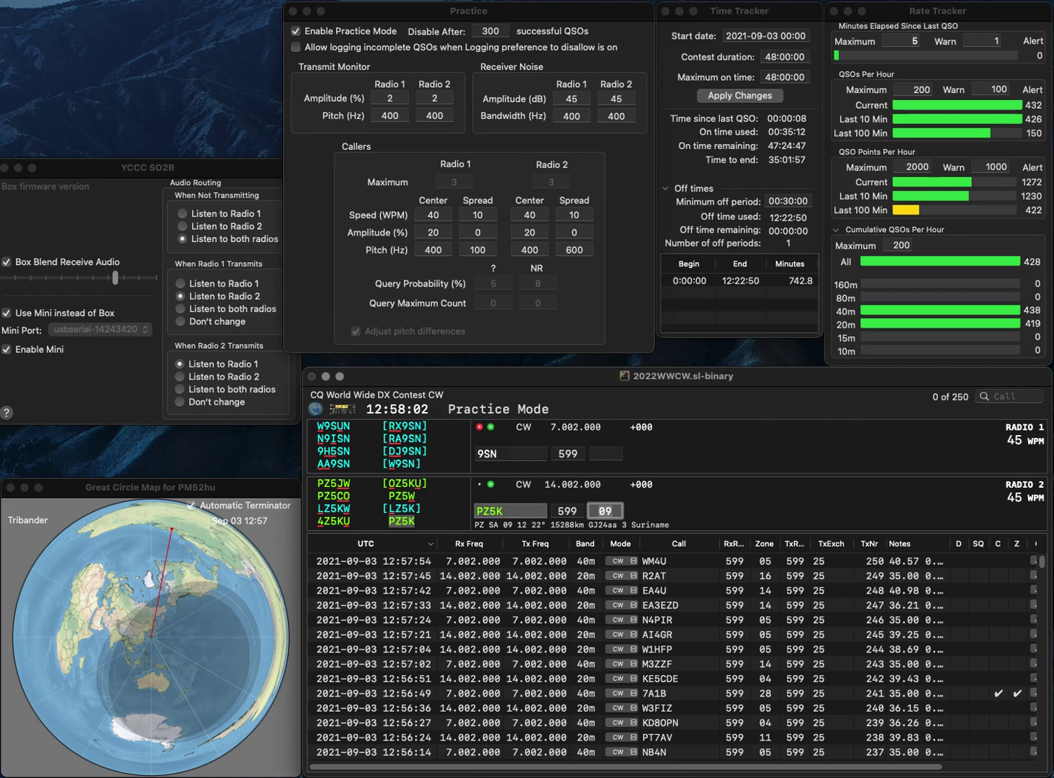
key("Return")
type("K")
key("Delete")
type("0")
key("Return")
type("KO4BAS")
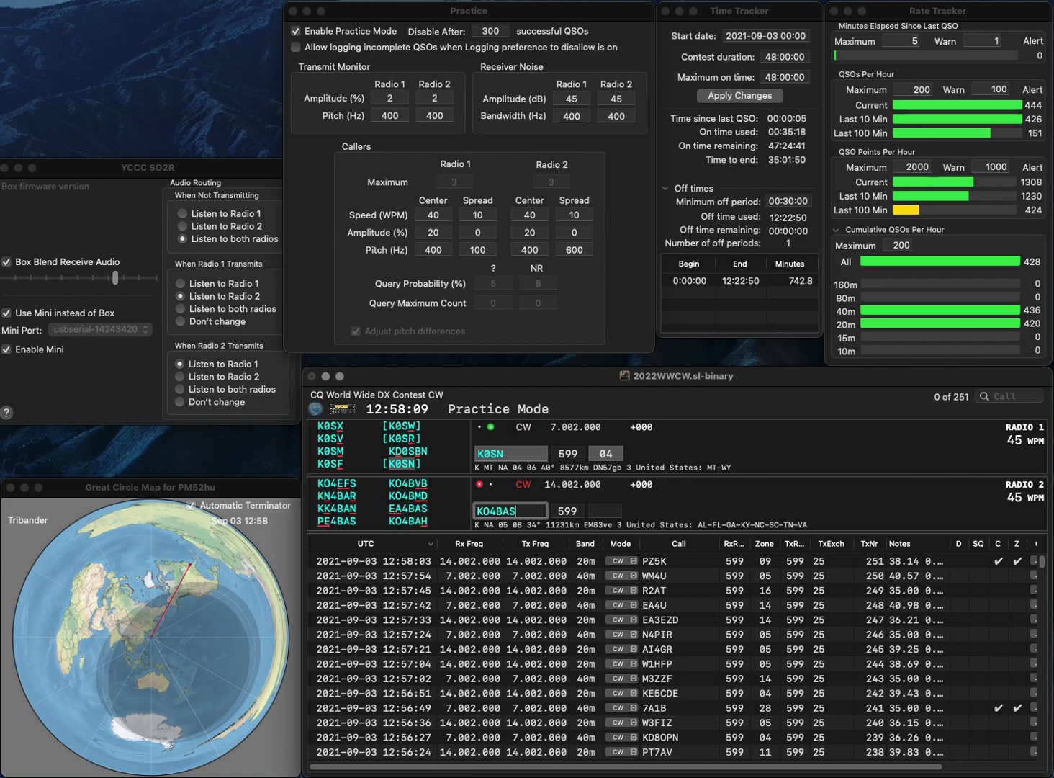
Step: Correct the Radio 2 call sign to KO4BAH, and log the K0SN and KO4BAH contacts
key("BackSpace")
type("H")
key("space")
key("Return")
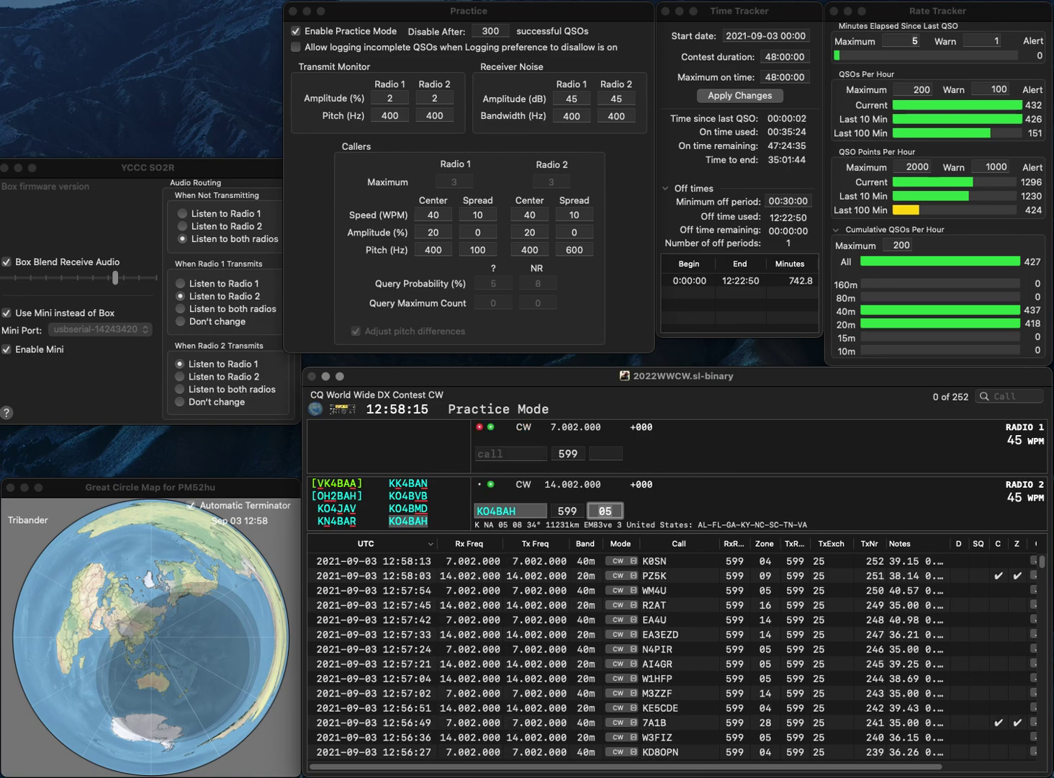
key("Return")
key("BackSpace")
type("Z")
key("Return")
type("DA0AA")
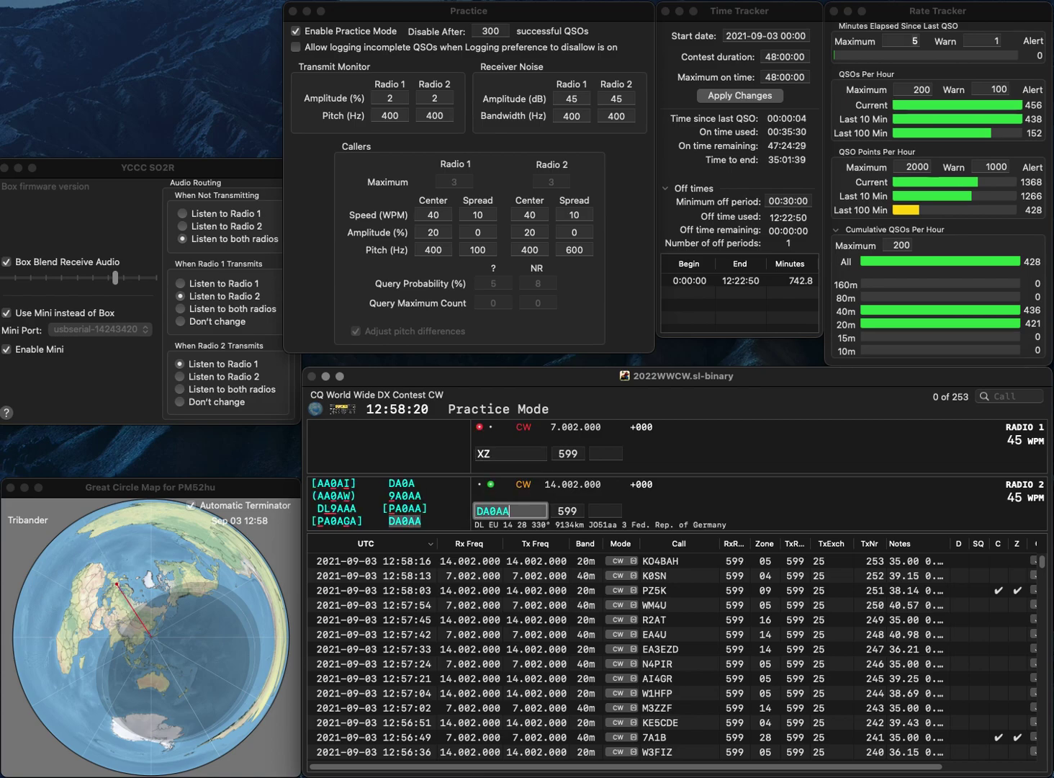
key("Return")
Step: Correct the Radio 1 call sign to OH6Z and send the exchange to the caller
type("OH6")
key("Delete")
key("Return")
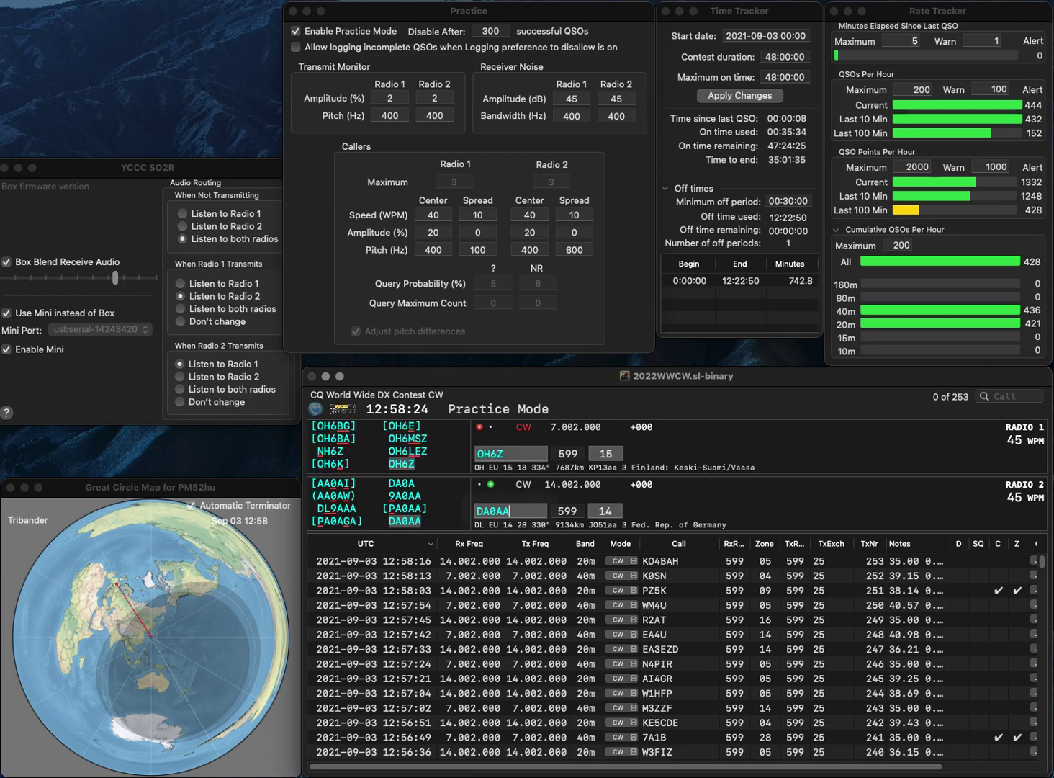
Step: Log the DA0AA contact on Radio 2 and the OH6Z contact on Radio 1
key("Tab")
key("Return")
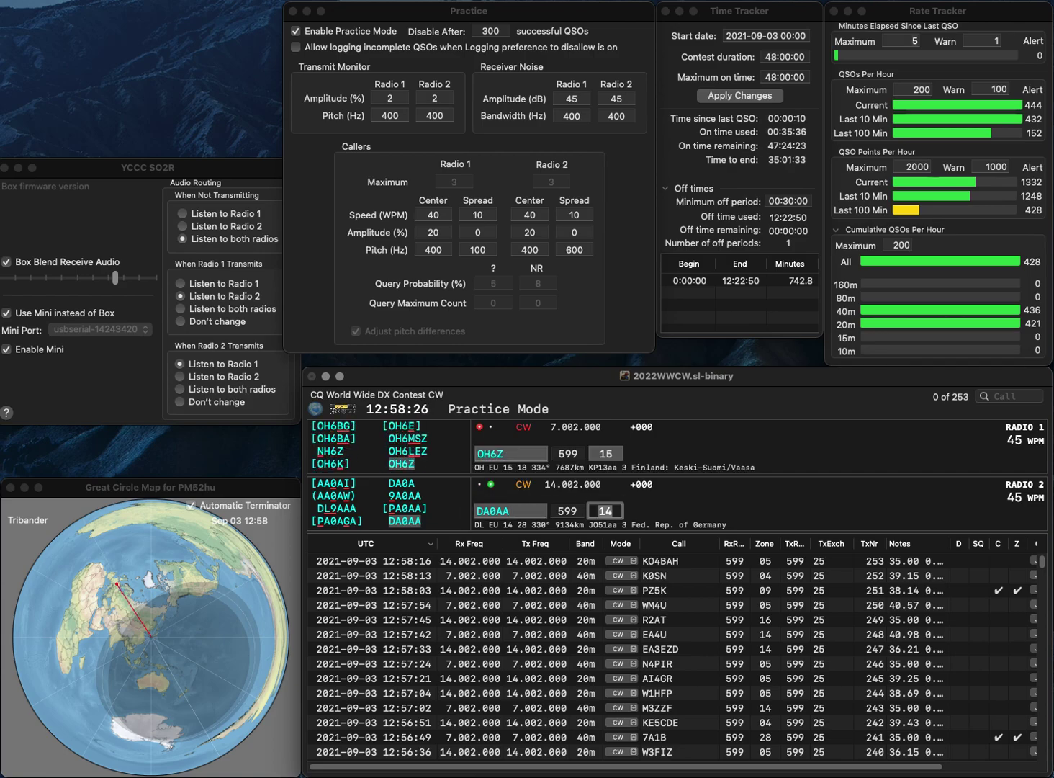
key("Tab")
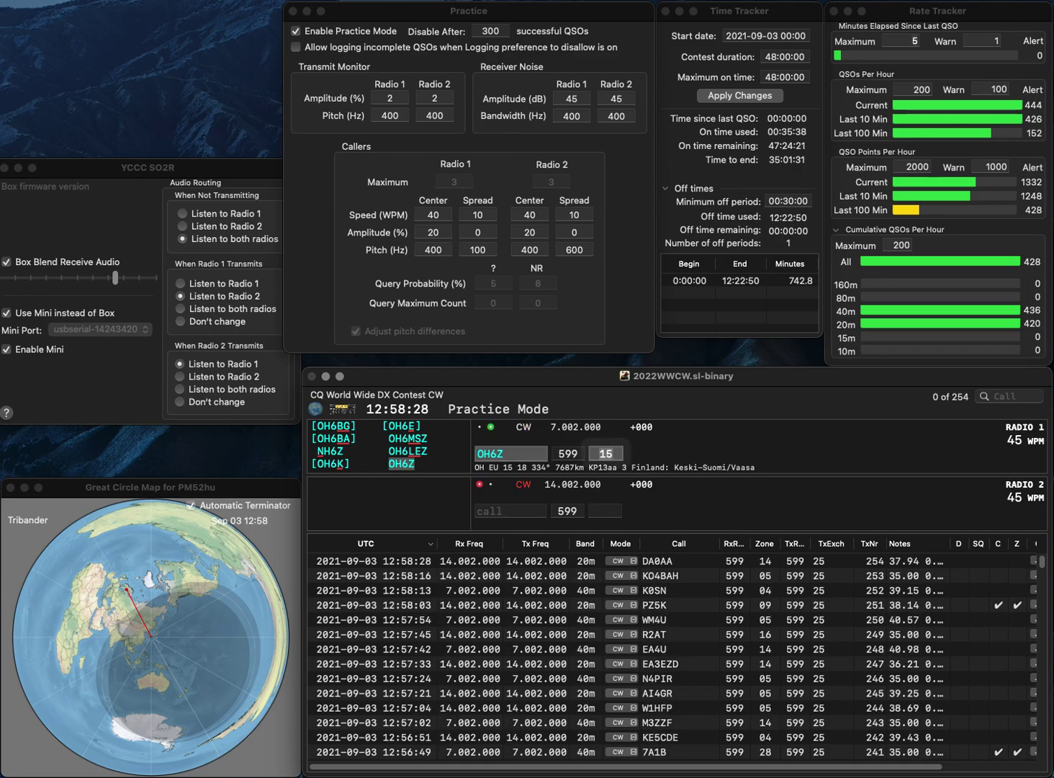
key("Return")
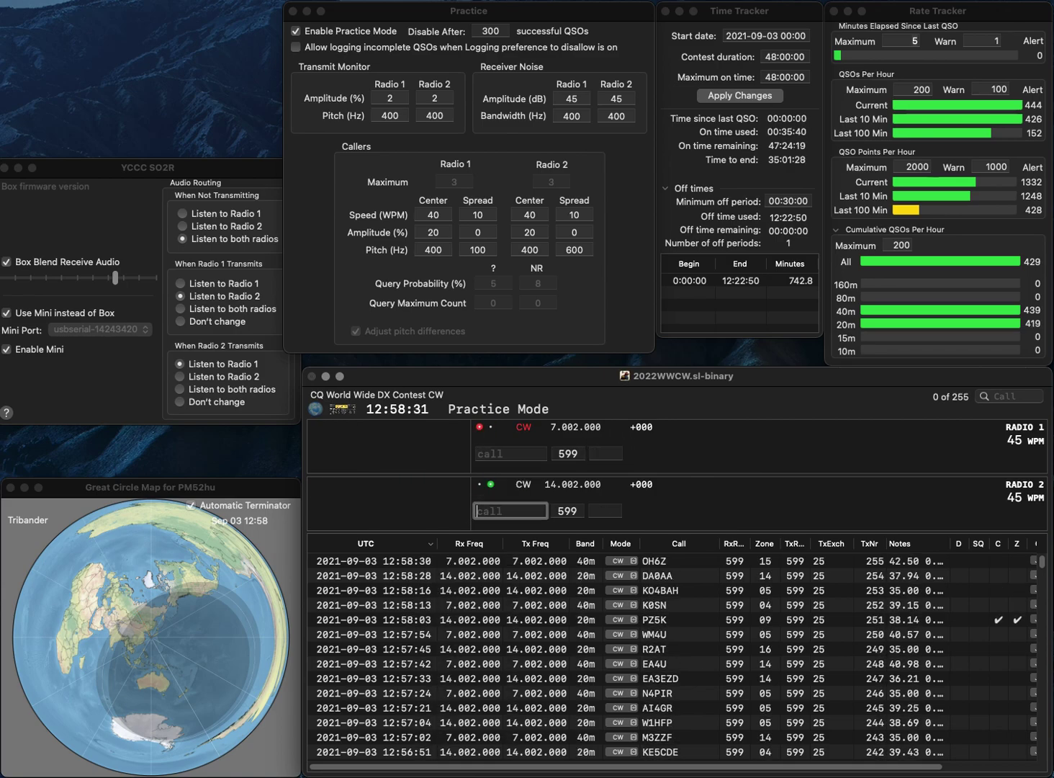
type("SP6TGC")
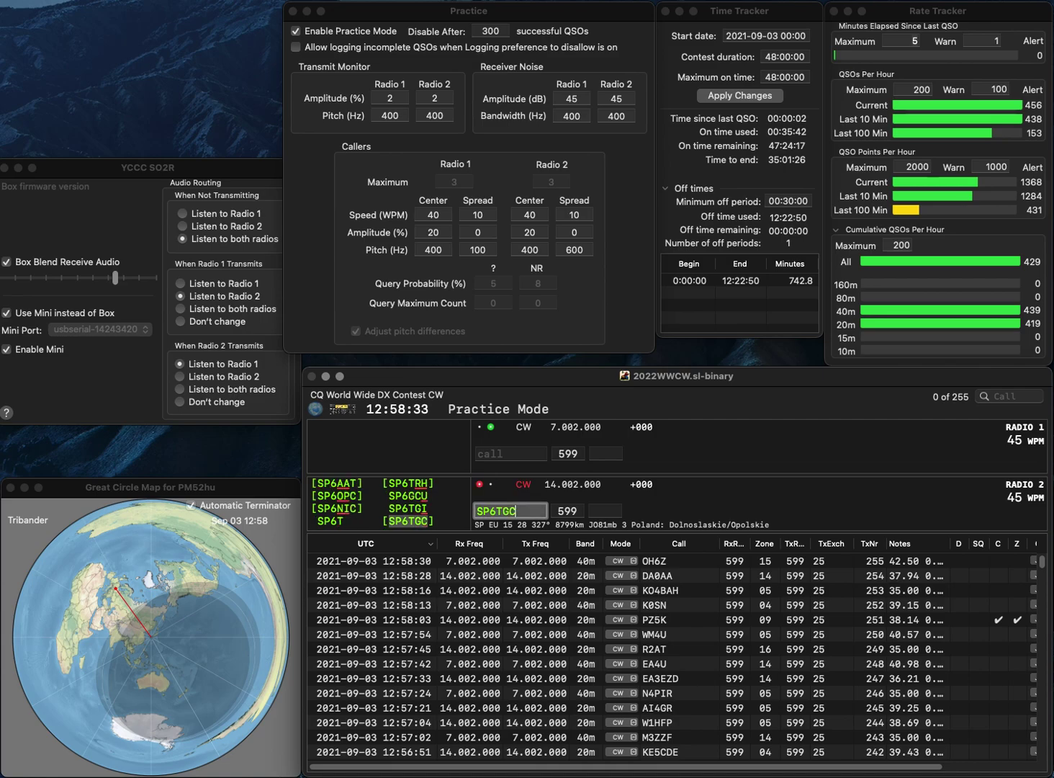
key("Return")
type("WK4")
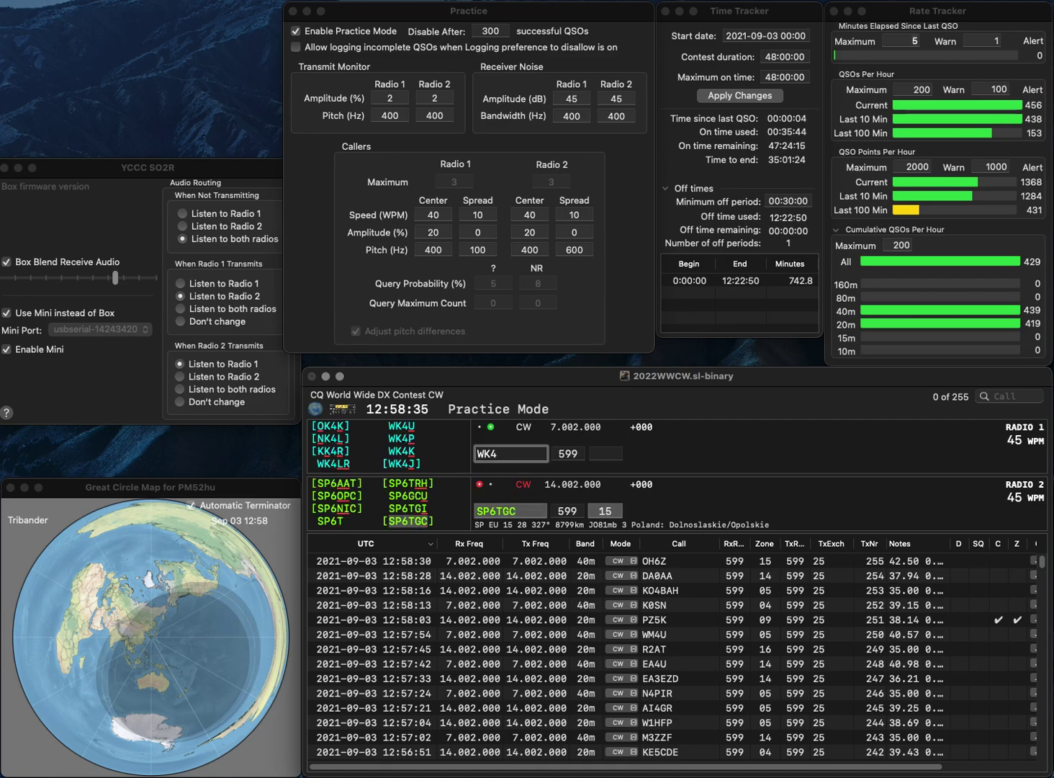
type("UI")
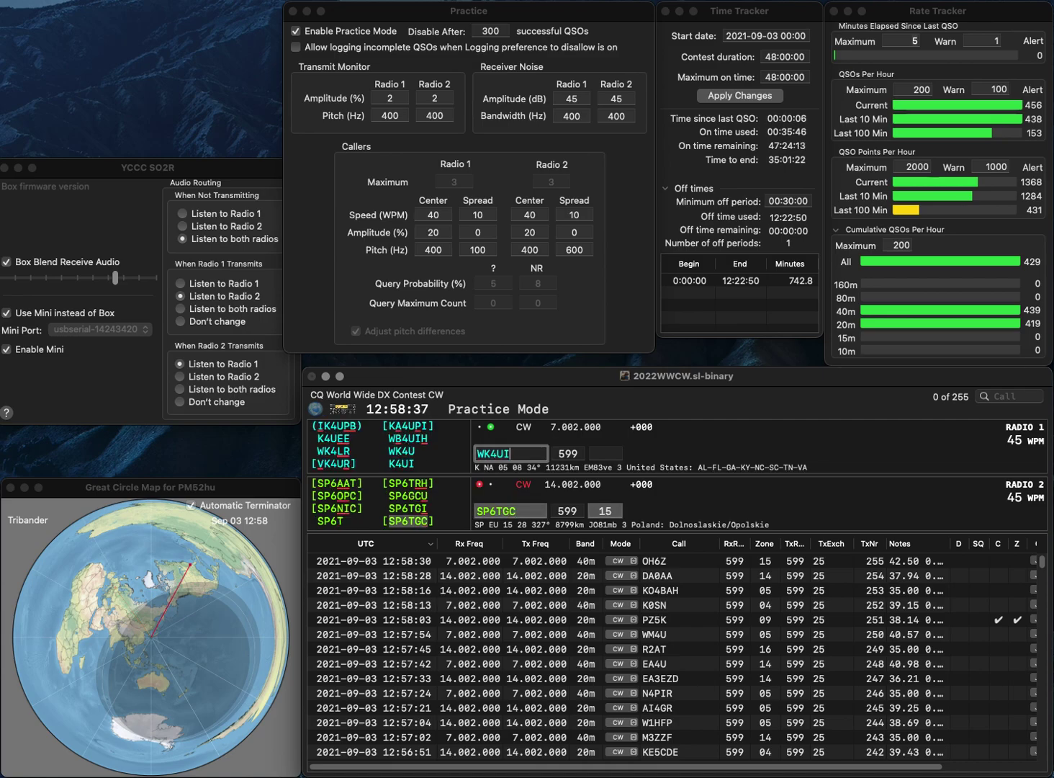
key("Return")
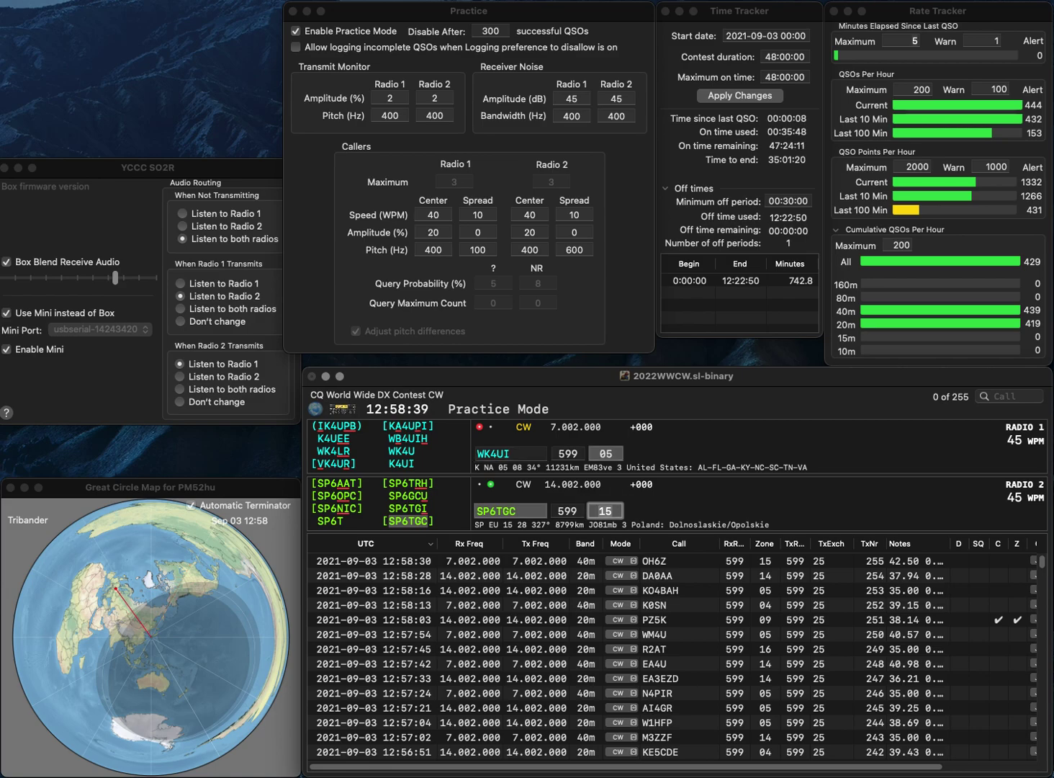
key("Return")
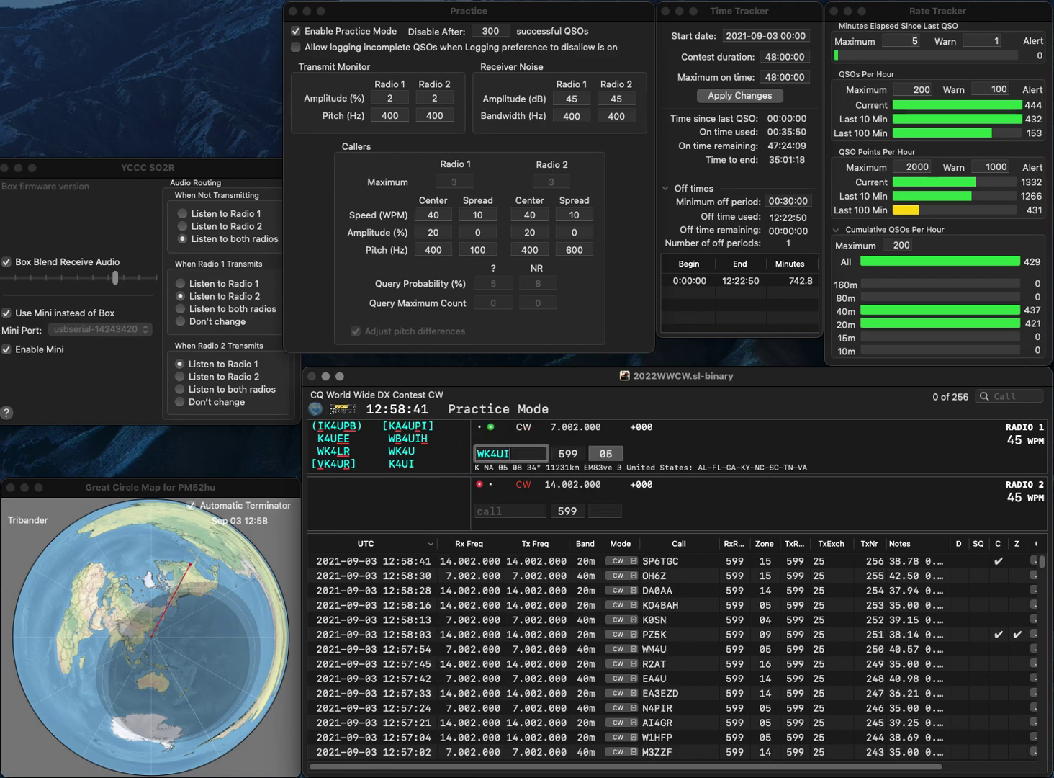
key("Left")
key("Left")
key("BackSpace")
type("X")
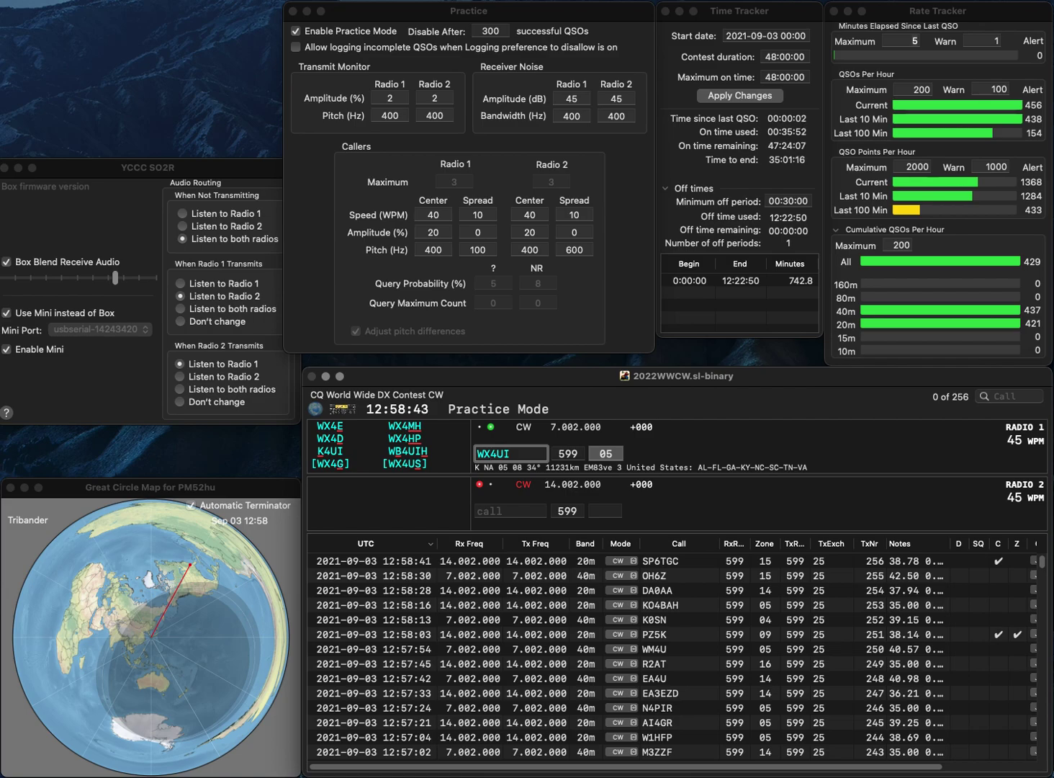
key("BackSpace")
type("V")
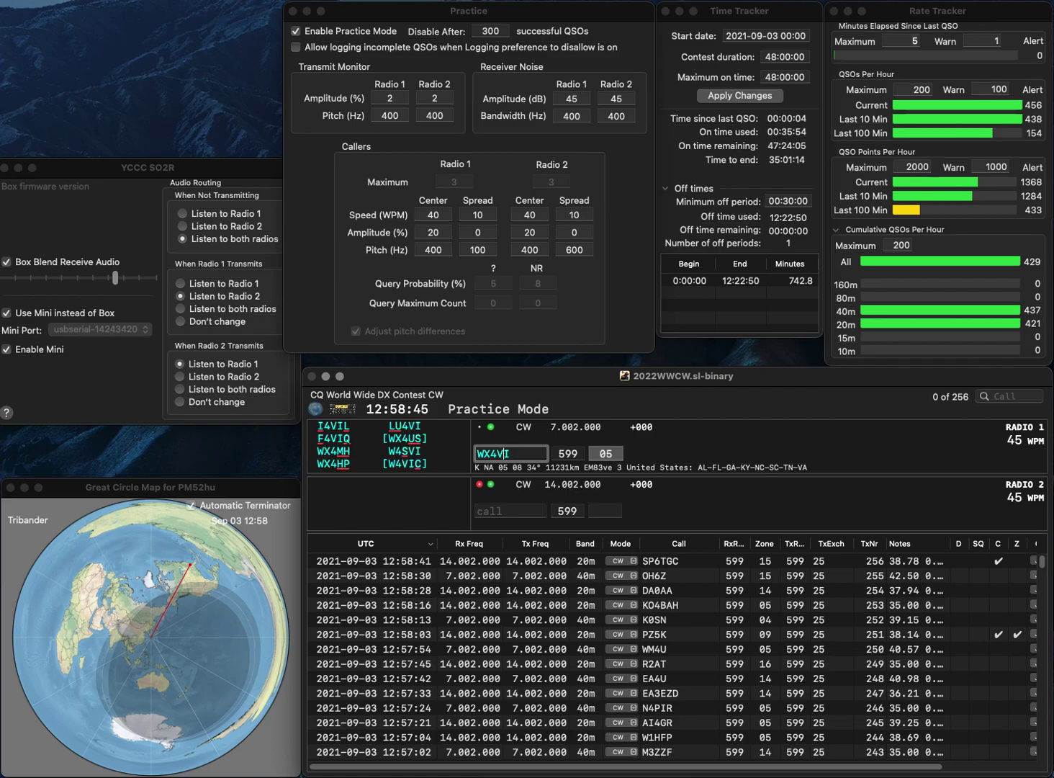
key("Return")
key("Return")
key("Return")
type("GI4SNA")
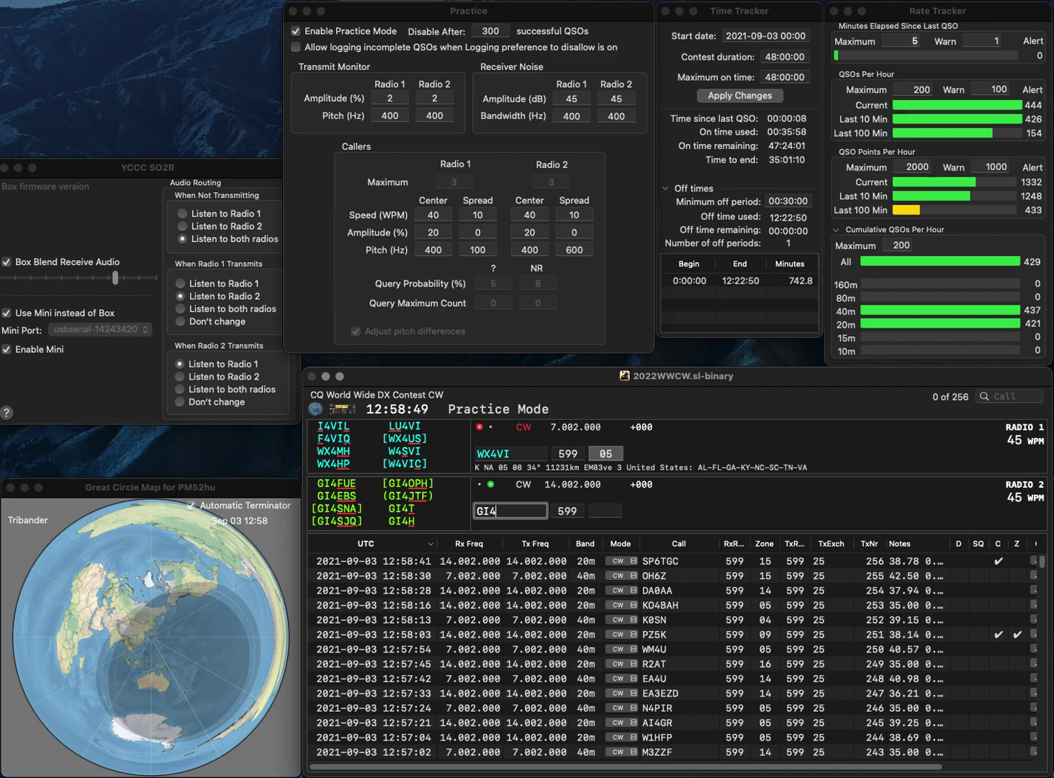
key("Return")
Step: Correct the Radio 1 call sign to WX4US and transmit it to the caller
key("BackSpace")
key("BackSpace")
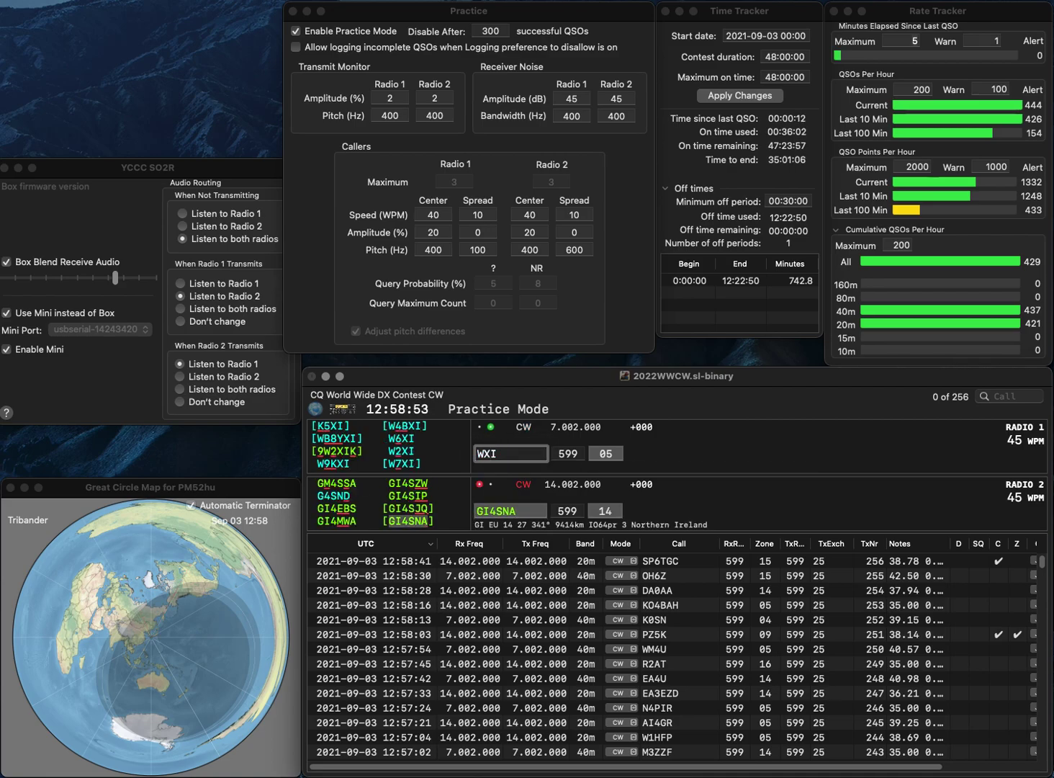
type("4US")
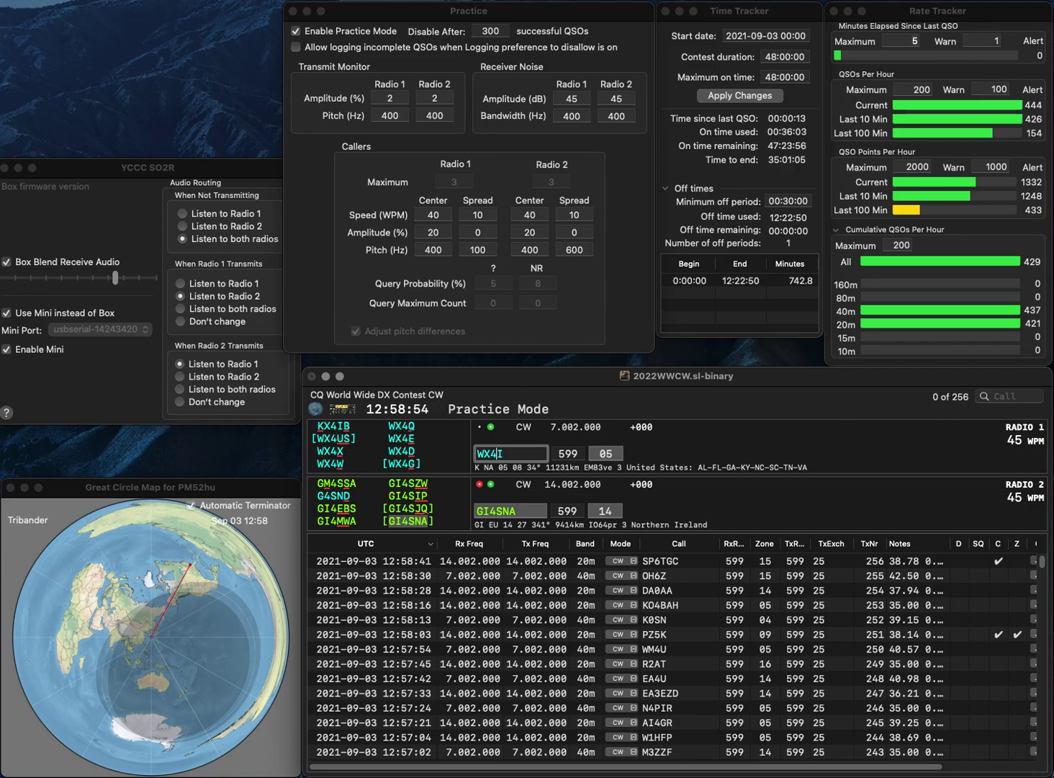
key("Delete")
key("Return")
Step: Log the GI4SNA contact on Radio 2 and the WX4US contact on Radio 1
key("Return")
key("space")
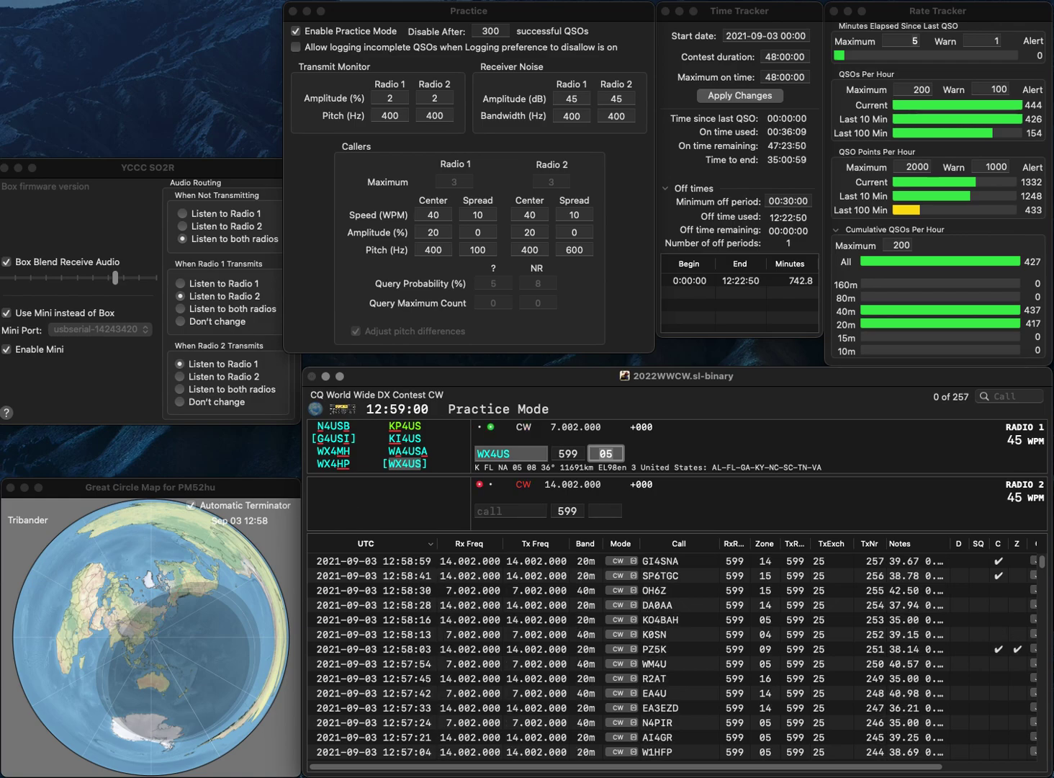
key("Return")
type("WB6MIO")
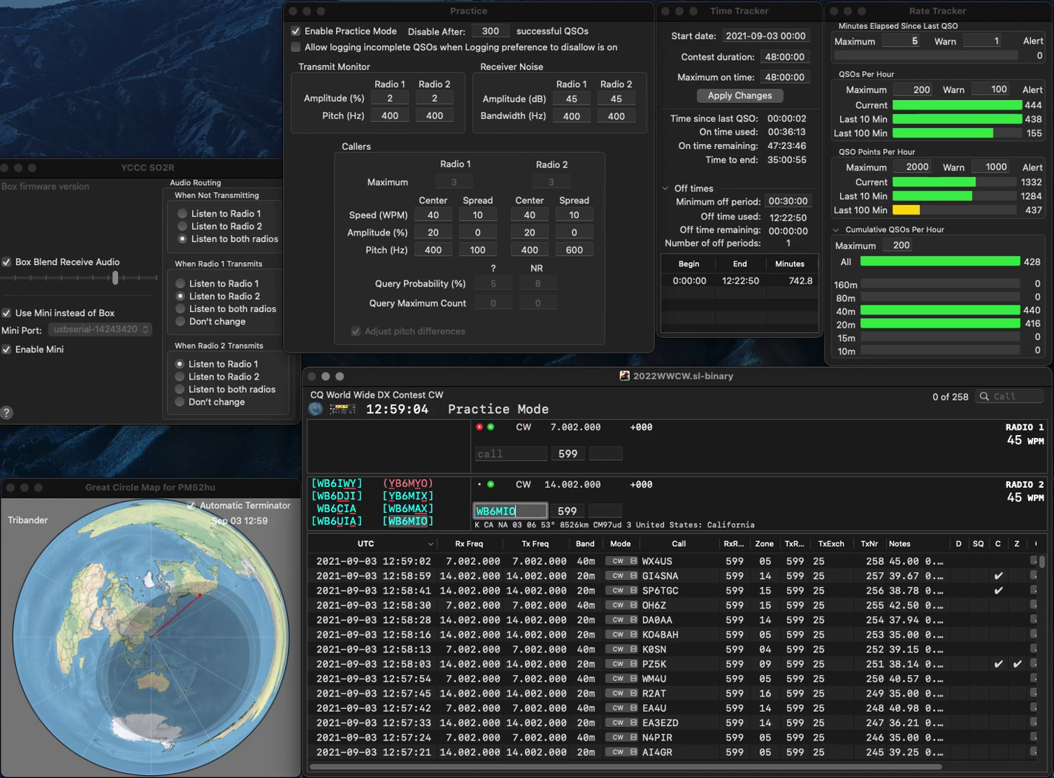
key("Return")
type("IMI")
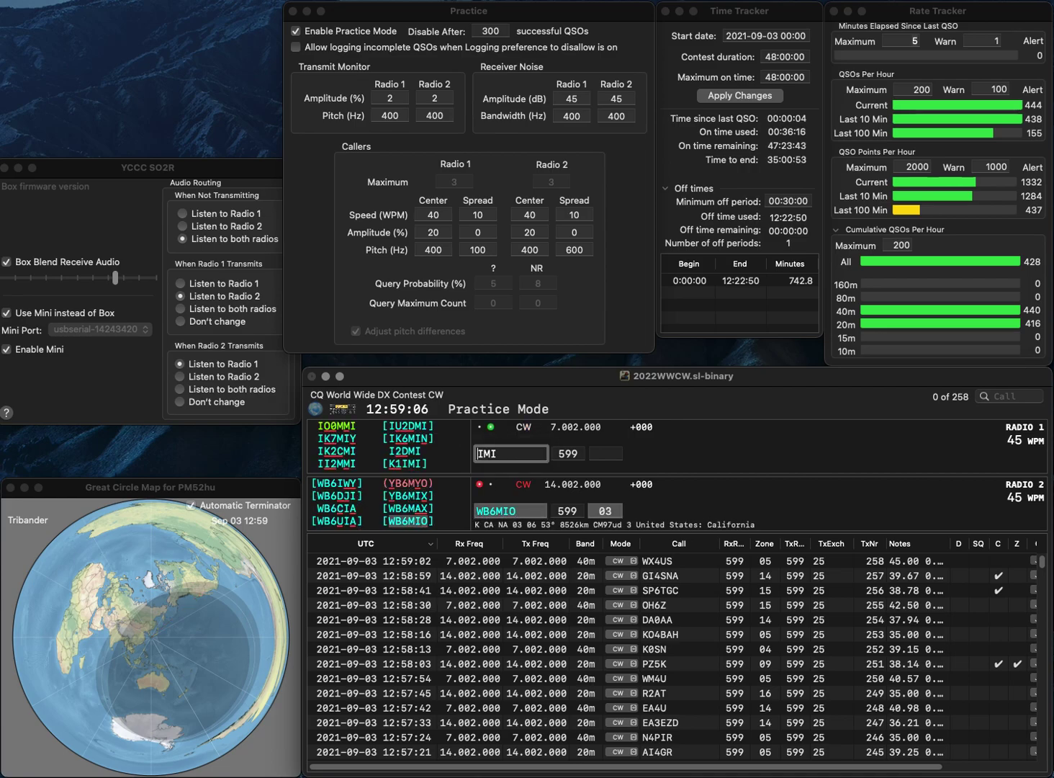
type("K")
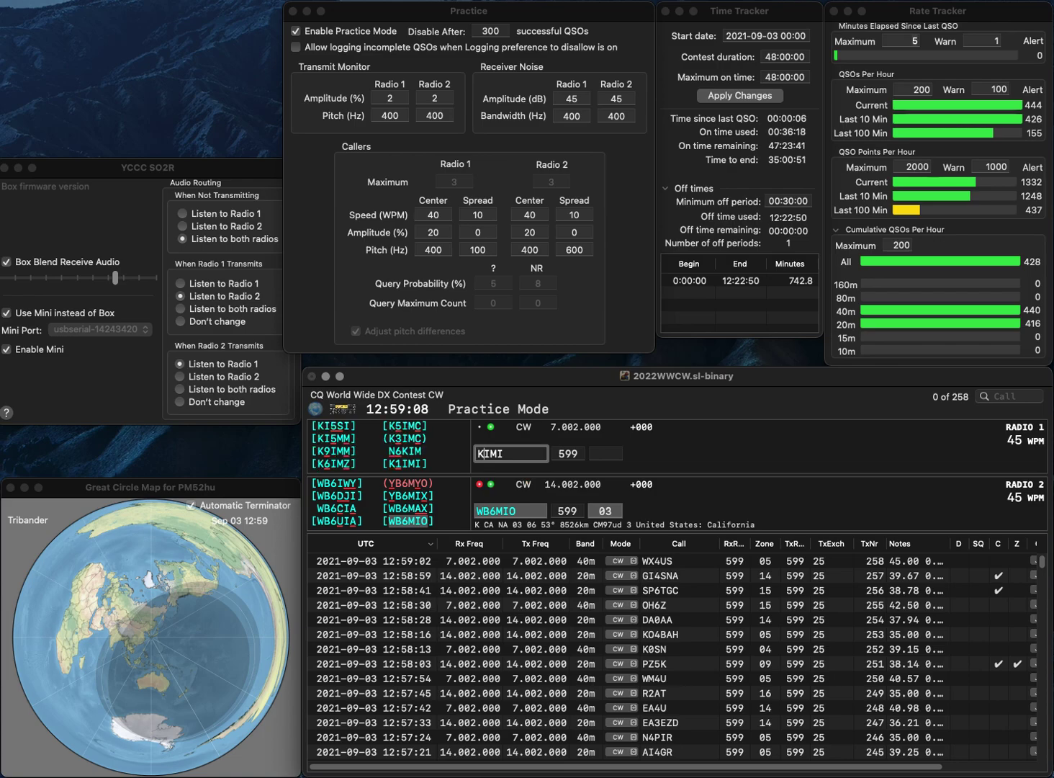
key("Down")
key("Return")
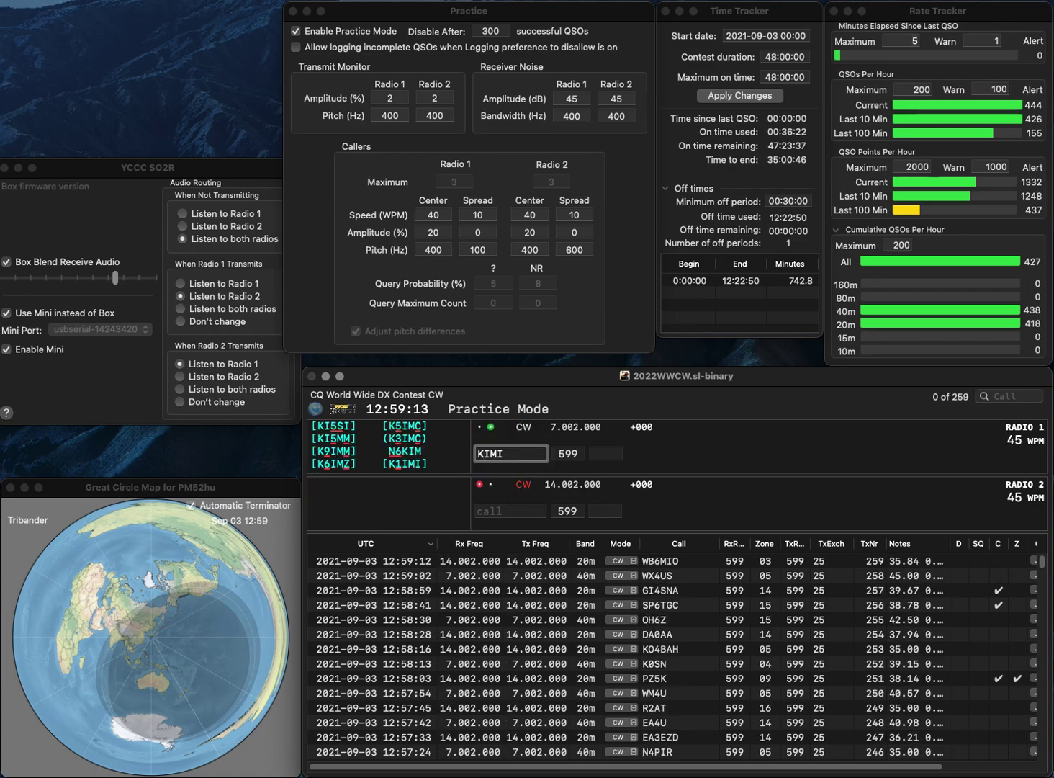
Step: Complete the Radio 1 call sign as K1IMI and enter N7ZL on Radio 2, transmitting to each caller, and log the K1IMI contact
type("1")
key("Return")
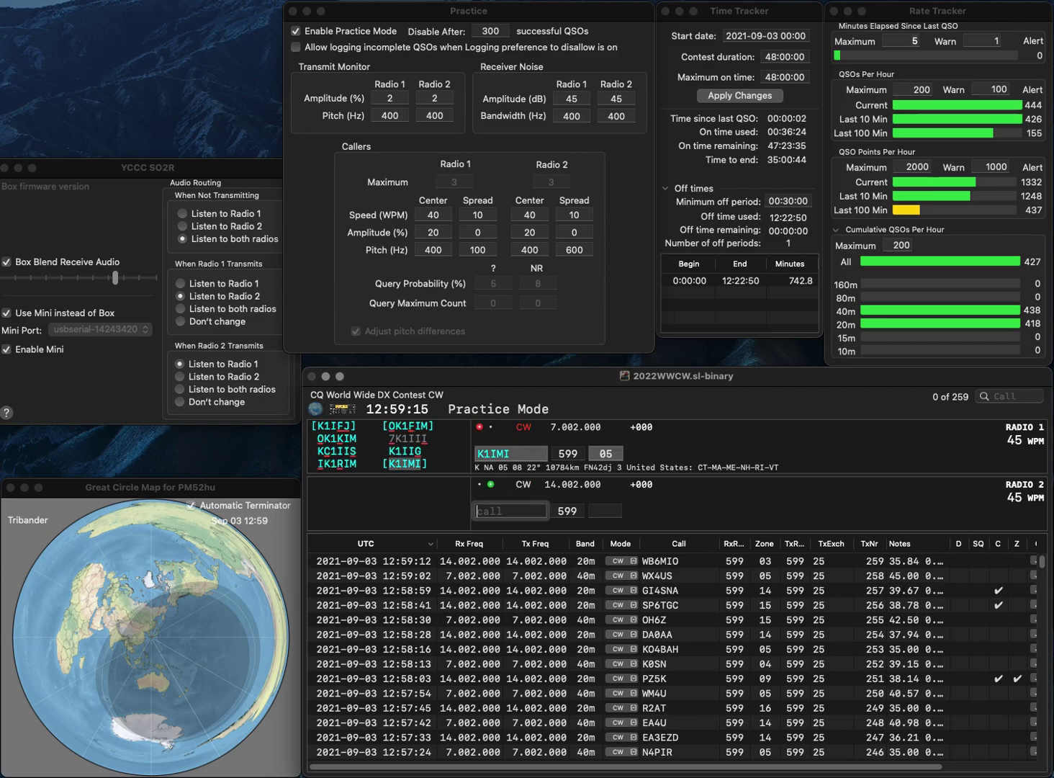
type("N7ZL")
key("Return")
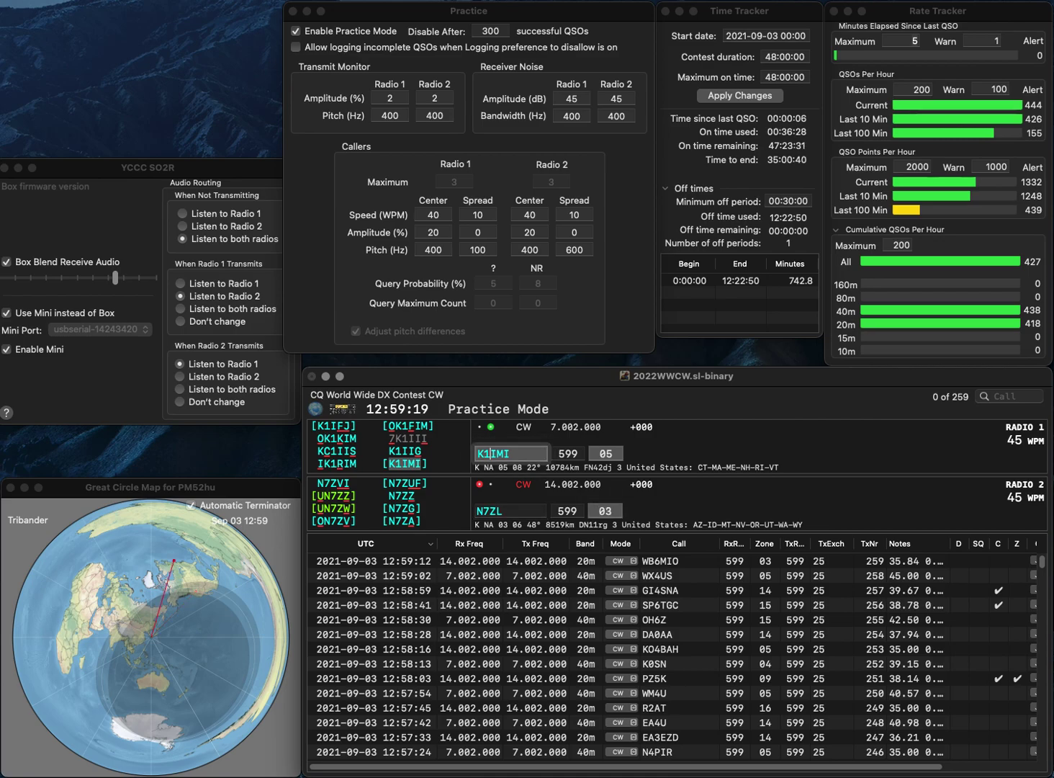
key("Return")
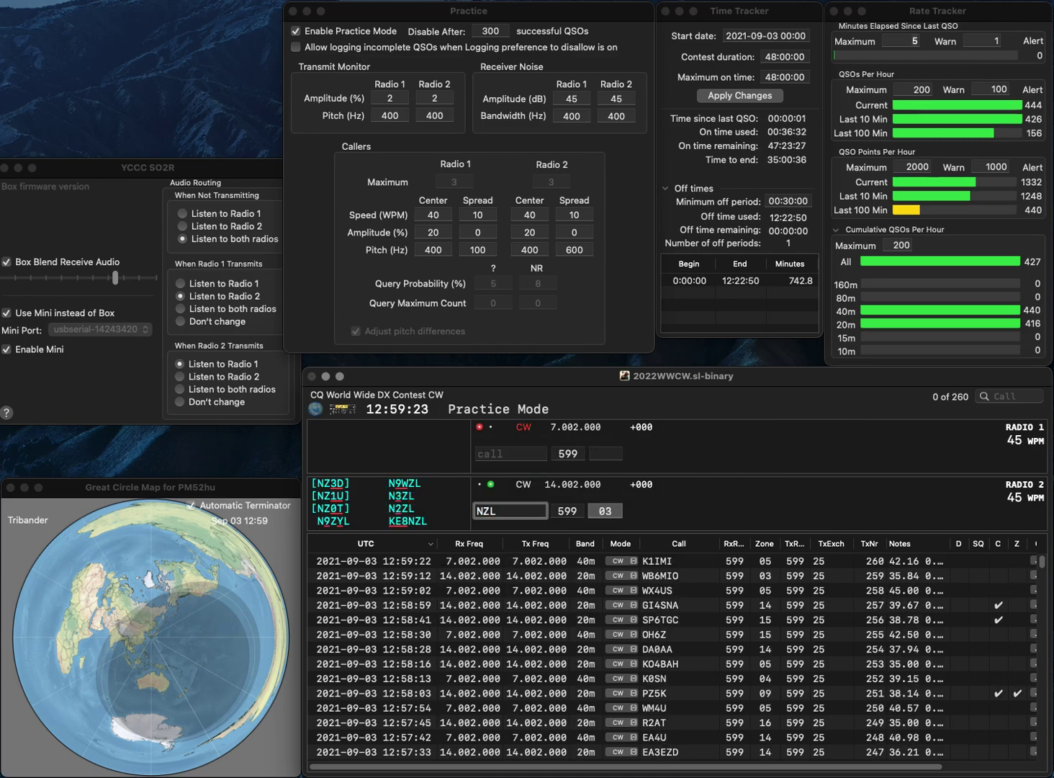
Step: Correct the Radio 2 call sign to N7GL and transmit it to the caller
type("7")
key("Delete")
key("Return")
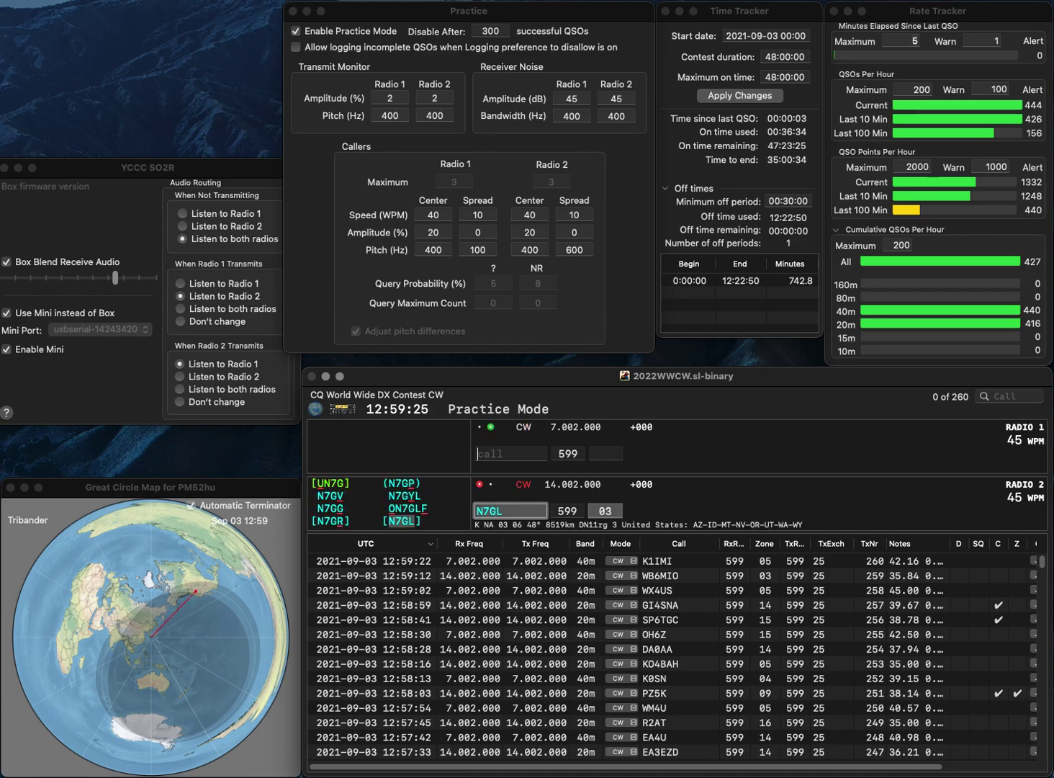
type("F")
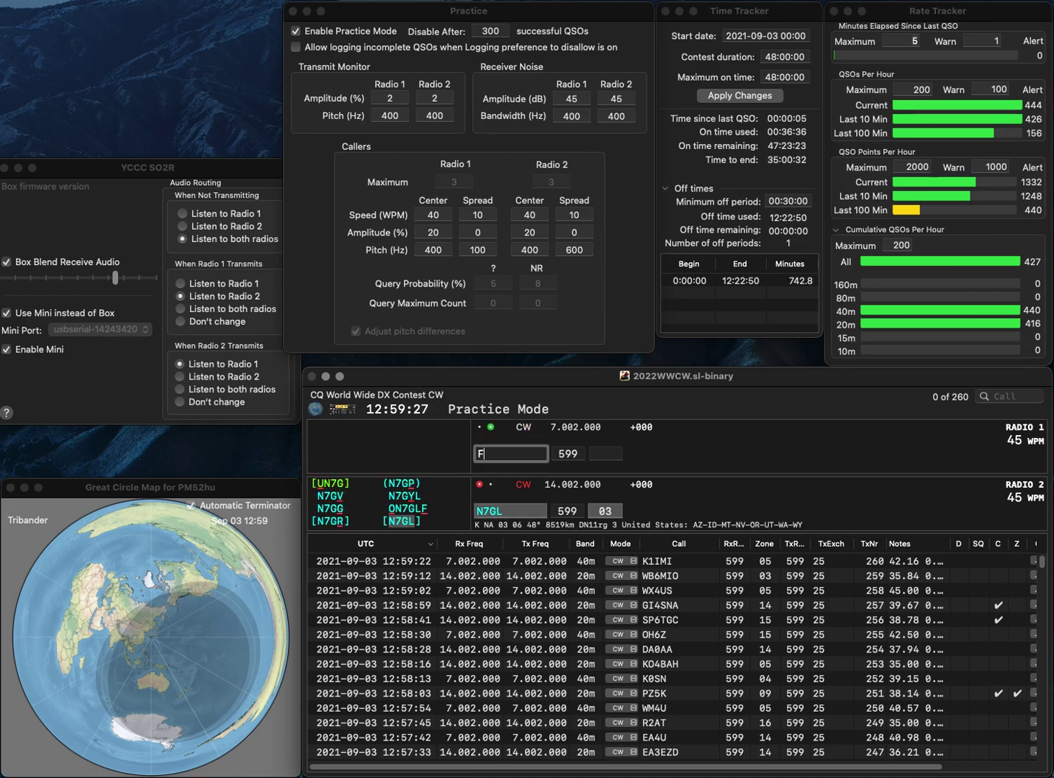
type("AZ")
key("Return")
key("Return")
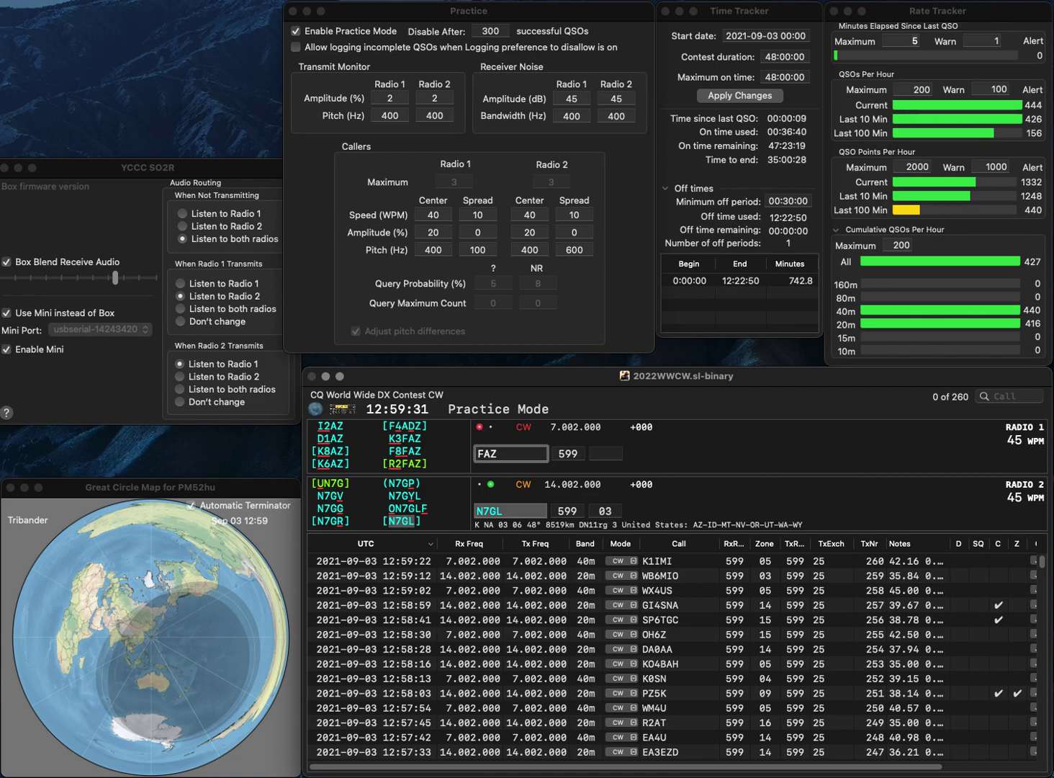
type("K3")
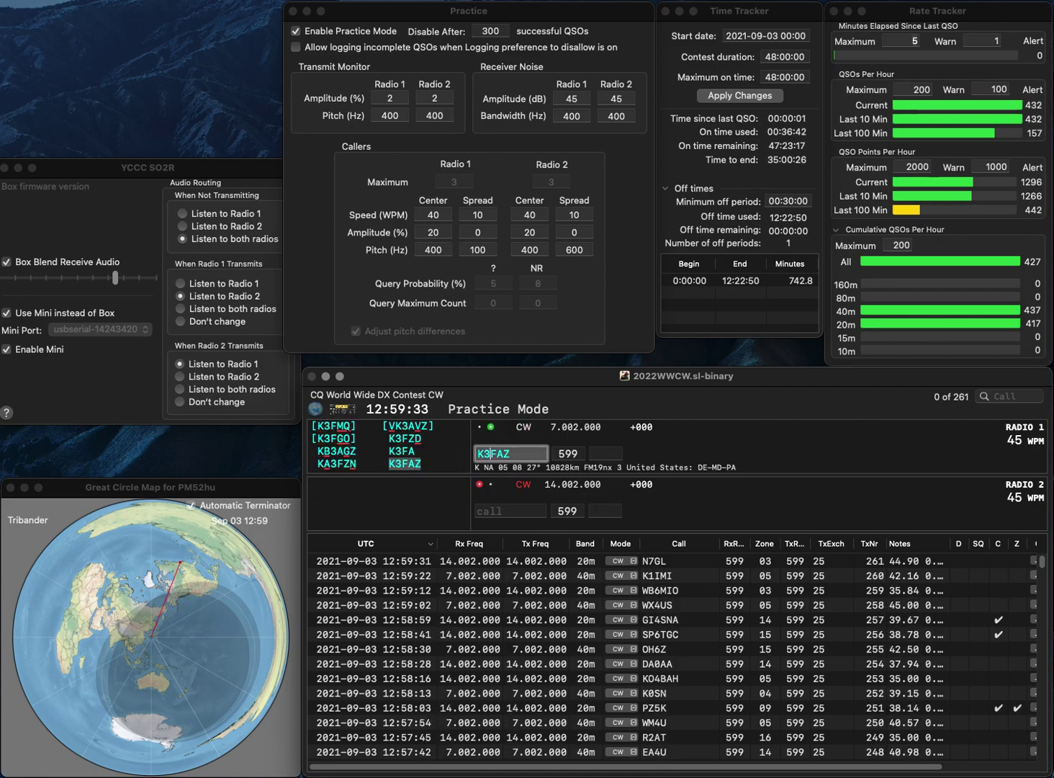
key("Return")
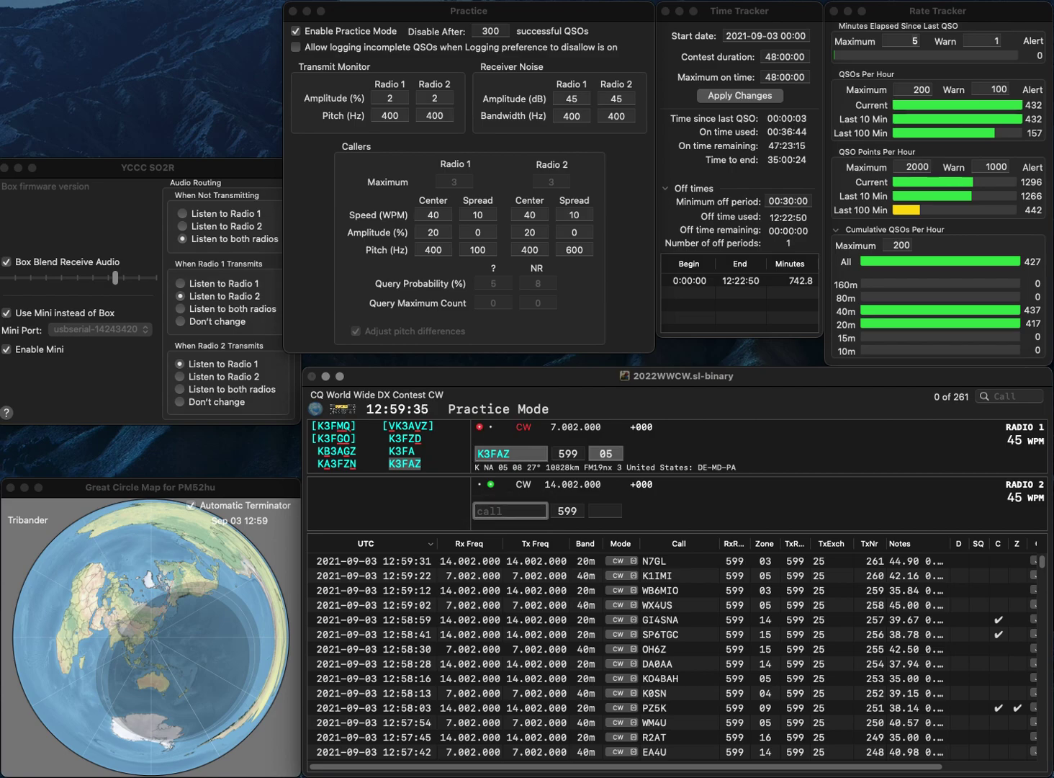
type("Z32Y")
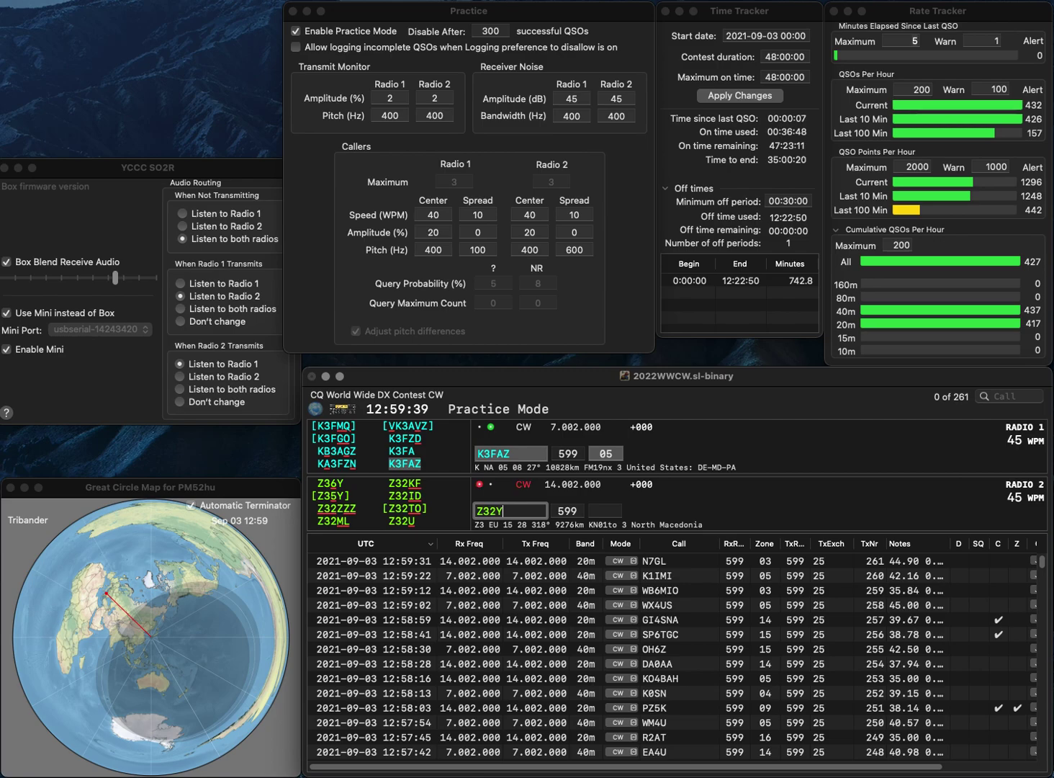
key("Return")
key("Return")
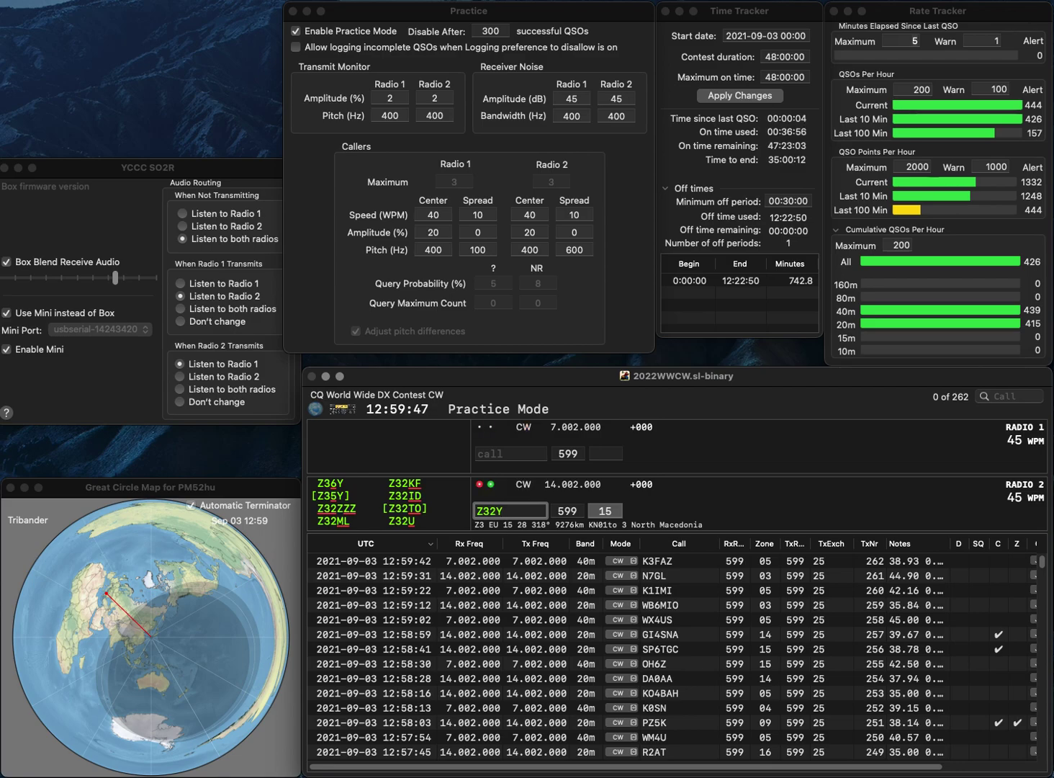
Step: Correct the Radio 2 call sign to Z36Y and transmit the partial call sign HKUA on Radio 1
key("Left")
key("BackSpace")
type("6")
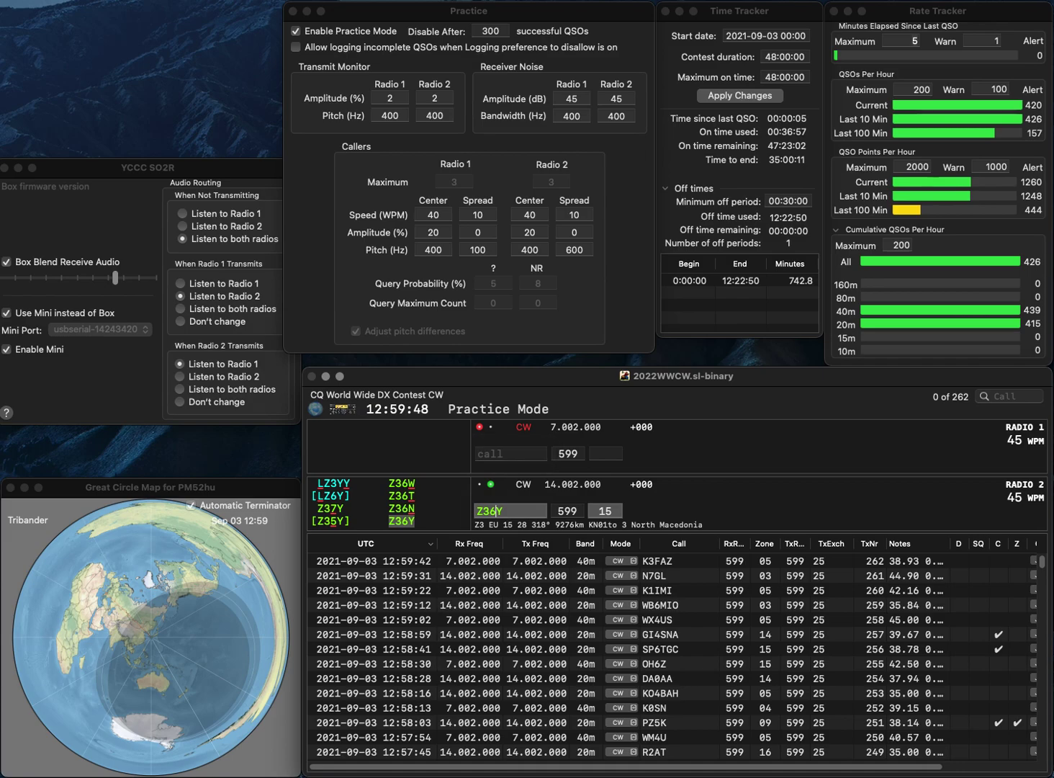
left_click(510, 453)
type("HKUA")
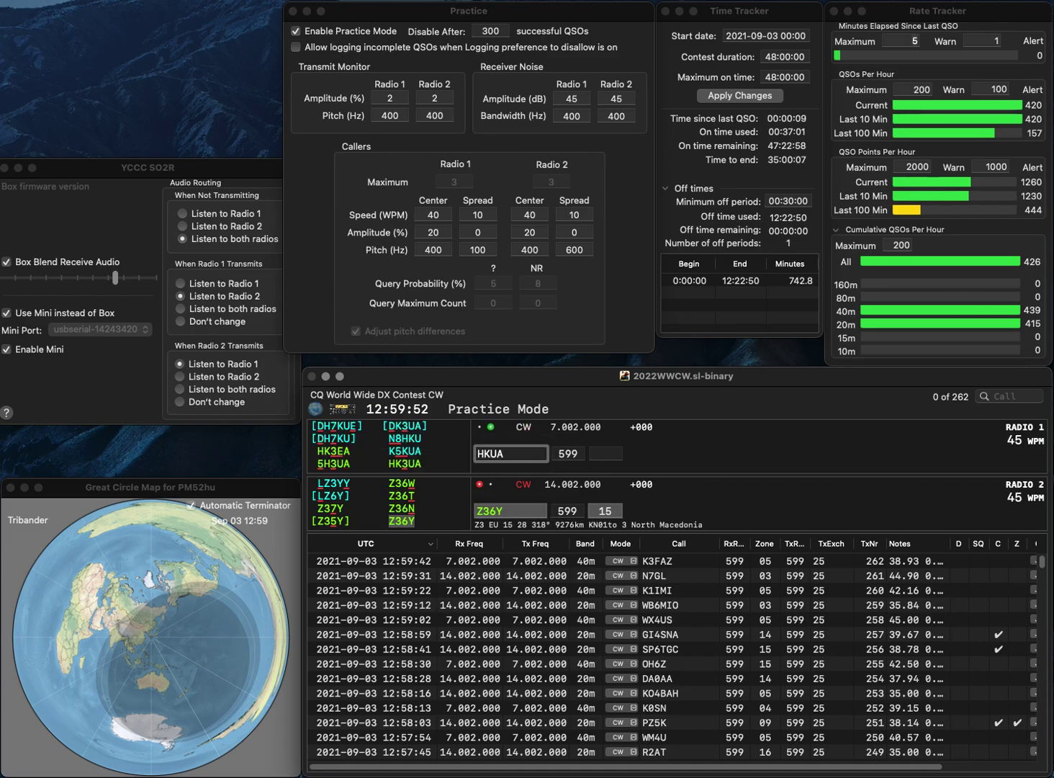
left_click(604, 511)
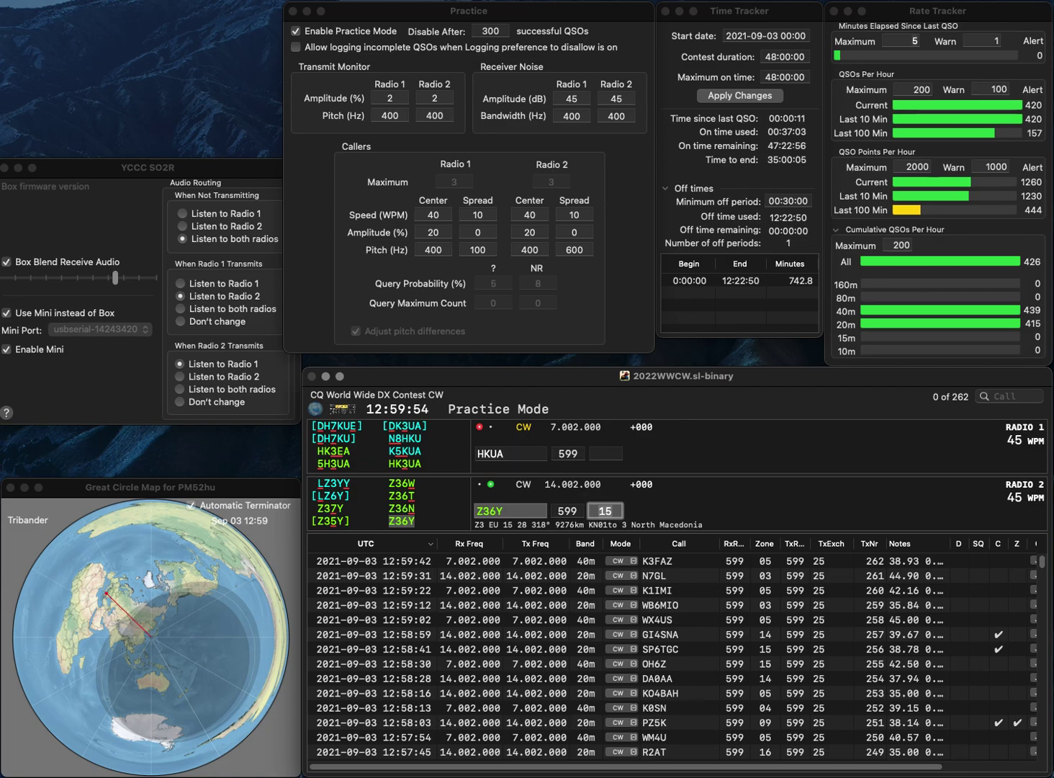
key("Return")
key("Left")
key("Left")
type("3")
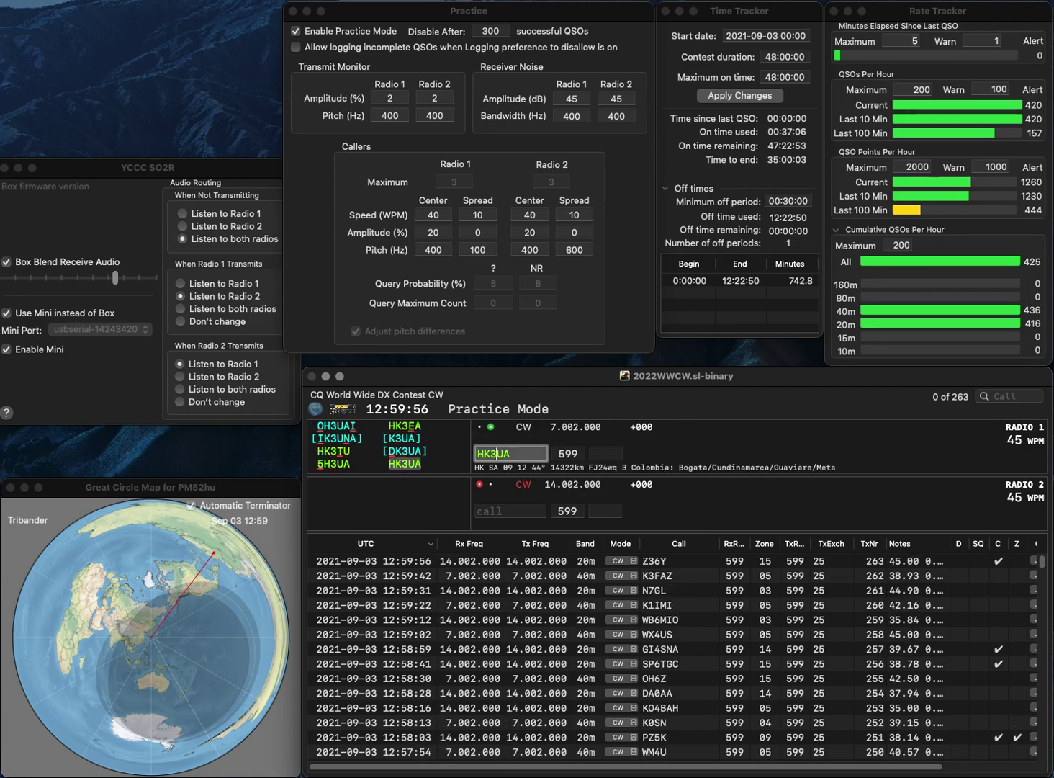
key("Return")
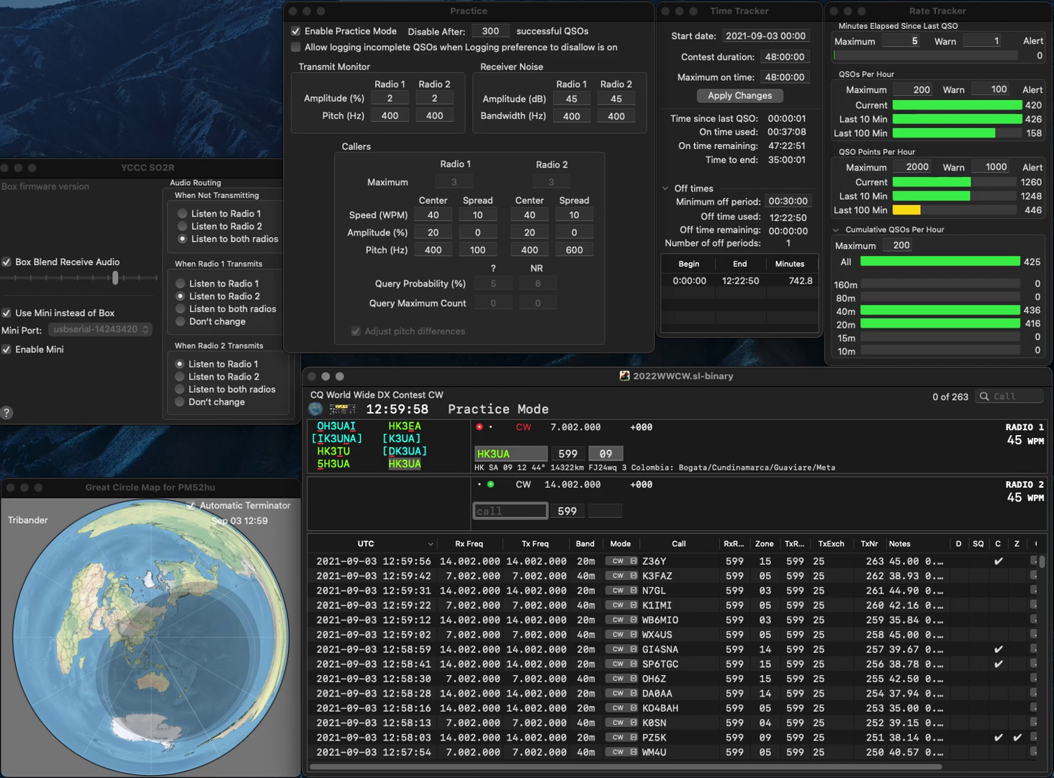
Step: Enter OH1JD on Radio 2 and transmit it to the caller, and log the HK3UA contact on Radio 1
type("OH1")
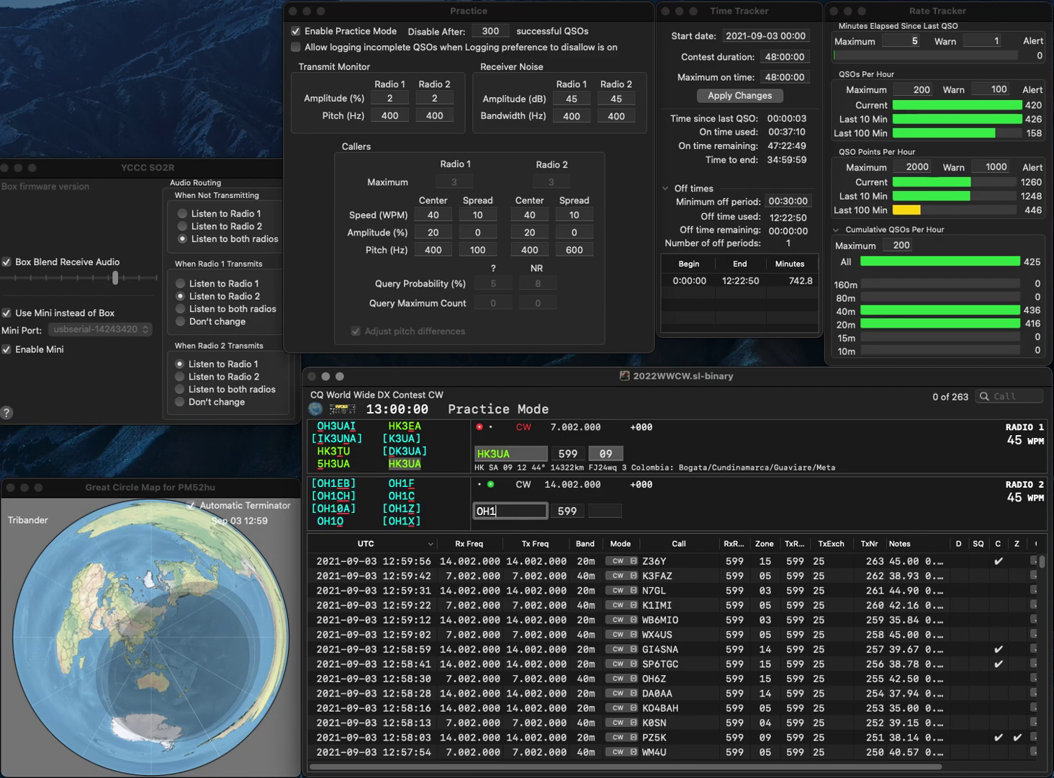
type("P")
key("BackSpace")
type("J")
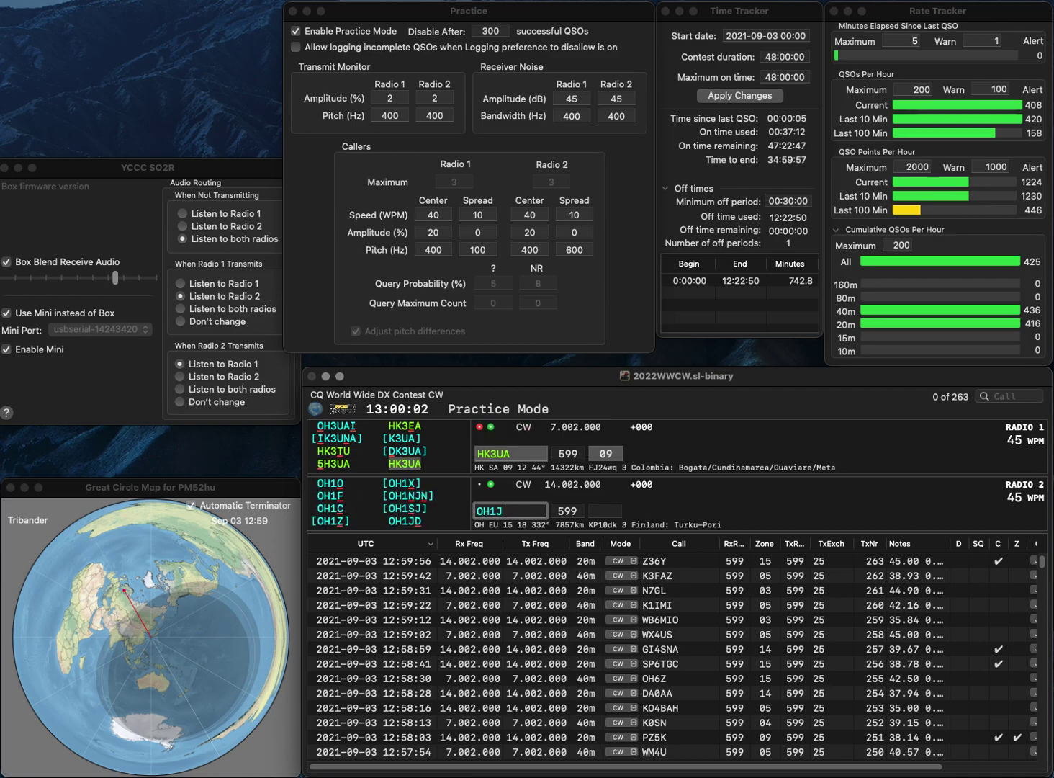
type("D")
key("Return")
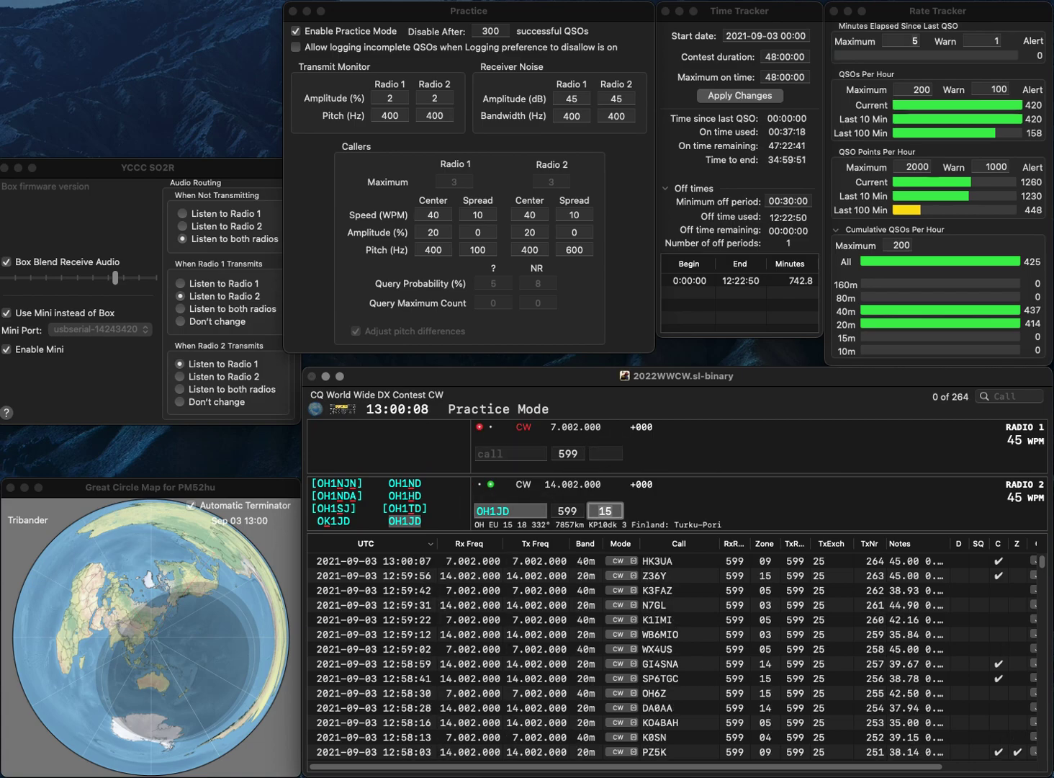
Step: Log the OH1JD contact on Radio 2 and transmit the partial call sign EA2 on Radio 1
key("Return")
type("EA2")
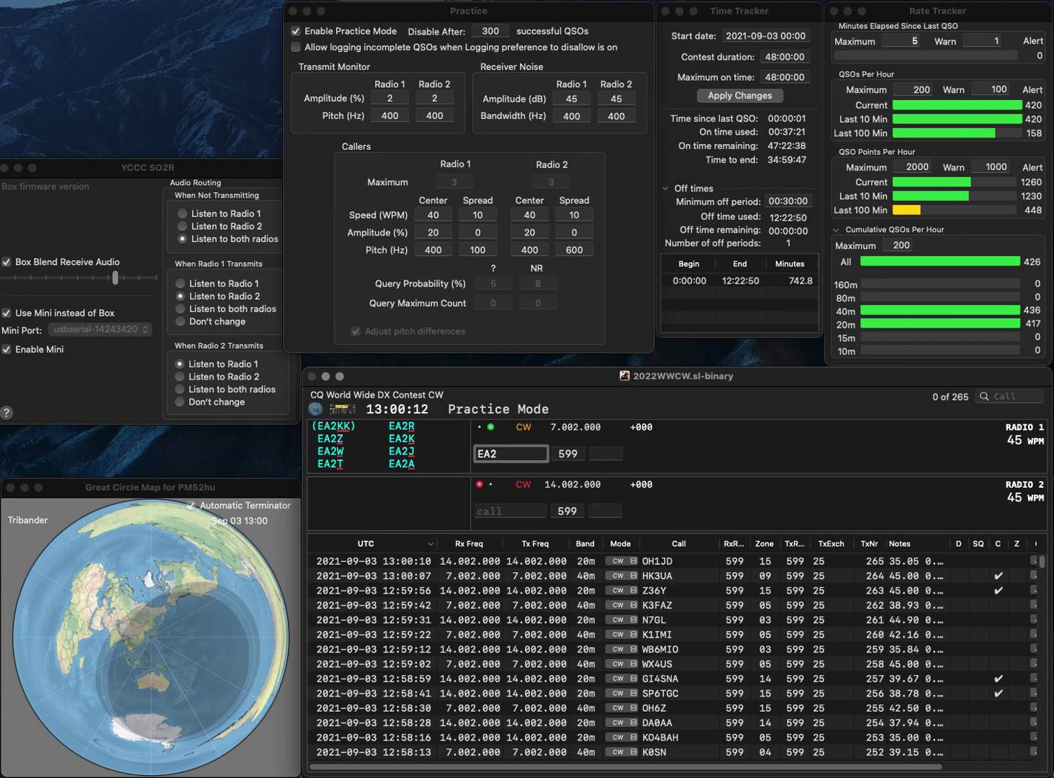
key("Return")
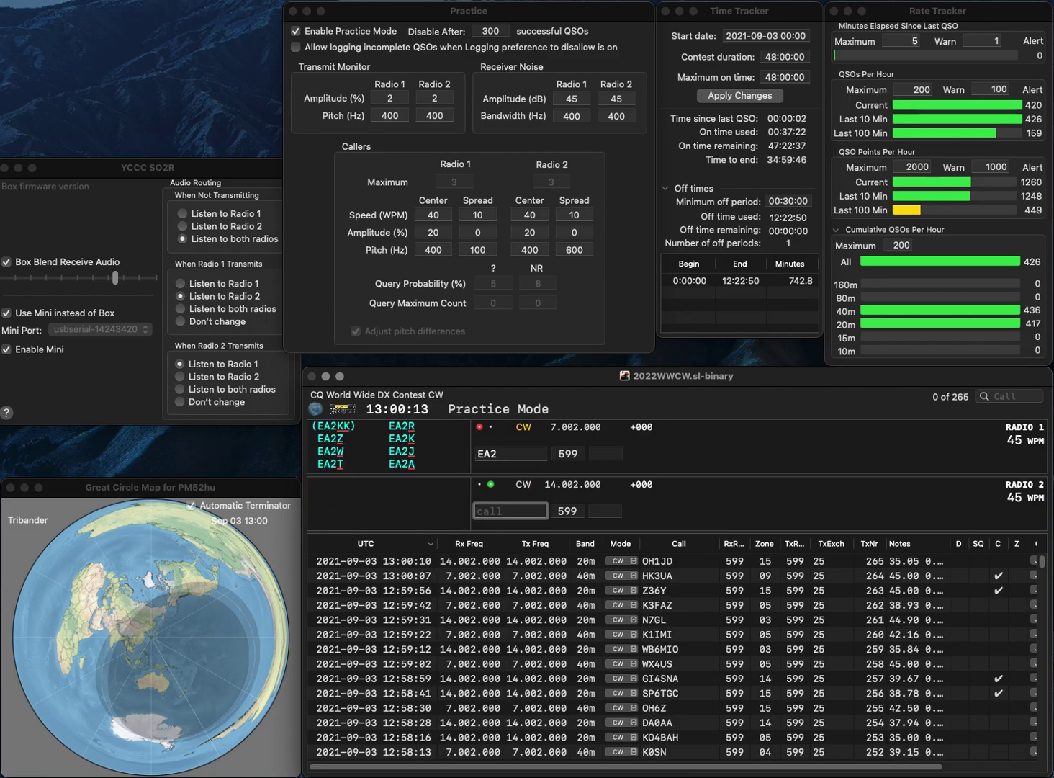
Step: Enter the call sign YB4GBN/1 on Radio 2 and transmit it to the caller
type("YB4GN")
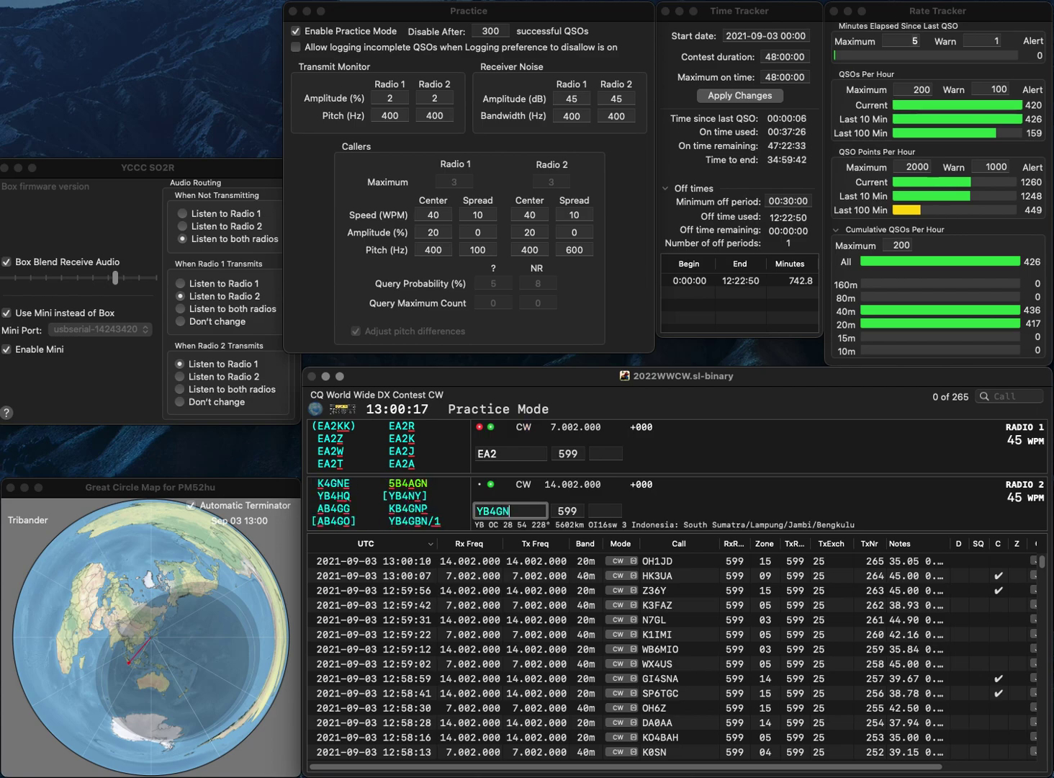
type("B")
key("Right")
type("/1")
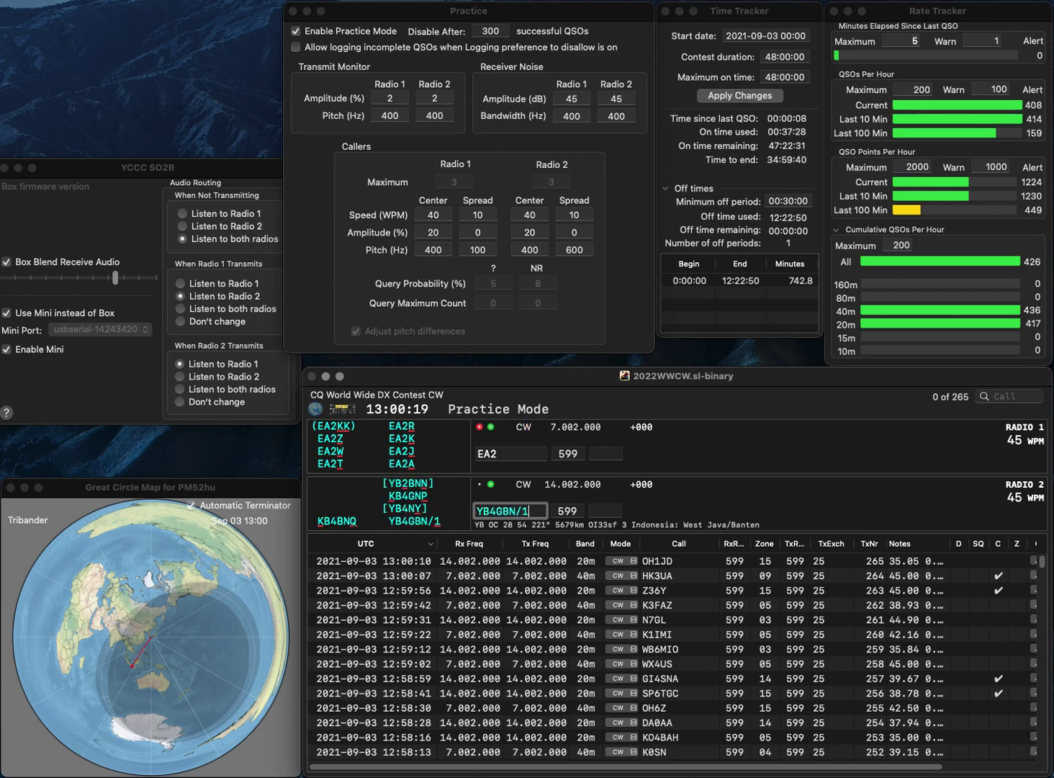
key("Return")
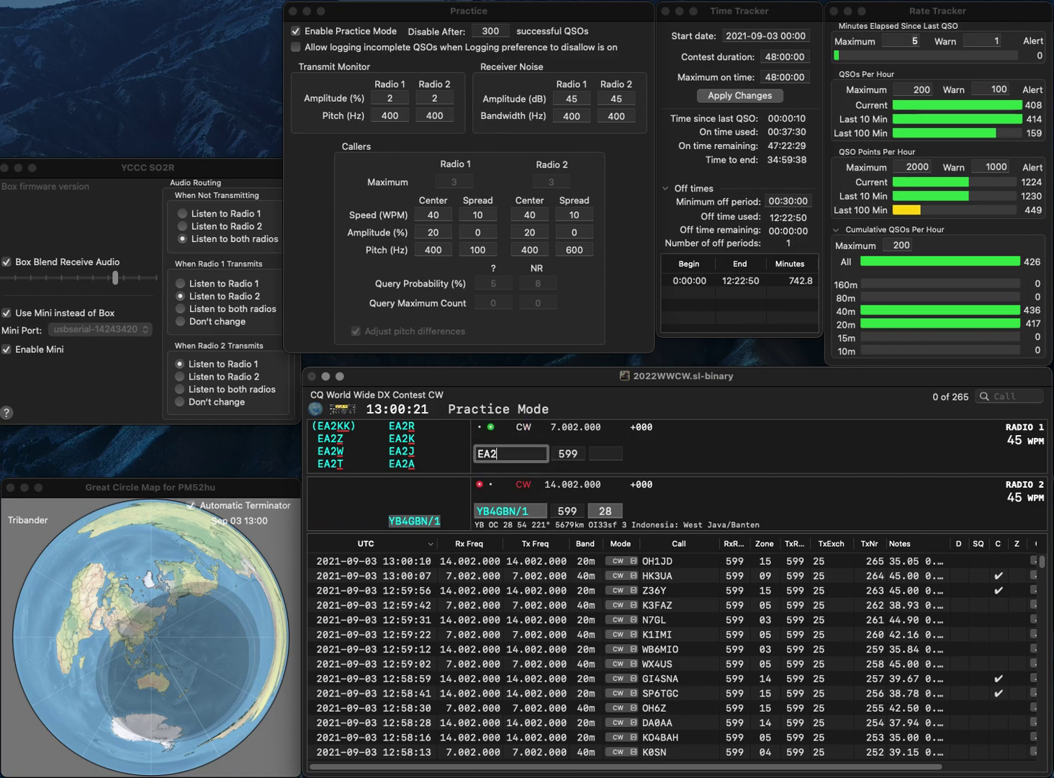
type("AFV")
key("Return")
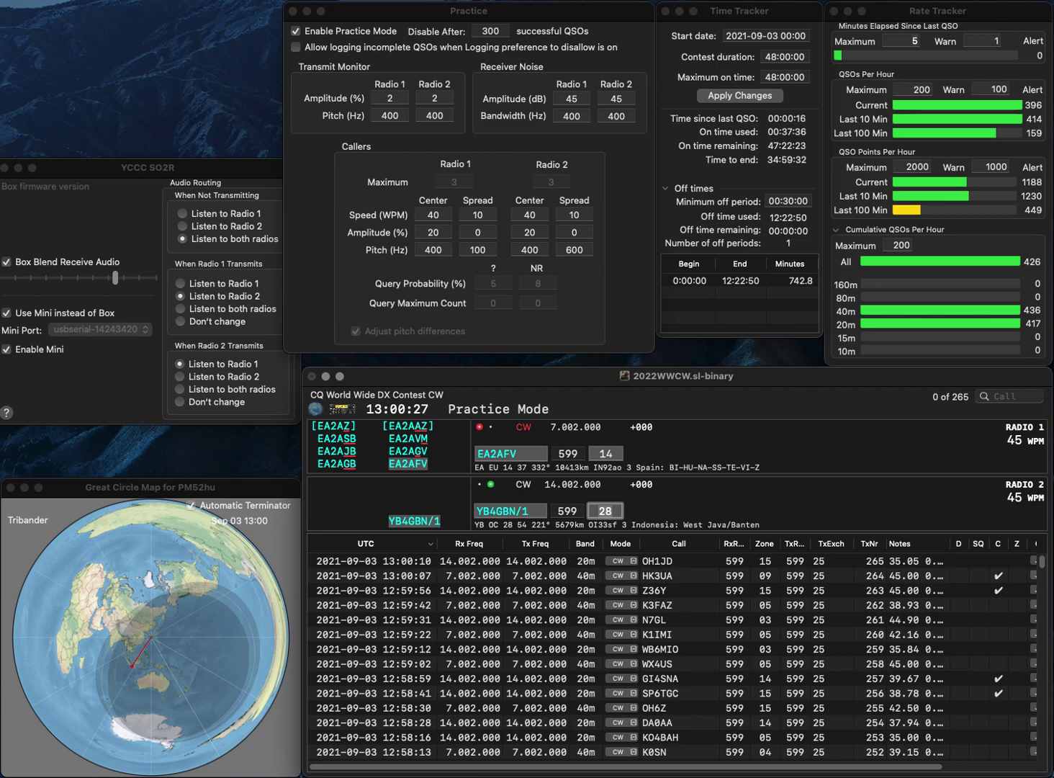
key("Return")
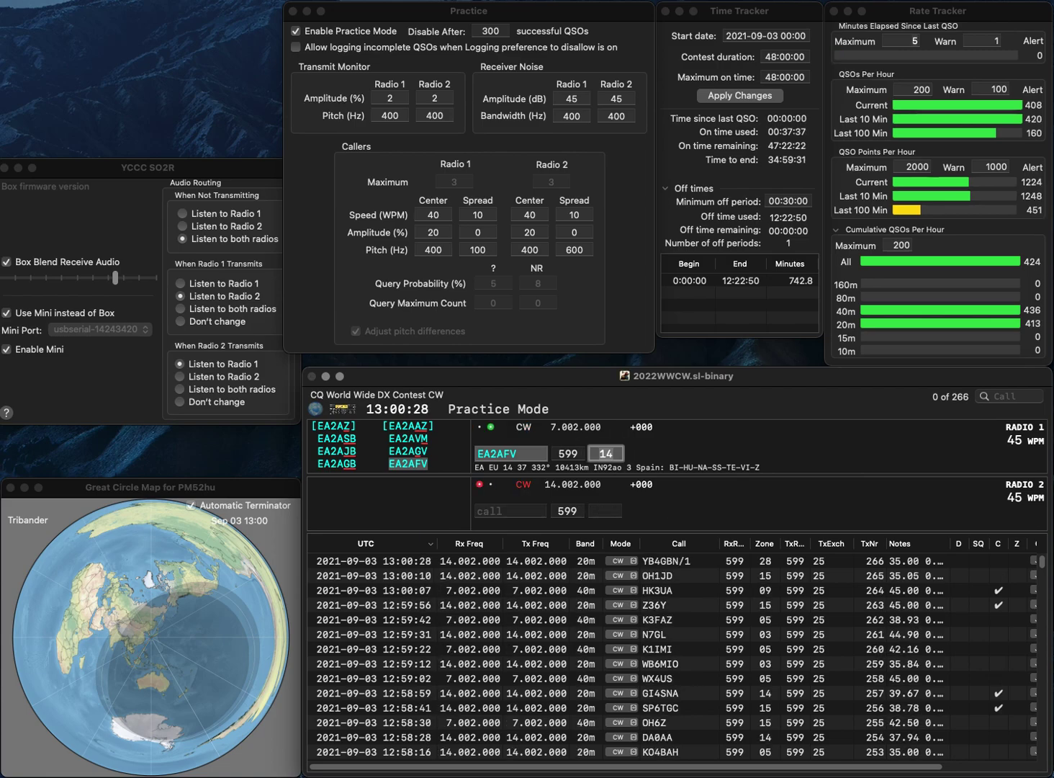
key("Return")
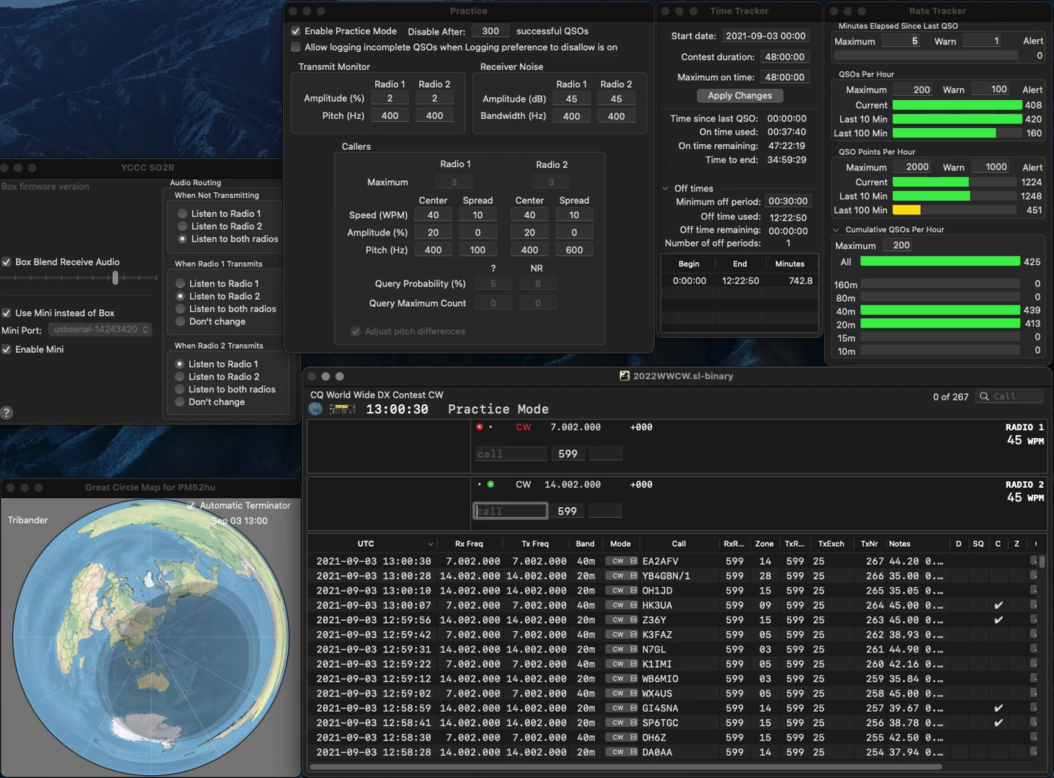
type("G4ADJ")
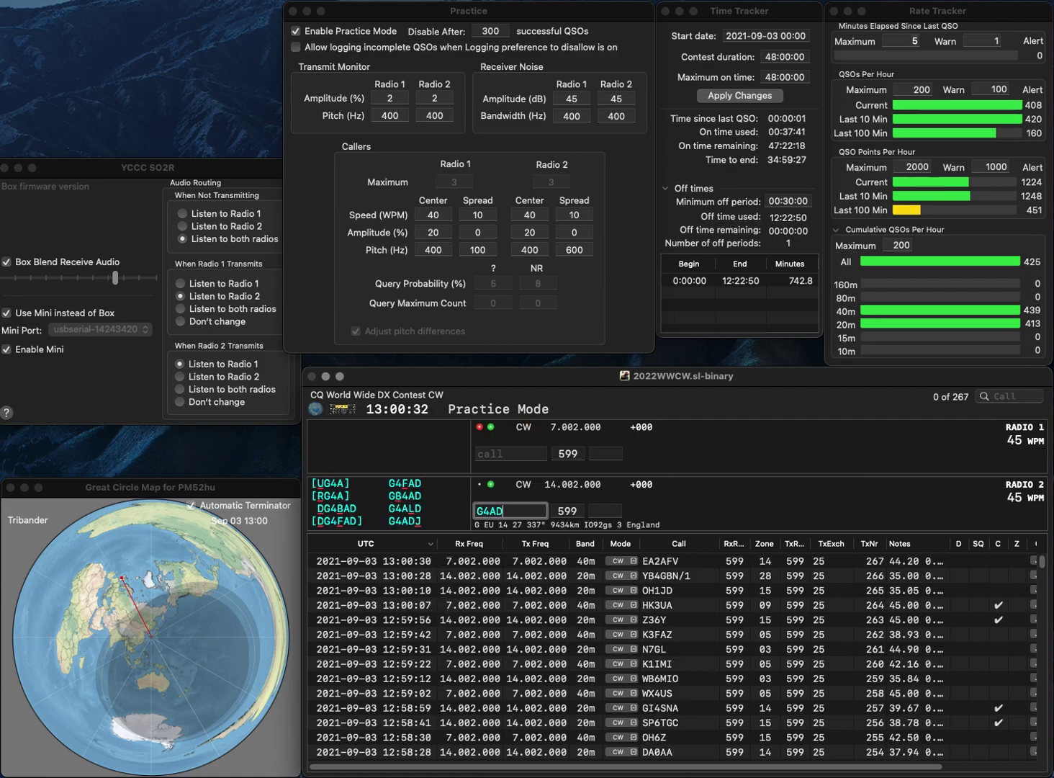
key("Return")
type("W0BH")
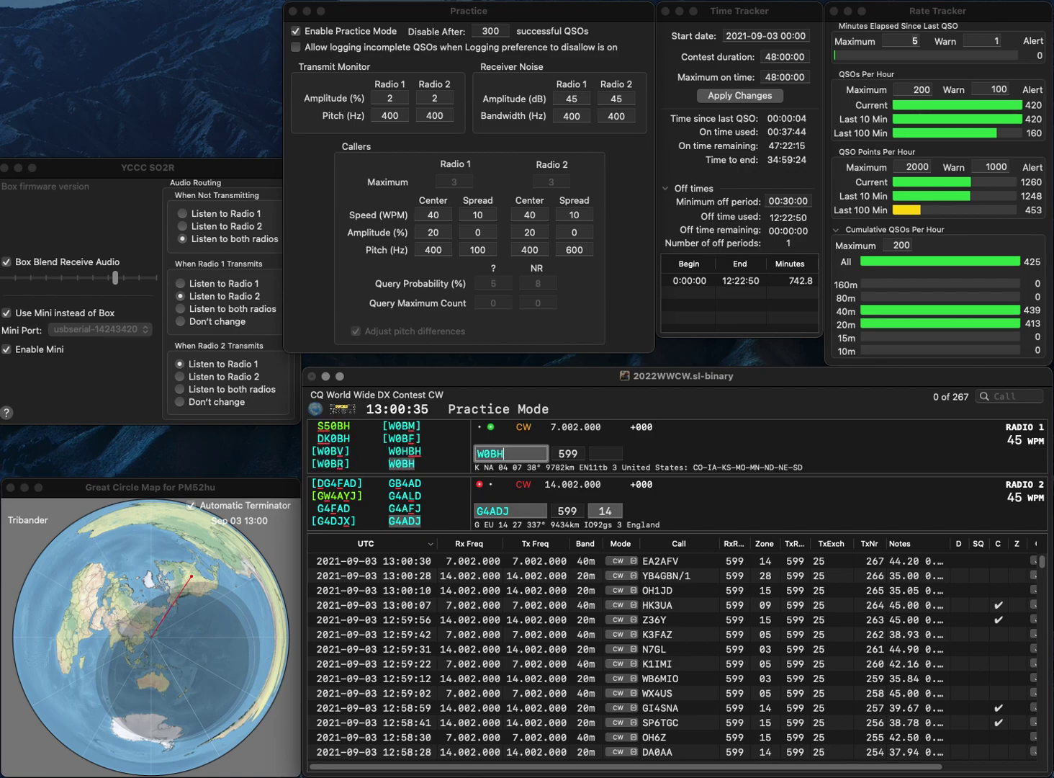
key("Return")
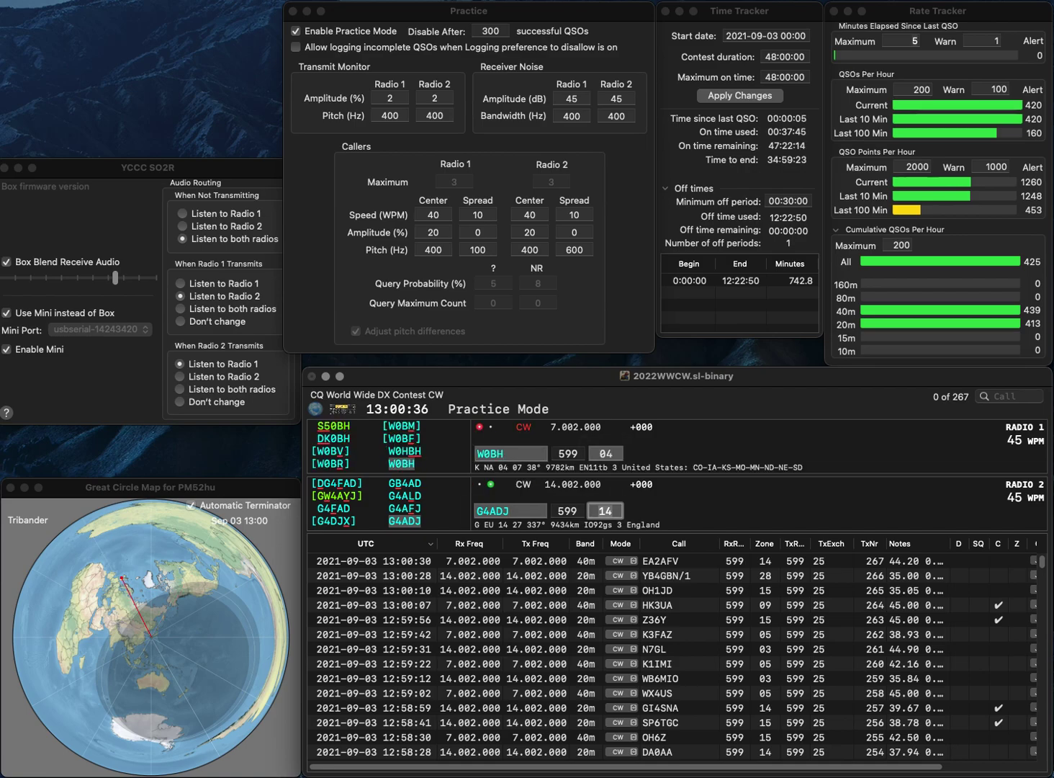
key("Return")
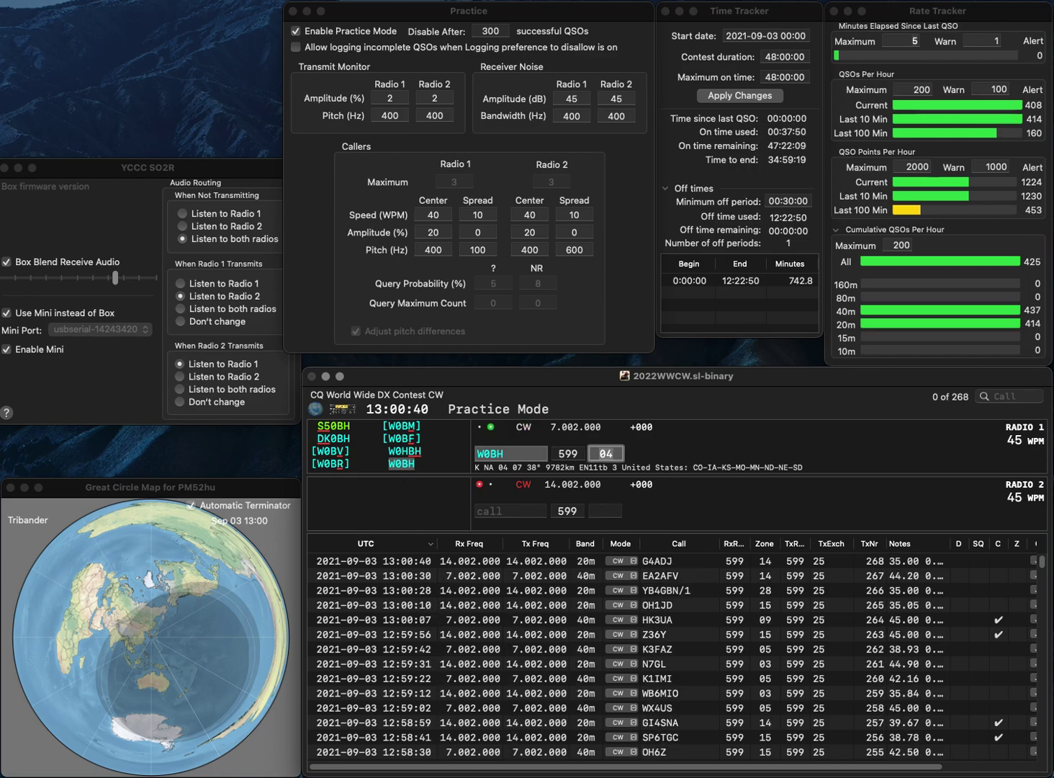
key("Return")
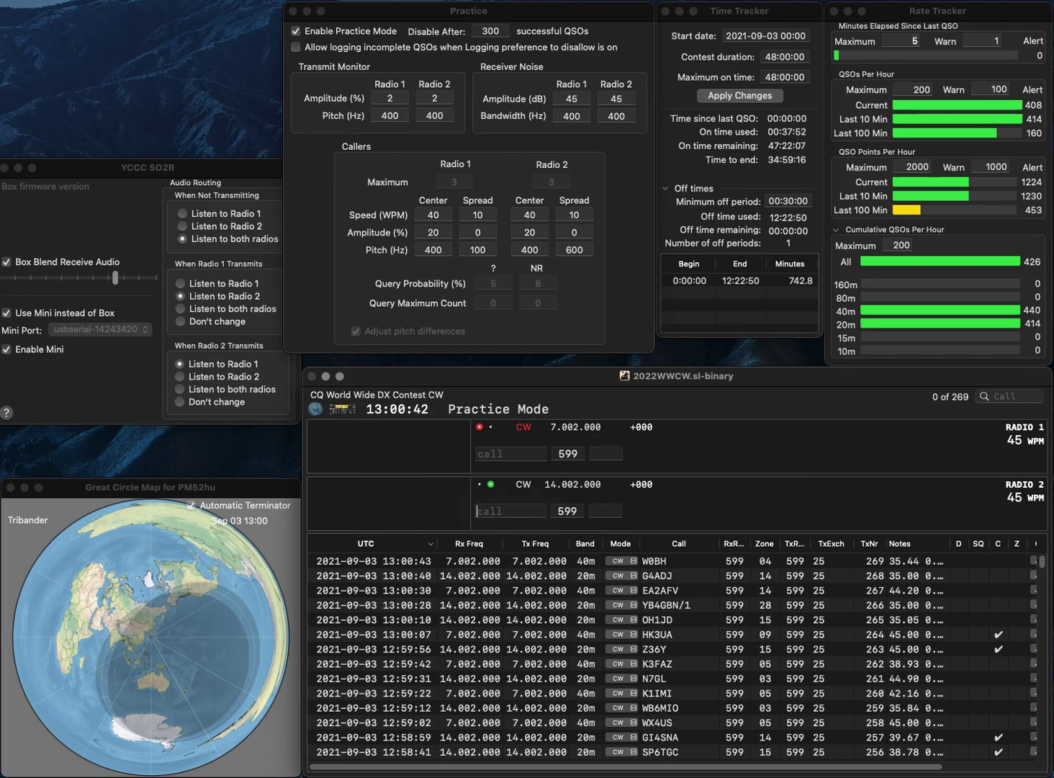
Step: Work W7RV on Radio 2 and DK4YJ on Radio 1, transmitting each call sign and logging both contacts
type("W7RV")
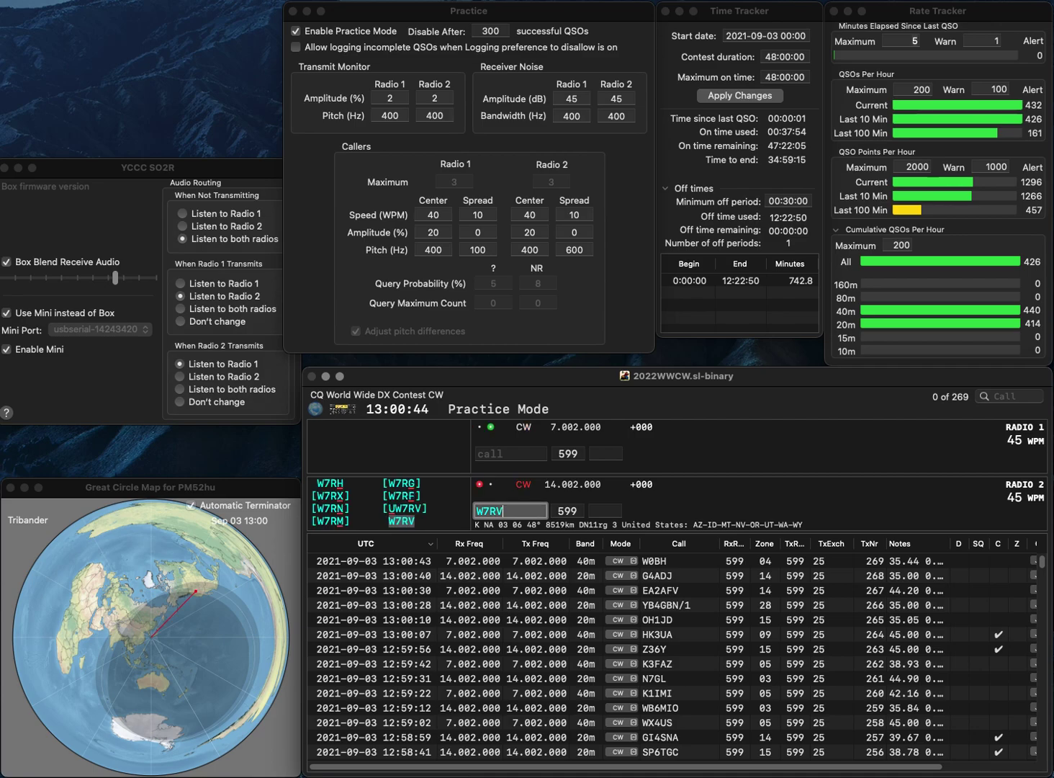
key("Return")
type("DK")
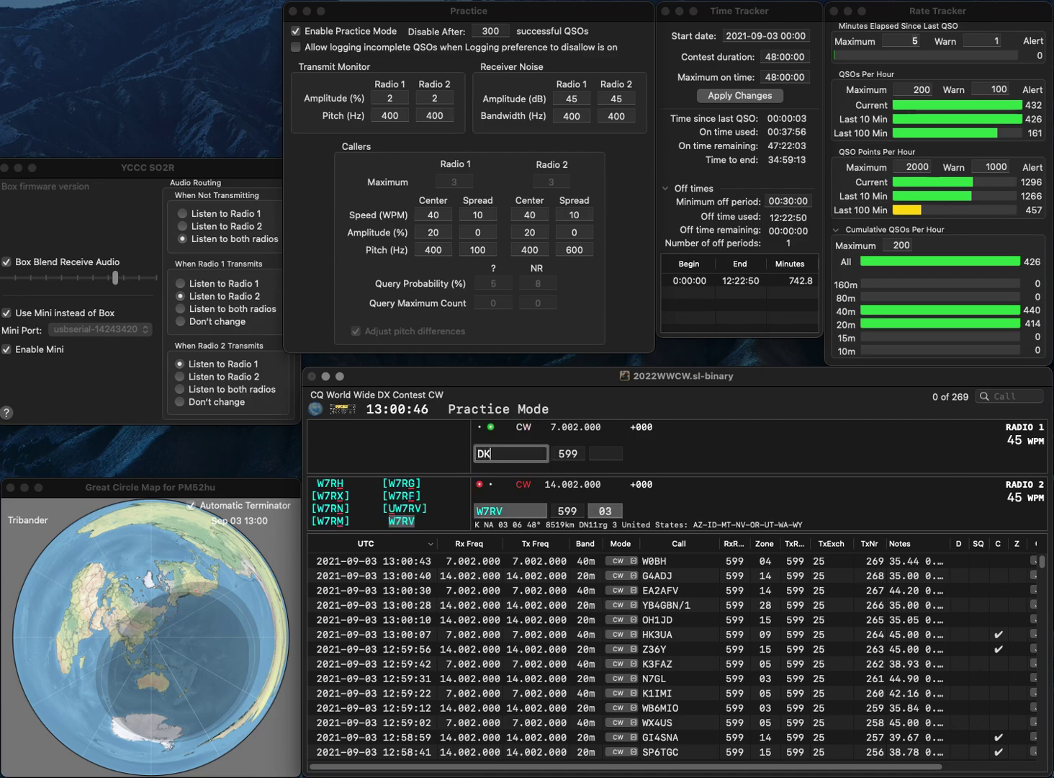
type("4YJ")
key("Return")
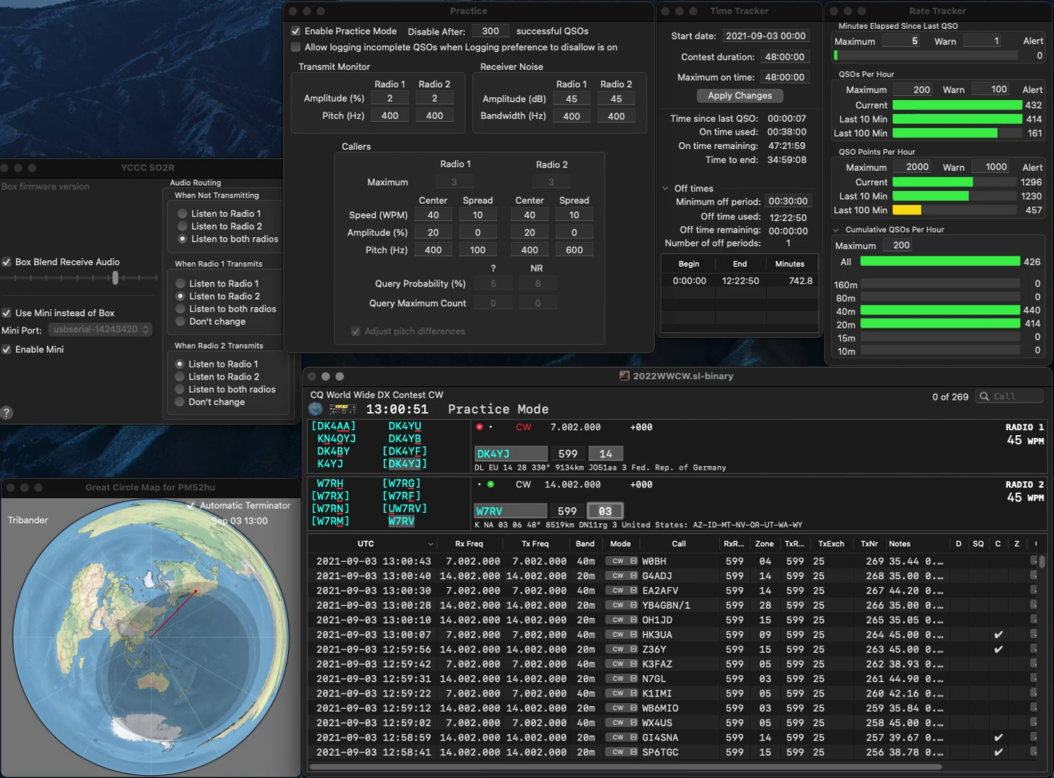
key("Return")
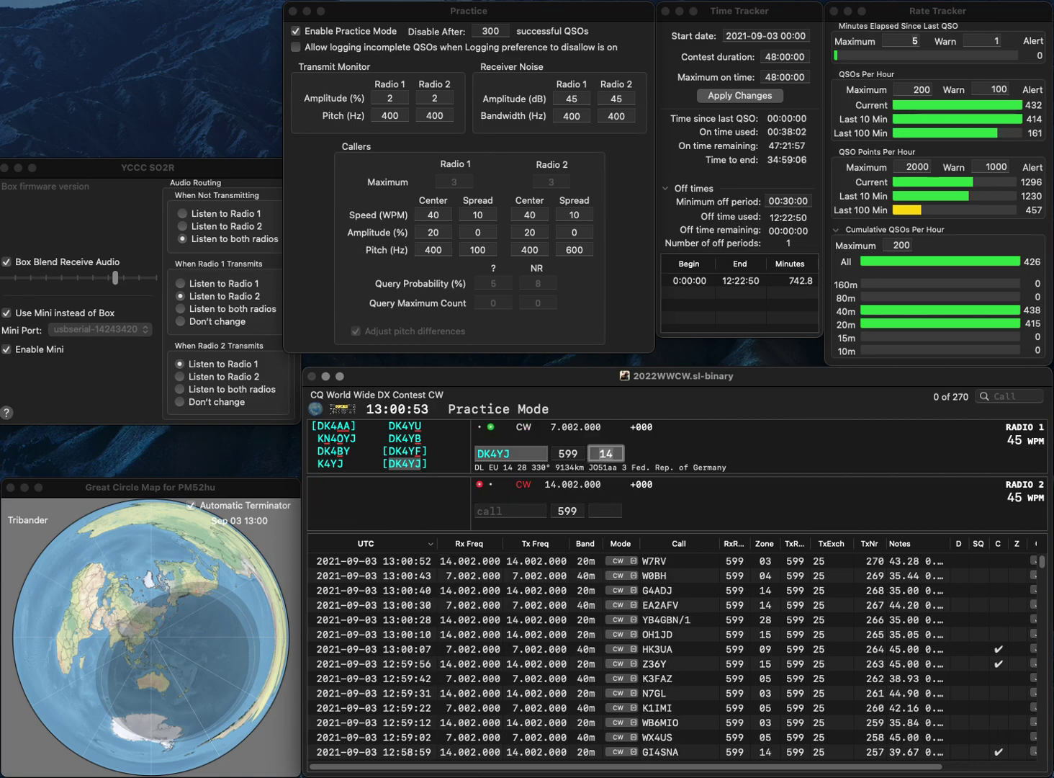
key("Return")
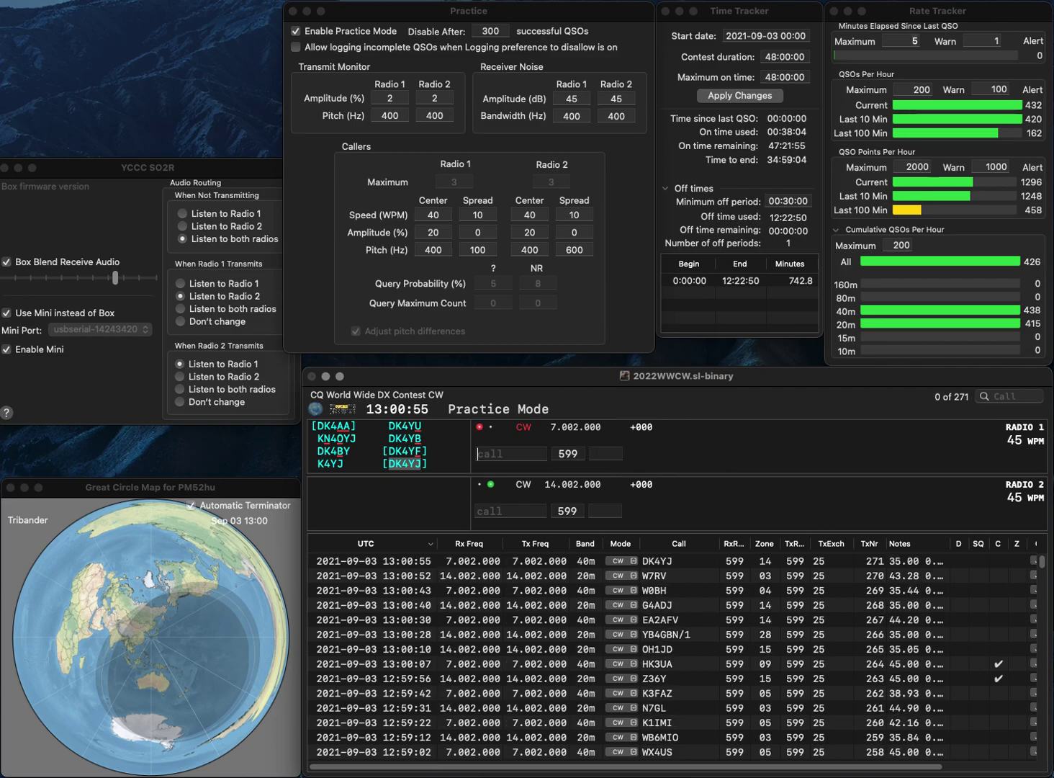
type("K6IT")
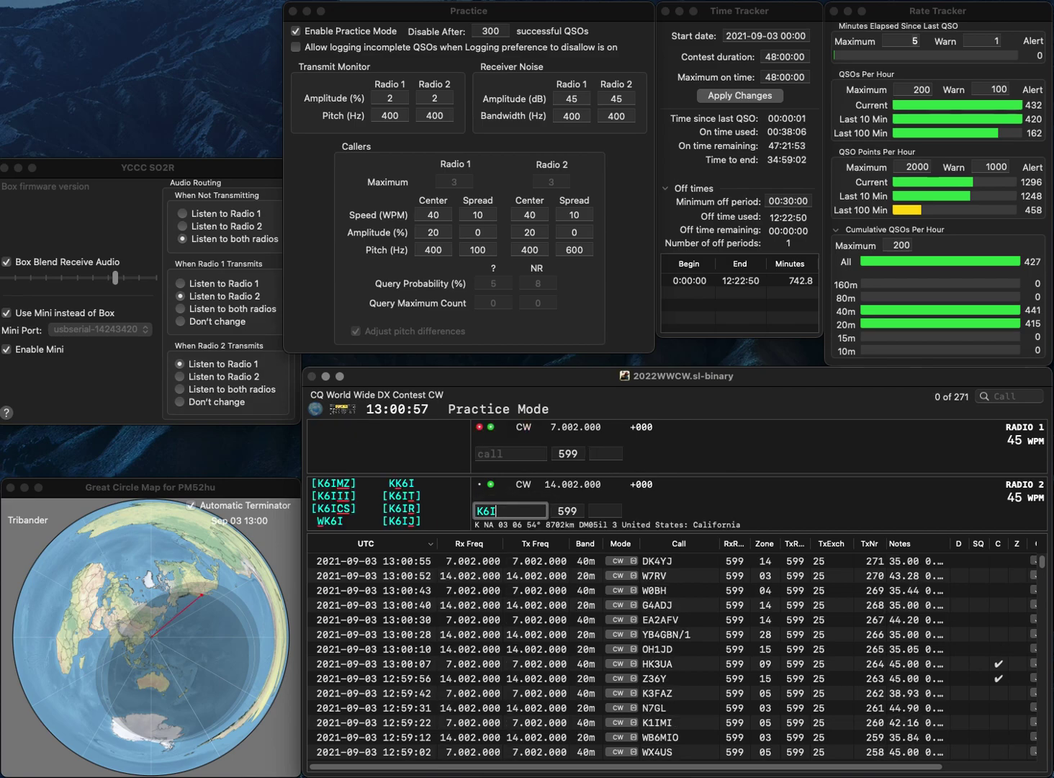
key("Return")
type("W1MJ")
key("Left")
key("Left")
type("1")
key("Return")
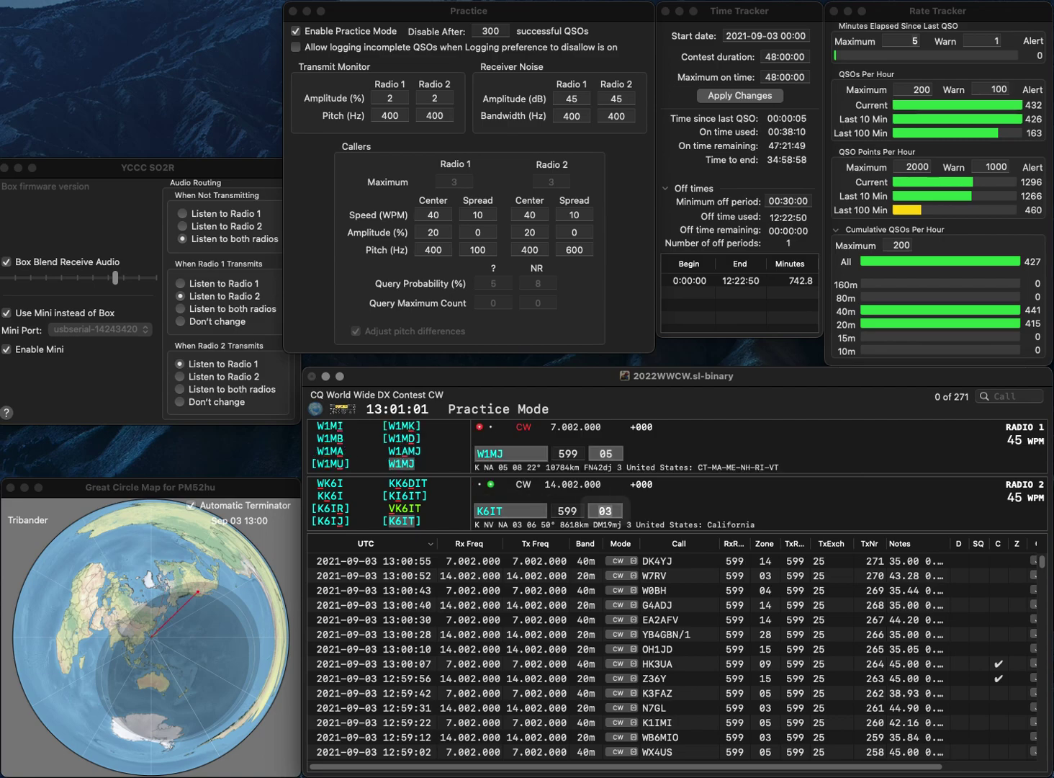
key("Return")
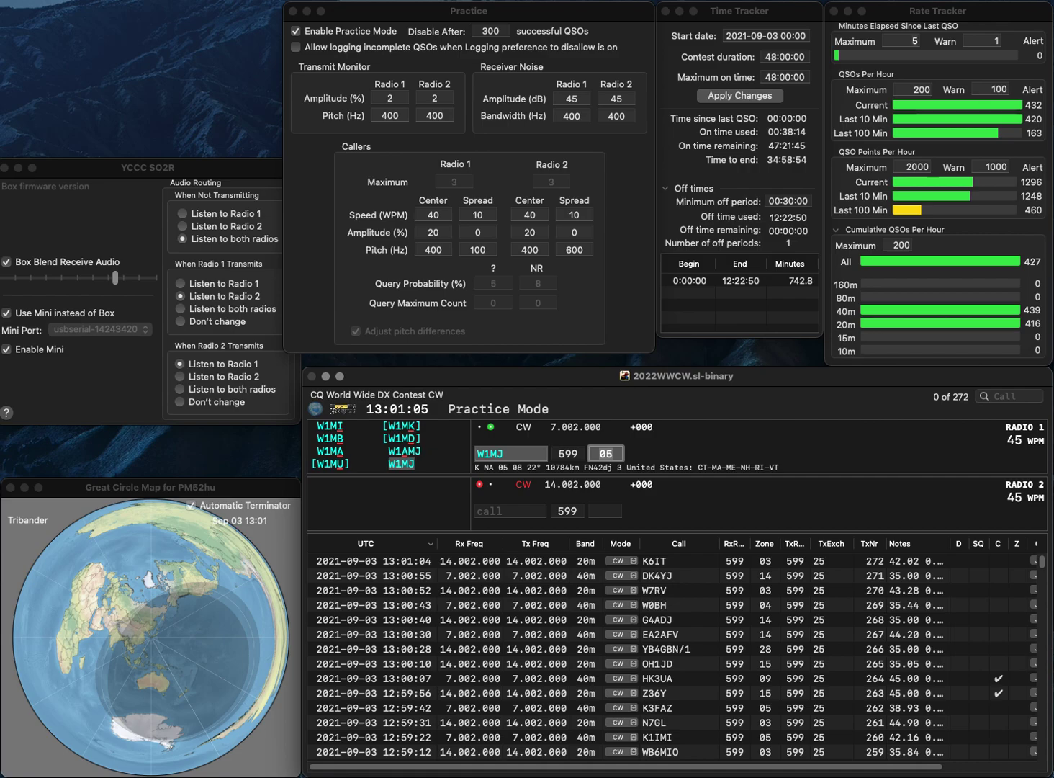
key("Return")
type("W7DG")
key("Return")
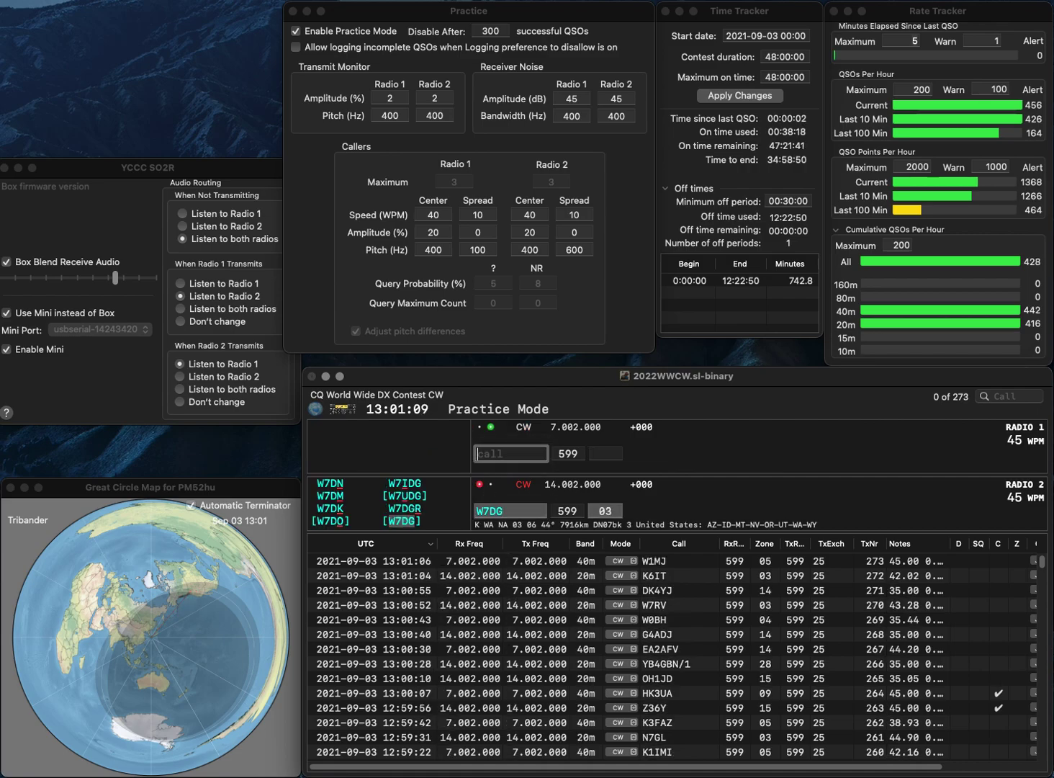
type("4FI")
key("super+Left")
type("Z")
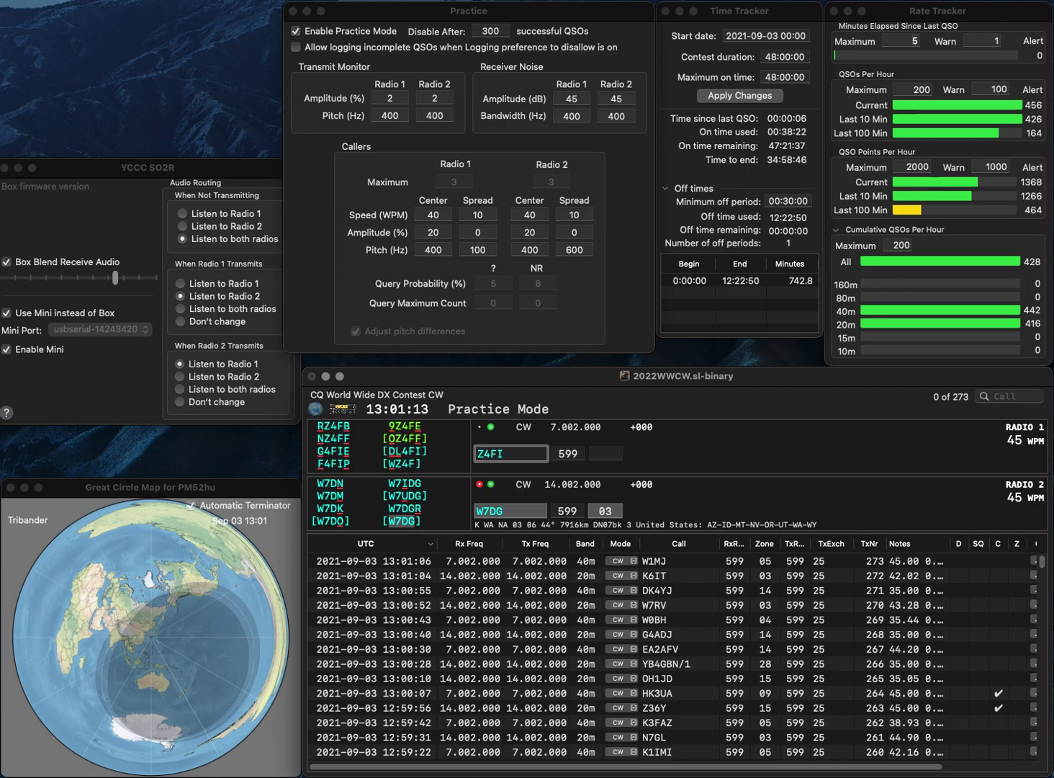
key("Return")
key("Return")
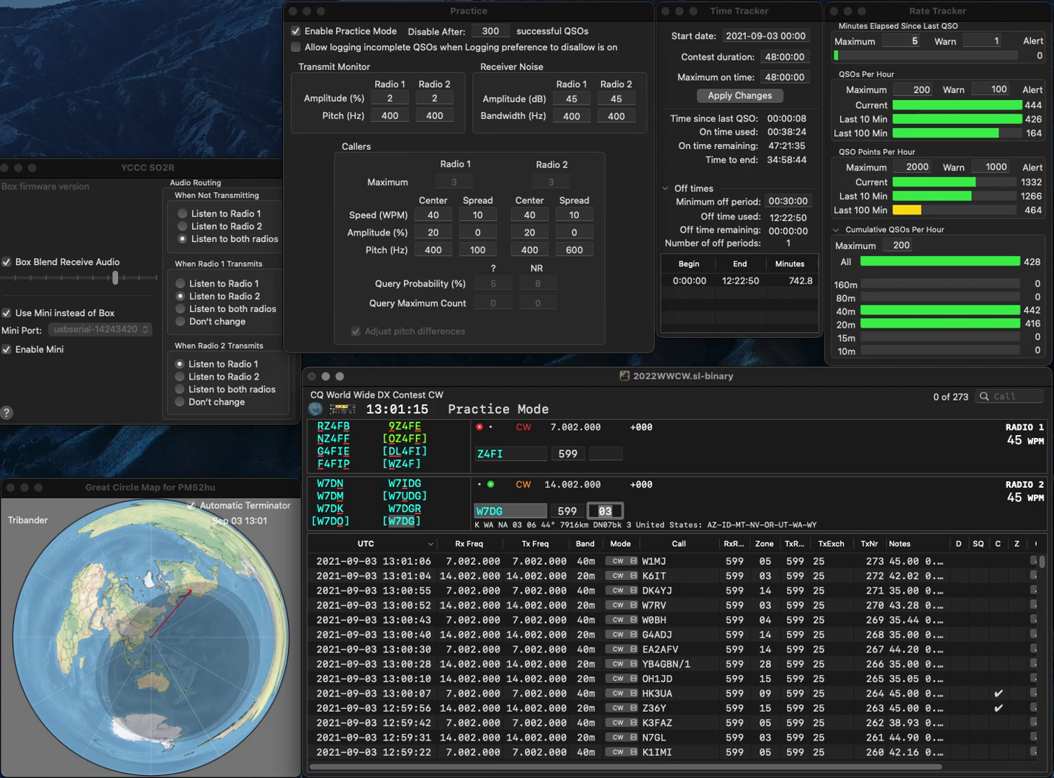
type("O")
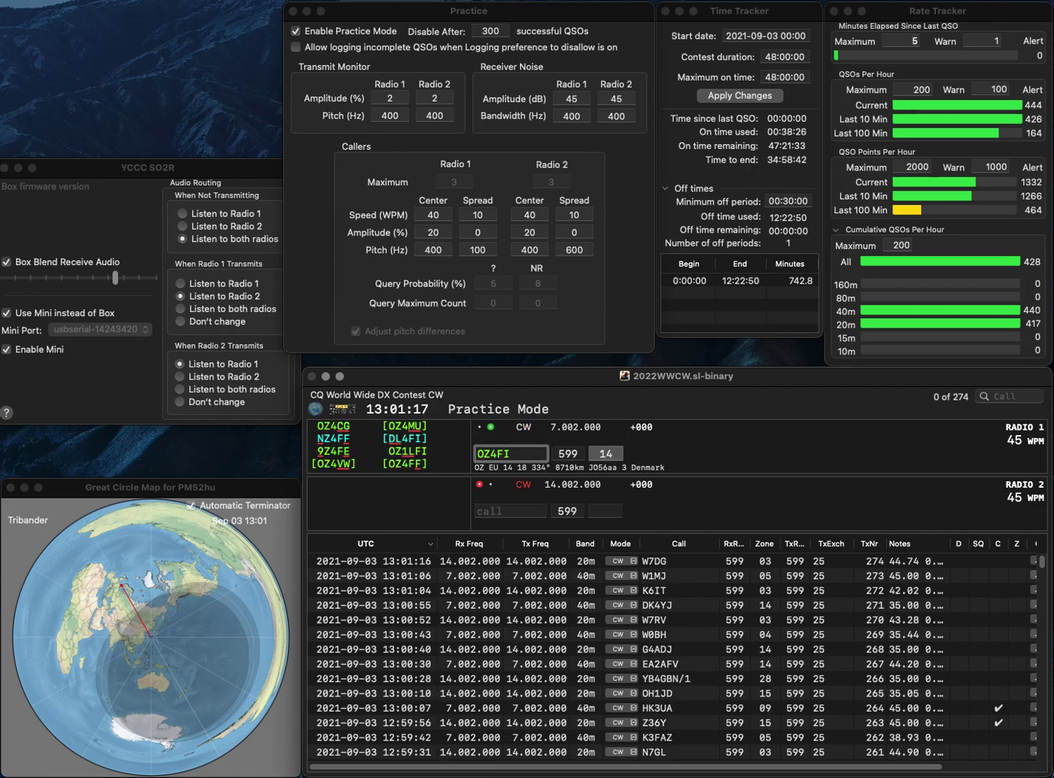
key("BackSpace")
type("4")
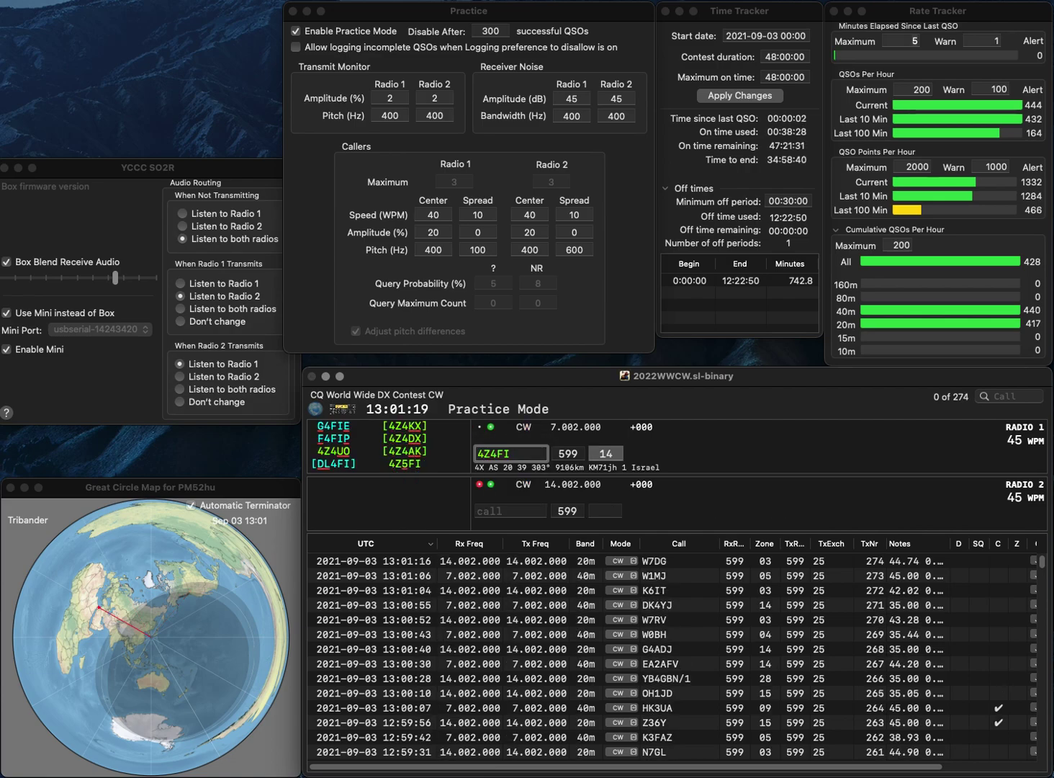
key("Right")
key("Delete")
type("5")
key("Return")
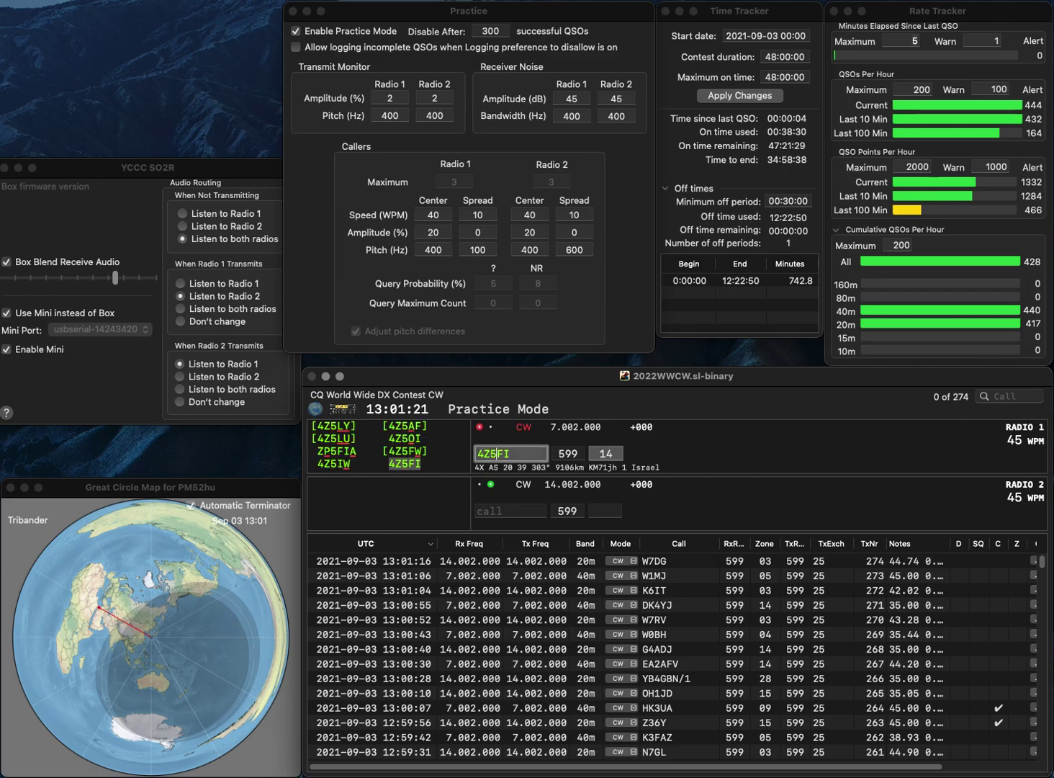
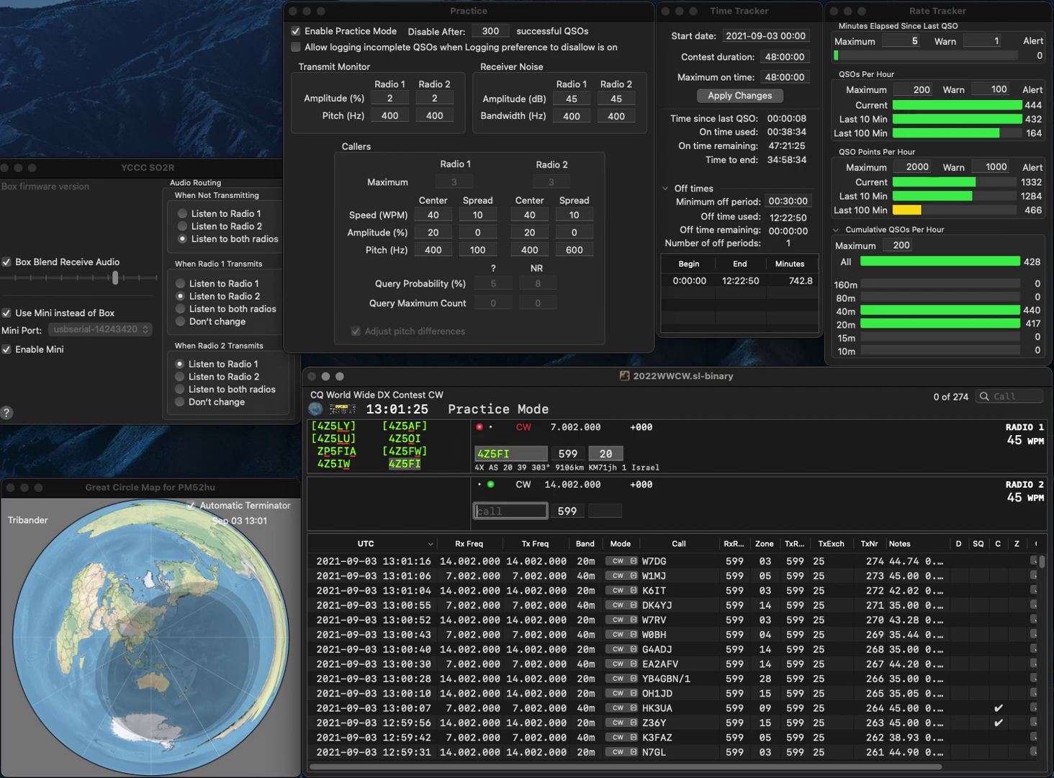
key("Return")
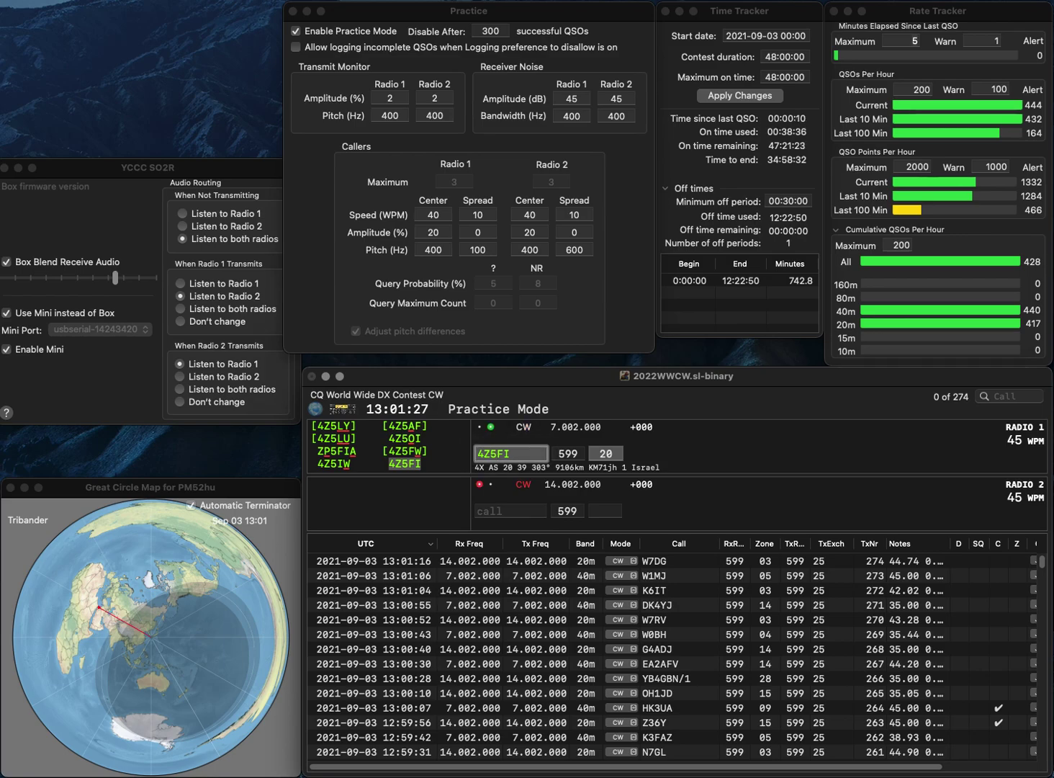
key("Return")
Step: Work N4EL on Radio 2 and KC2ZDC on Radio 1, transmitting each call sign and logging both contacts
type("N4EL")
key("Return")
type("KC2ZDC")
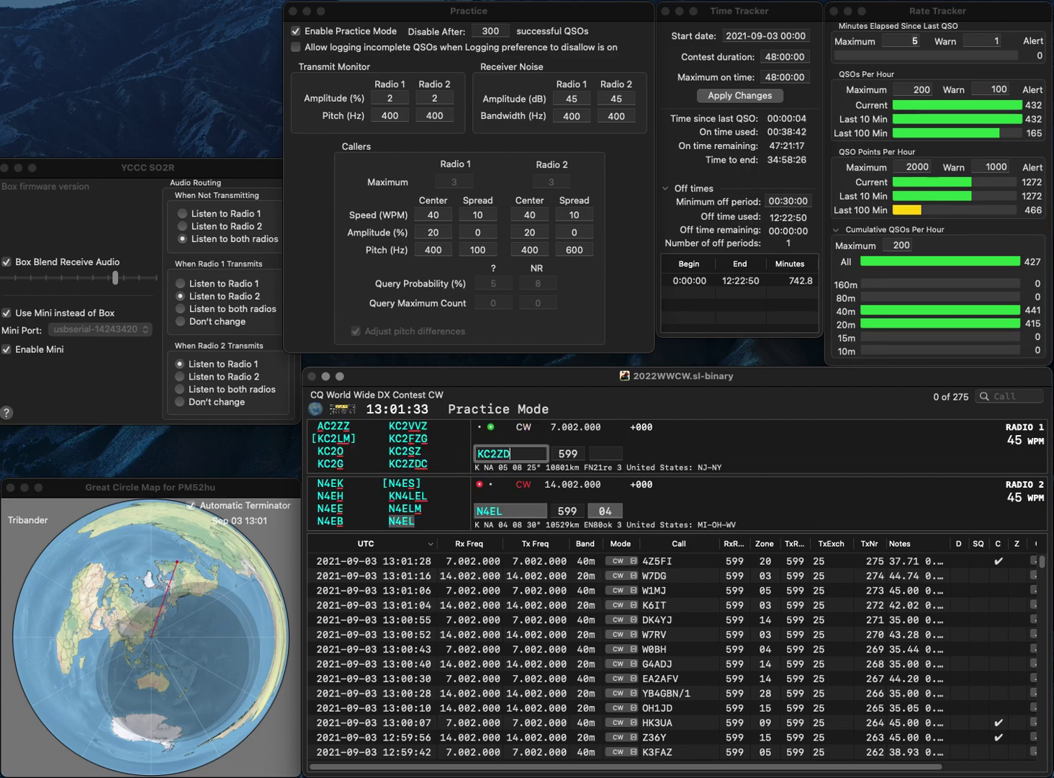
key("Return")
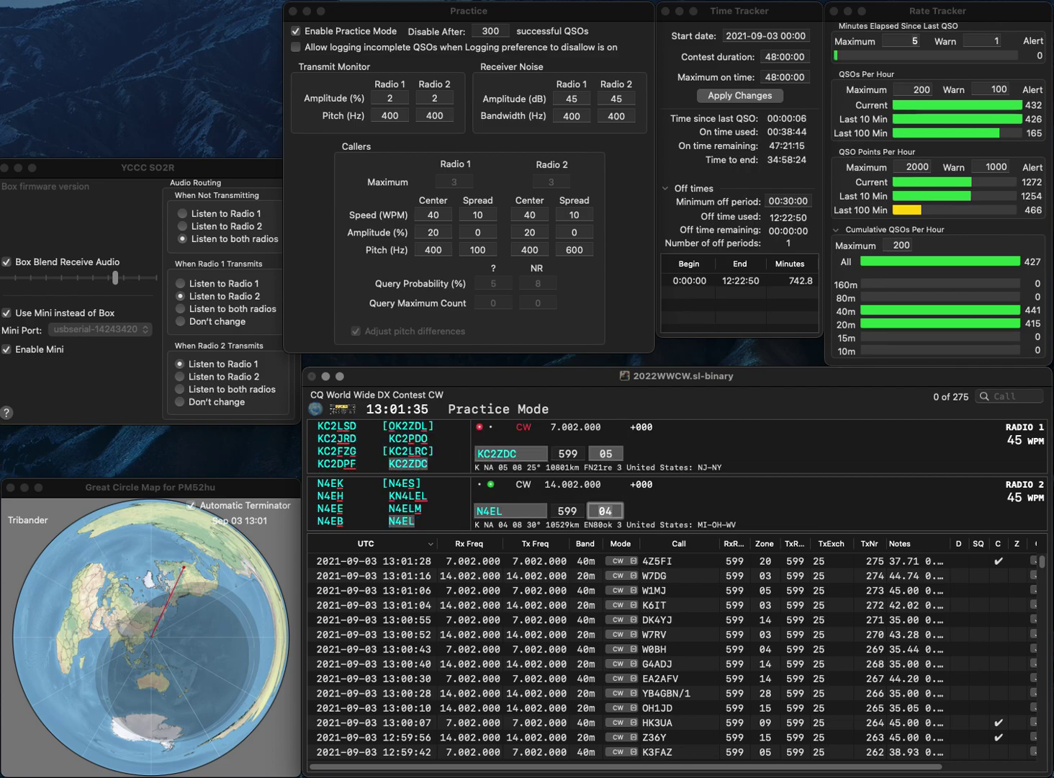
key("Return")
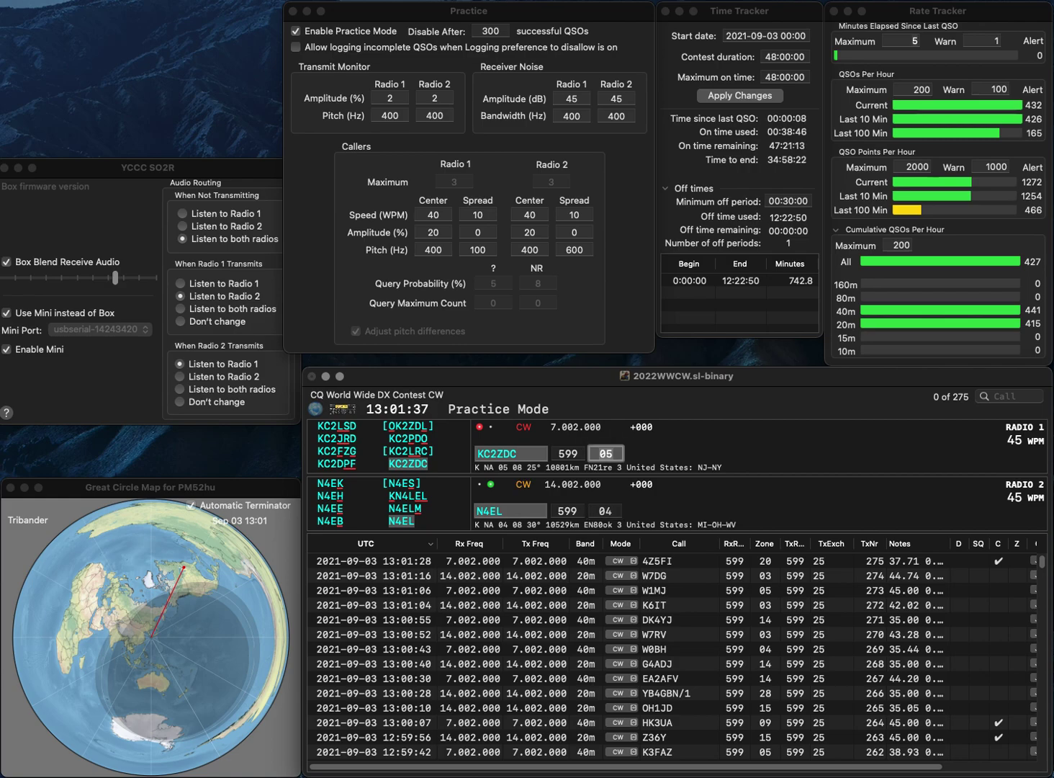
key("Return")
type("G0AJP")
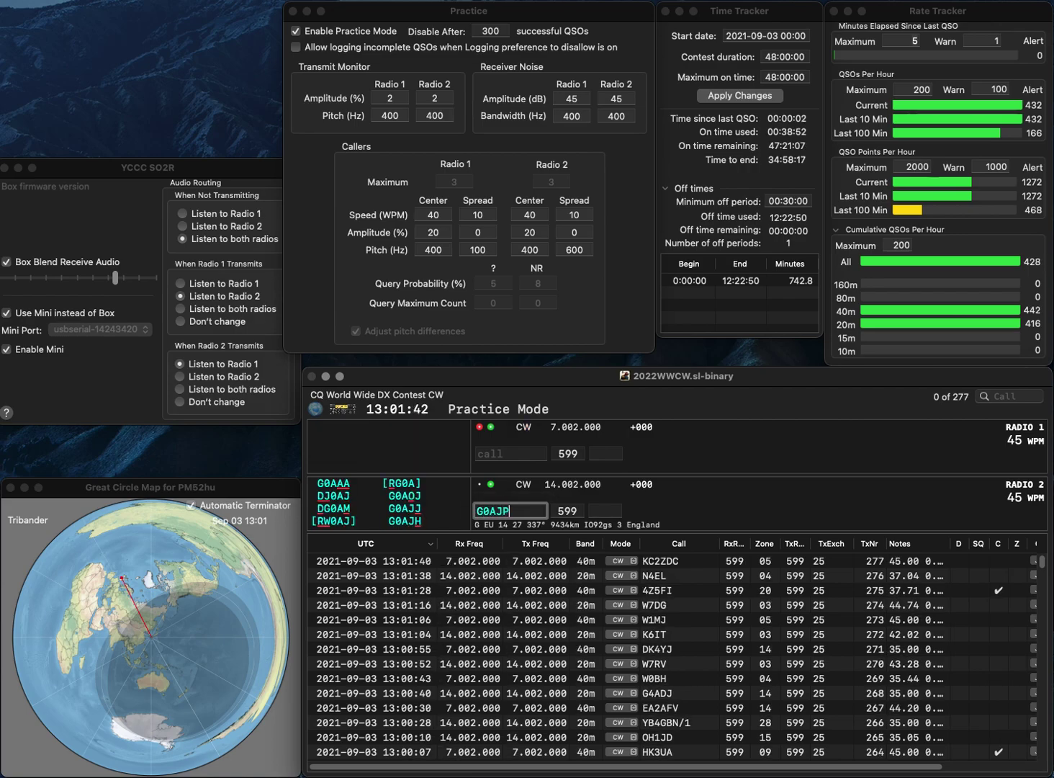
key("Return")
key("Down")
key("BackSpace")
type("J")
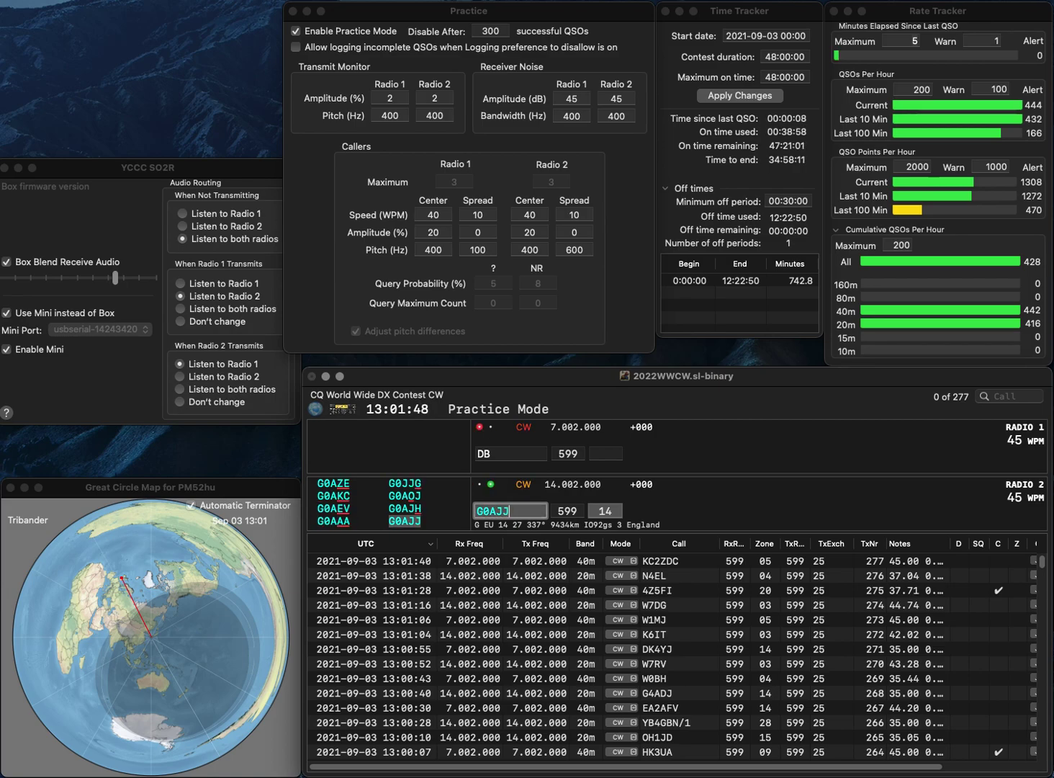
Step: Complete the Radio 1 call sign as K5DB, transmit it, and log G0AJJ on Radio 2 and K5DB on Radio 1
key("Up")
key("Left")
key("Left")
type("K5")
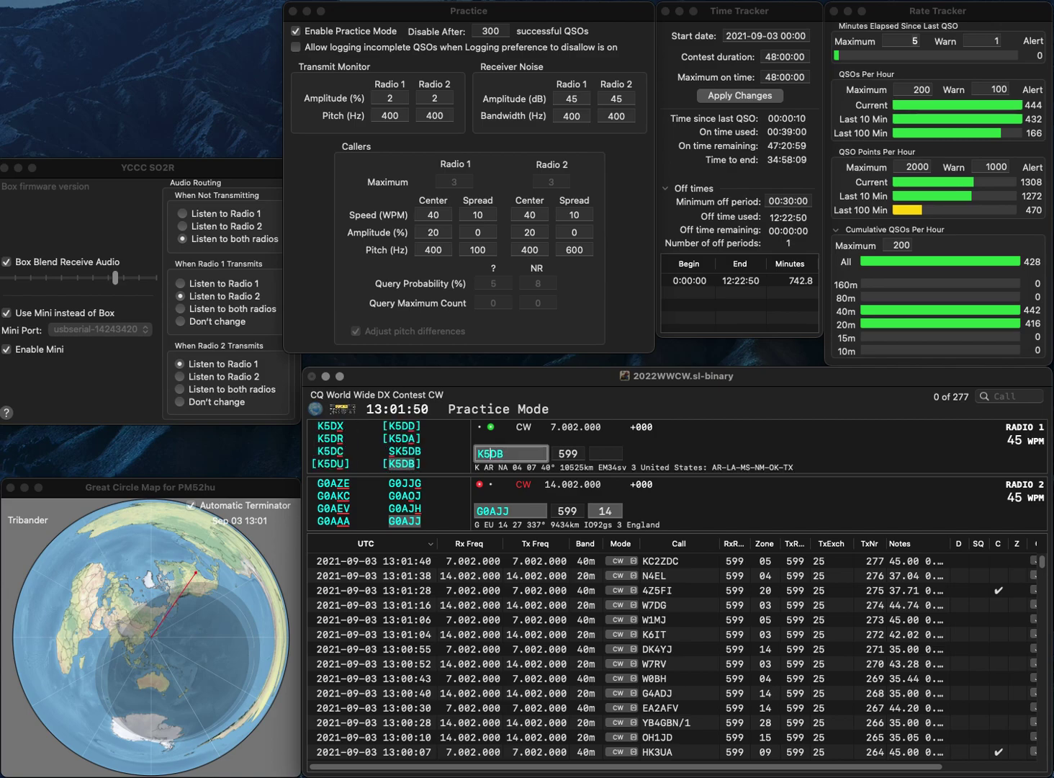
key("Return")
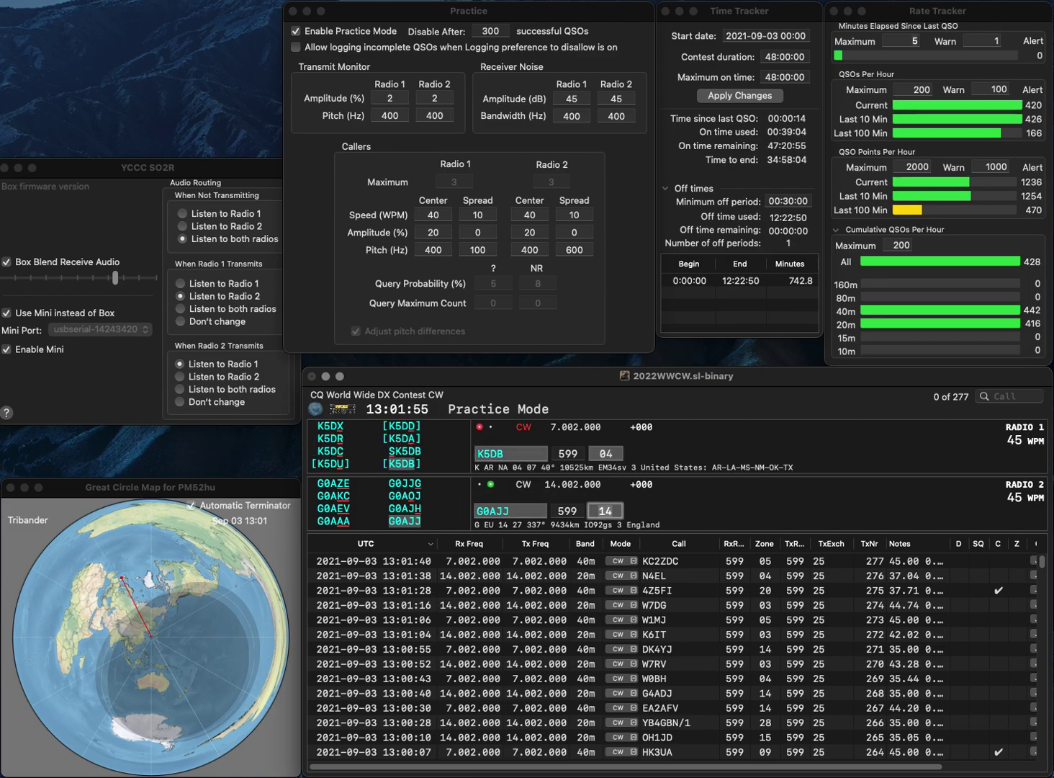
key("Return")
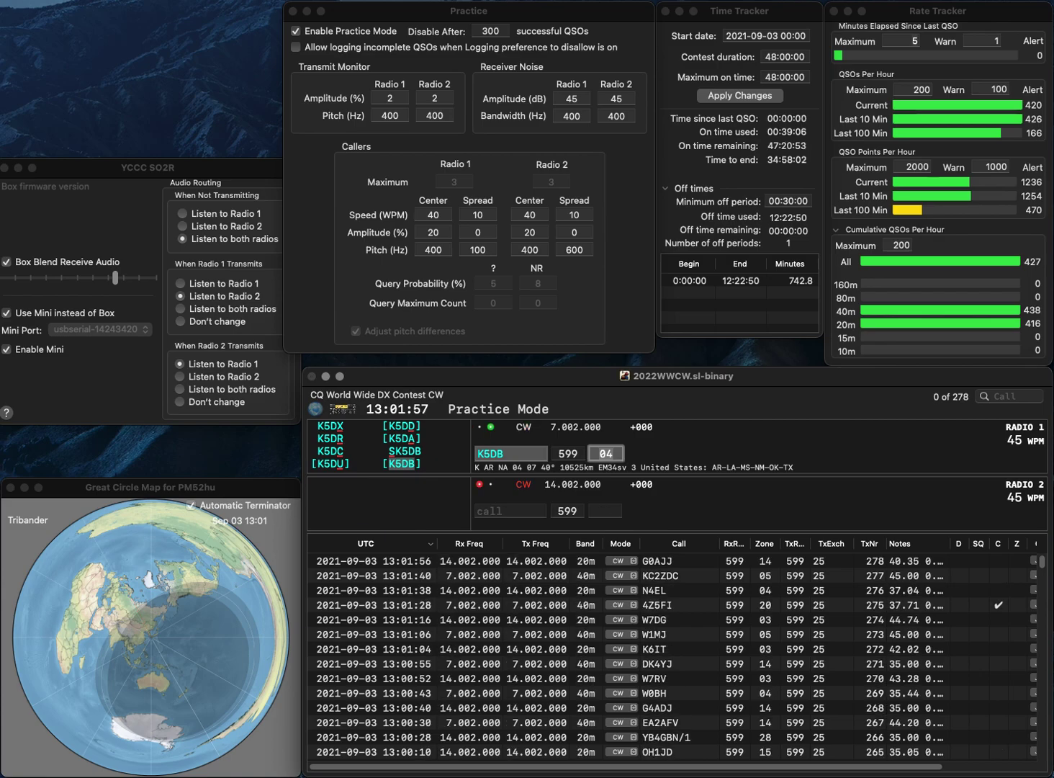
key("Return")
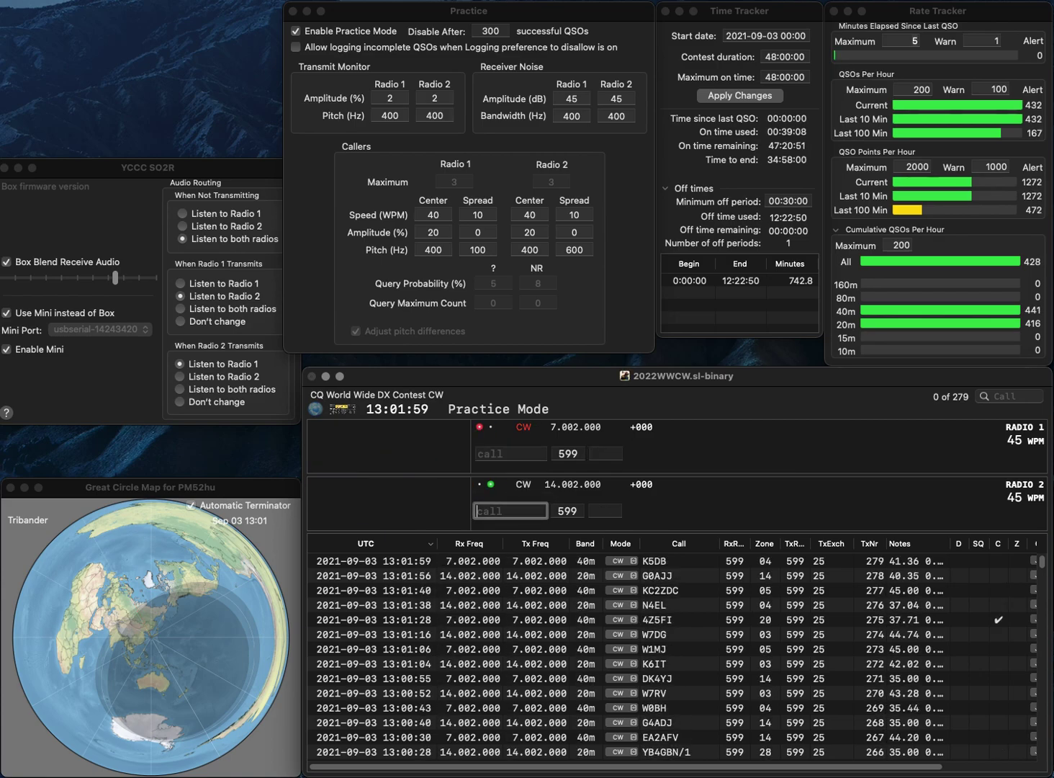
Step: Transmit PA3MET on Radio 2 and K9LOT on Radio 1, and log the PA3MET contact
type("PA3MET")
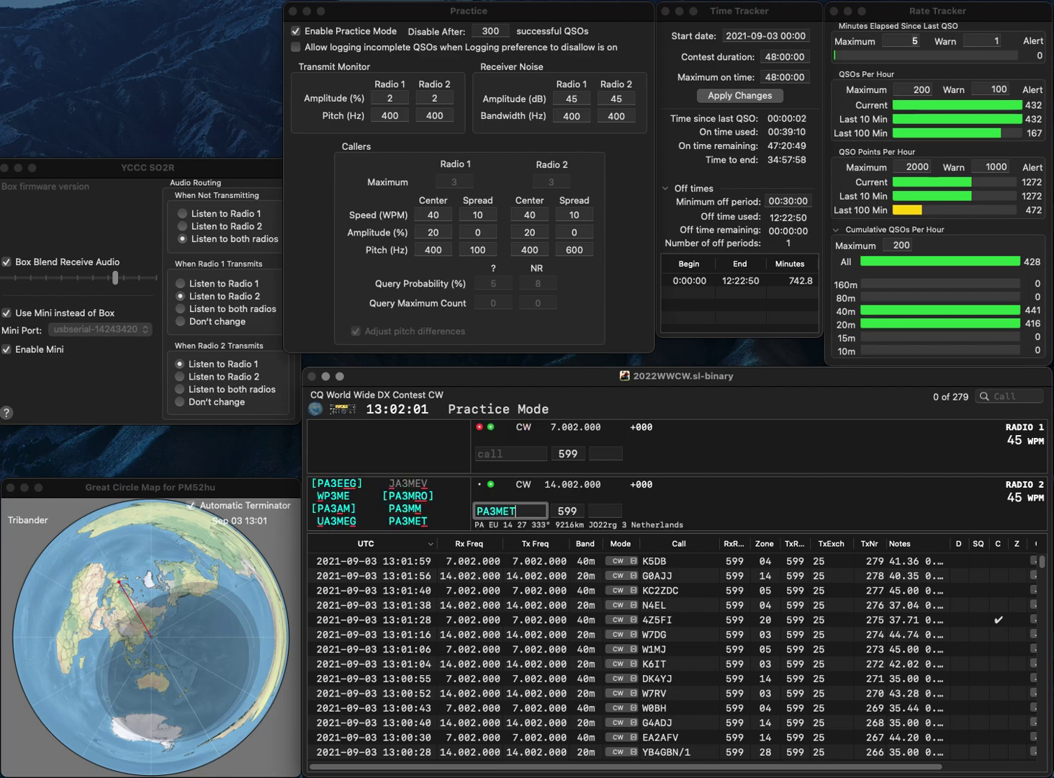
key("Return")
type("K0LOT")
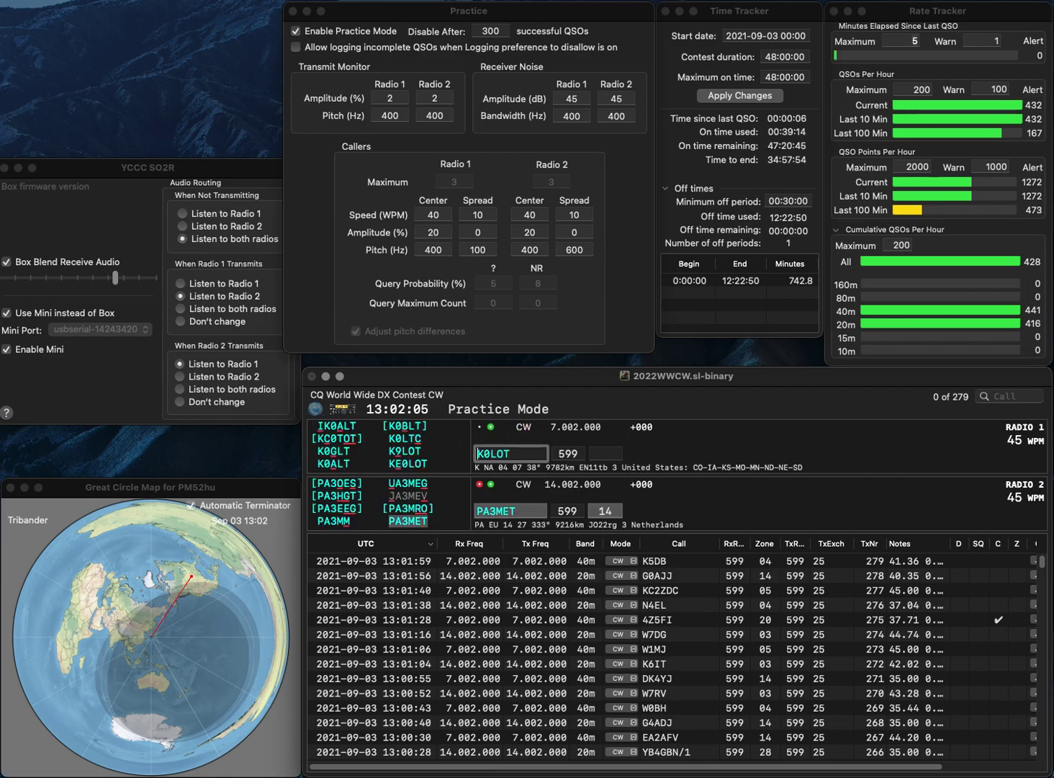
type("9")
key("Return")
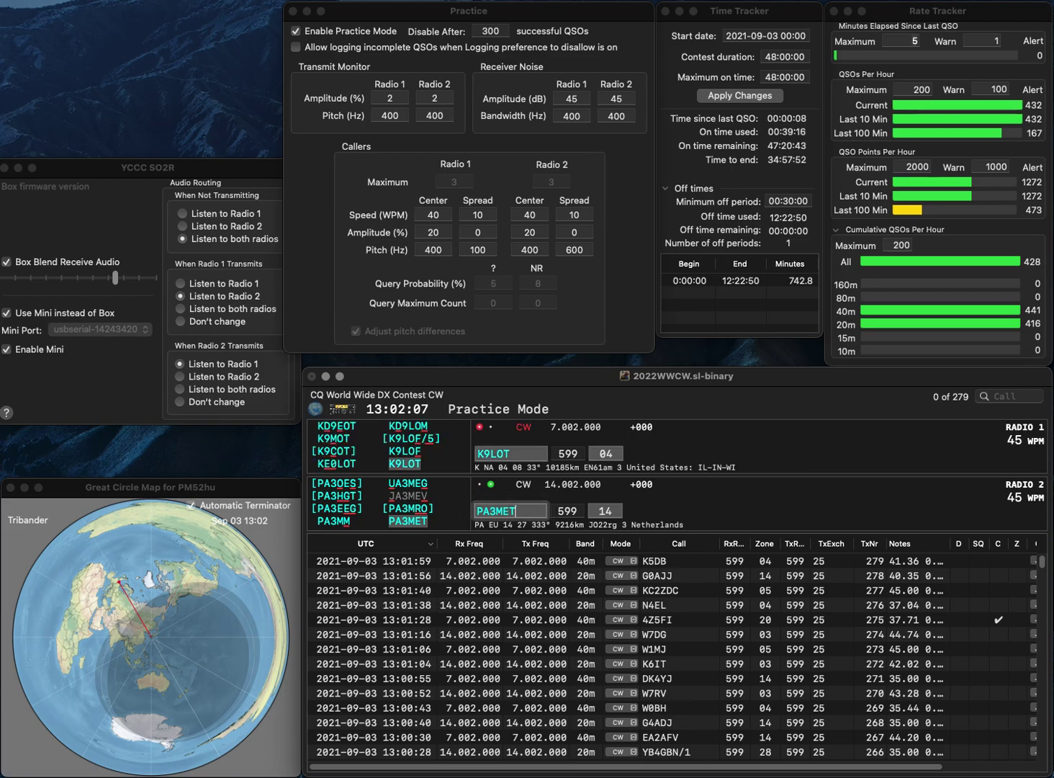
key("Return")
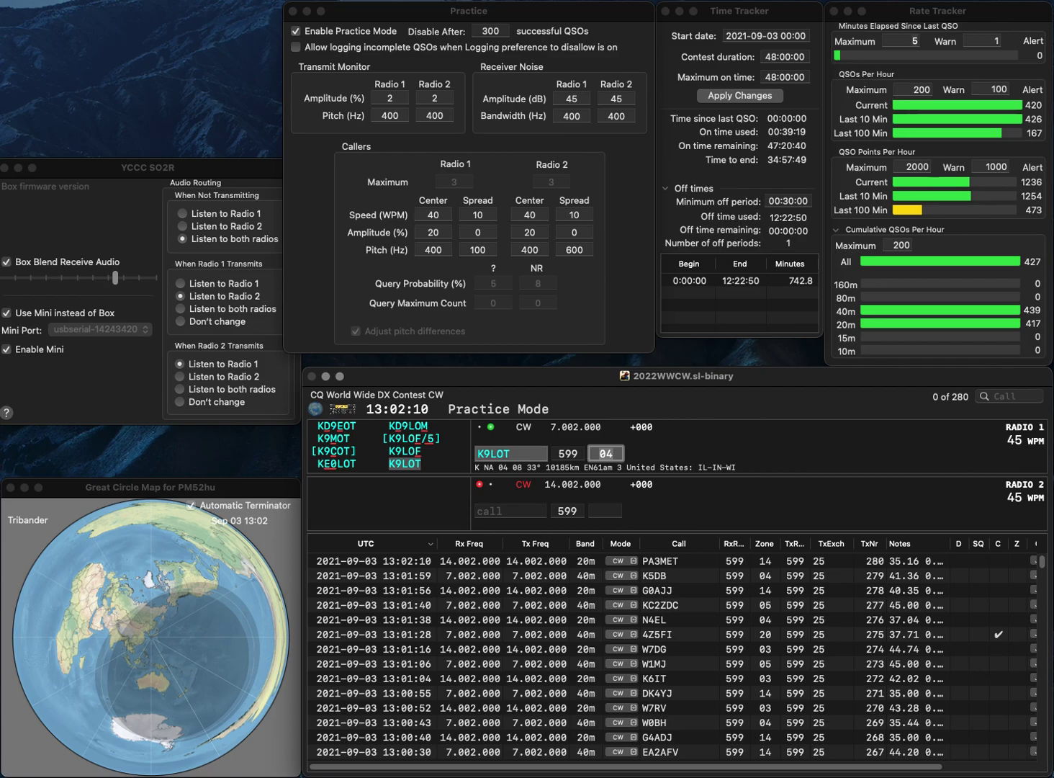
Step: Change the Radio 1 call sign to K0ROT and transmit it to the caller
left_click(490, 453)
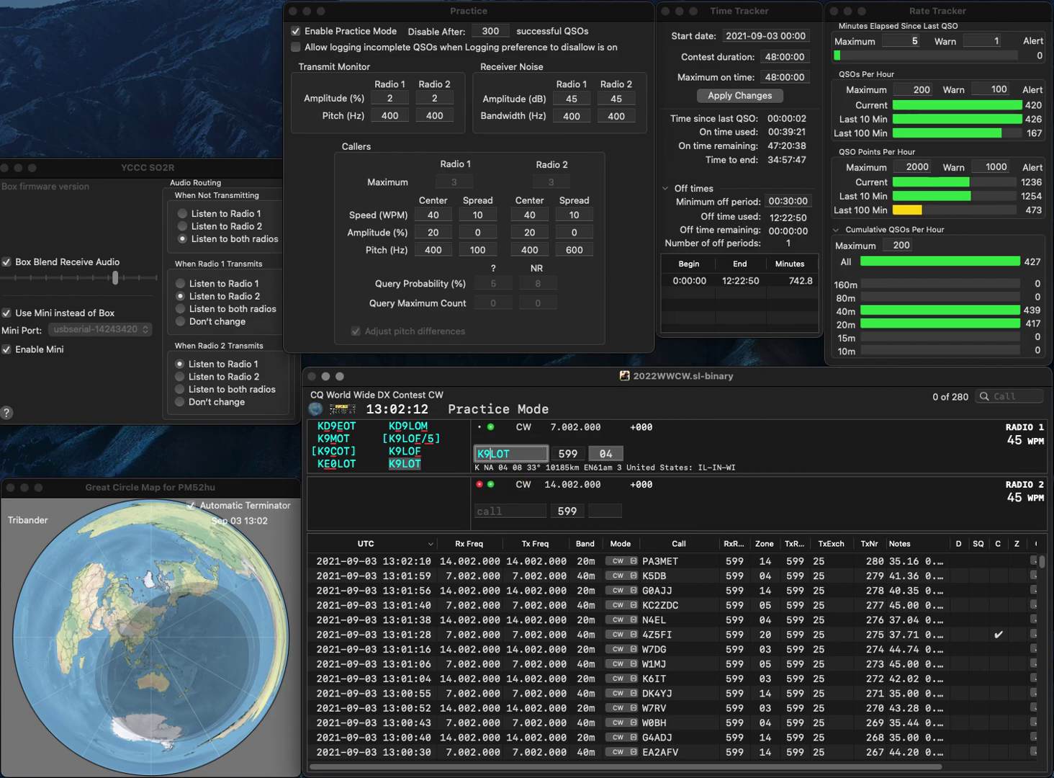
key("Delete")
key("BackSpace")
type("0R")
key("Return")
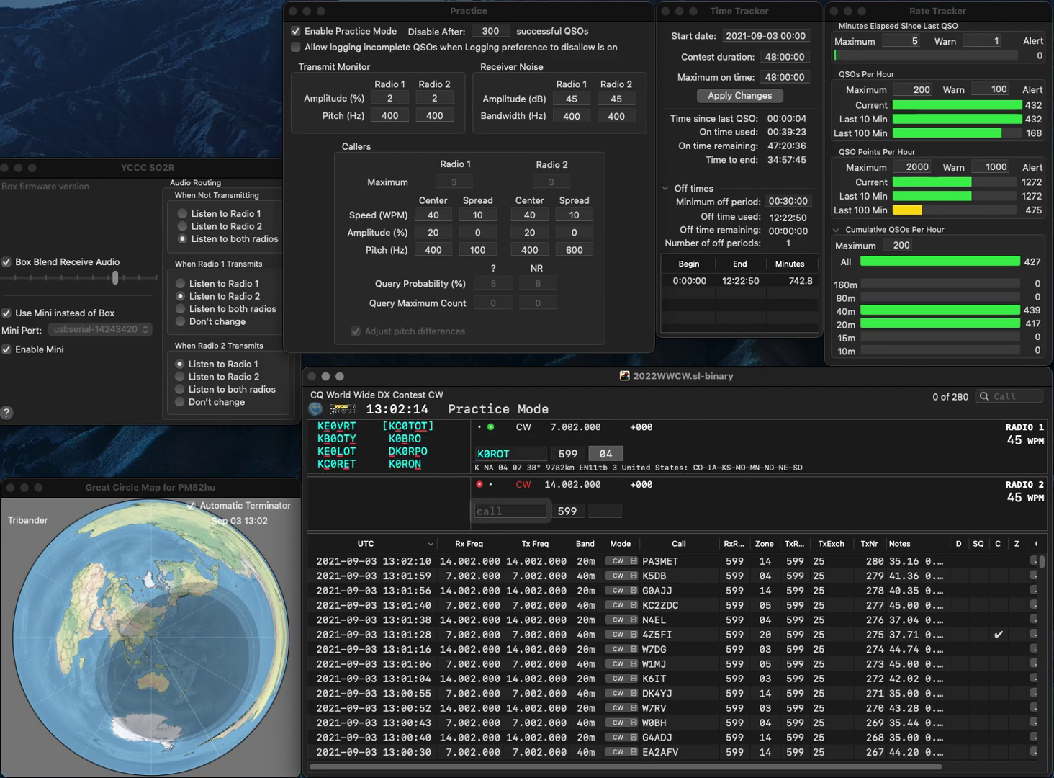
Step: Copy the Radio 2 caller as EA2AZ, fixing the entry as needed, and transmit the call sign
type("WEA")
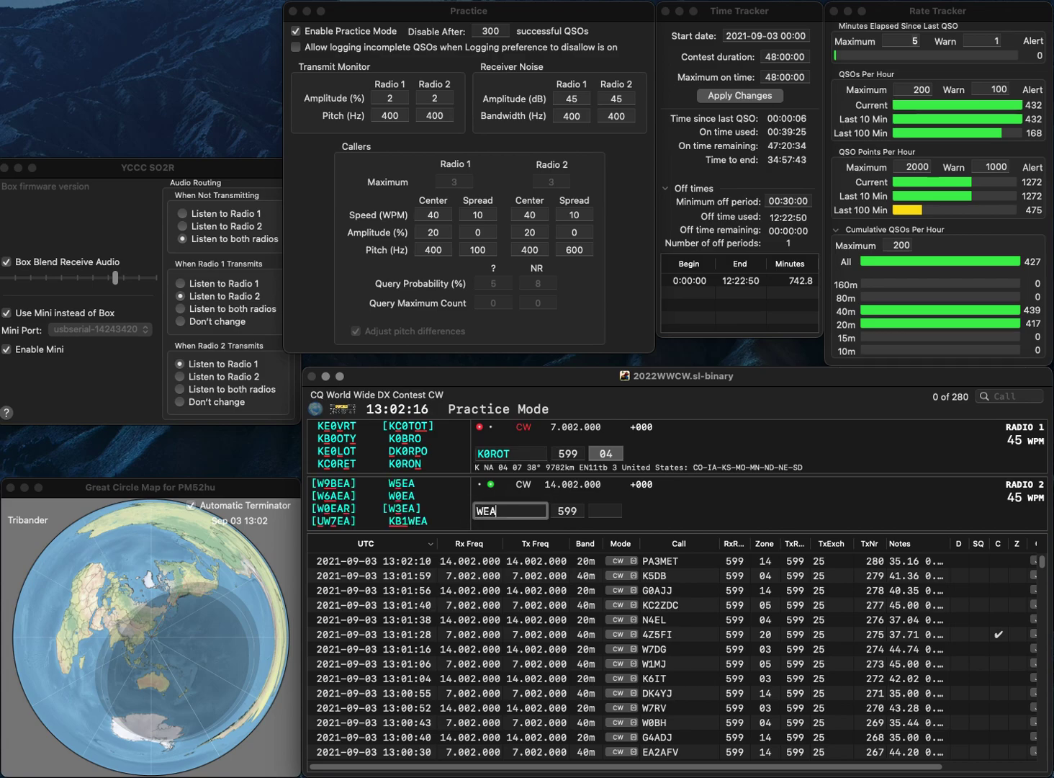
type("3AZ")
key("Delete")
key("Delete")
type("2")
key("Return")
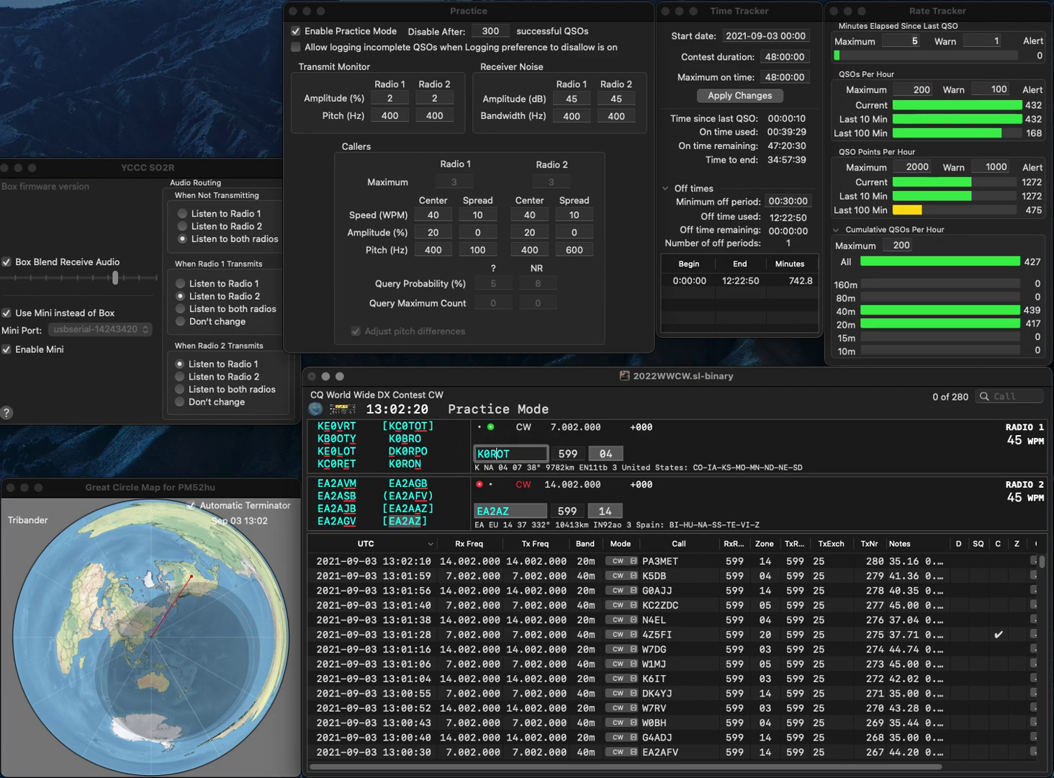
key("BackSpace")
type("L")
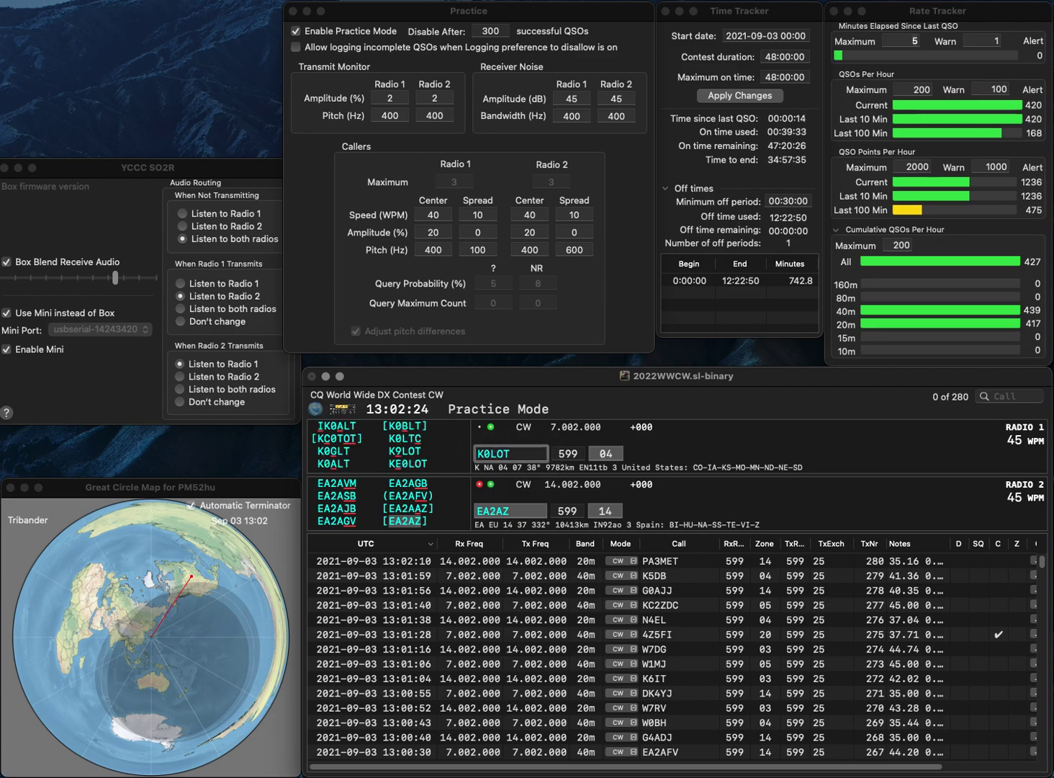
key("Return")
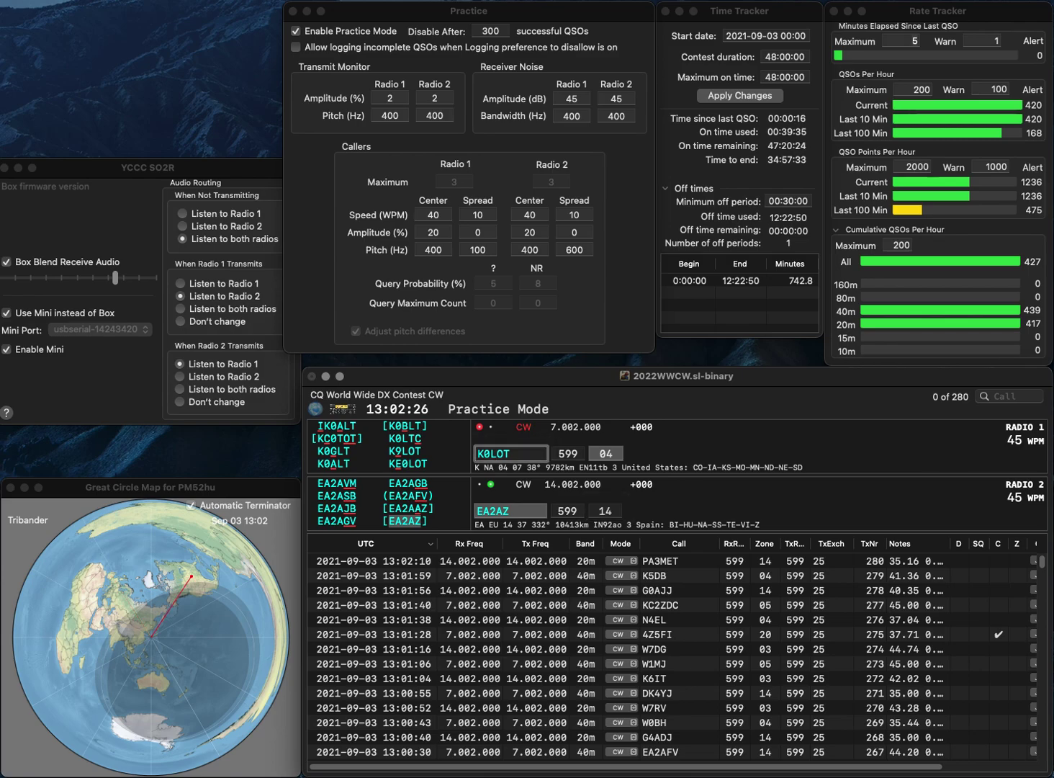
key("Return")
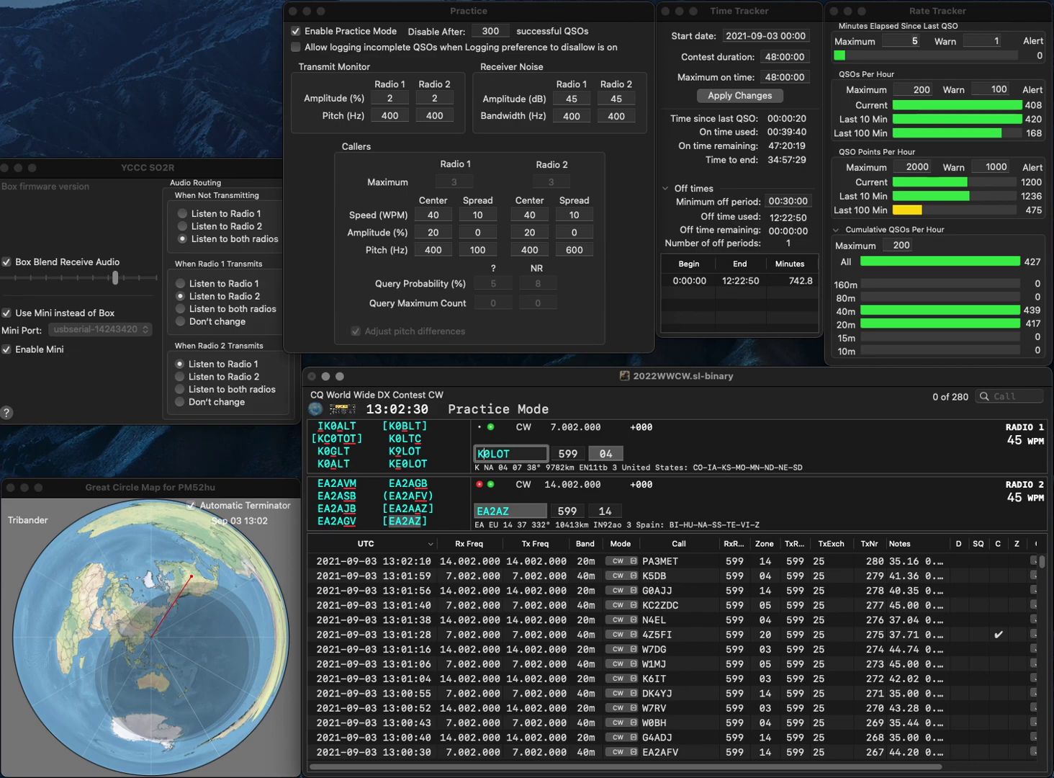
key("Return")
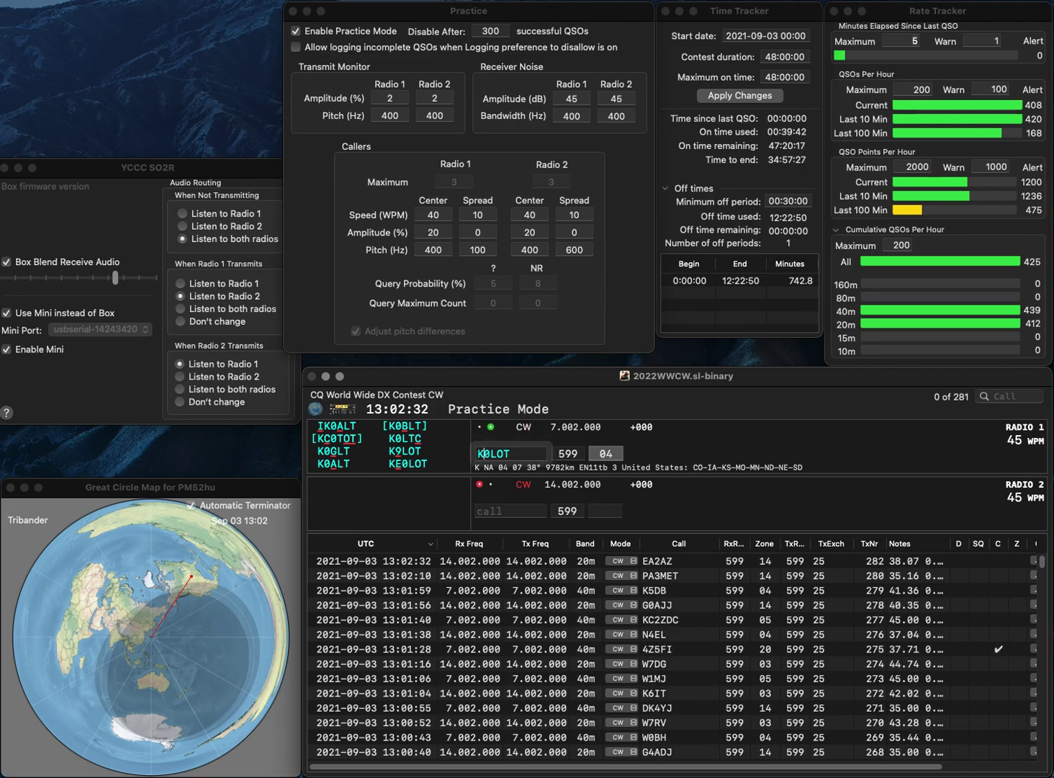
Step: Correct the Radio 1 call sign to KE0LOT, transmit it and log the contact, transmitting PN4BSS on Radio 2 in between
type("E")
key("Return")
type("PN4BSS")
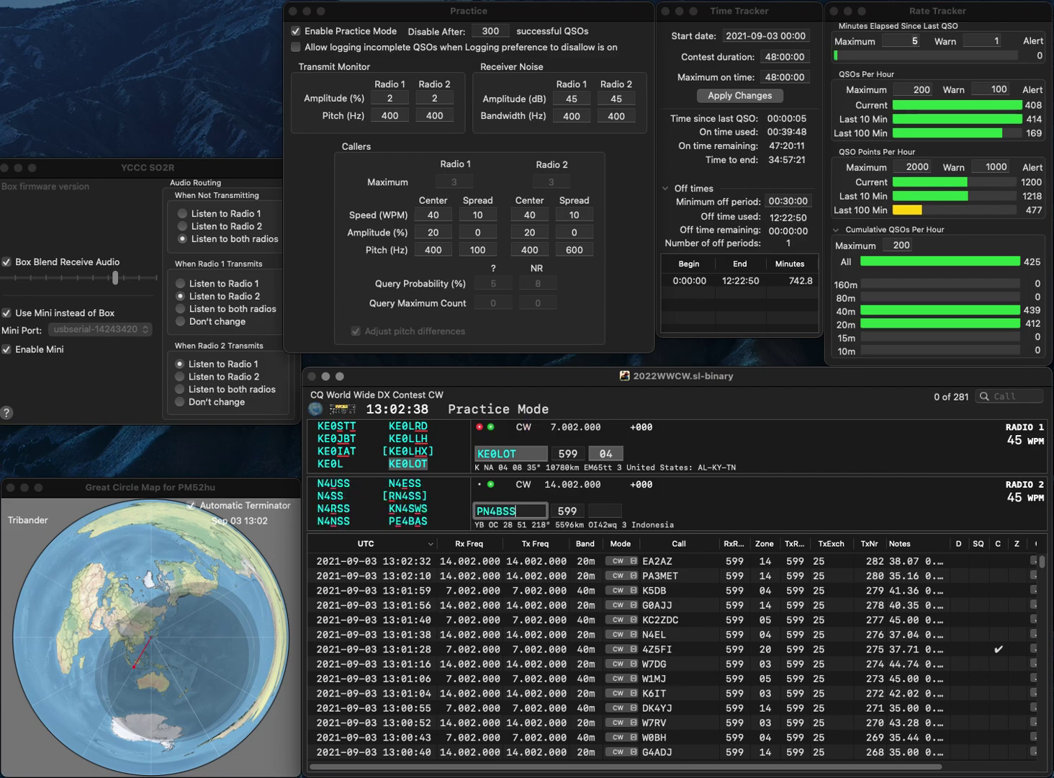
key("Return")
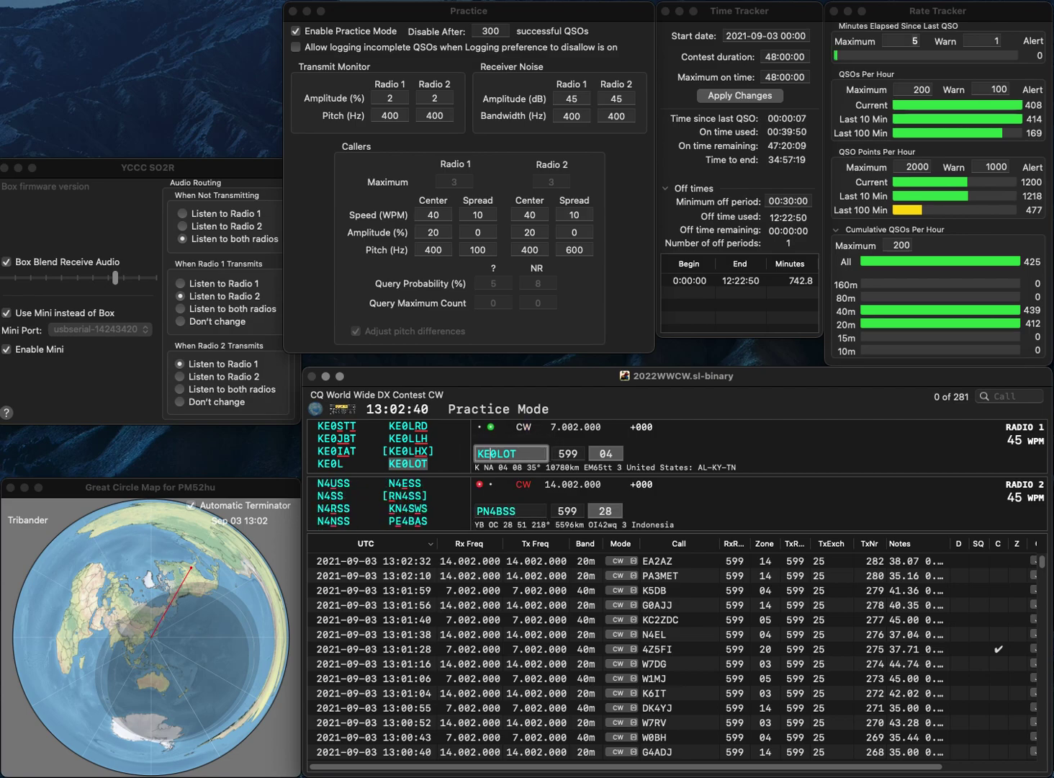
key("Return")
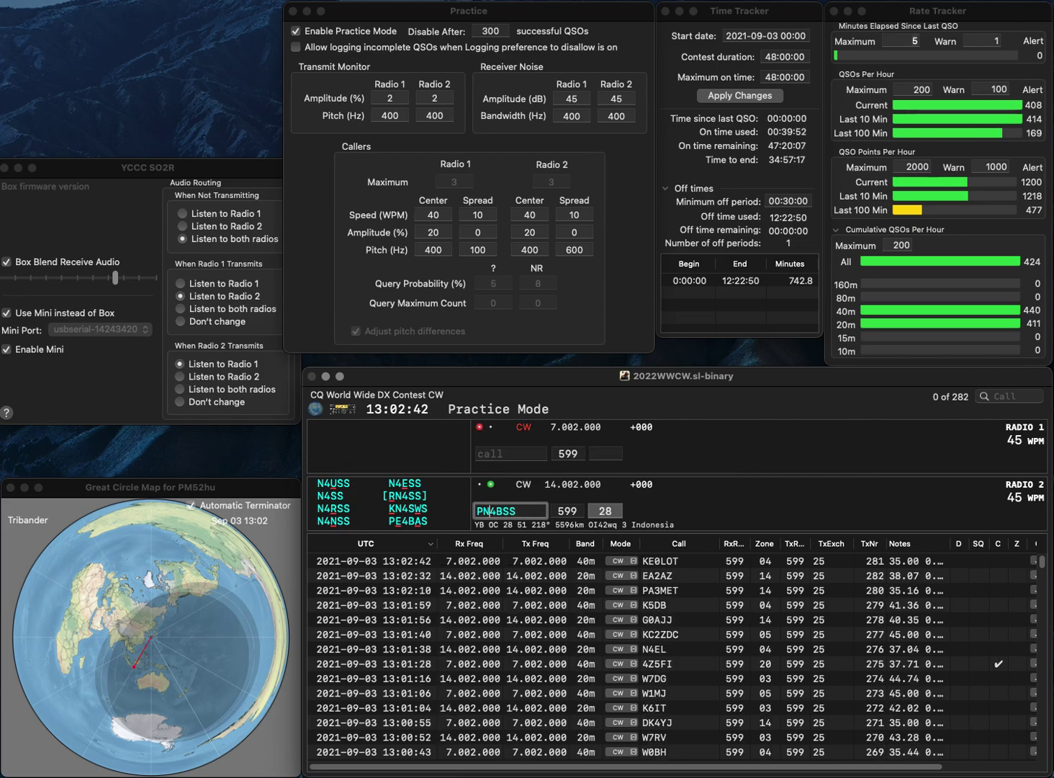
key("Left")
key("BackSpace")
key("Delete")
key("BackSpace")
type("3B")
key("Up")
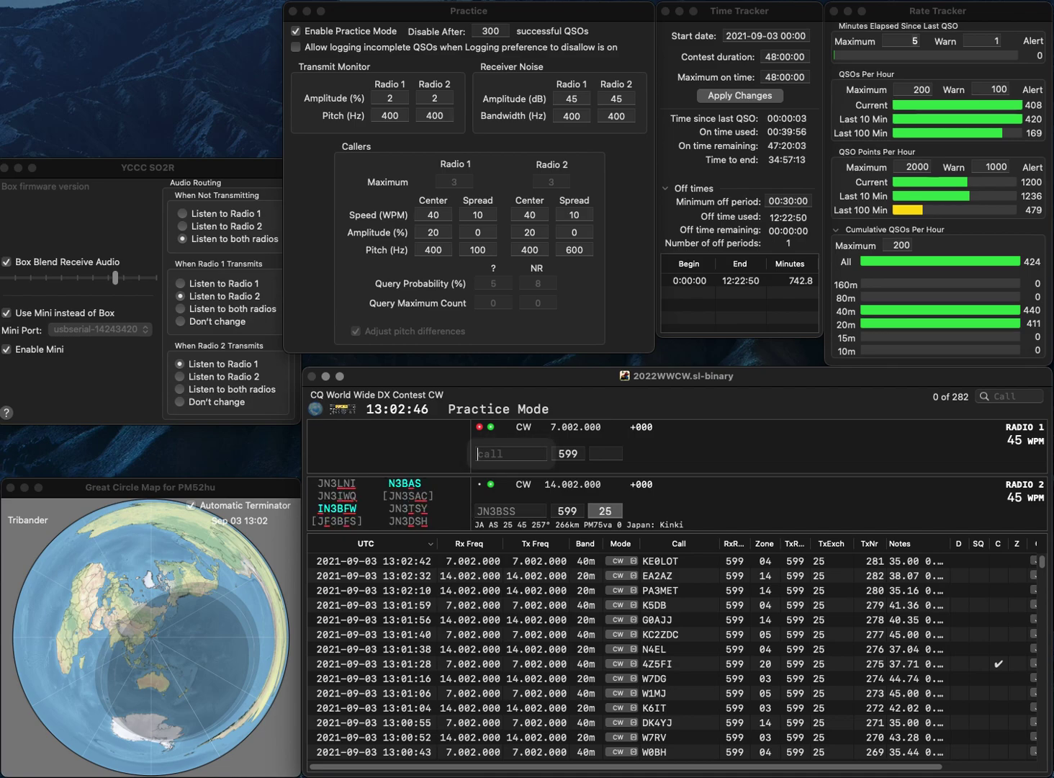
left_click(504, 510)
key("BackSpace")
type("D")
key("Return")
key("Right")
key("Delete")
type("H")
key("Up")
type("N")
key("Return")
key("Down")
key("Tab")
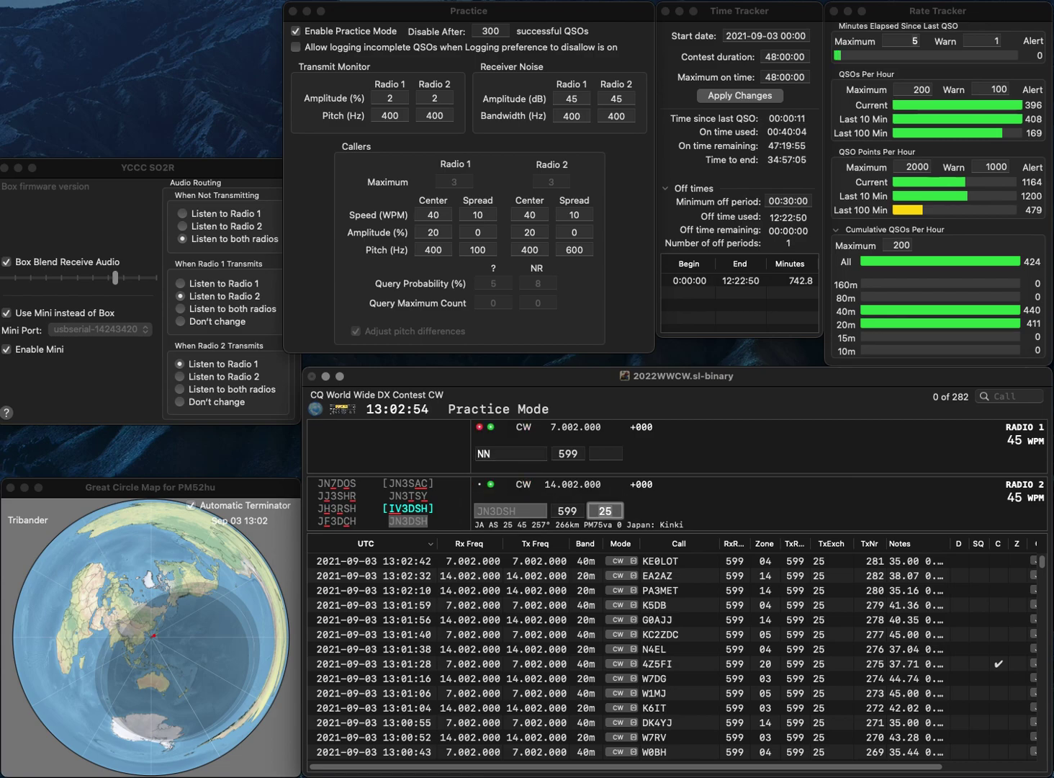
key("Return")
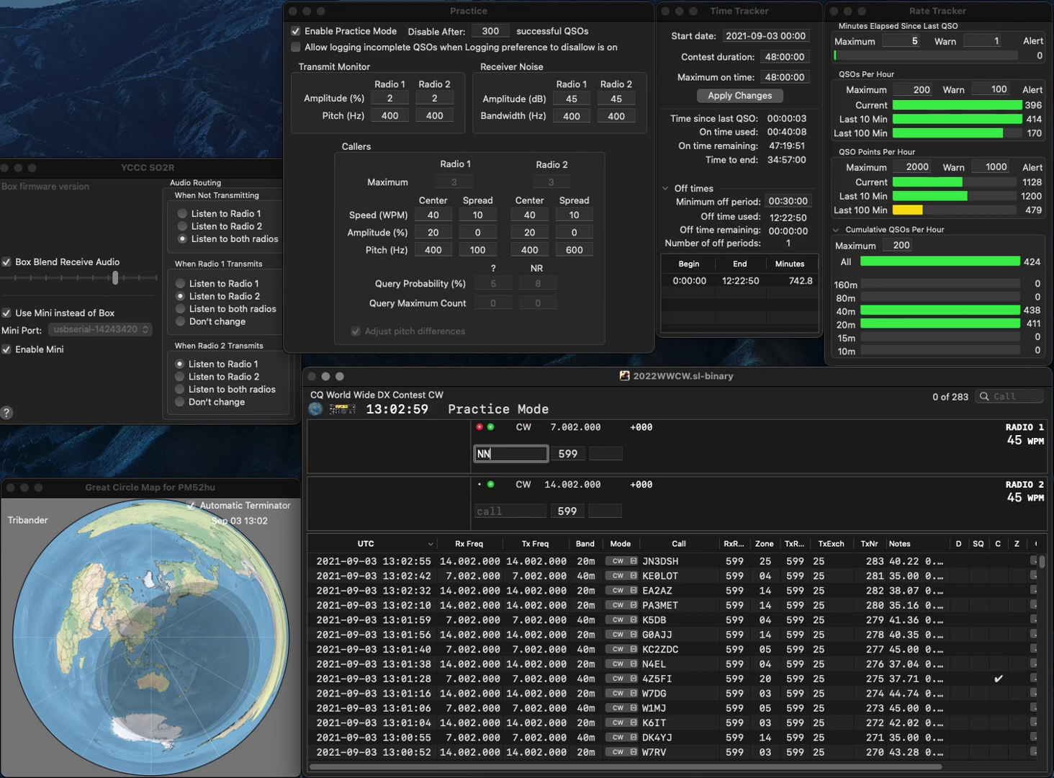
Step: Transmit the partial call NDDFH on Radio 1 and the call sign W7UB on Radio 2
type("NDDFH")
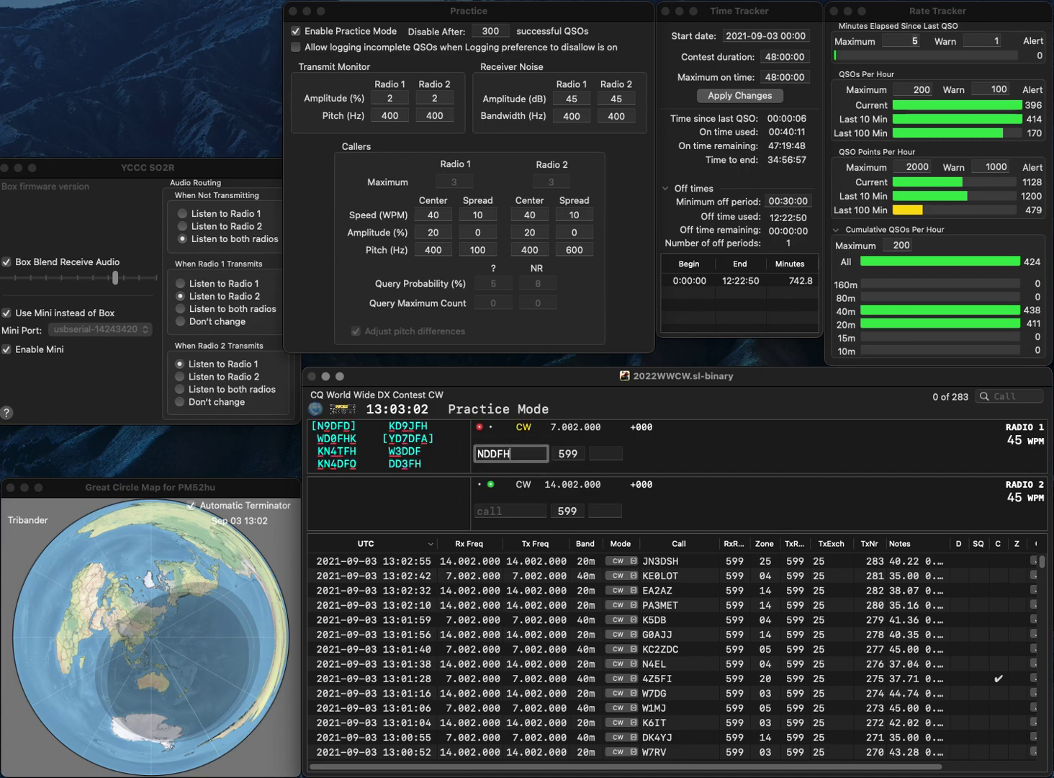
key("Return")
type("W7UB")
key("Return")
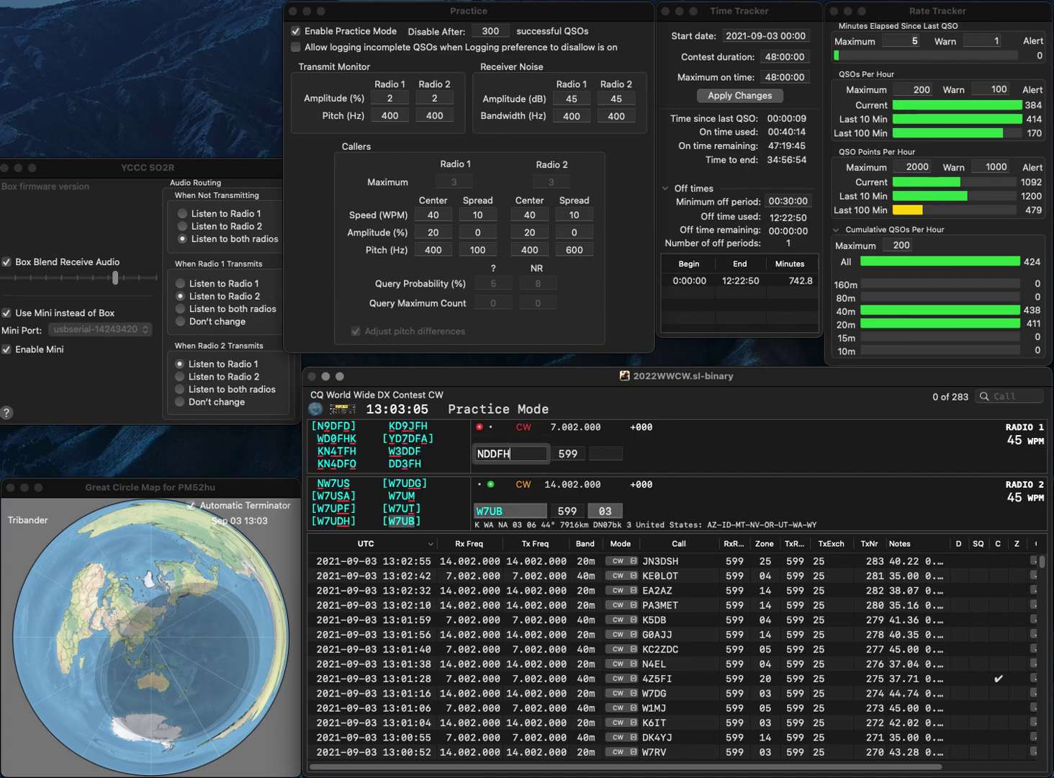
Step: Clear the Radio 1 entry, re-enter the partial call as DBFH and transmit it, and log the W7UB contact on Radio 2
key("alt+w")
type("DG")
key("BackSpace")
type("BFH")
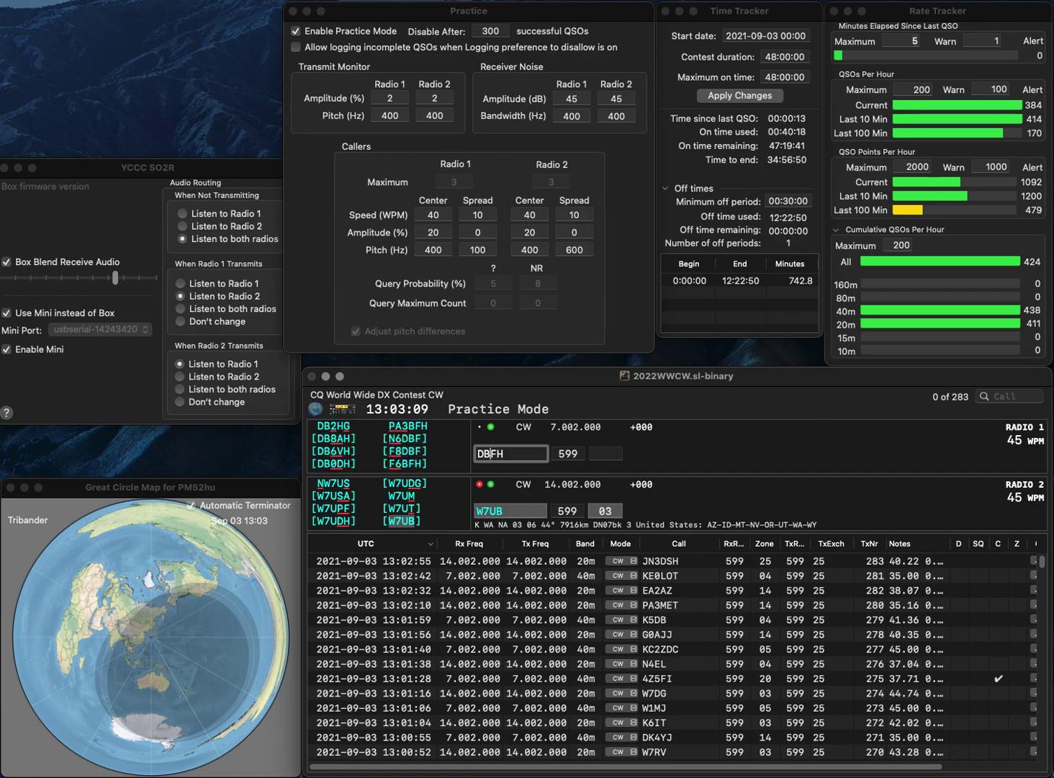
key("Left")
key("Left")
key("Return")
key("Down")
key("Return")
key("Up")
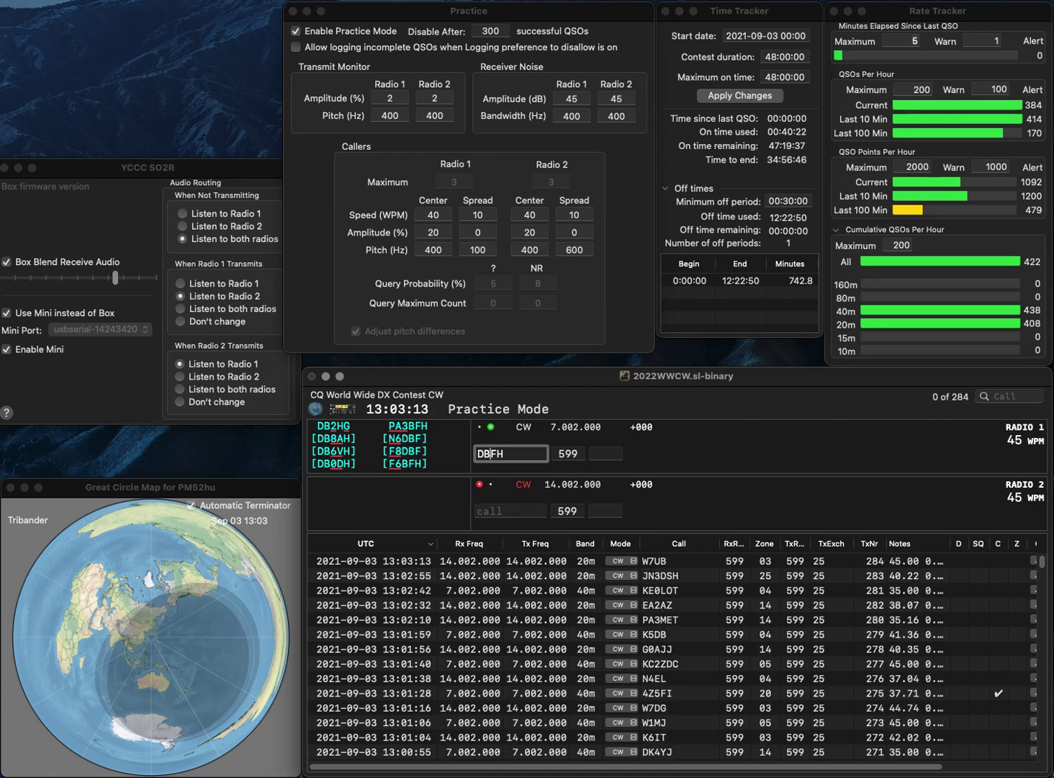
type("3")
key("Right")
key("Right")
key("BackSpace")
type("S")
key("Return")
type("KF5")
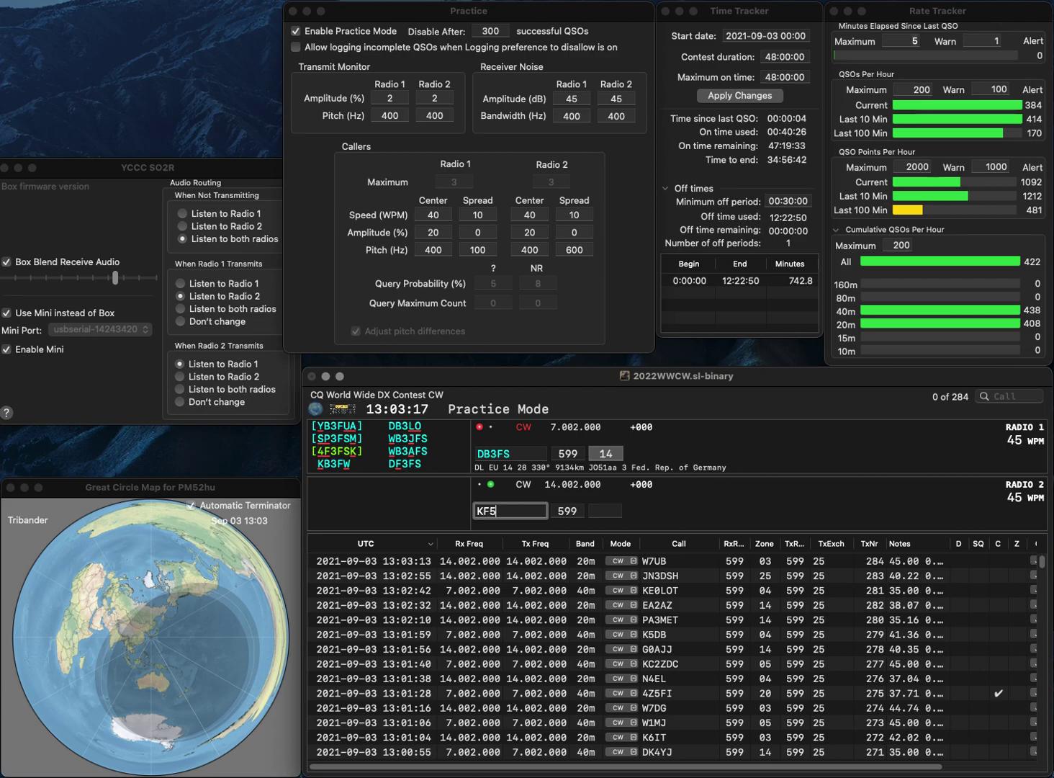
type("JFX")
key("Return")
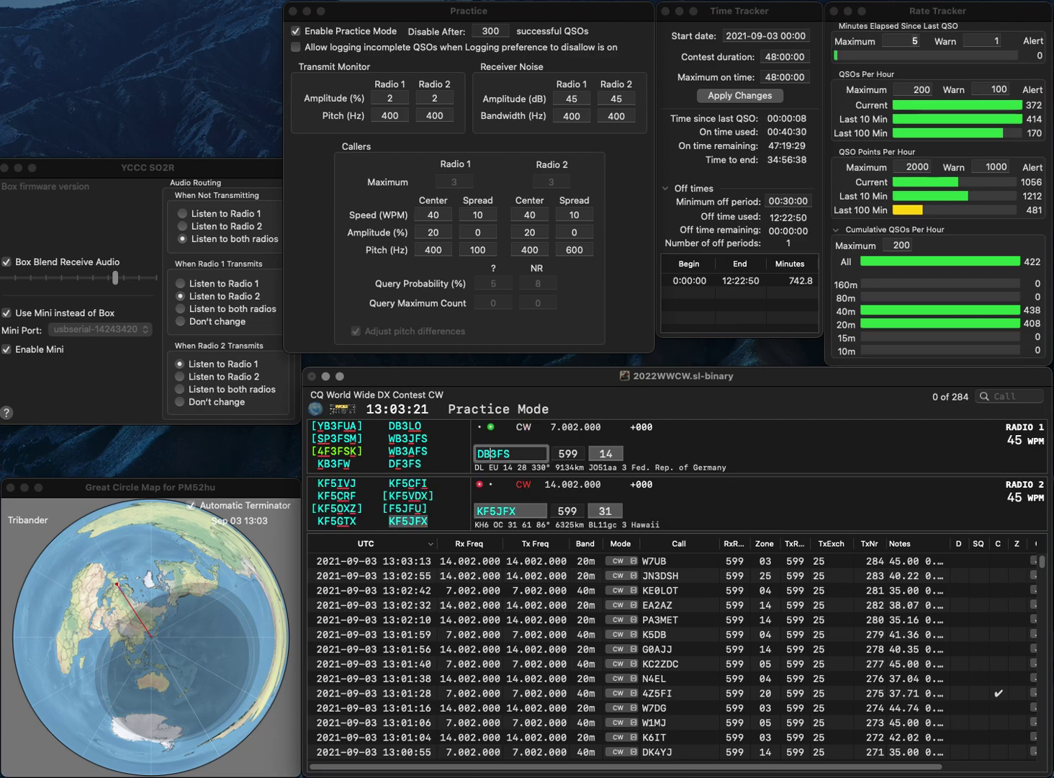
key("Delete")
key("BackSpace")
type("FH")
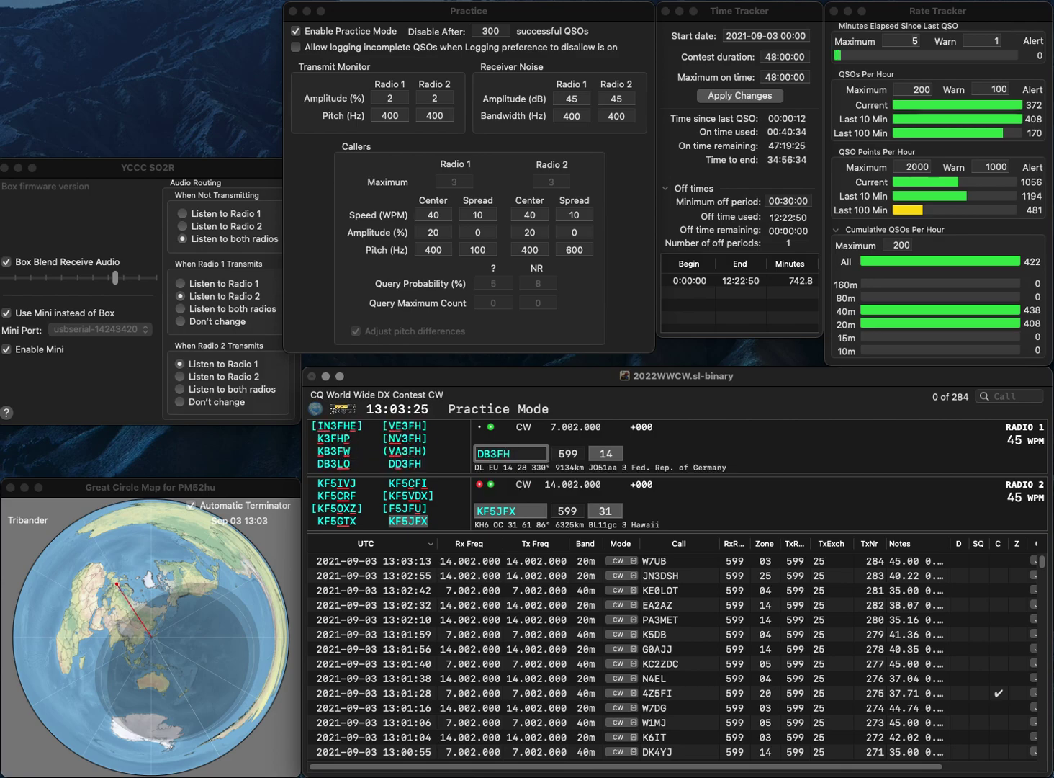
key("BackSpace")
type("D")
key("Return")
key("Return")
key("Return")
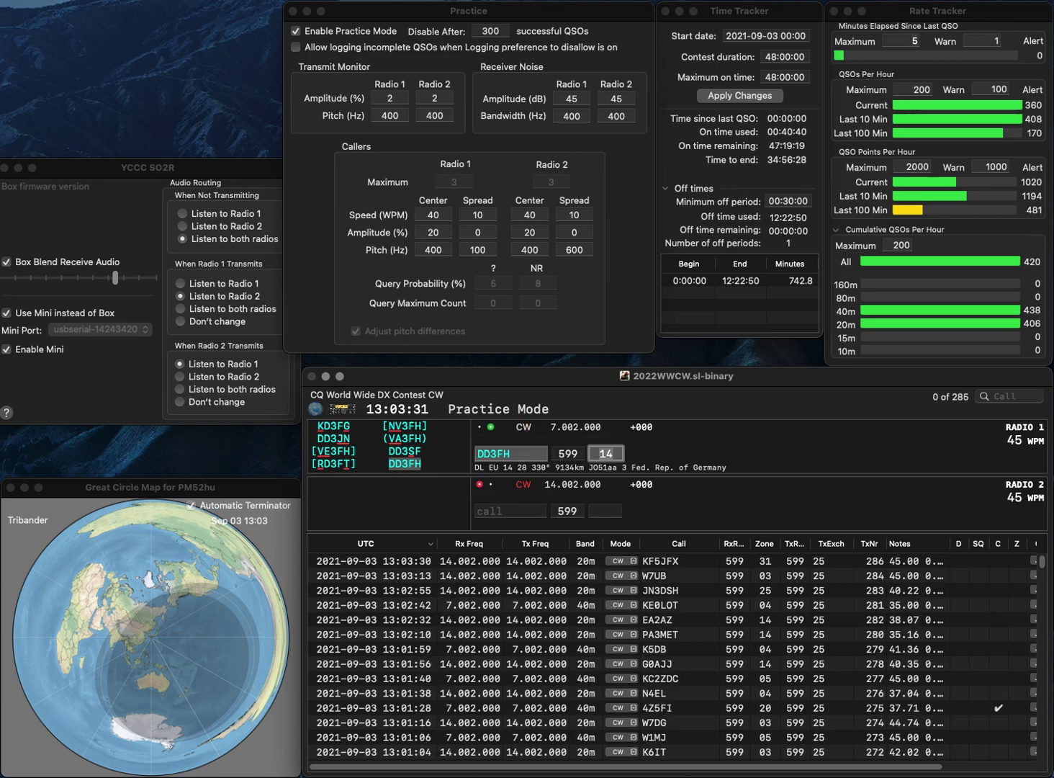
key("Return")
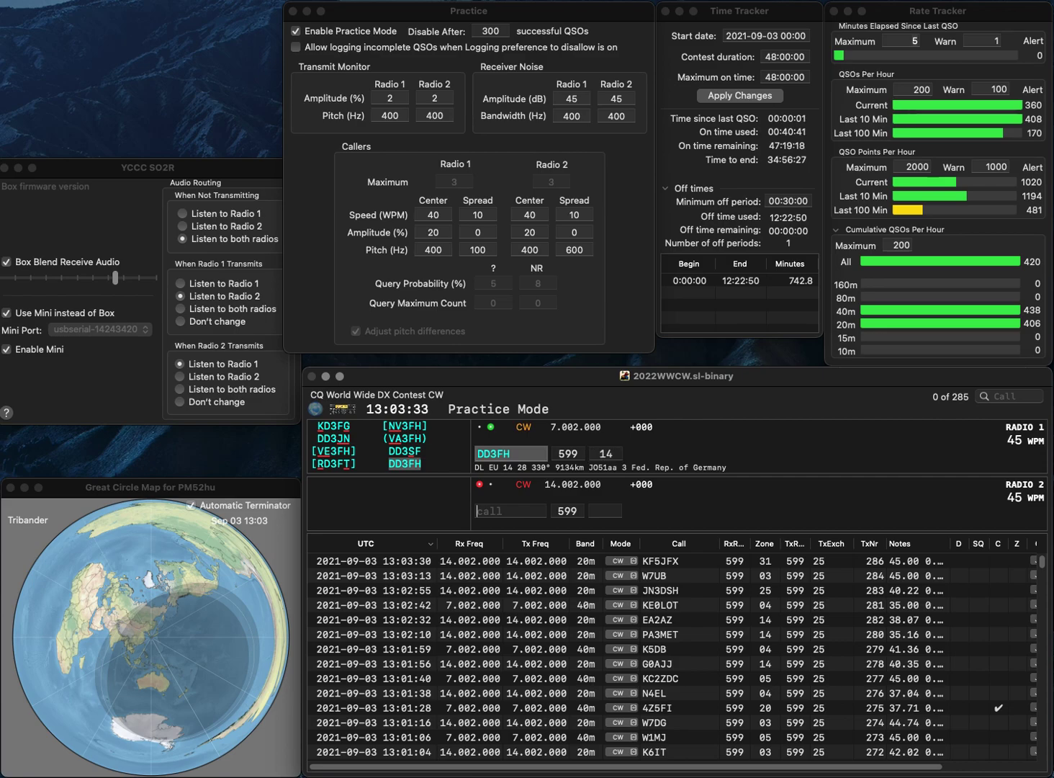
type("WR")
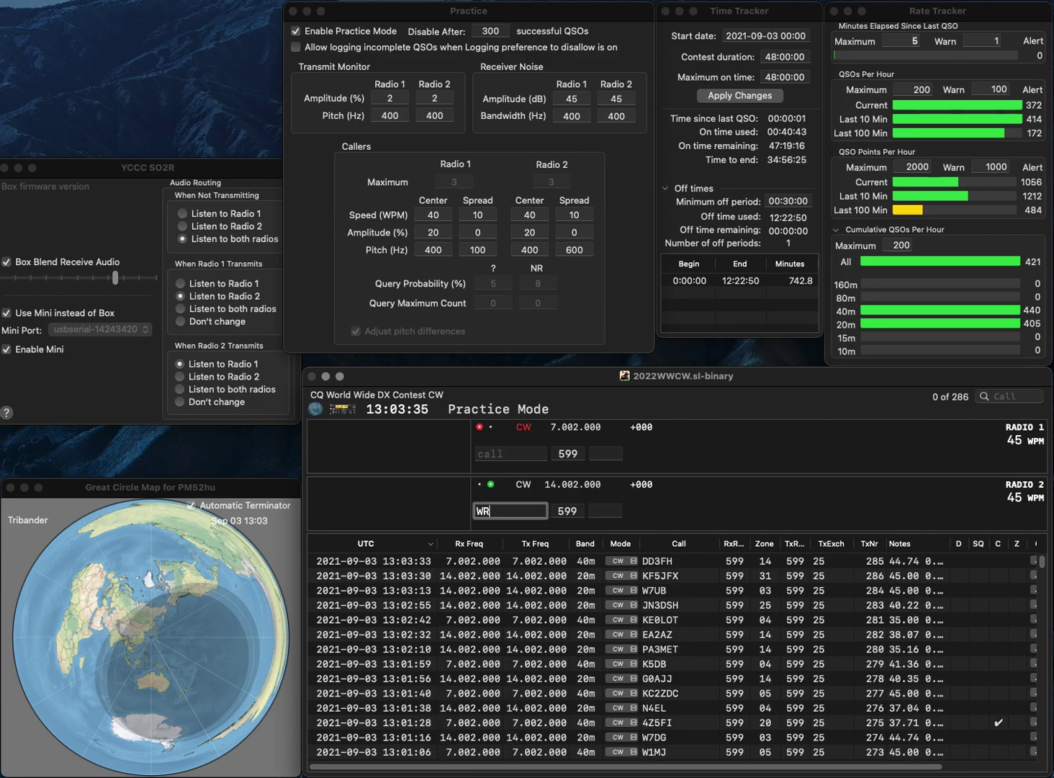
type("4Z")
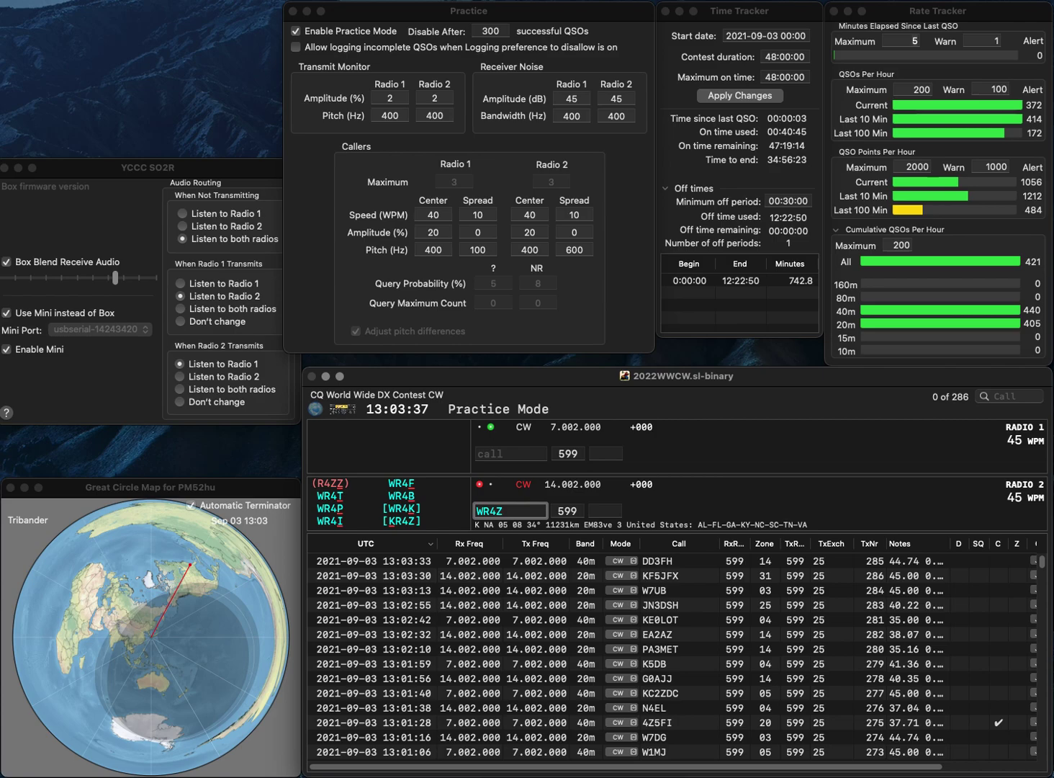
key("Return")
Step: Transmit the partial call UOD on Radio 1, and correct the Radio 2 call sign to WR3Z and transmit it
type("UOD")
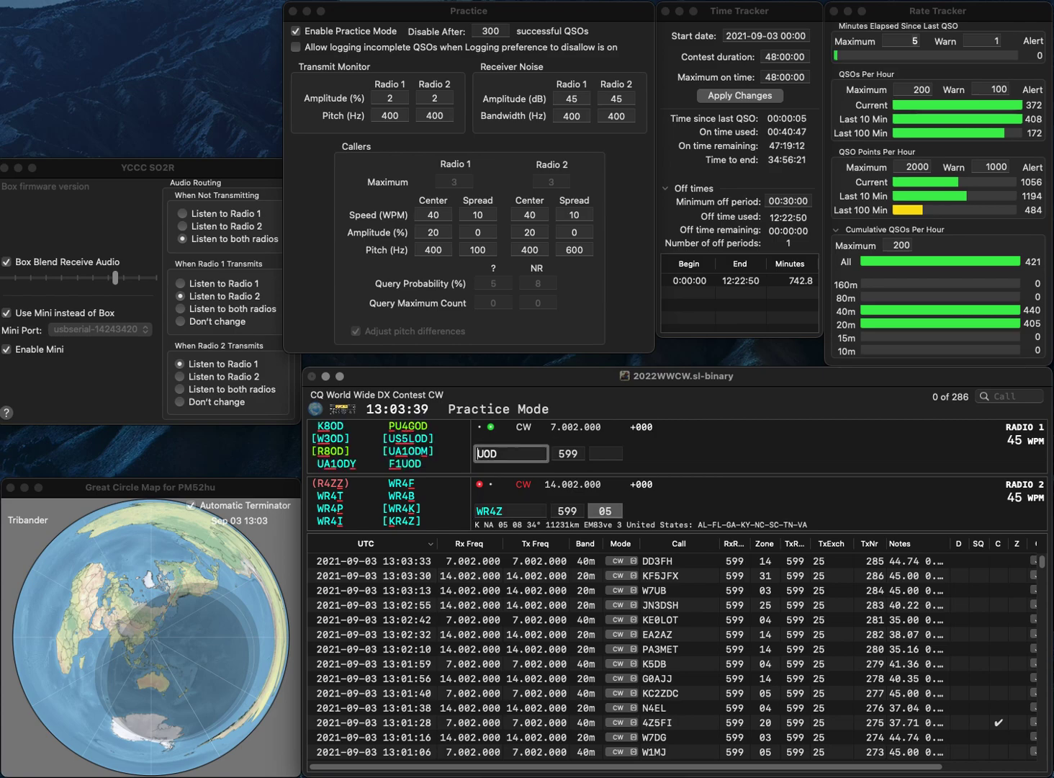
key("Return")
key("BackSpace")
key("BackSpace")
type("3Z")
key("Return")
Step: Complete the Radio 1 call sign as F1UOD, transmit it, and log the WR3Z contact on Radio 2
key("Home")
type("F1")
key("Return")
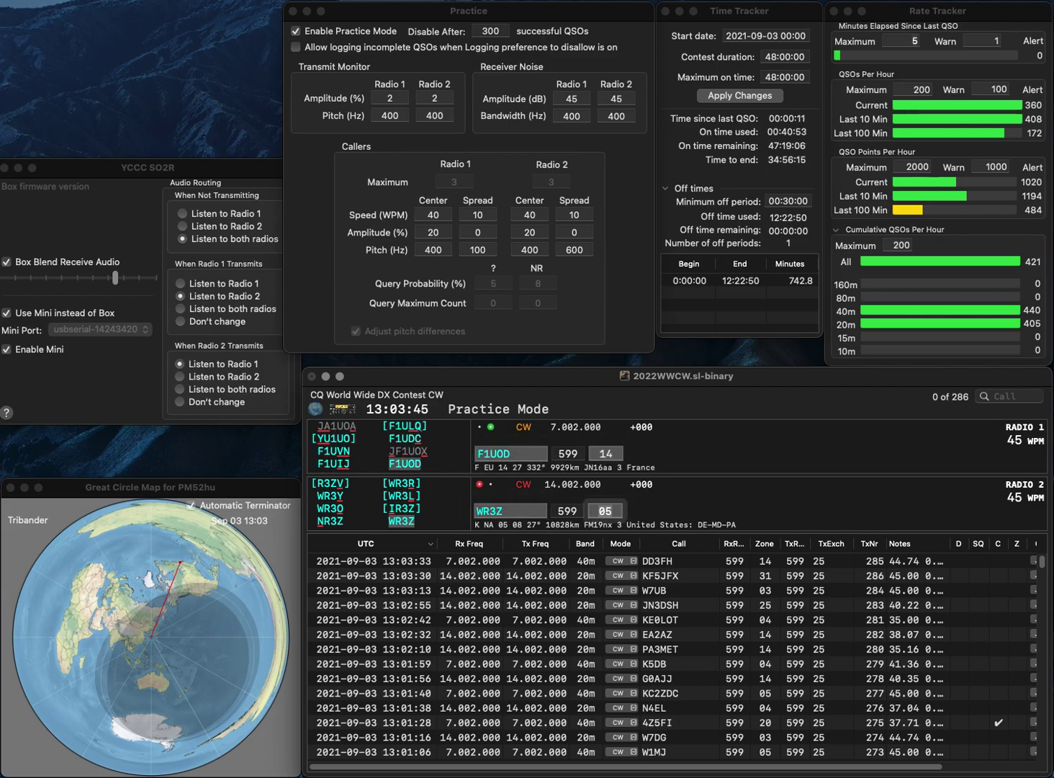
key("Return")
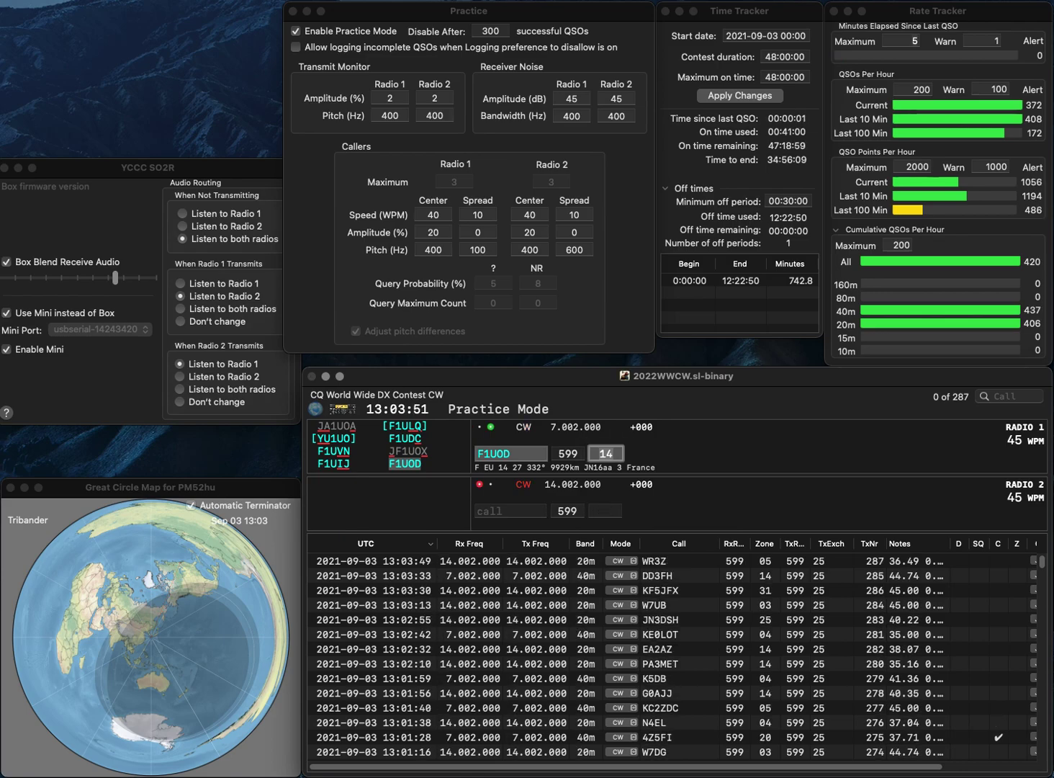
key("Return")
type("DJ")
type("16")
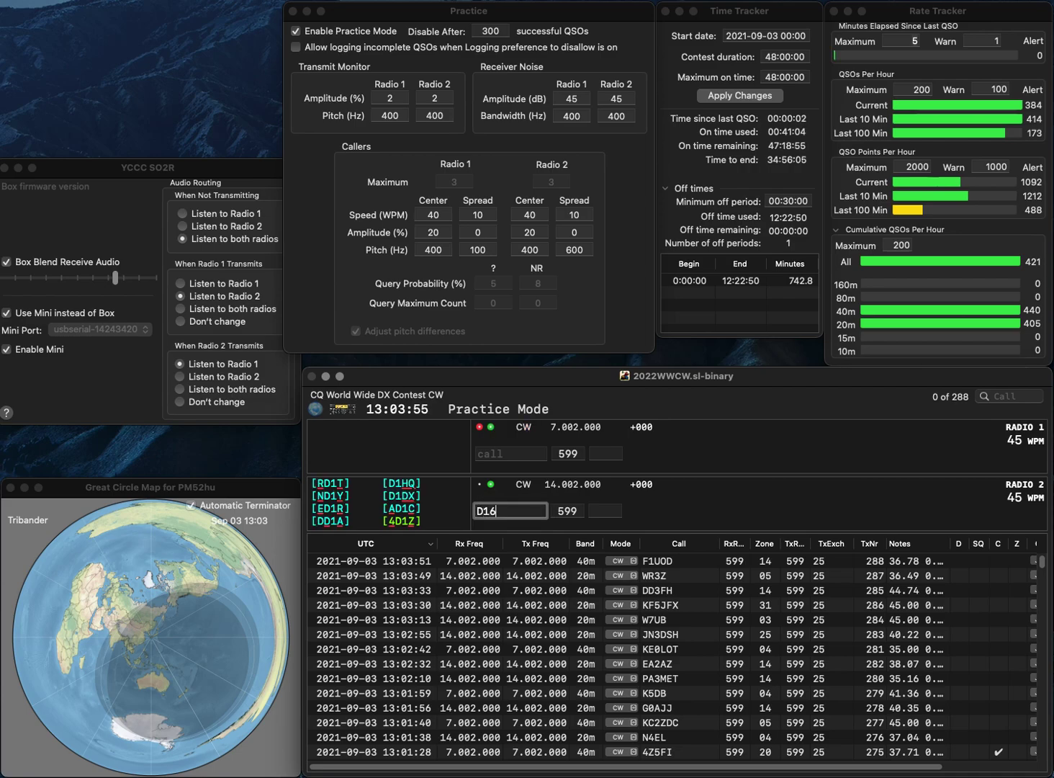
type("TT")
key("Return")
type("PU2XMY")
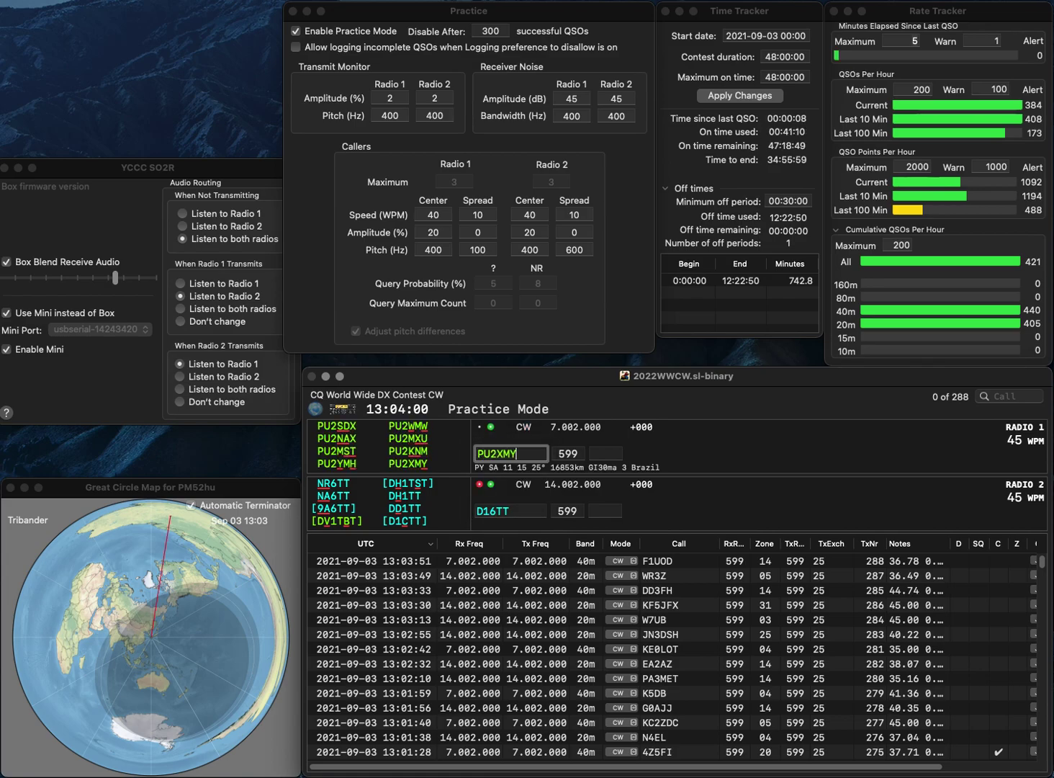
key("Return")
key("Left")
key("Left")
key("BackSpace")
type("C")
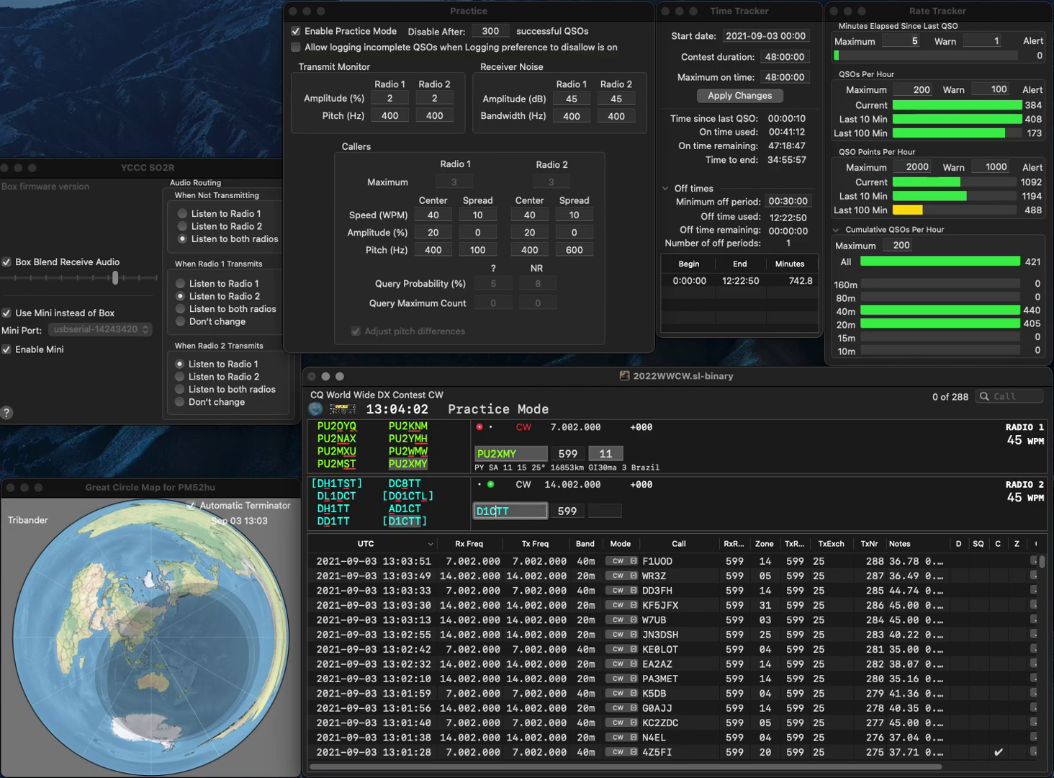
key("Return")
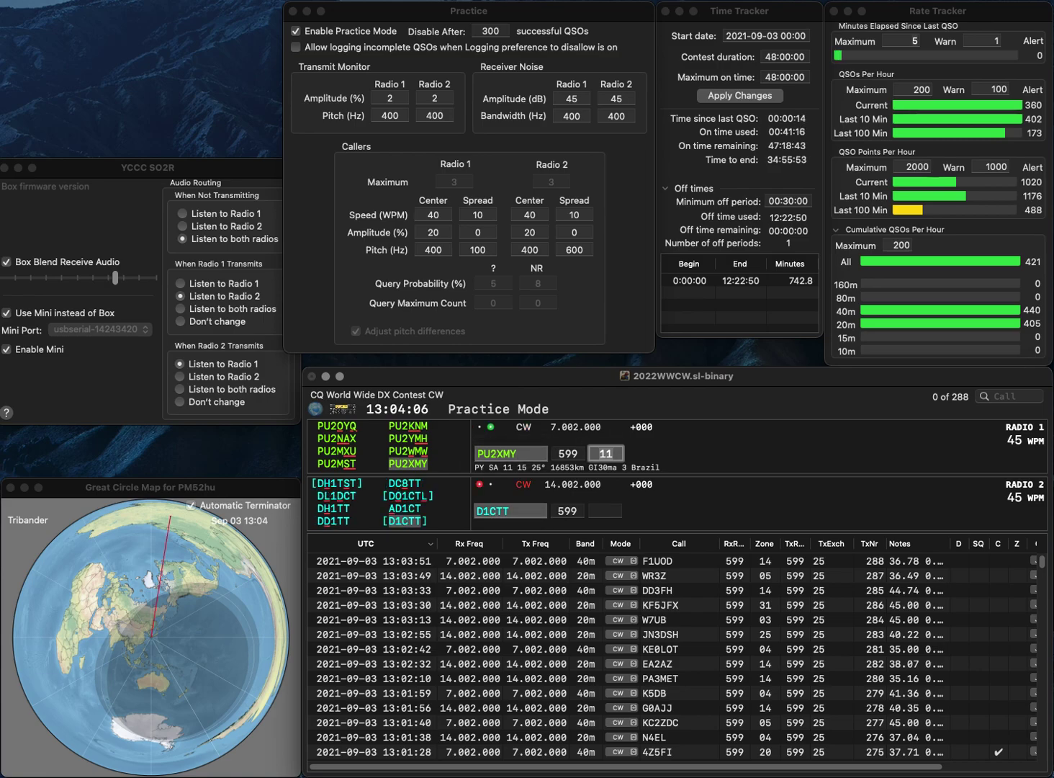
Step: Log PU2XMY on Radio 1 and D1CTT with zone 0 on Radio 2, and transmit WB4BB to the Radio 1 caller
key("Return")
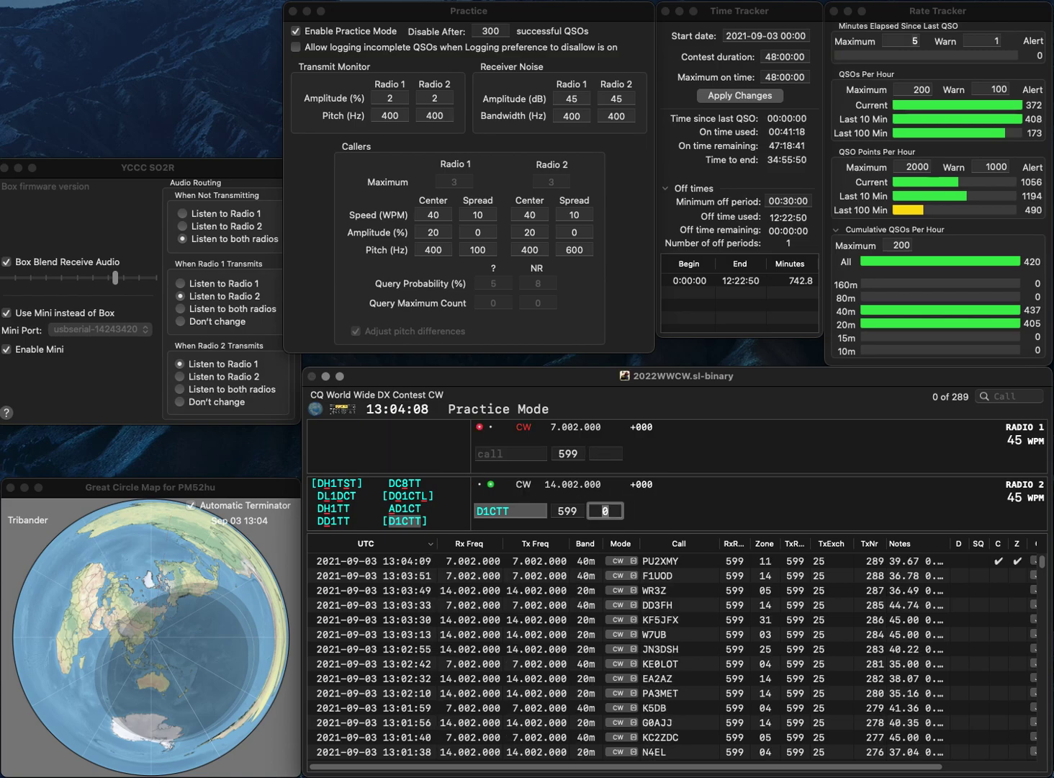
key("Return")
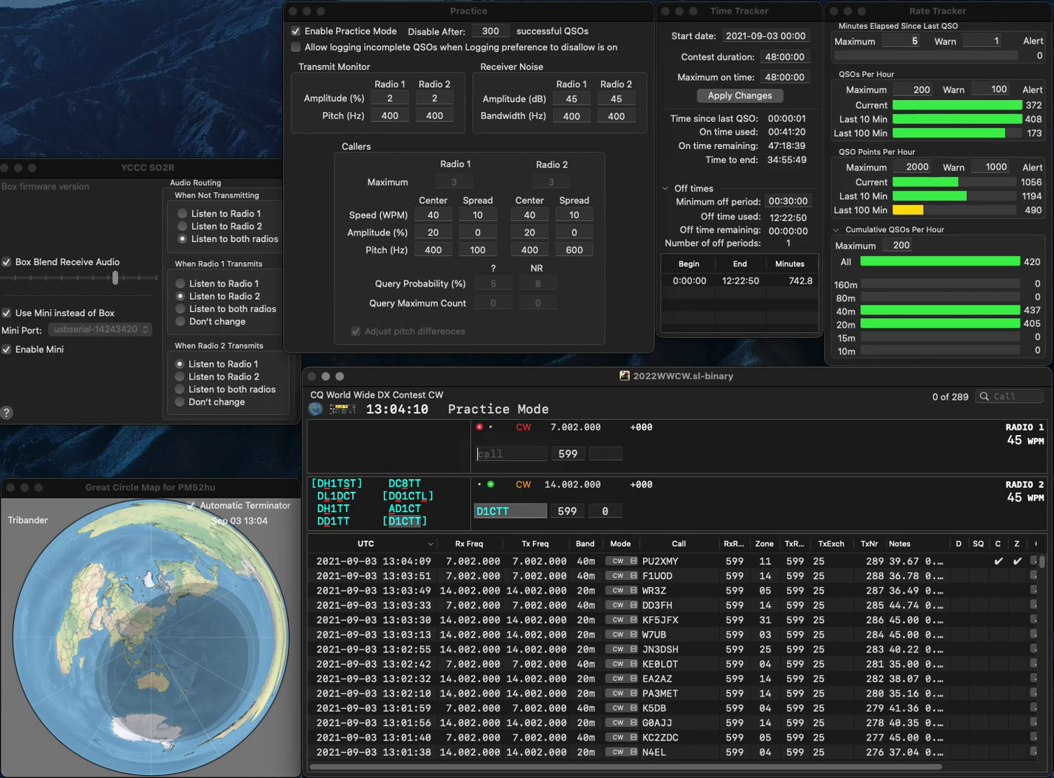
type("WB4BB")
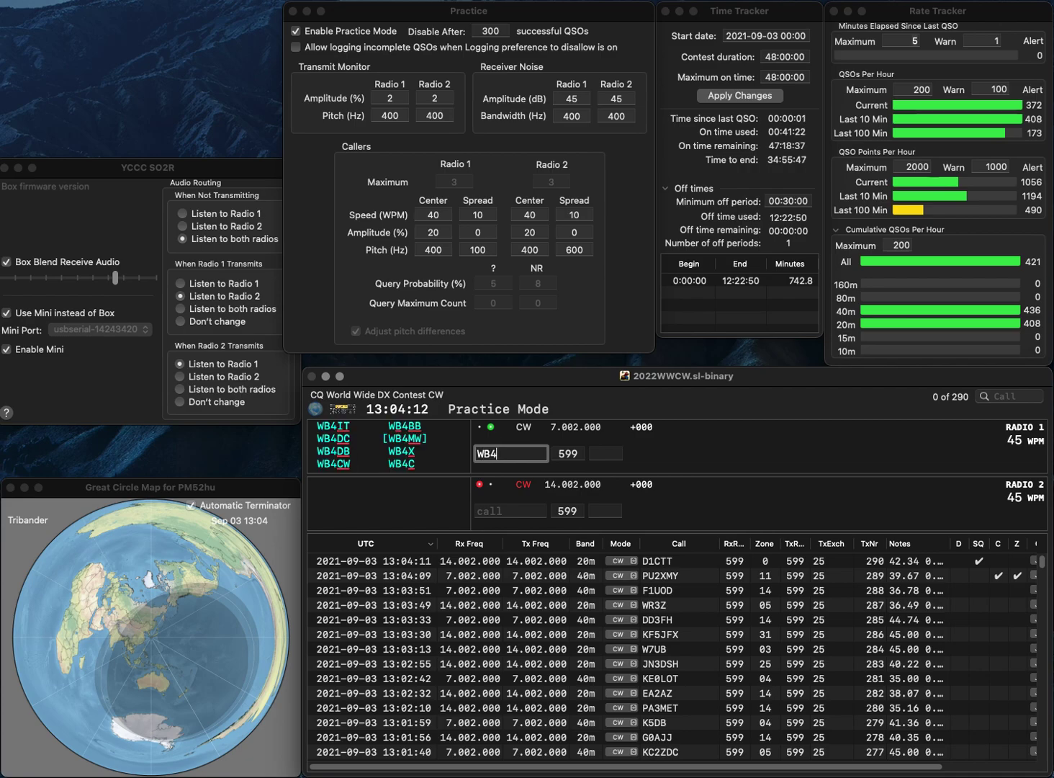
key("Return")
type("NJ2J")
key("Return")
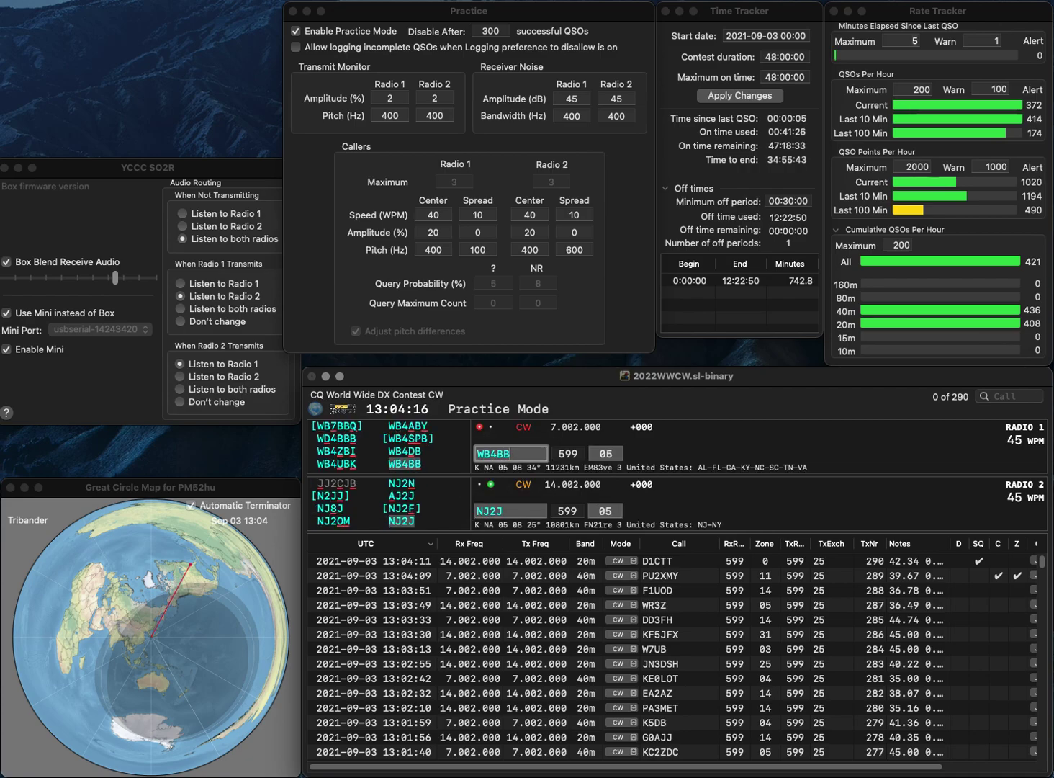
key("Tab")
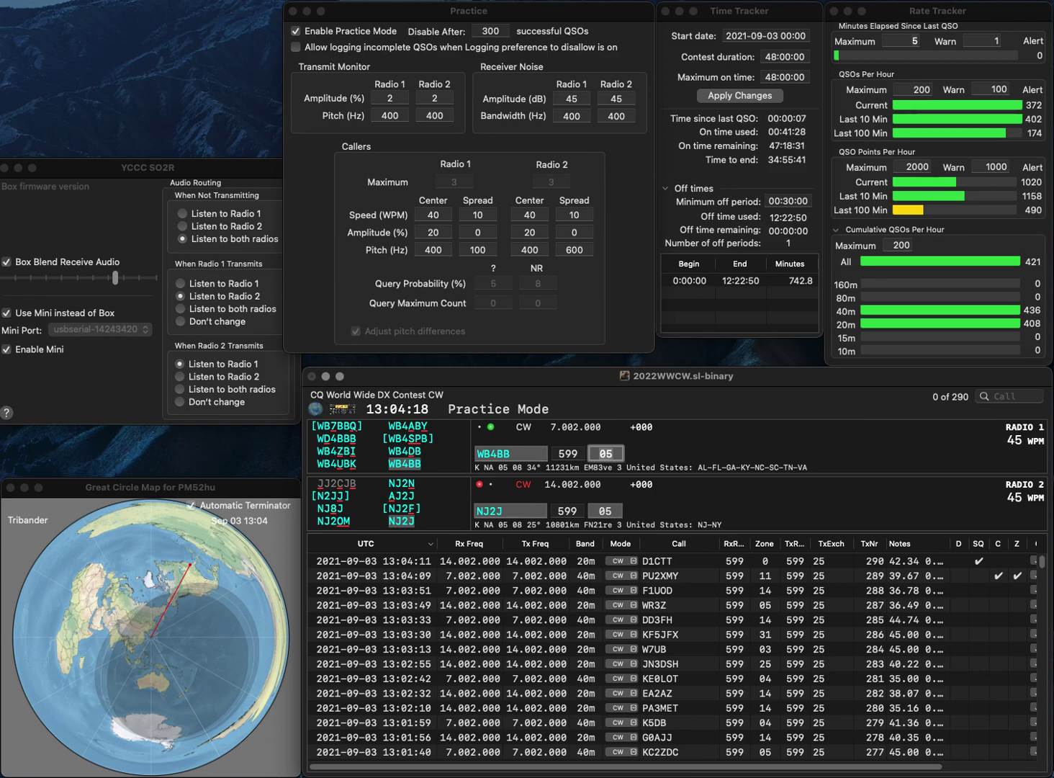
key("Return")
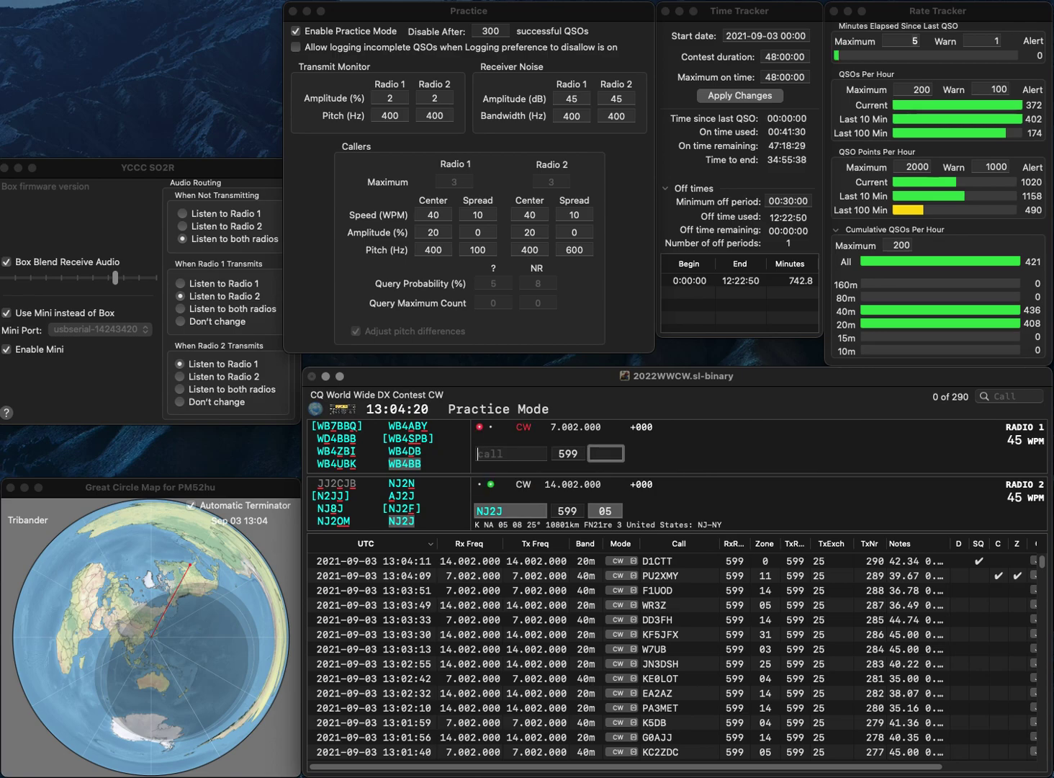
key("Return")
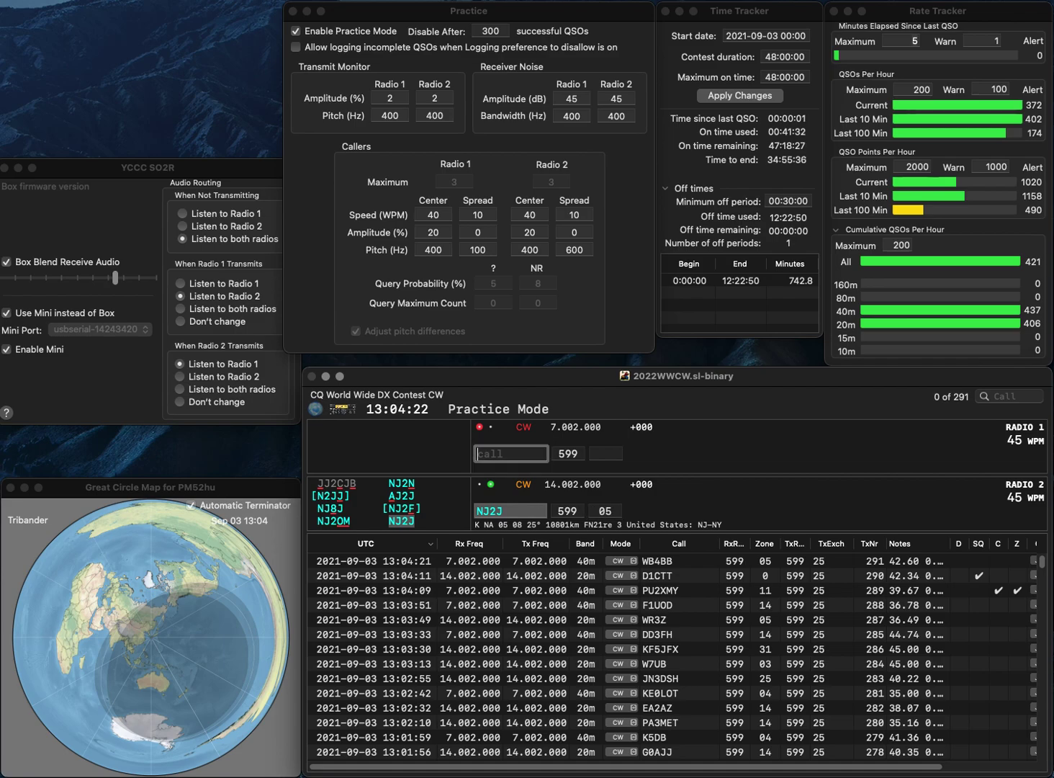
type("W8")
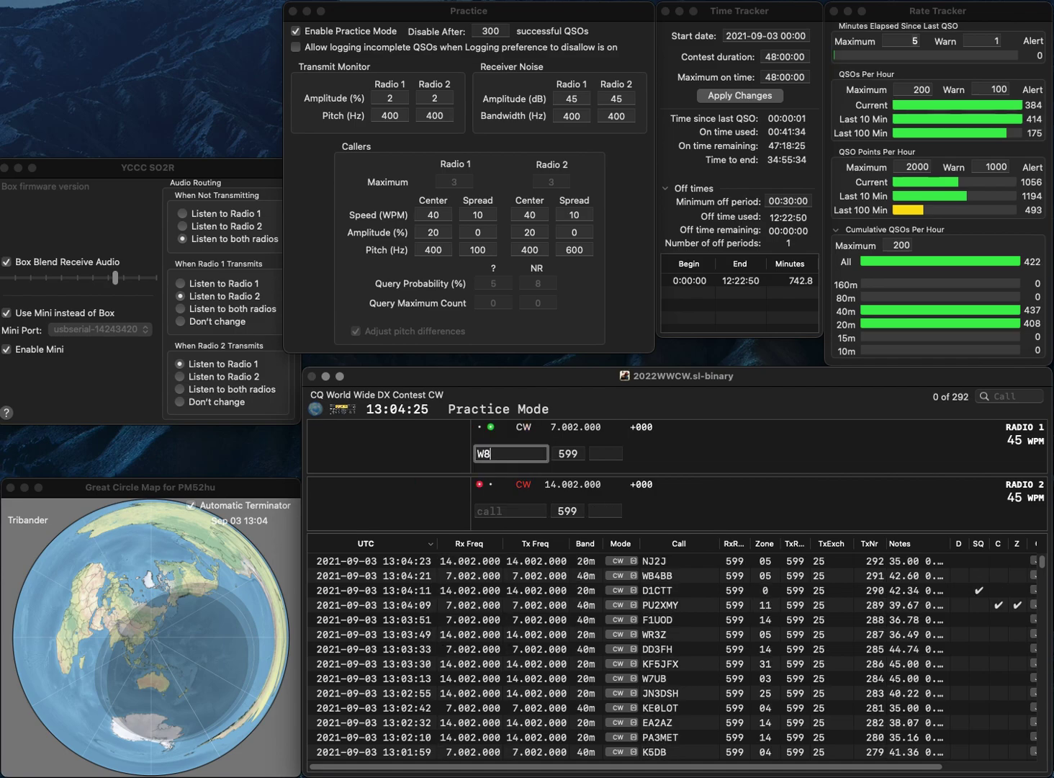
type("Z")
key("Return")
type("MEC")
key("Home")
type("N4")
key("Return")
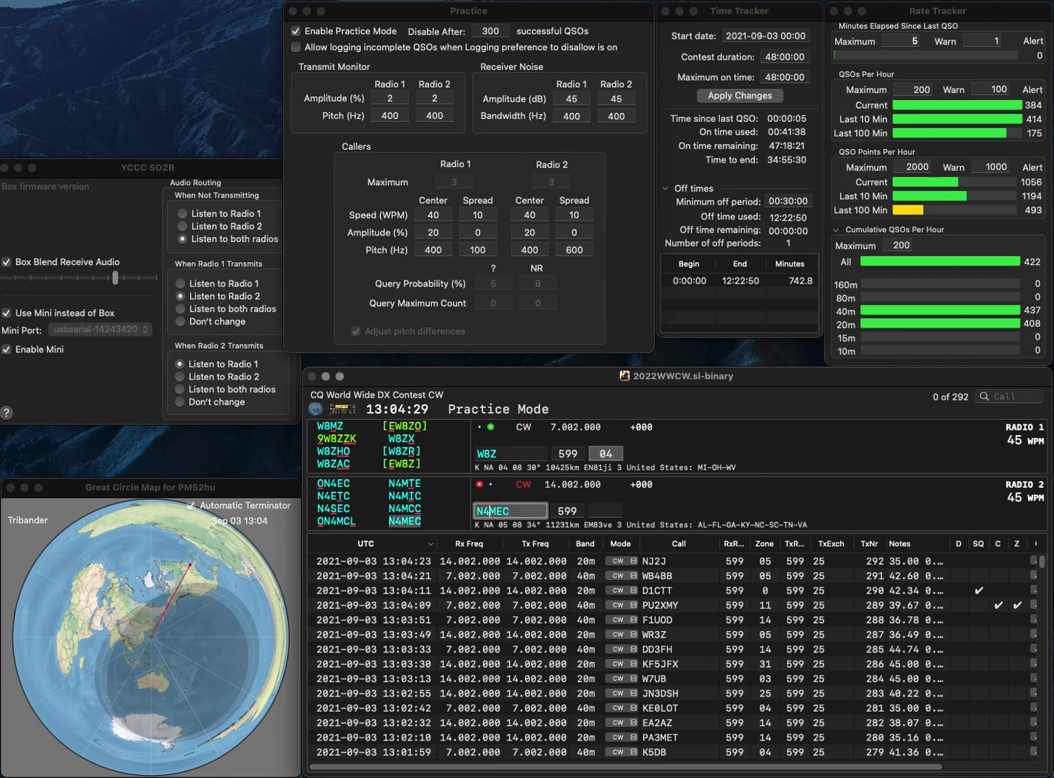
type("HO")
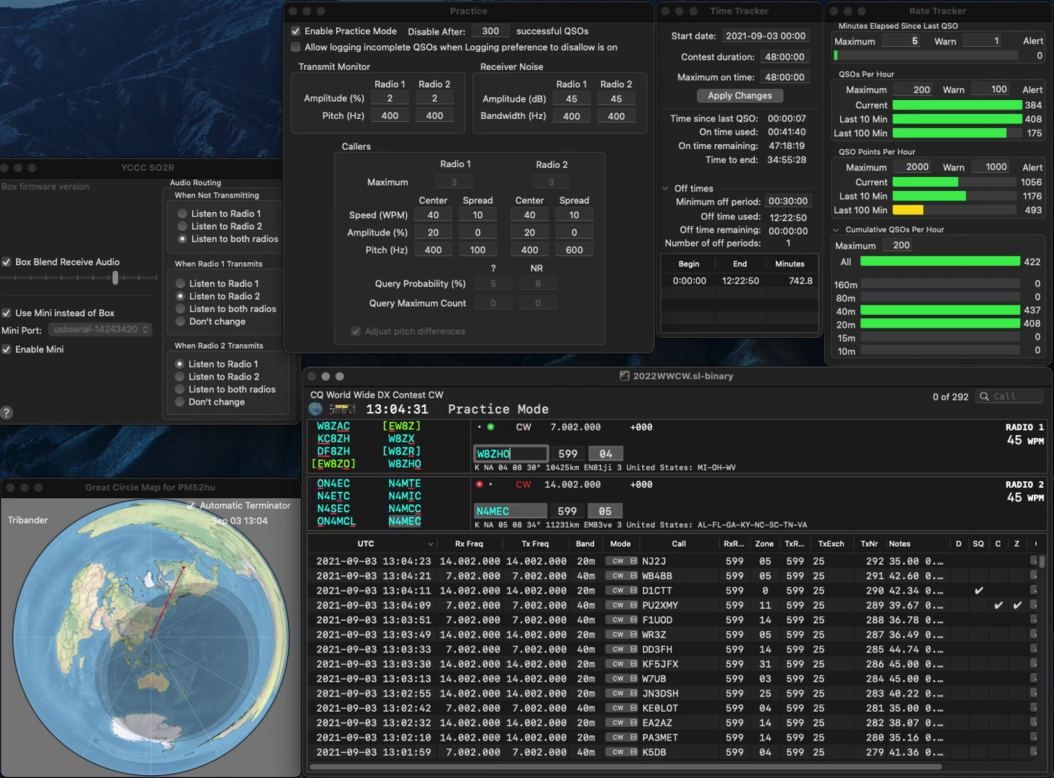
key("Return")
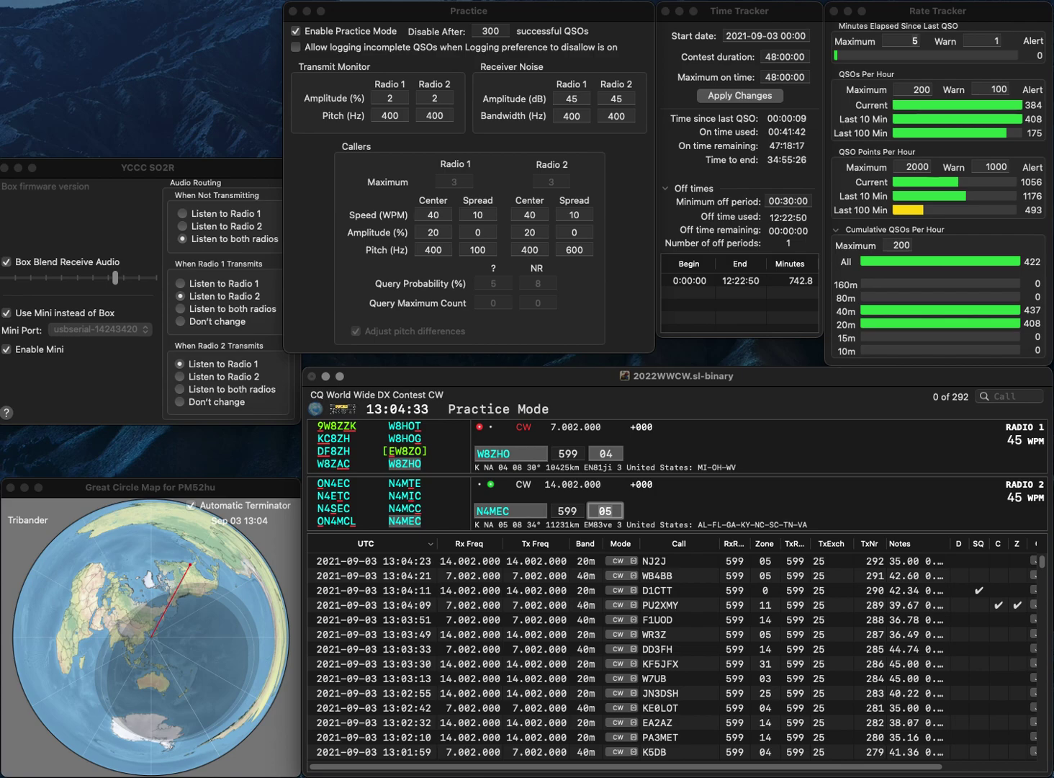
key("Return")
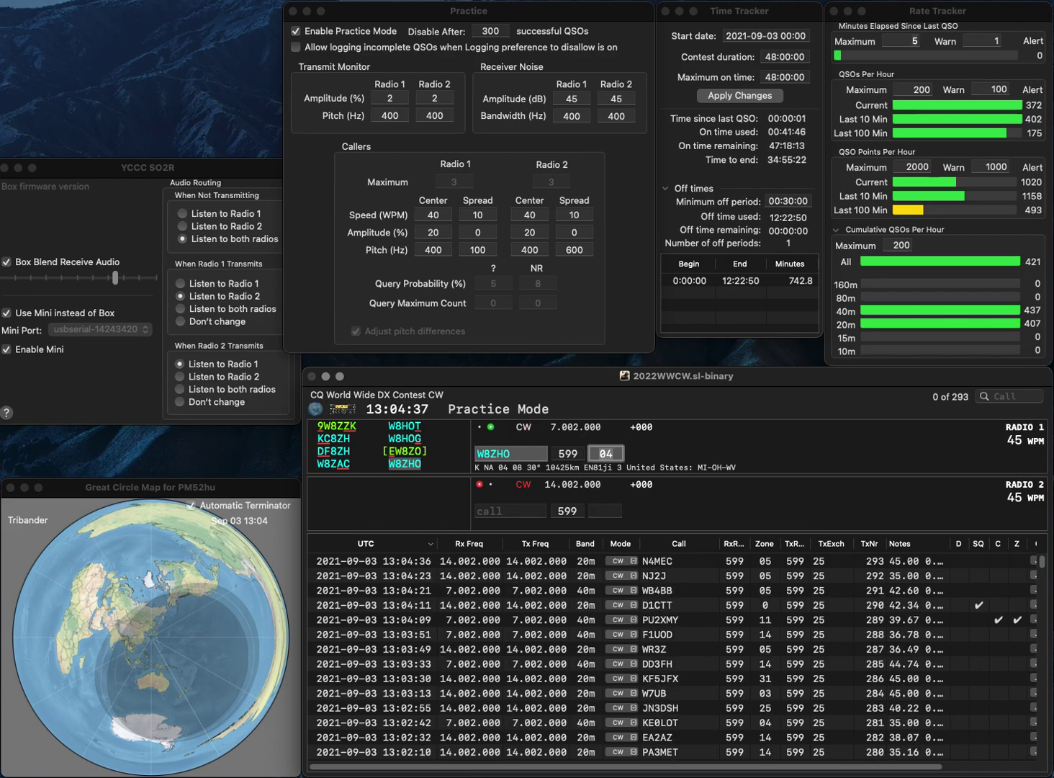
key("Return")
type("DY1T")
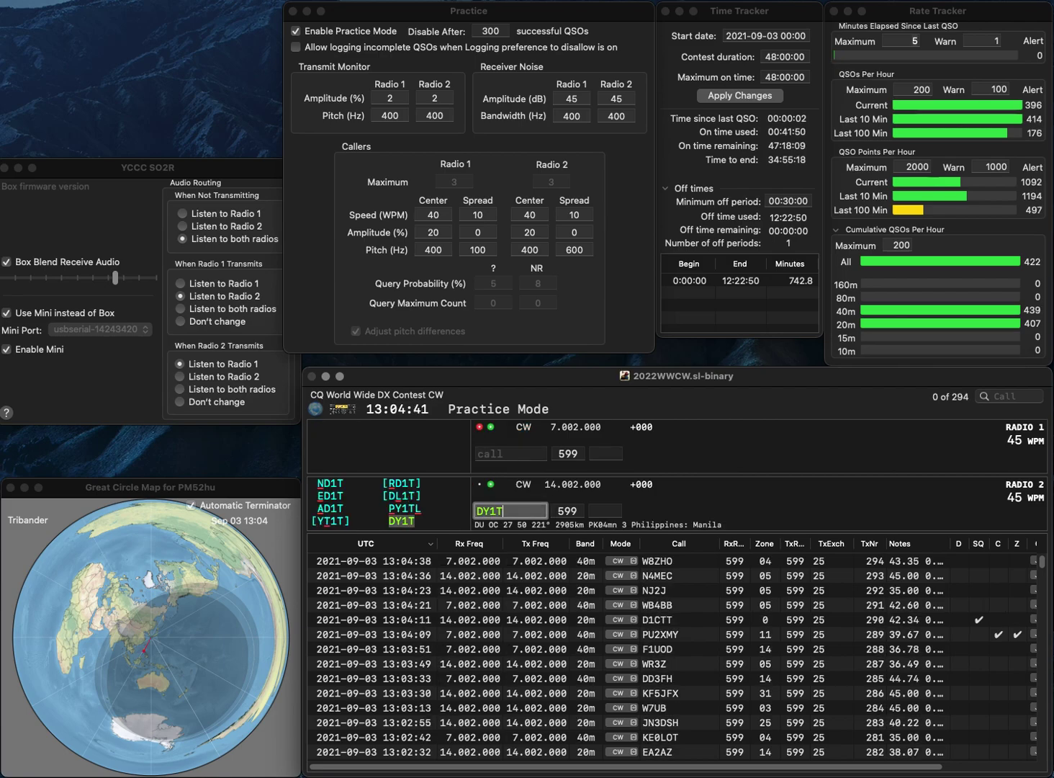
key("Return")
type("RC4YA")
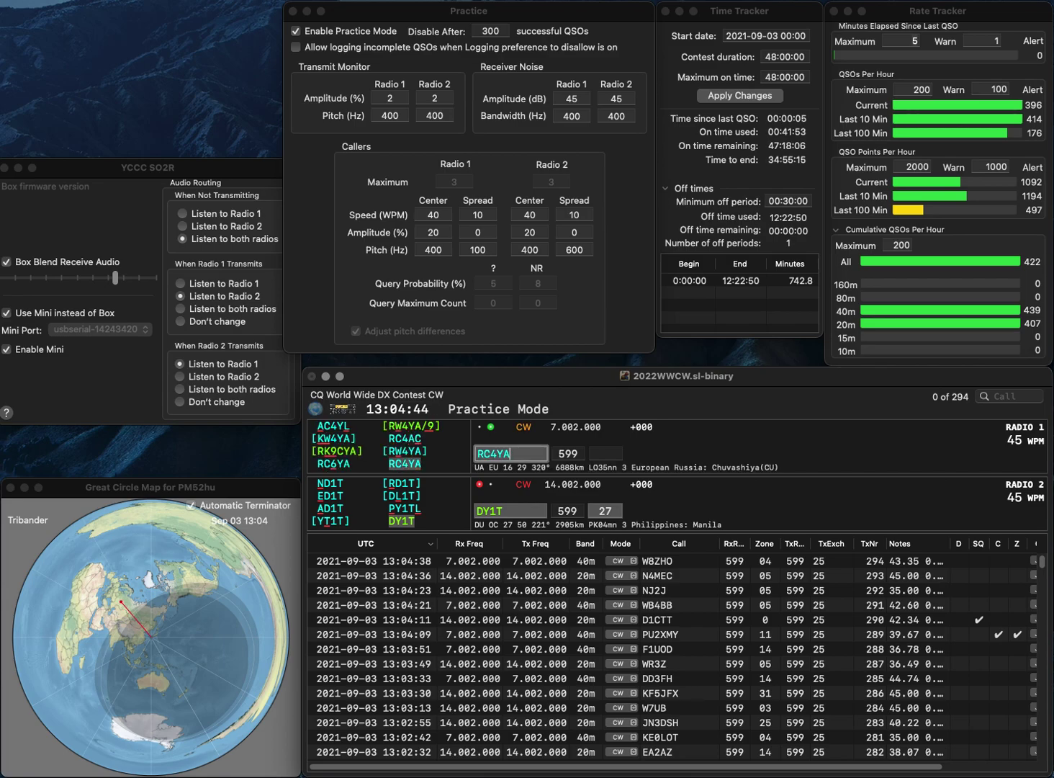
key("Return")
key("space")
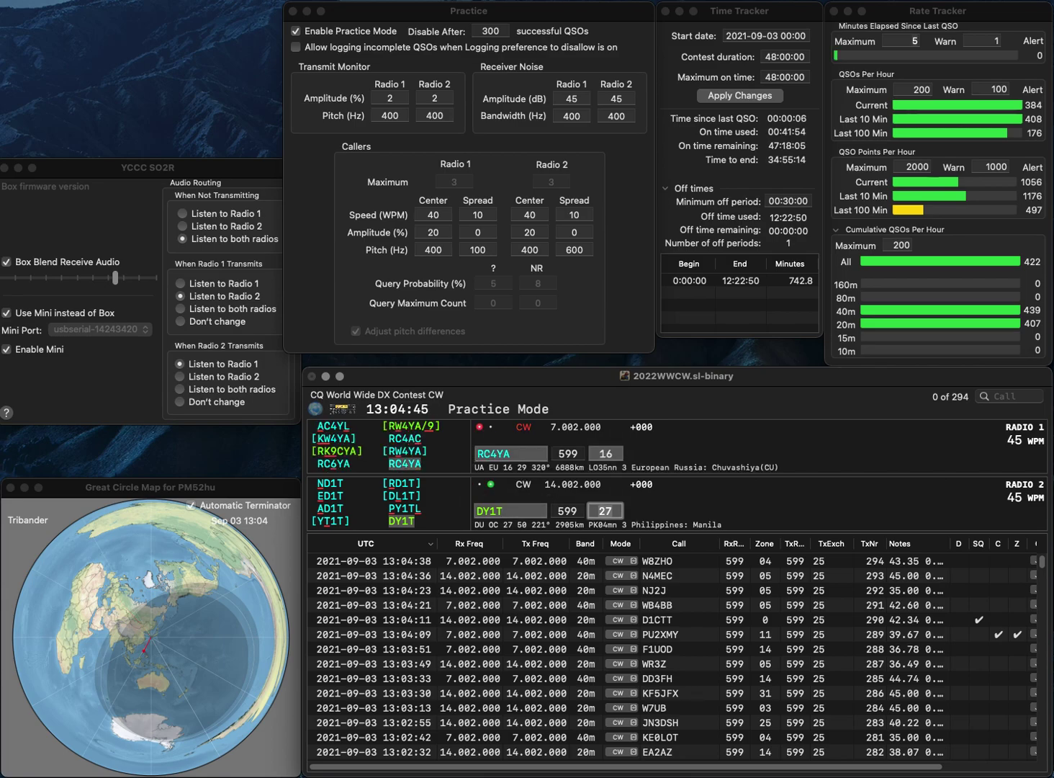
key("Return")
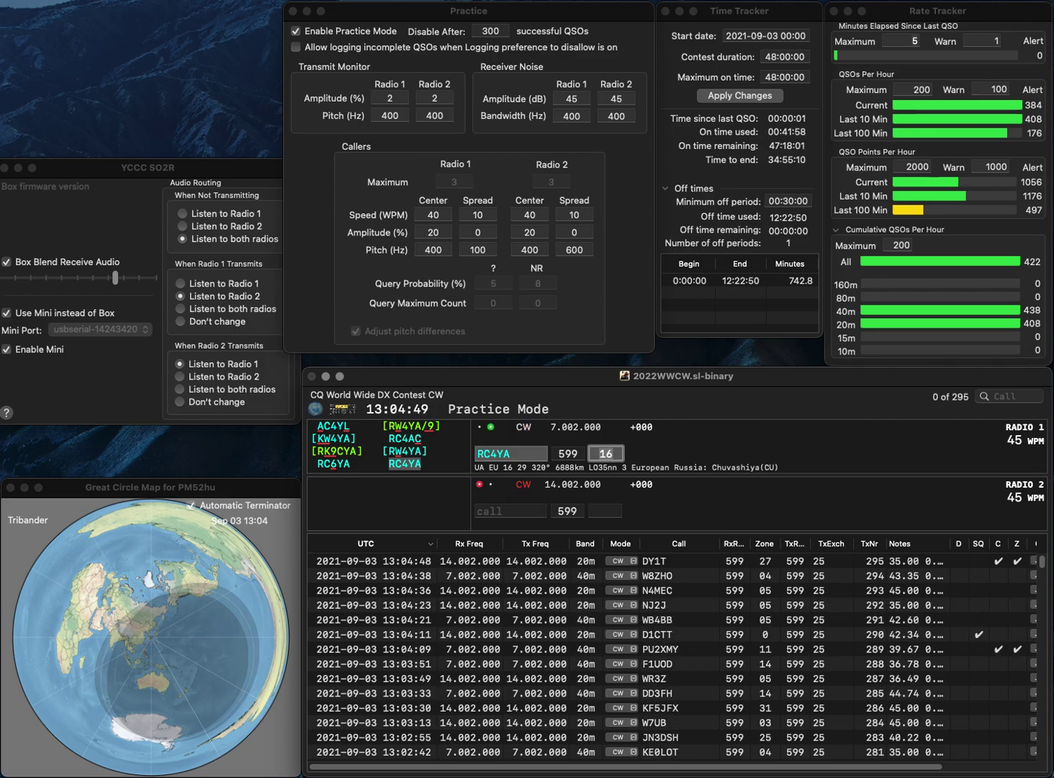
Step: Log the RC4YA contact on Radio 1 and transmit N8OO to the Radio 2 caller
key("Return")
left_click(510, 511)
type("N8OO")
key("Return")
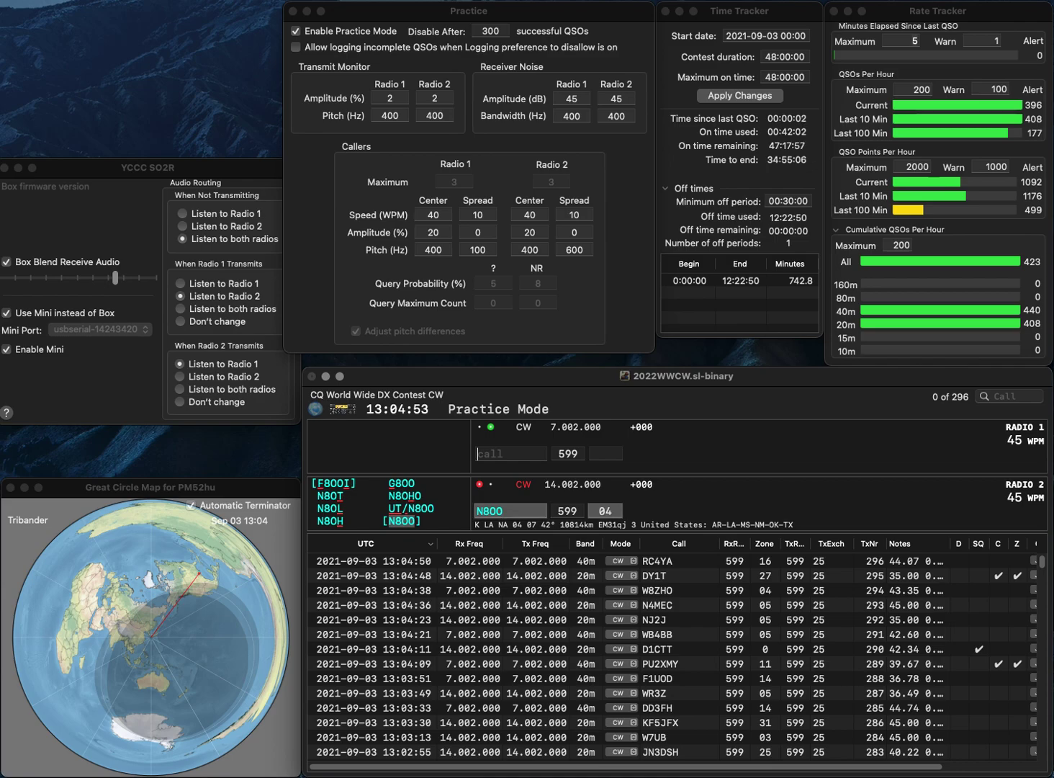
type("OM3ZWA")
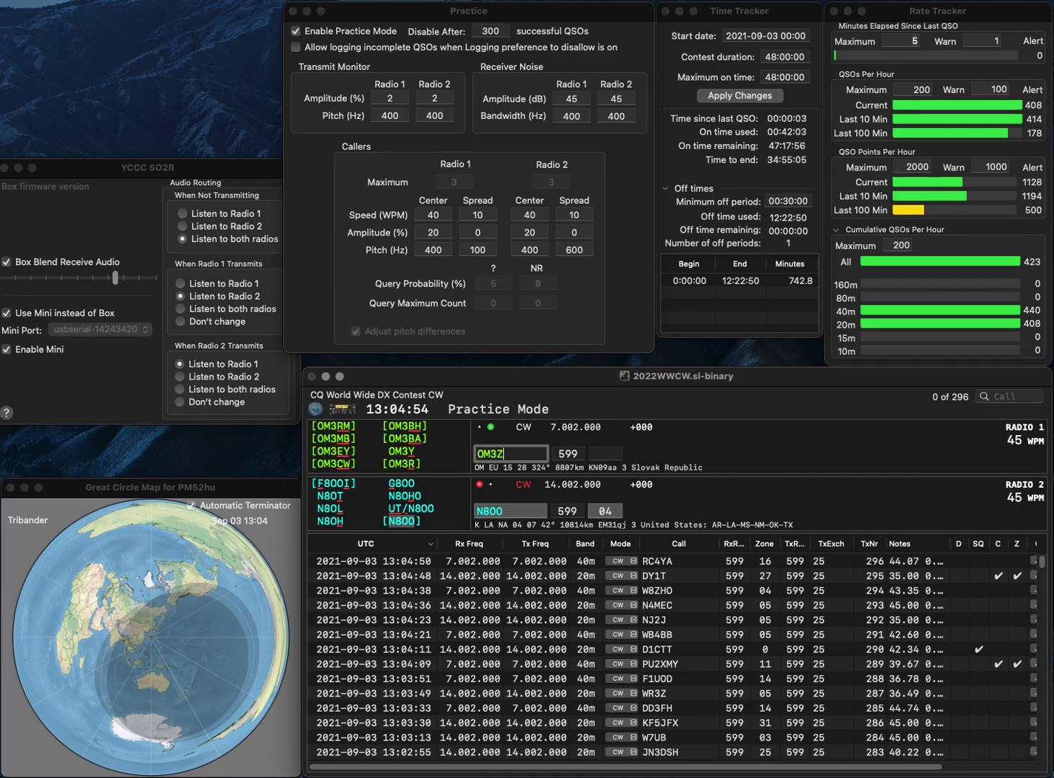
key("Return")
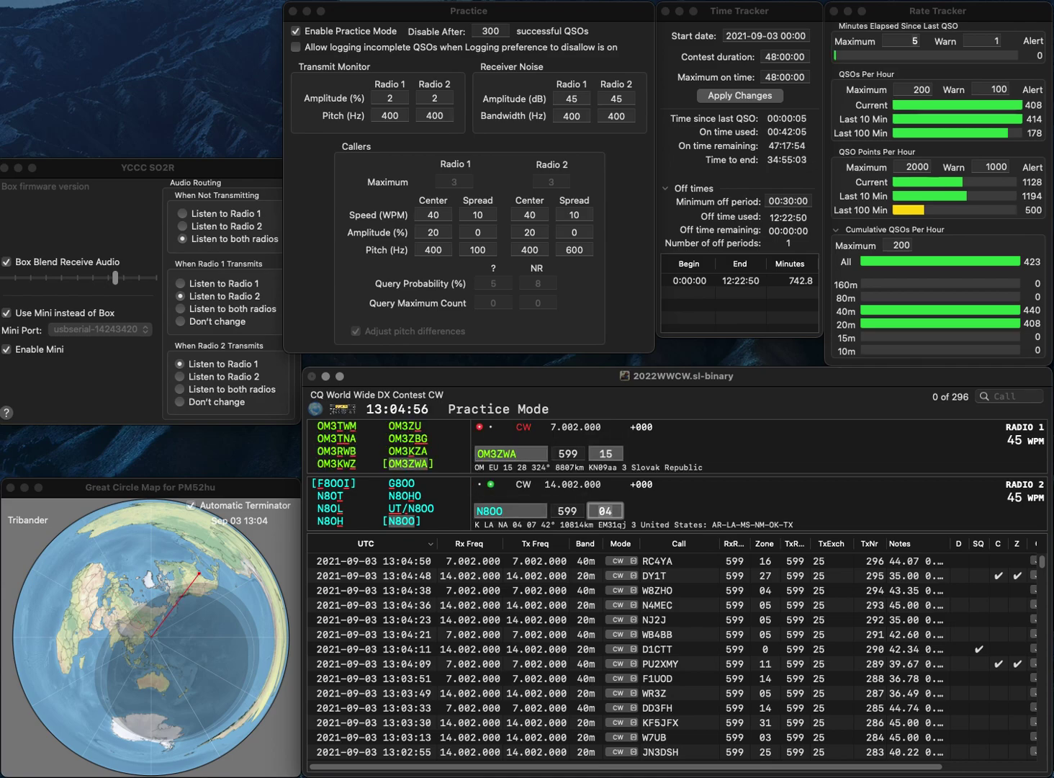
key("Return")
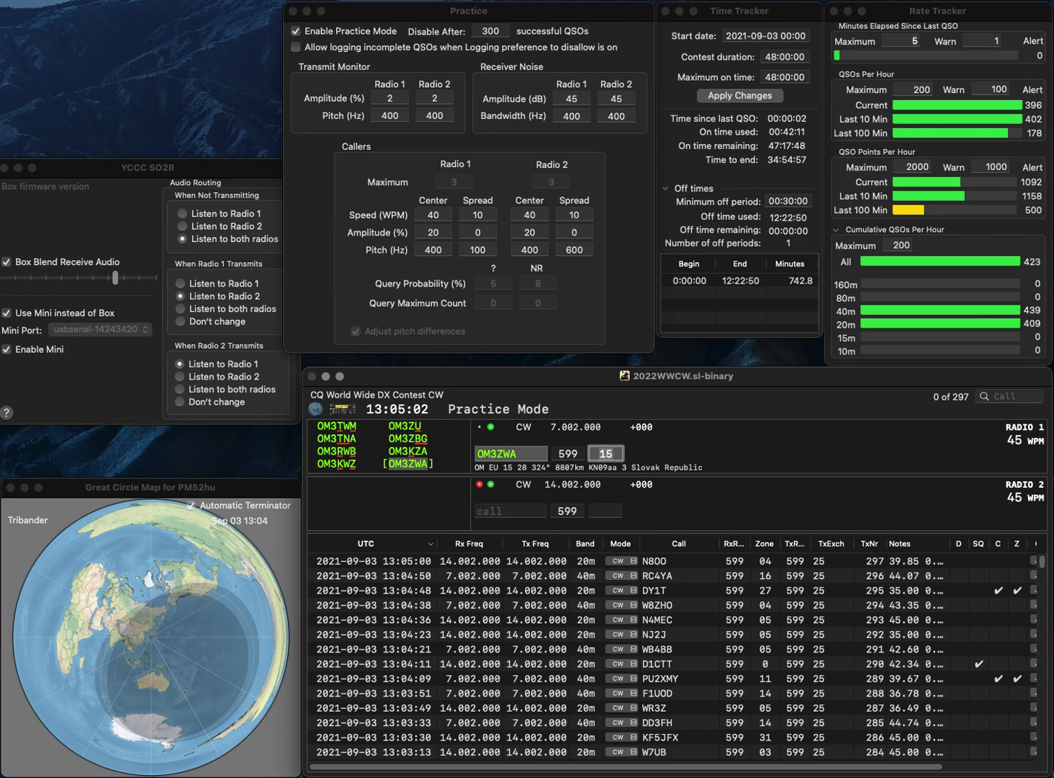
key("Down")
key("Return")
key("Up")
key("Return")
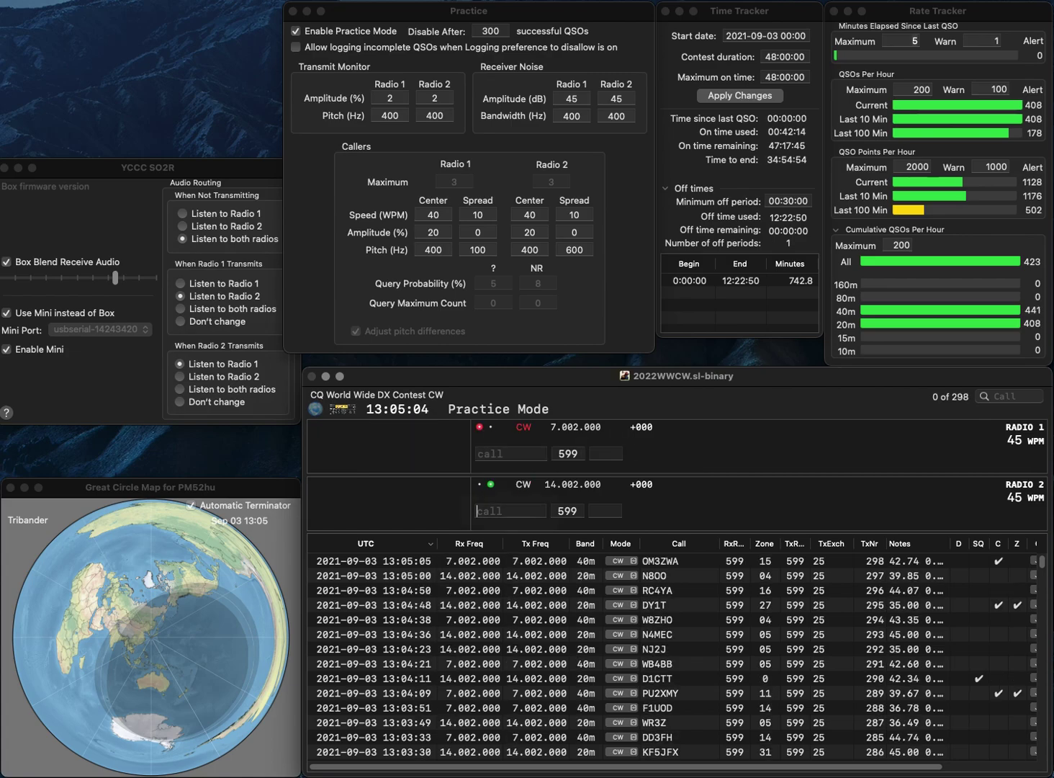
type("DB4")
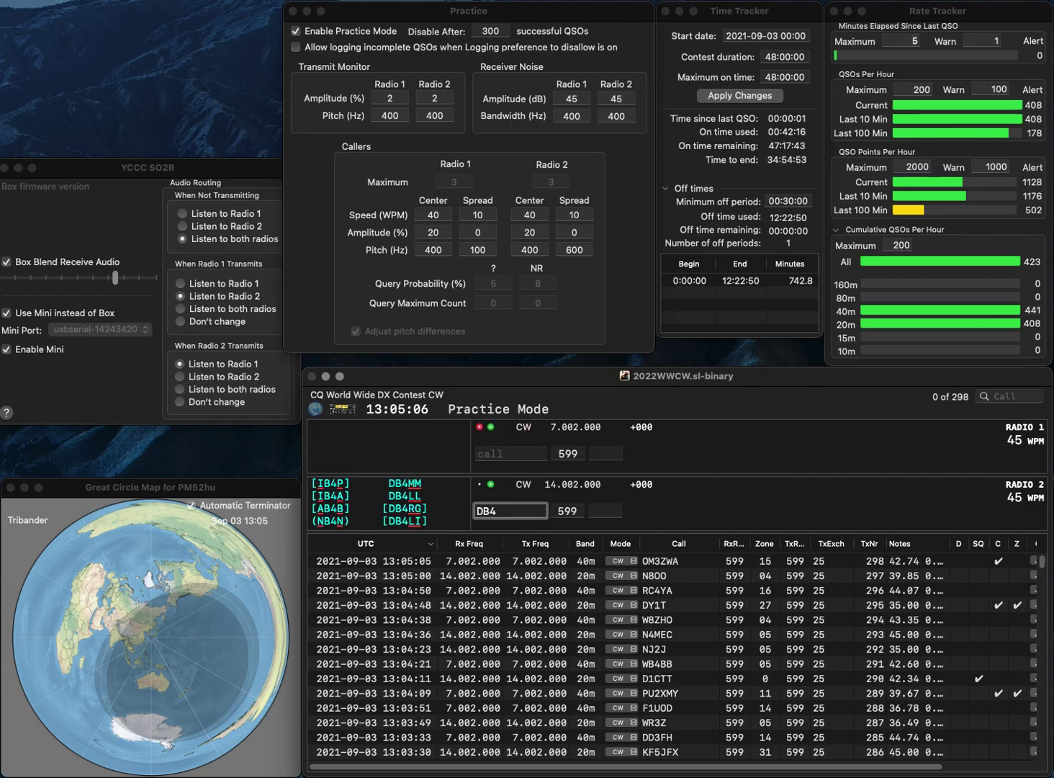
type("RG")
key("Return")
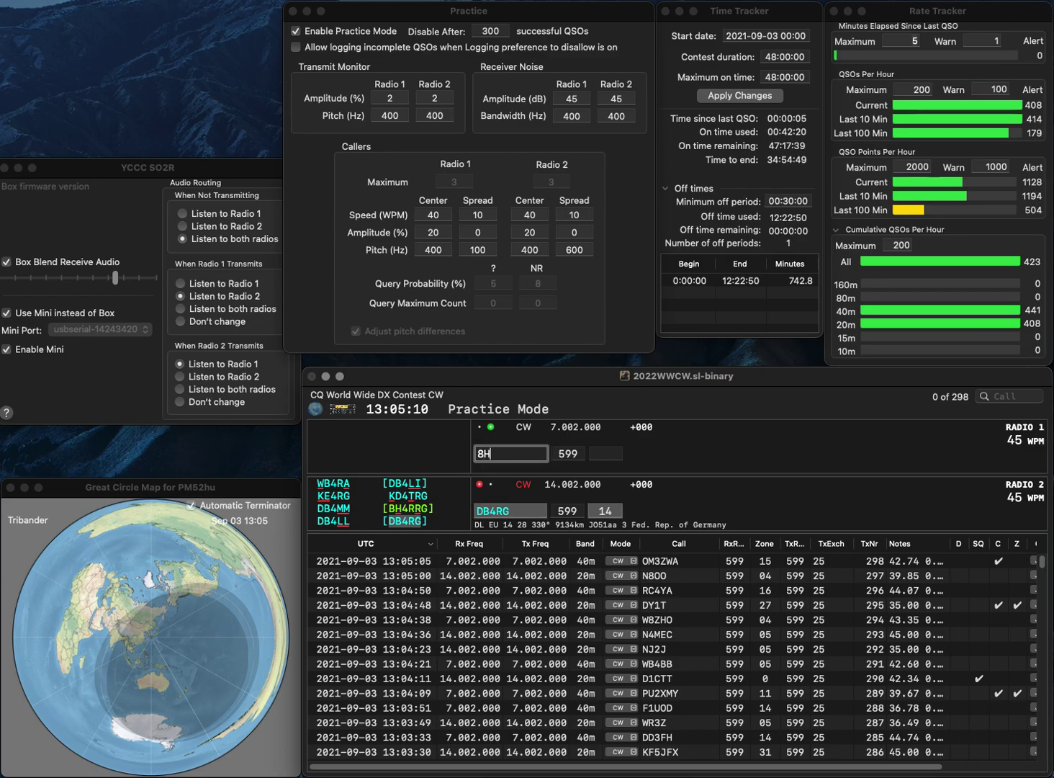
type("HE")
key("Home")
type("F")
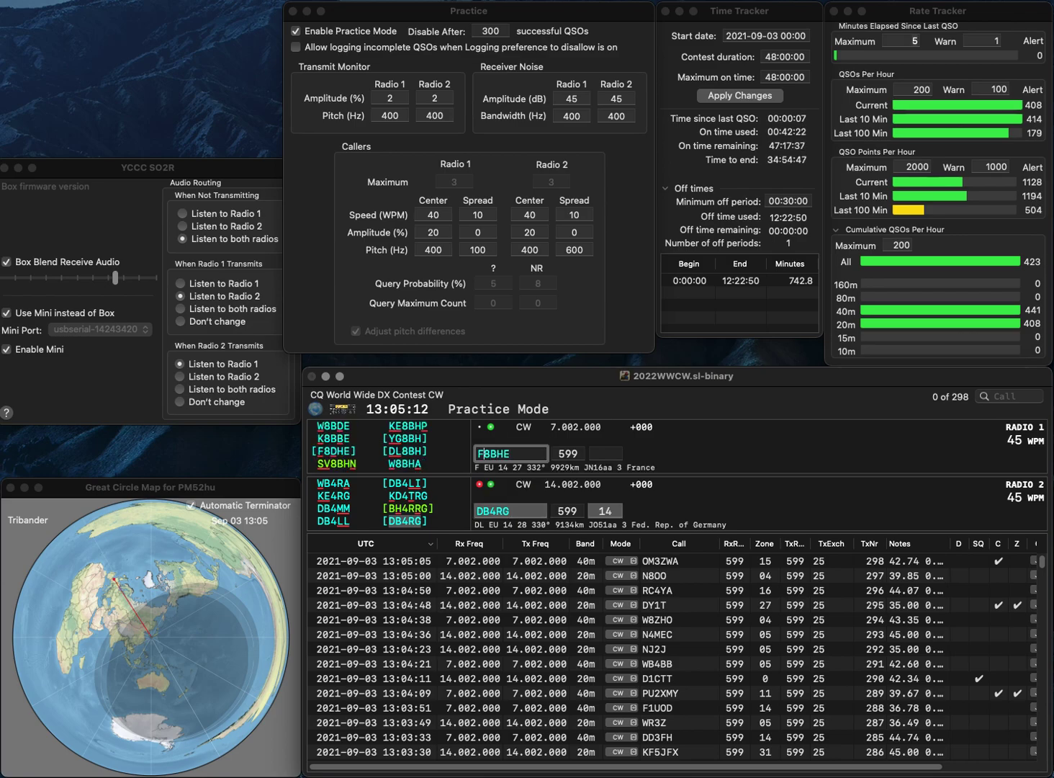
key("Return")
key("Return")
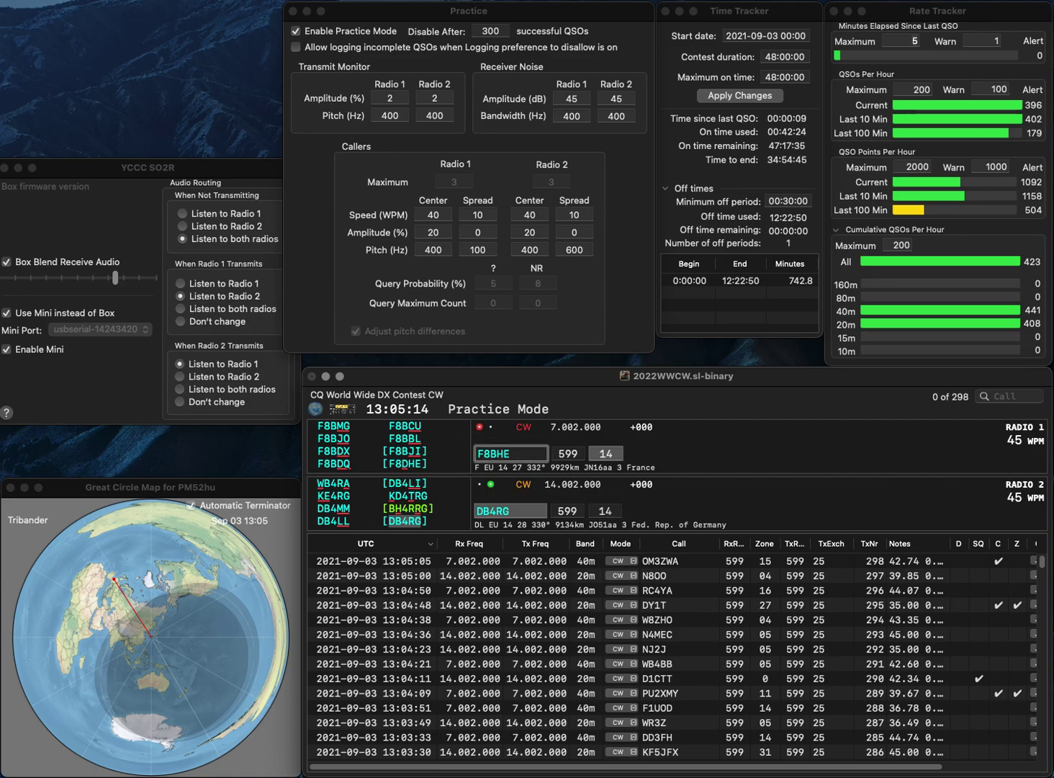
Step: Correct the Radio 1 call sign to F8DHE and transmit it
key("Left")
key("BackSpace")
type("D")
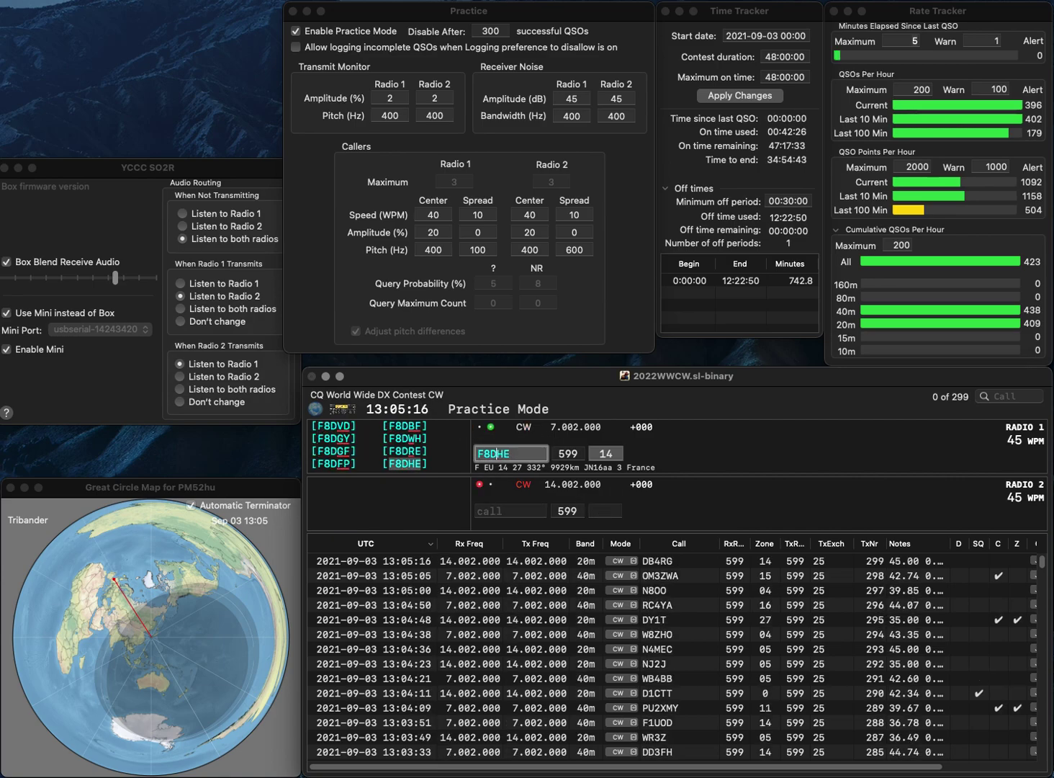
key("Return")
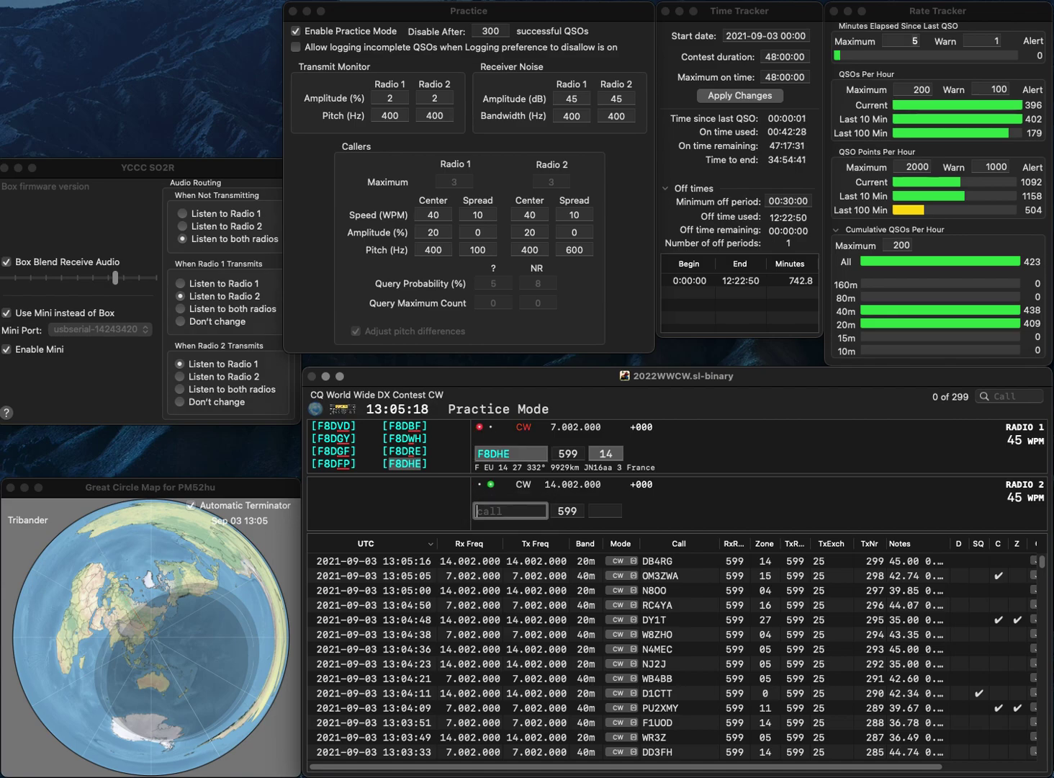
type("MM3AWD")
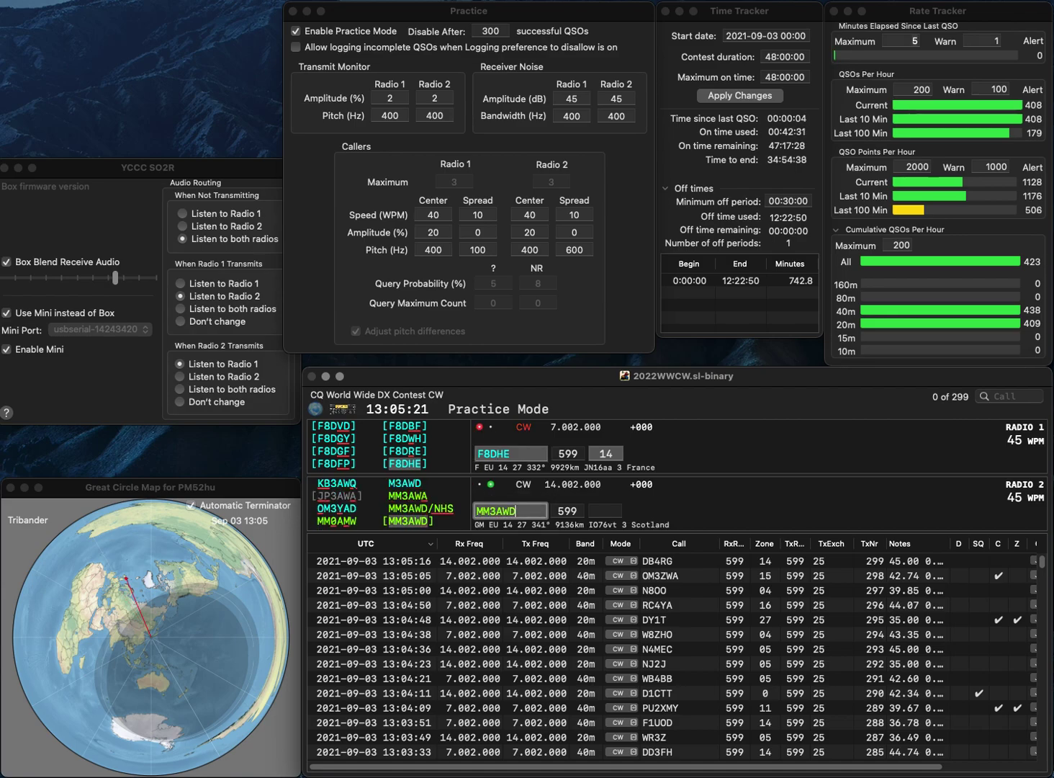
key("Return")
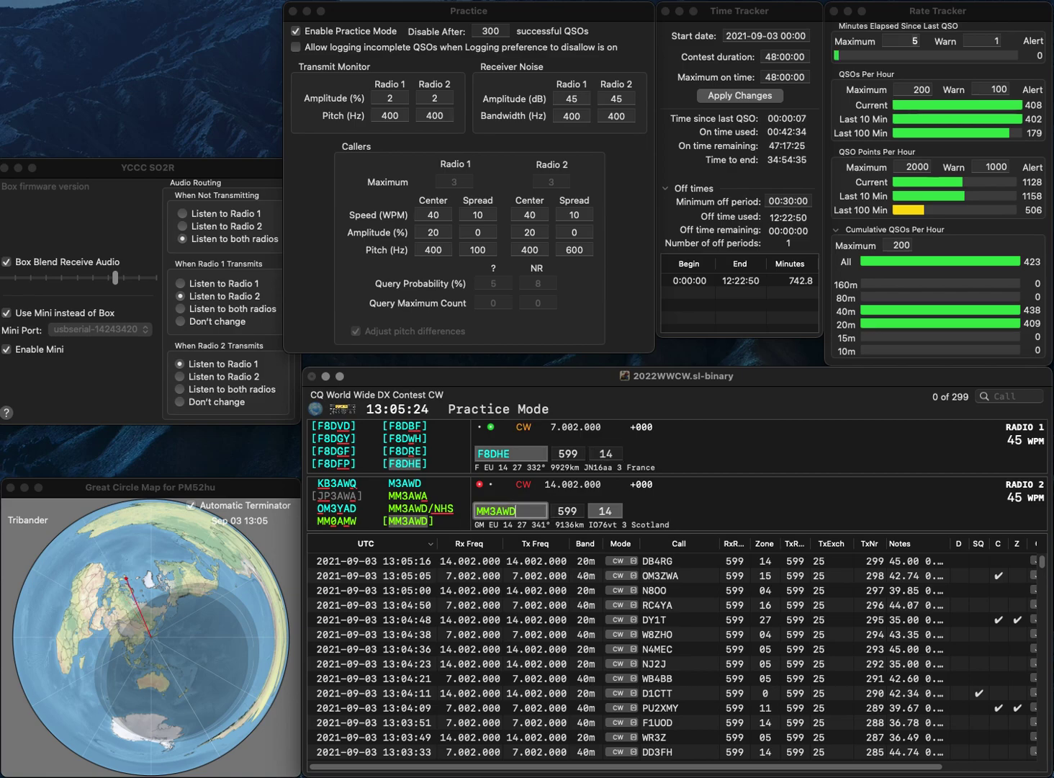
key("Return")
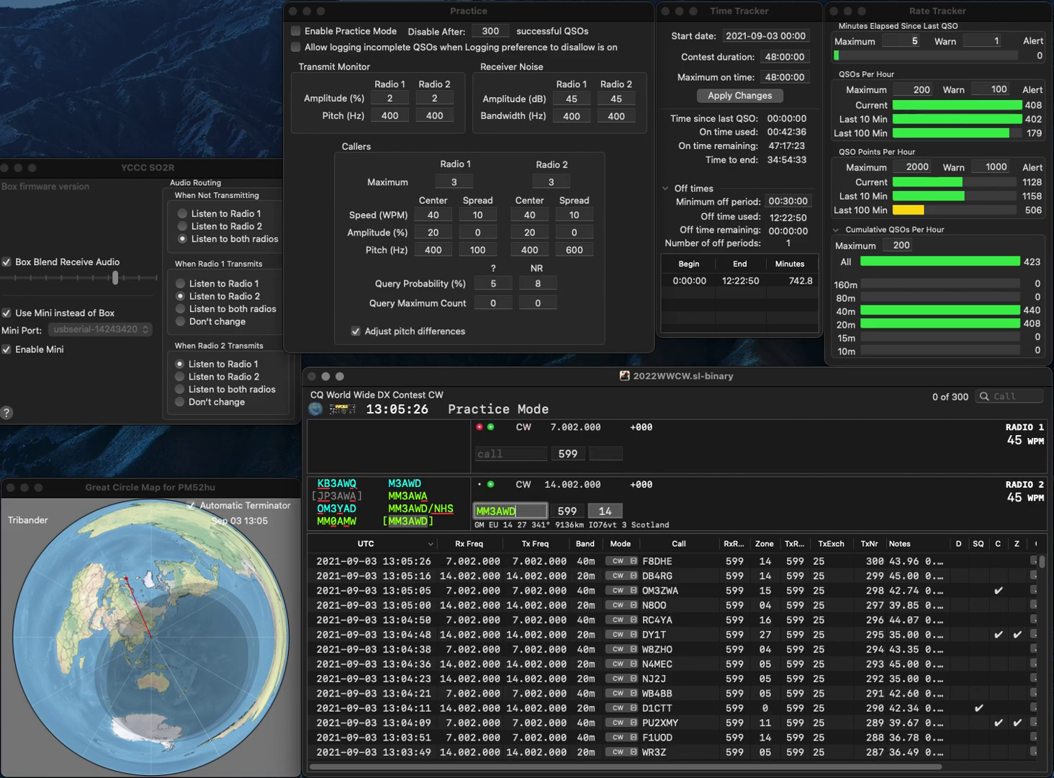